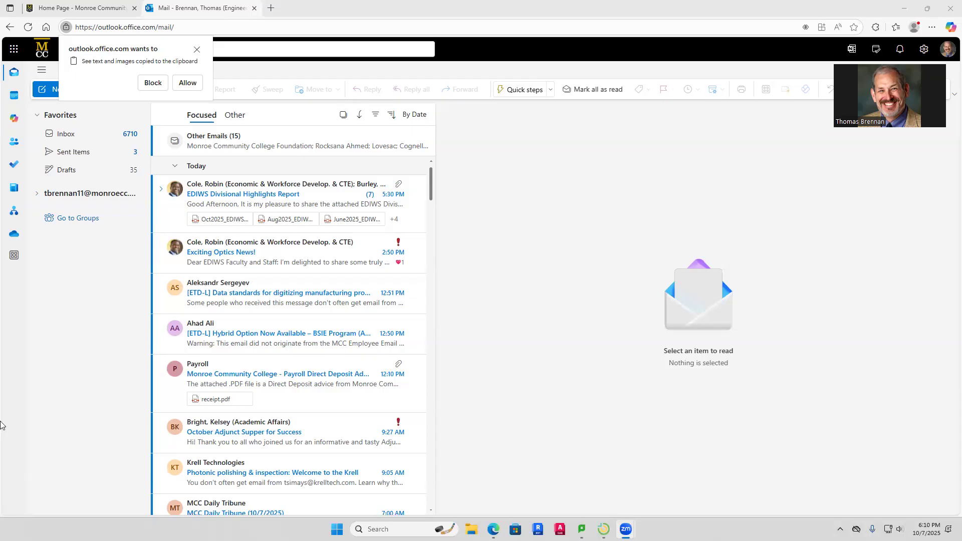
Open a new Edge tab and run a Bing search for 'google'
click(271, 8)
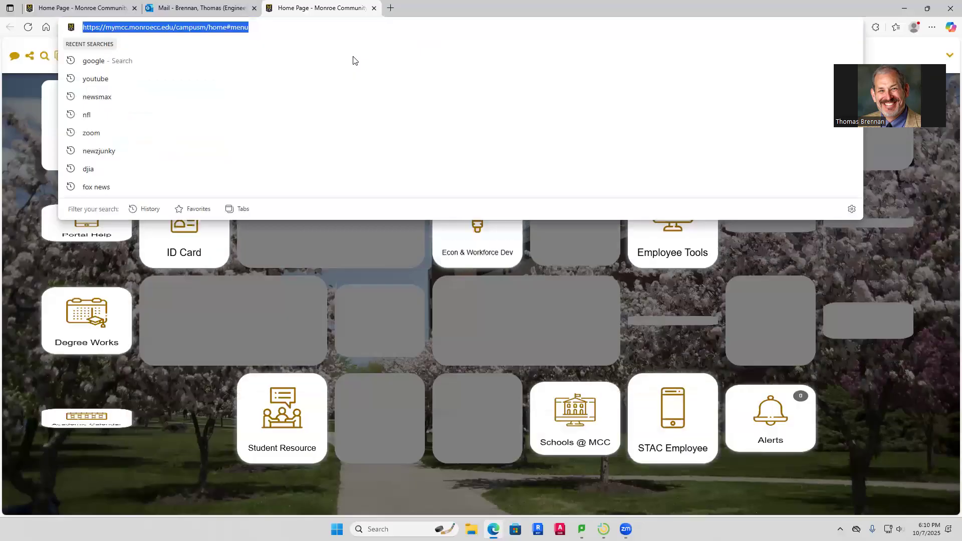
text(google\)
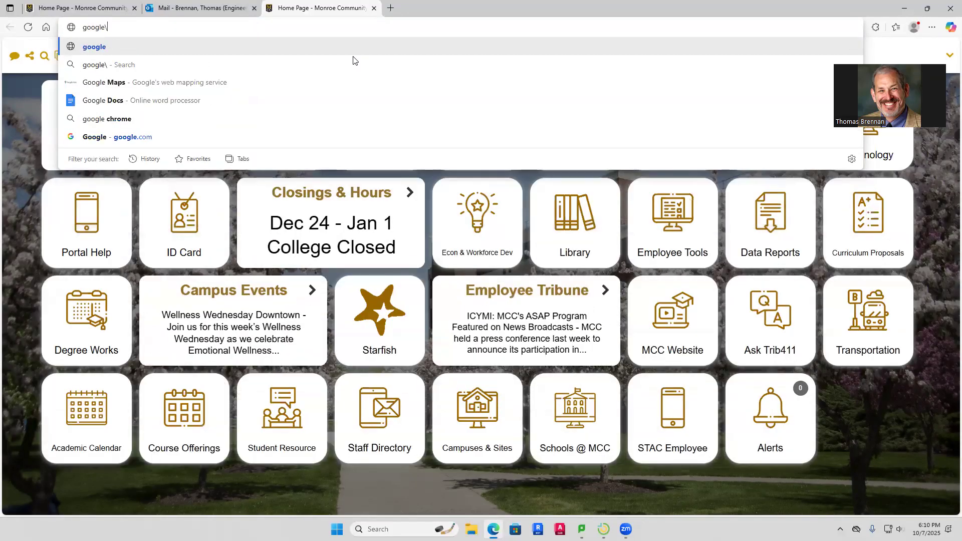
key(BackSpace)
key(Return)
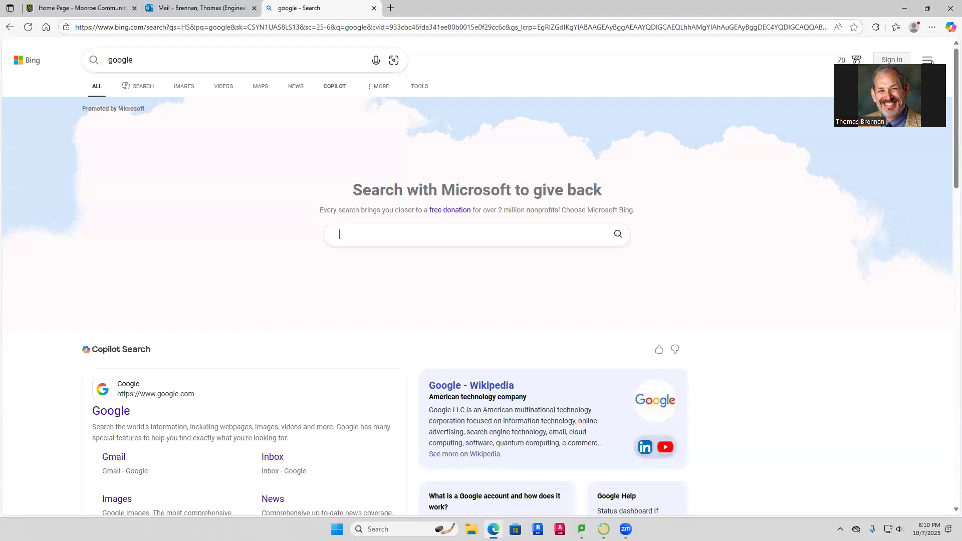
Reopen the House Plans | Home Floor Plans & Designs page from Edge's browsing history
click(927, 60)
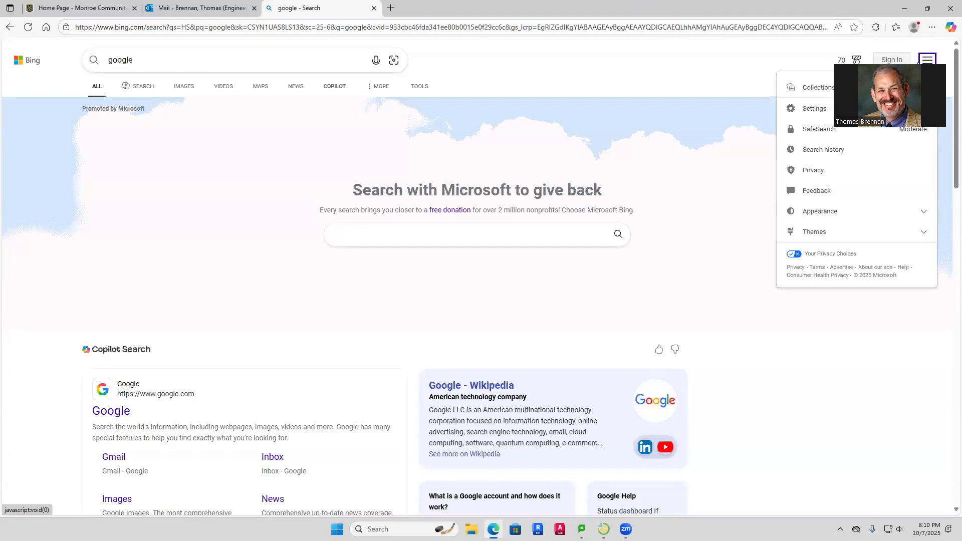
click(932, 27)
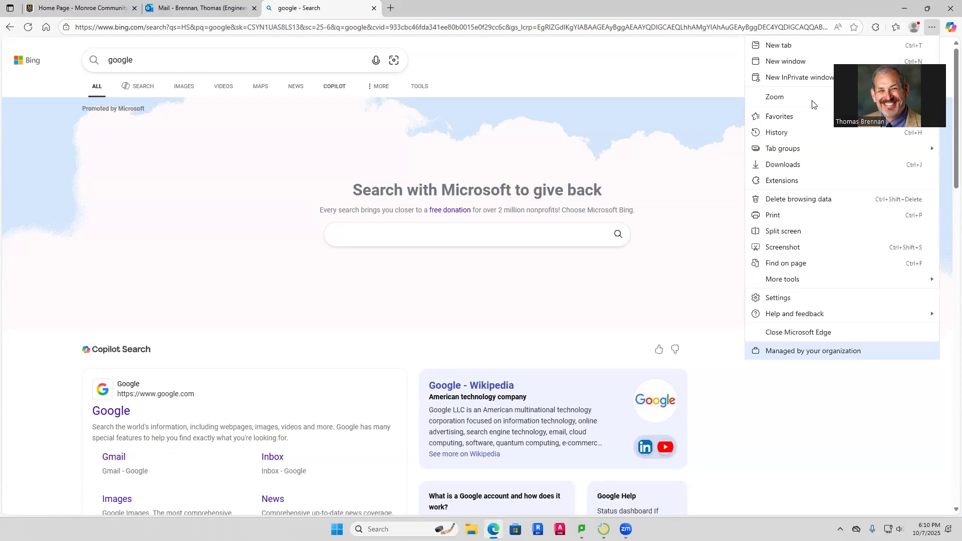
click(800, 136)
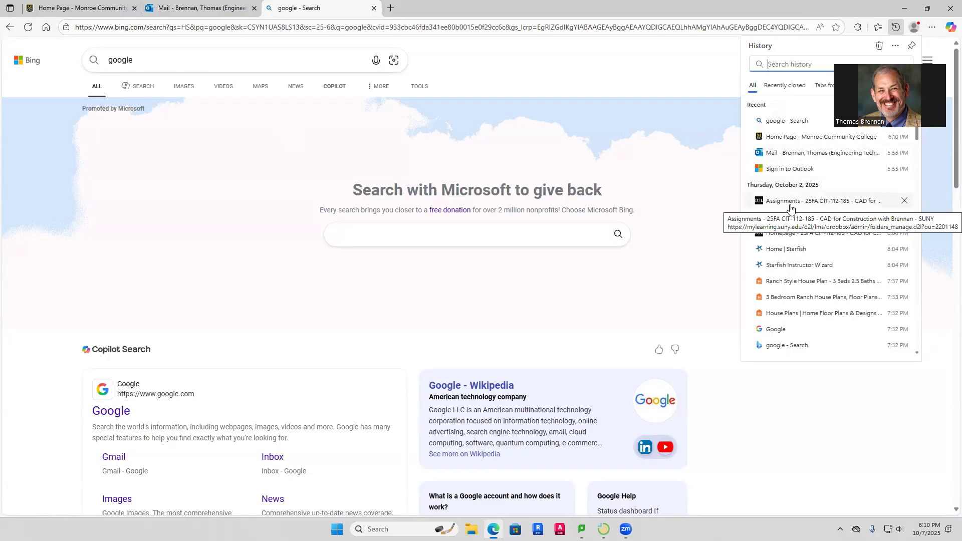
click(759, 312)
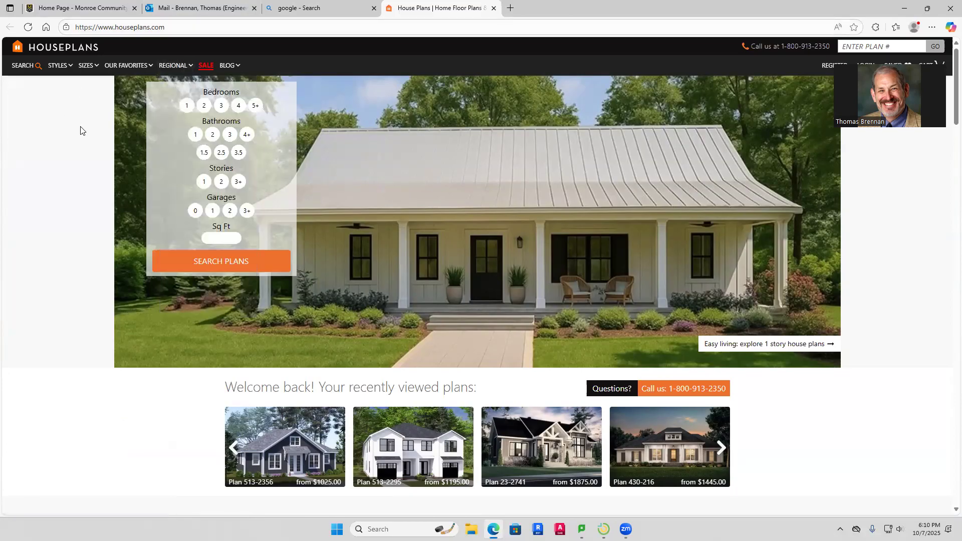
Search Houseplans.com for 1-story plans with 3 bedrooms and 2 bathrooms
click(221, 107)
click(214, 136)
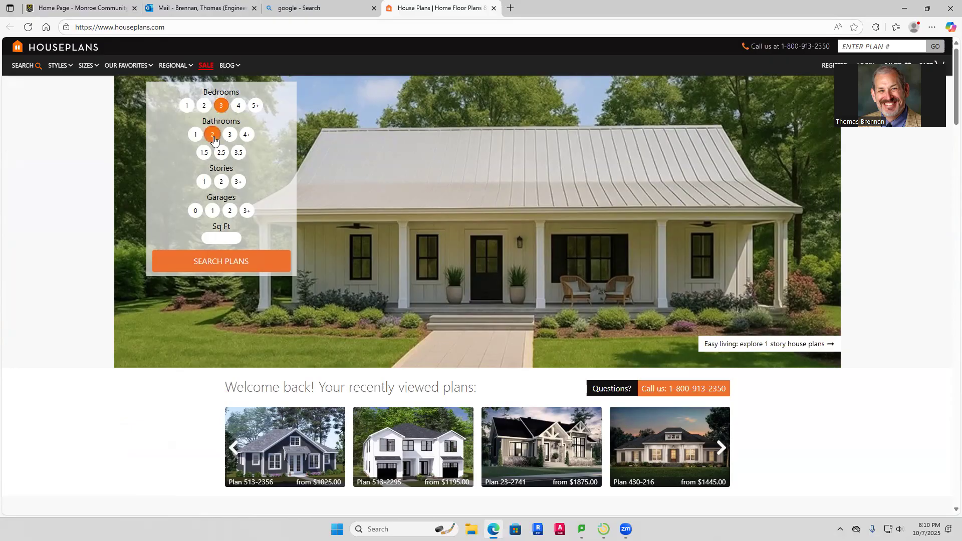
click(204, 182)
click(220, 263)
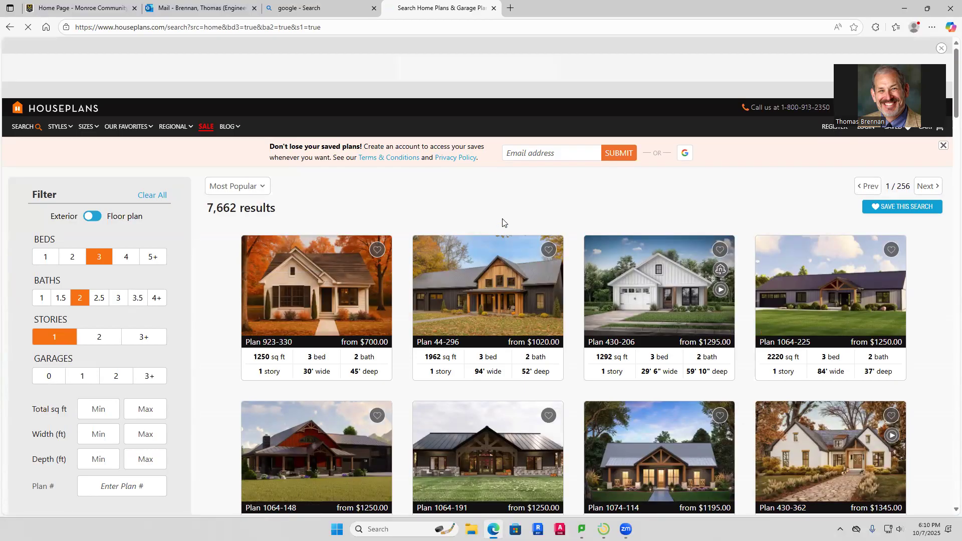
Scroll through the 3-bed, 2-bath one-story plan results, then close the Houseplans tab
scroll(503, 223, down, 2)
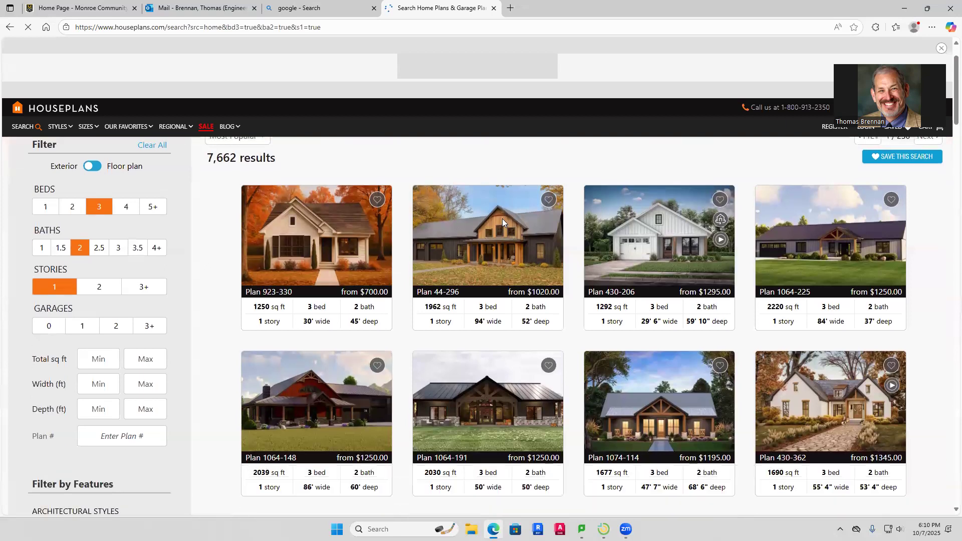
scroll(503, 223, down, 1)
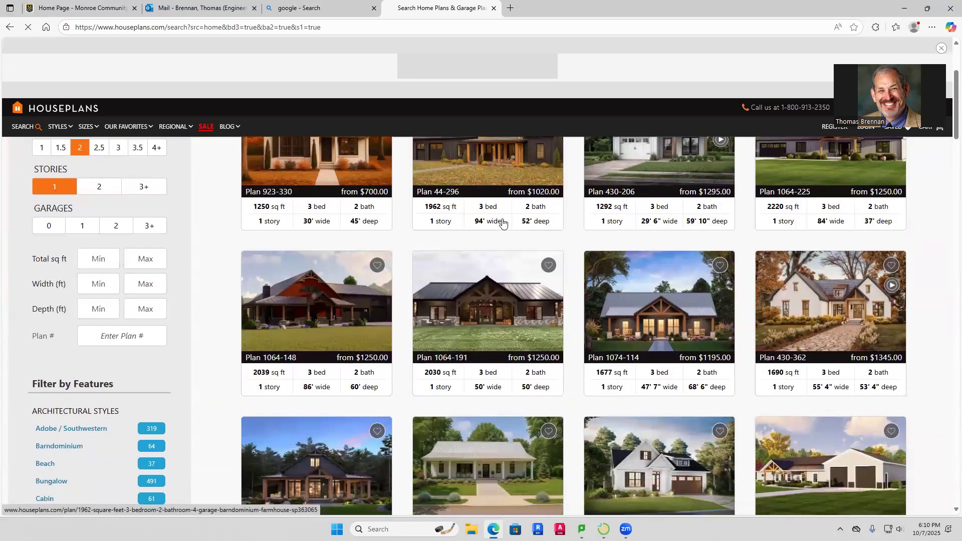
scroll(503, 222, down, 3)
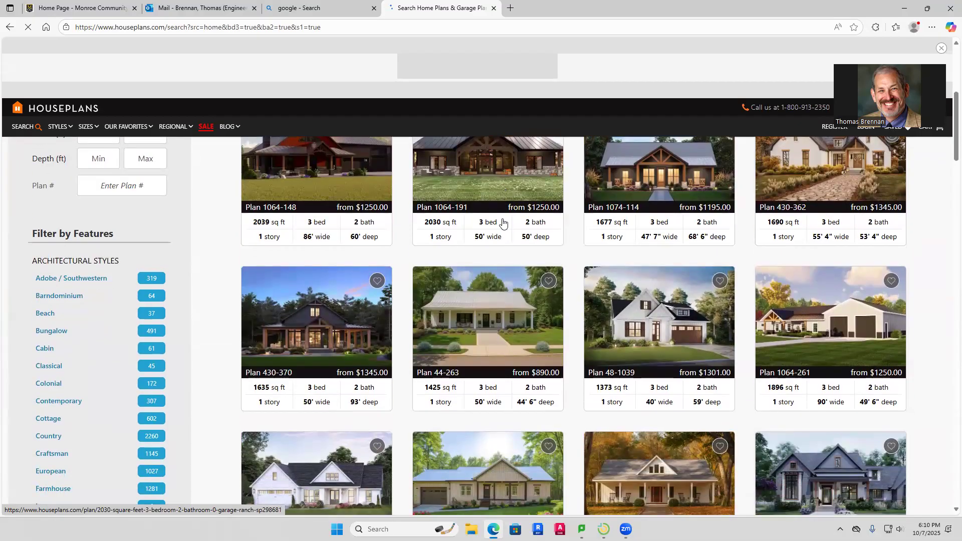
scroll(503, 222, down, 3)
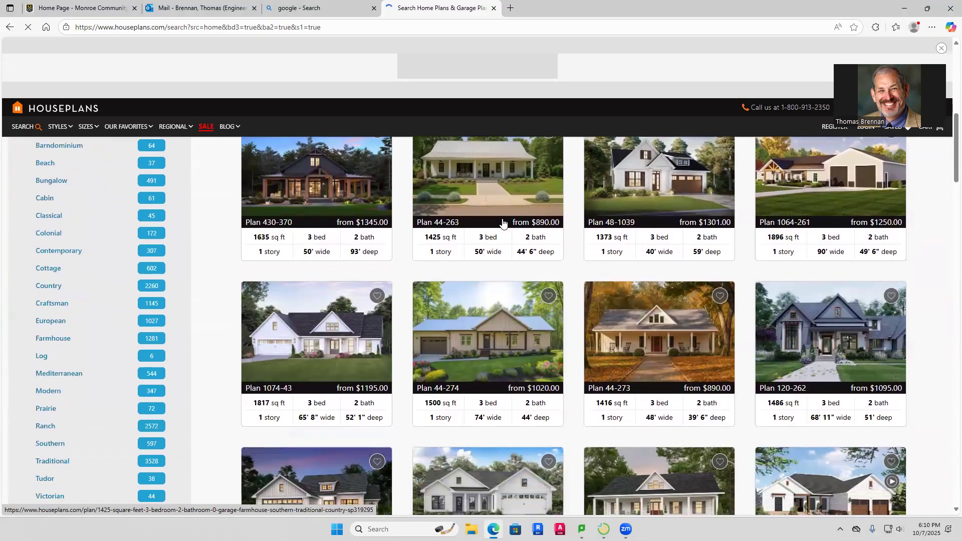
scroll(503, 222, down, 3)
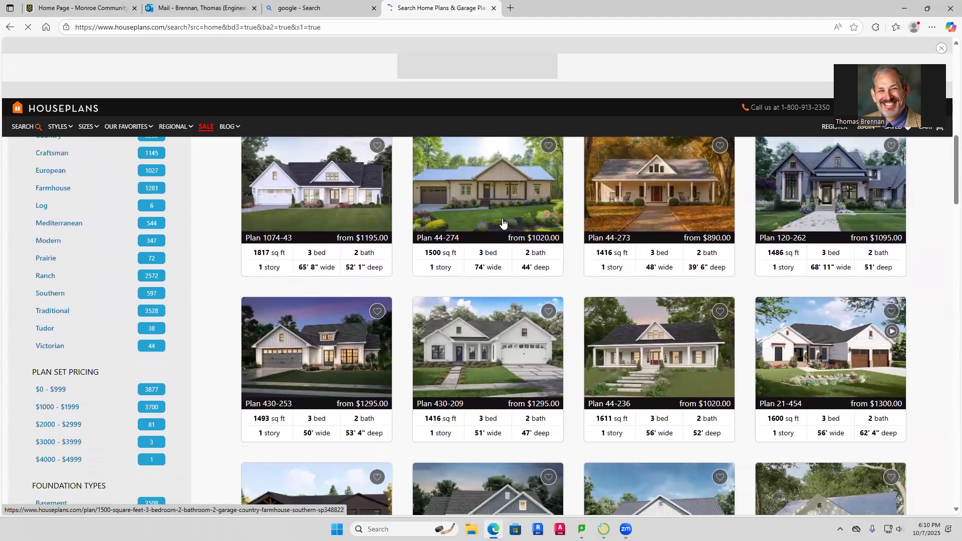
scroll(503, 223, down, 2)
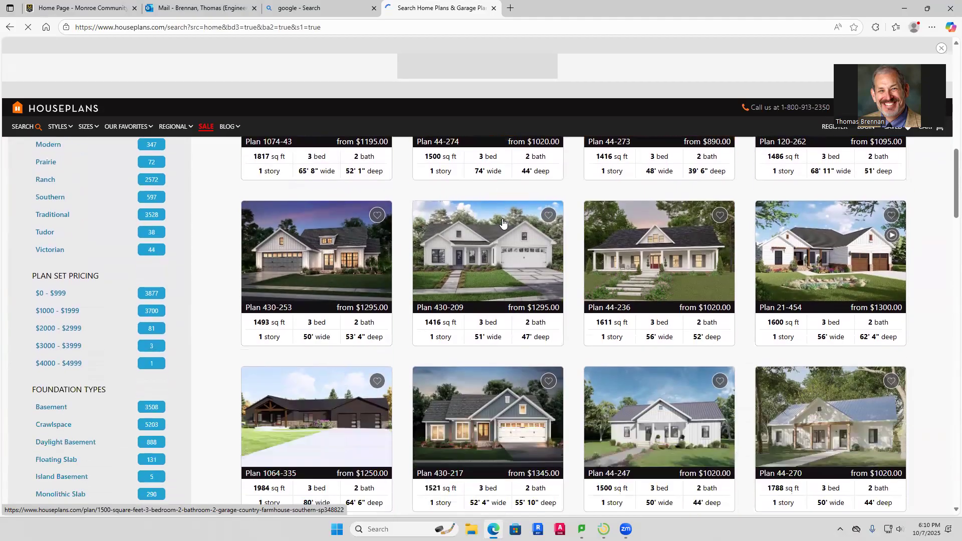
scroll(503, 222, down, 2)
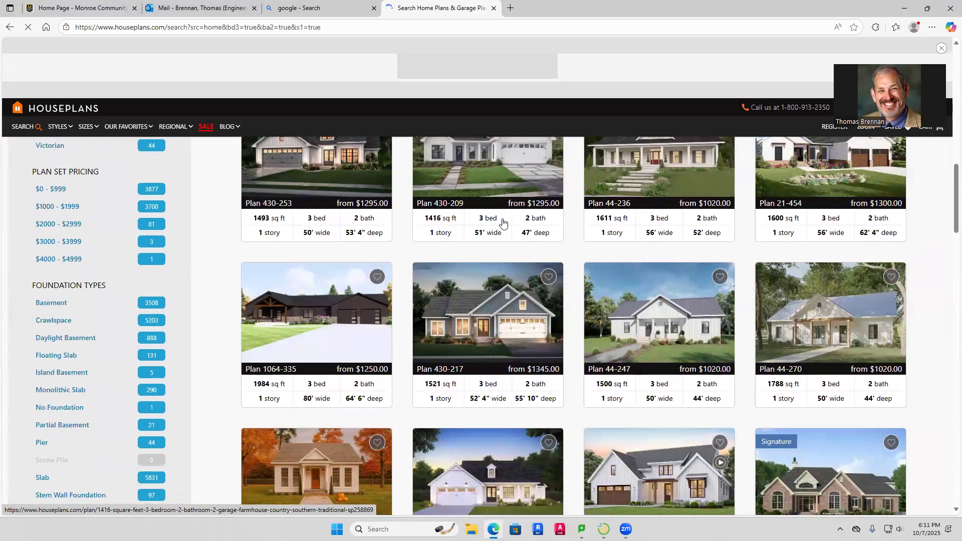
scroll(503, 222, down, 2)
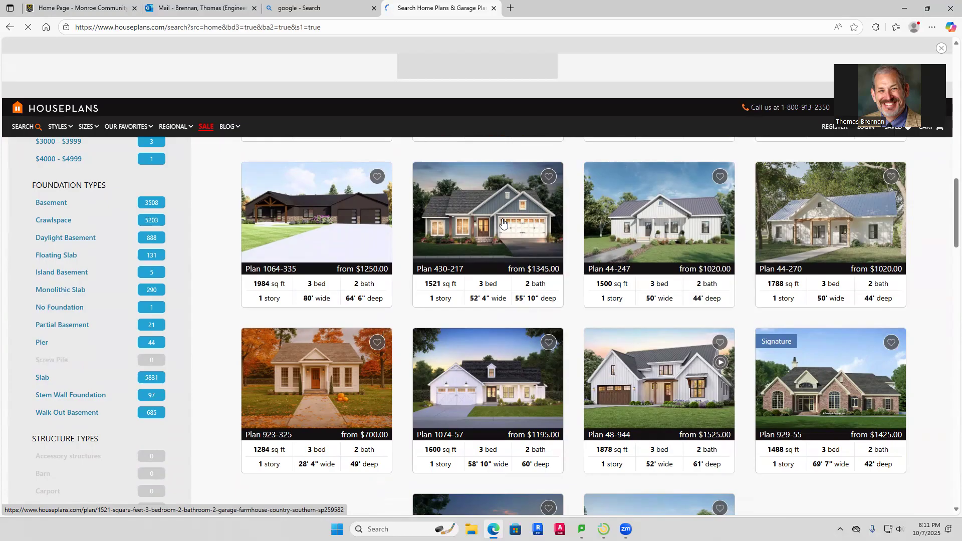
click(493, 8)
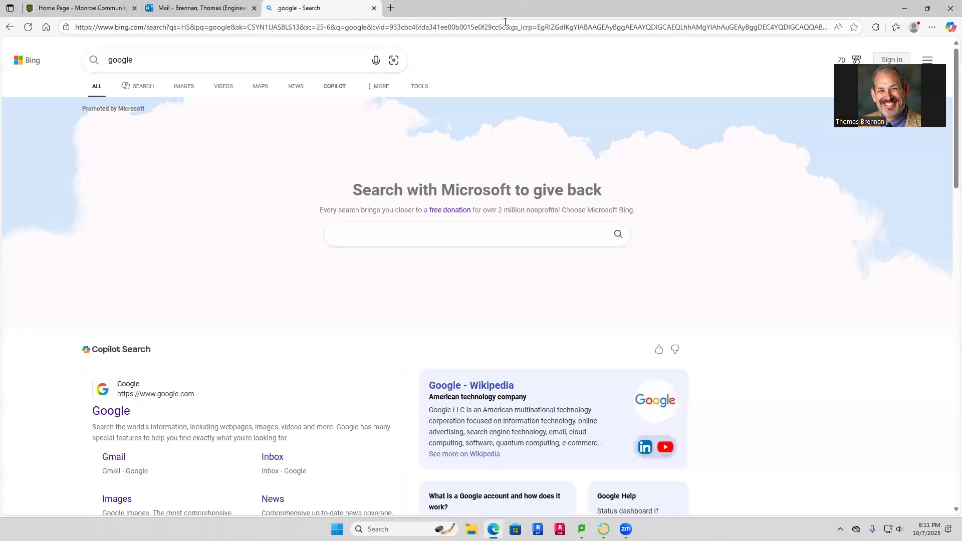
Minimize the Microsoft Edge window
click(902, 8)
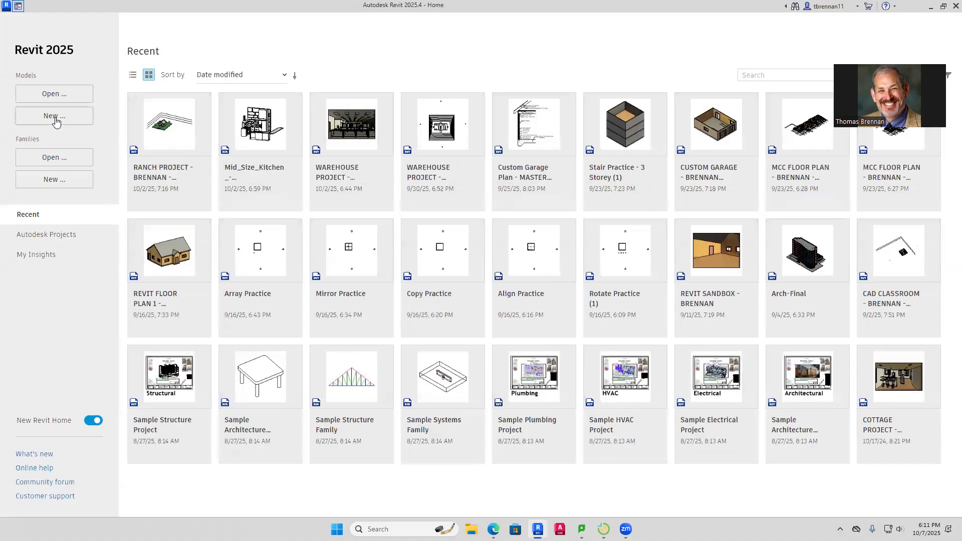
Create a new project from RANCH HOME TEMPLATE 2025.rte in the Downloads folder
click(56, 120)
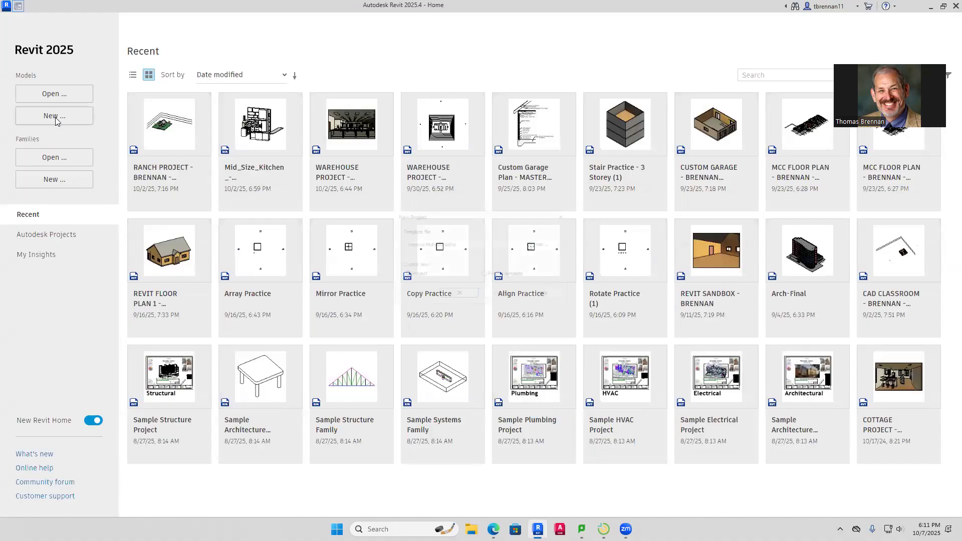
click(539, 240)
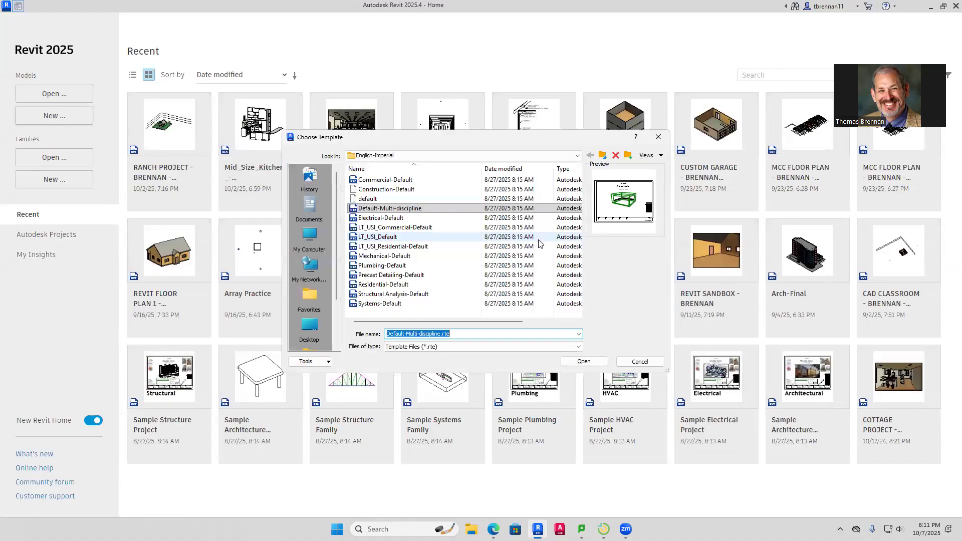
click(311, 326)
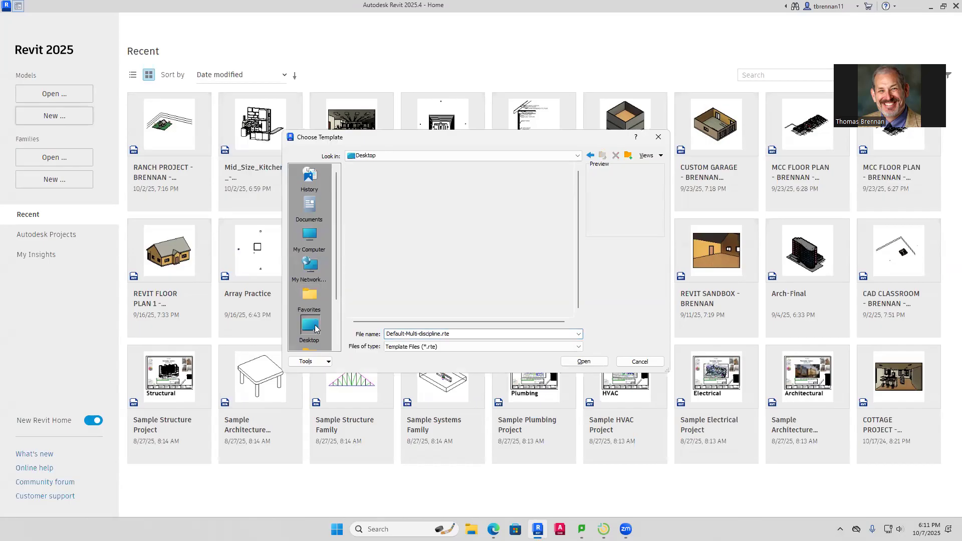
double_click(382, 219)
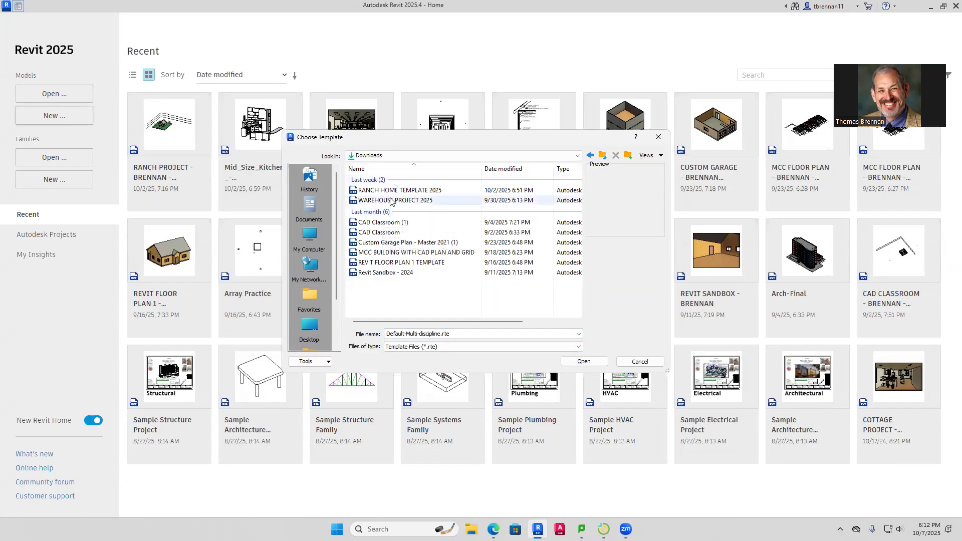
click(394, 191)
click(591, 362)
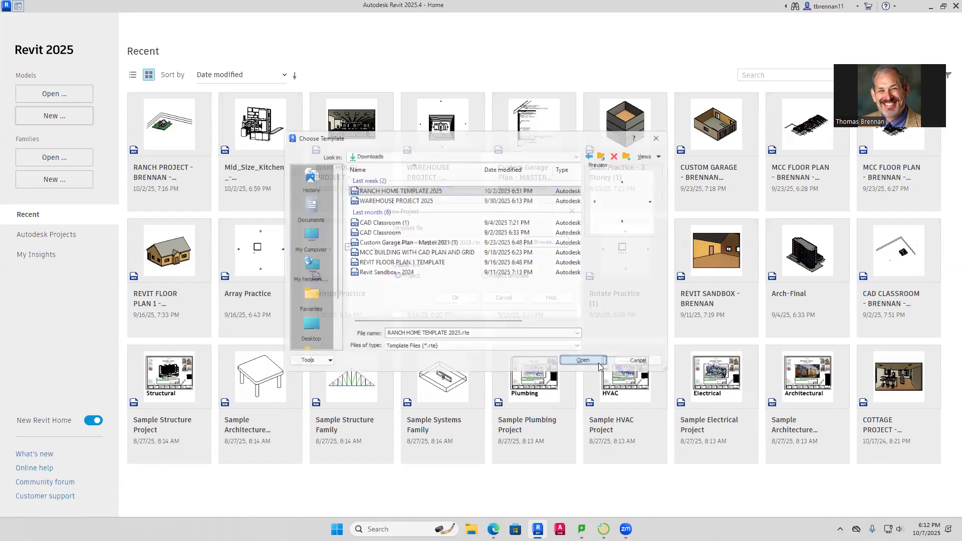
click(459, 297)
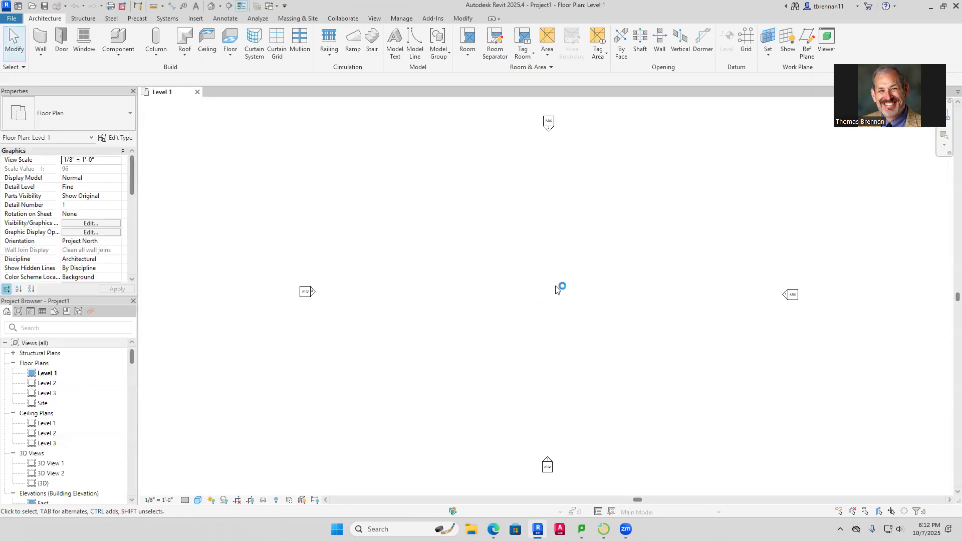
Start an Exterior - Wood Siding on Wood Stud wall on Level 1, stretching it upward about 34' 6"
scroll(556, 289, down, 1)
middle_drag(556, 288, 536, 316)
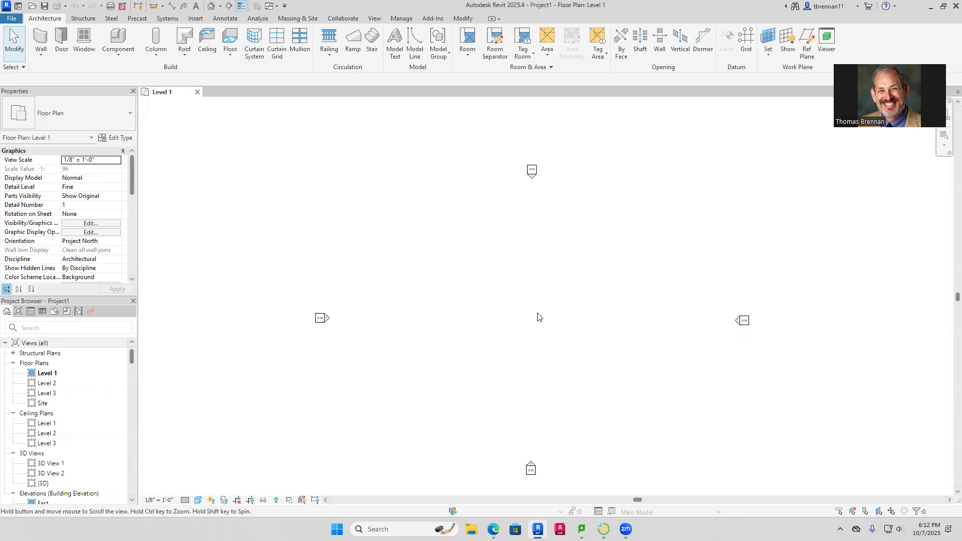
click(41, 39)
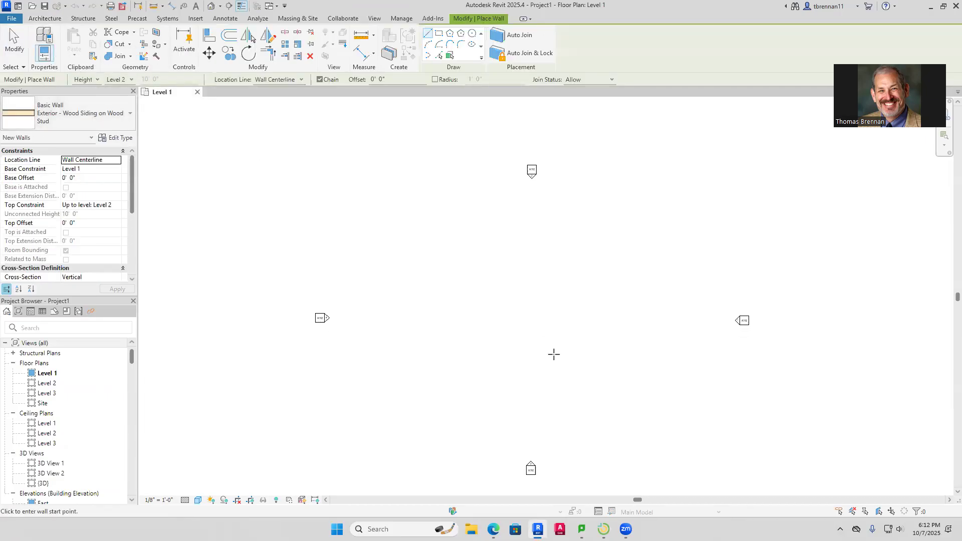
scroll(488, 339, up, 3)
scroll(485, 341, down, 1)
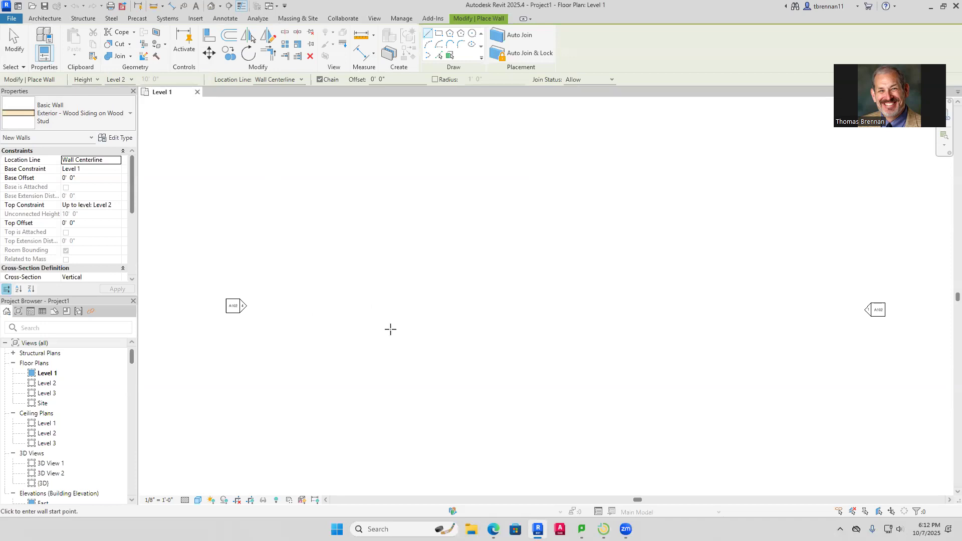
scroll(389, 328, up, 1)
click(429, 359)
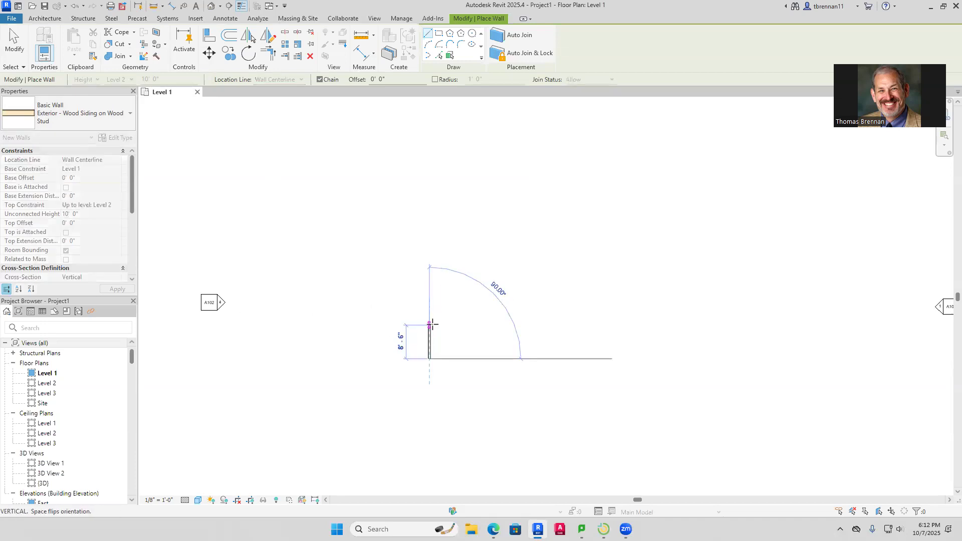
scroll(433, 326, up, 5)
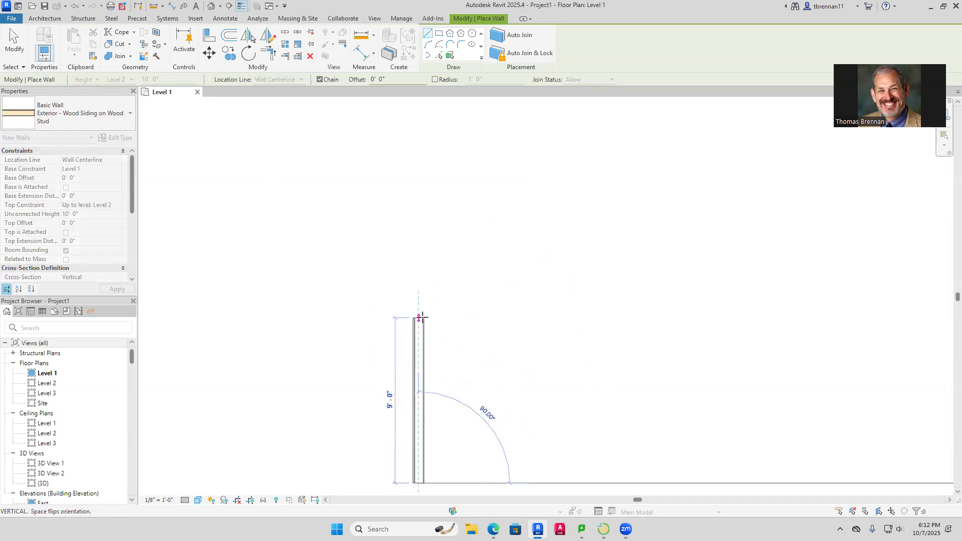
scroll(421, 311, down, 3)
scroll(420, 298, down, 4)
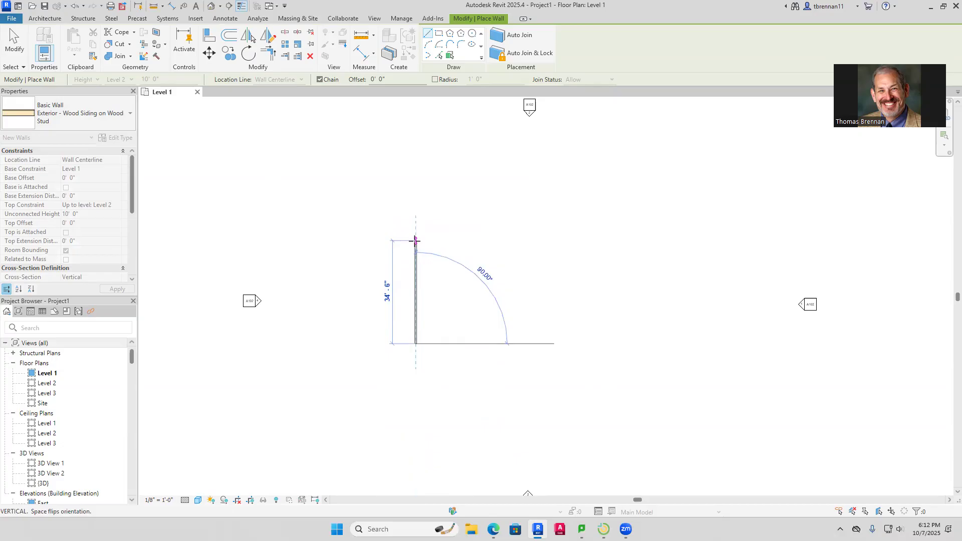
Draw the upper walls: a 16'-0" horizontal, 13'-6" vertical, short top step and 23'-6" run down
click(415, 241)
scroll(490, 247, down, 1)
scroll(491, 248, down, 1)
middle_drag(490, 249, 420, 266)
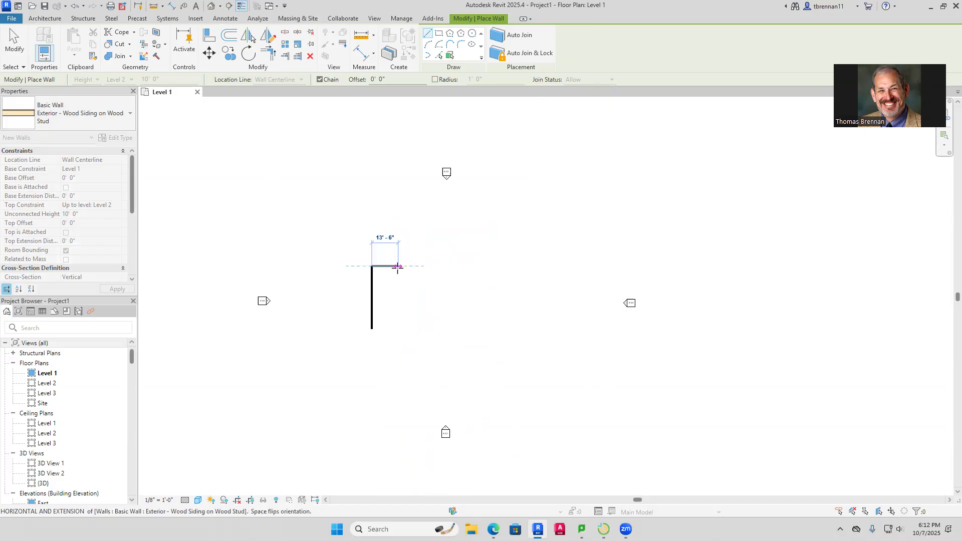
click(403, 266)
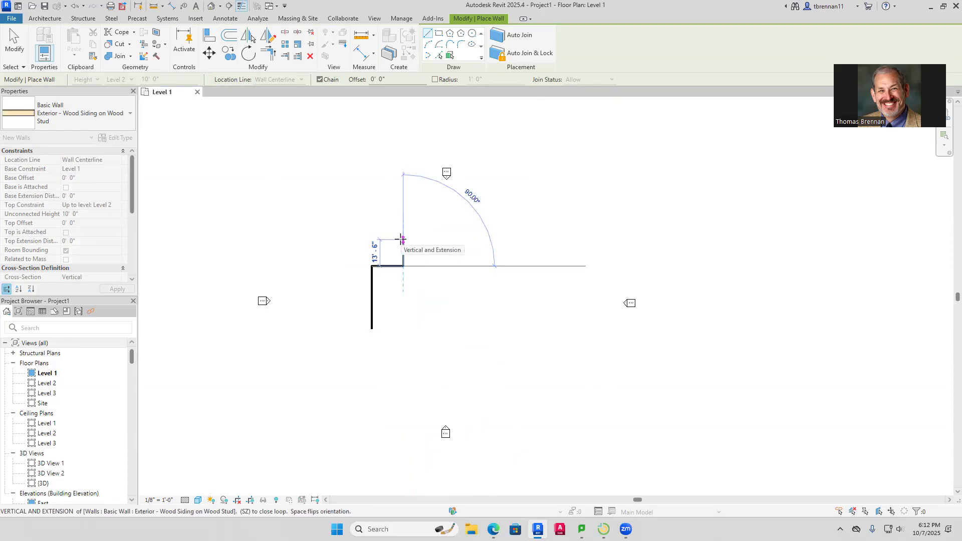
click(403, 239)
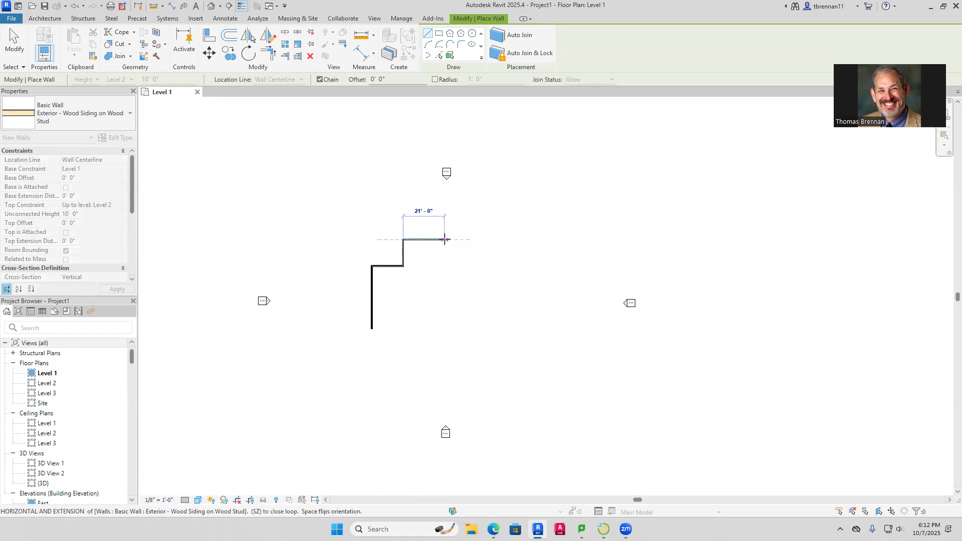
click(442, 239)
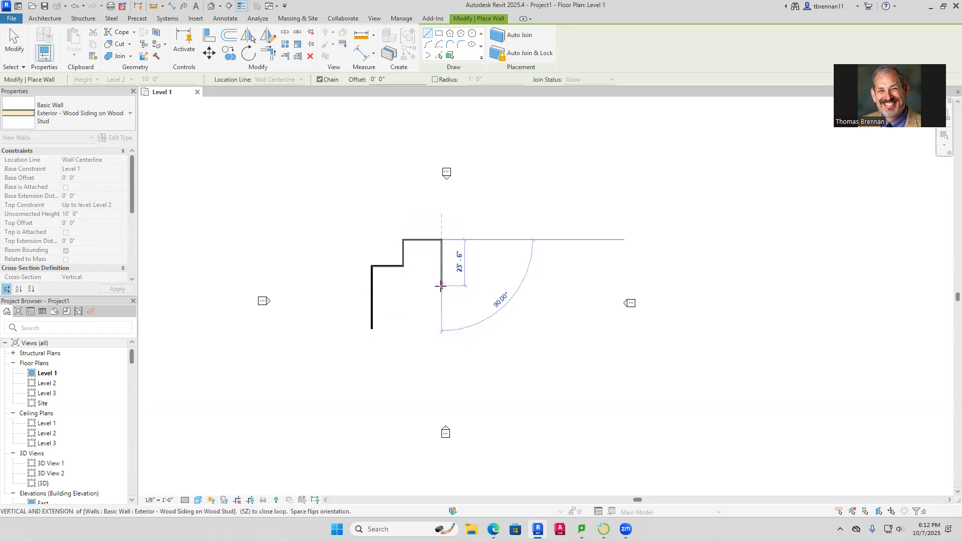
click(440, 286)
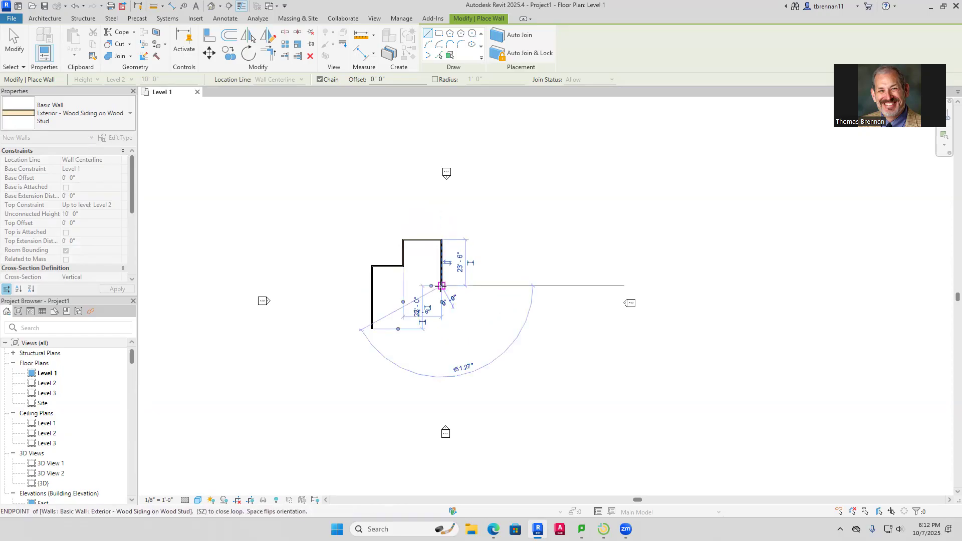
Draw the right and south wing walls (22'-0", 42'-6", 12'-6", 14'-0") and close the loop
click(535, 286)
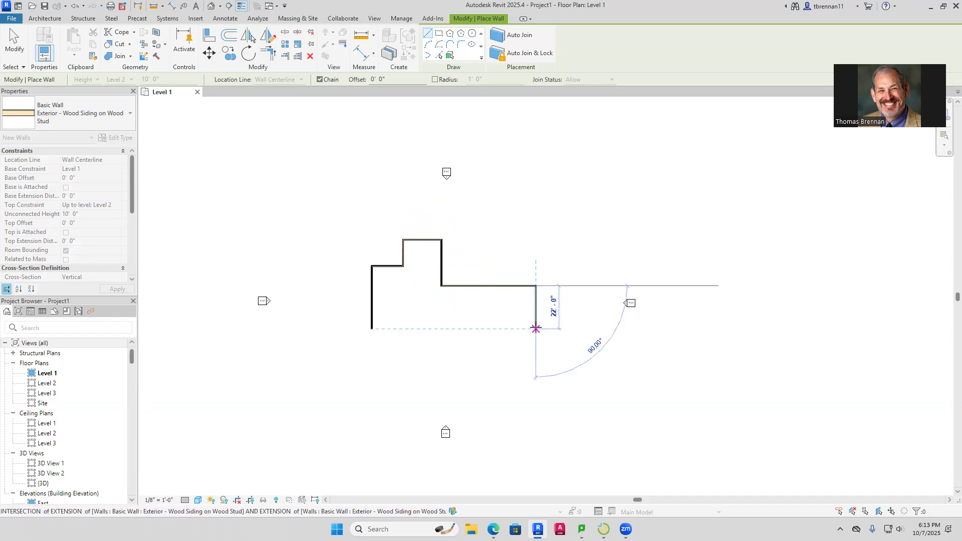
click(536, 328)
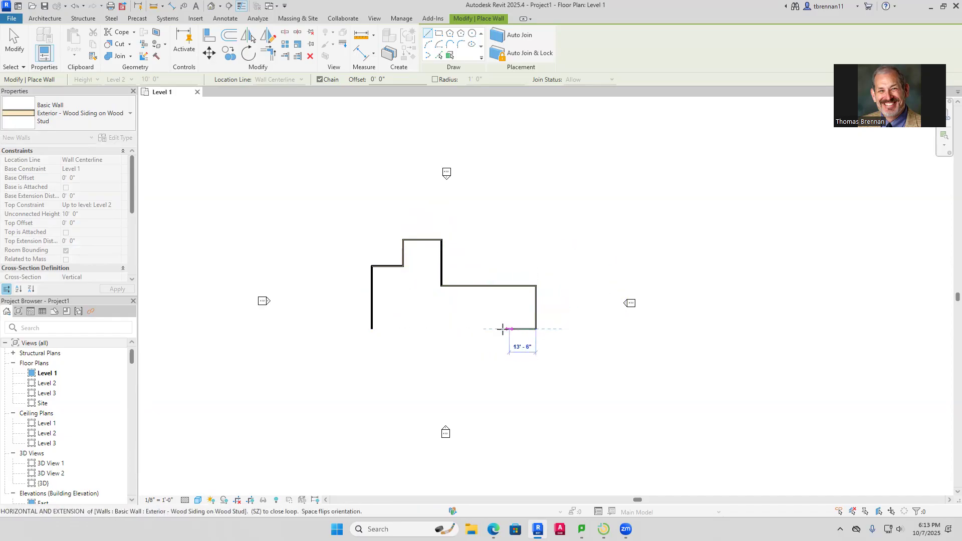
click(452, 329)
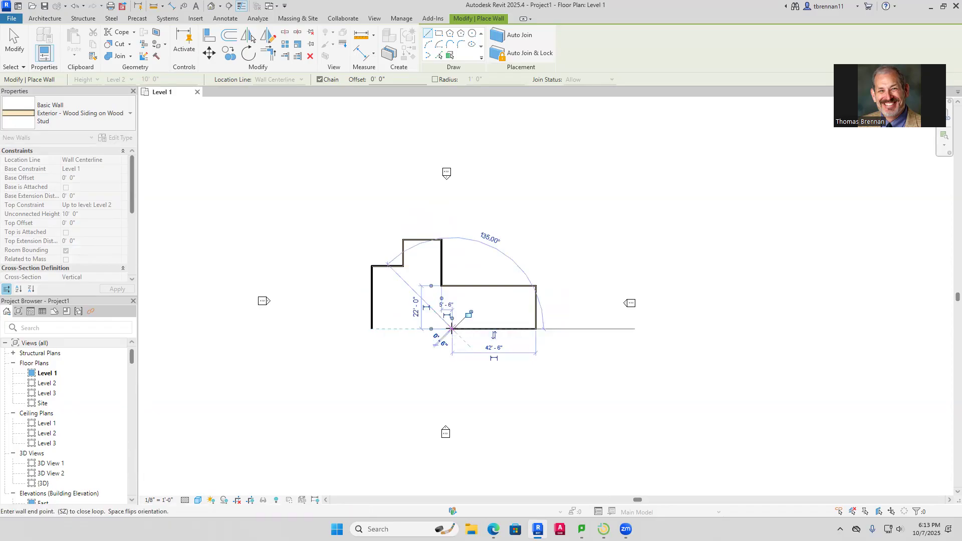
click(451, 354)
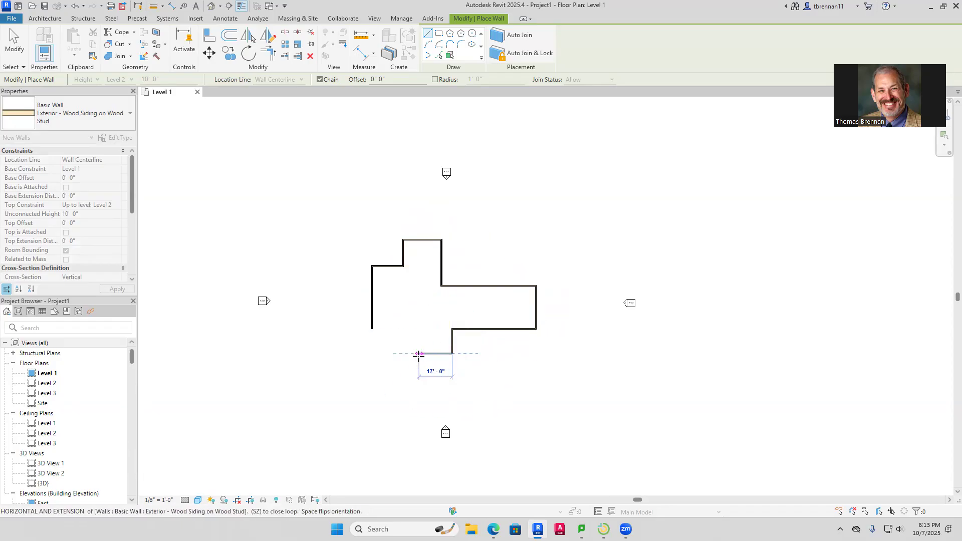
click(424, 354)
click(425, 330)
click(371, 329)
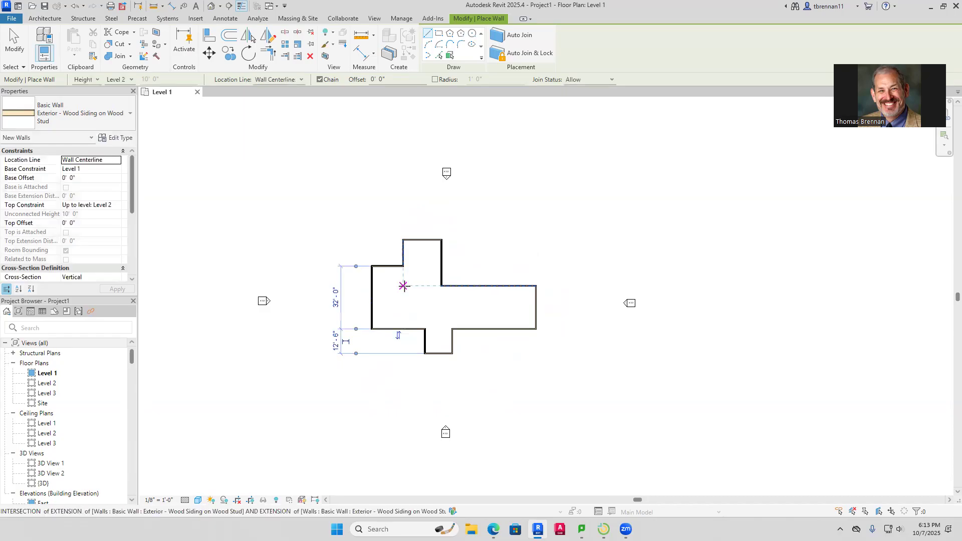
scroll(415, 296, up, 3)
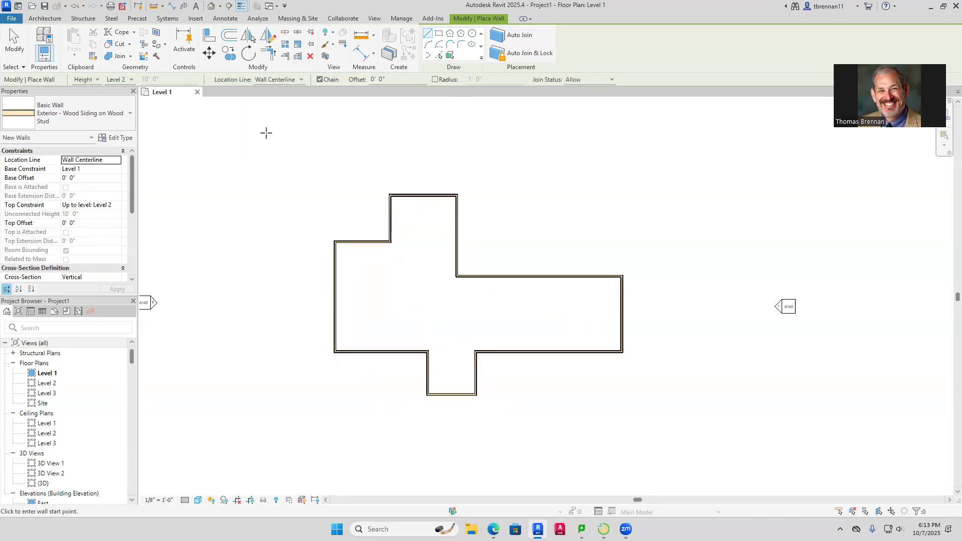
key(Escape)
Switch to the default 3D view and zoom in on the cross-shaped exterior walls
click(212, 6)
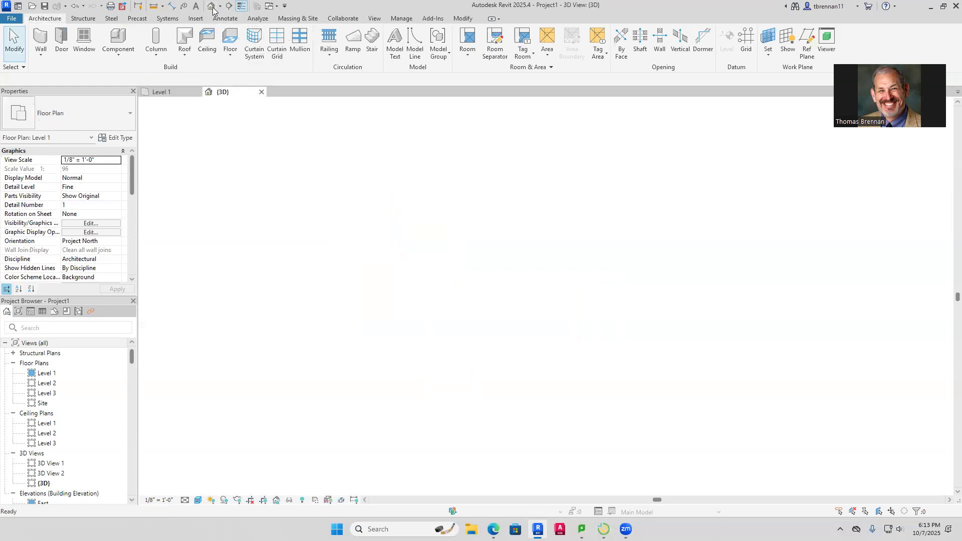
scroll(538, 278, up, 3)
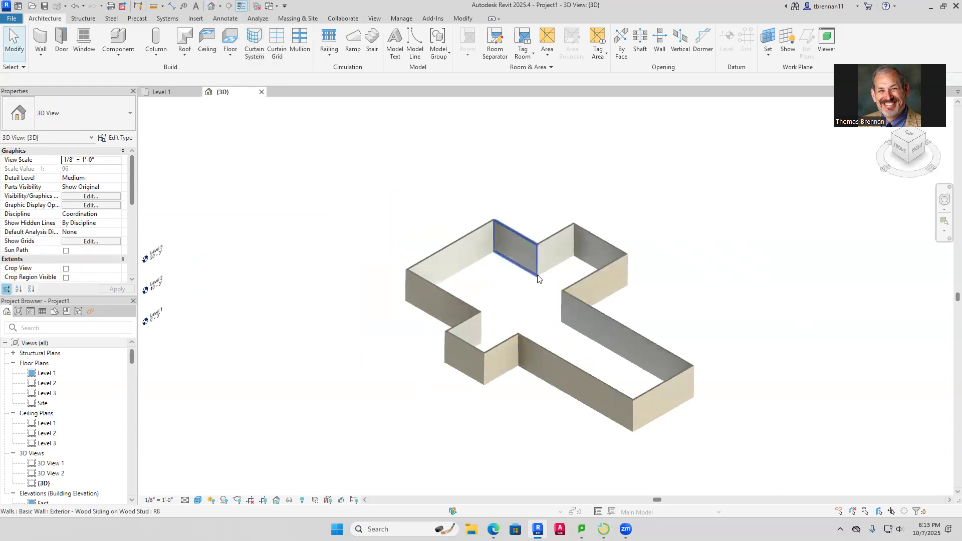
scroll(538, 278, up, 2)
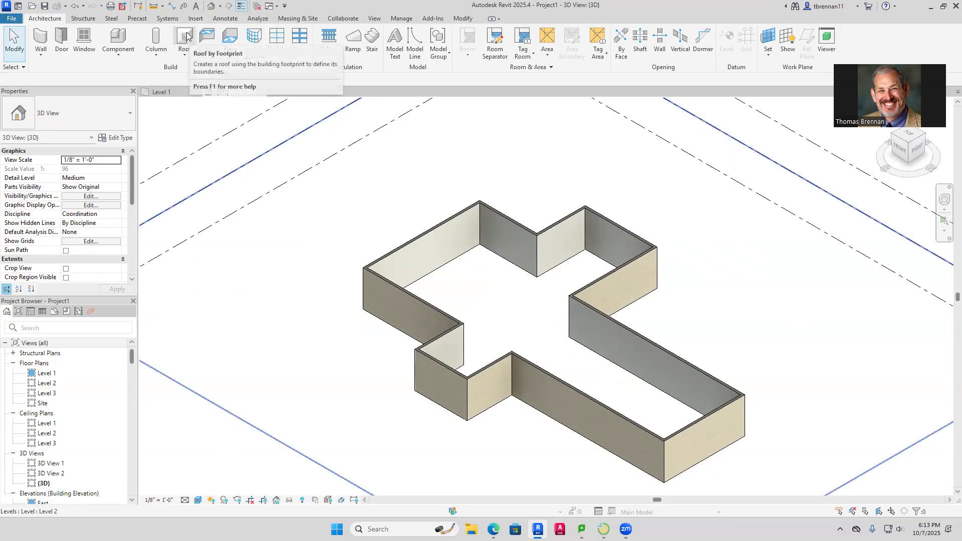
Back on the Level 1 plan, start the Wall tool with type INTERIOR WALL - 4-1/2"
click(160, 91)
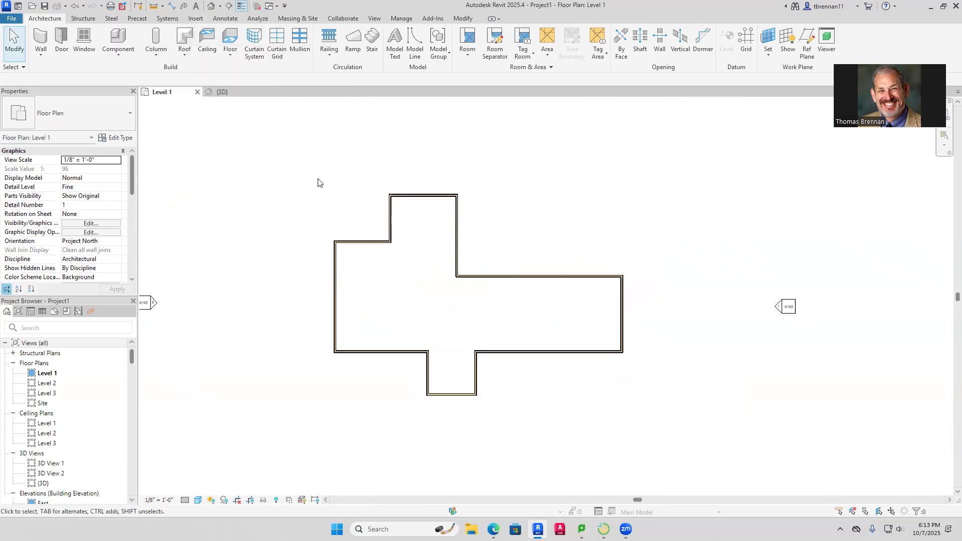
scroll(418, 282, up, 2)
mouse_move(418, 282)
middle_down()
mouse_move(388, 182)
mouse_move(386, 193)
middle_up()
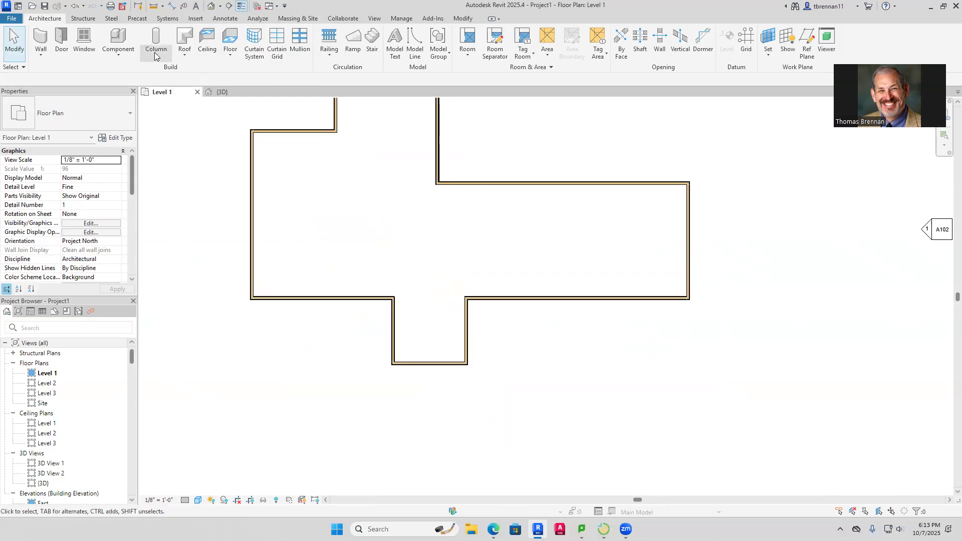
click(42, 41)
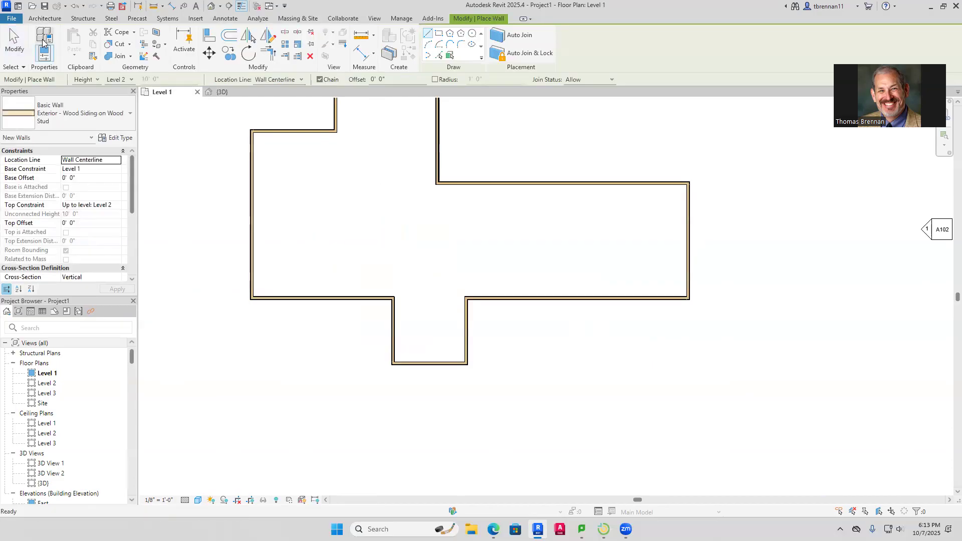
click(130, 115)
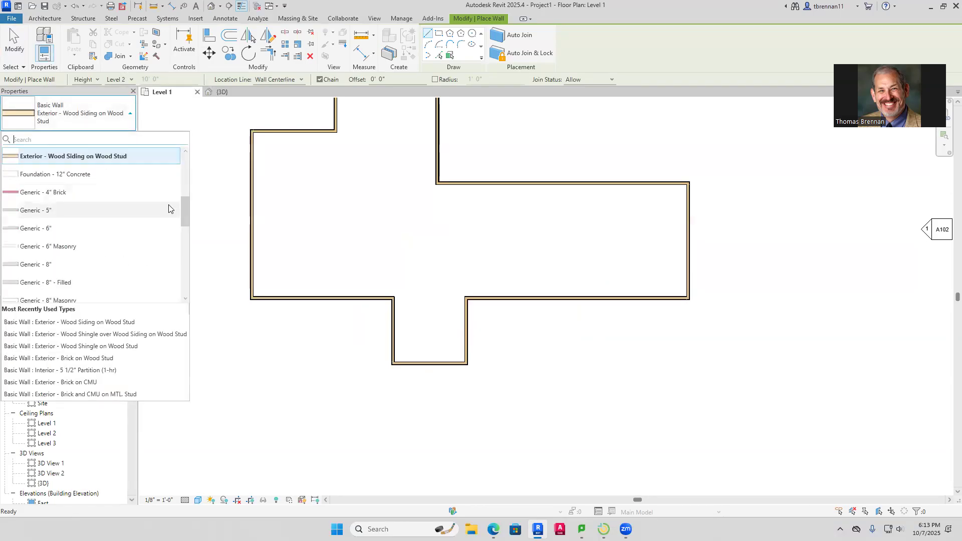
click(185, 152)
click(185, 152)
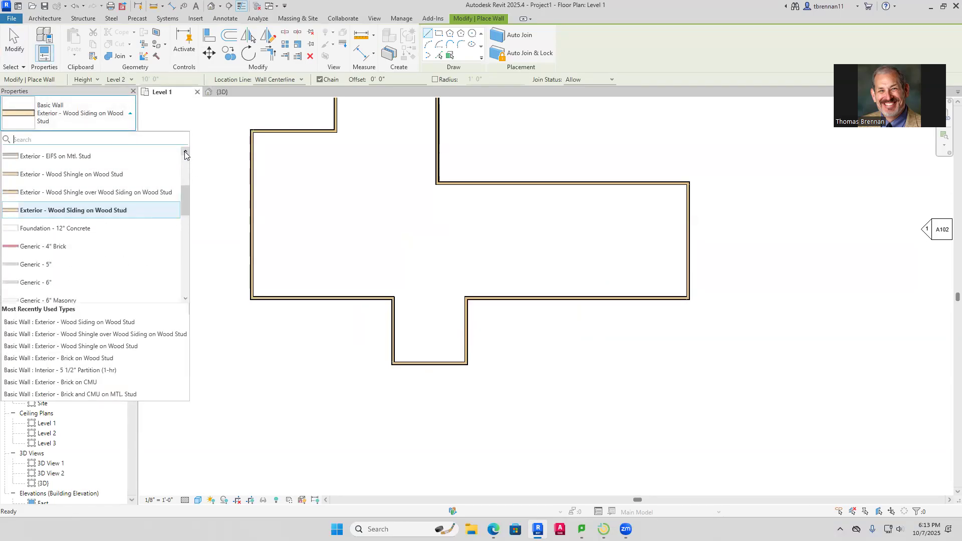
scroll(154, 262, down, 5)
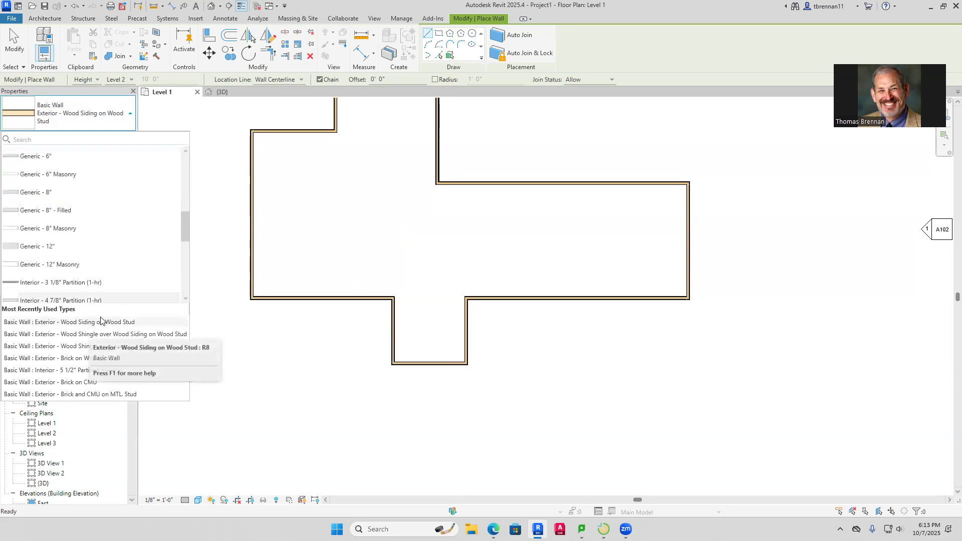
scroll(112, 273, down, 2)
scroll(110, 271, down, 6)
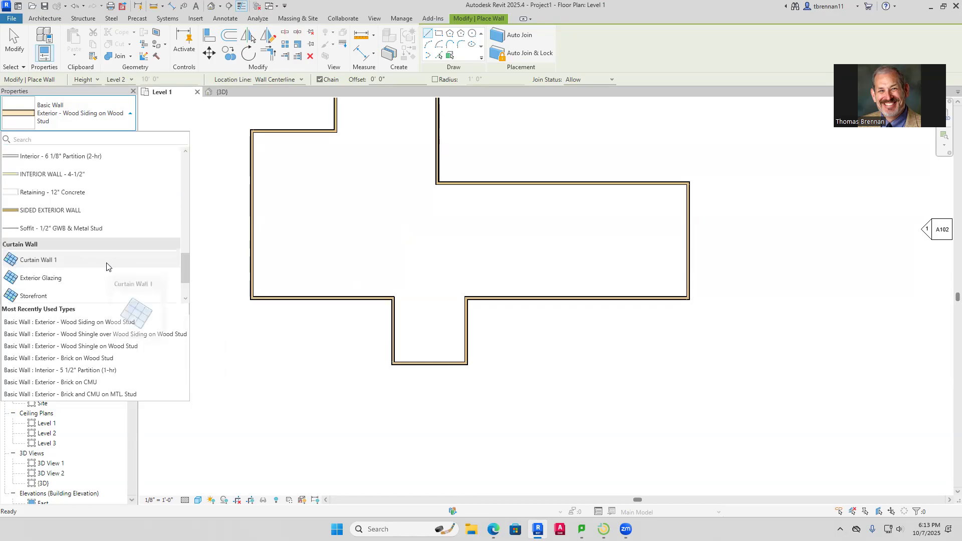
click(78, 179)
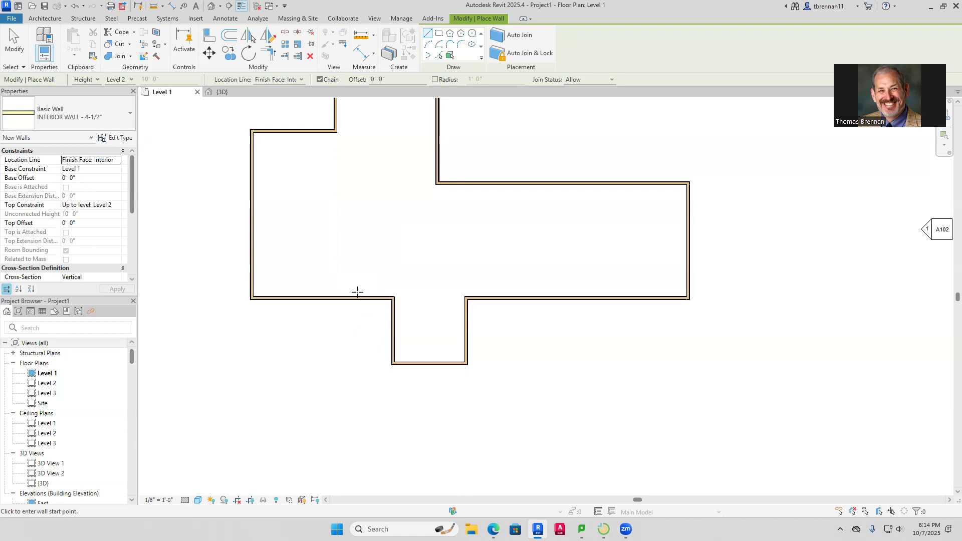
Draw an L-shaped 4-1/2" partition in the left wing up to the top exterior wall
click(394, 276)
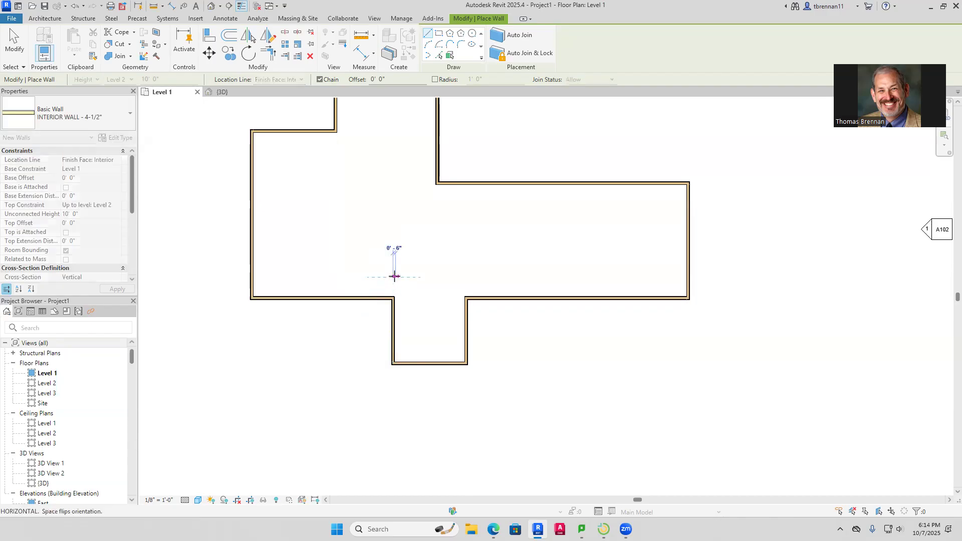
click(334, 276)
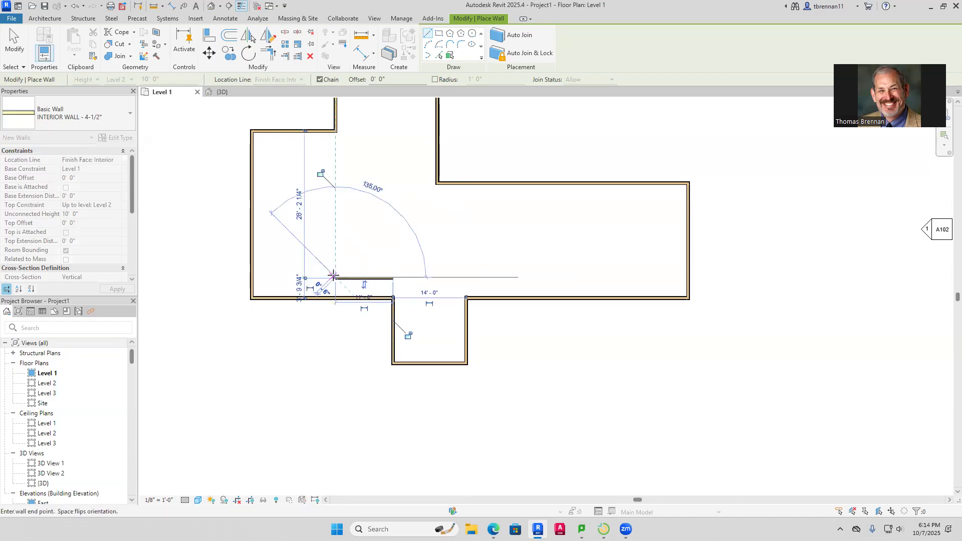
click(335, 133)
key(Escape)
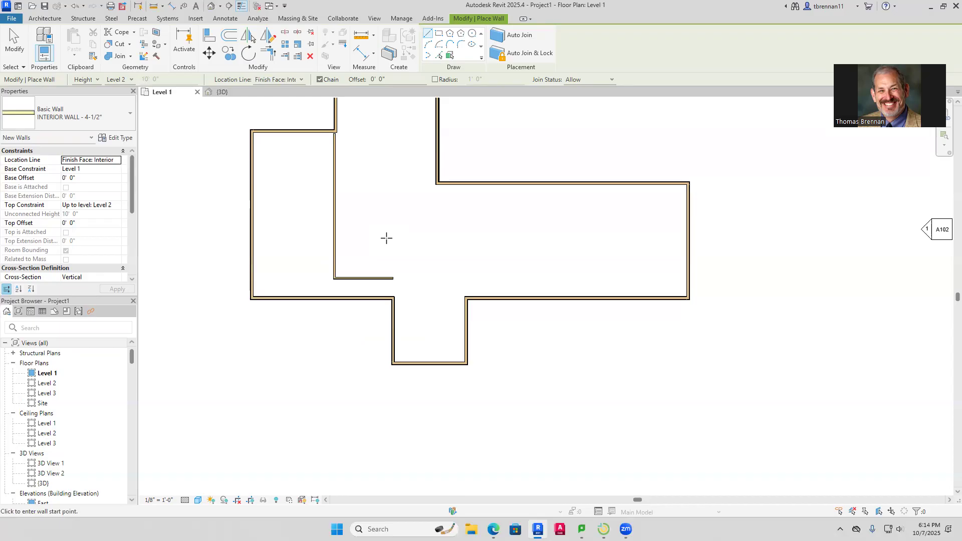
key(Escape)
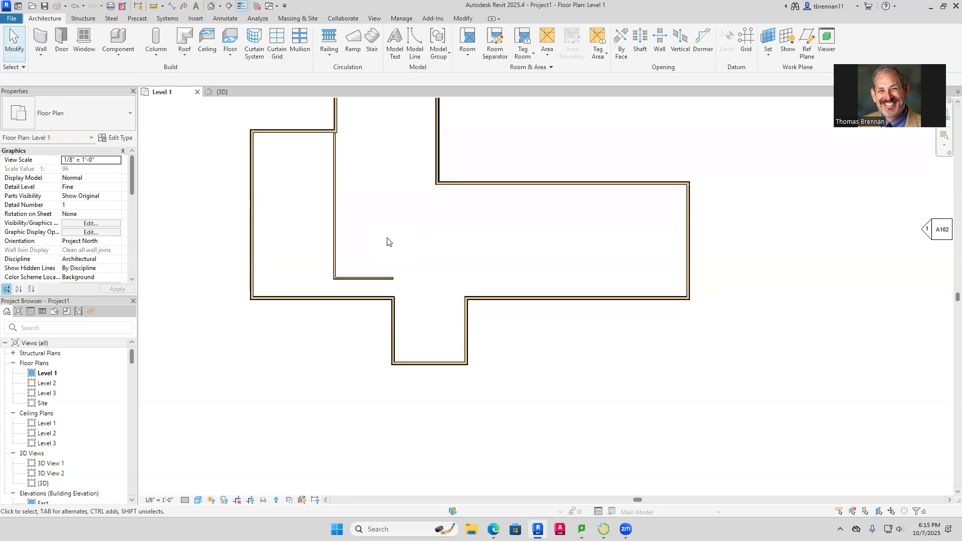
Move the short horizontal partition leg higher in the plan
click(374, 279)
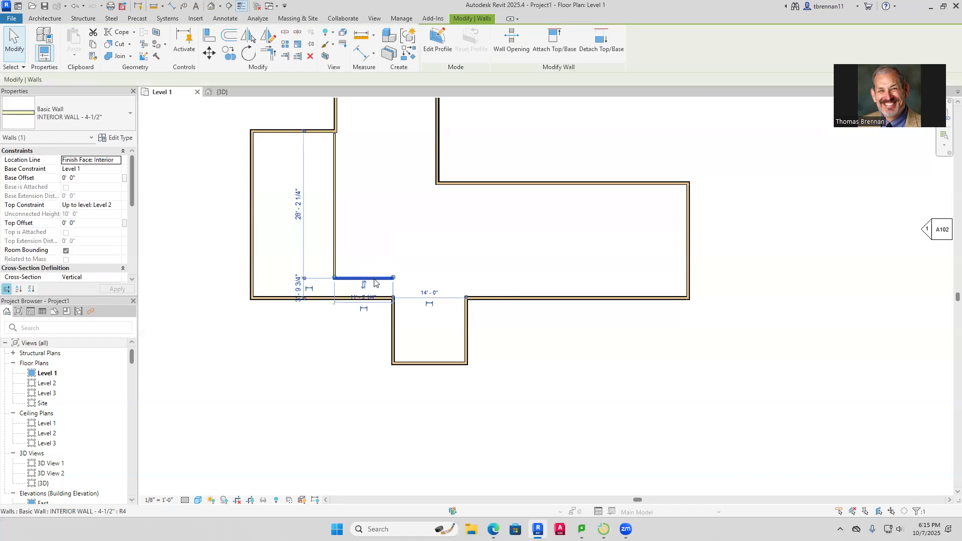
drag(369, 279, 370, 230)
click(412, 281)
Run a 4-1/2" interior wall up from the exterior corner, then 28' 6" left; delete the stub wall
click(40, 39)
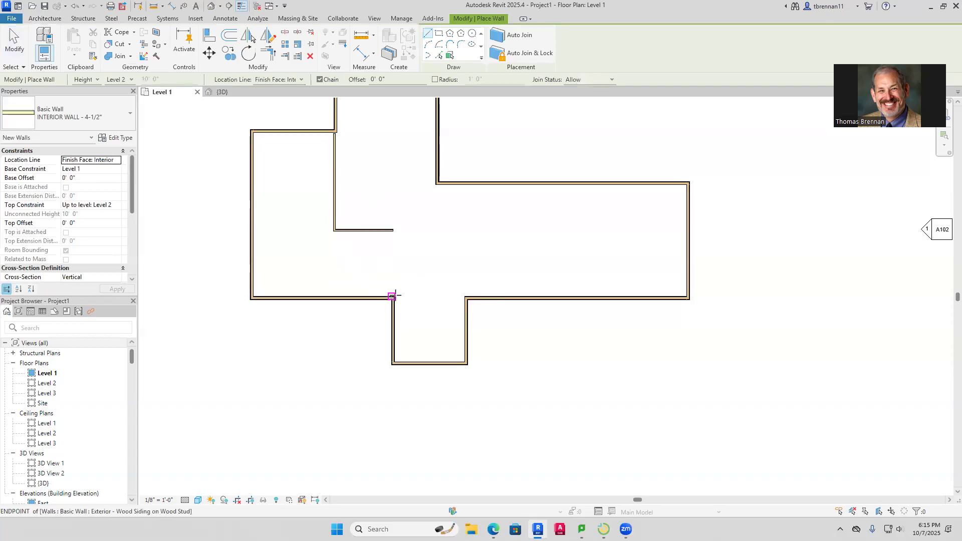
click(393, 296)
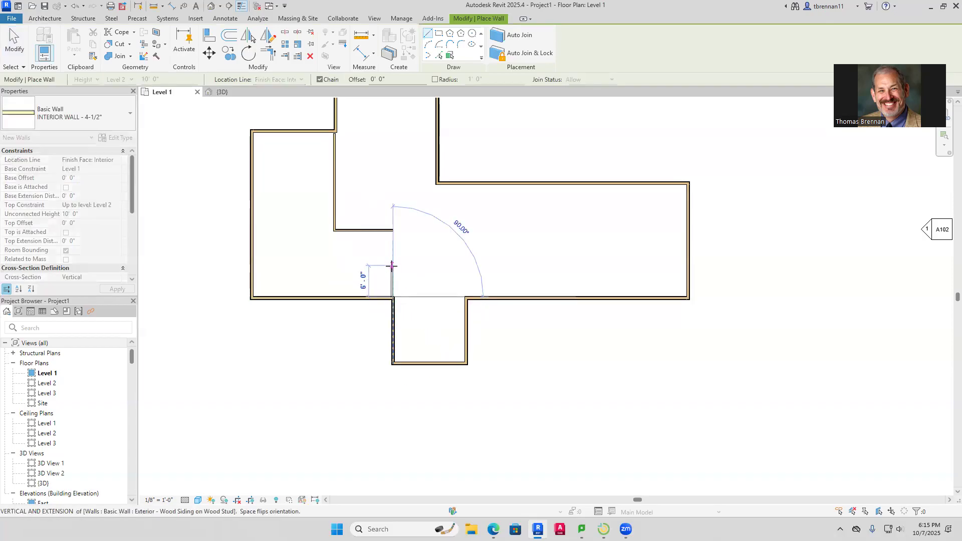
scroll(391, 264, up, 3)
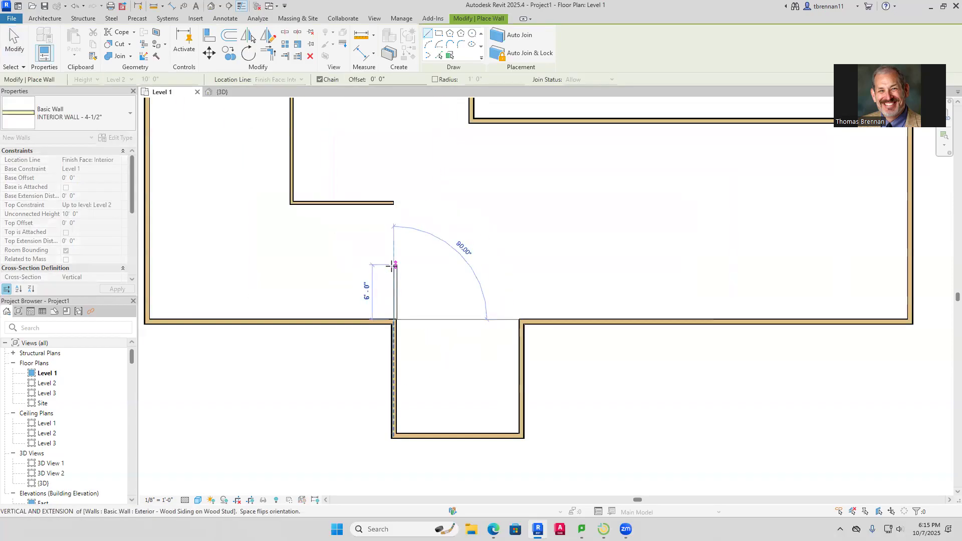
scroll(392, 266, up, 3)
key(Escape)
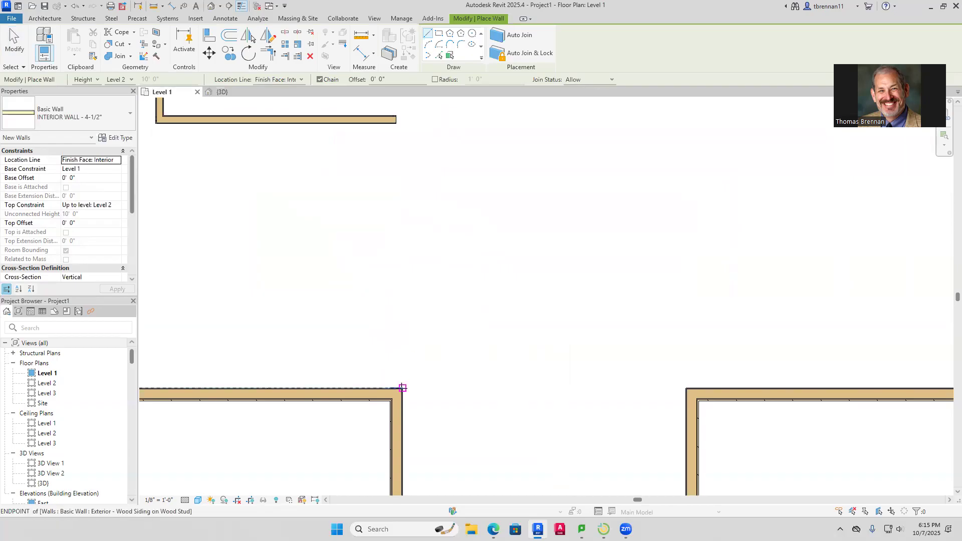
click(401, 389)
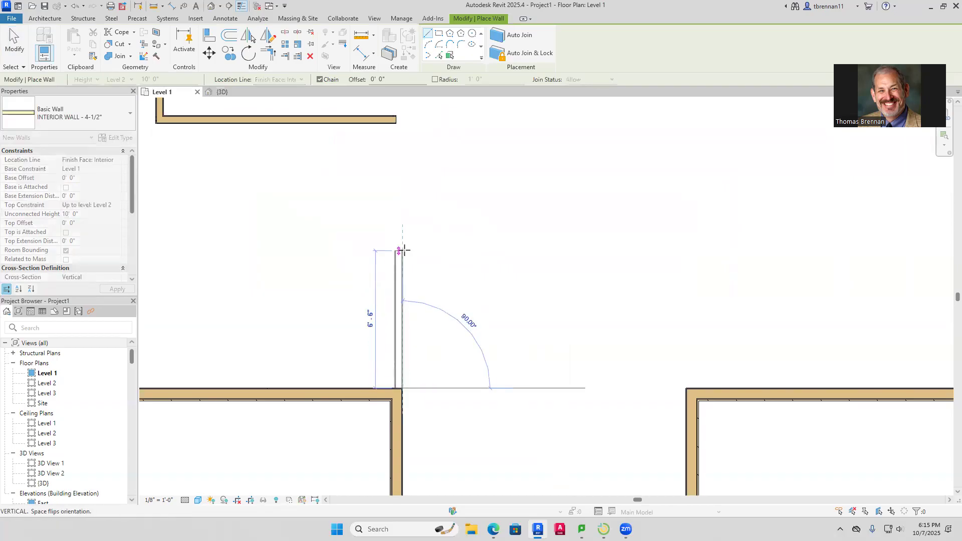
scroll(401, 252, down, 2)
scroll(401, 252, down, 1)
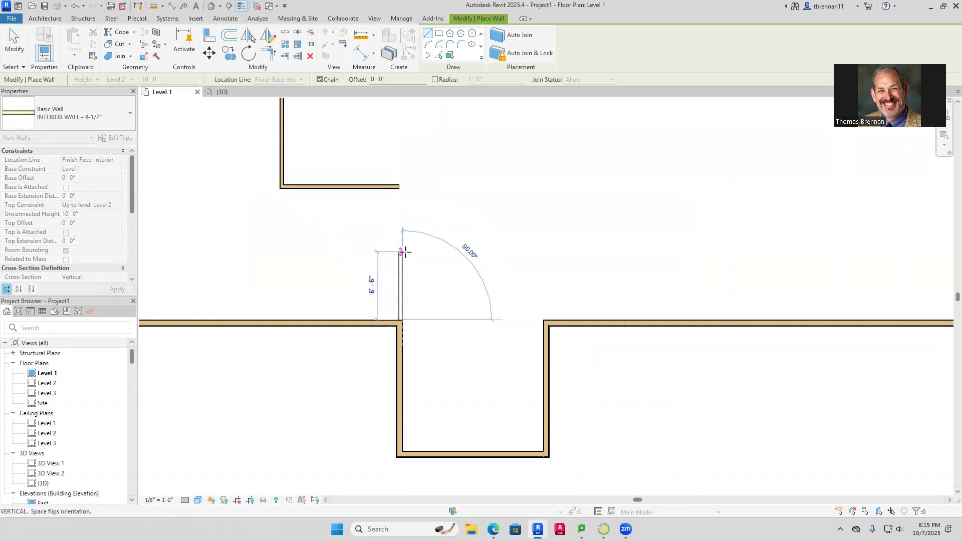
scroll(404, 252, down, 1)
scroll(405, 251, down, 1)
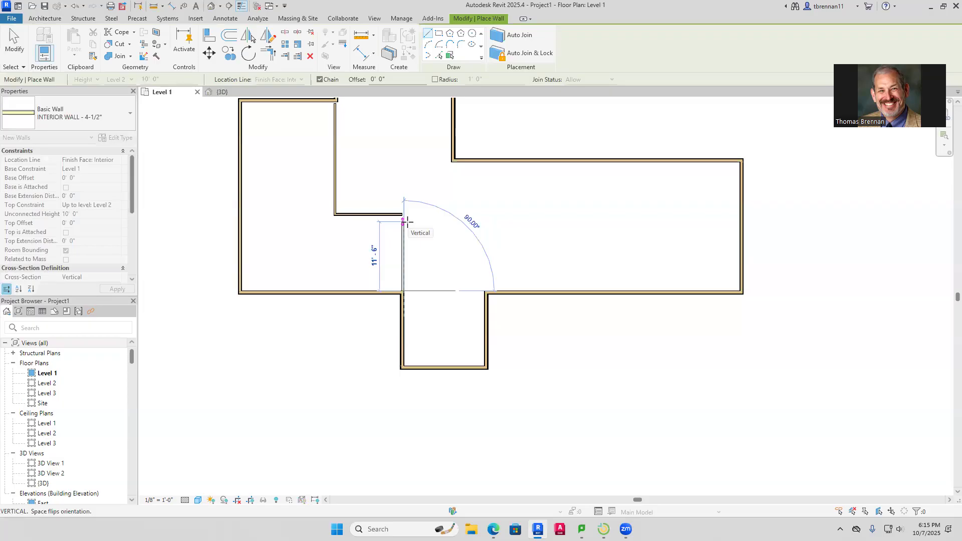
click(405, 222)
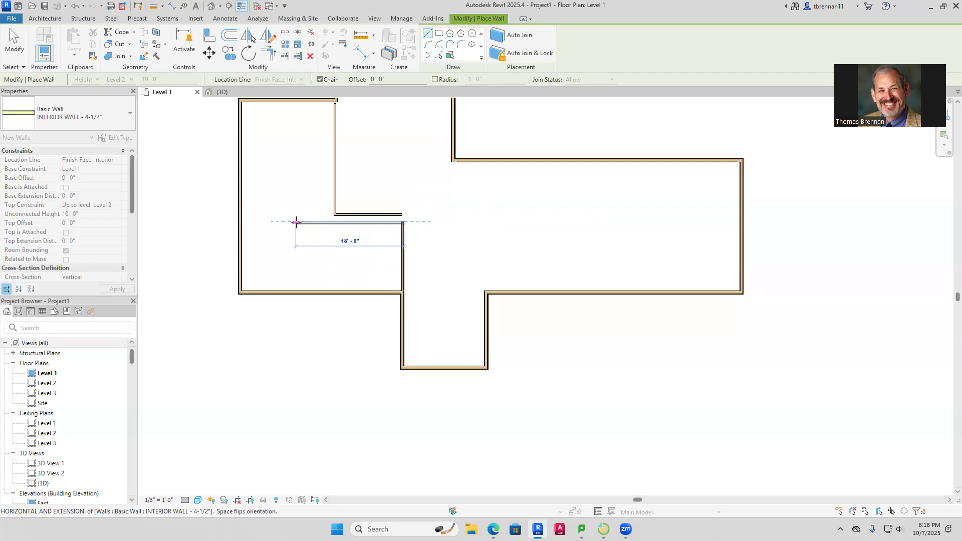
click(240, 222)
key(Escape)
key(Escape)
click(388, 214)
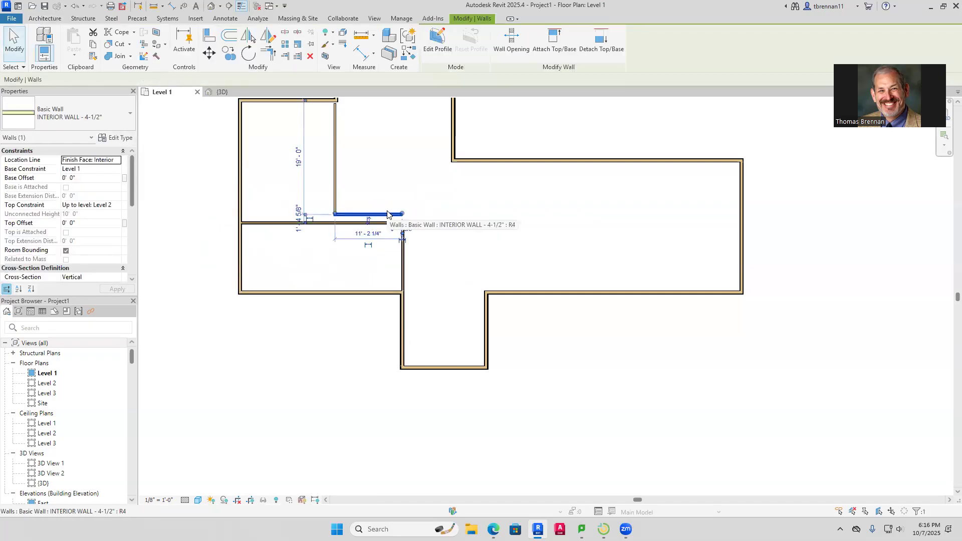
key(Delete)
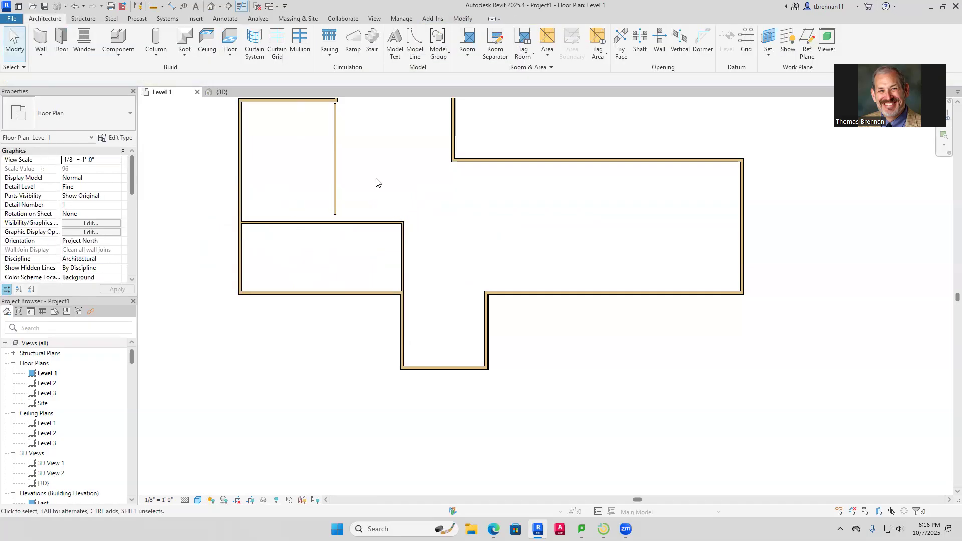
Draw a vertical interior wall from the outer wall's midpoint, splitting the lower room in two
scroll(378, 182, down, 1)
middle_drag(378, 182, 380, 204)
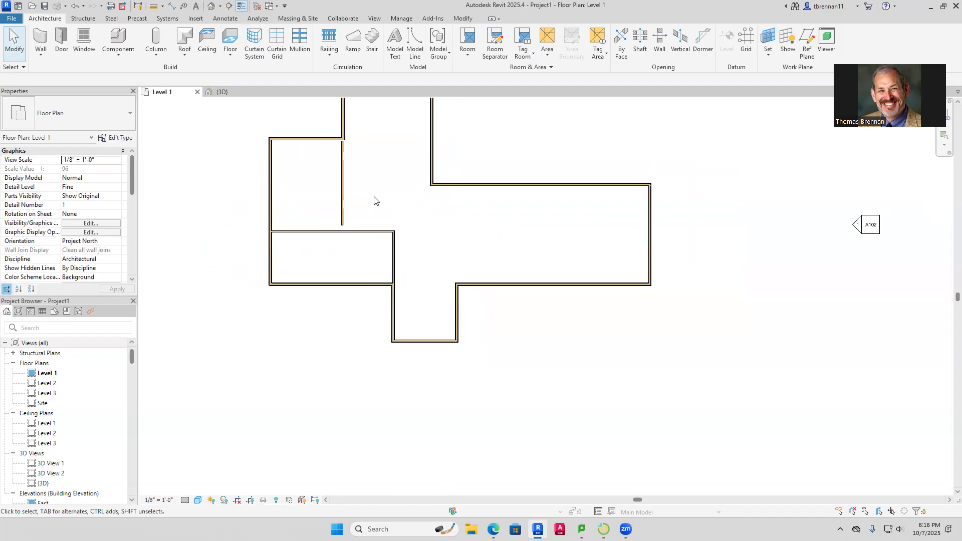
click(42, 36)
click(333, 233)
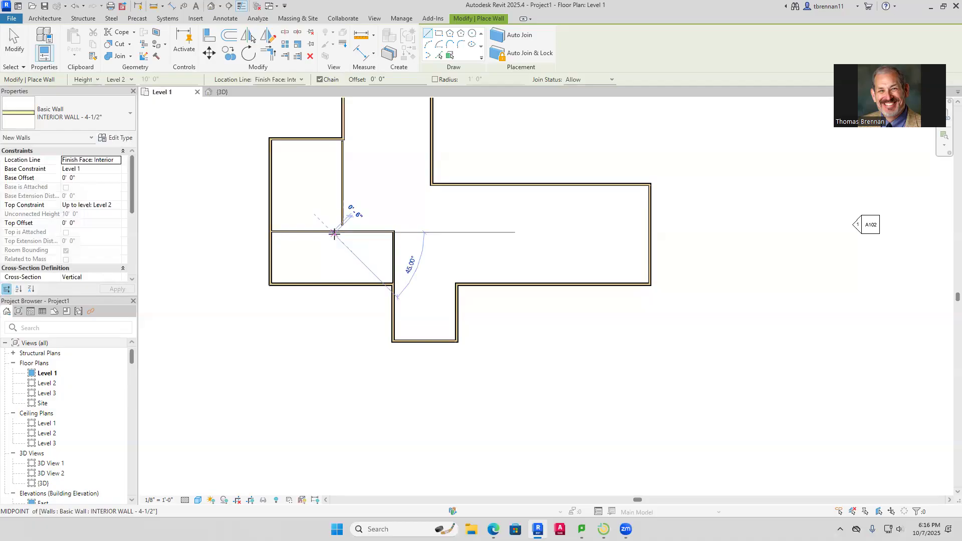
click(333, 284)
key(Escape)
key(Escape)
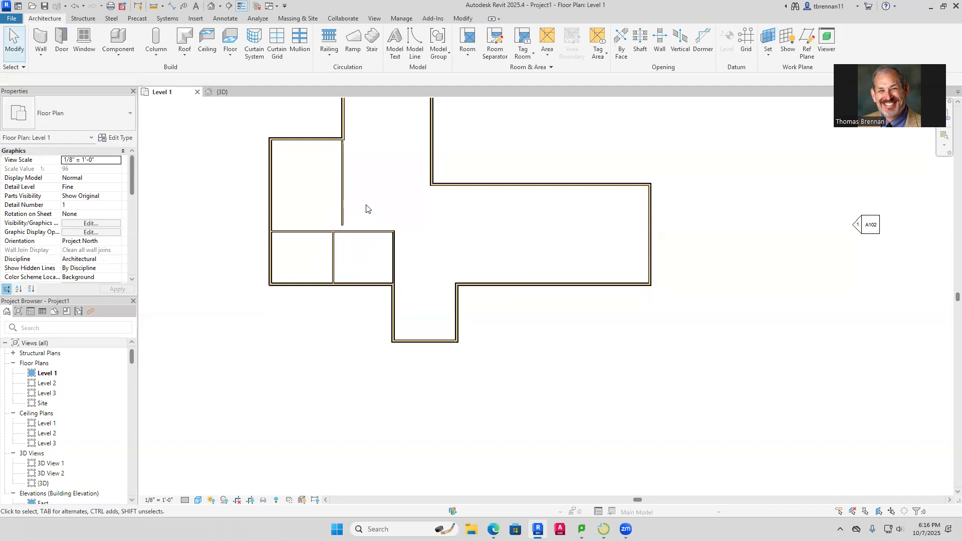
Shorten the upper vertical interior wall by dragging its bottom end up
click(346, 224)
drag(345, 224, 342, 199)
click(384, 205)
Draw an 8'-0" horizontal wall right from the shortened wall's end using WA
key(w)
key(a)
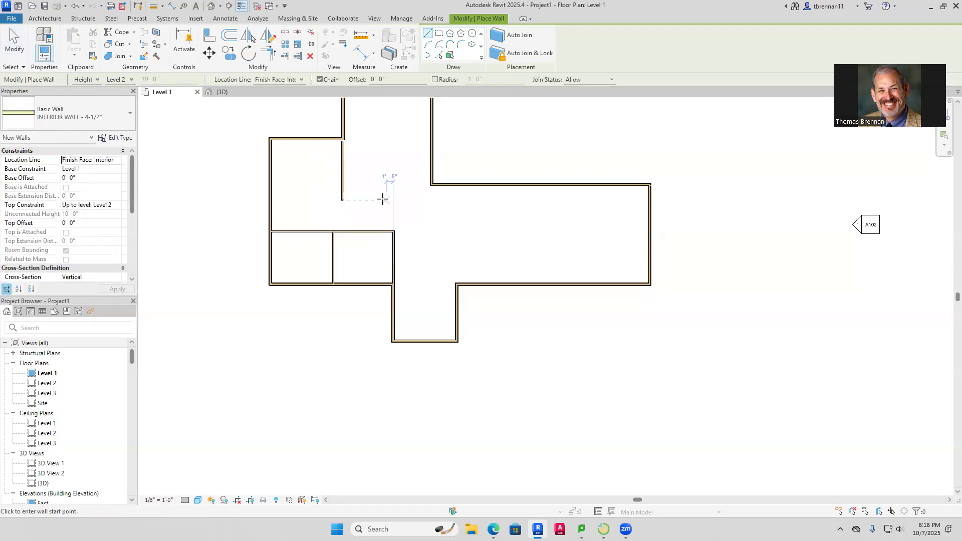
click(343, 200)
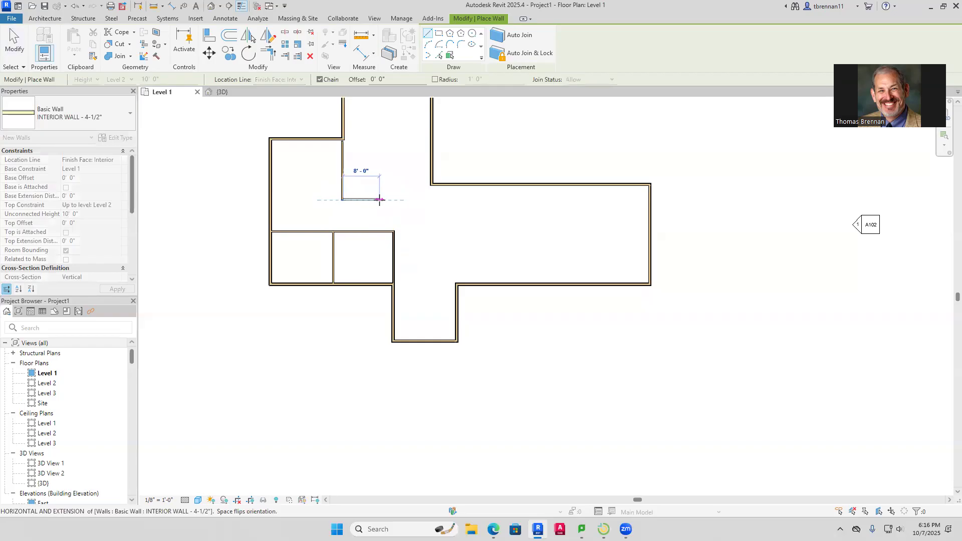
click(392, 200)
key(Escape)
key(Escape)
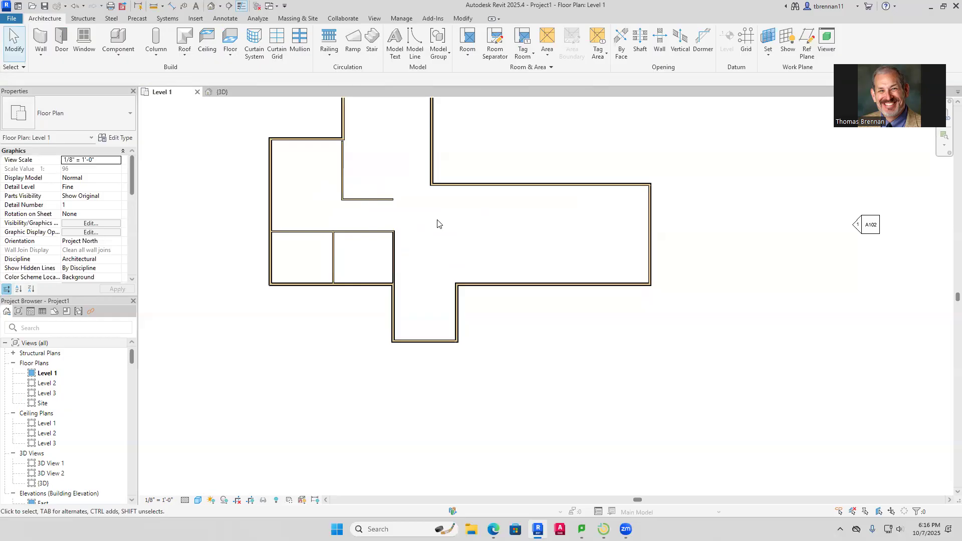
Move the upper vertical partition left and extend its bottom end down to the lower rooms
click(342, 176)
drag(340, 178, 321, 178)
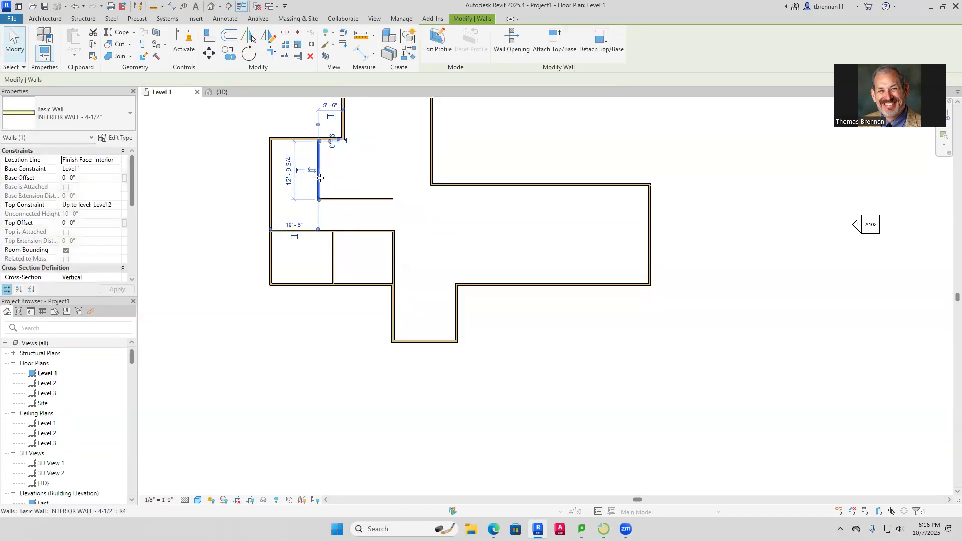
key(Escape)
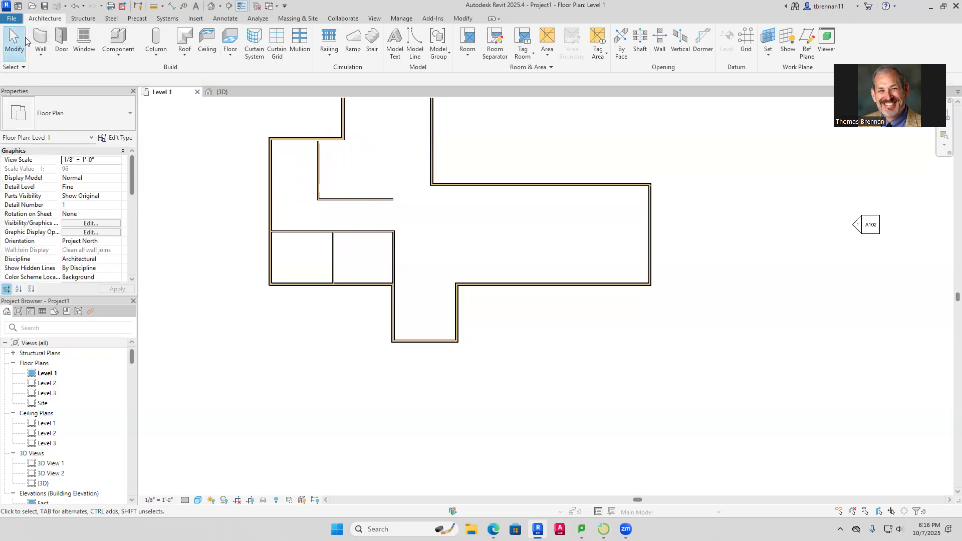
click(52, 35)
key(Escape)
click(317, 193)
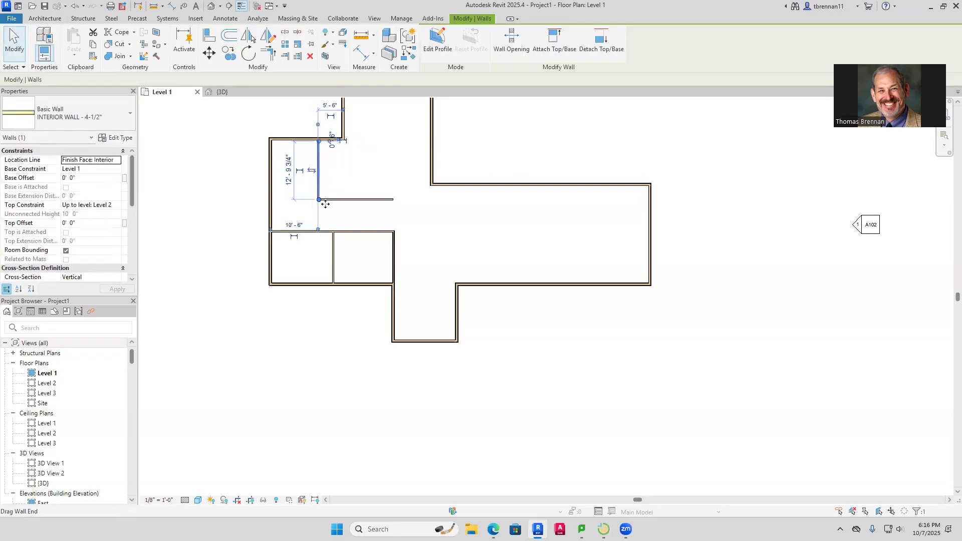
drag(318, 199, 318, 231)
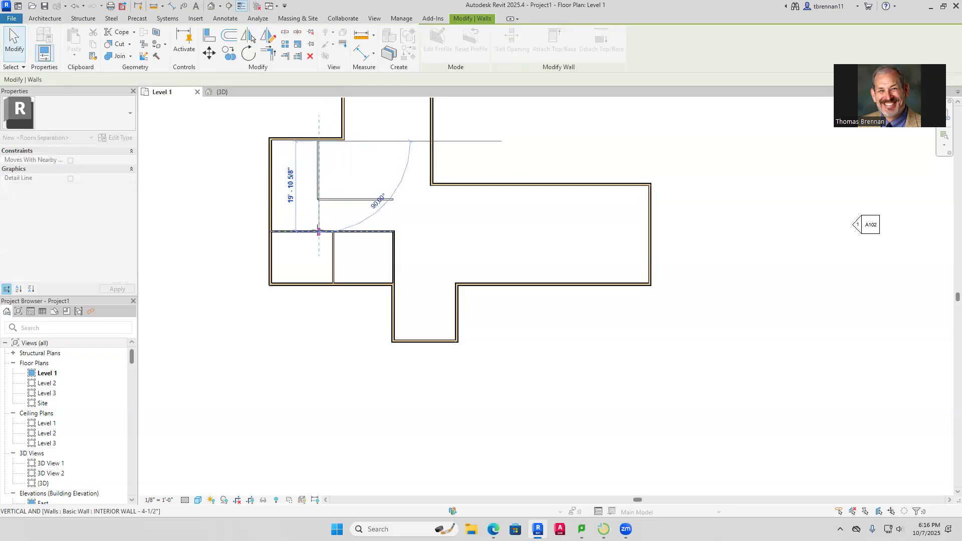
click(344, 219)
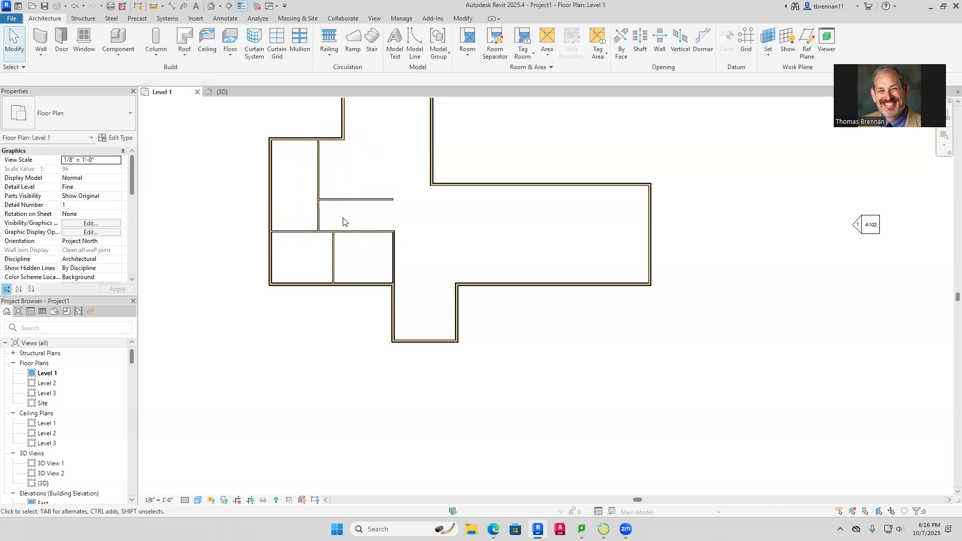
Shorten the long horizontal interior wall from its left end
click(294, 231)
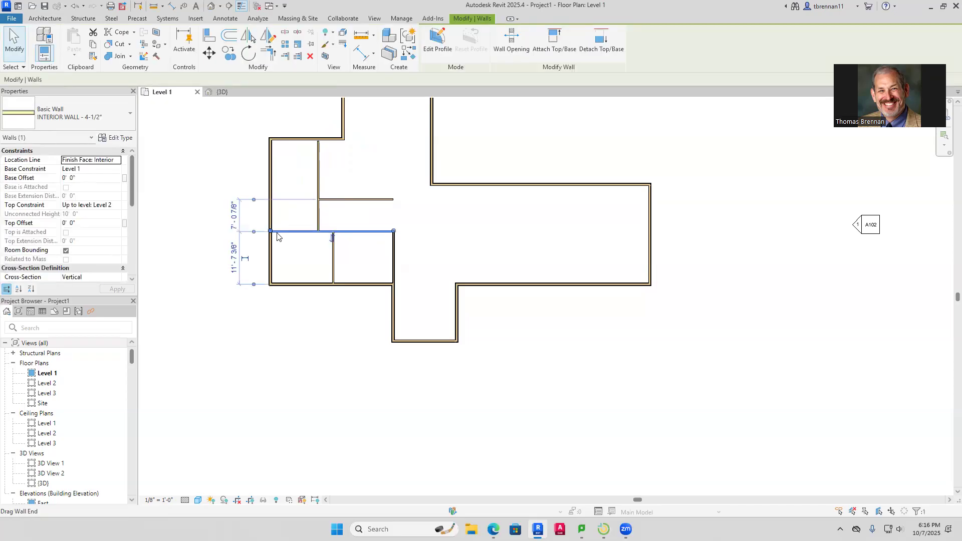
drag(273, 234, 319, 231)
click(339, 220)
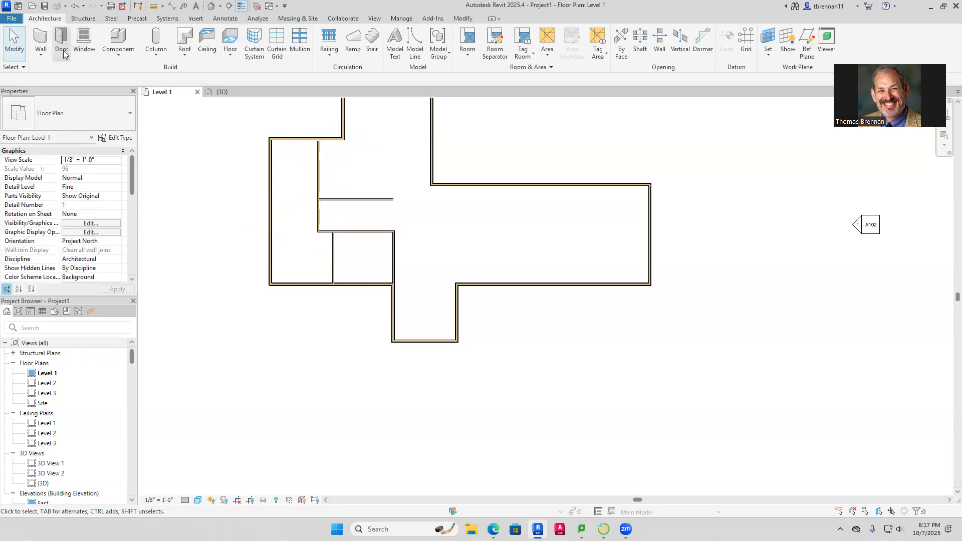
Draw a 10' horizontal interior wall ending at the left exterior wall
click(41, 39)
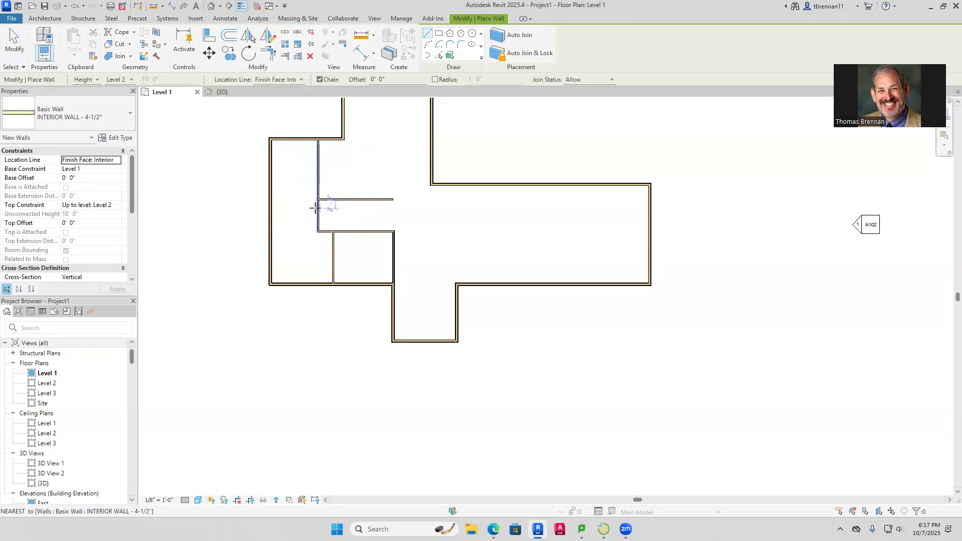
click(272, 208)
key(Escape)
key(Escape)
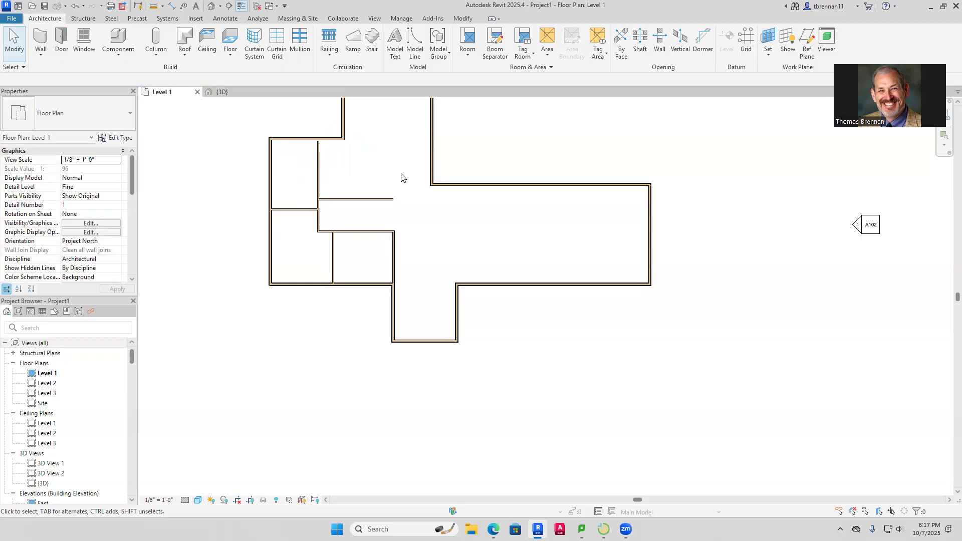
Trim the left vertical partition's top end down to meet the horizontal wall in a clean corner
click(317, 165)
drag(319, 141, 319, 199)
click(345, 179)
scroll(324, 201, up, 3)
scroll(323, 202, up, 2)
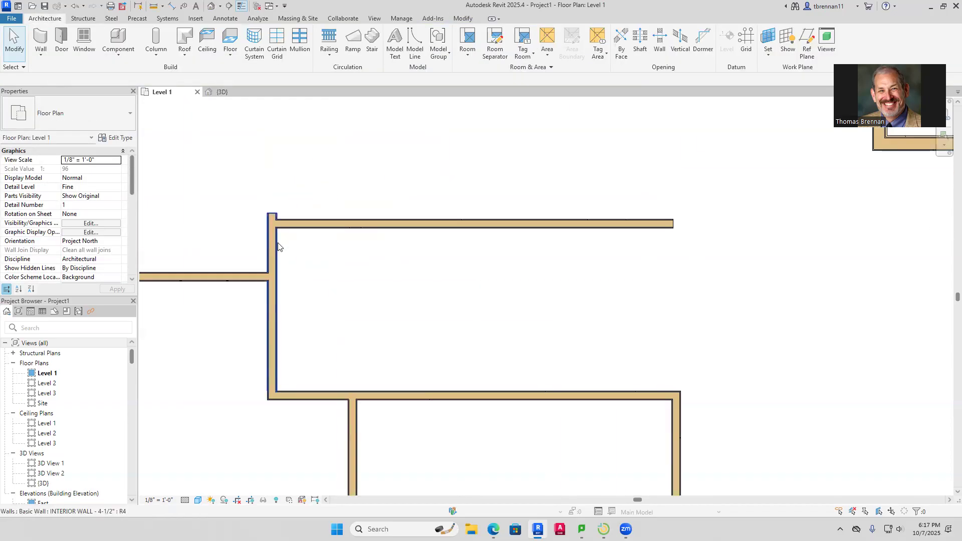
click(276, 243)
drag(277, 214, 279, 219)
click(452, 170)
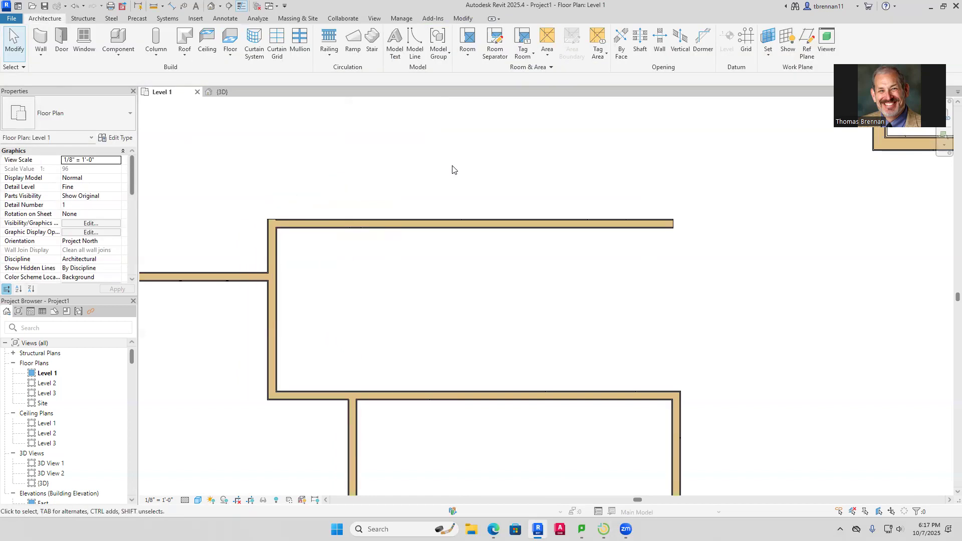
scroll(390, 178, down, 5)
middle_drag(385, 156, 311, 271)
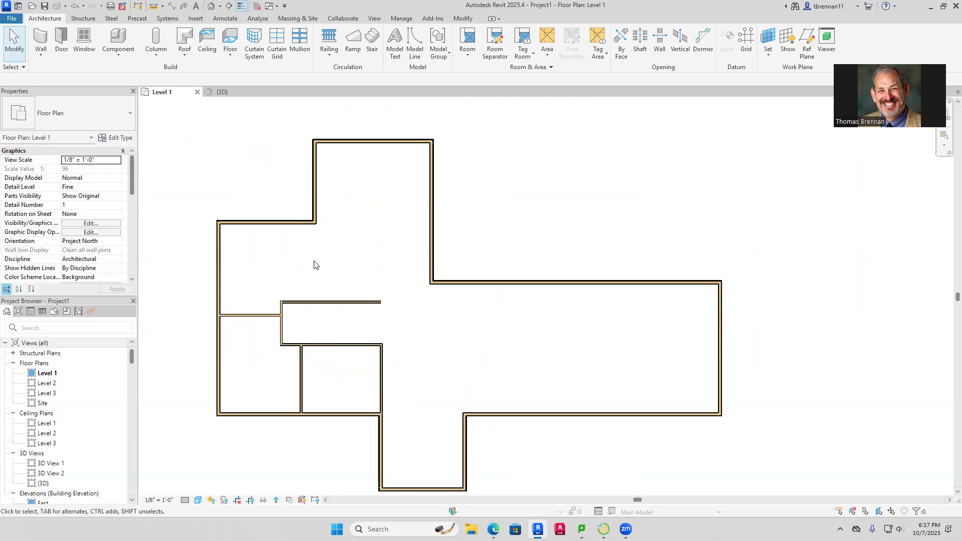
click(40, 41)
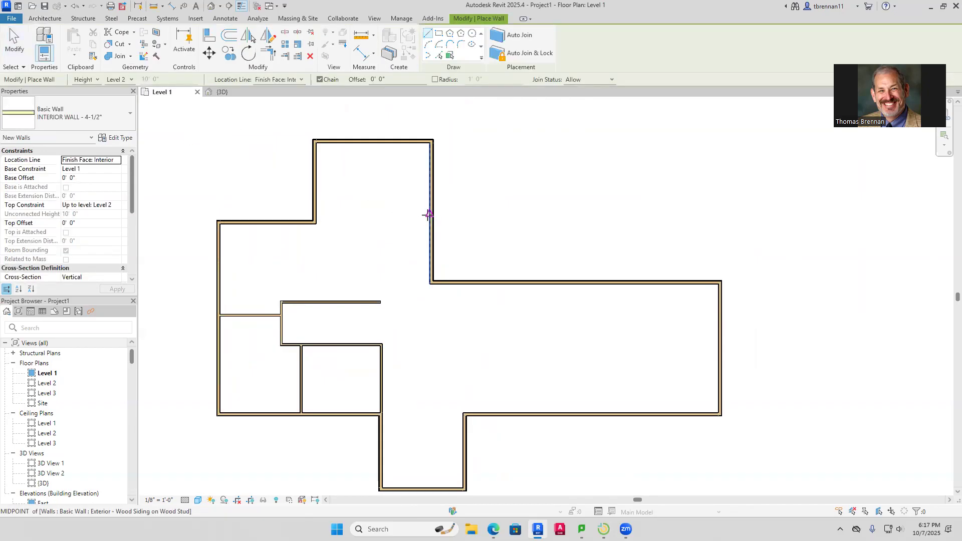
click(430, 222)
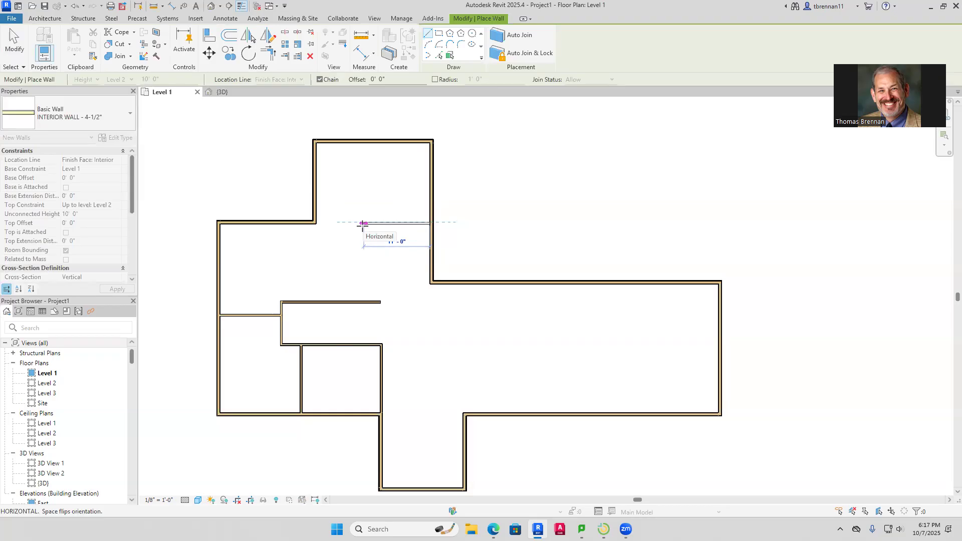
key(Escape)
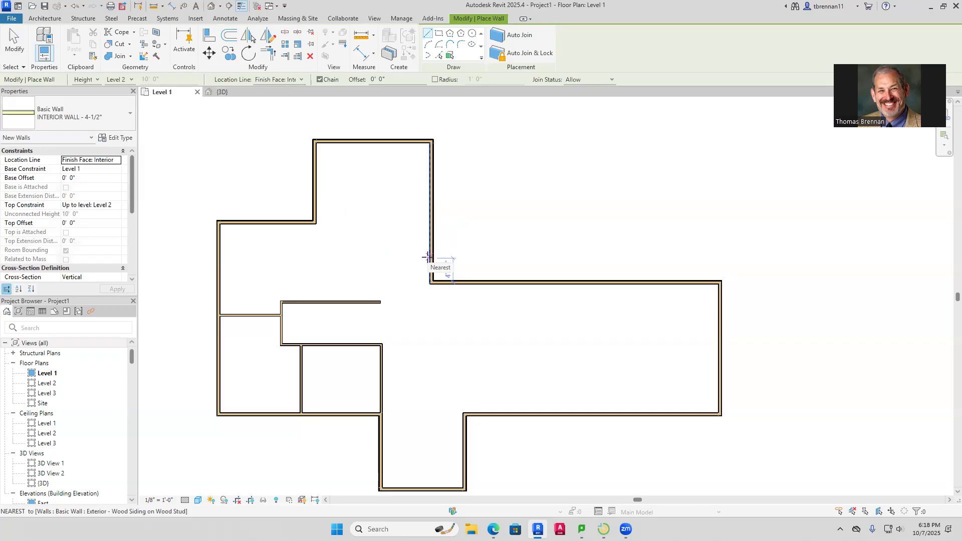
Move the upper wing's left exterior wall farther left
key(Escape)
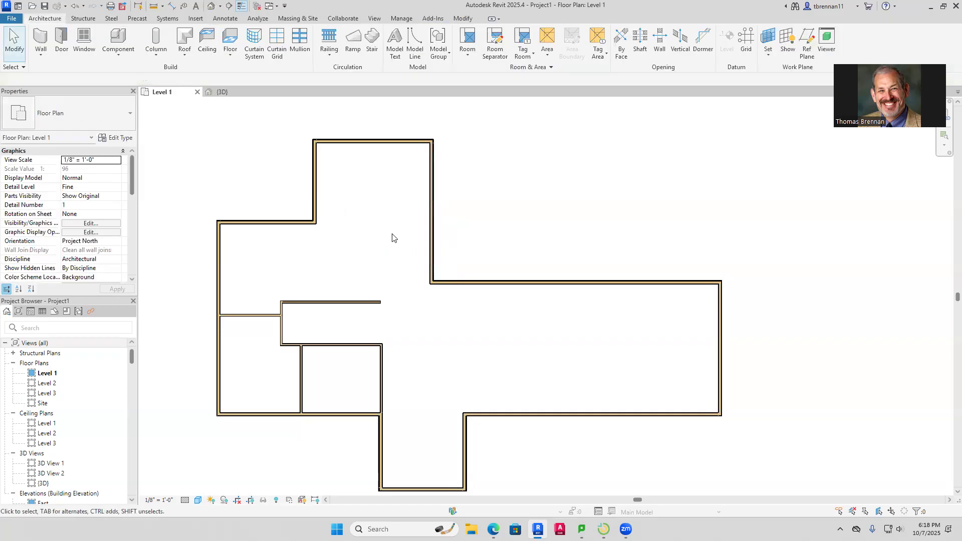
click(318, 198)
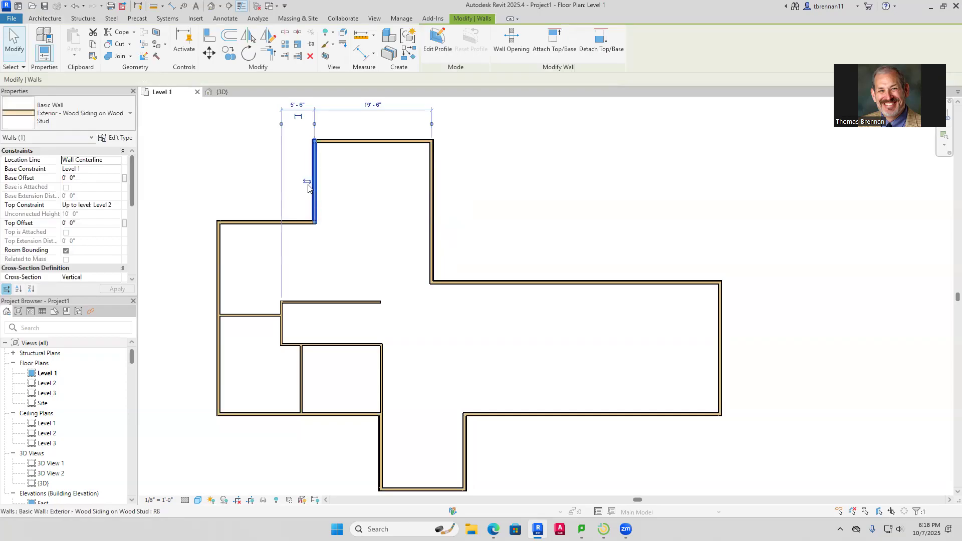
drag(307, 183, 277, 188)
click(332, 224)
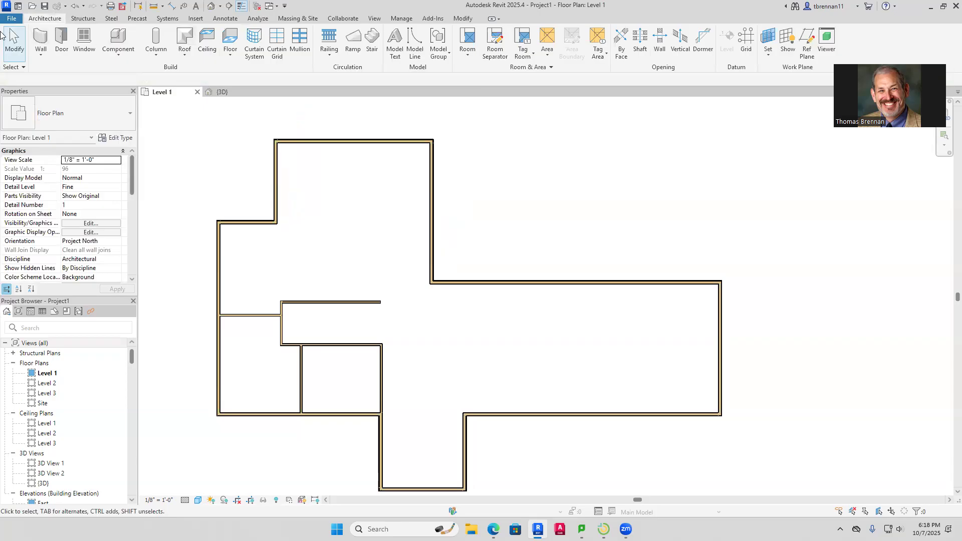
Draw an interior wall from the upper wing's right wall, turning up to the top exterior wall
click(41, 40)
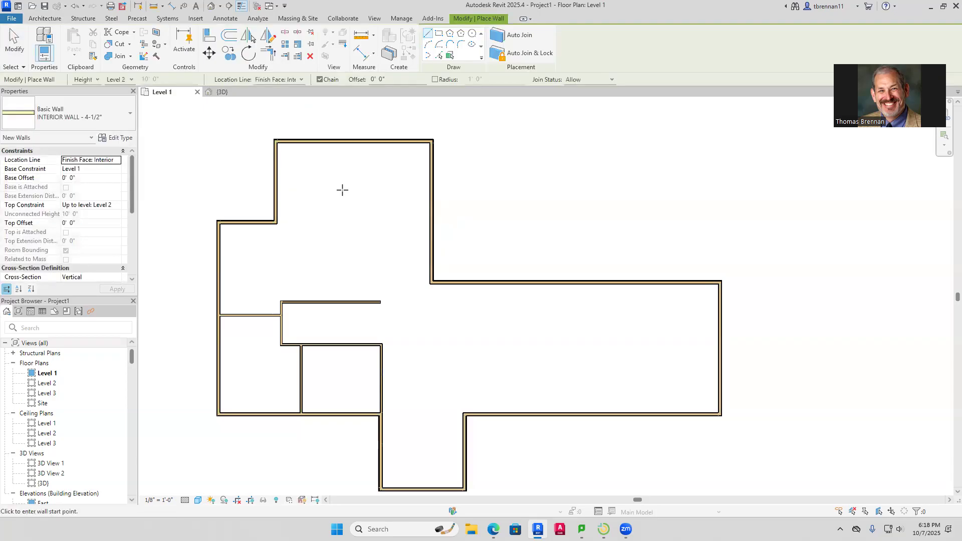
click(430, 222)
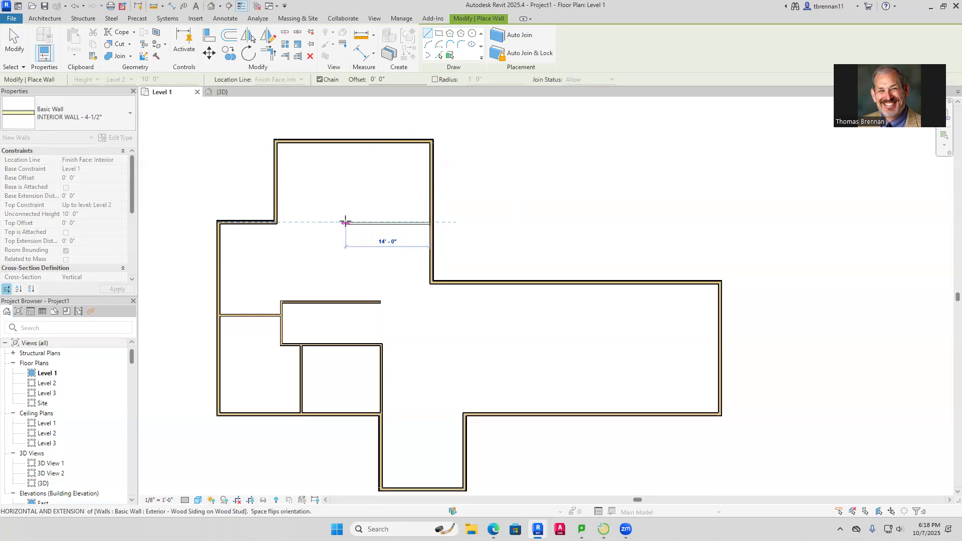
click(352, 222)
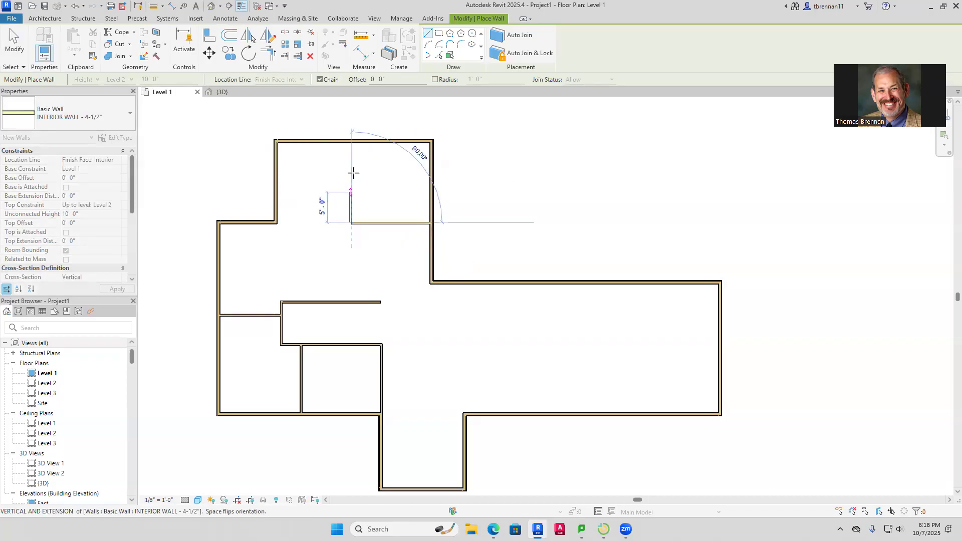
click(352, 143)
key(Escape)
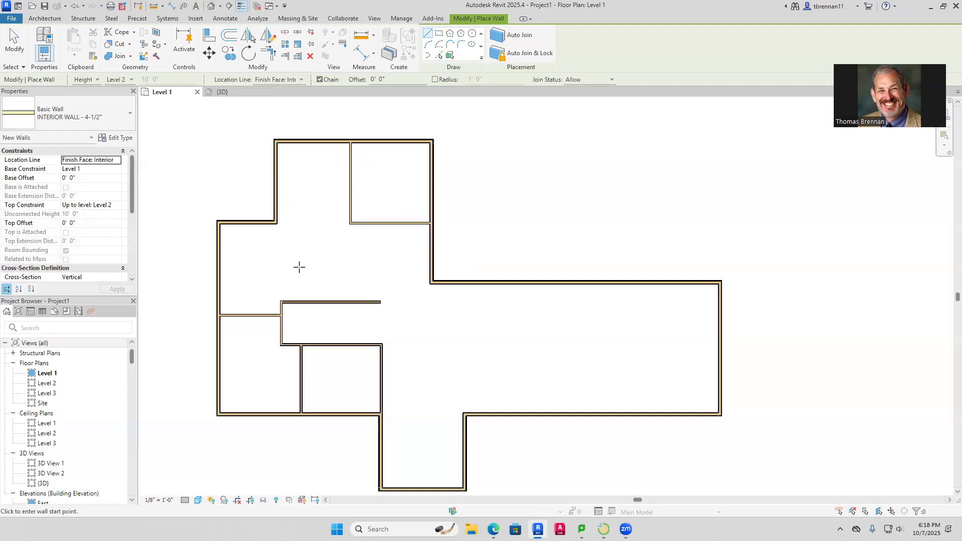
Draw three 4-1/2" interior walls up, right 12'-2 3/8" and down to the hallway wall
click(307, 301)
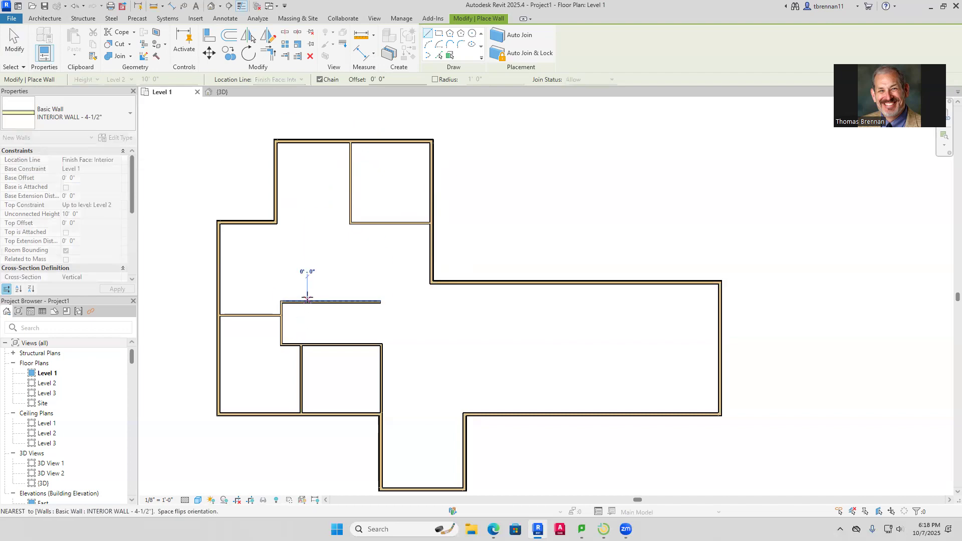
click(306, 258)
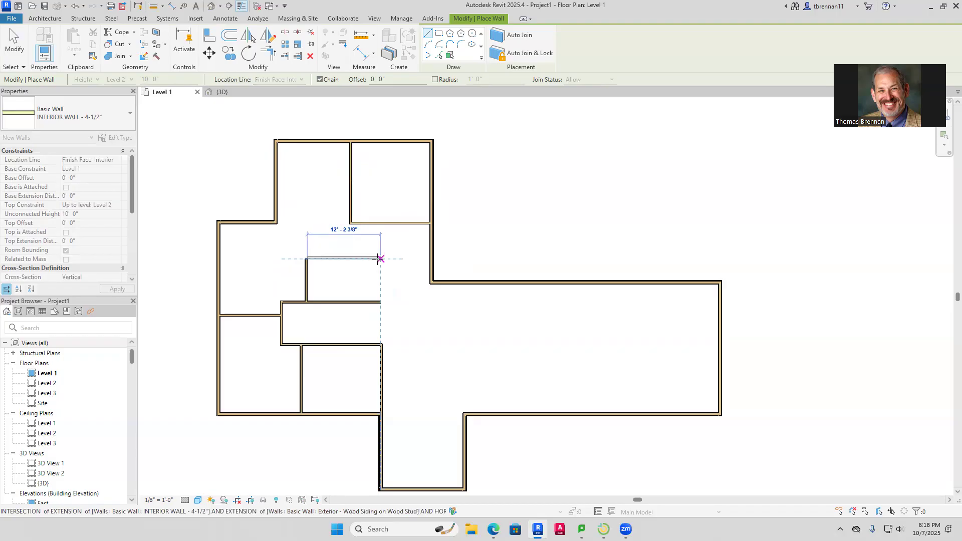
click(380, 259)
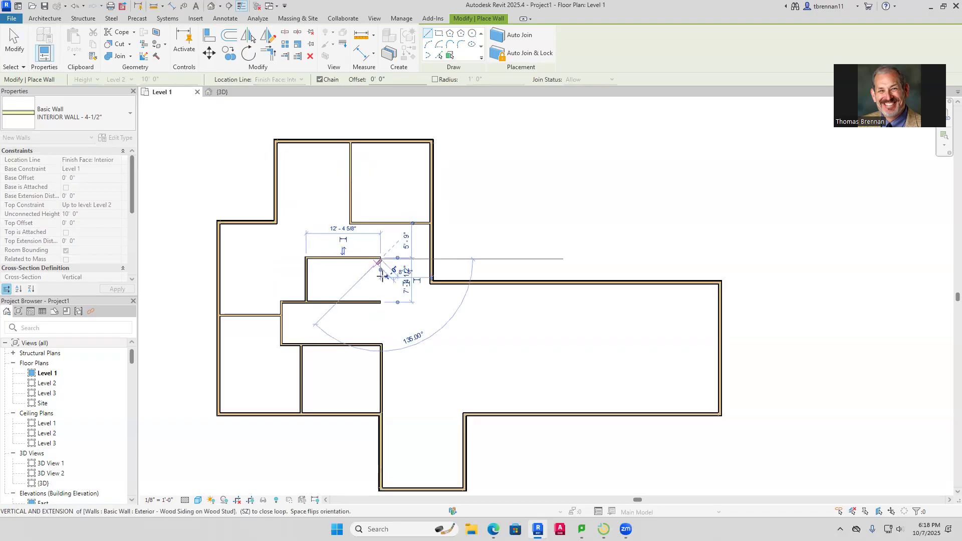
click(380, 301)
key(Escape)
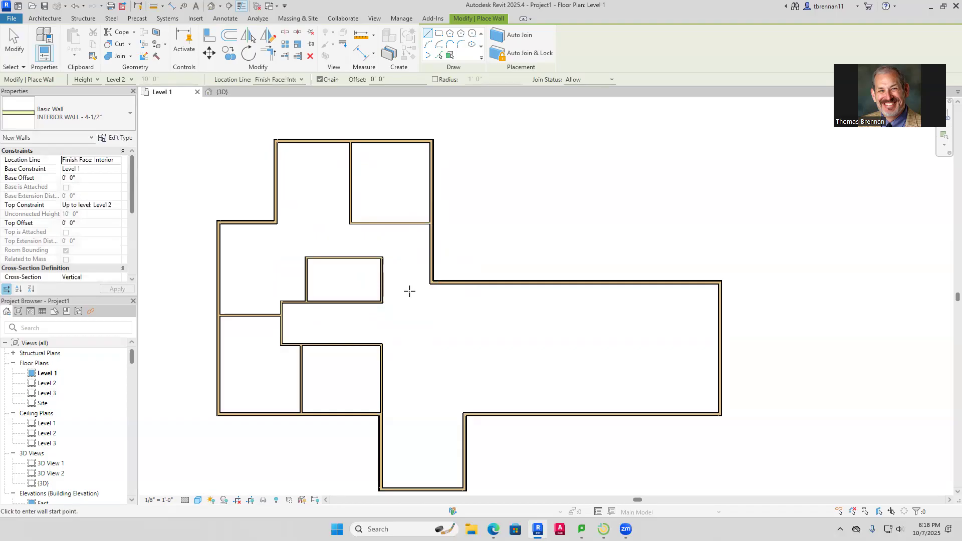
key(Escape)
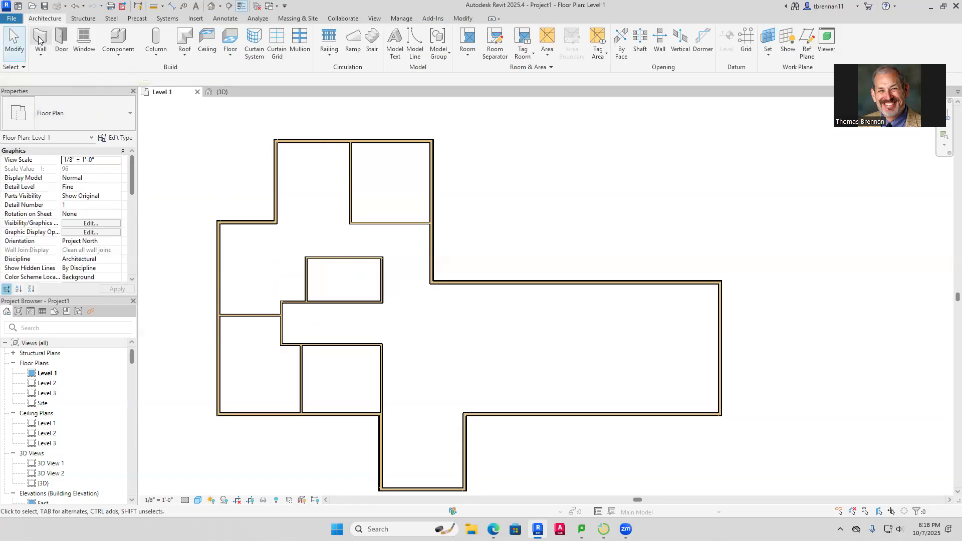
Place a Single-Flush 36" x 80" door centred in the south wing's bottom exterior wall
key(Escape)
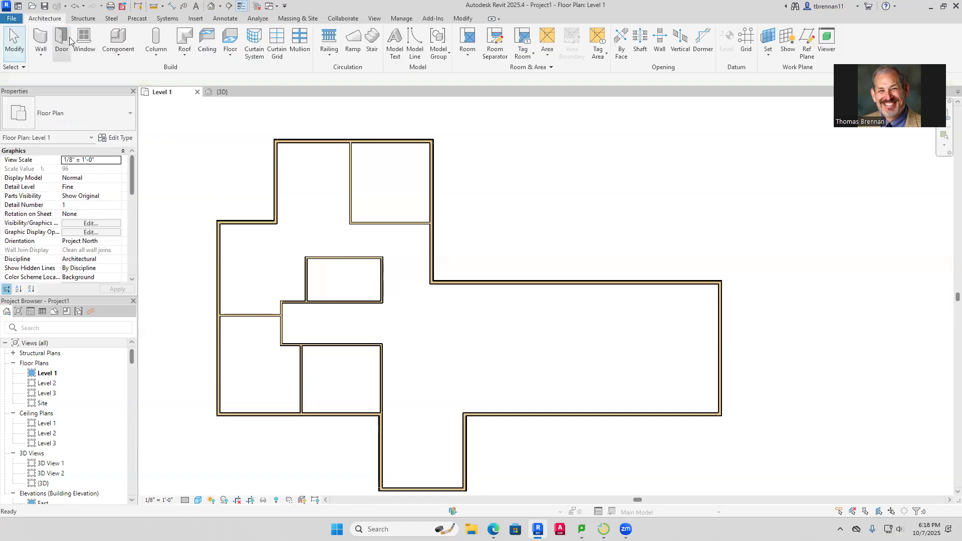
key(d)
key(r)
click(124, 114)
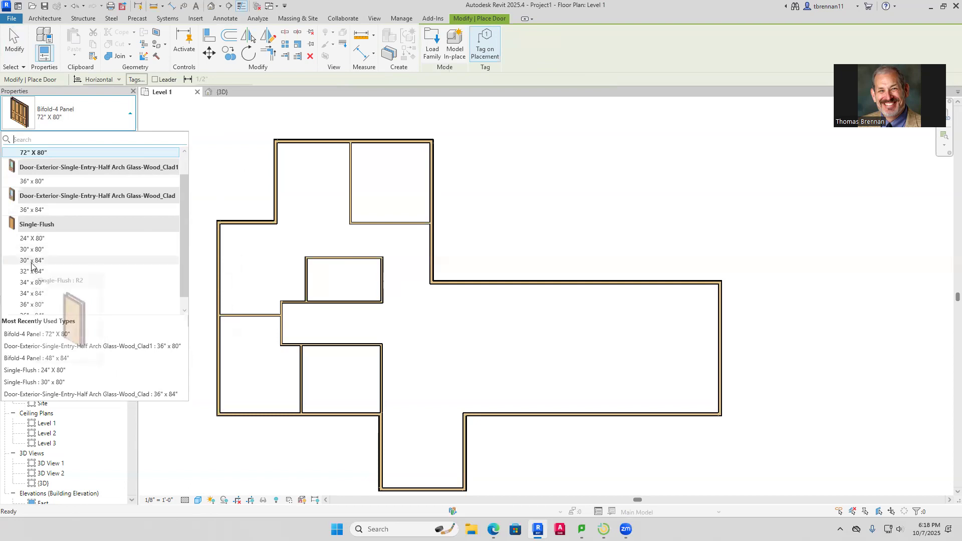
click(33, 304)
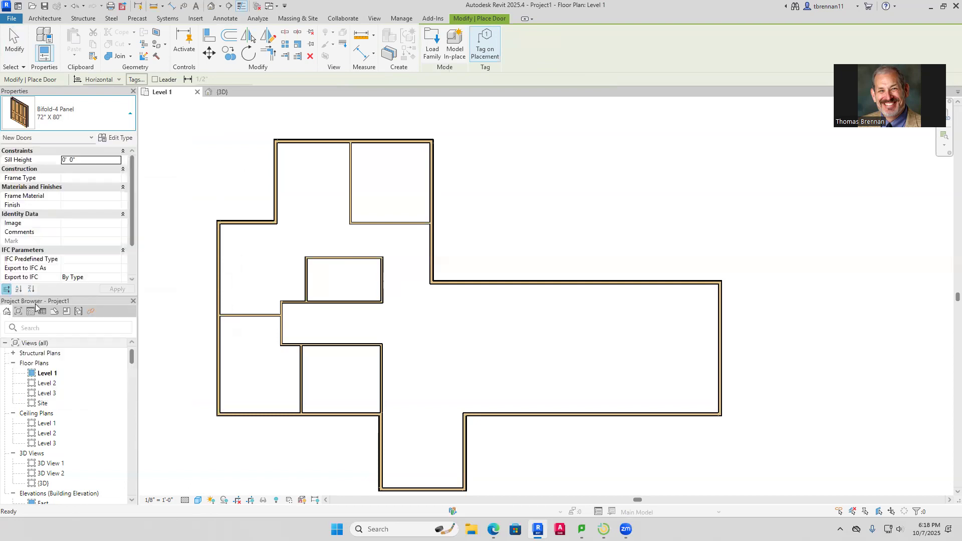
scroll(393, 411, down, 2)
middle_drag(414, 426, 401, 286)
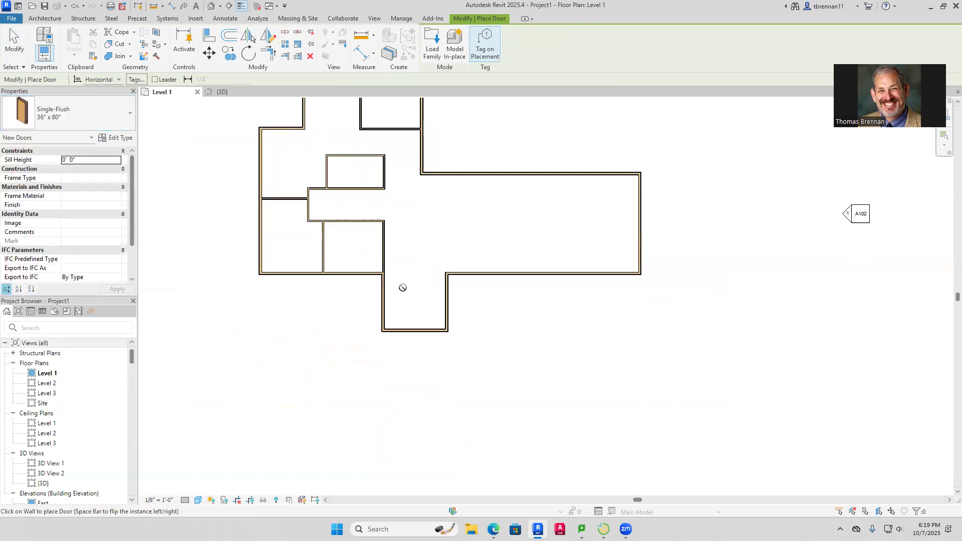
click(418, 333)
key(Escape)
key(Escape)
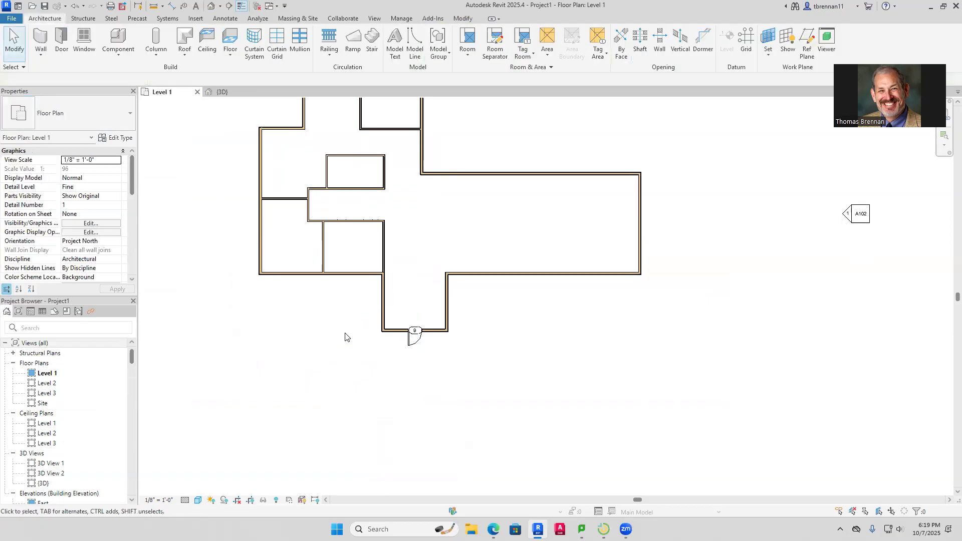
Place four Single-Flush 30" x 80" doors (10–13) on the walls around the central hallway
click(61, 40)
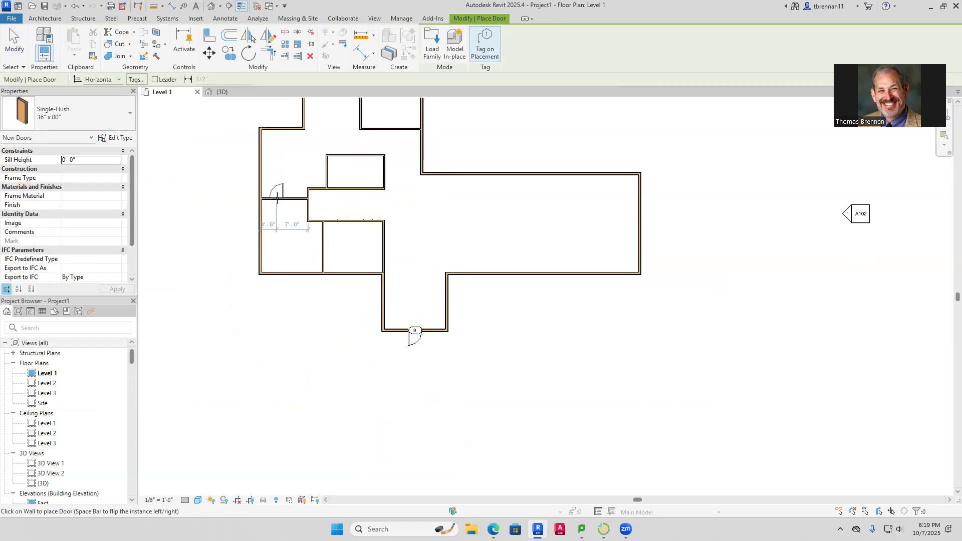
click(131, 122)
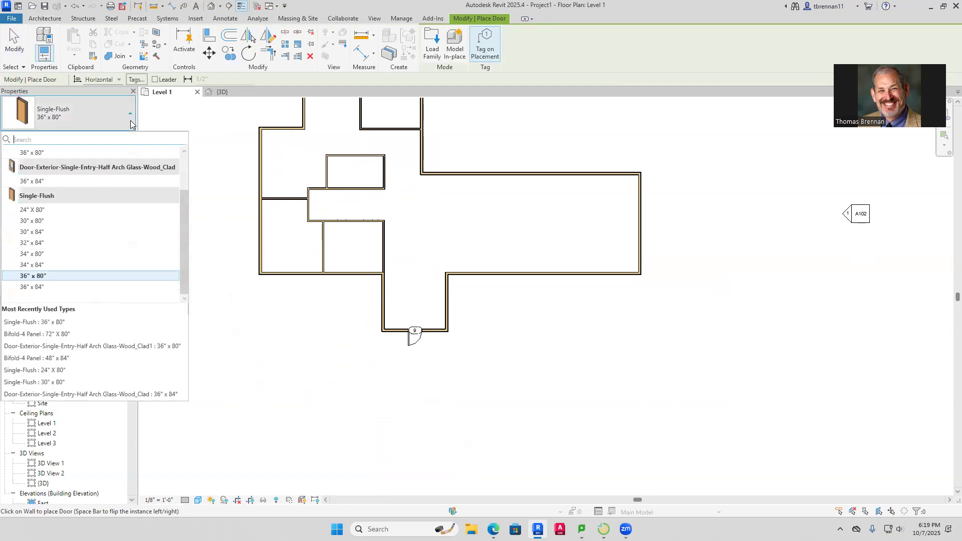
click(46, 222)
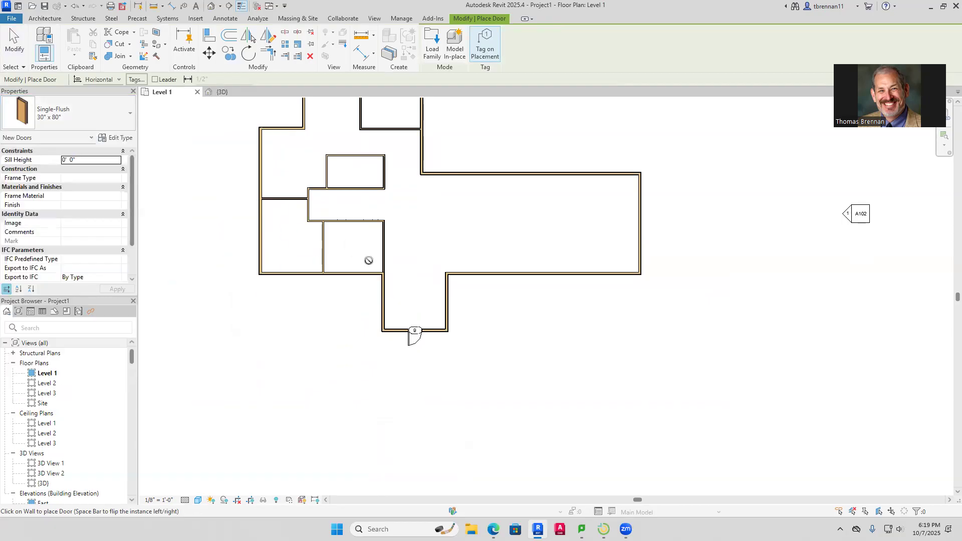
scroll(369, 260, up, 1)
middle_drag(368, 261, 362, 335)
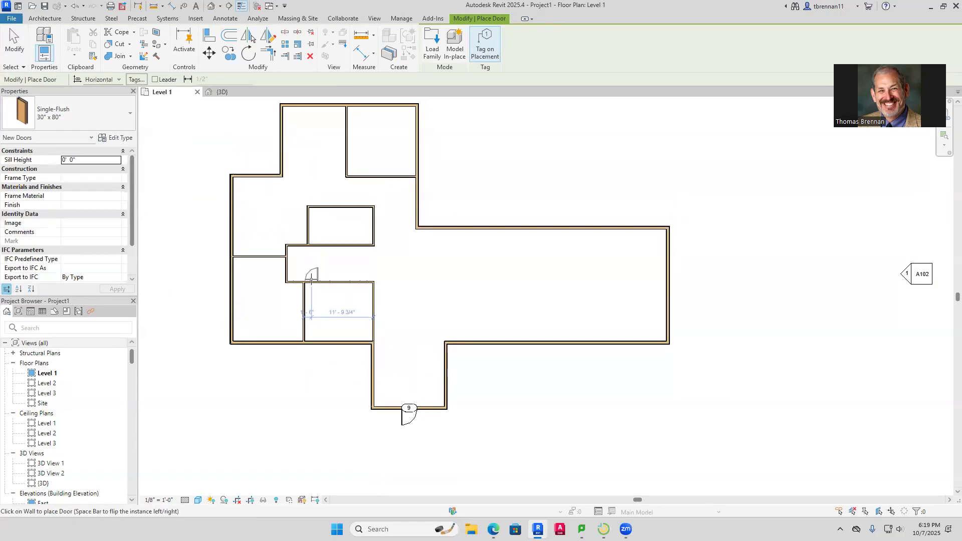
click(312, 284)
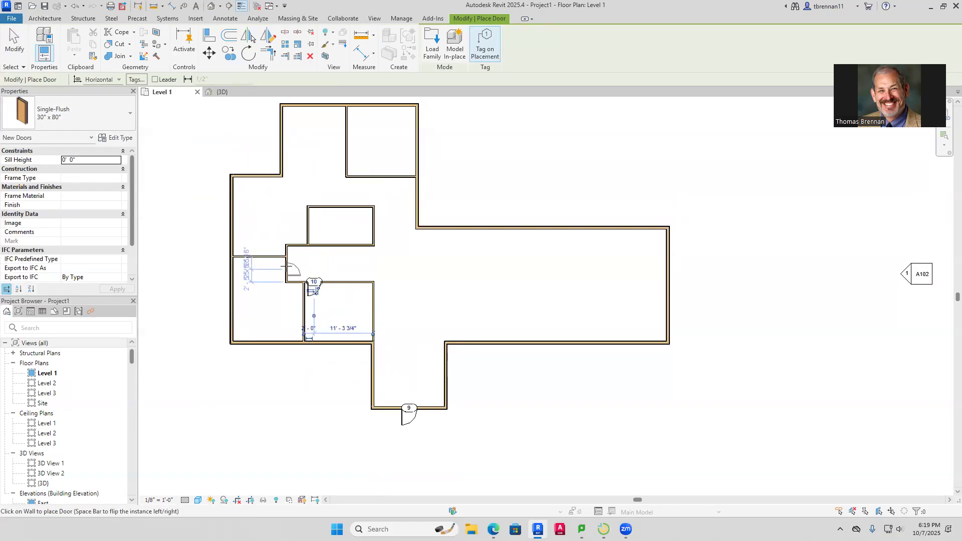
click(313, 289)
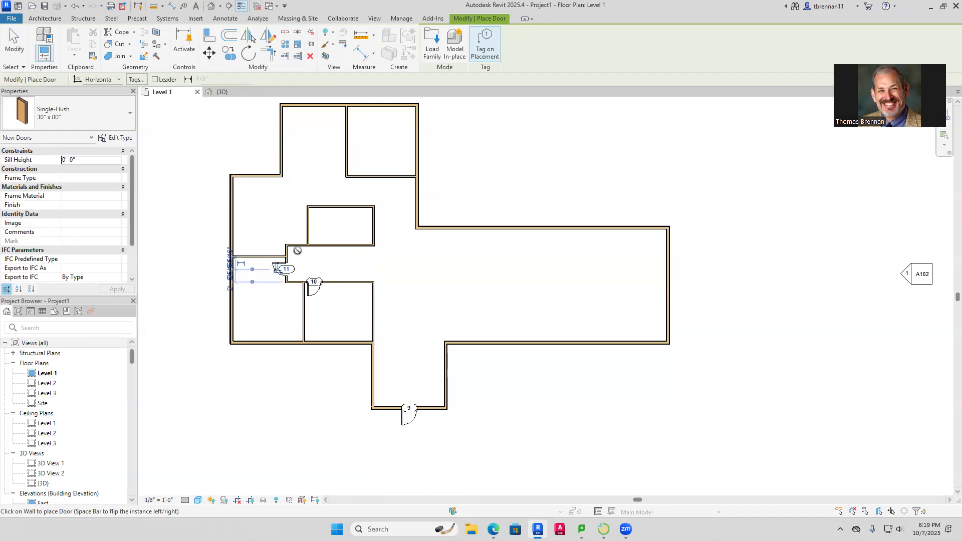
click(277, 267)
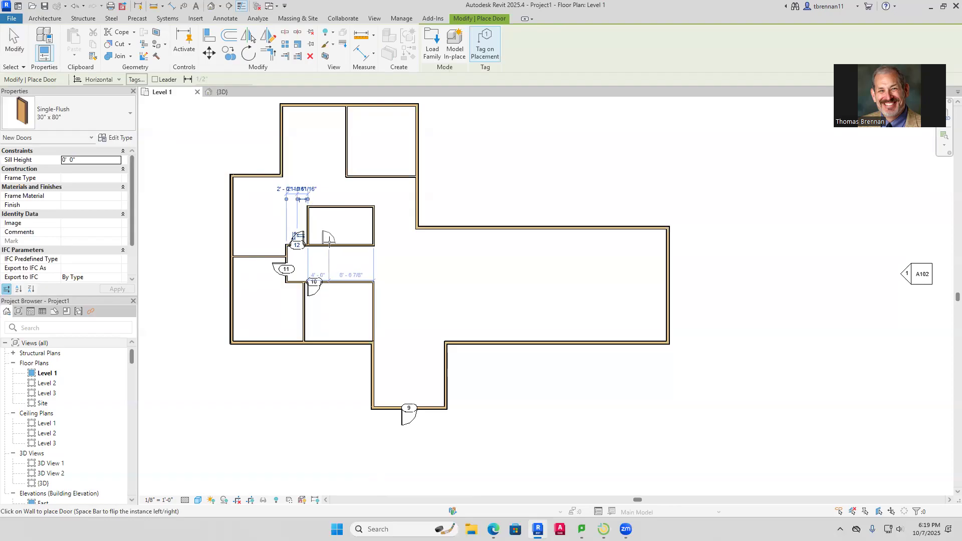
click(329, 241)
key(Escape)
key(Escape)
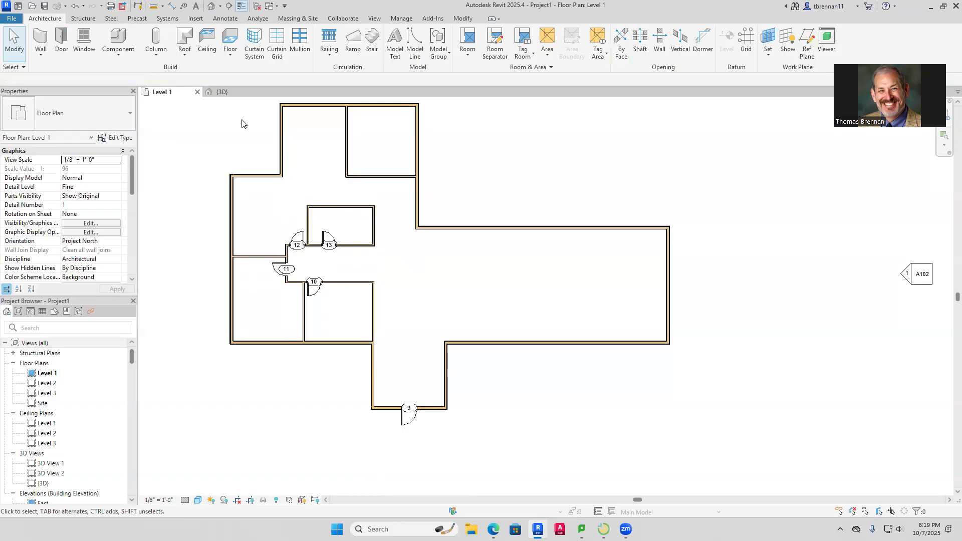
Draw a short vertical interior wall from the upper wall intersection to the small room's bottom wall
click(40, 40)
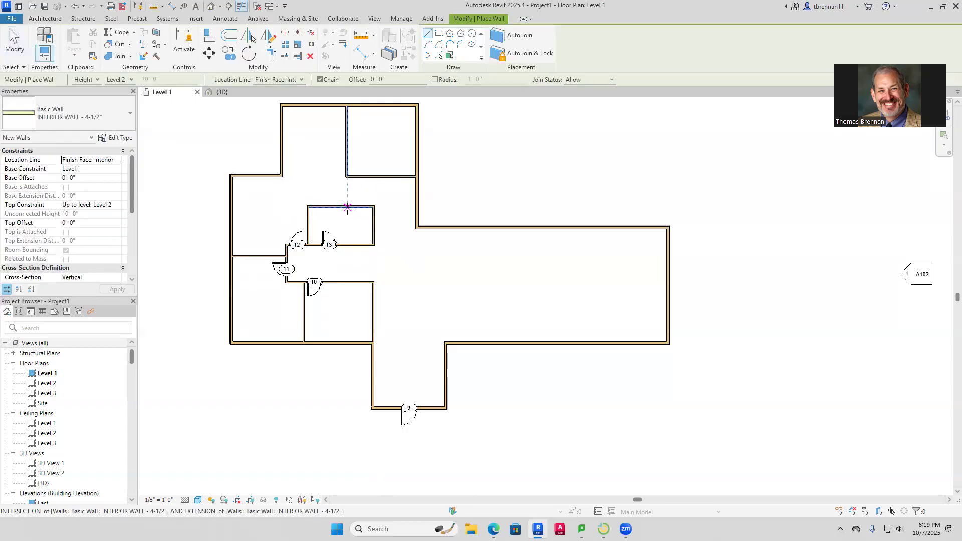
click(348, 208)
click(348, 244)
key(Escape)
key(Escape)
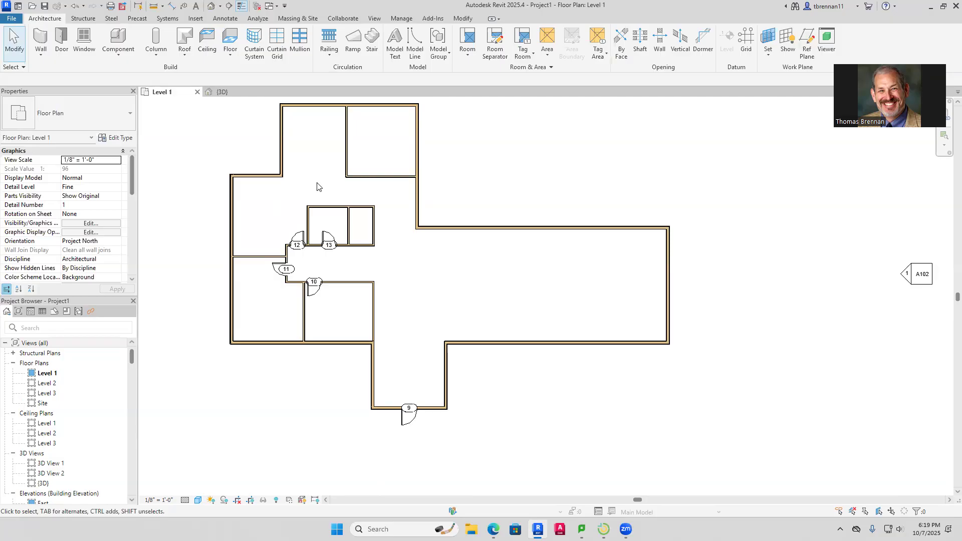
Place a Bifold-4 Panel 72" x 80" door in the partition between the two lower-left rooms
click(61, 41)
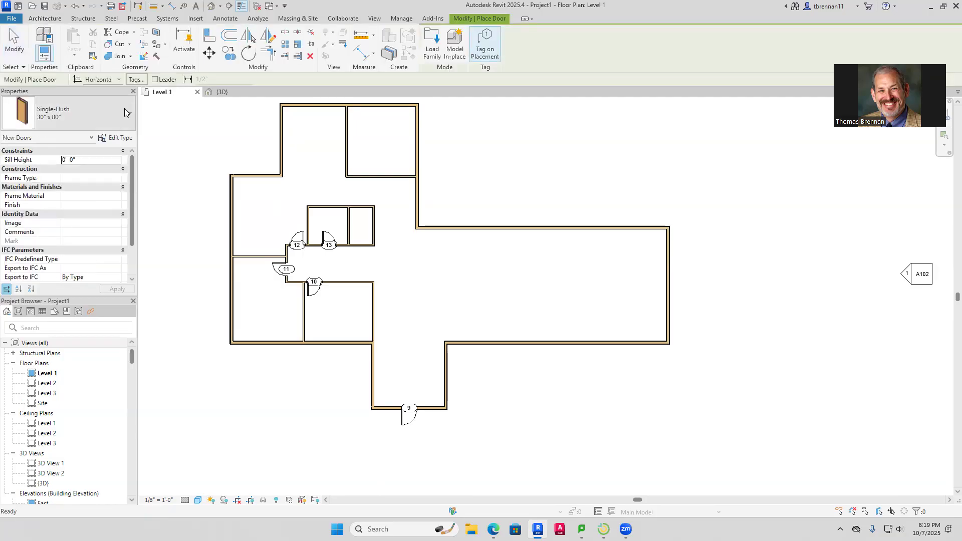
click(130, 118)
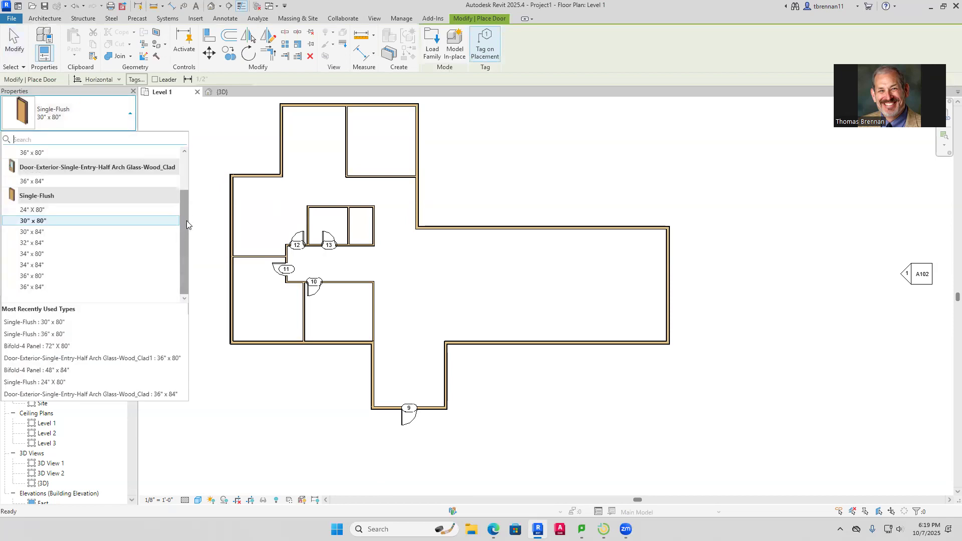
scroll(184, 216, up, 2)
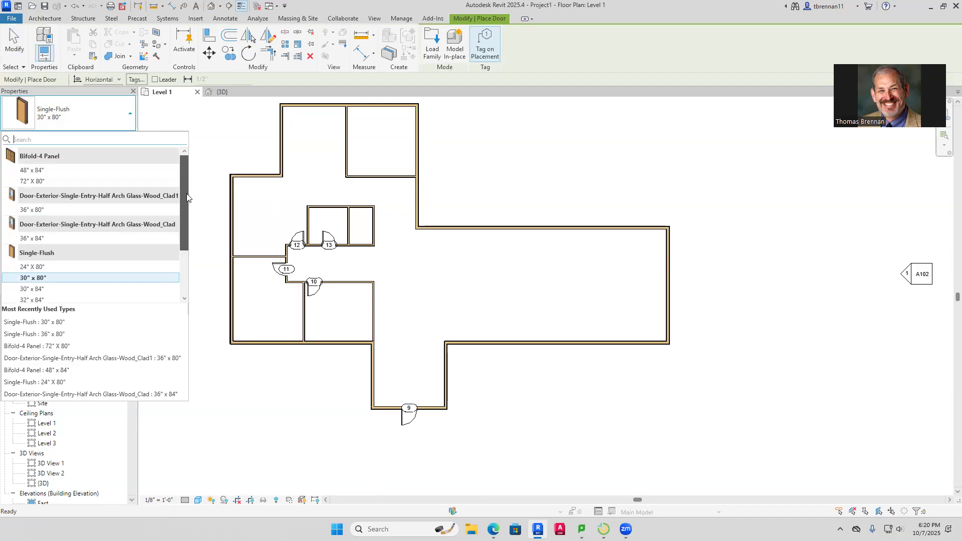
click(31, 182)
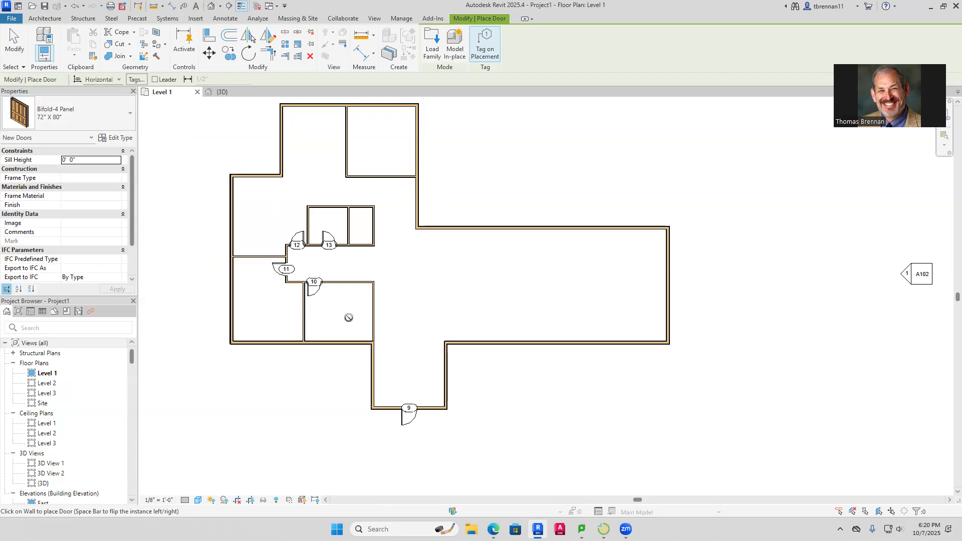
click(306, 325)
key(Escape)
key(Escape)
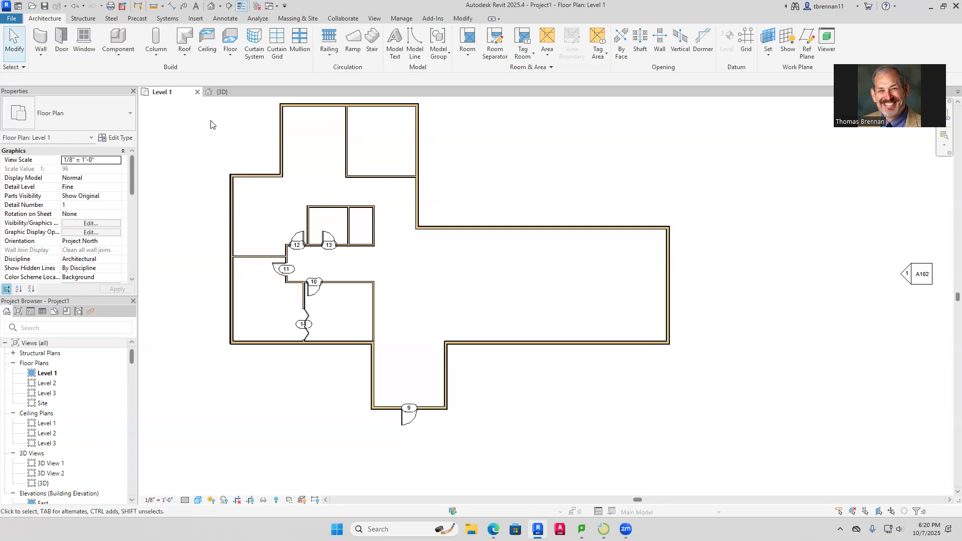
click(41, 40)
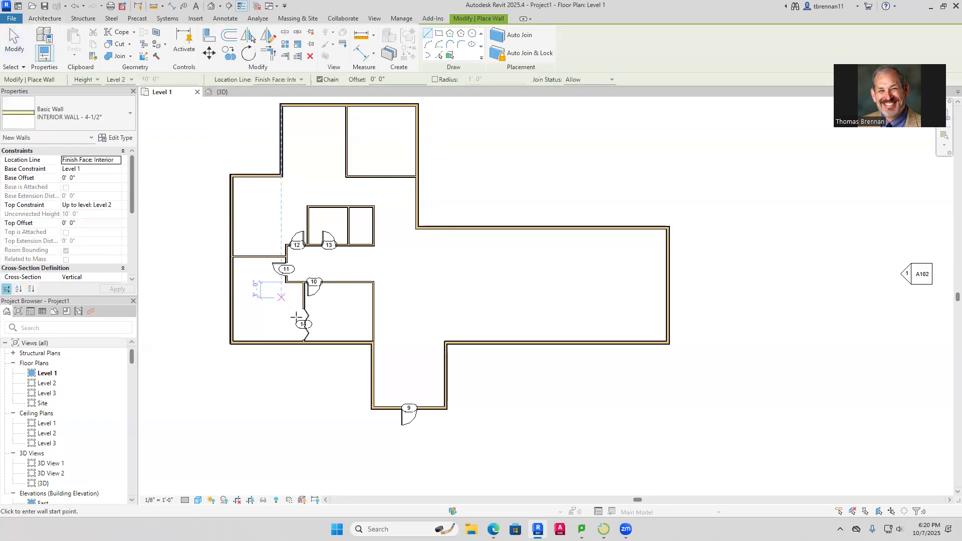
Draw a closet wall down to the bottom exterior wall and place bifold door 15 in it
click(288, 284)
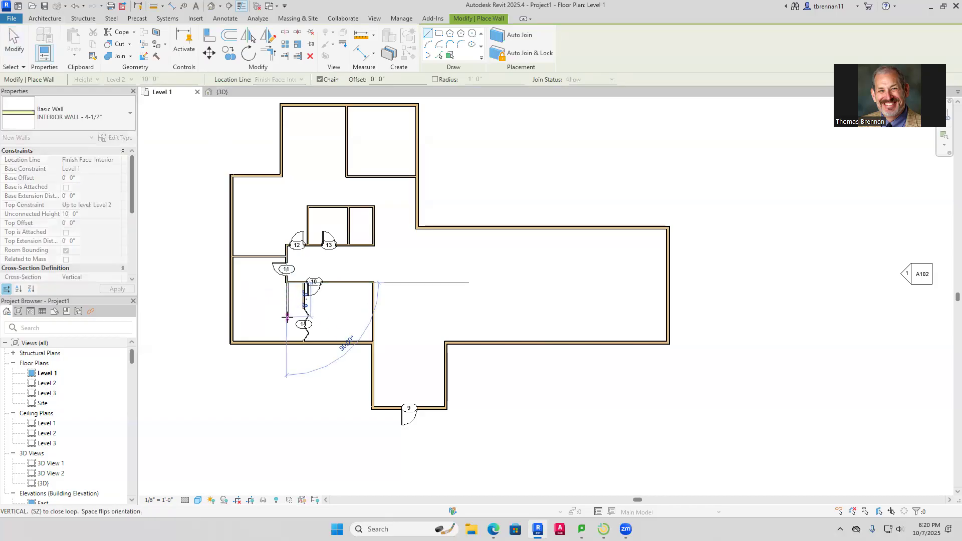
click(287, 342)
key(d)
key(r)
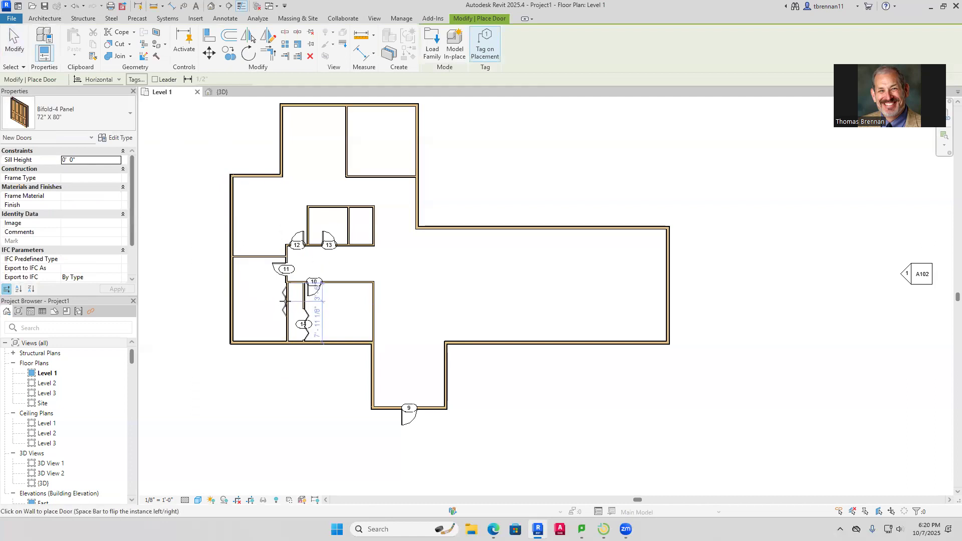
click(285, 301)
key(Escape)
key(Escape)
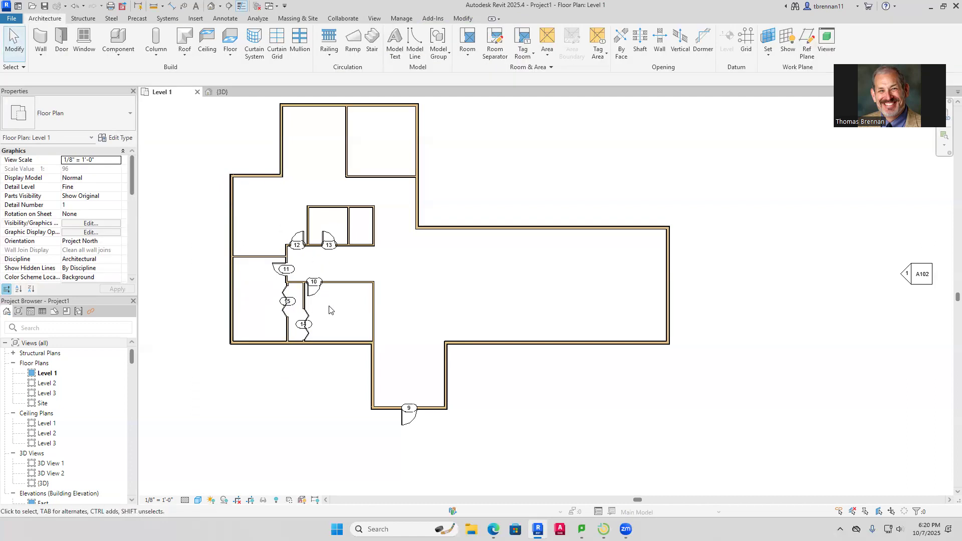
Change bifold door 15 to the Bifold-4 Panel 48" x 84" type
click(284, 305)
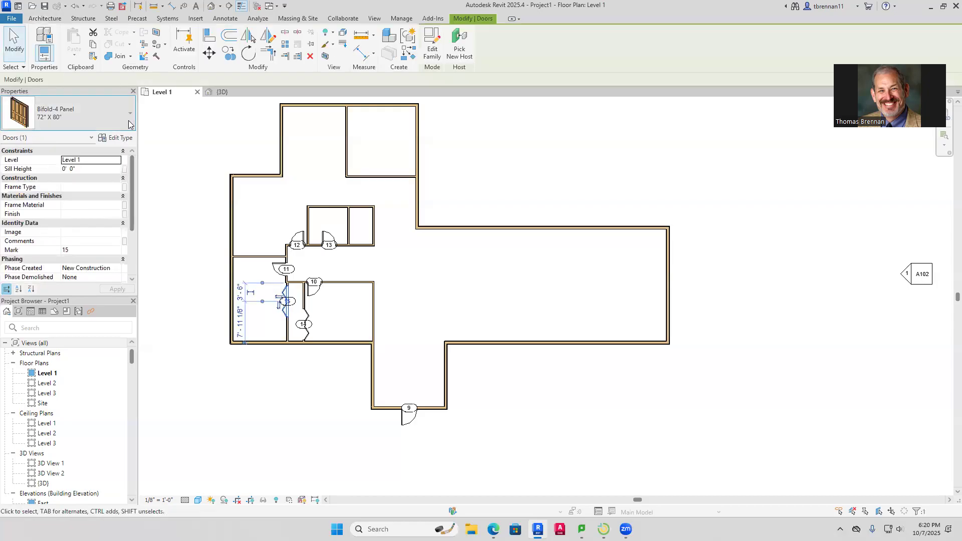
click(129, 124)
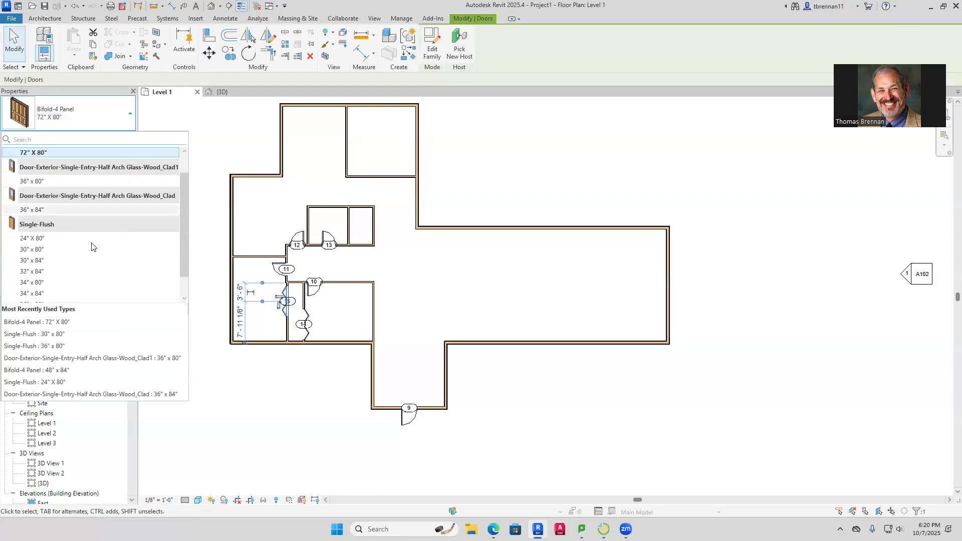
click(183, 153)
click(182, 152)
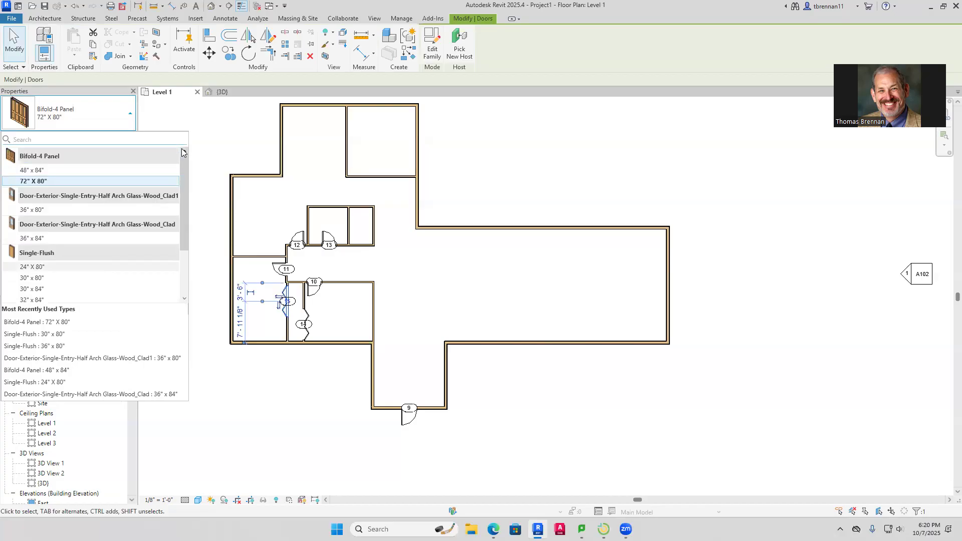
click(32, 170)
click(261, 250)
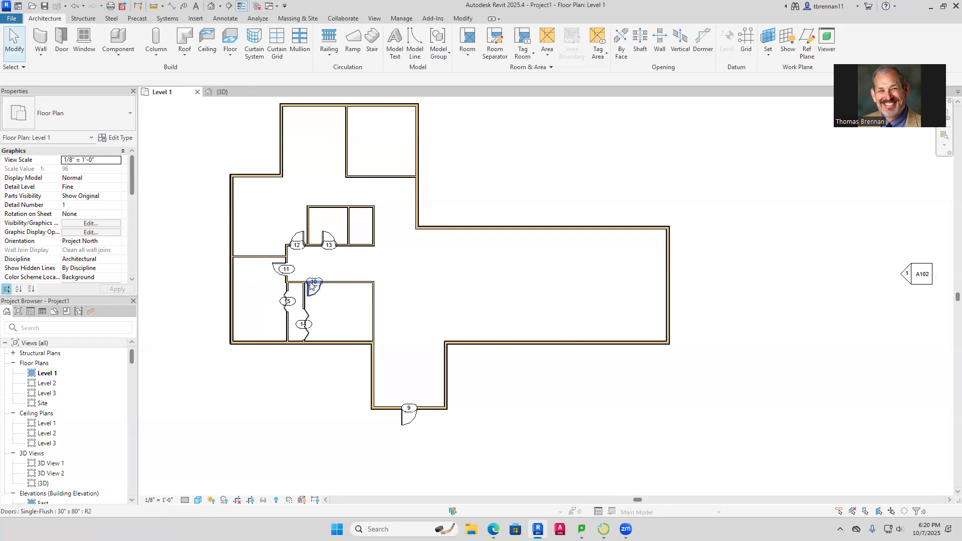
click(287, 312)
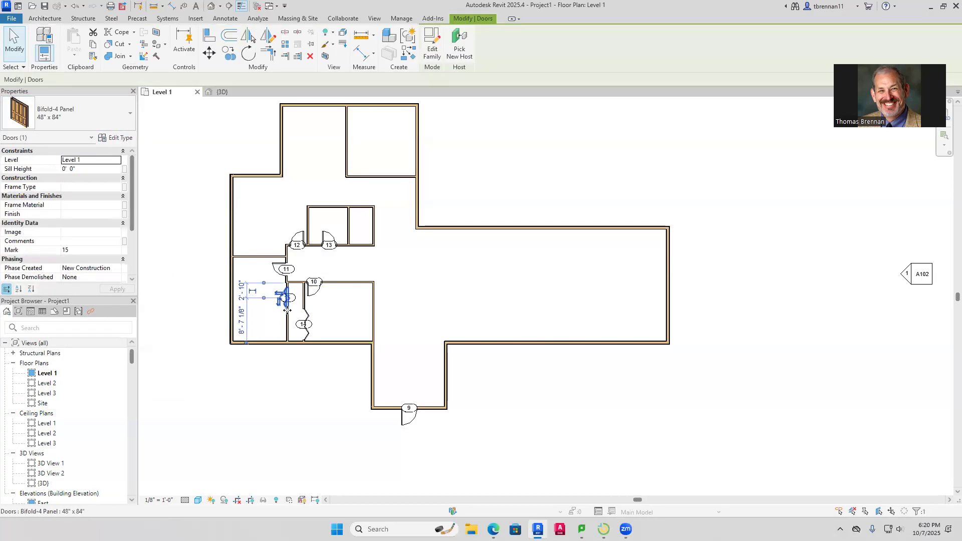
key(Escape)
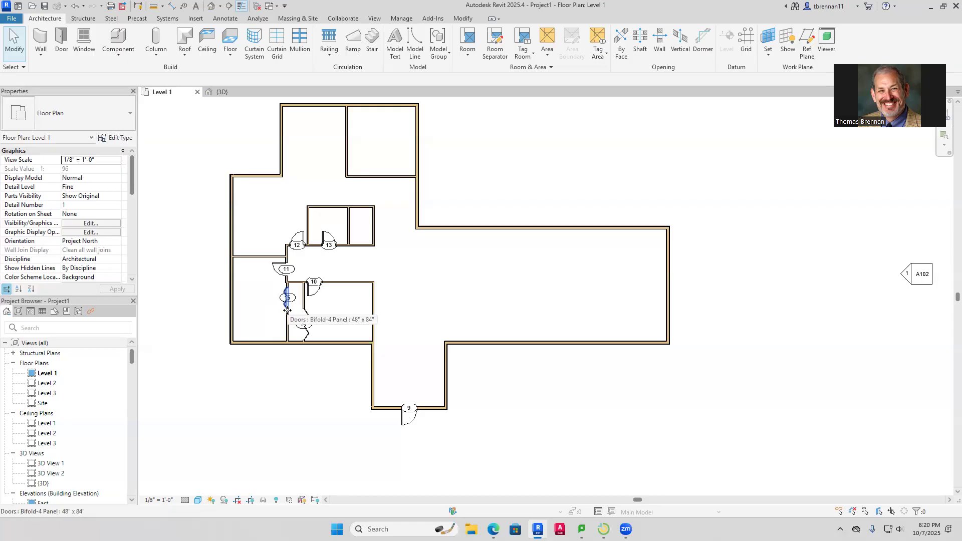
Change closet door 14 to the same 48" x 84" bifold size
click(307, 327)
click(126, 122)
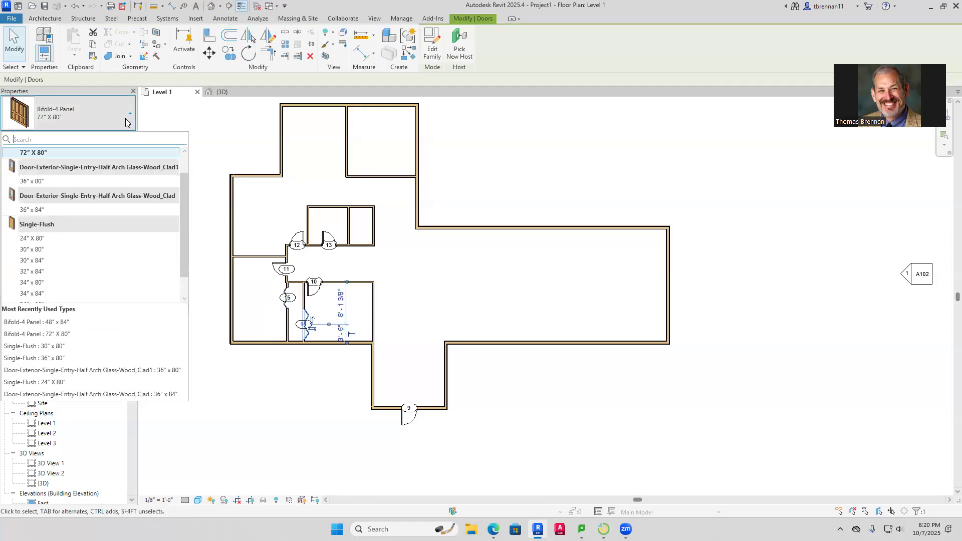
click(69, 170)
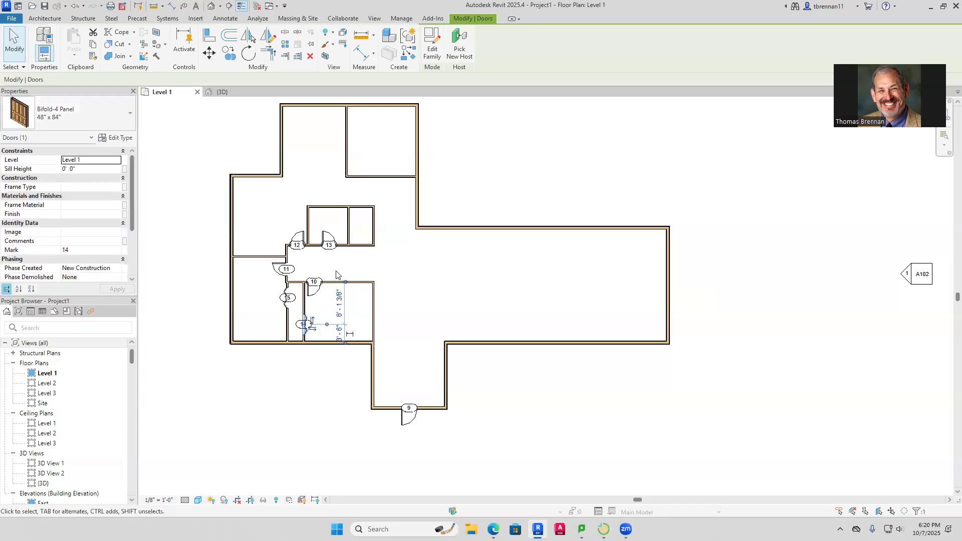
key(Escape)
Start a wall at the closet wall's midpoint with WA, then cancel it
scroll(324, 327, up, 3)
key(w)
key(a)
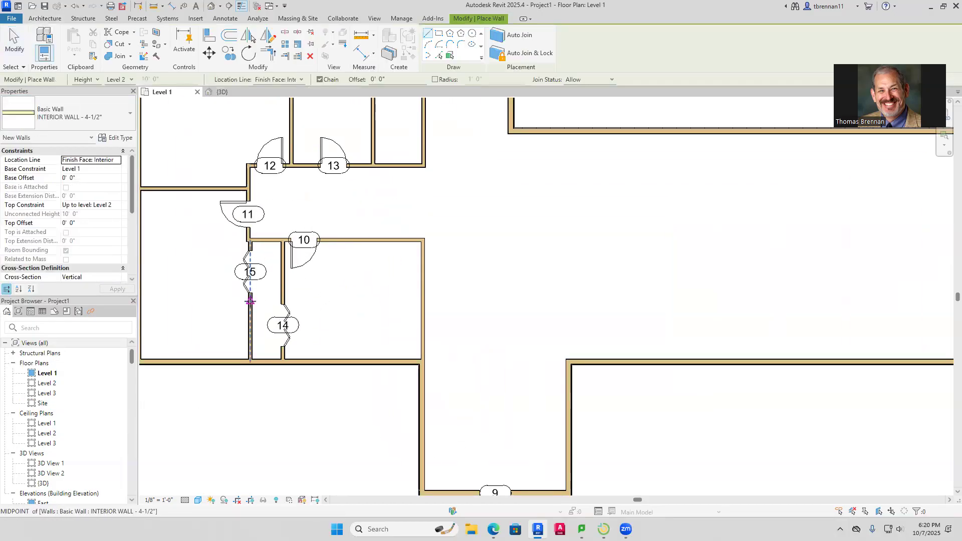
click(252, 299)
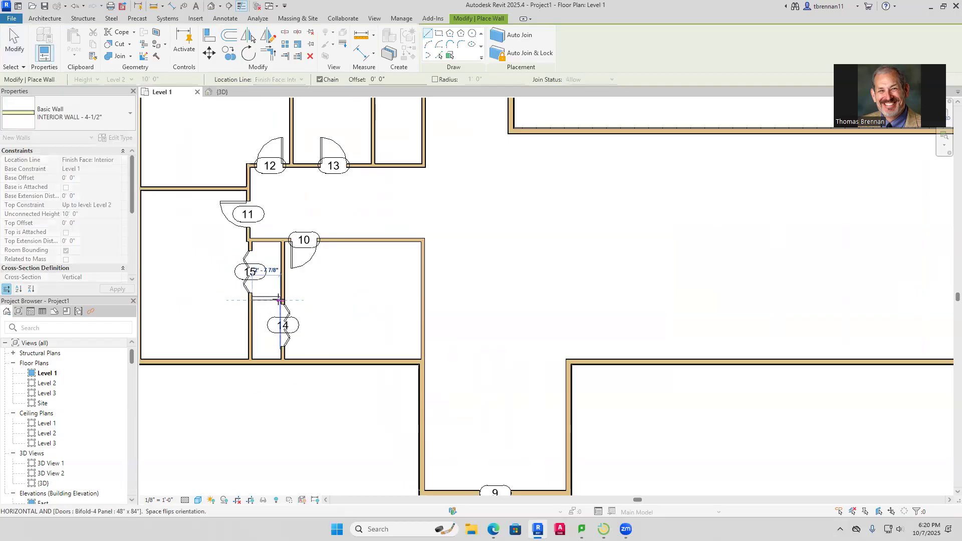
key(Escape)
key(Escape)
scroll(349, 307, down, 3)
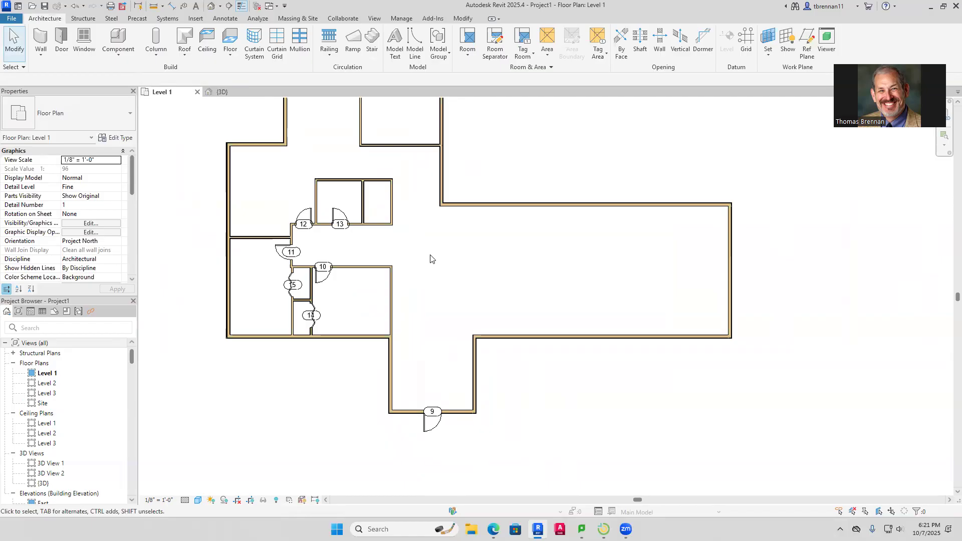
Draw a vertical interior wall from the corridor's bottom wall up to the wall above
click(41, 39)
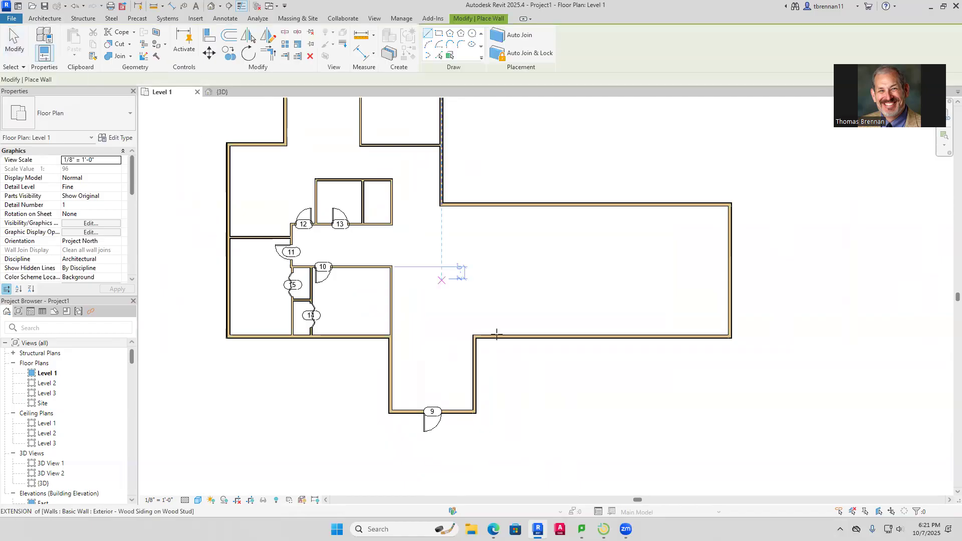
click(458, 409)
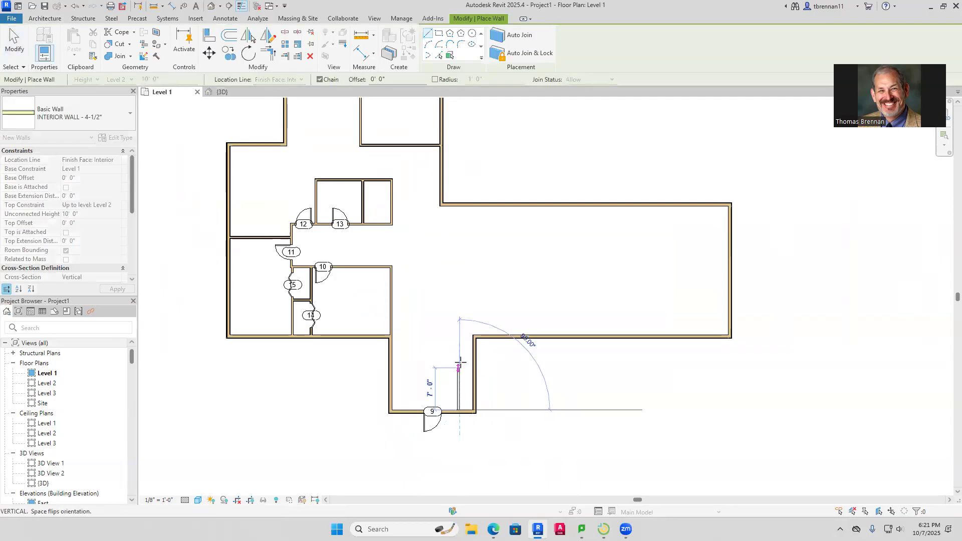
click(460, 338)
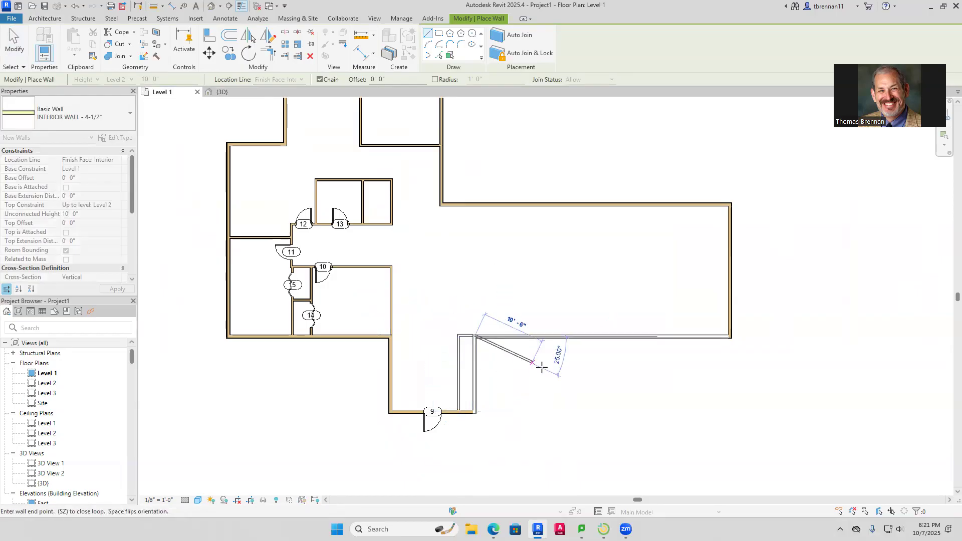
key(Escape)
key(Escape)
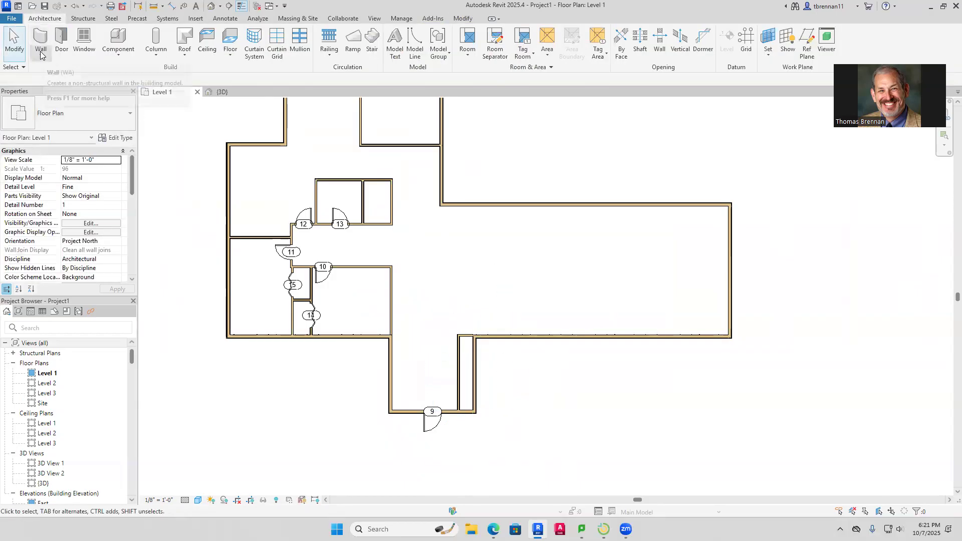
Place bifold door 16 in the new narrow wall
click(62, 41)
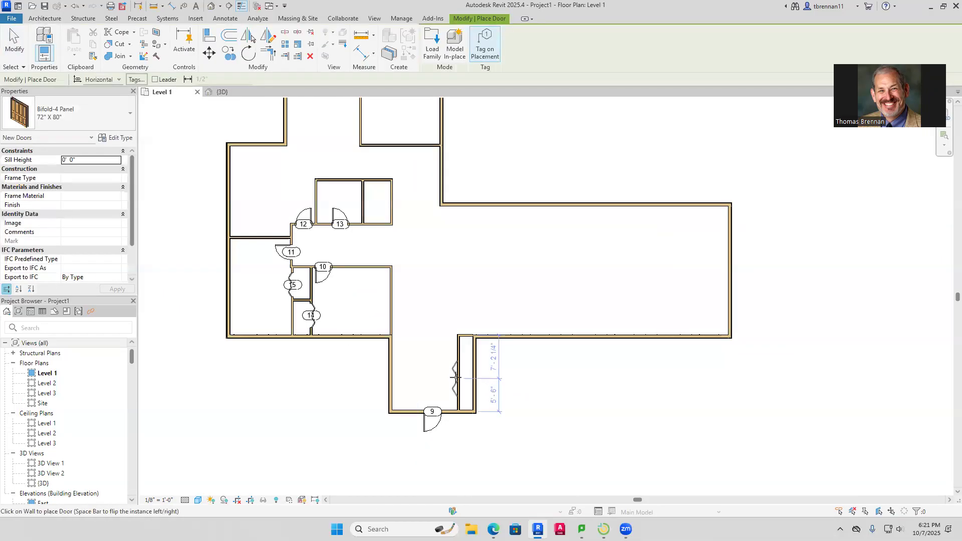
click(456, 374)
key(Escape)
key(Escape)
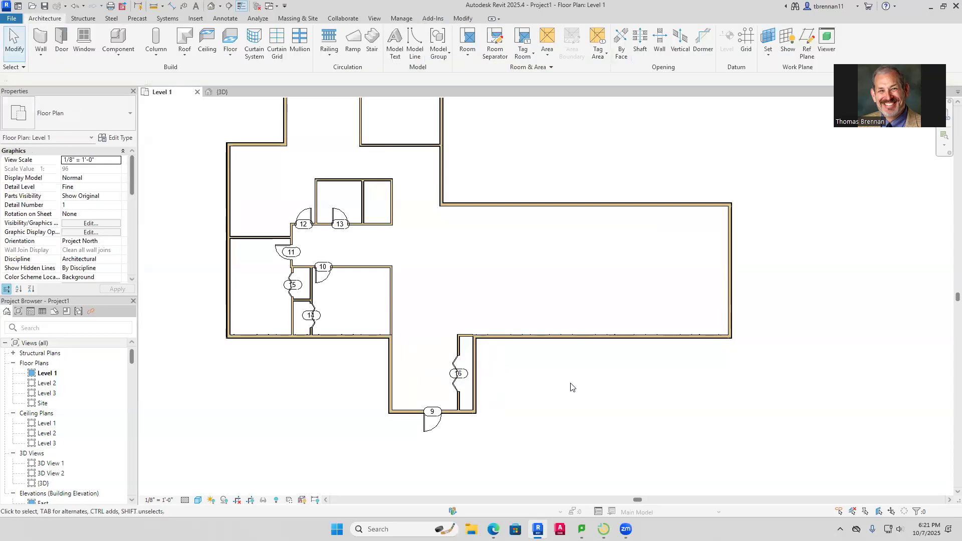
middle_drag(571, 387, 523, 403)
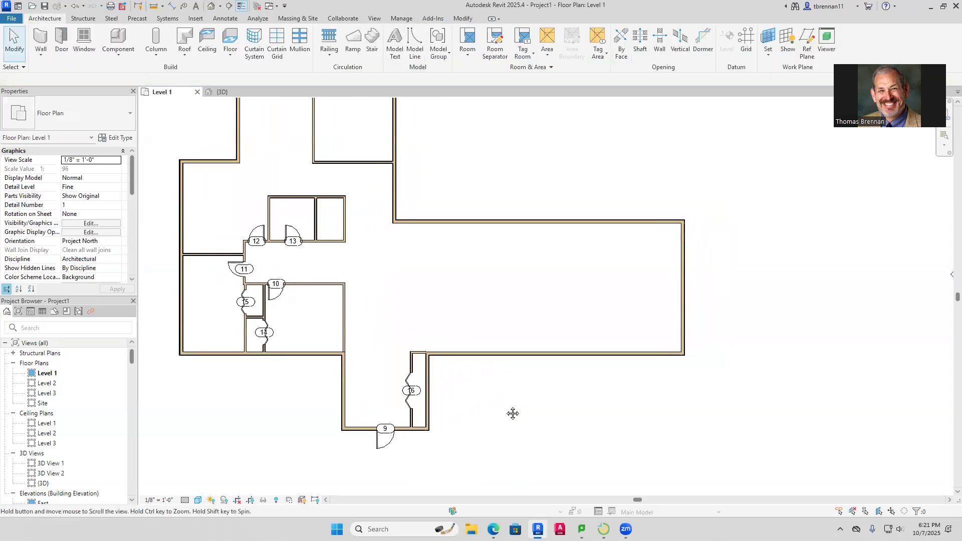
Draw a SIDED EXTERIOR WALL from the lower wall's midpoint up to the wing's upper wall
click(40, 54)
click(70, 73)
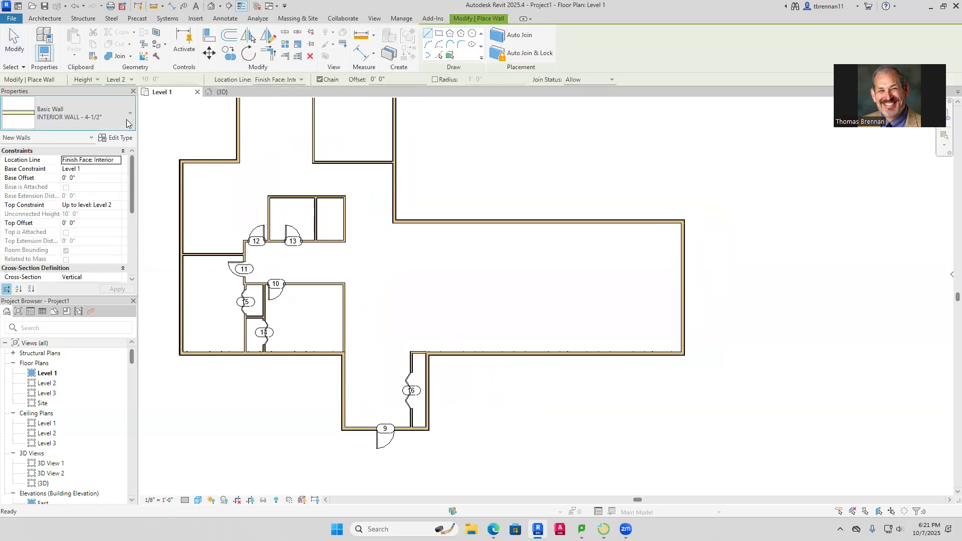
click(127, 123)
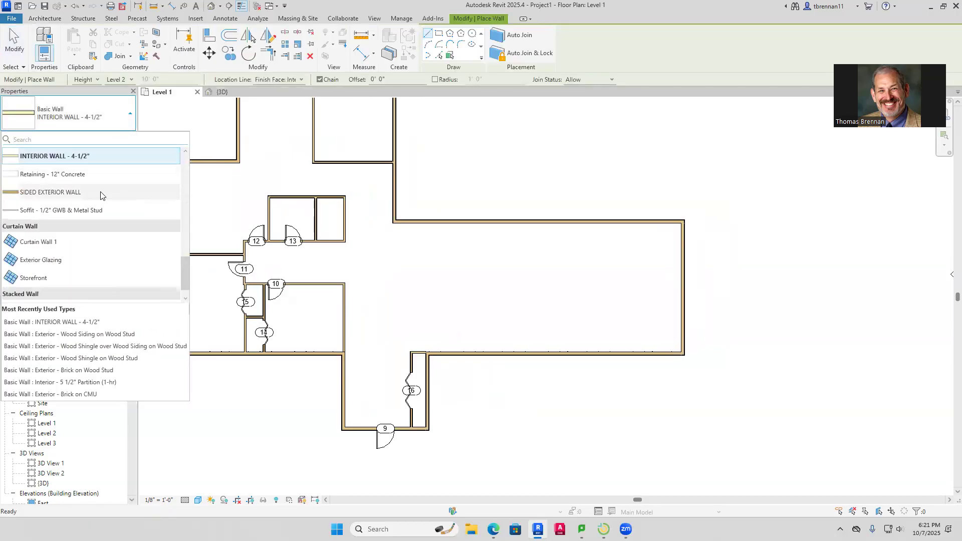
click(99, 193)
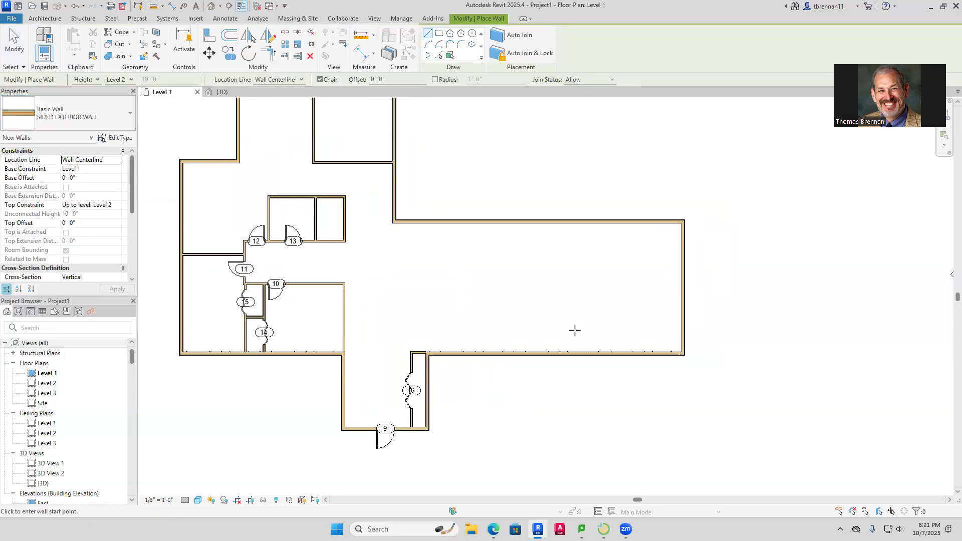
click(555, 353)
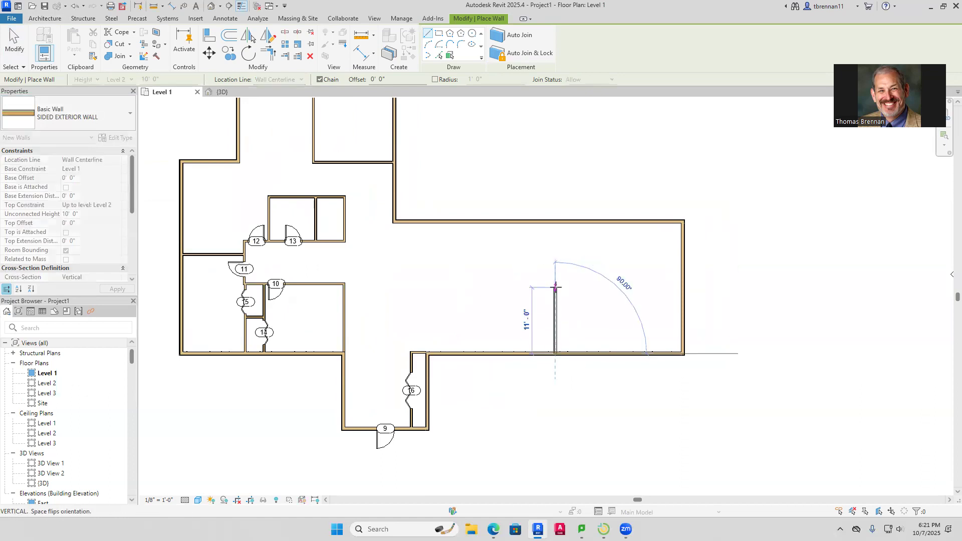
click(563, 224)
key(Escape)
key(Escape)
Change the new dividing wall's type to Exterior - Wood Shingle on Wood Stud
scroll(590, 300, down, 2)
middle_drag(593, 299, 564, 300)
scroll(552, 295, up, 4)
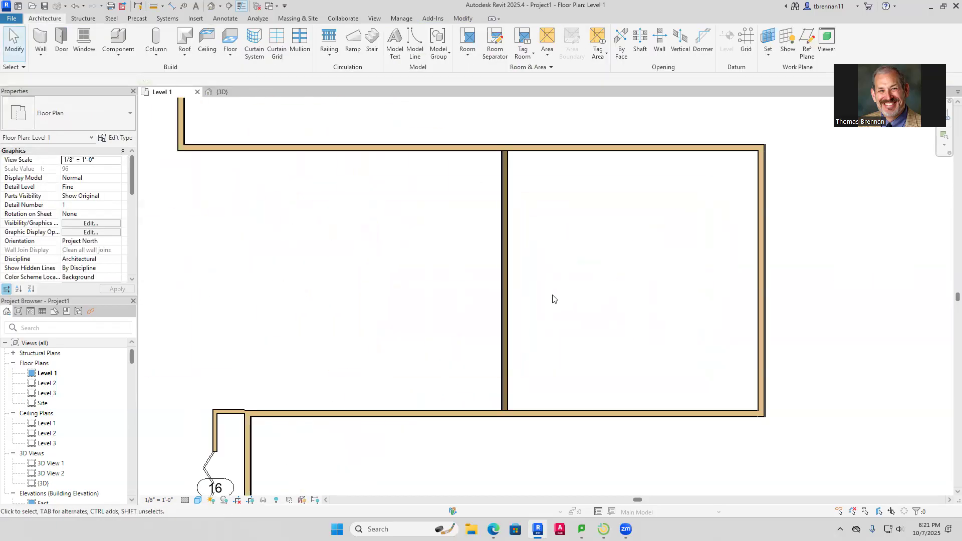
click(503, 312)
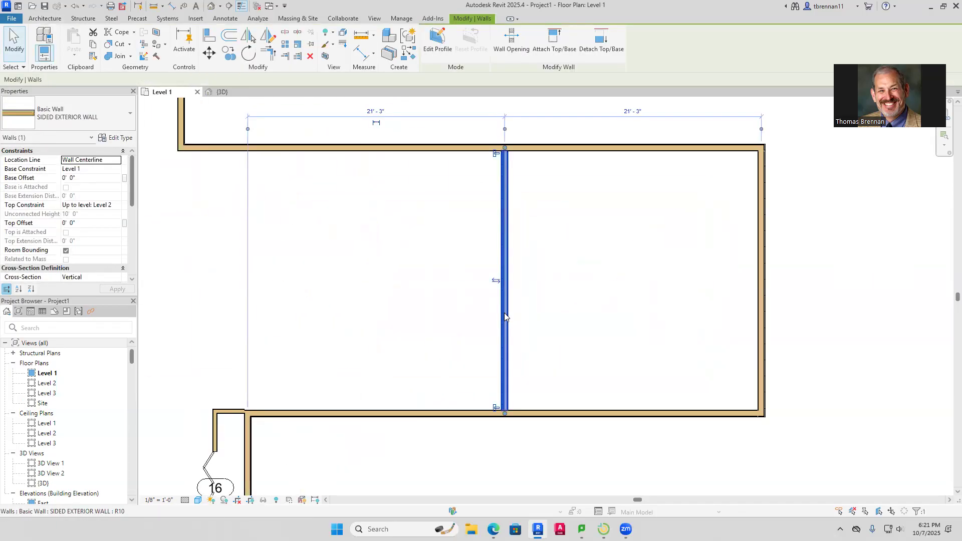
click(551, 294)
scroll(549, 293, down, 2)
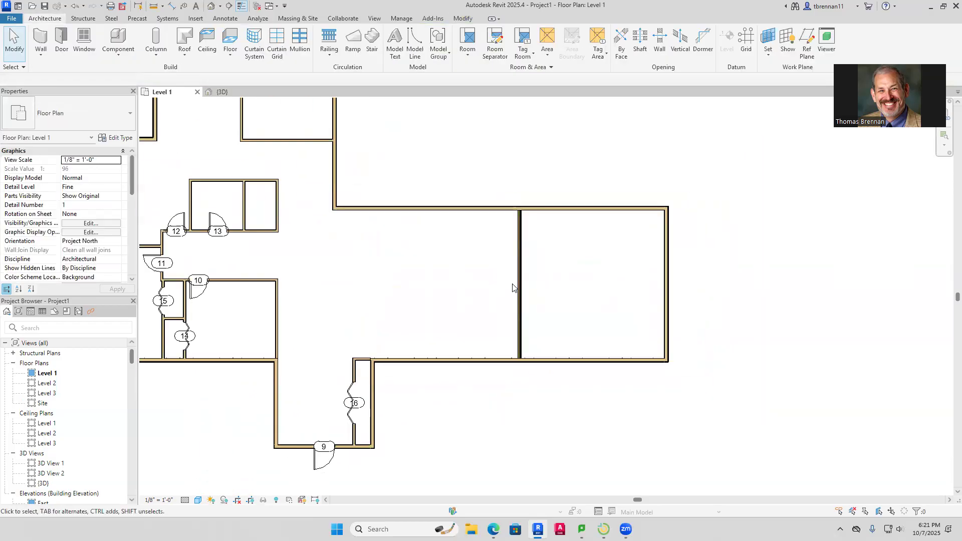
click(519, 284)
click(127, 117)
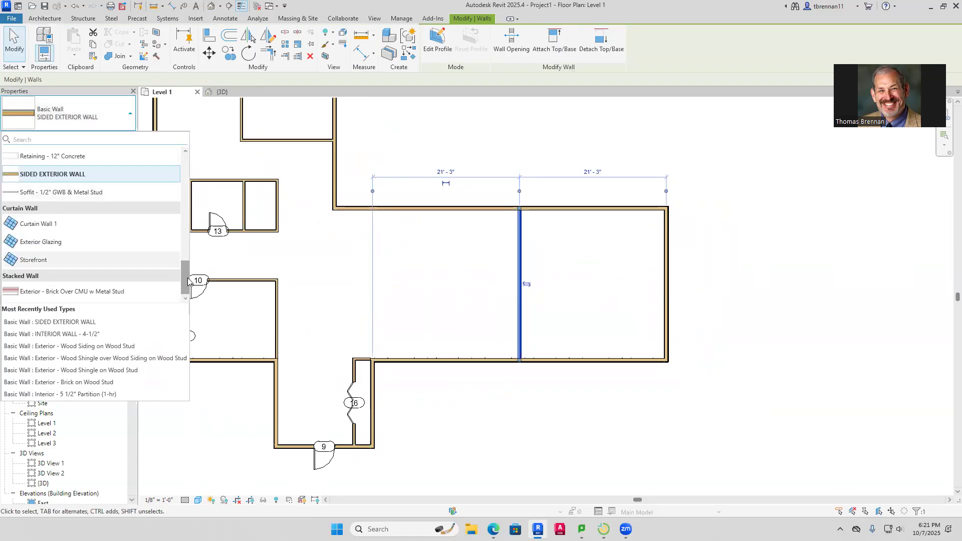
drag(188, 281, 187, 200)
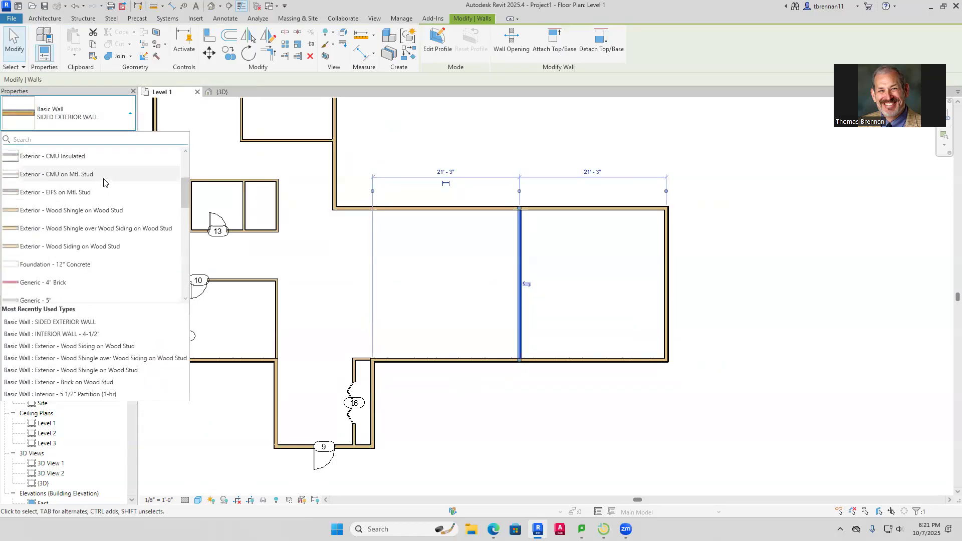
click(90, 212)
key(Escape)
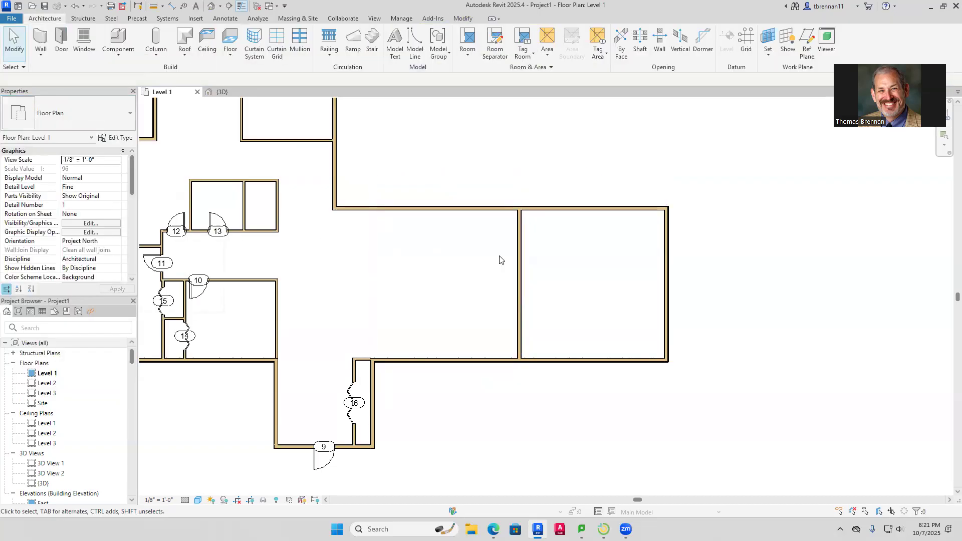
scroll(523, 250, up, 4)
scroll(558, 249, down, 5)
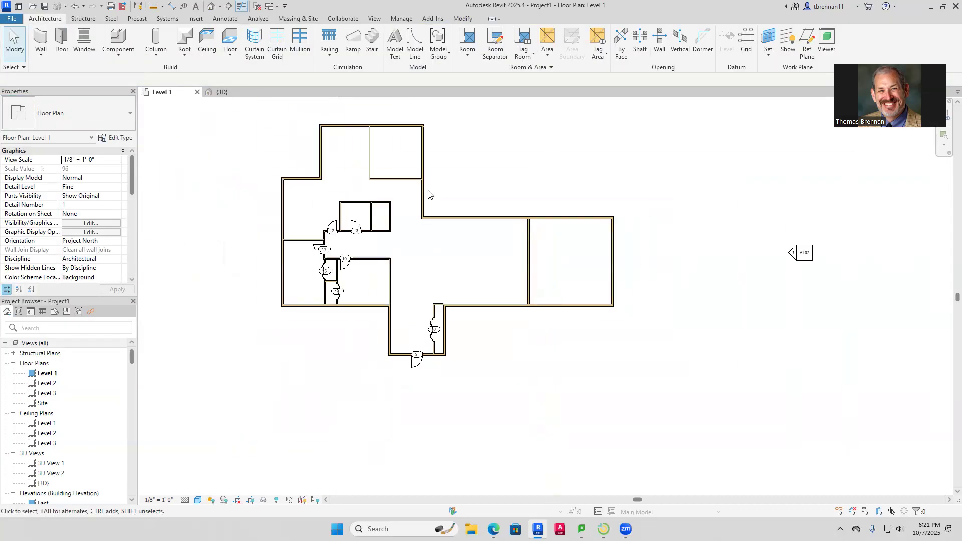
click(220, 92)
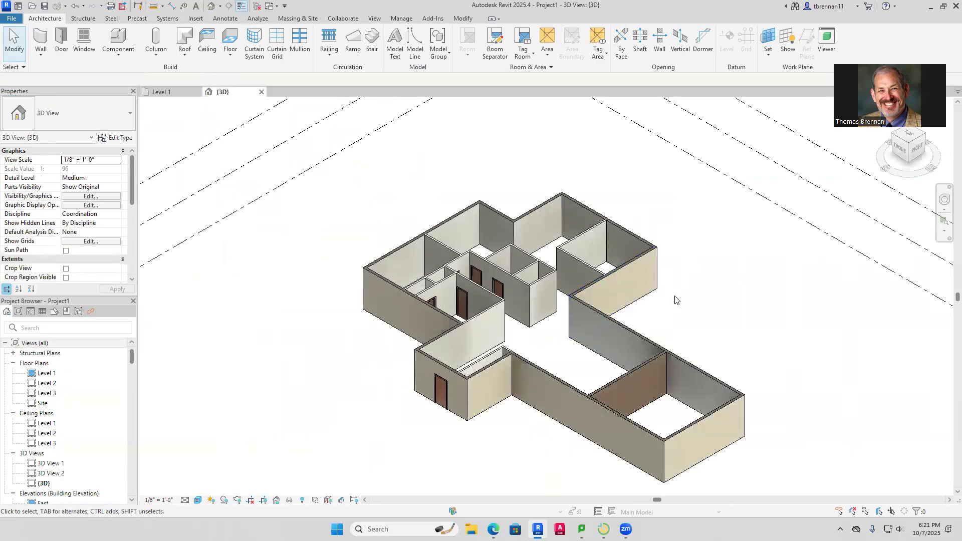
scroll(694, 304, up, 3)
middle_drag(694, 305, 660, 249)
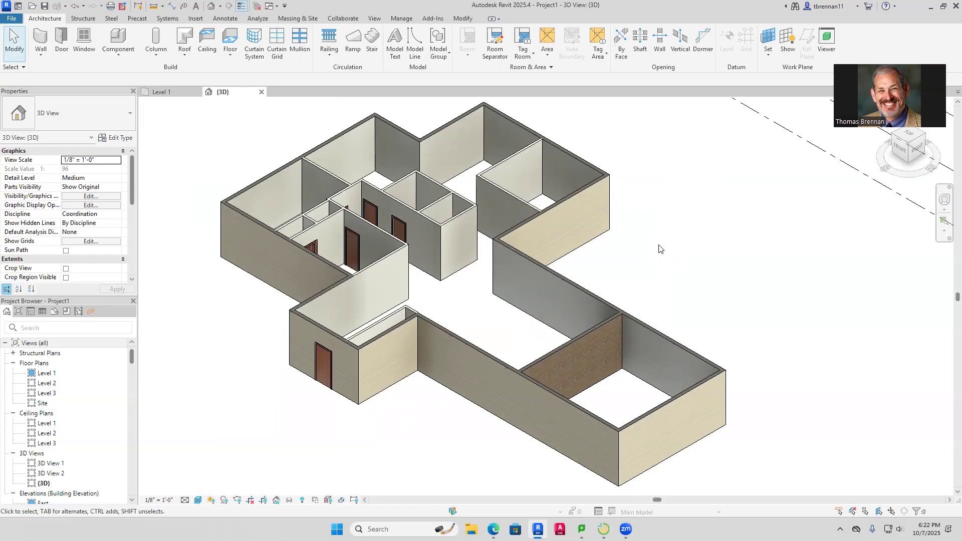
click(161, 92)
scroll(403, 152, up, 3)
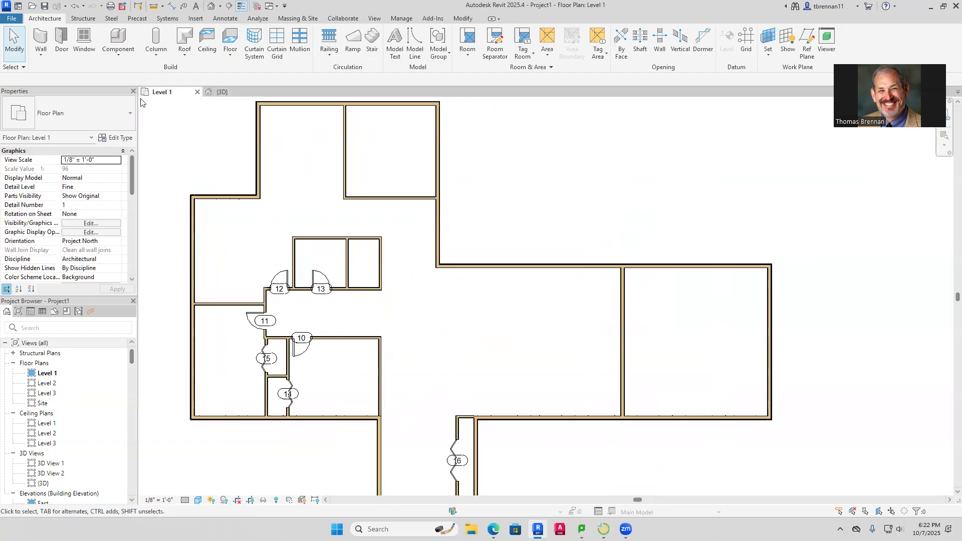
Search the Autodesk library for 'sliding door' and load Door-Double-Sliding in 72" x 80"
click(60, 43)
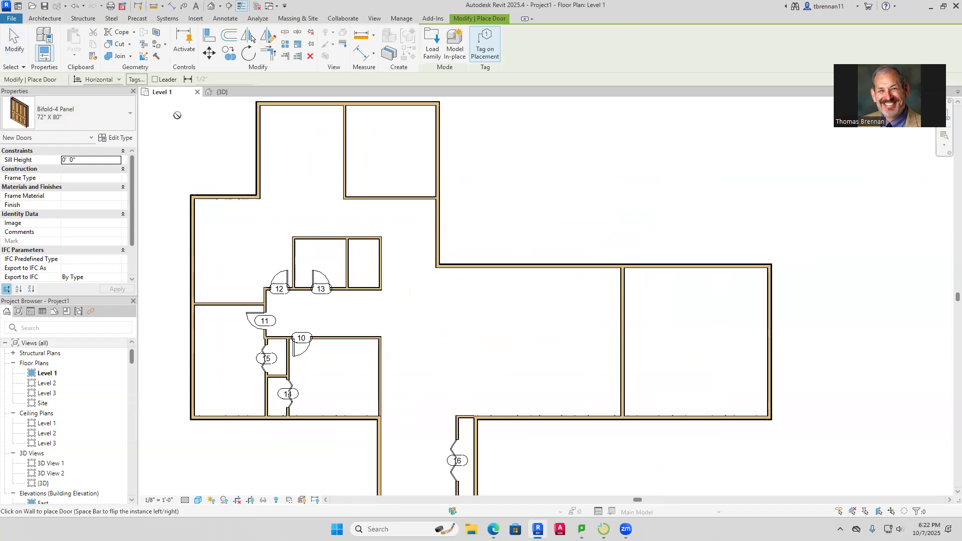
key(Escape)
key(Escape)
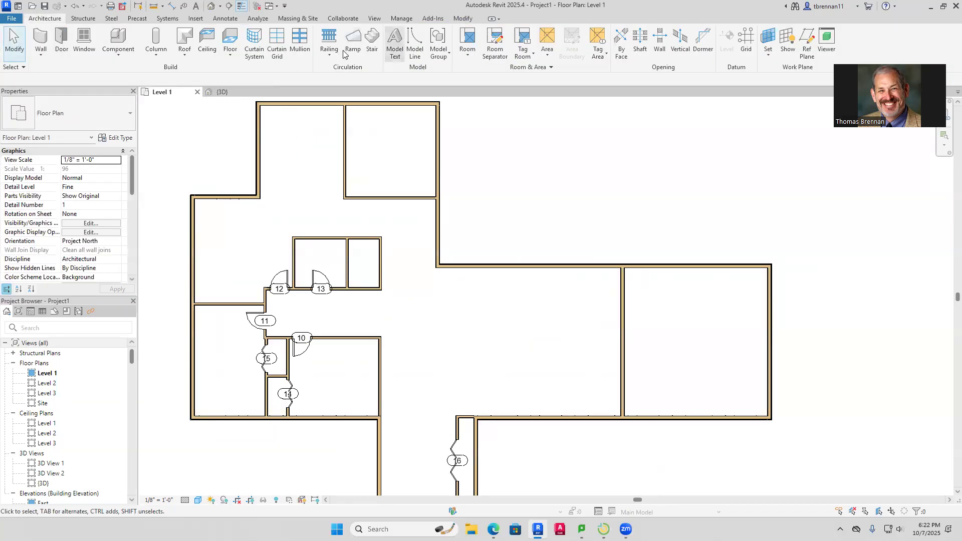
click(192, 17)
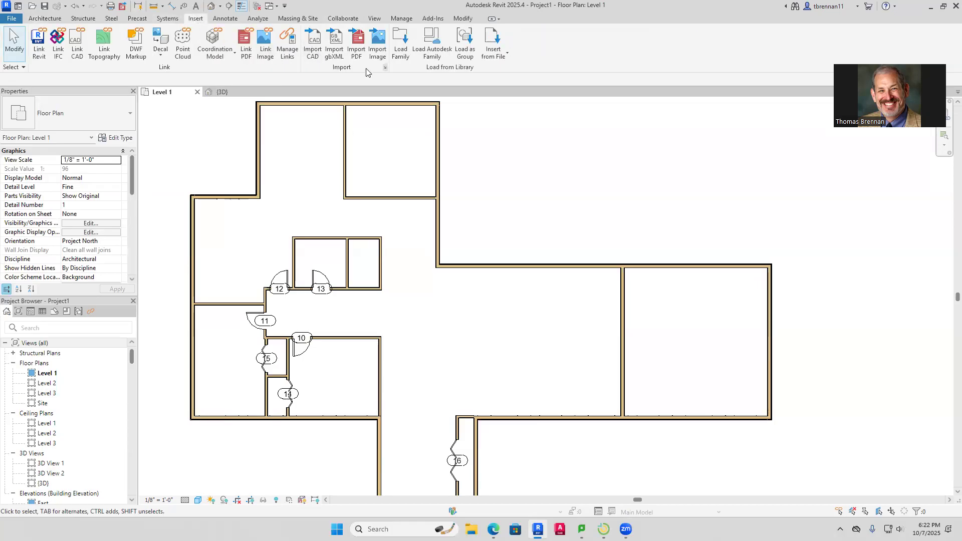
click(432, 44)
click(300, 60)
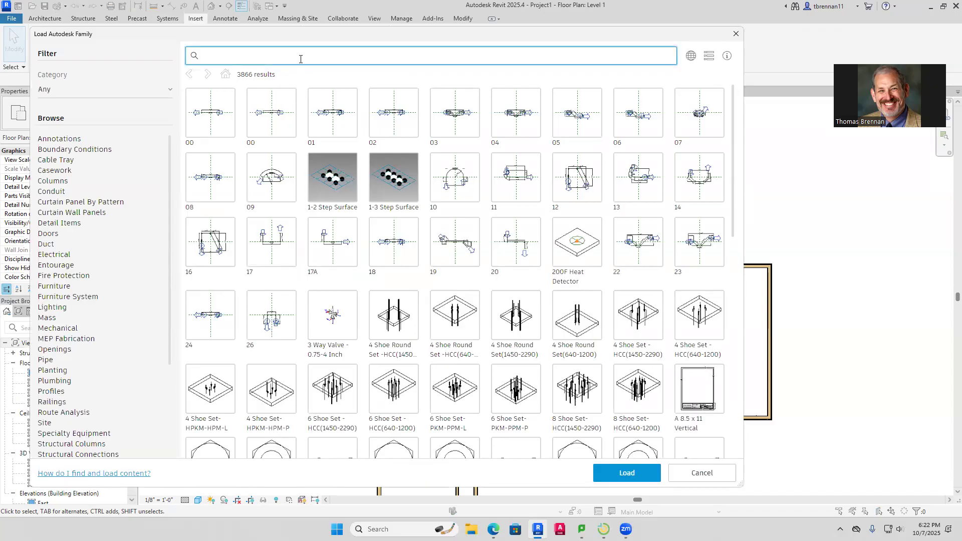
text(sliding door)
key(Return)
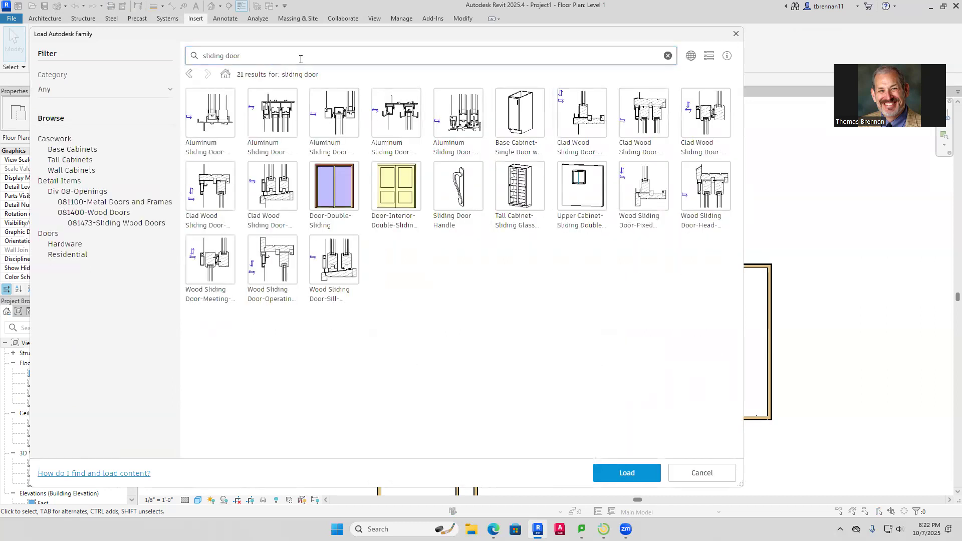
click(325, 205)
click(626, 473)
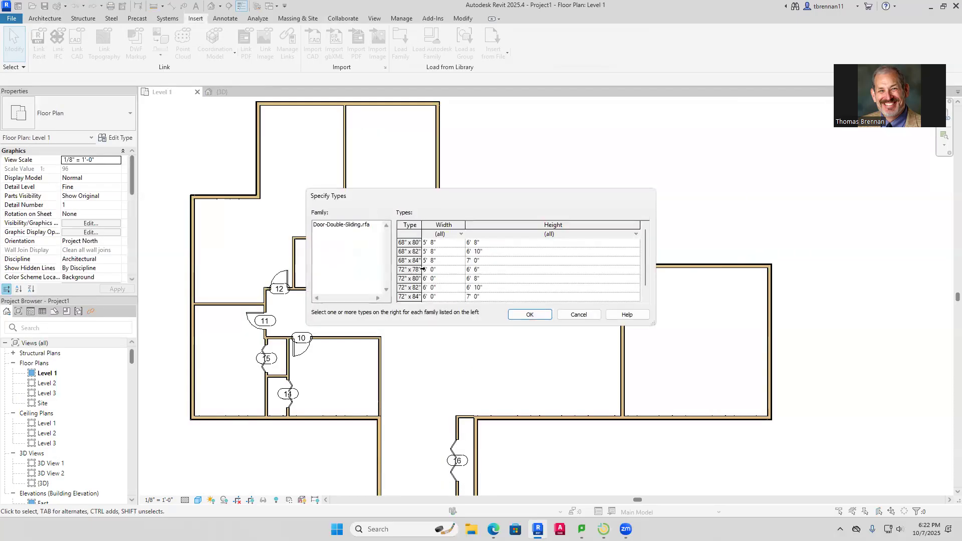
click(414, 279)
click(530, 314)
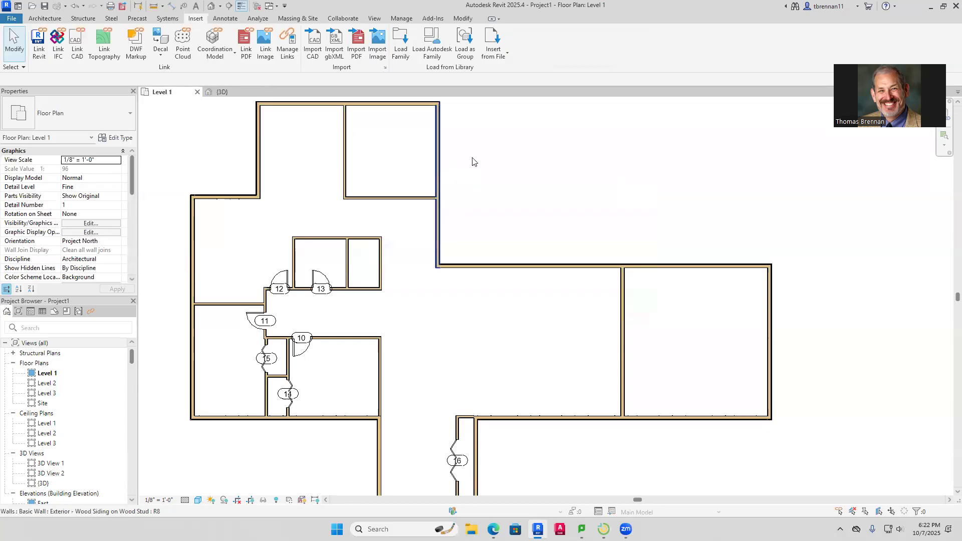
Place a 72" x 80" Door-Double-Sliding, tagged 17, in the top room's right wall
click(40, 19)
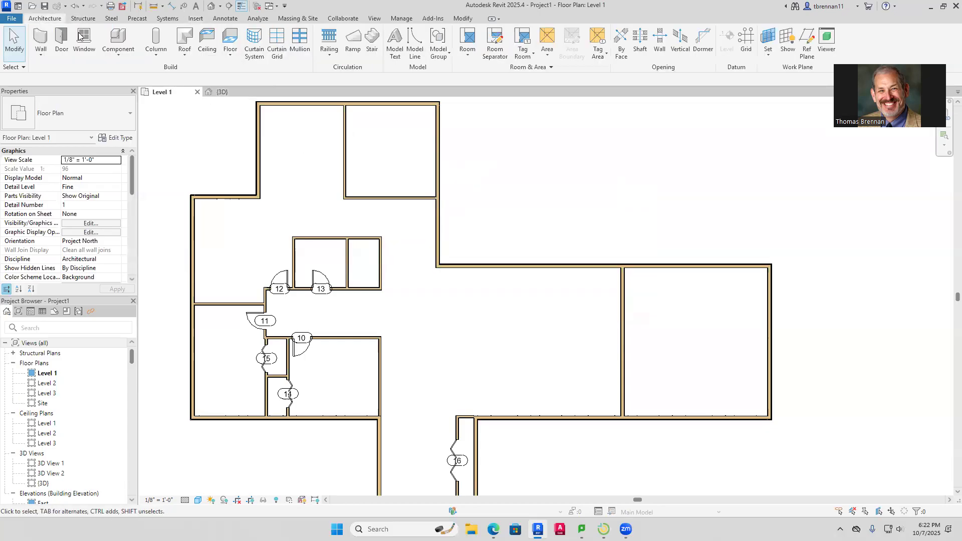
click(64, 42)
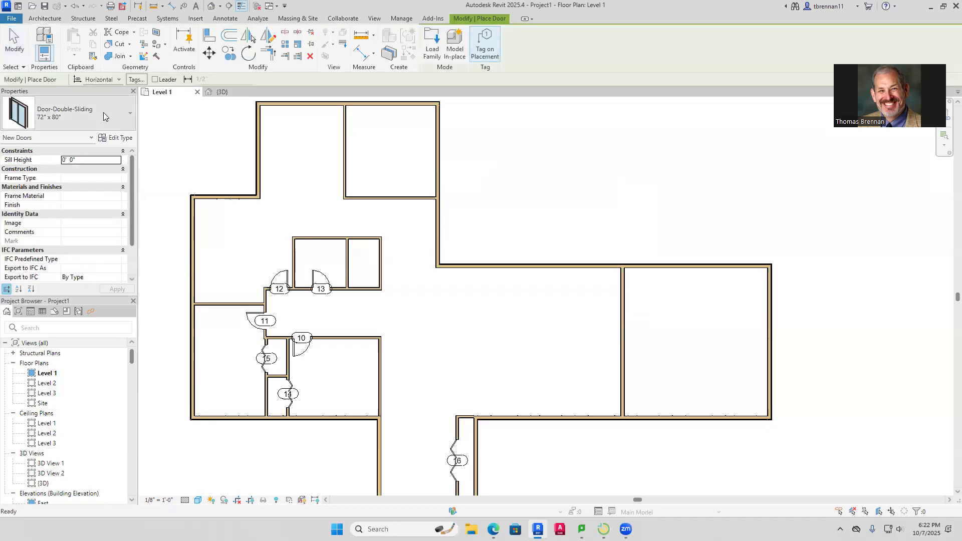
click(439, 145)
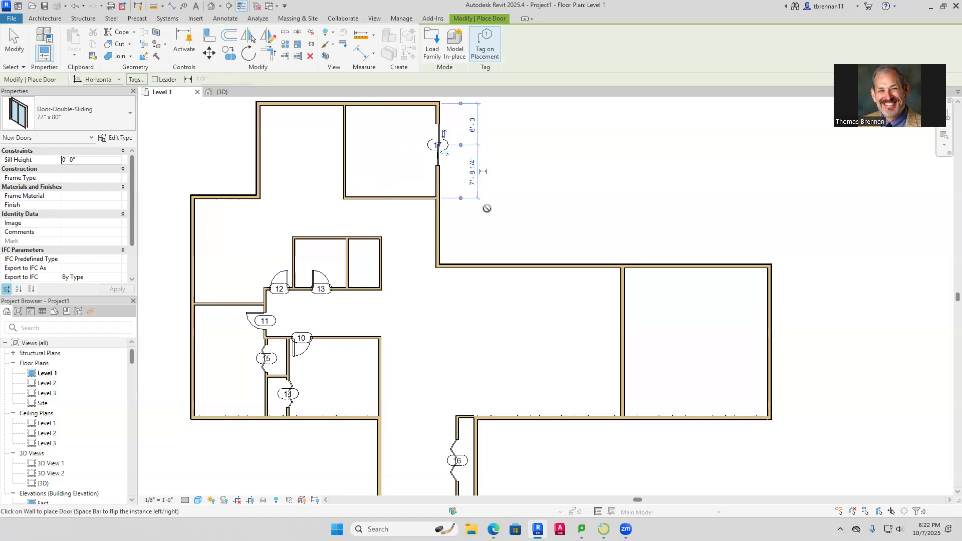
key(Escape)
key(Escape)
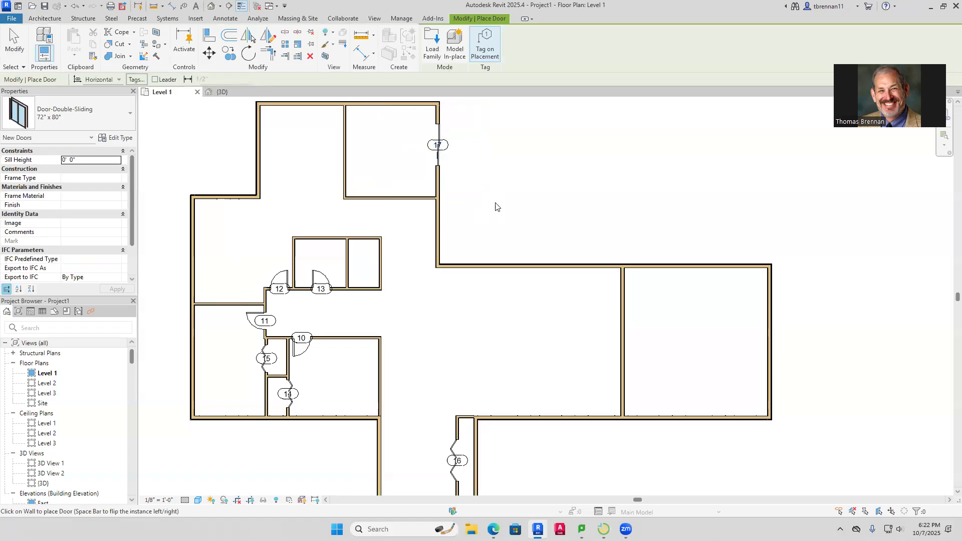
scroll(496, 206, down, 2)
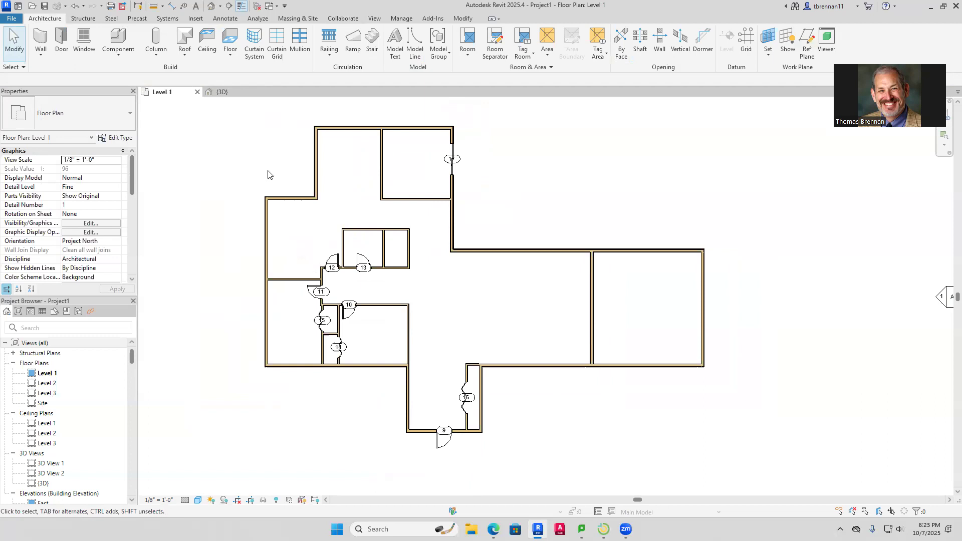
Select the Window-Casement-Double 48" x 60" type for window placement
click(76, 53)
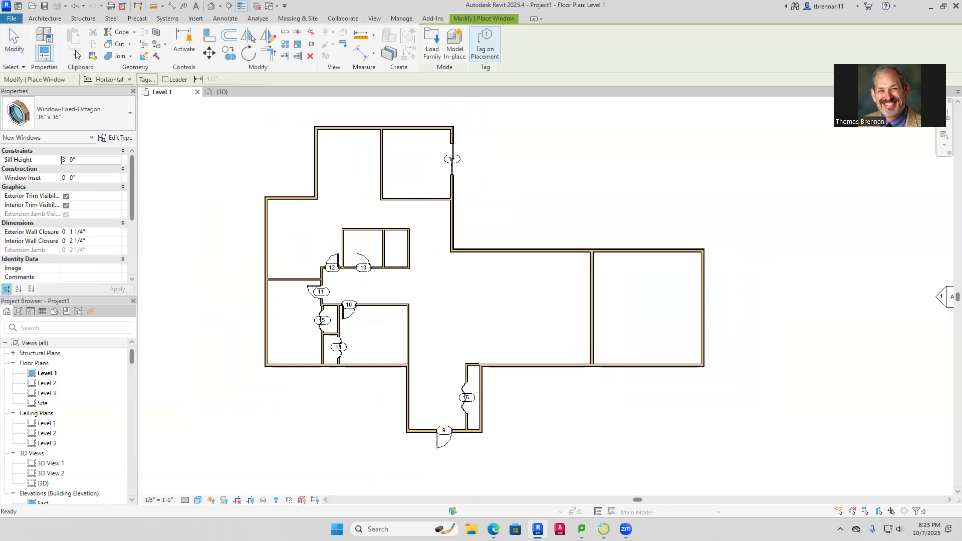
click(80, 112)
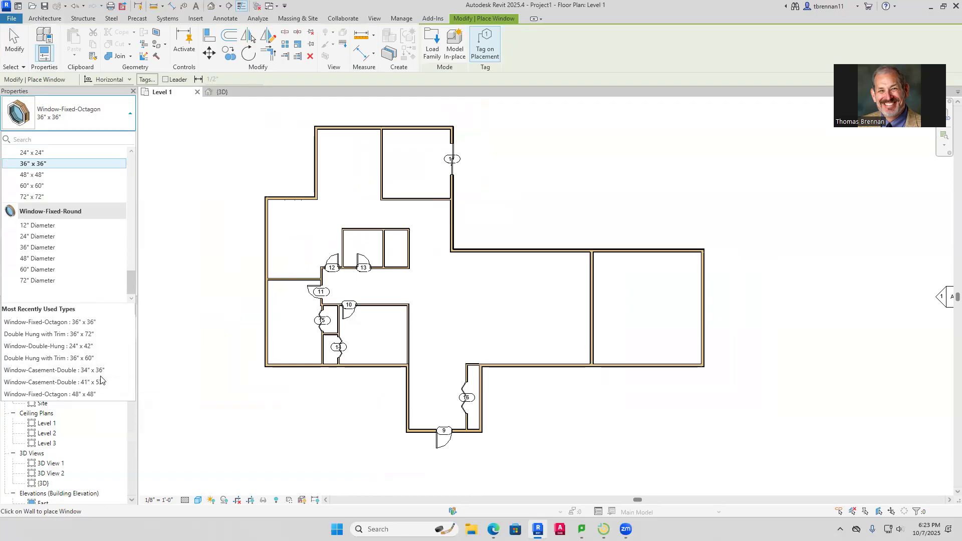
scroll(109, 240, up, 4)
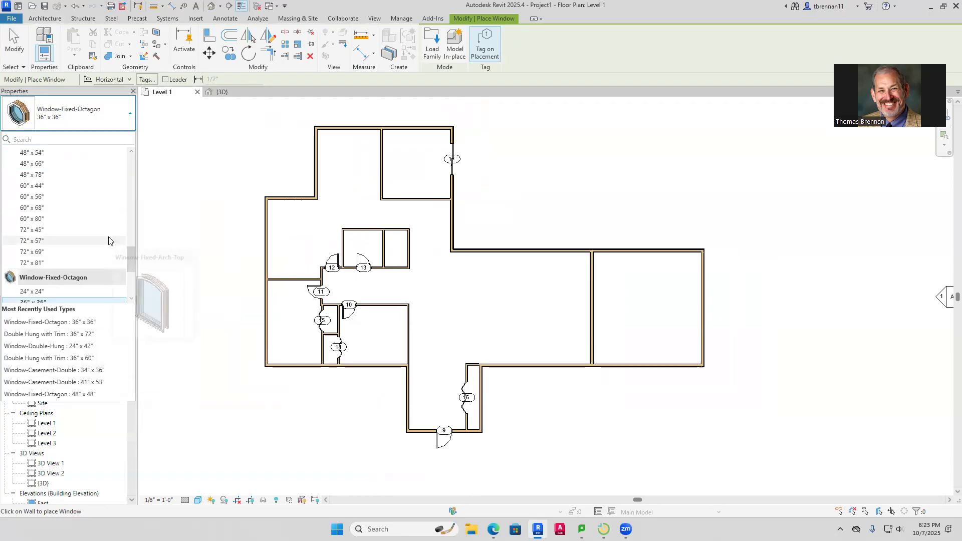
scroll(91, 228, up, 6)
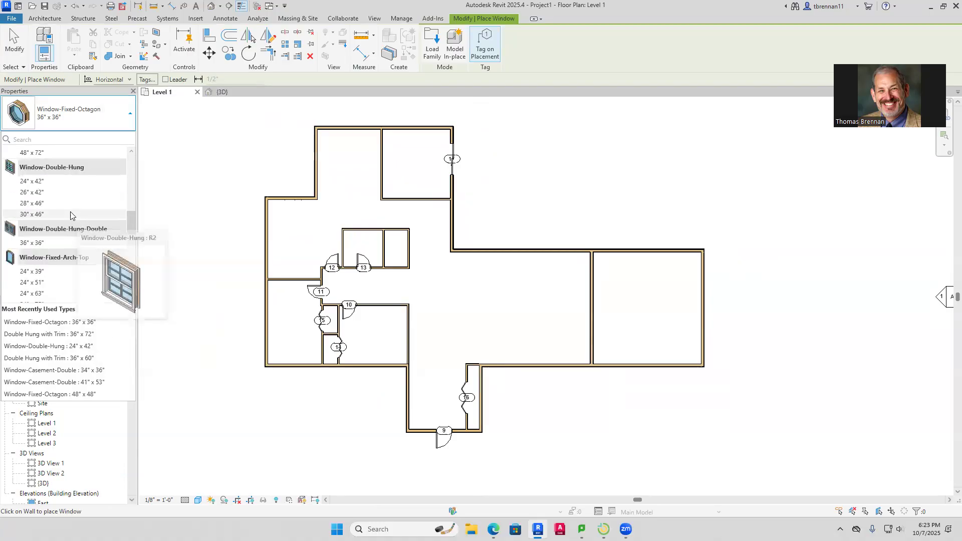
scroll(70, 215, down, 2)
scroll(71, 215, up, 4)
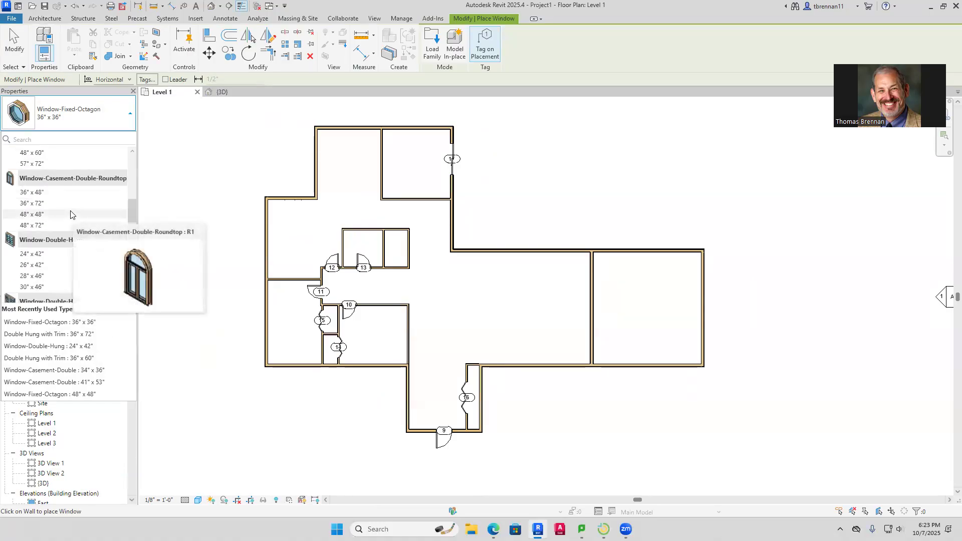
scroll(71, 214, up, 3)
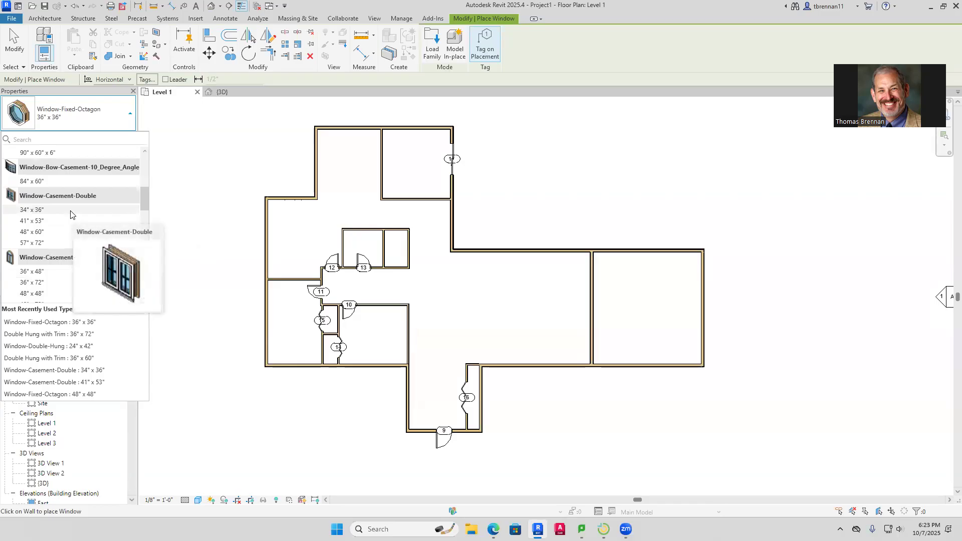
click(44, 233)
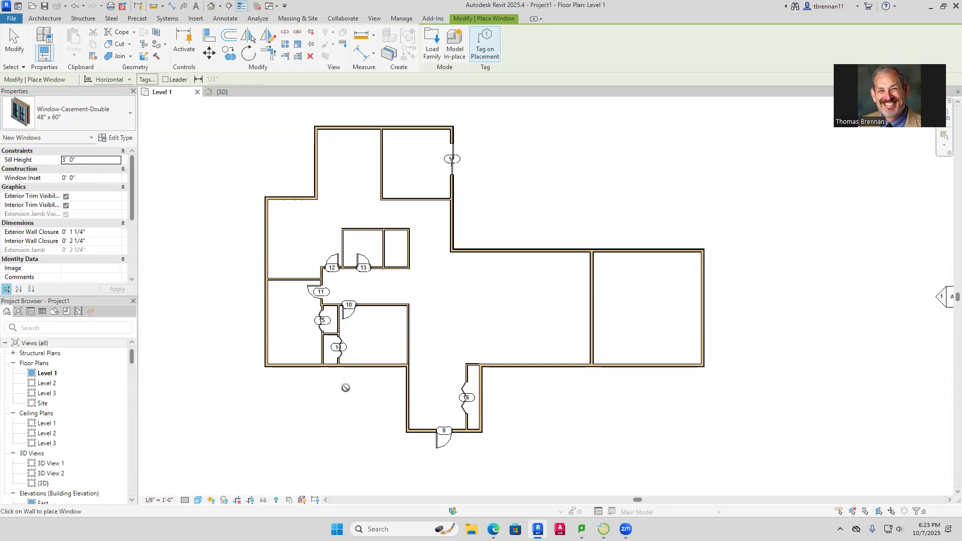
Place casement windows along the bottom, left, upper and right-wing exterior walls
click(375, 367)
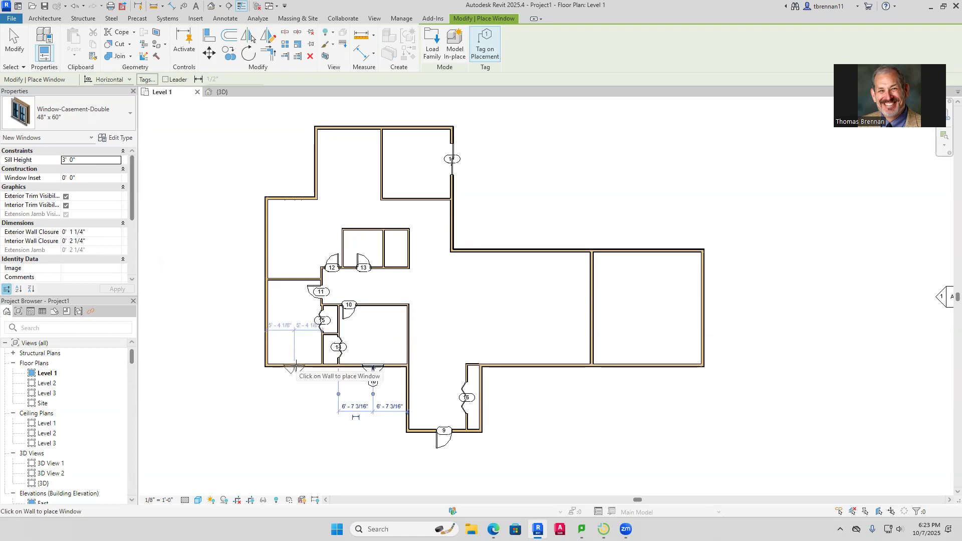
click(296, 365)
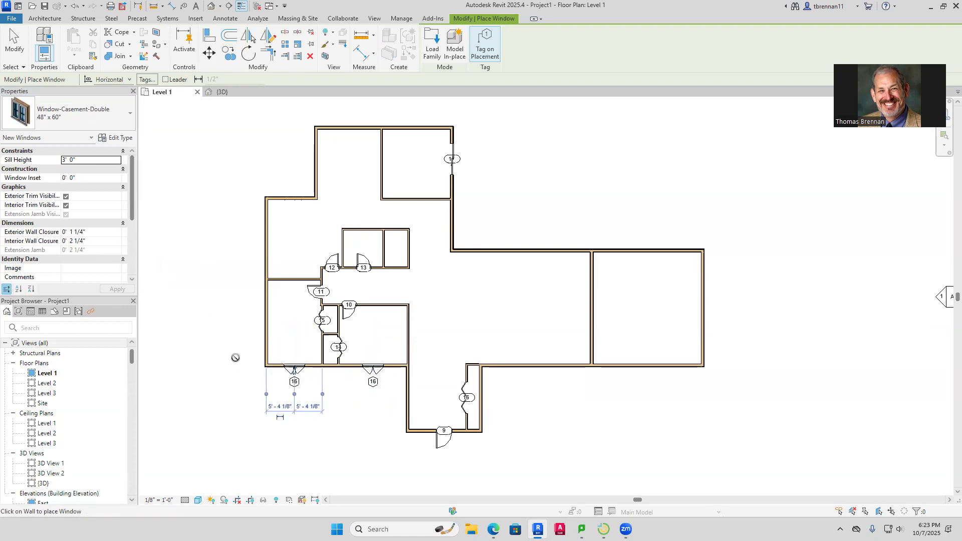
click(262, 322)
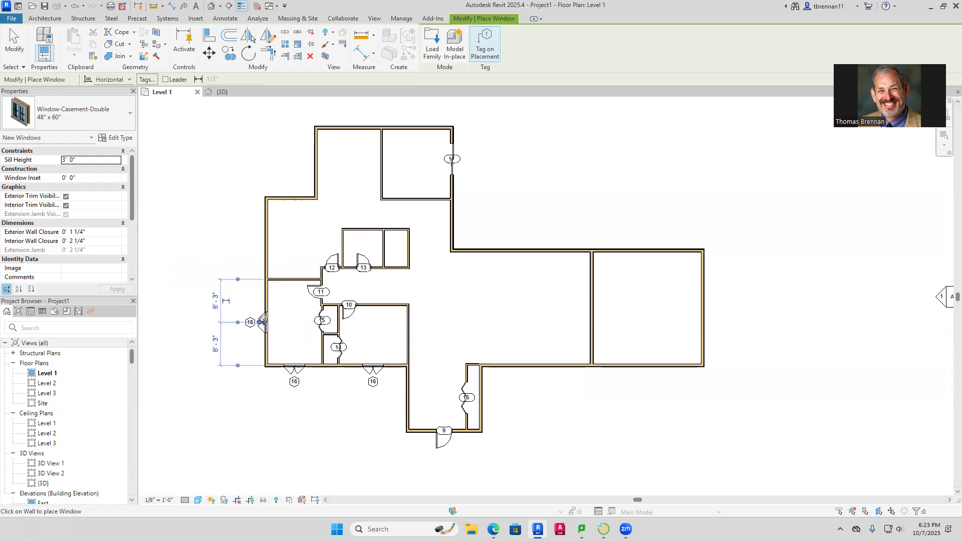
click(263, 243)
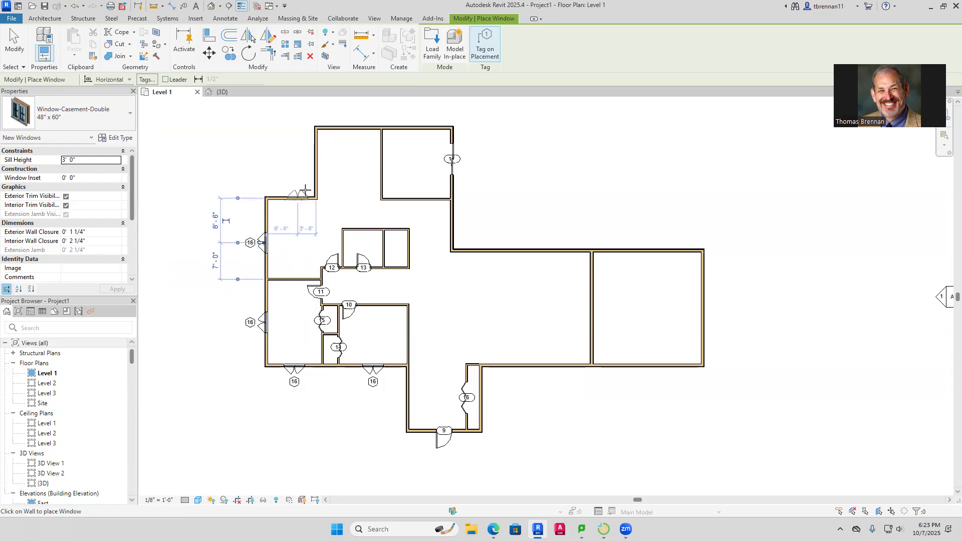
click(313, 164)
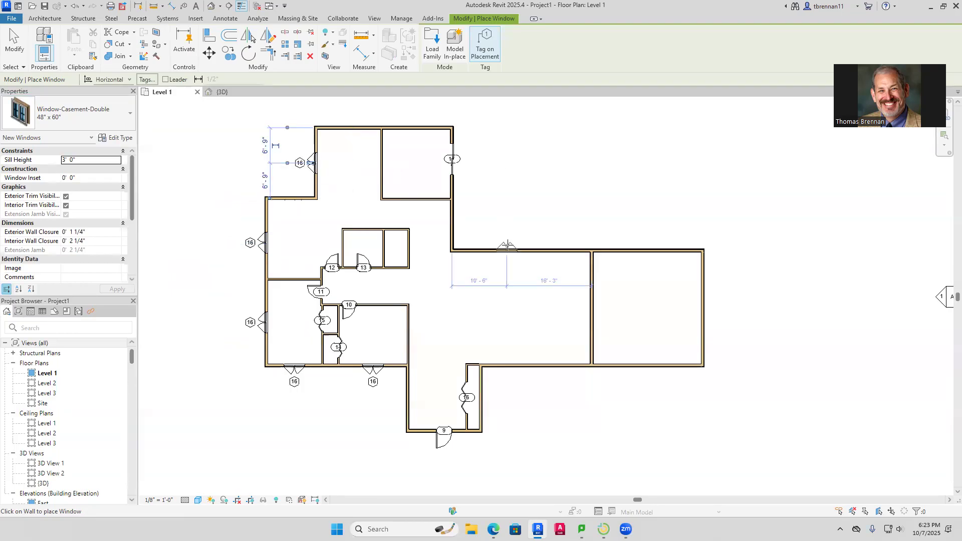
click(507, 245)
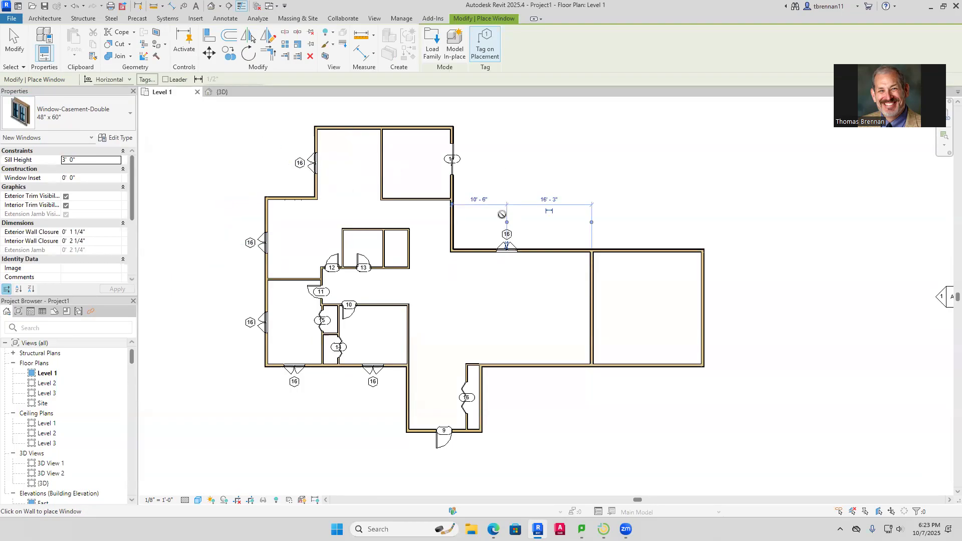
click(455, 219)
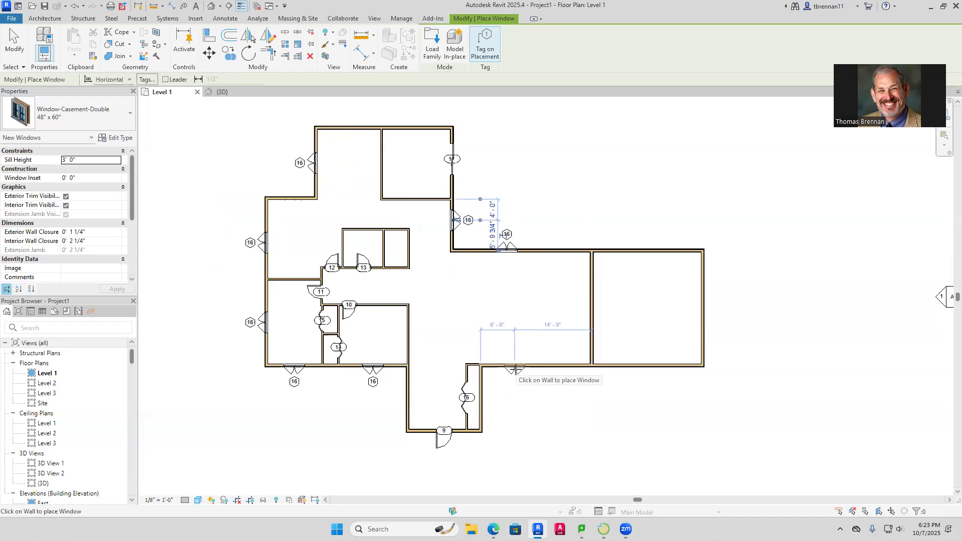
click(515, 370)
click(537, 368)
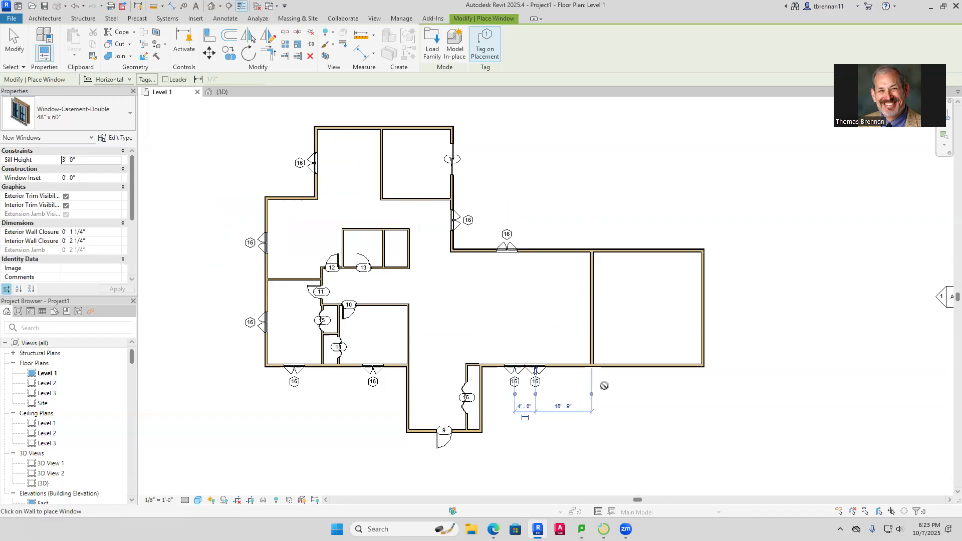
key(Escape)
key(Escape)
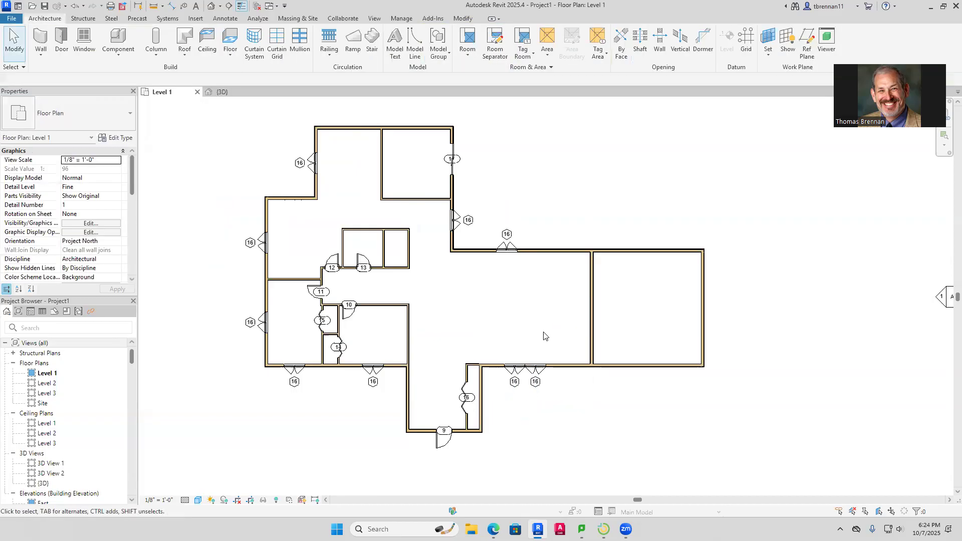
Add two more casement windows in the top wall using the WN shortcut
key(w)
key(n)
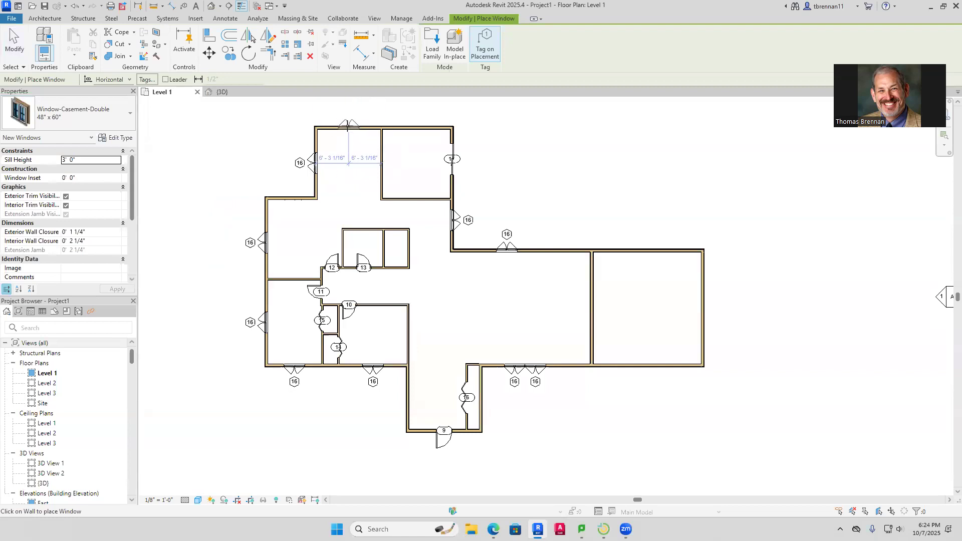
click(349, 125)
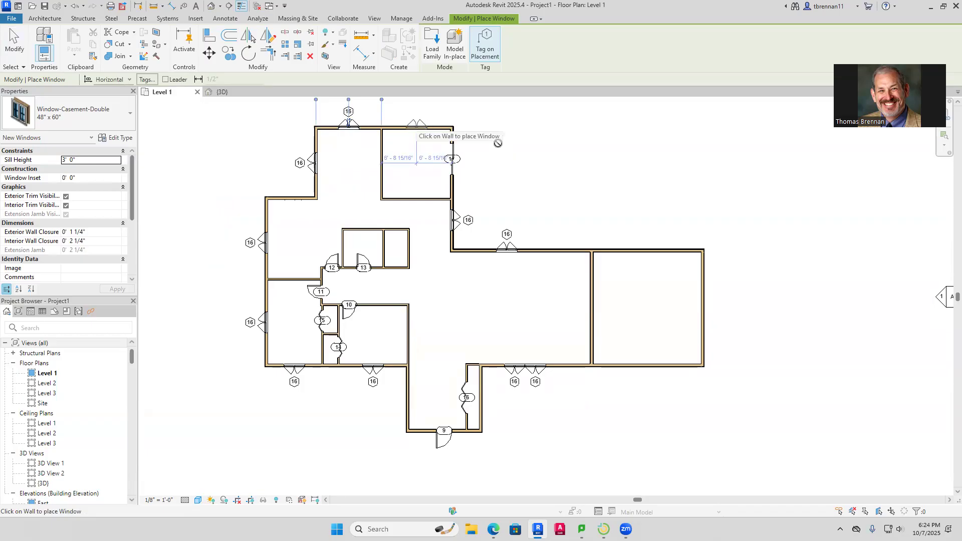
click(416, 126)
key(Escape)
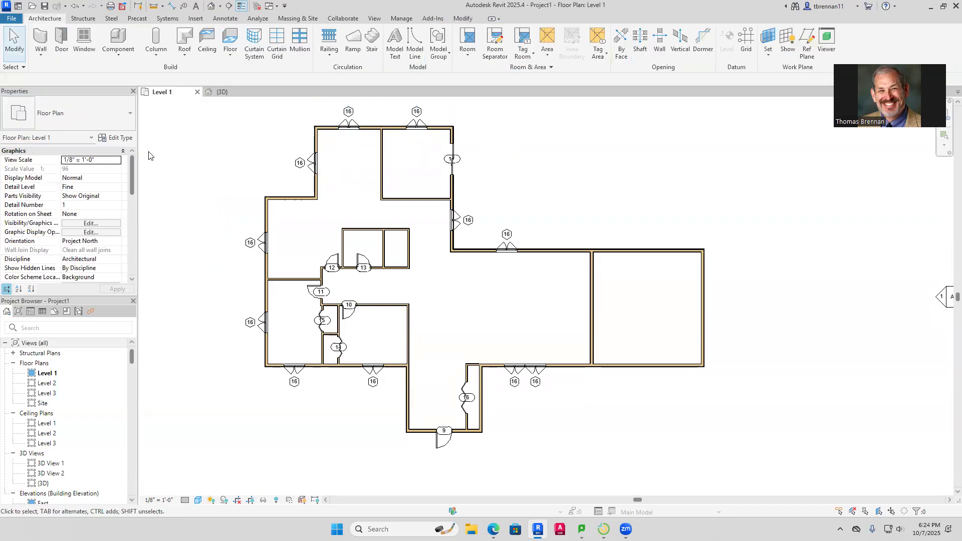
click(229, 93)
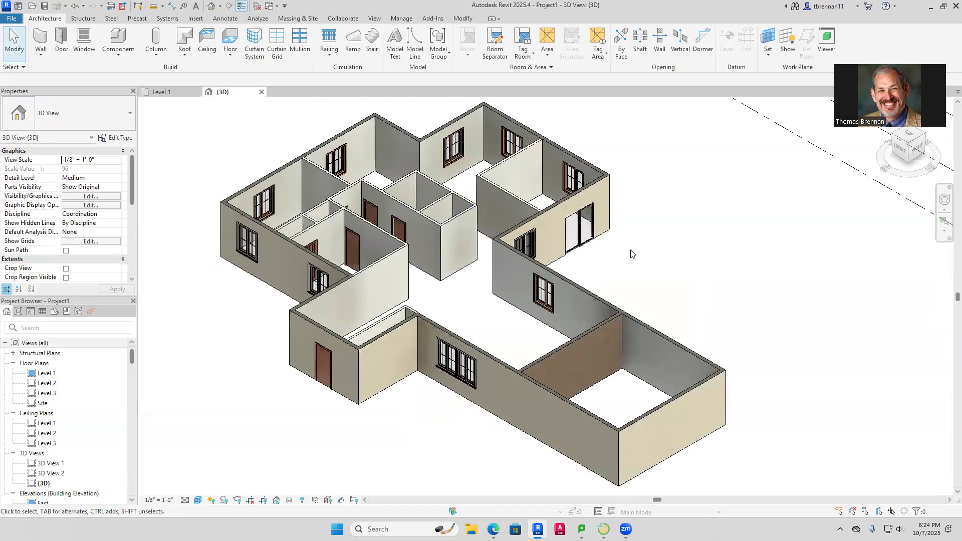
middle_drag(631, 250, 630, 251)
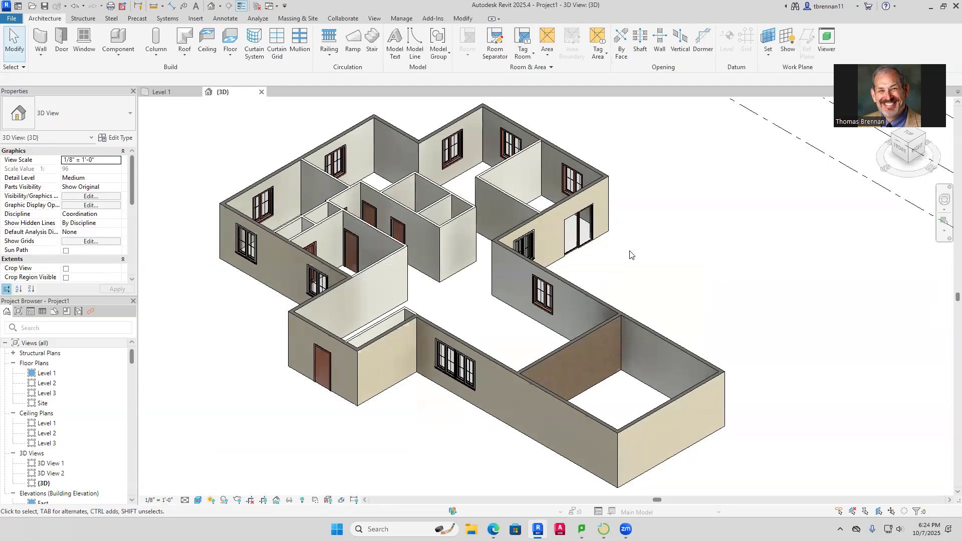
click(162, 91)
click(62, 40)
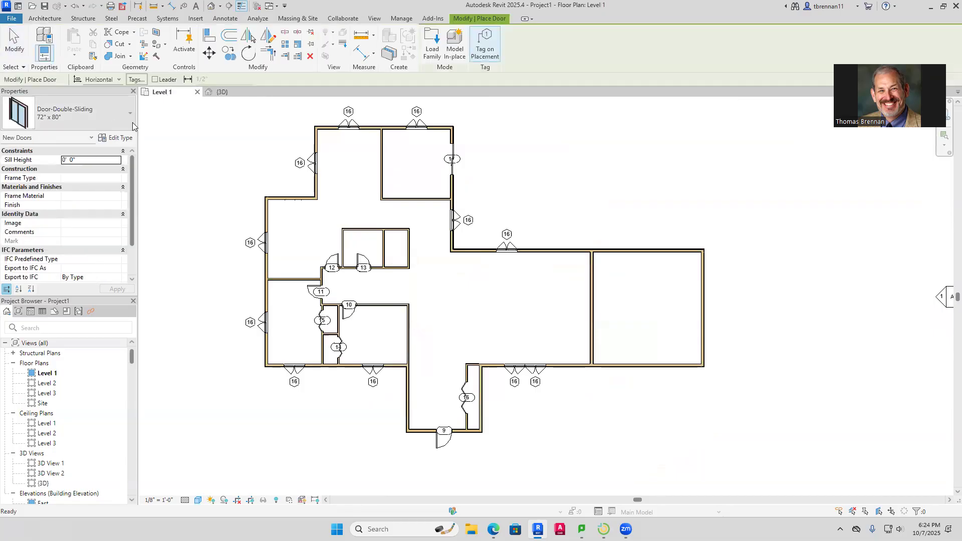
click(132, 123)
drag(185, 240, 186, 279)
click(260, 137)
key(Escape)
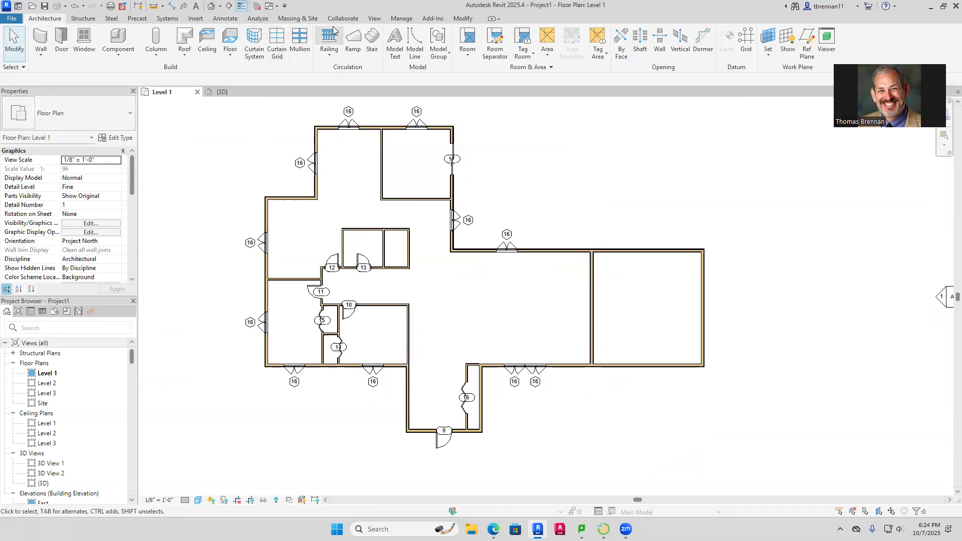
Search the Autodesk library for 'ga' and load Door-Garage-Flush_Panel and Door-Garage-Embossed_Panel
click(196, 22)
click(431, 44)
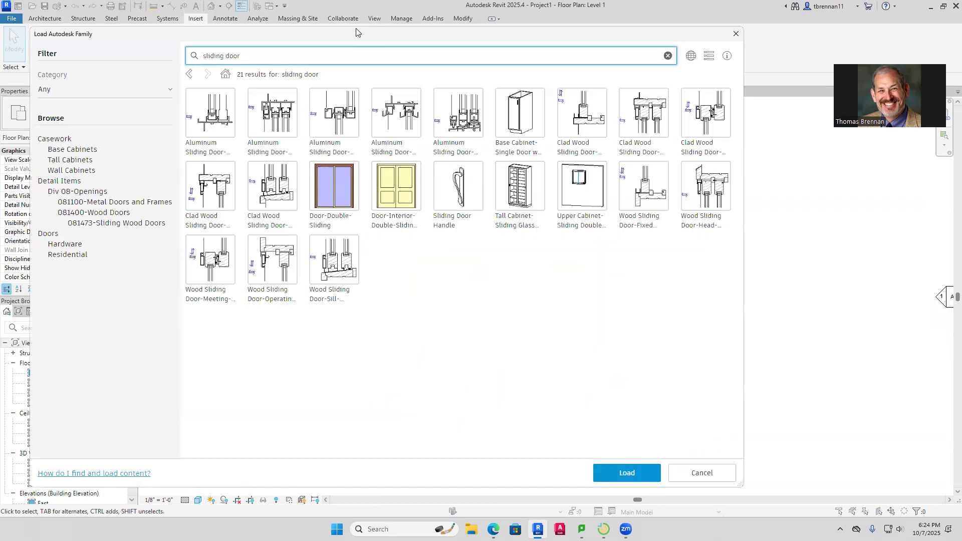
key(BackSpace)
key(BackSpace)
key(BackSpace)
key(BackSpace)
key(BackSpace)
key(BackSpace)
key(BackSpace)
key(BackSpace)
key(BackSpace)
key(BackSpace)
key(BackSpace)
text(garage)
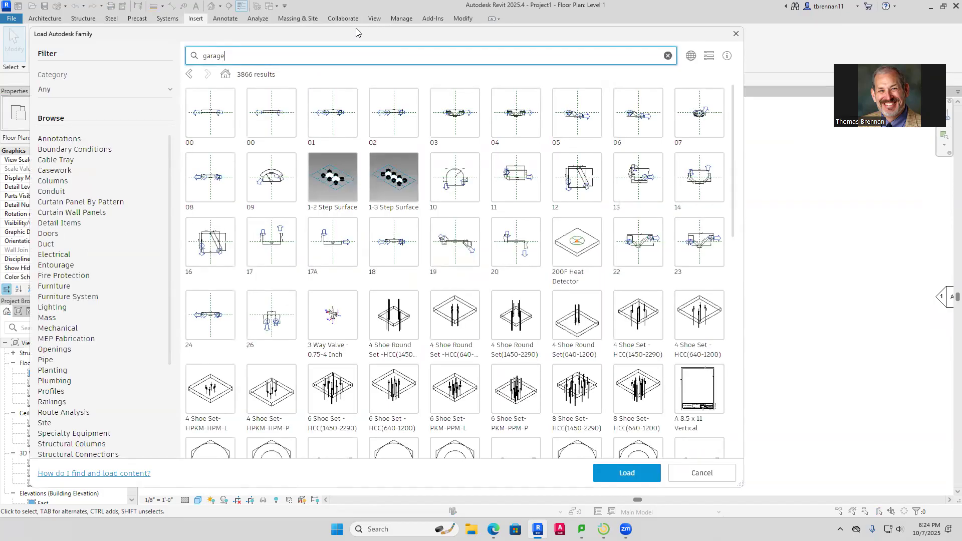
key(Return)
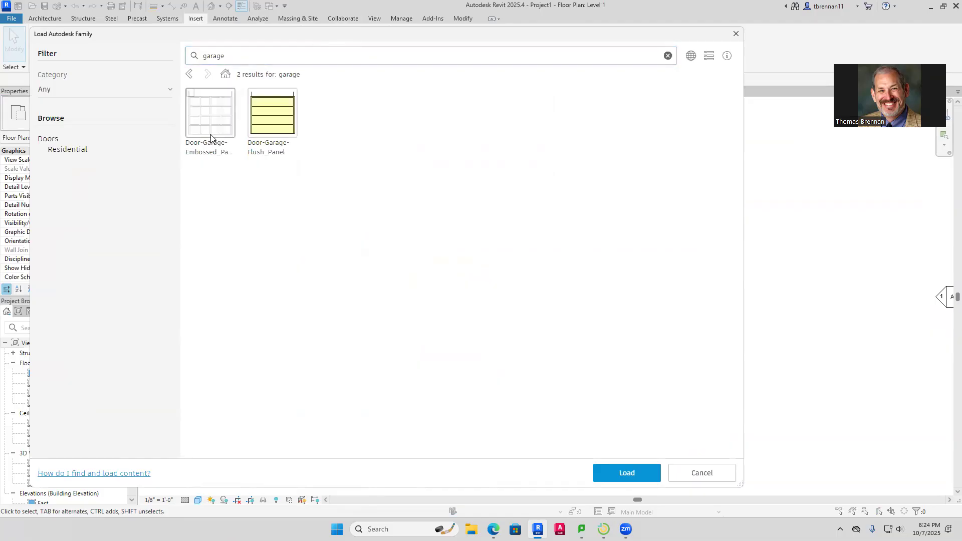
click(266, 127)
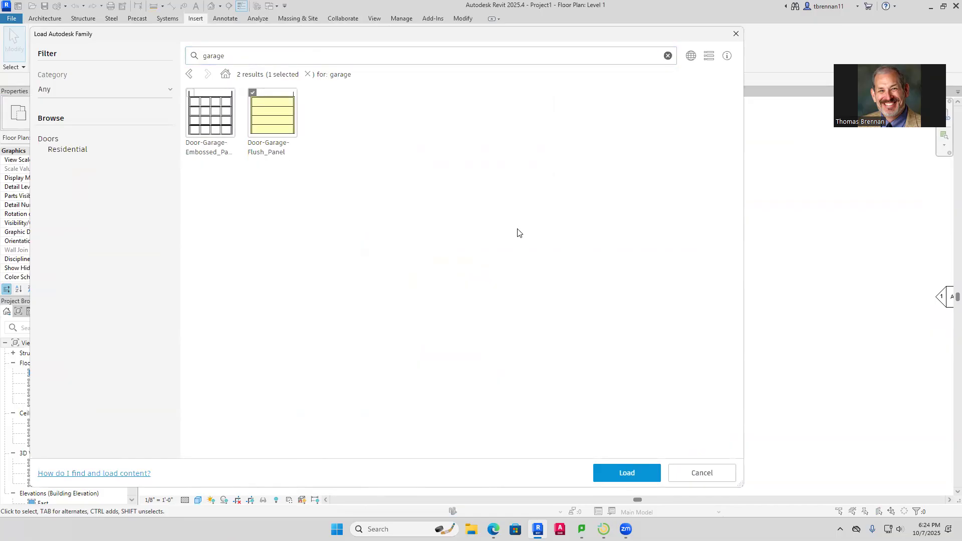
click(221, 124)
click(619, 477)
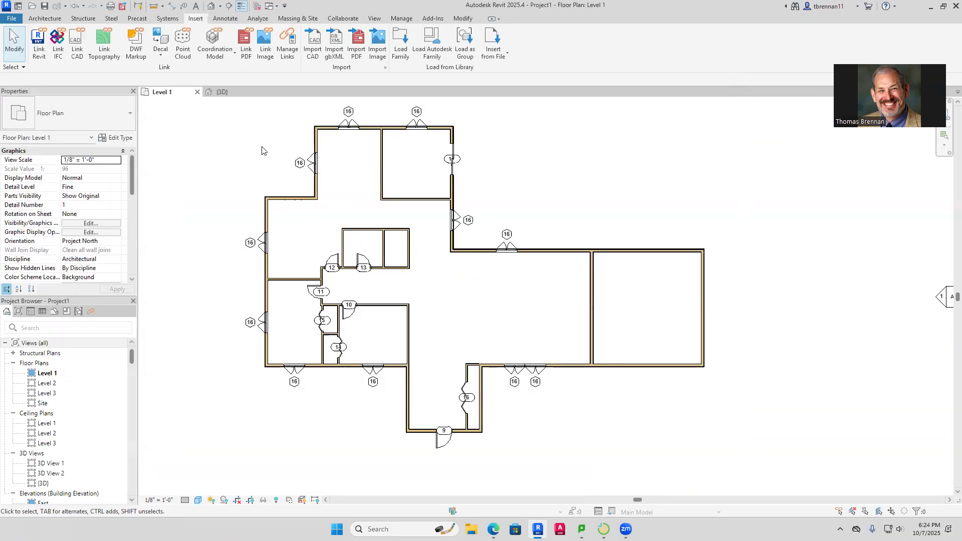
click(44, 19)
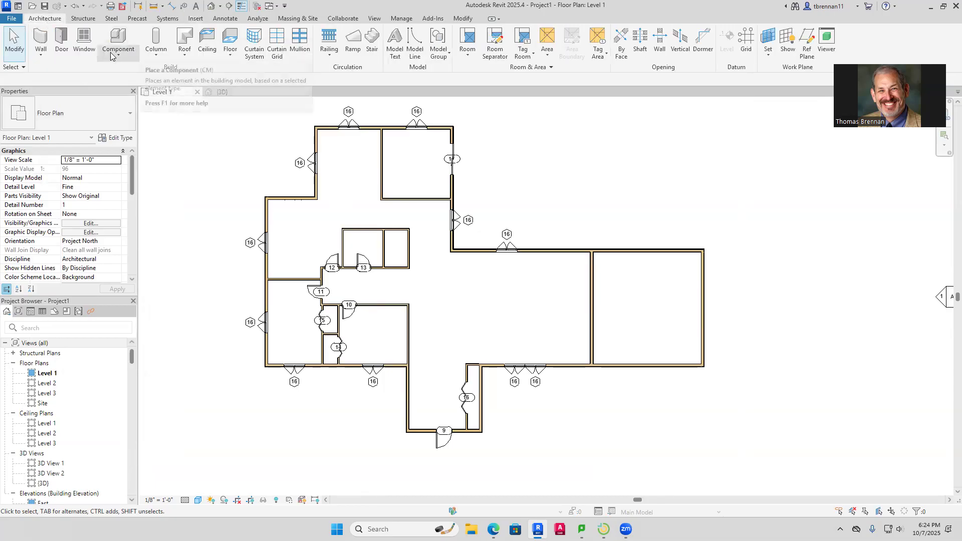
Place a Door-Garage-Embossed_Panel 192" x 84" door in the garage's front wall
click(61, 40)
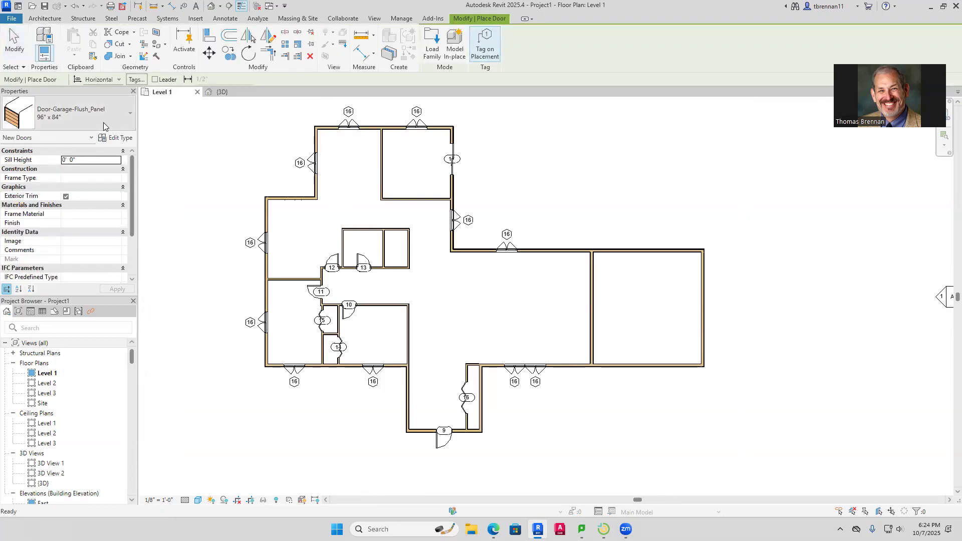
click(130, 123)
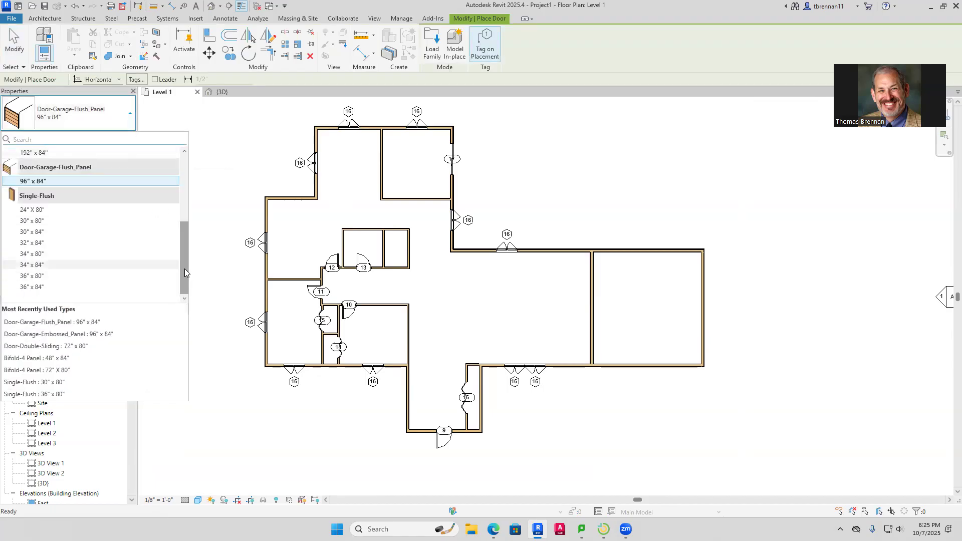
scroll(185, 268, up, 2)
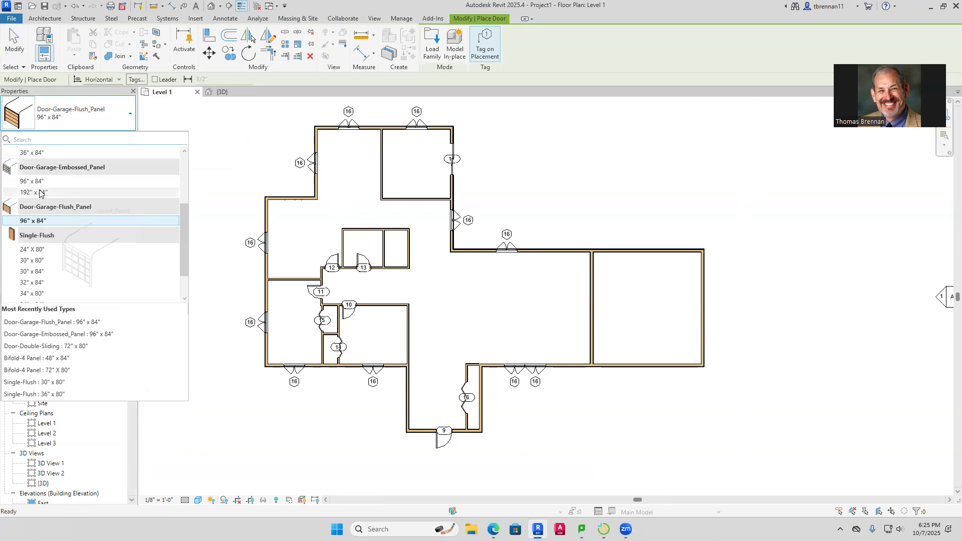
click(40, 193)
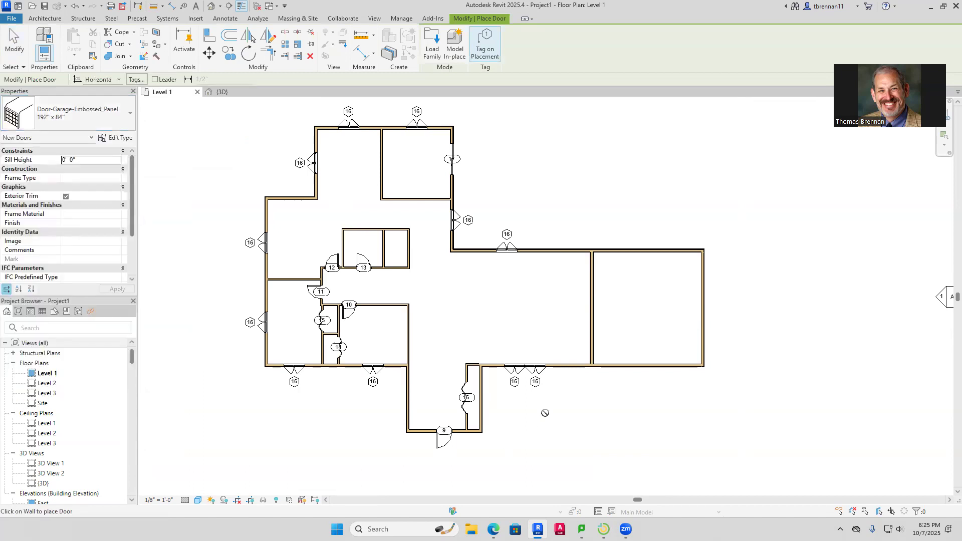
click(646, 366)
key(Escape)
key(Escape)
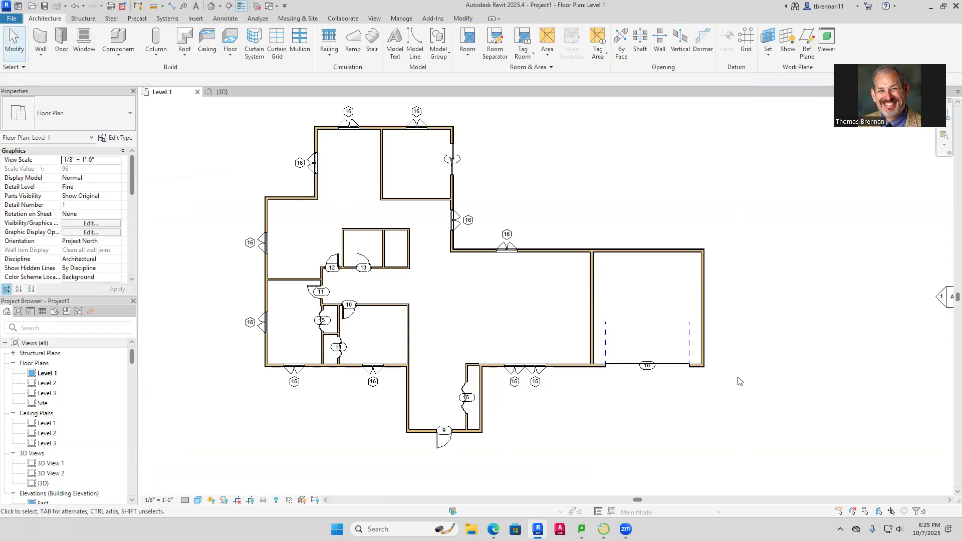
Drag the garage's left wall leftward to widen the garage
click(591, 312)
drag(584, 311, 571, 314)
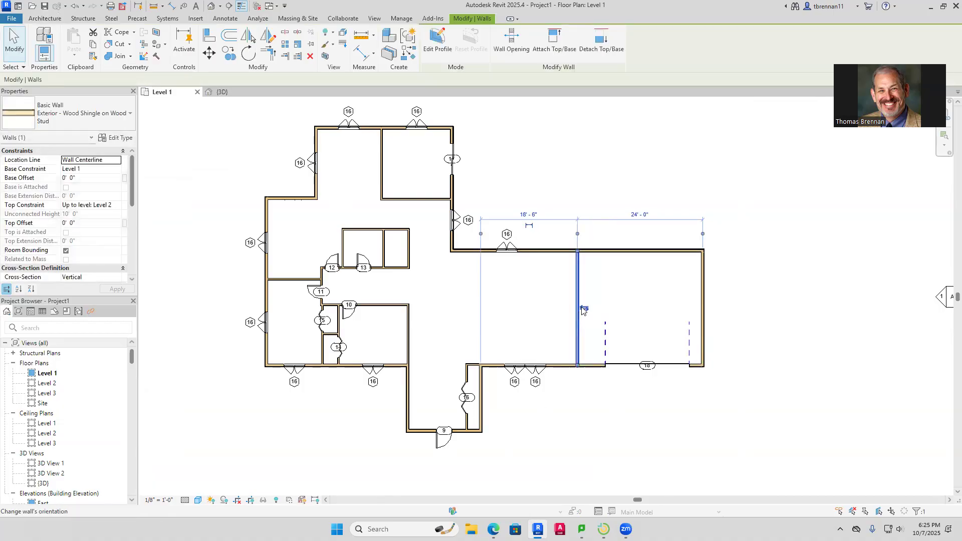
drag(566, 324, 567, 326)
click(580, 329)
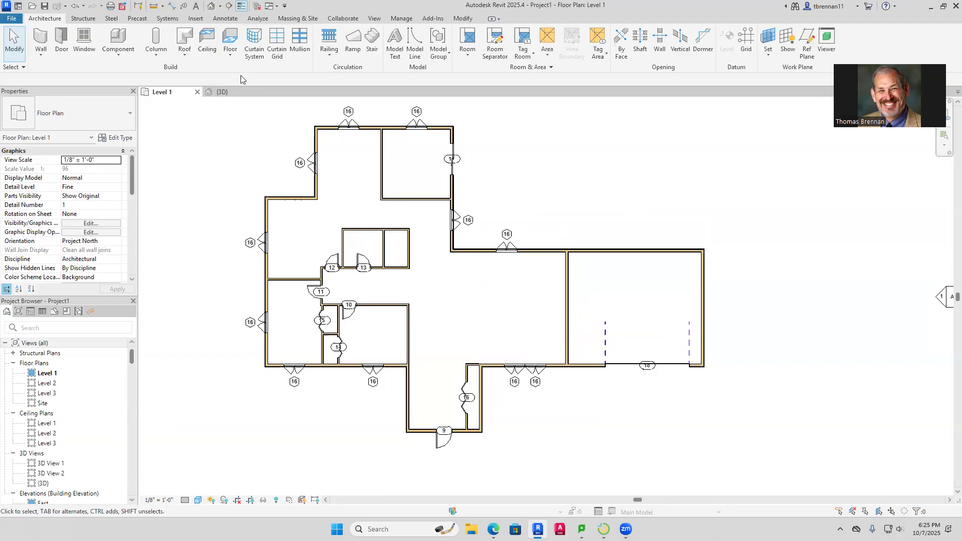
Place a flipped Single-Flush 36" x 80" entry door just left of the garage door
click(62, 40)
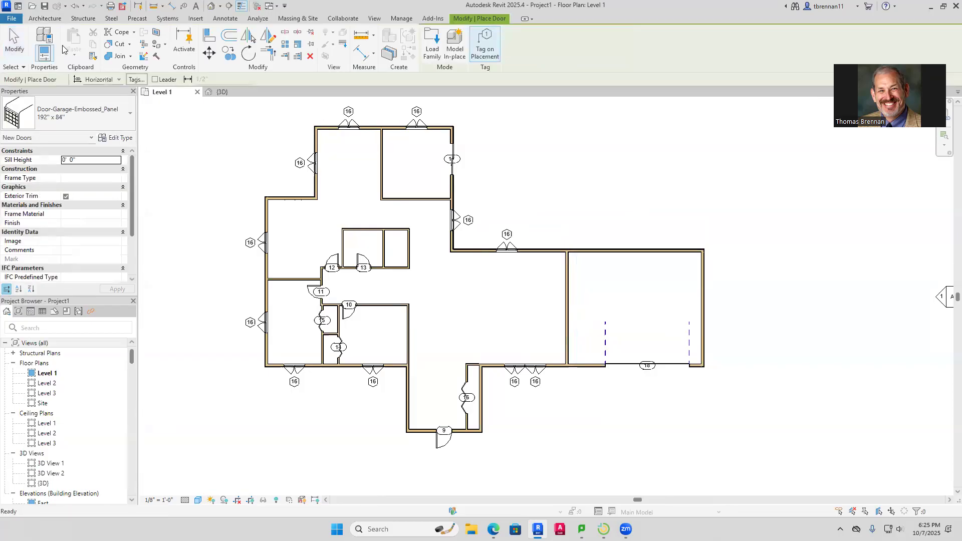
click(125, 124)
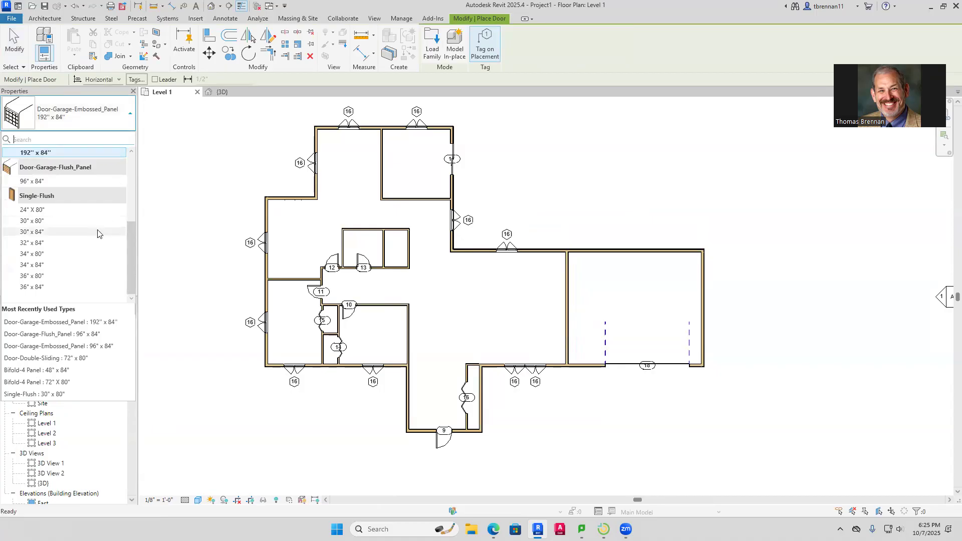
click(50, 276)
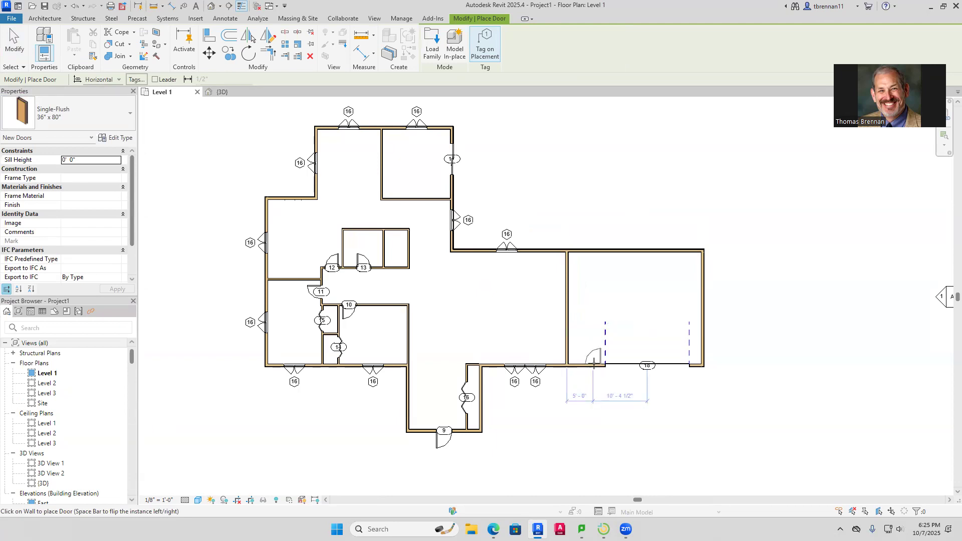
key(space)
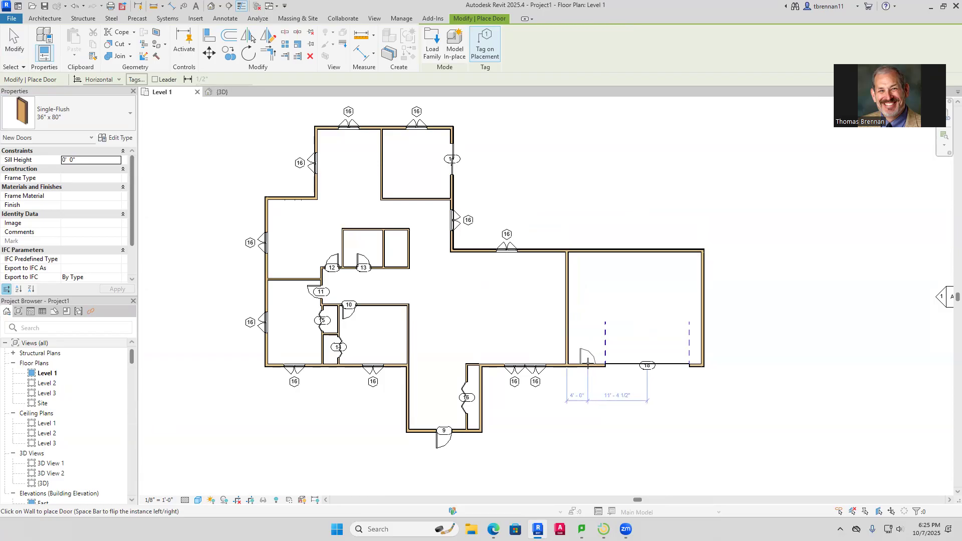
click(588, 361)
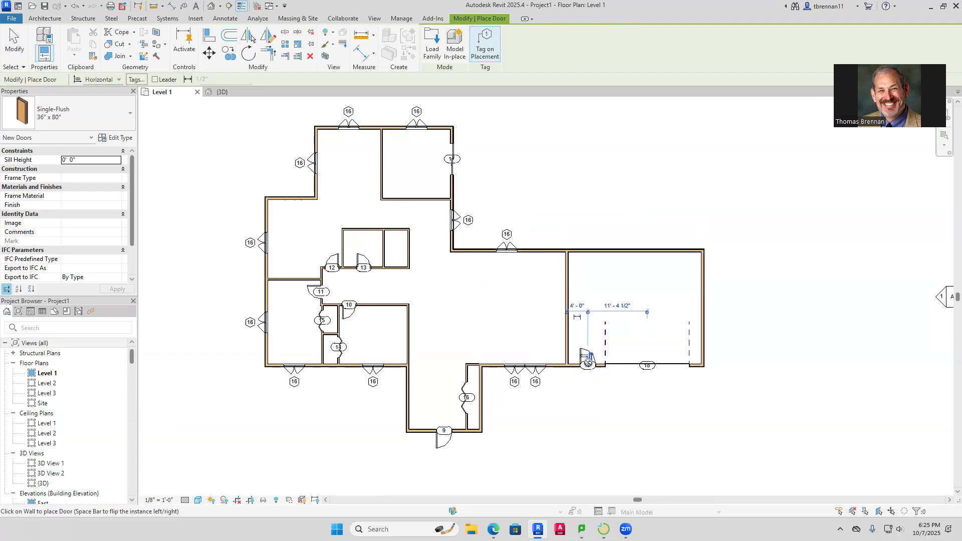
key(Escape)
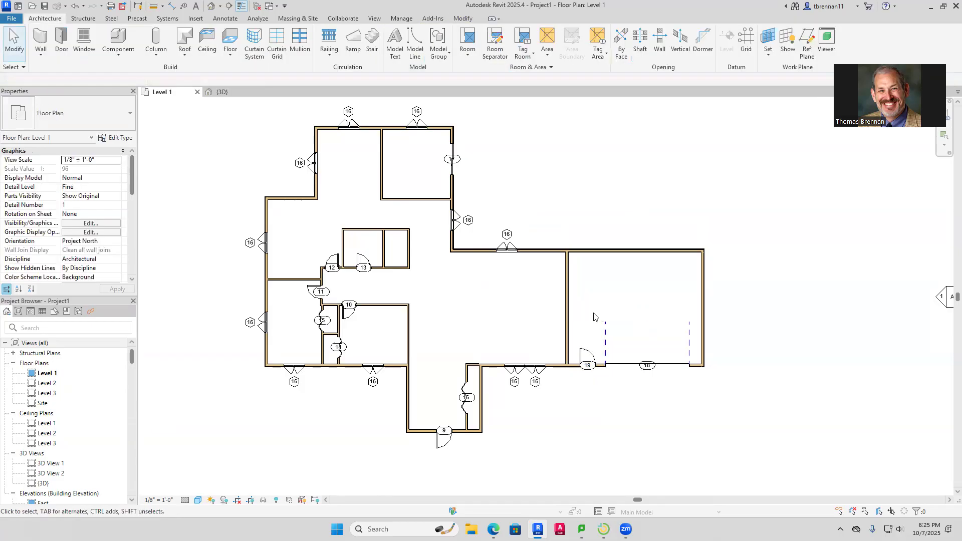
Pick the INTERIOR WALL - 4-1/2" type for new walls
click(41, 44)
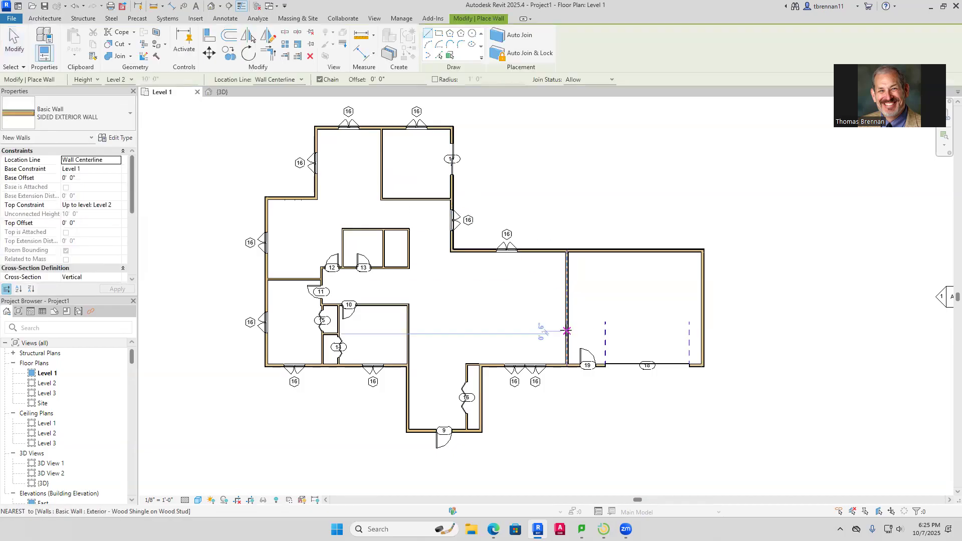
click(131, 115)
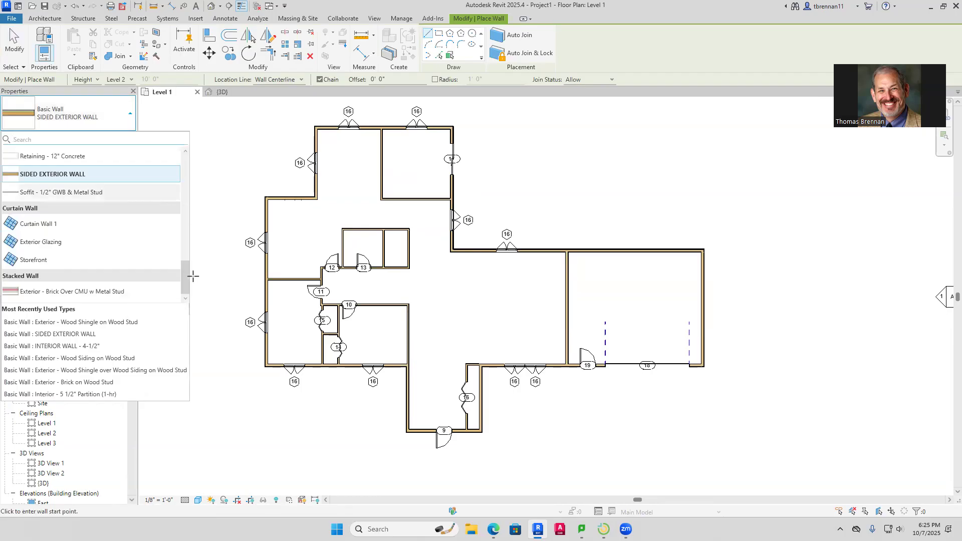
scroll(185, 248, up, 1)
scroll(186, 248, up, 5)
drag(186, 214, 183, 246)
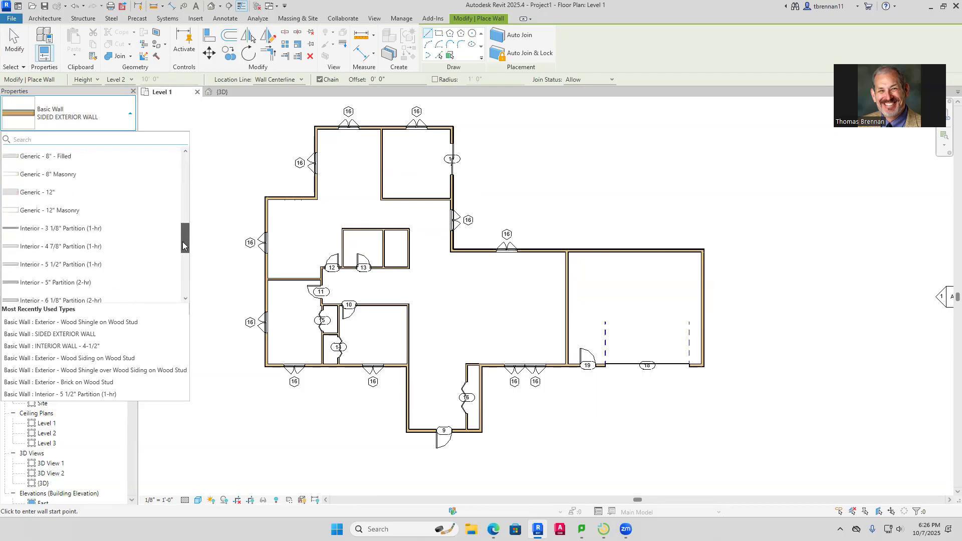
drag(183, 246, 183, 256)
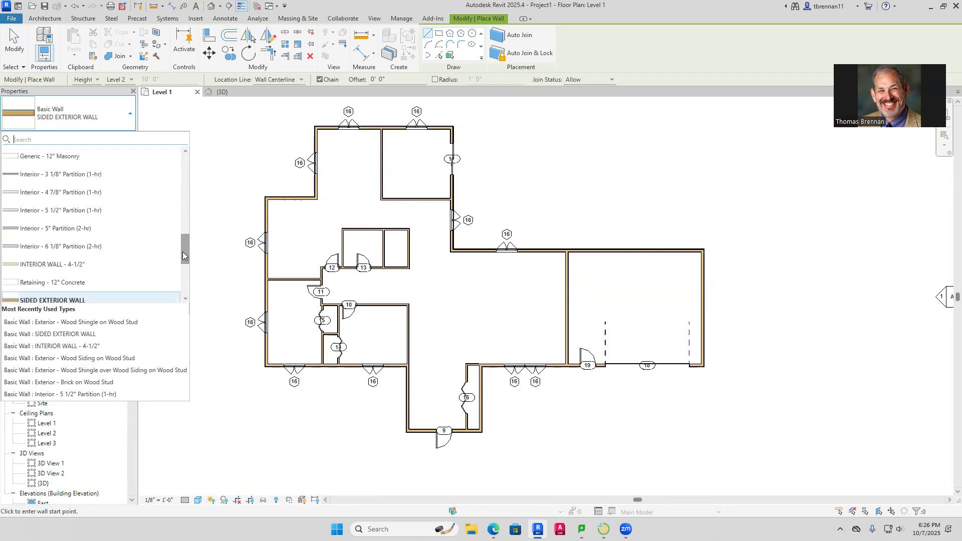
click(52, 264)
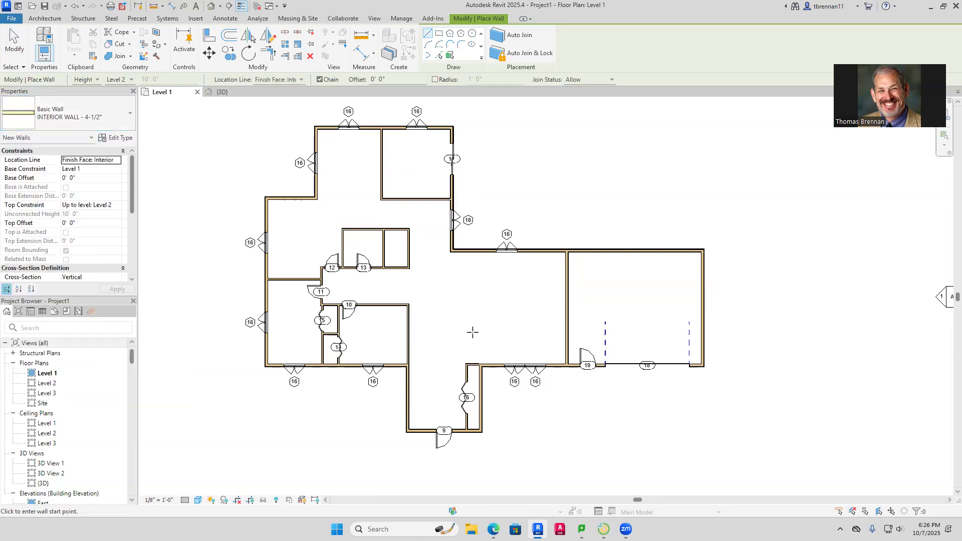
Sketch chained wall segments enclosing a stepped room in the garage's upper-left corner
click(567, 324)
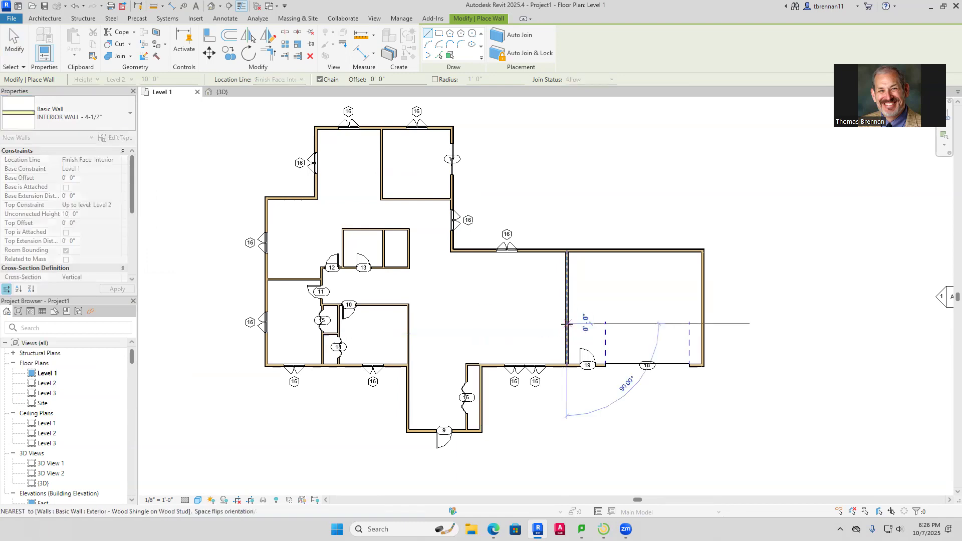
click(593, 323)
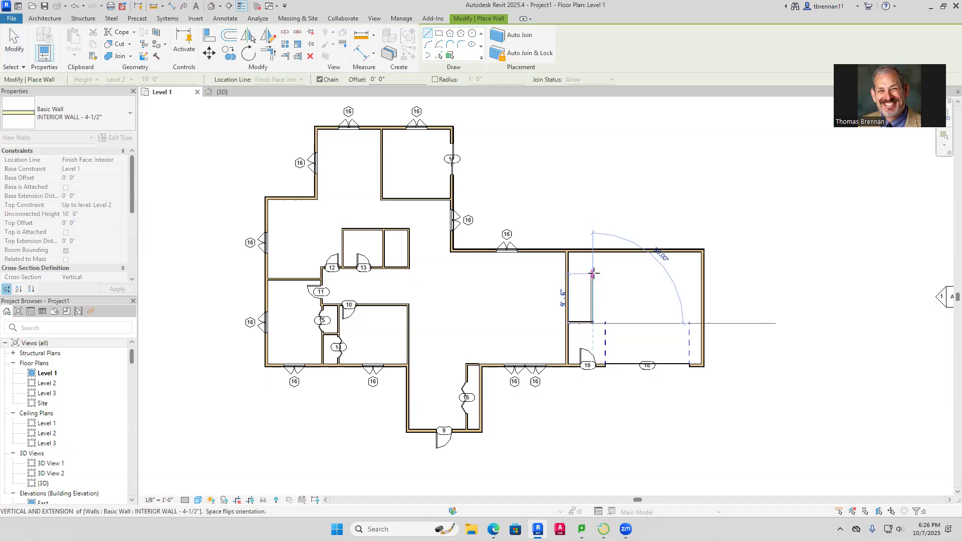
click(593, 274)
click(619, 273)
click(618, 249)
key(Escape)
key(Escape)
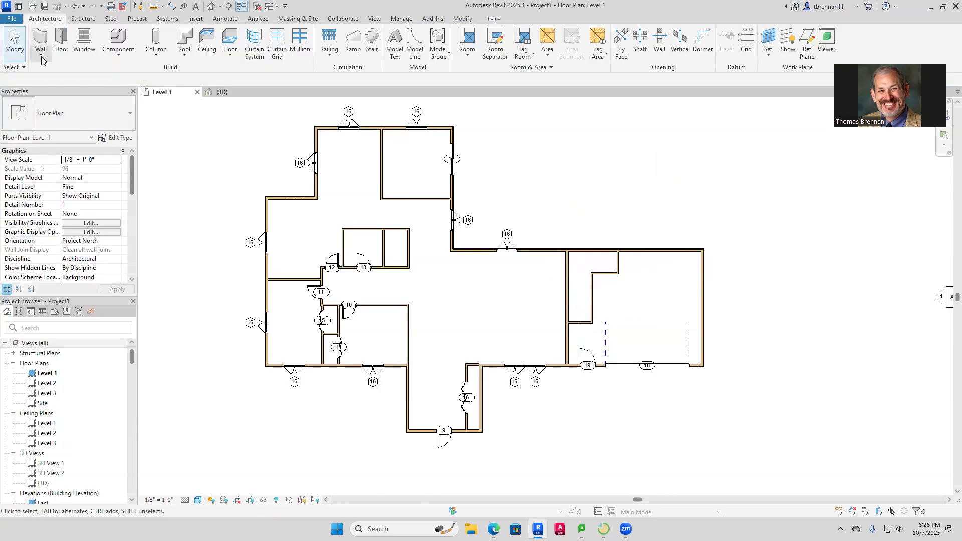
click(62, 50)
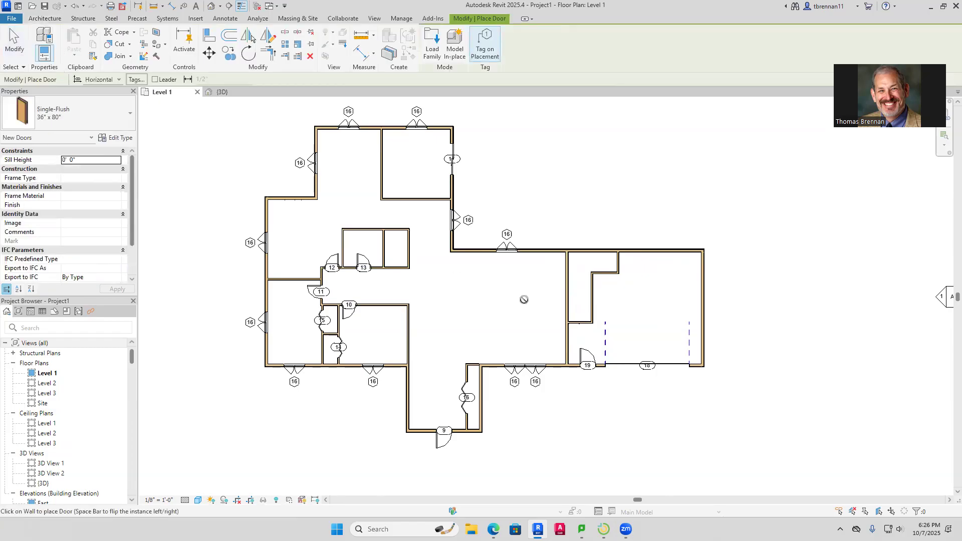
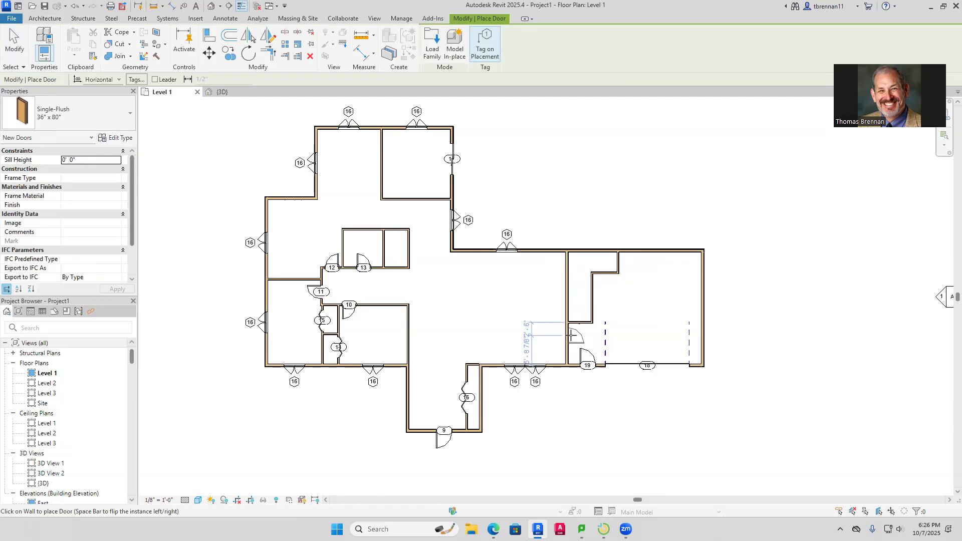
Place door 20, flipped, in the wall beside the garage
key(space)
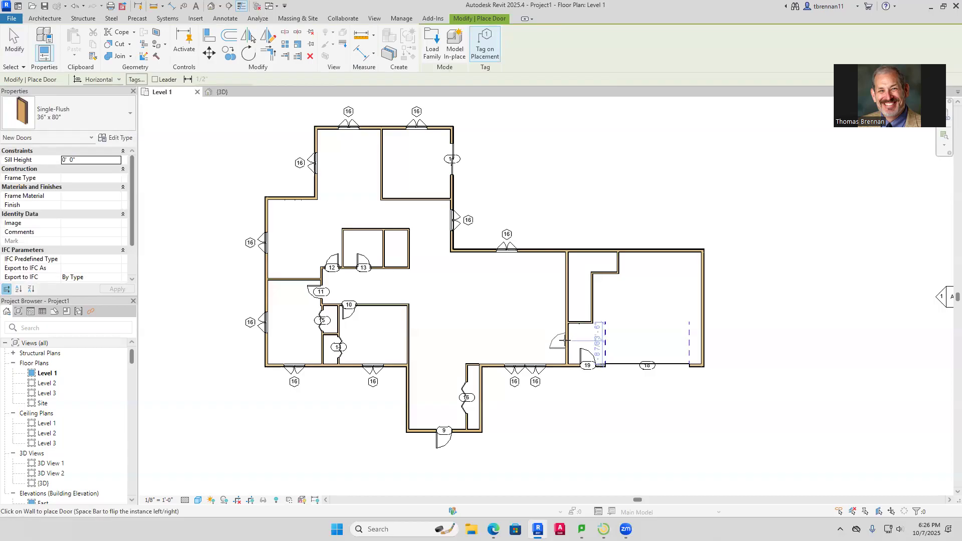
click(564, 340)
key(Escape)
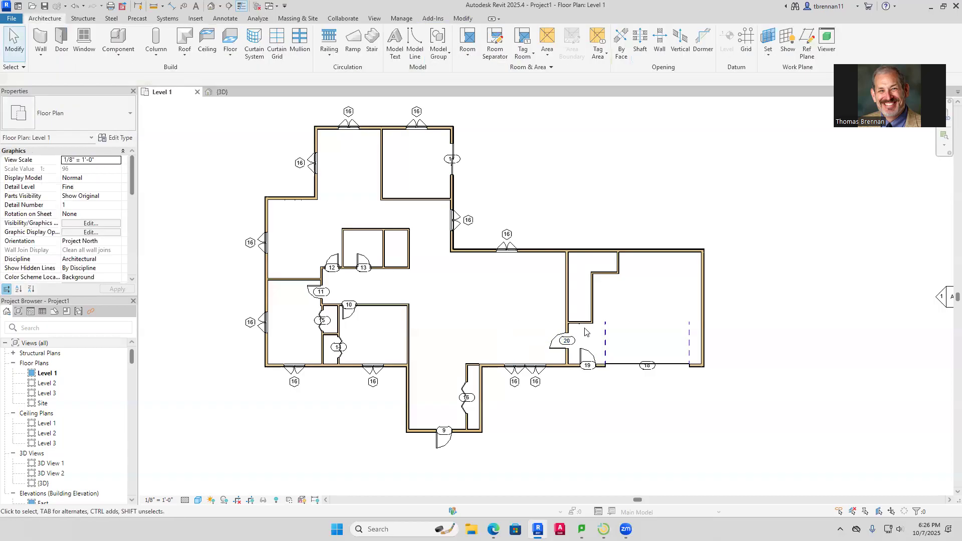
Delete the short wall above door 20 and extend the garage-side wall down to the front wall
click(583, 326)
key(Delete)
click(593, 300)
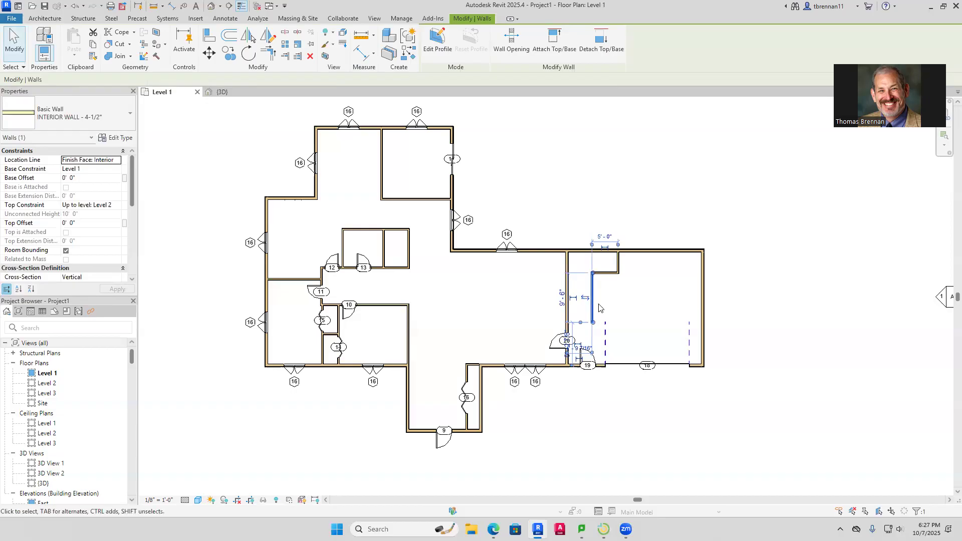
click(617, 300)
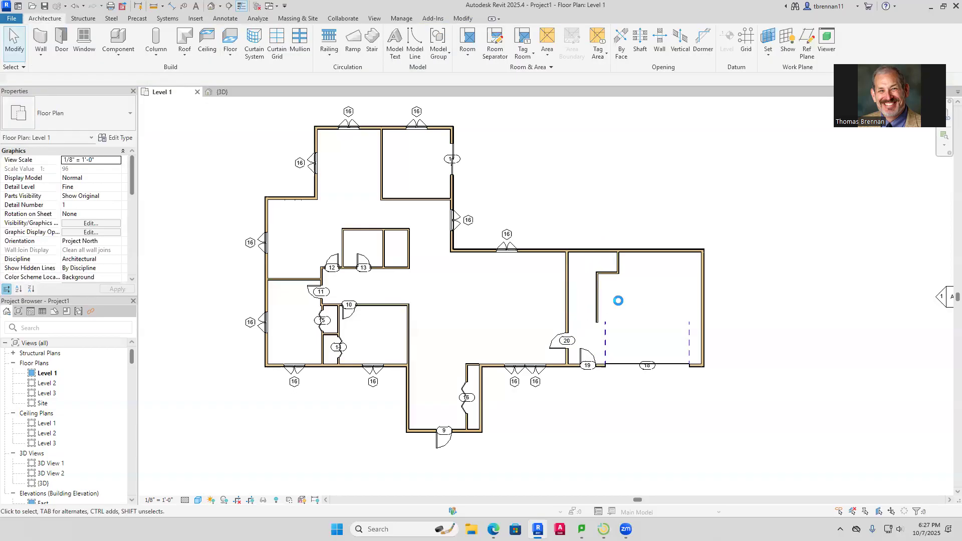
click(597, 308)
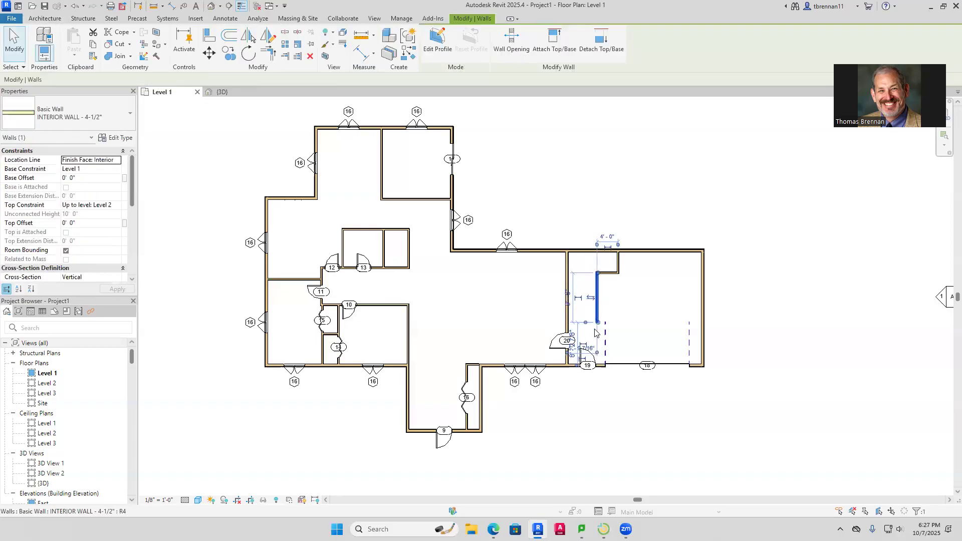
drag(598, 324, 599, 365)
click(610, 387)
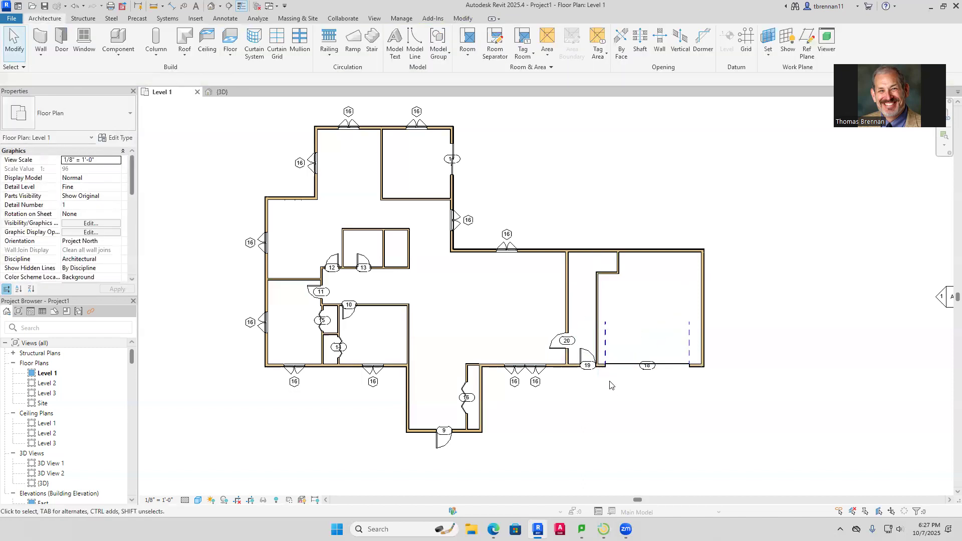
Nudge door 19 slightly to the left
scroll(599, 373, up, 3)
click(574, 366)
key(Left)
key(Left)
key(Left)
key(Left)
key(Left)
key(Left)
key(Left)
key(Left)
key(Left)
key(Left)
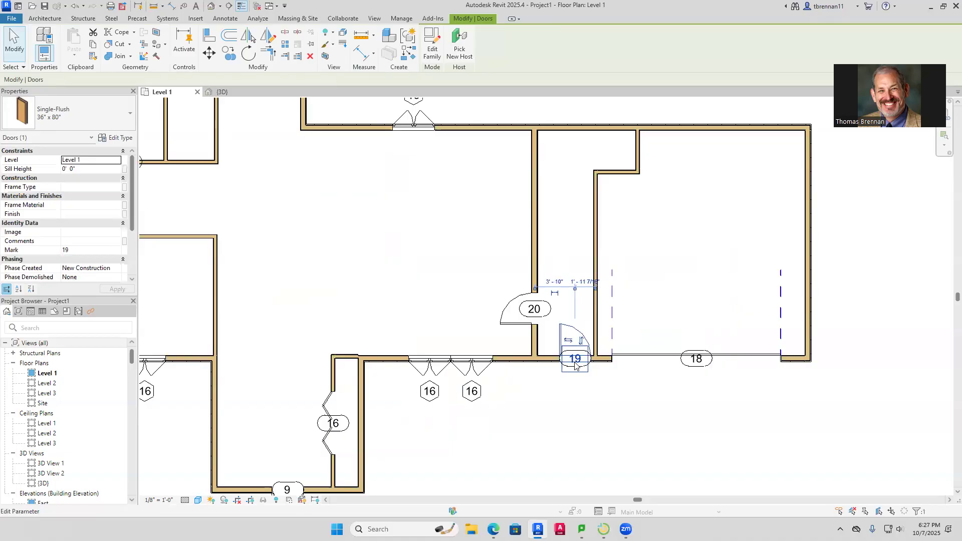
key(Escape)
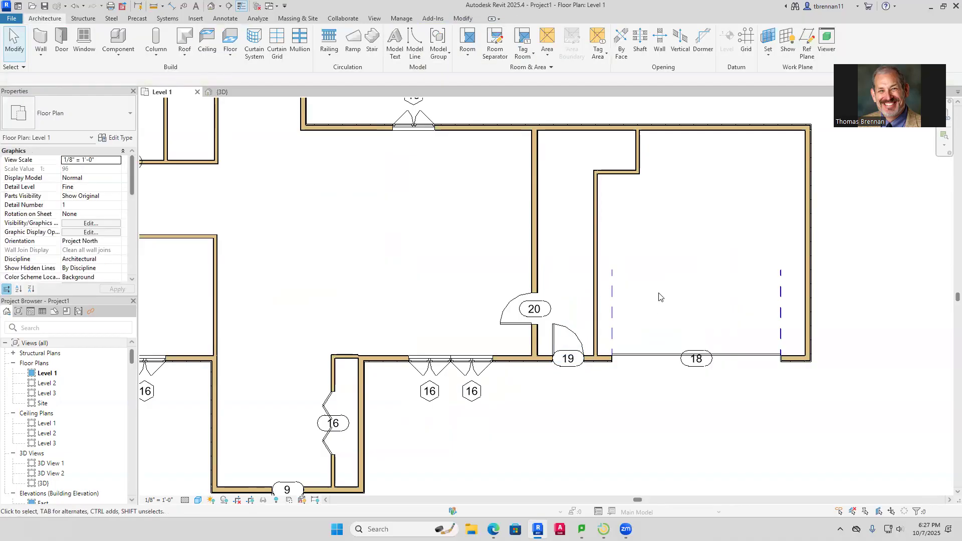
Lengthen the hall wall so its lower end meets the closet wall
scroll(741, 281, down, 1)
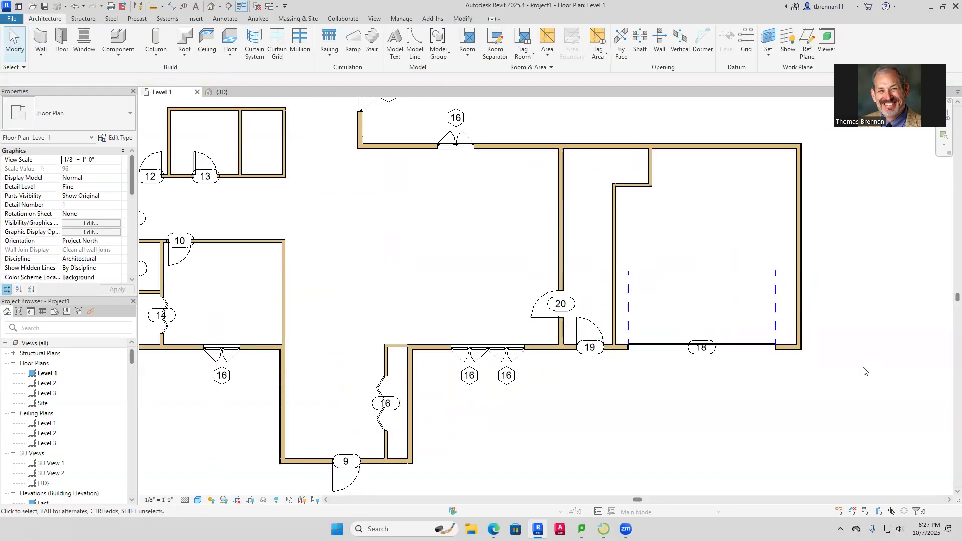
scroll(863, 369, down, 3)
middle_drag(752, 427, 730, 429)
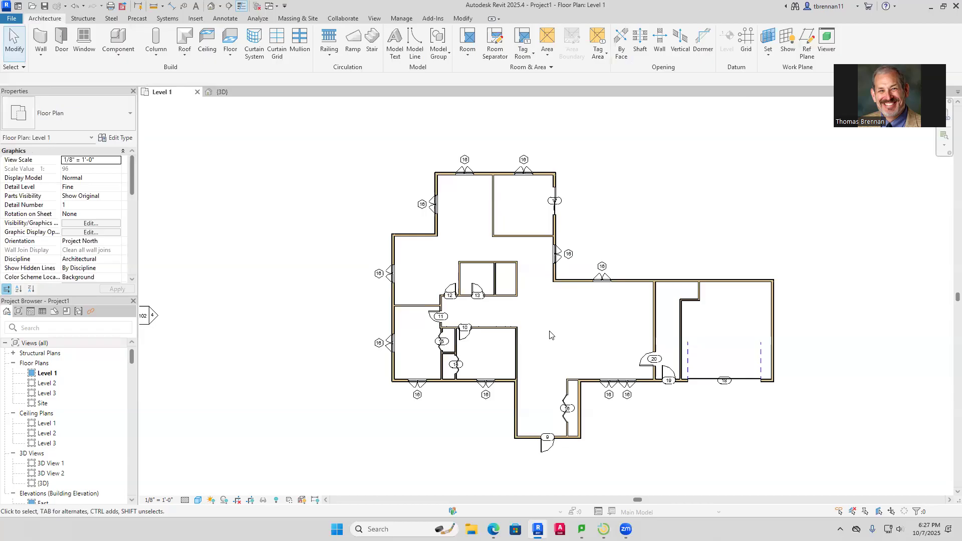
click(492, 214)
drag(493, 236, 493, 261)
click(536, 254)
scroll(523, 286, up, 4)
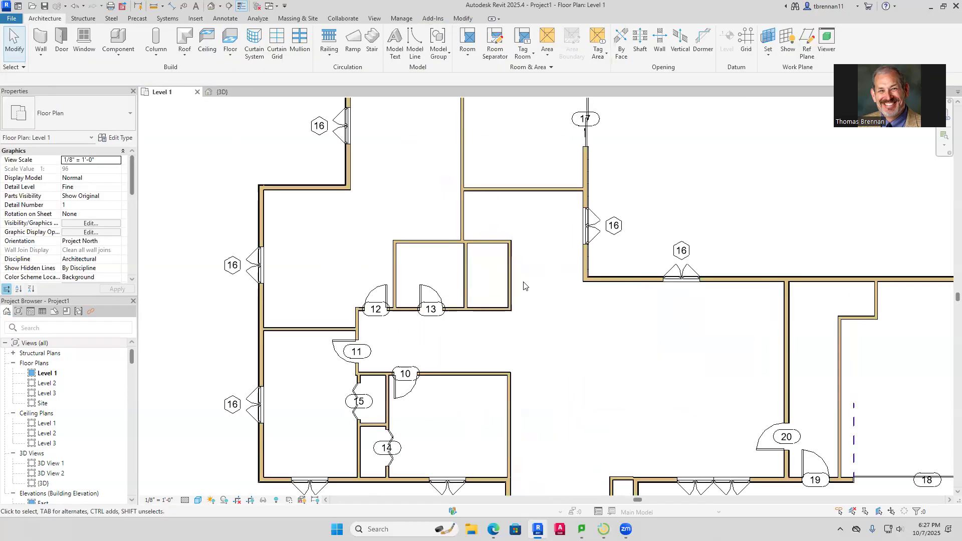
Delete the old closet walls beside doors 12 and 13
click(510, 273)
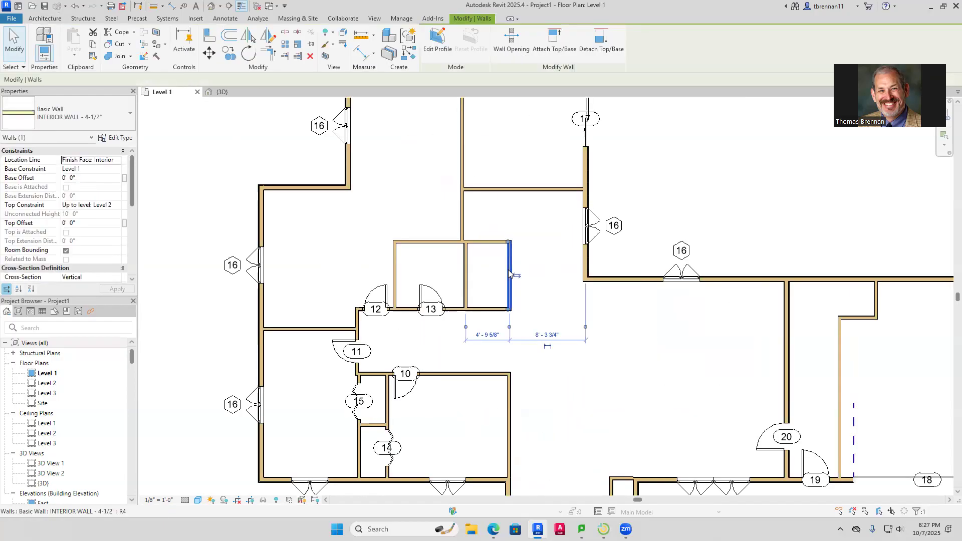
key(Delete)
click(497, 244)
drag(510, 246, 466, 244)
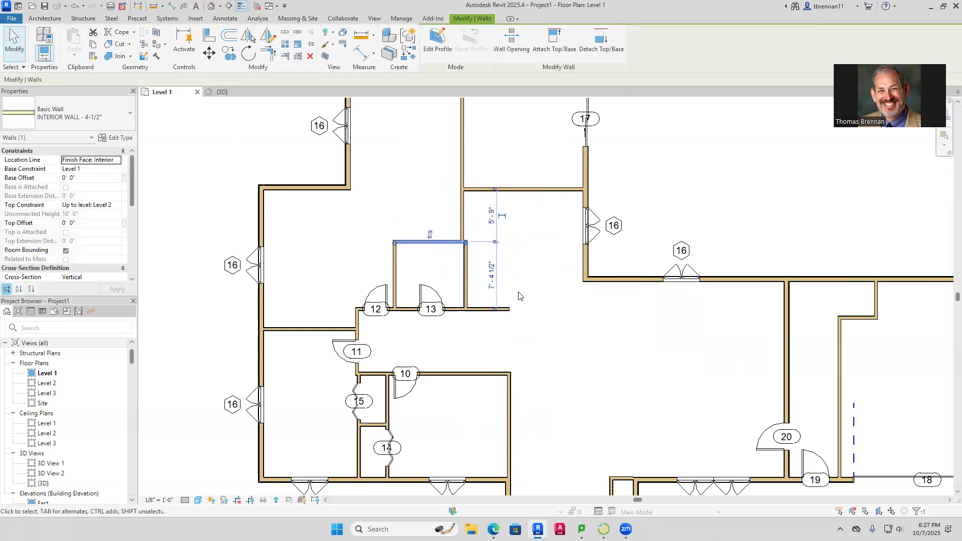
key(Delete)
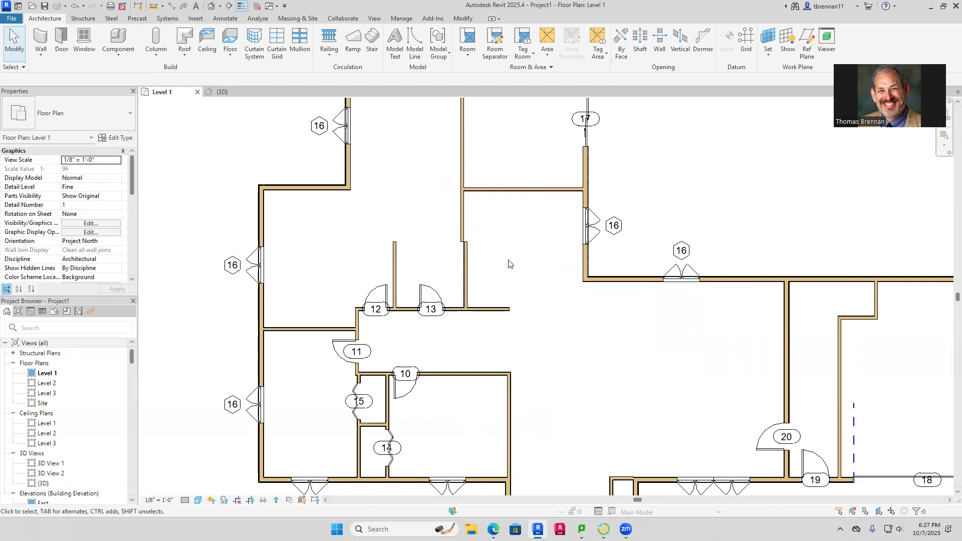
scroll(502, 261, down, 1)
click(476, 266)
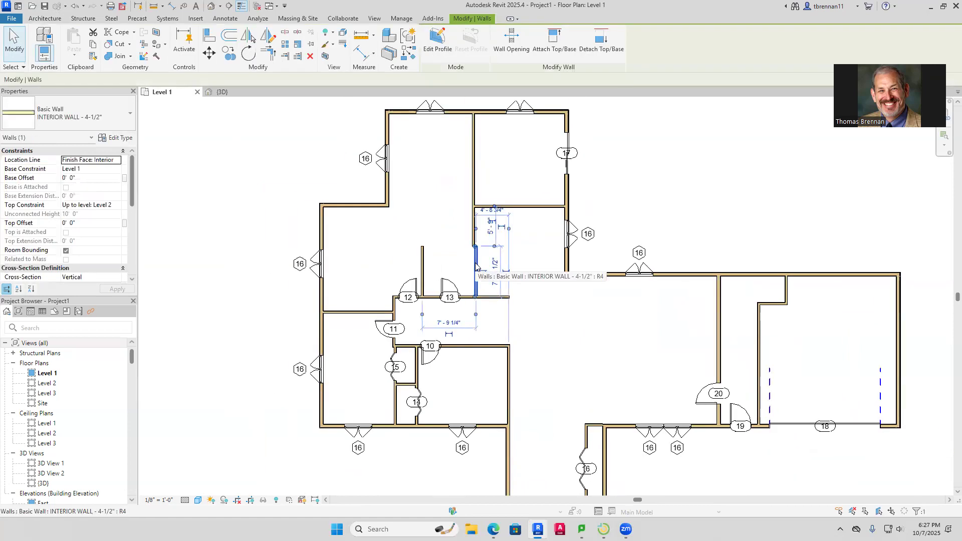
key(Delete)
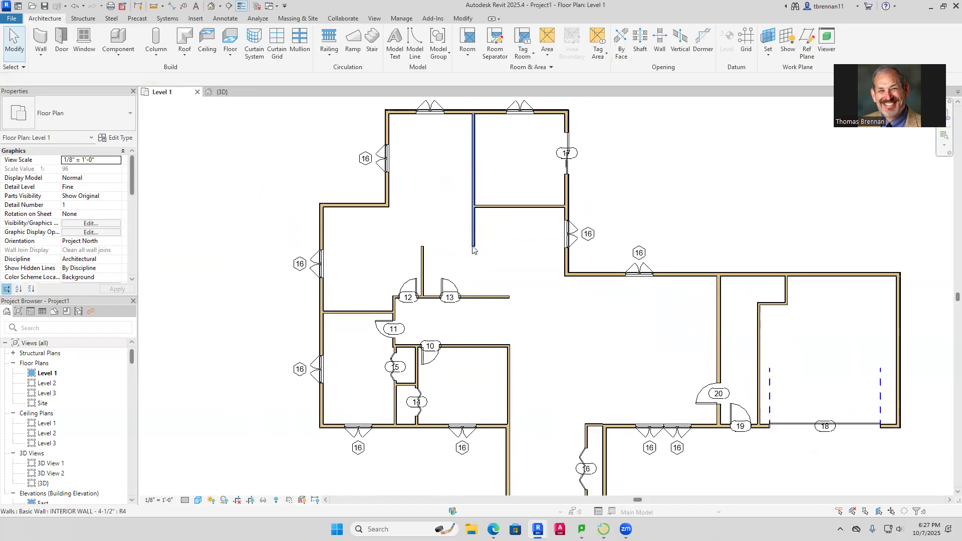
Extend the long vertical interior wall down to the closet front wall
click(473, 250)
drag(474, 246, 474, 296)
click(509, 276)
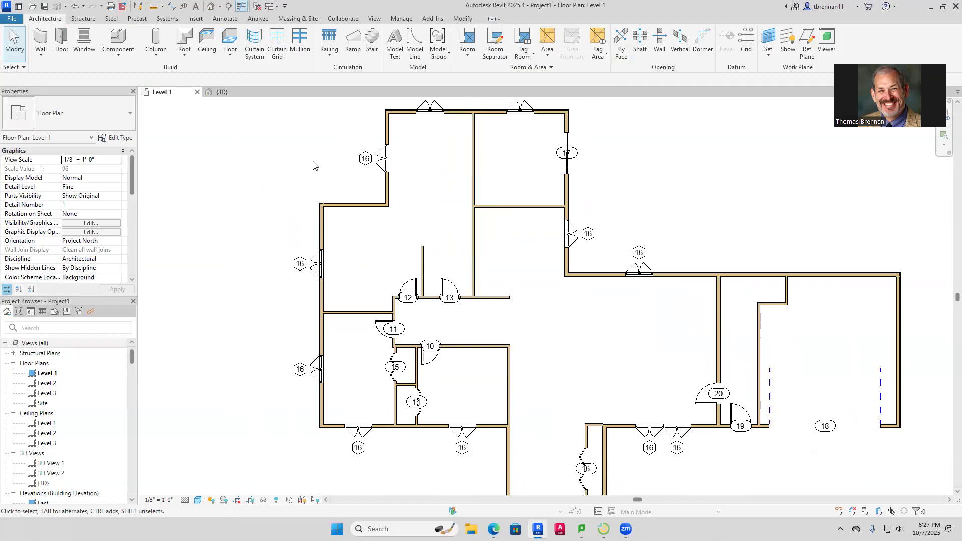
Draw a new wall from the closet wall's end to close off a smaller closet
click(41, 39)
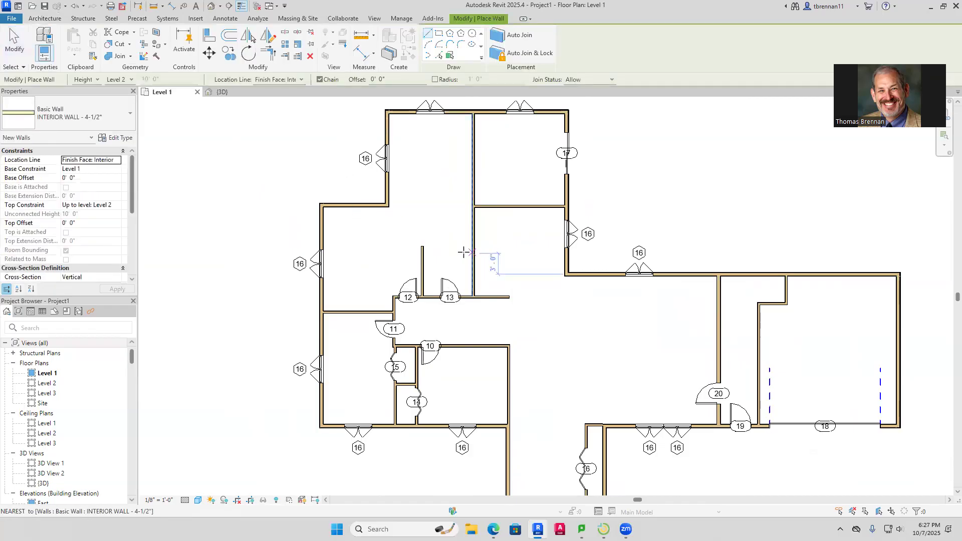
click(421, 246)
click(471, 246)
key(Escape)
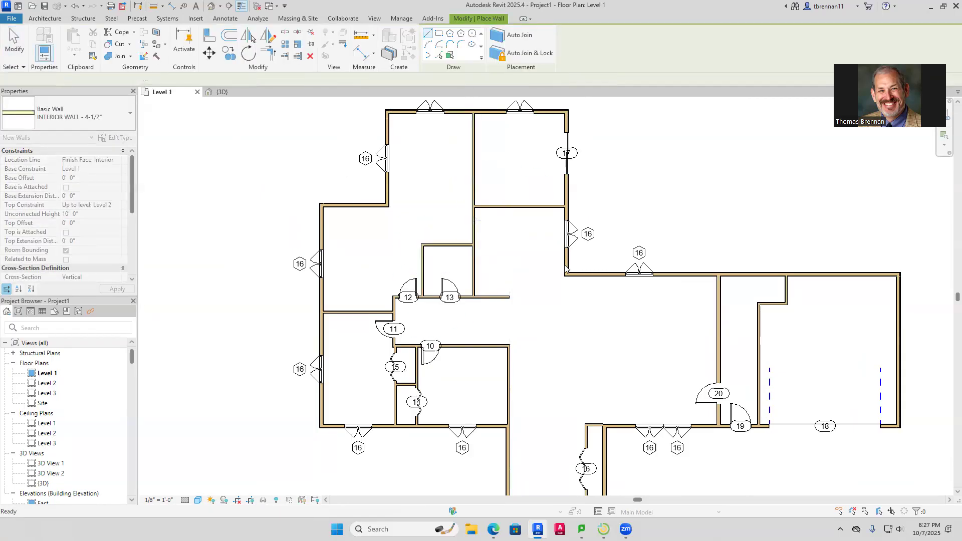
key(Escape)
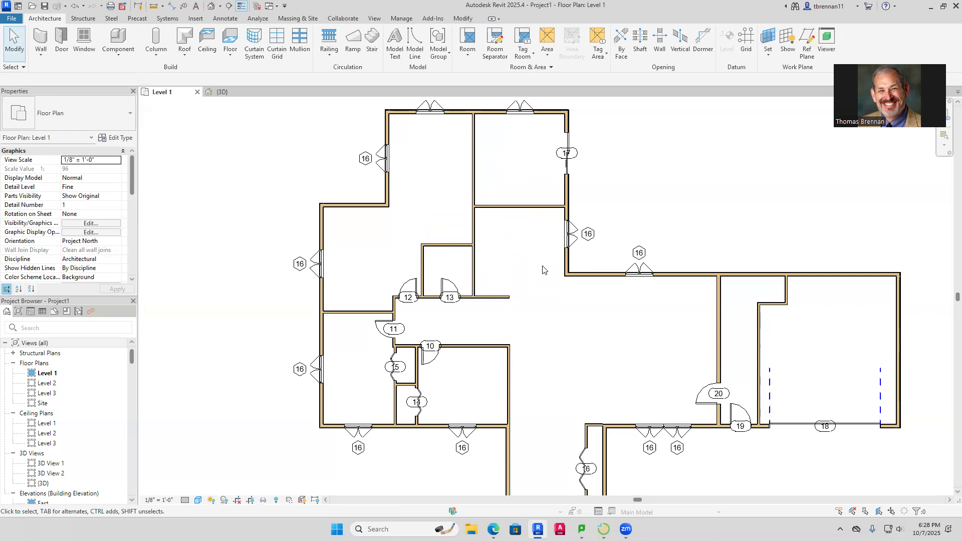
Shift the connected new closet walls slightly to the right
key(Tab)
click(444, 247)
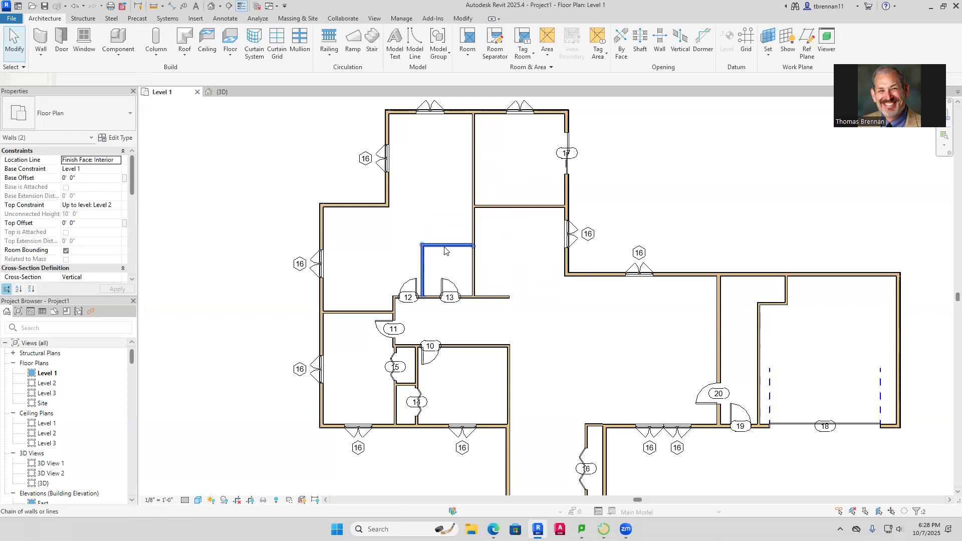
key(Right)
key(Right)
key(Right)
key(Right)
key(Right)
key(Right)
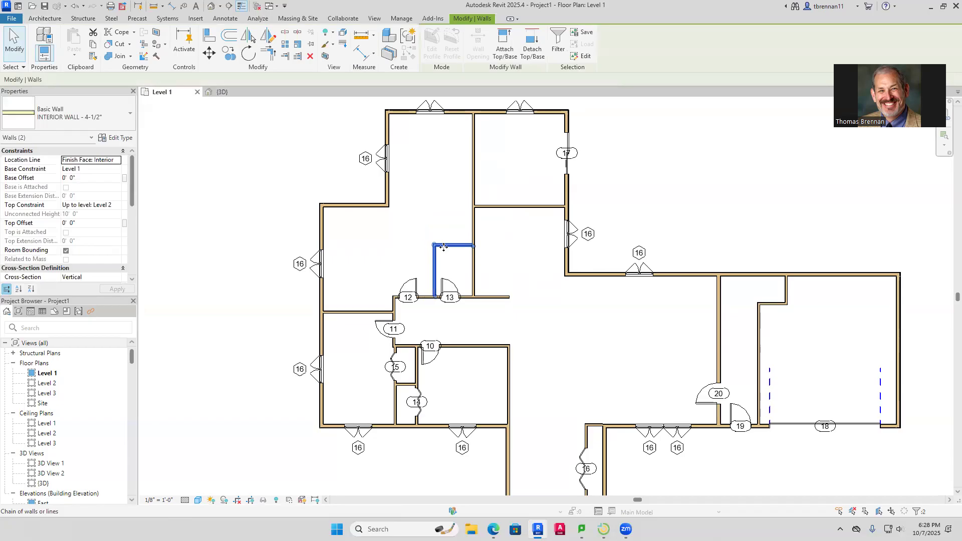
click(490, 276)
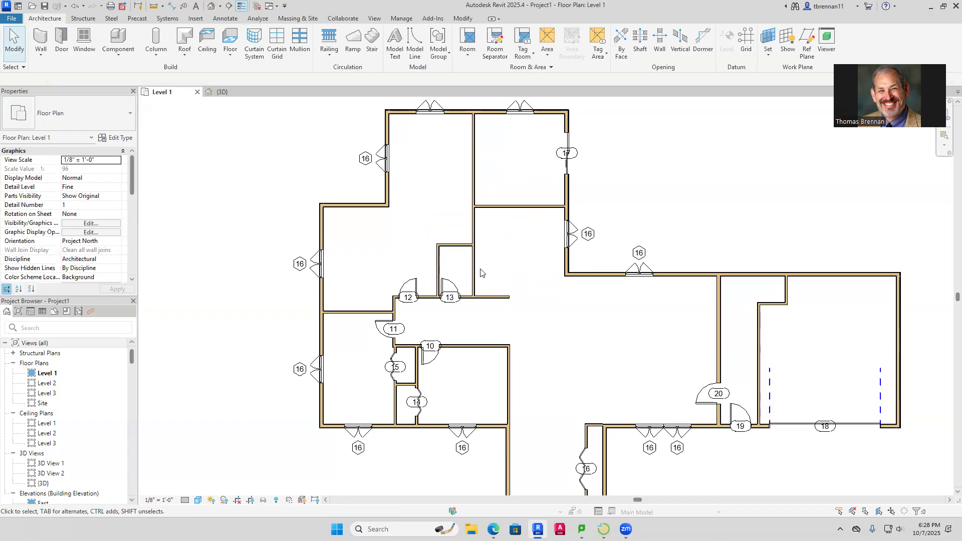
click(479, 269)
Nudge the long interior wall right until it reaches the closet wall end and the warning clears
key(Right)
key(Right)
key(Right)
key(Right)
key(Right)
key(Right)
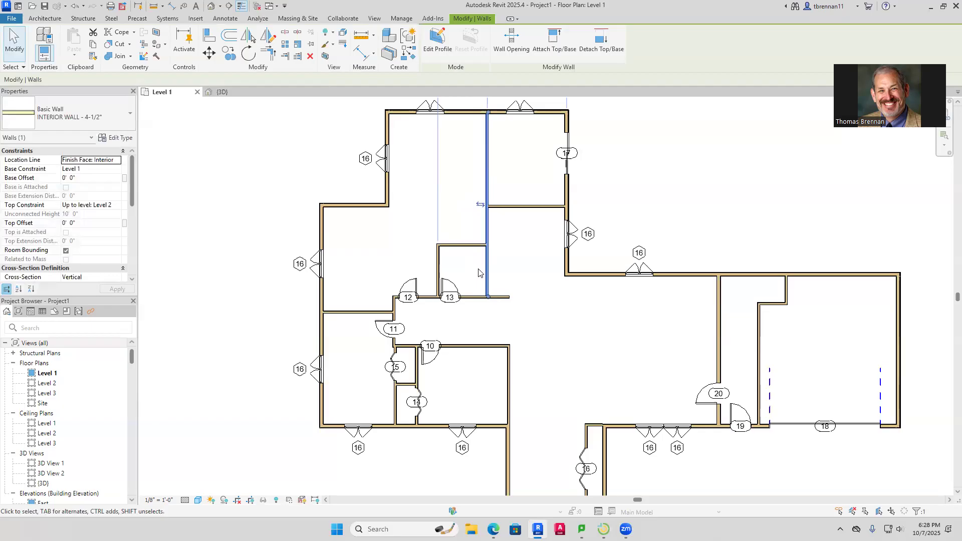
key(Right)
key(Right)
key(Right)
key(Right)
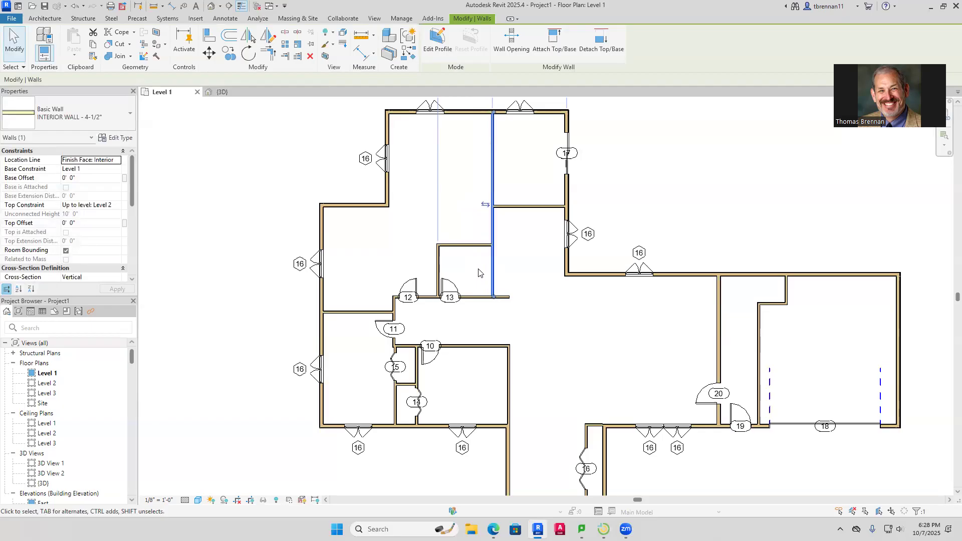
key(Right)
key(Right)
key(Right)
key(Right)
key(Right)
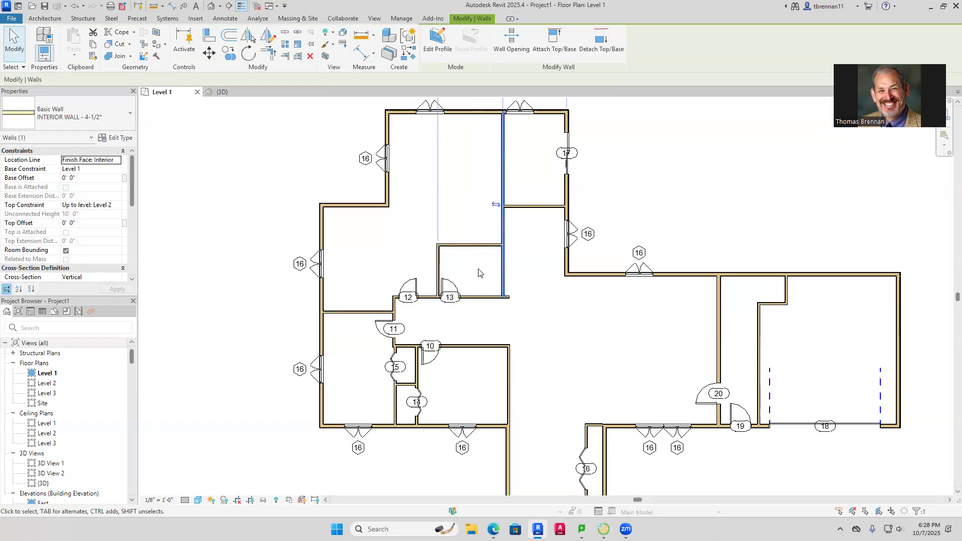
key(Right)
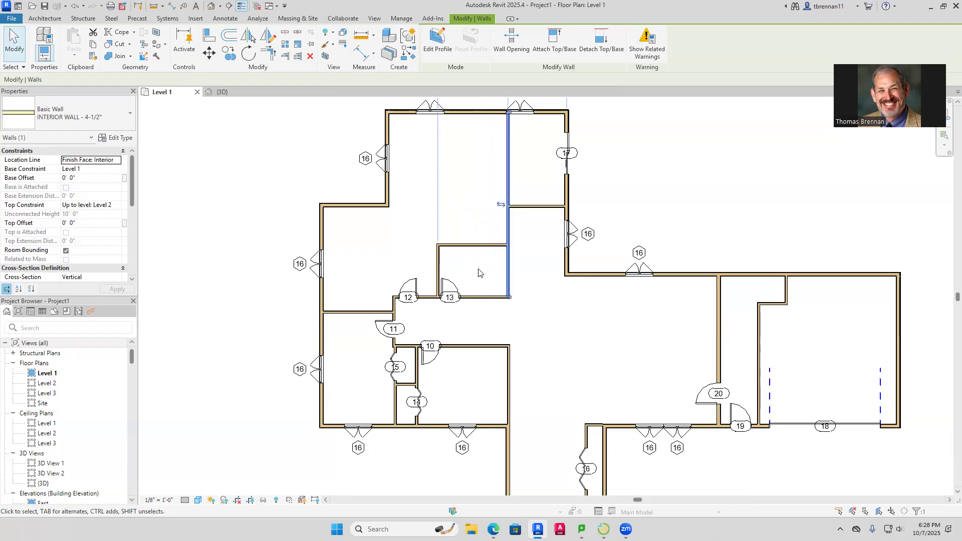
click(549, 282)
Slide the top-wall casement window to the right
middle_drag(547, 243, 519, 364)
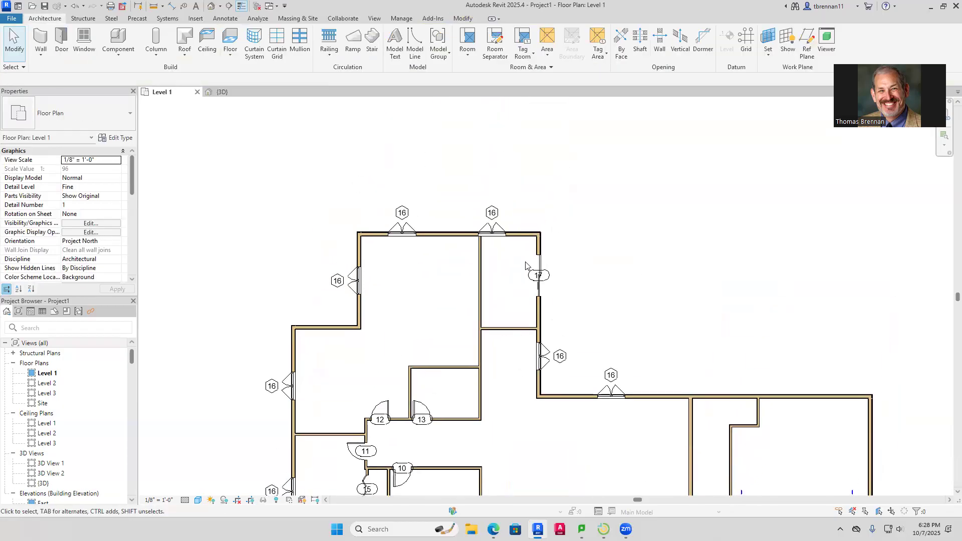
click(492, 232)
drag(502, 231, 522, 229)
click(595, 266)
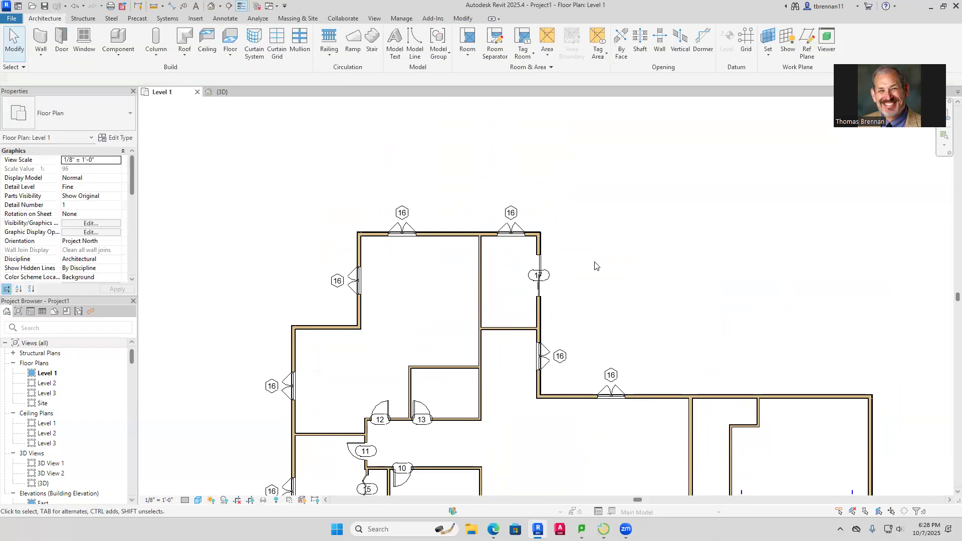
scroll(491, 361, down, 2)
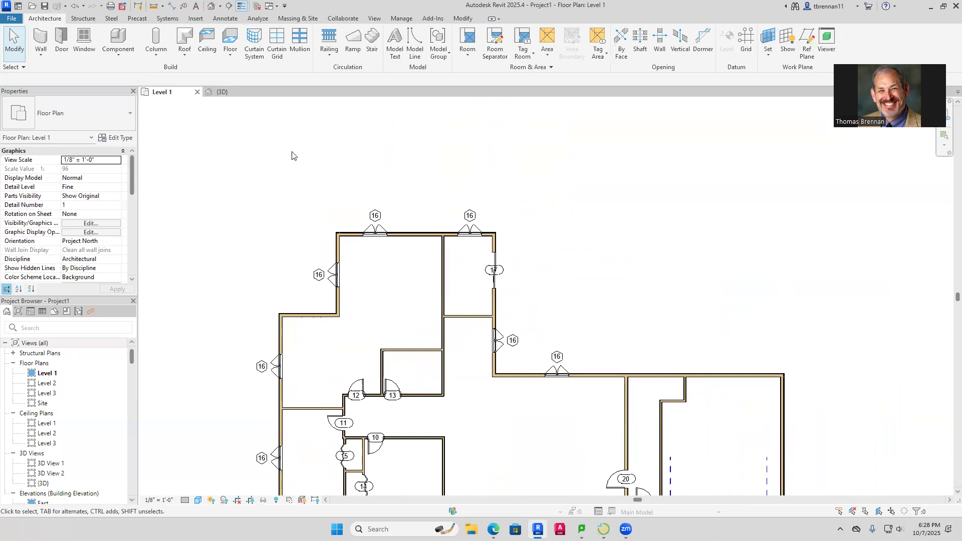
Review the existing door types in the Door tool, then cancel placement
click(61, 49)
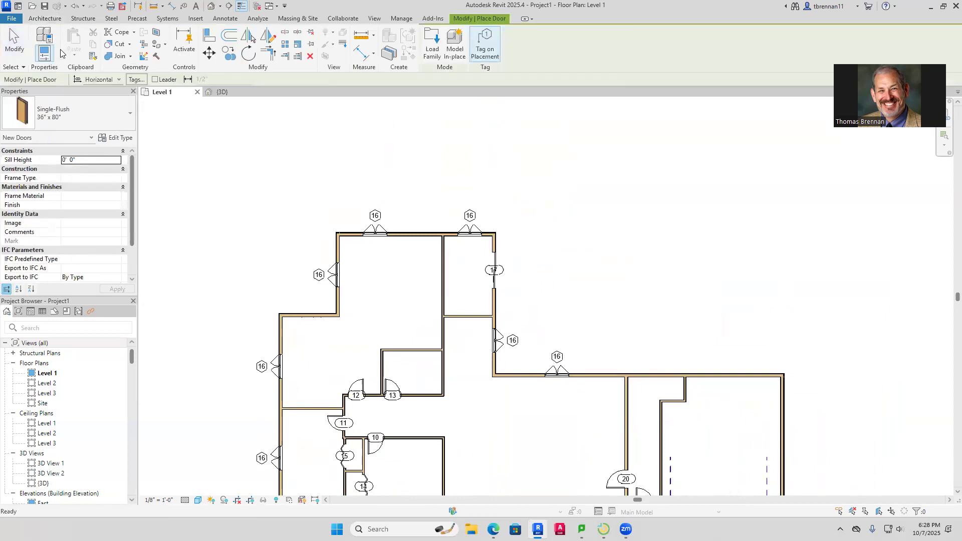
click(132, 113)
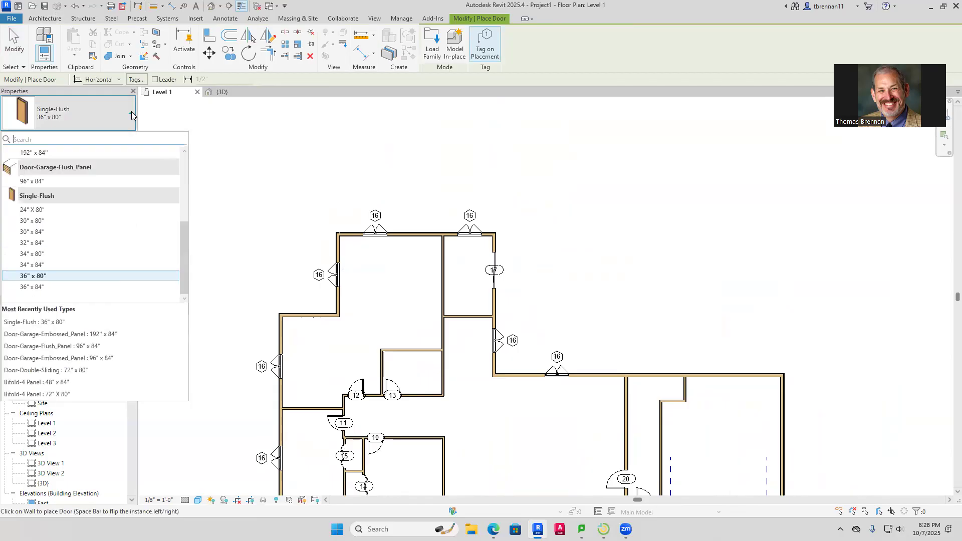
drag(185, 256, 184, 193)
key(Escape)
key(Escape)
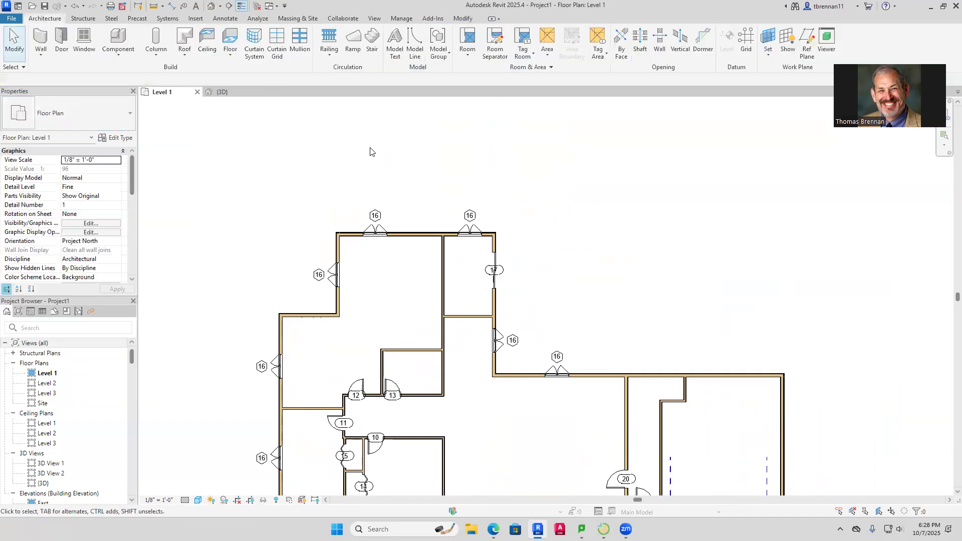
Search the Autodesk online family library for 'glass door'
click(199, 20)
click(431, 44)
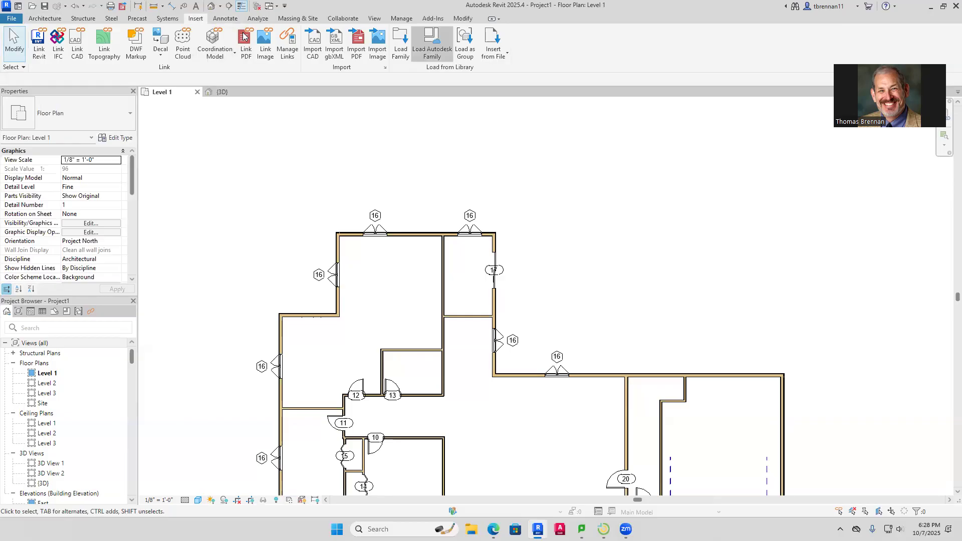
drag(225, 56, 204, 56)
click(204, 56)
key(Delete)
key(Delete)
key(Delete)
key(Delete)
key(Delete)
key(Delete)
text(glass do)
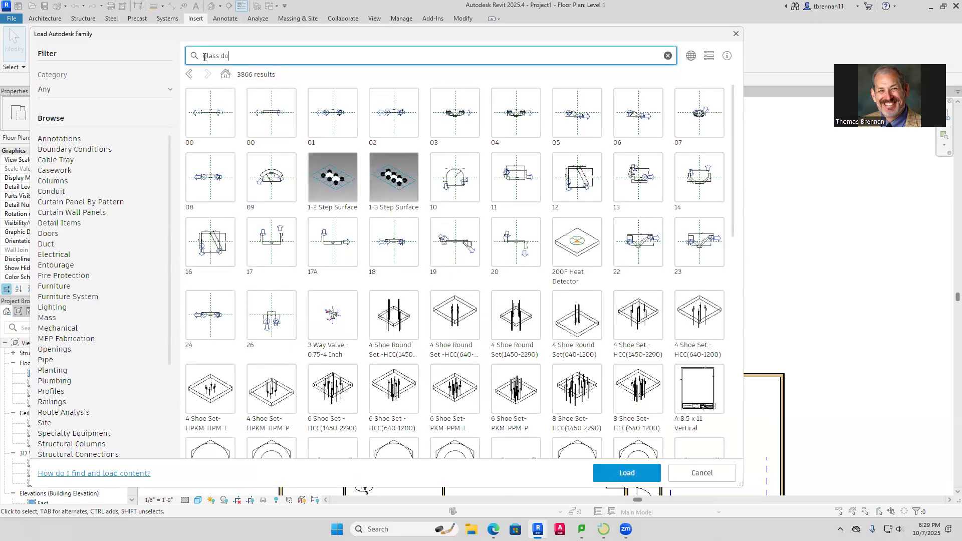
text(or)
key(Return)
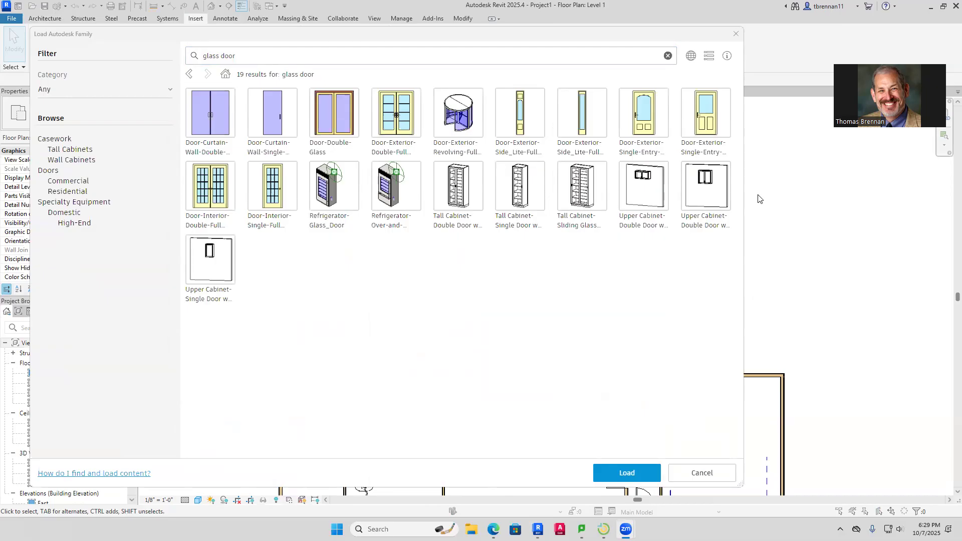
Load the Door-Interior-Single-Full-Glass family with its 36" x 80" type
click(275, 197)
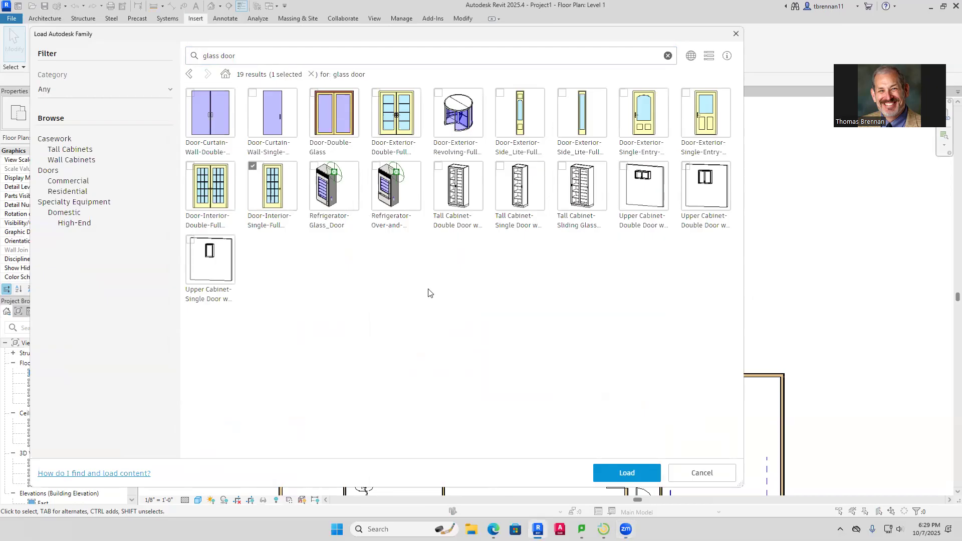
click(625, 474)
scroll(424, 270, down, 2)
click(401, 270)
key(Return)
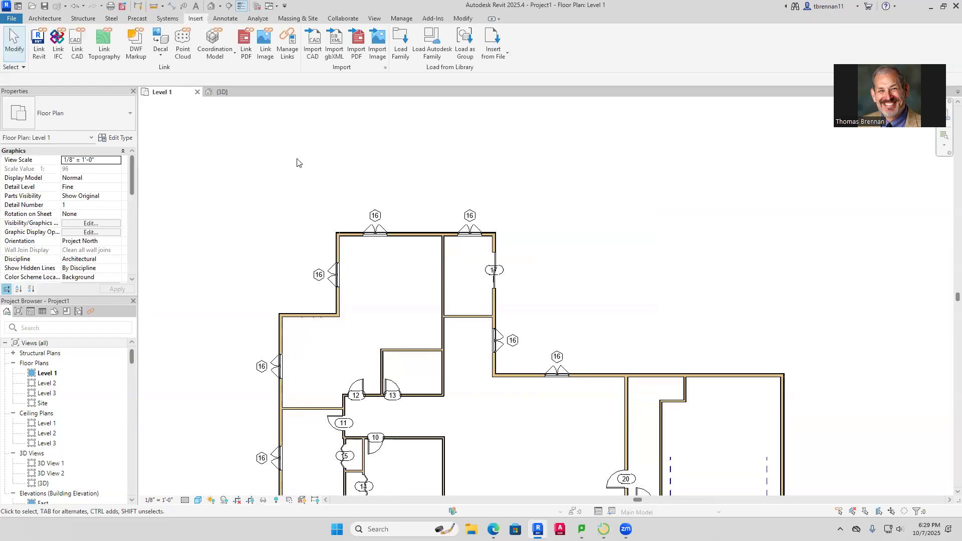
Place the 36" x 80" full-glass door, tagged 21, in the upper interior wall
click(32, 19)
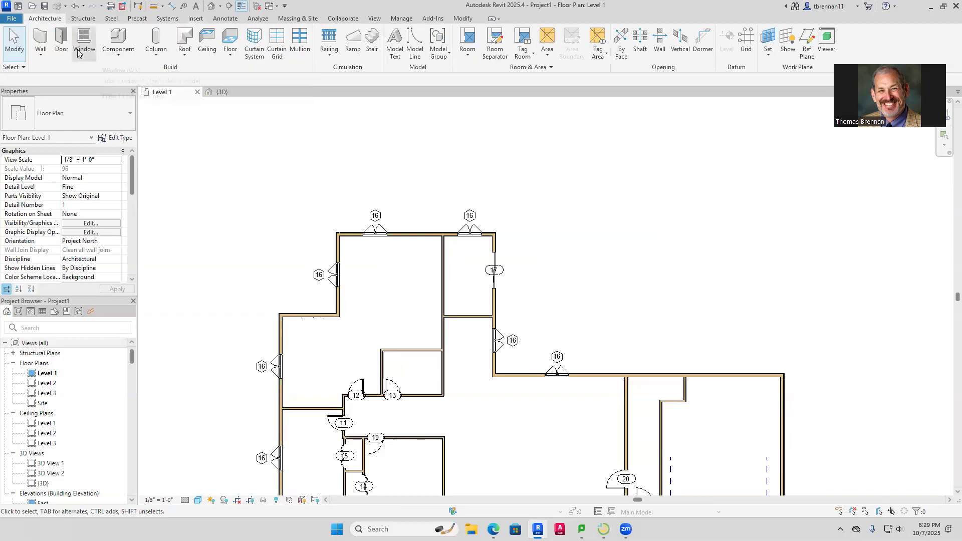
click(62, 44)
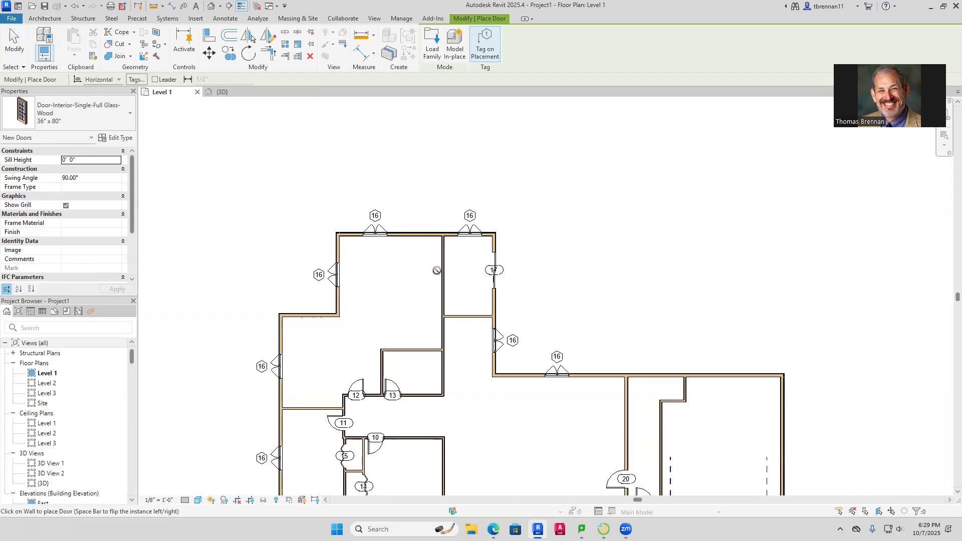
click(440, 271)
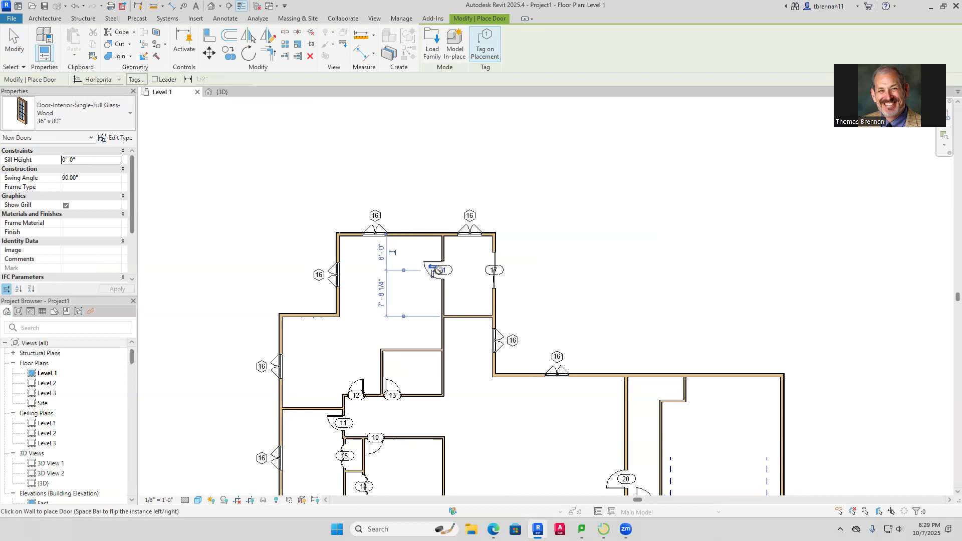
key(Escape)
key(Escape)
scroll(556, 260, down, 2)
middle_drag(556, 260, 455, 256)
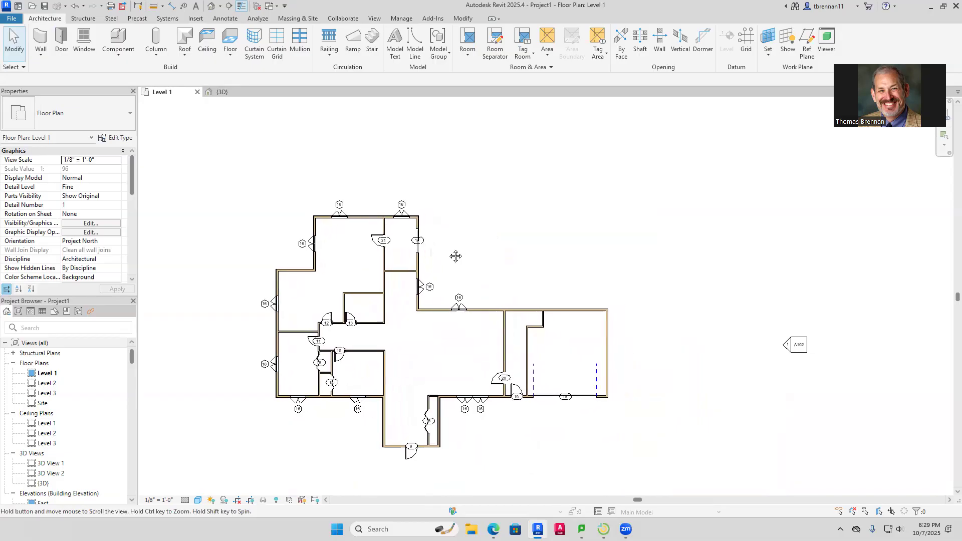
Shift the upper-right exterior wall right, then one foot back left
click(420, 262)
key(Right)
key(Right)
key(Right)
key(Right)
key(Right)
key(Right)
key(Right)
key(Right)
key(Right)
key(Right)
key(Right)
key(Right)
key(Right)
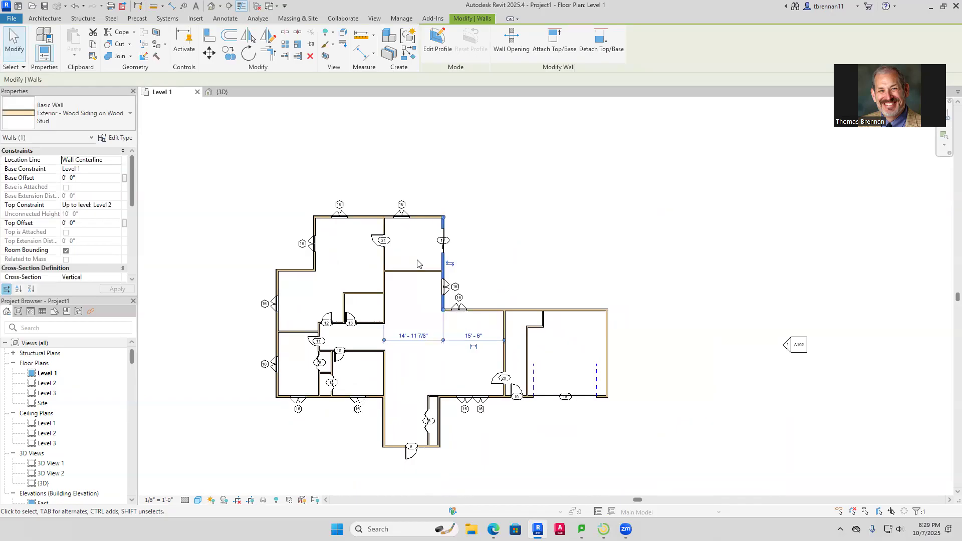
key(Left)
key(Left)
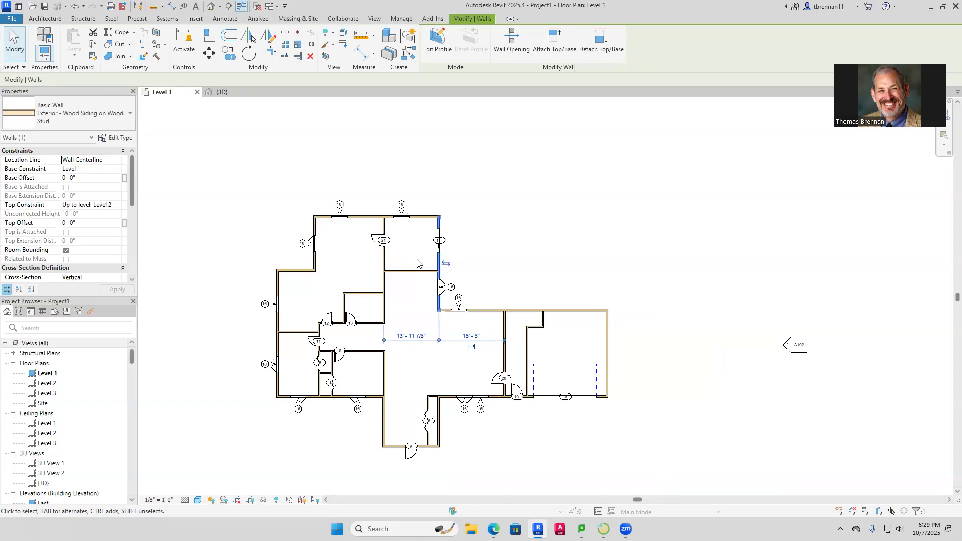
key(Escape)
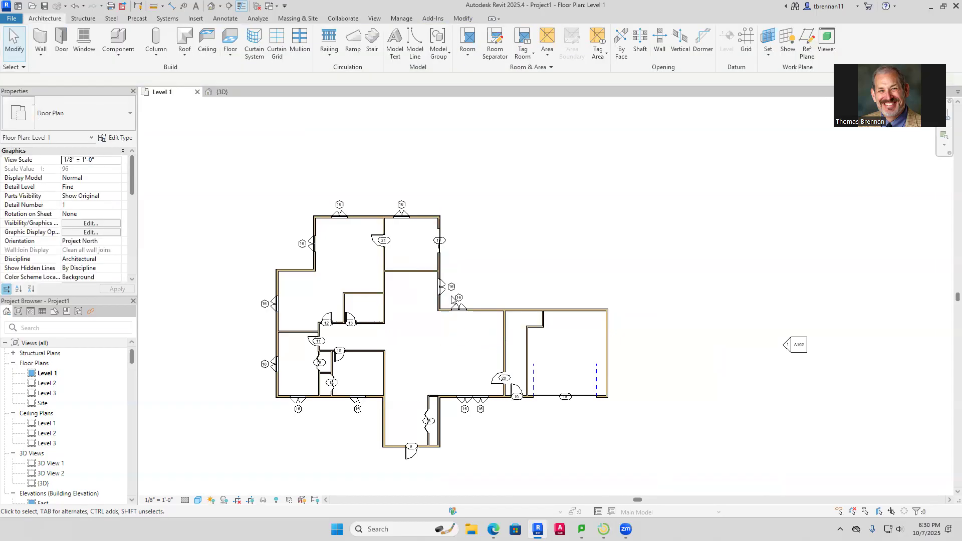
Move the upper-left exterior wall and its window about 1'-8" outward to the left
scroll(453, 298, up, 3)
scroll(399, 298, down, 3)
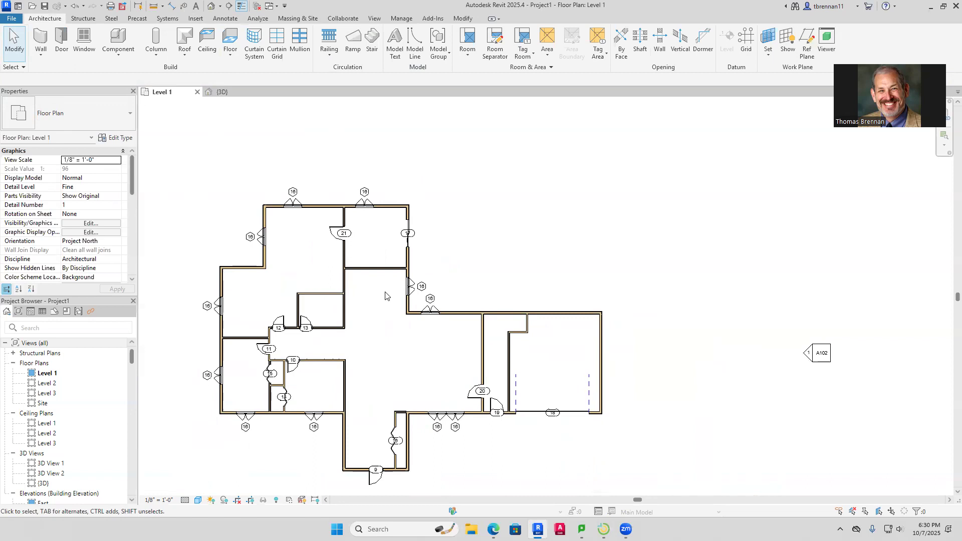
click(265, 217)
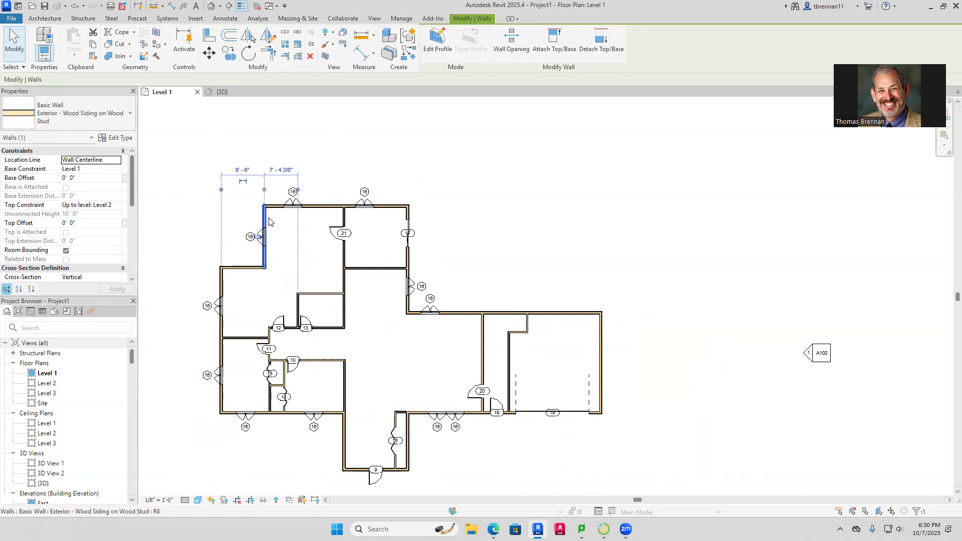
key(Left)
key(Left)
key(Left)
key(Left)
key(Left)
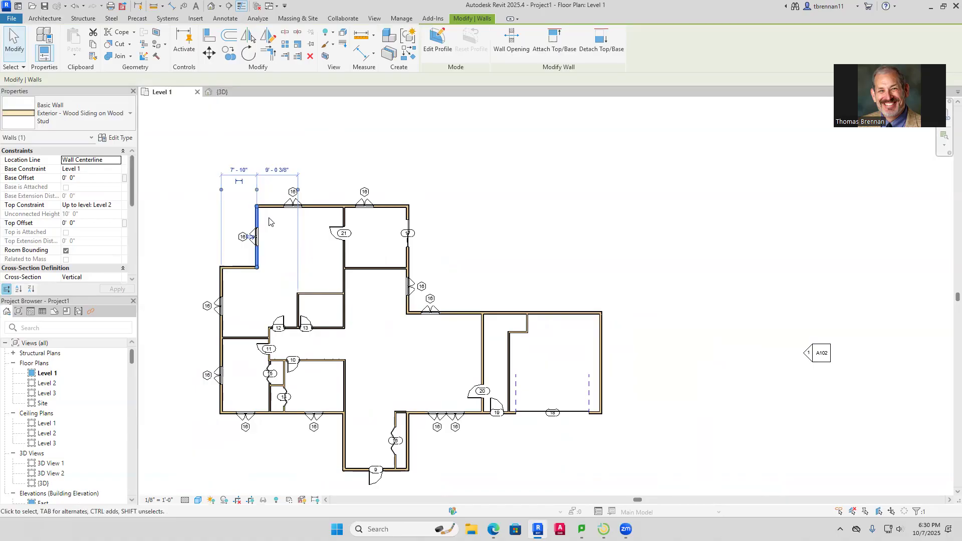
key(Escape)
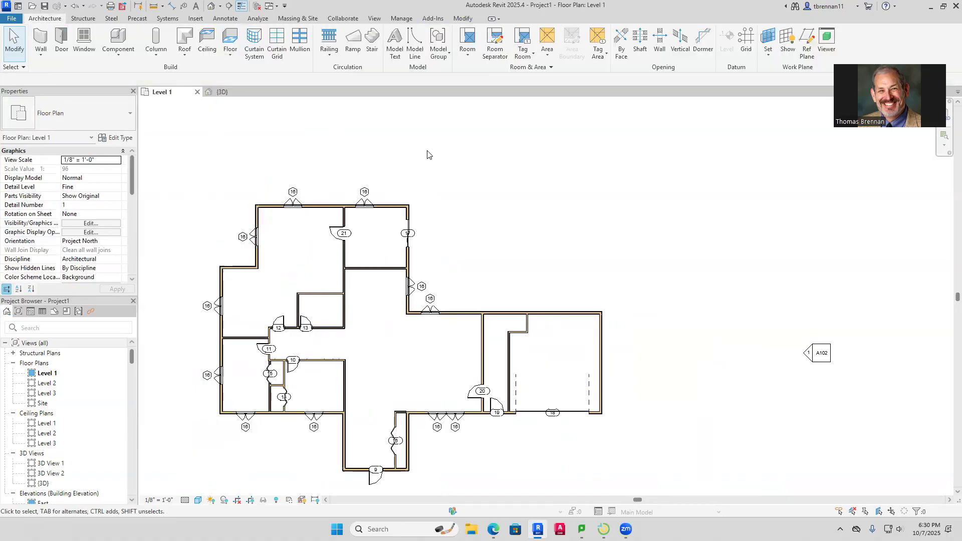
Switch to LanSchool and open one student's screen showing their Revit ranch 3D view
click(598, 481)
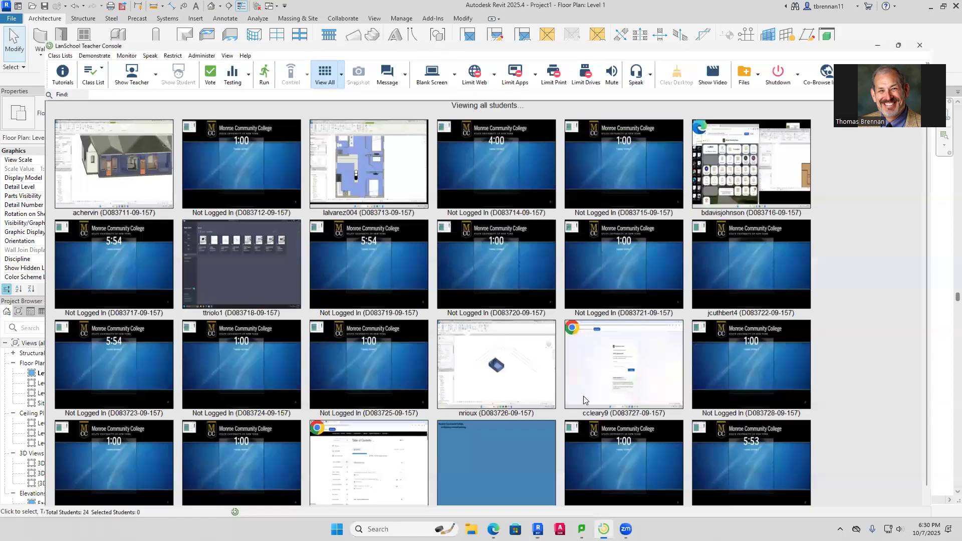
mouse_move(584, 396)
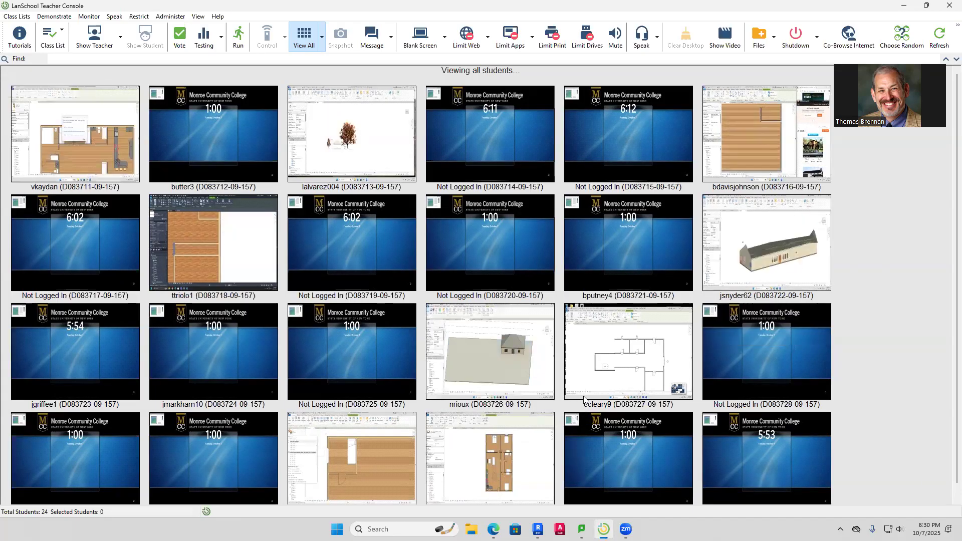
scroll(584, 398, down, 1)
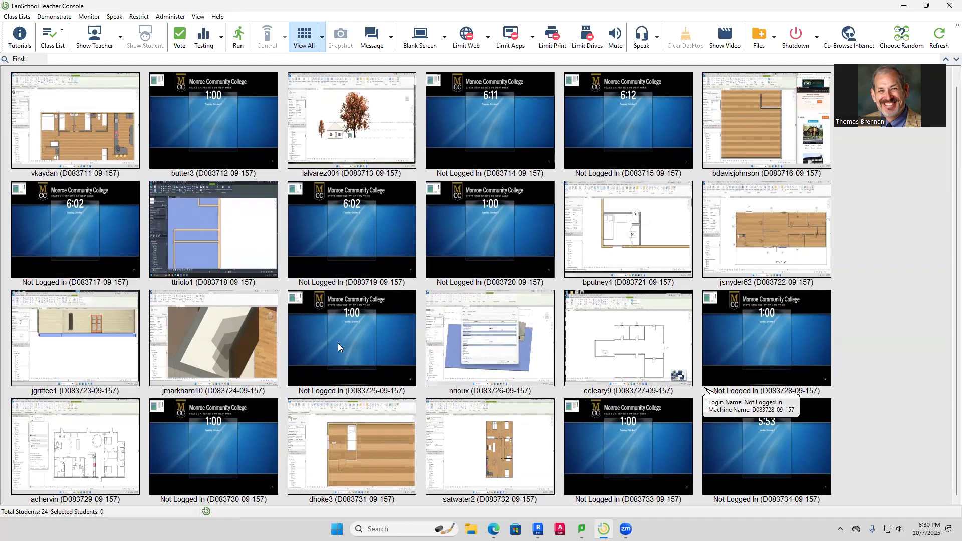
double_click(66, 352)
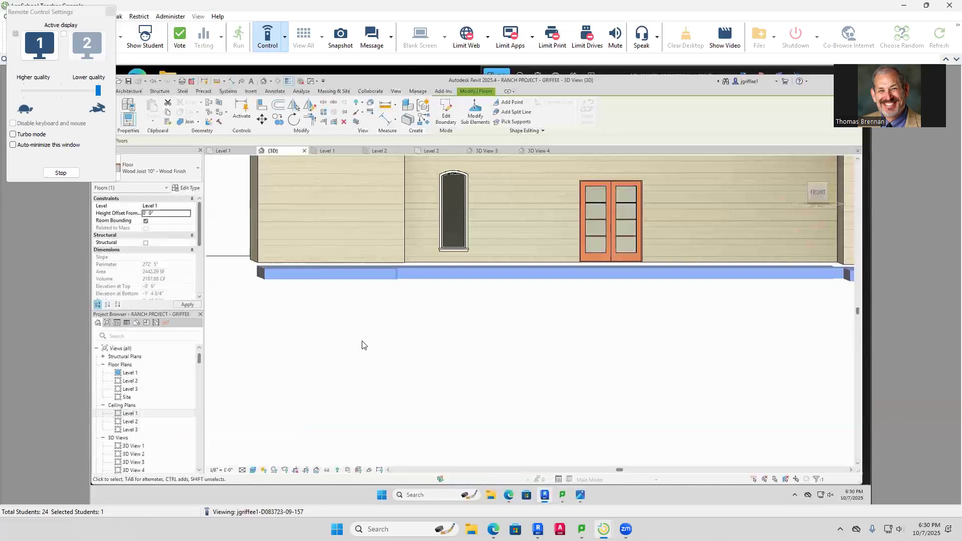
Take remote control of the student's computer, then switch back to view-only
click(284, 37)
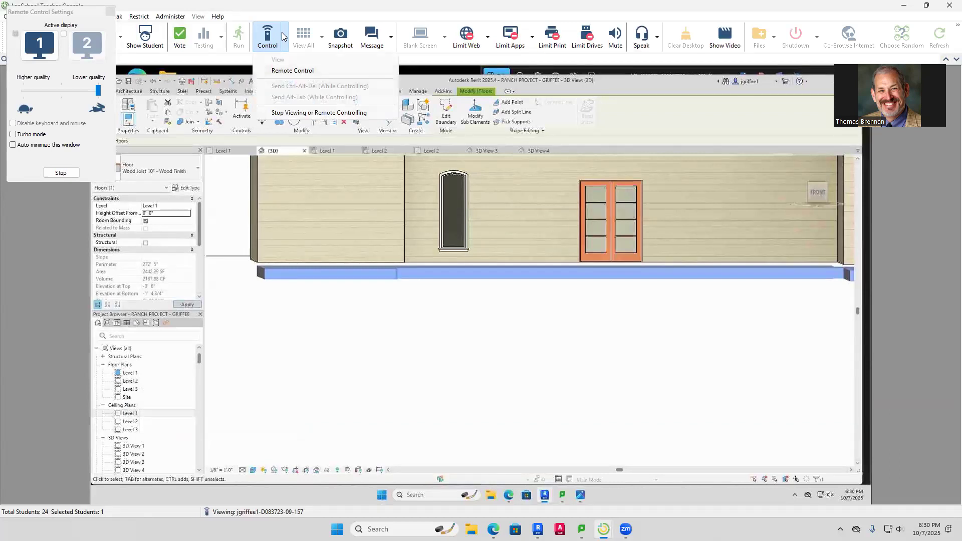
click(292, 70)
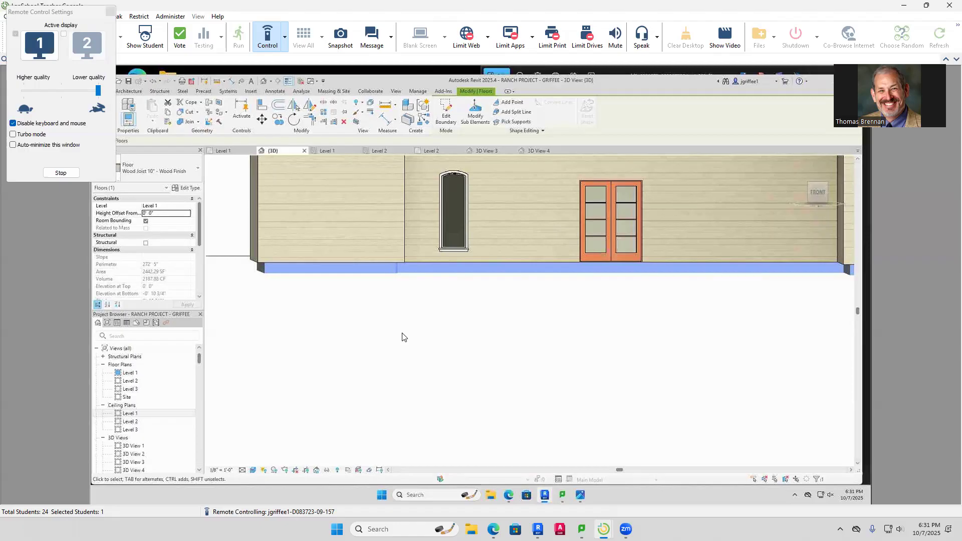
click(283, 39)
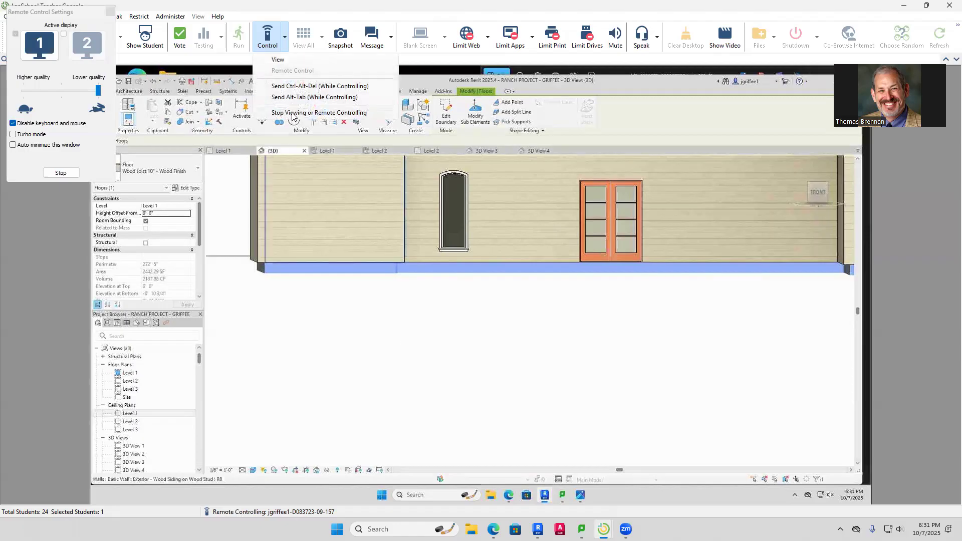
click(278, 59)
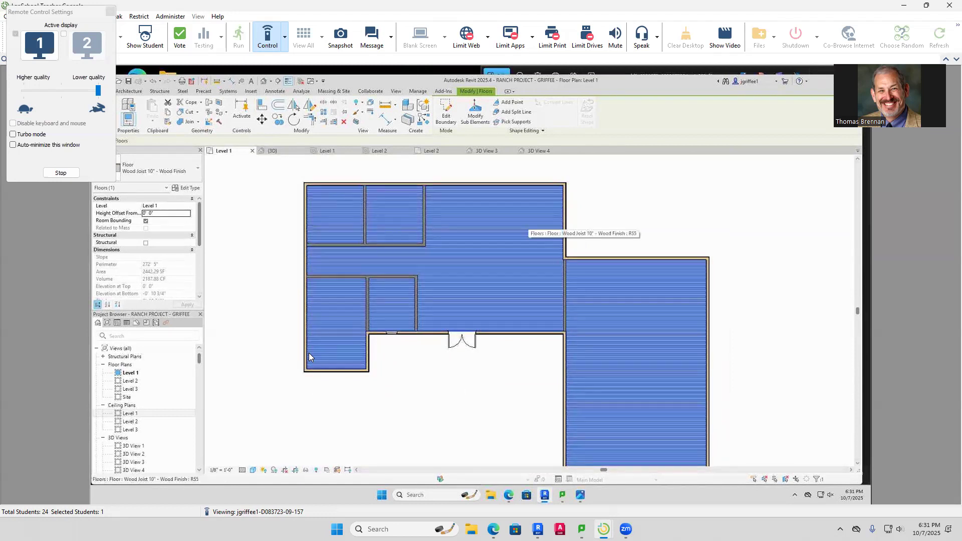
Edit the student's floor boundary, moving its top line down to the wall face
double_click(308, 357)
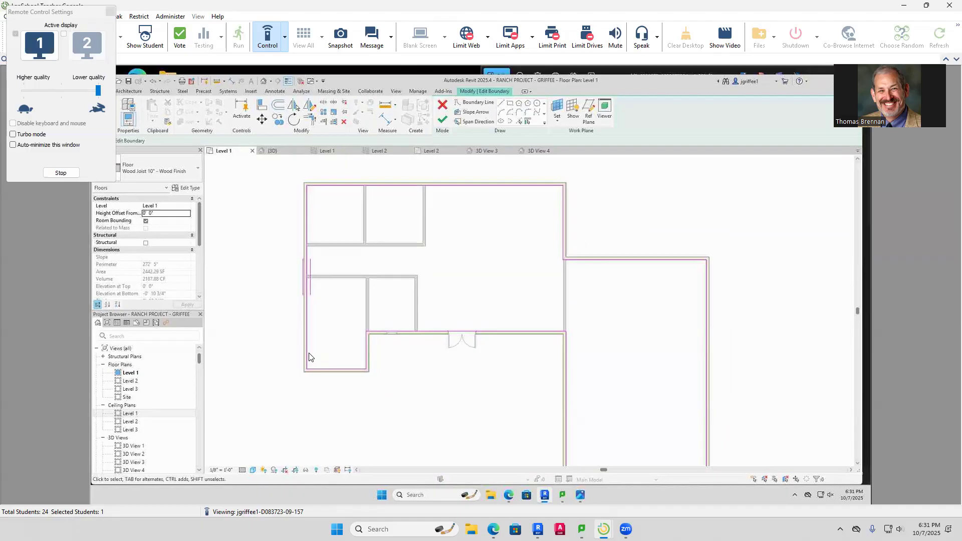
scroll(309, 357, up, 6)
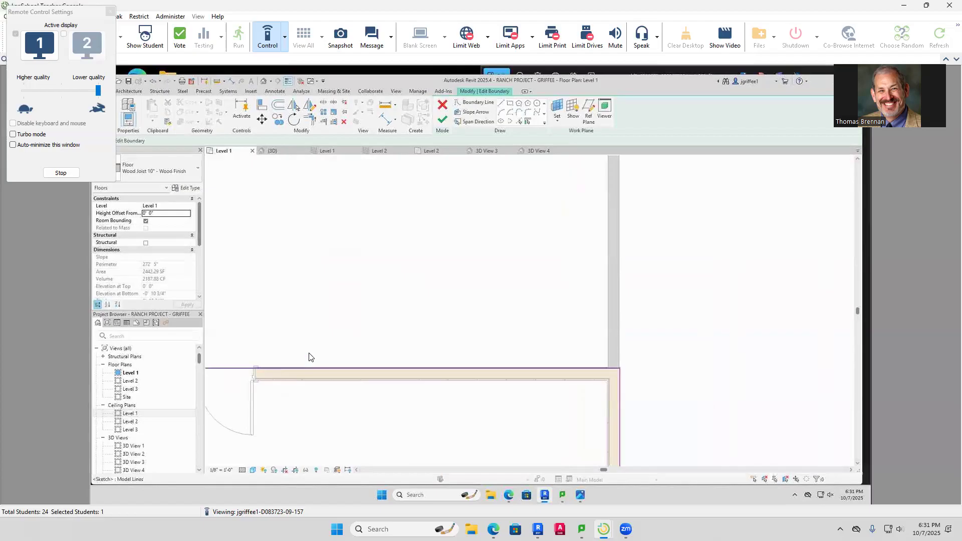
drag(545, 368, 547, 380)
scroll(541, 381, up, 5)
scroll(541, 381, down, 4)
middle_drag(309, 354, 487, 340)
scroll(408, 370, up, 1)
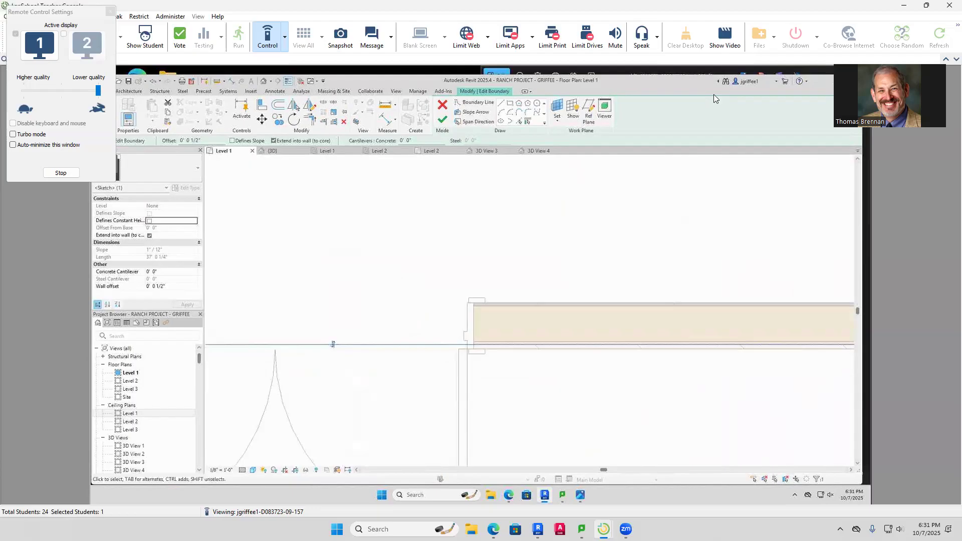
click(285, 37)
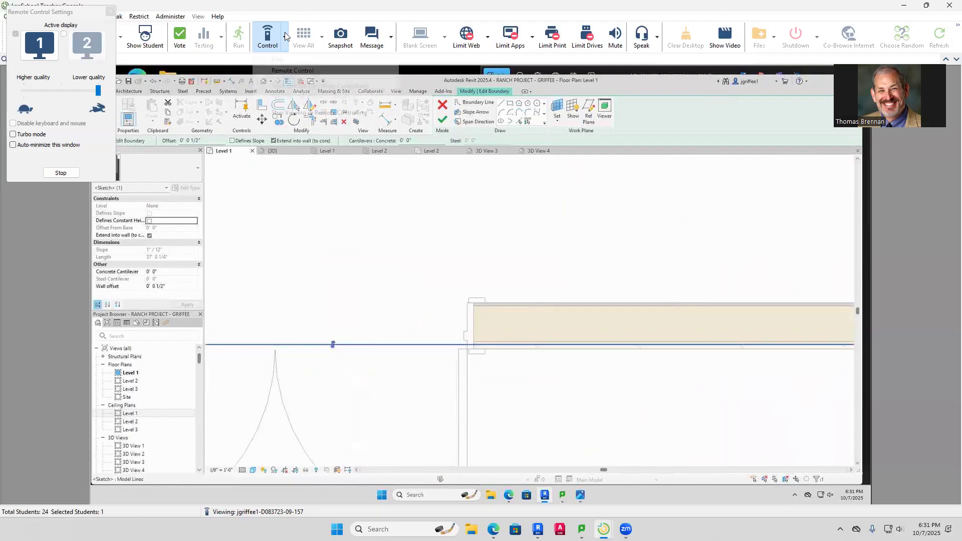
Close the student view and bring the Revit Level 1 floor plan window forward
click(296, 113)
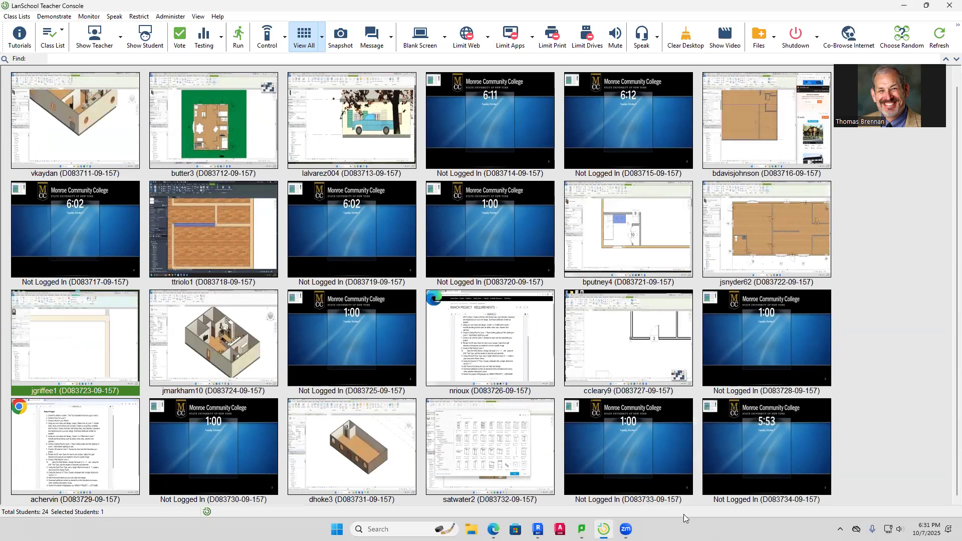
mouse_move(626, 529)
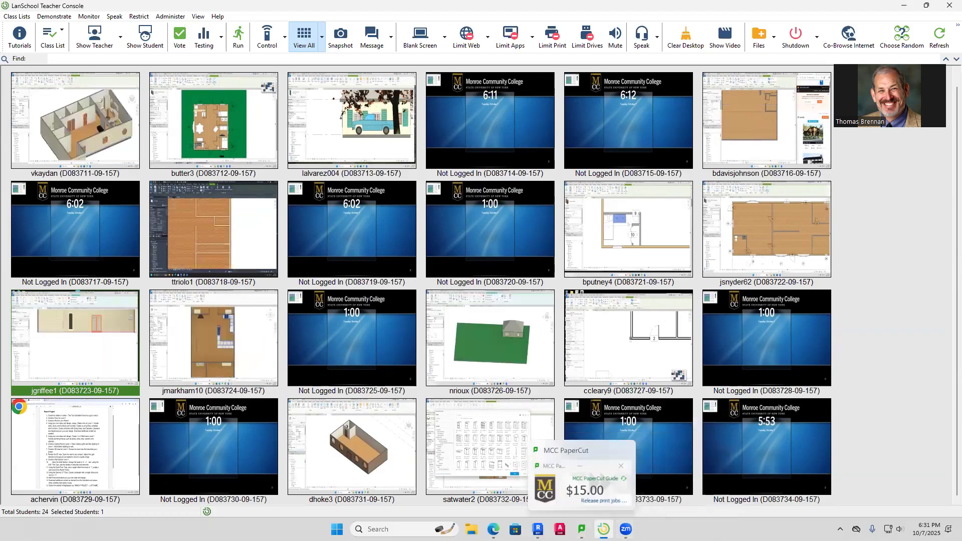
click(528, 480)
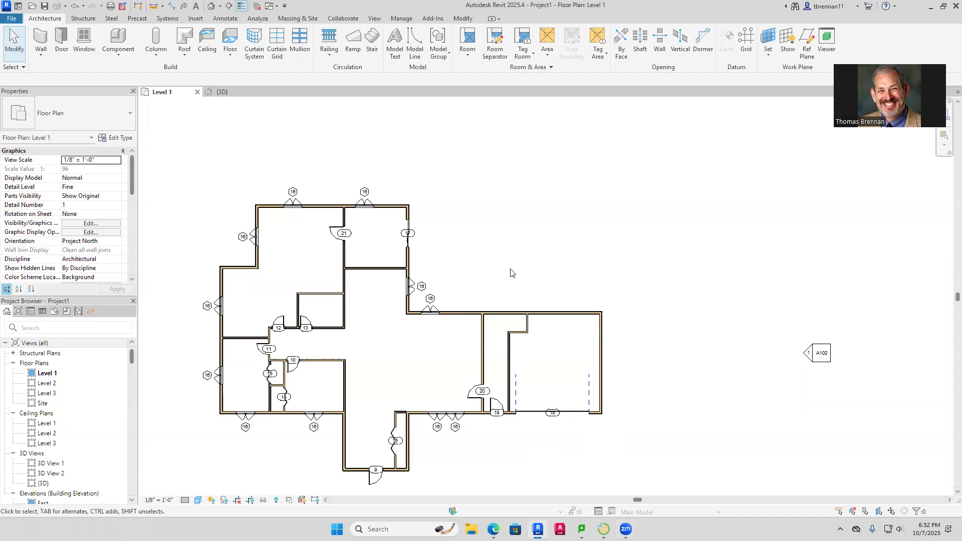
Draw a 4-1/2" interior wall about 8'-8" across above doors 12 and 13, turning down to the closet wall
middle_drag(514, 274, 554, 275)
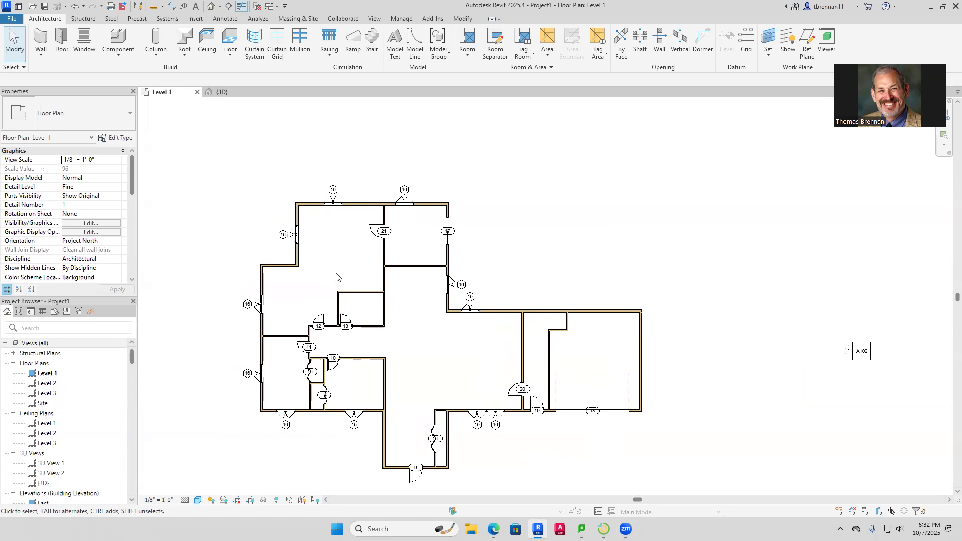
click(40, 39)
scroll(301, 267, up, 5)
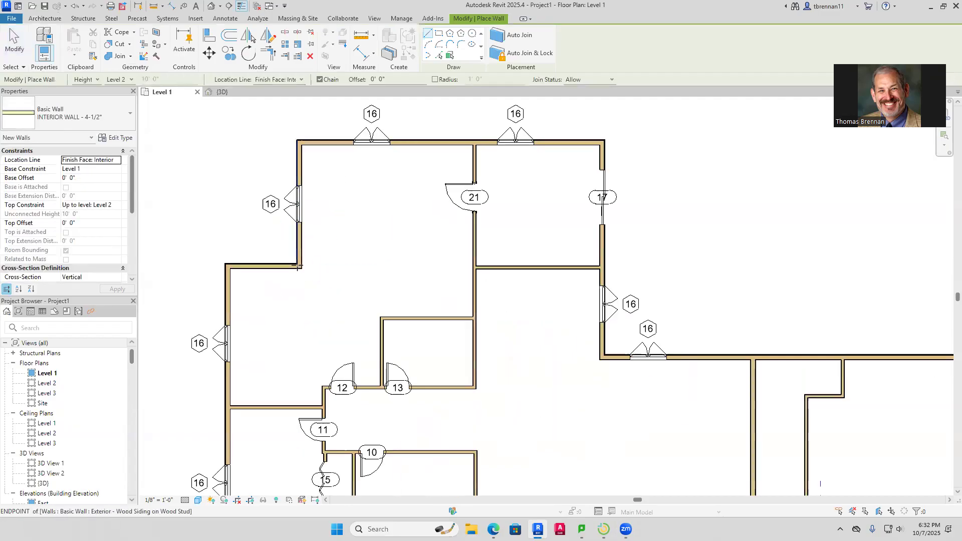
click(303, 269)
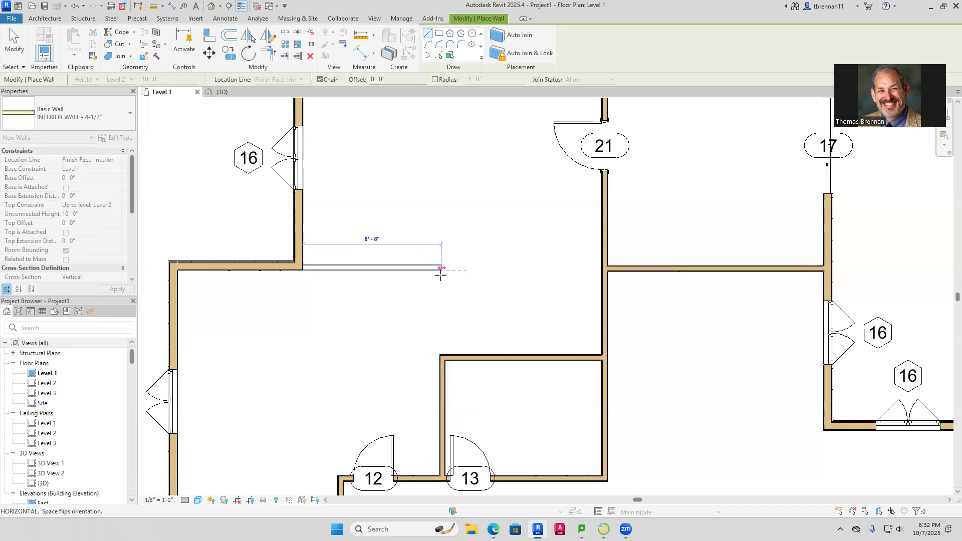
click(444, 271)
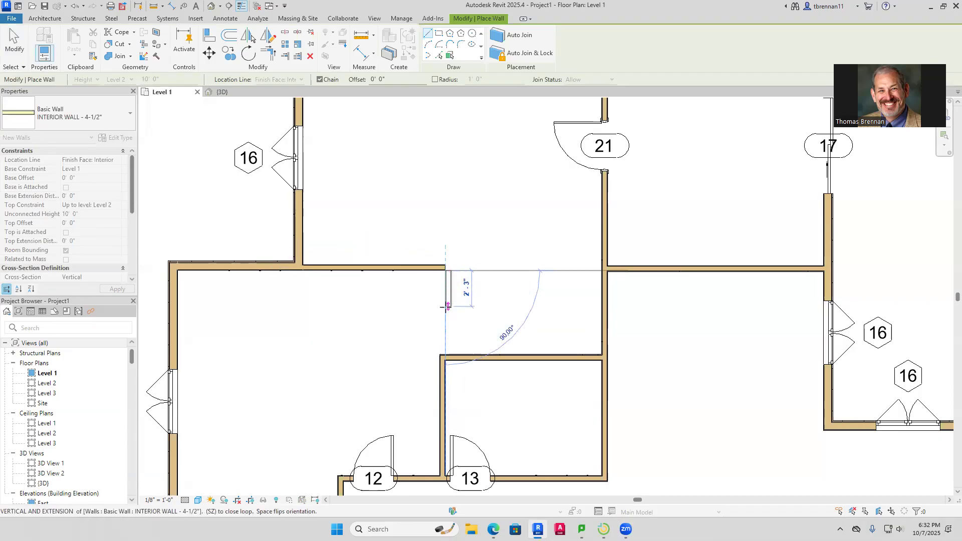
click(444, 356)
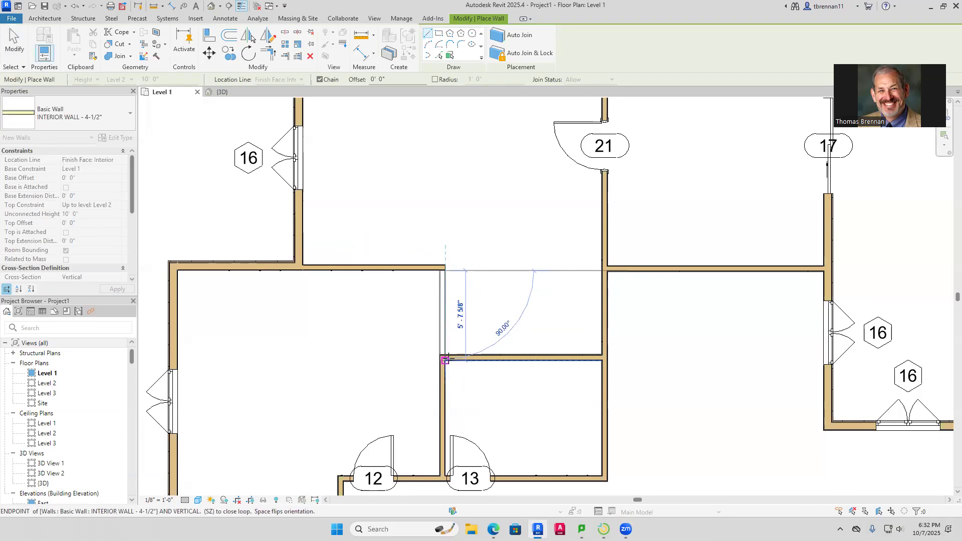
key(Escape)
key(Escape)
scroll(468, 324, down, 4)
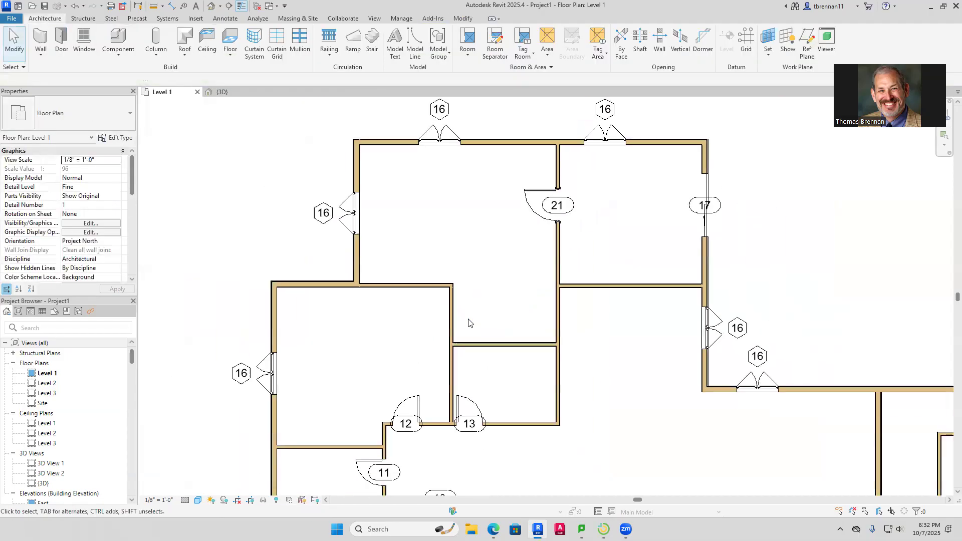
Slide door 13 to the right along its wall
middle_drag(434, 337, 377, 311)
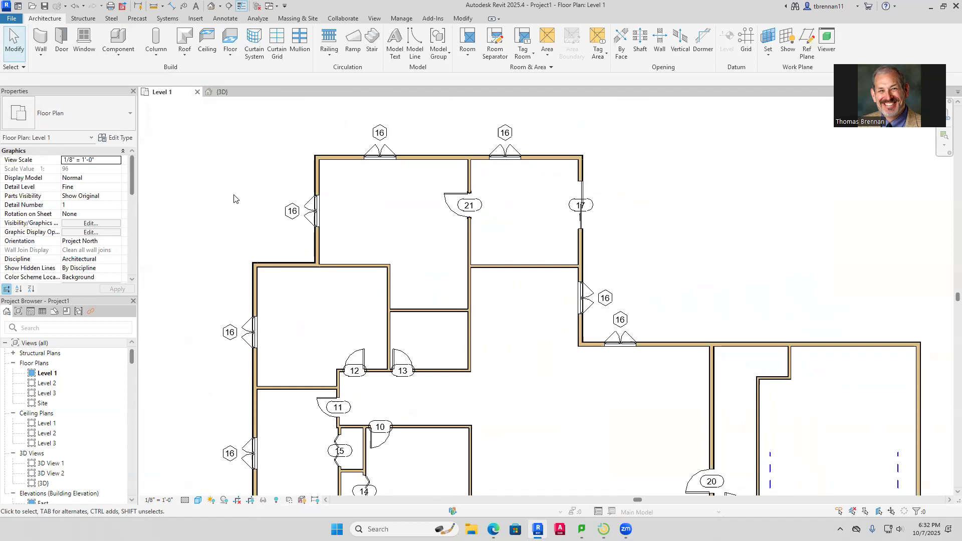
click(410, 360)
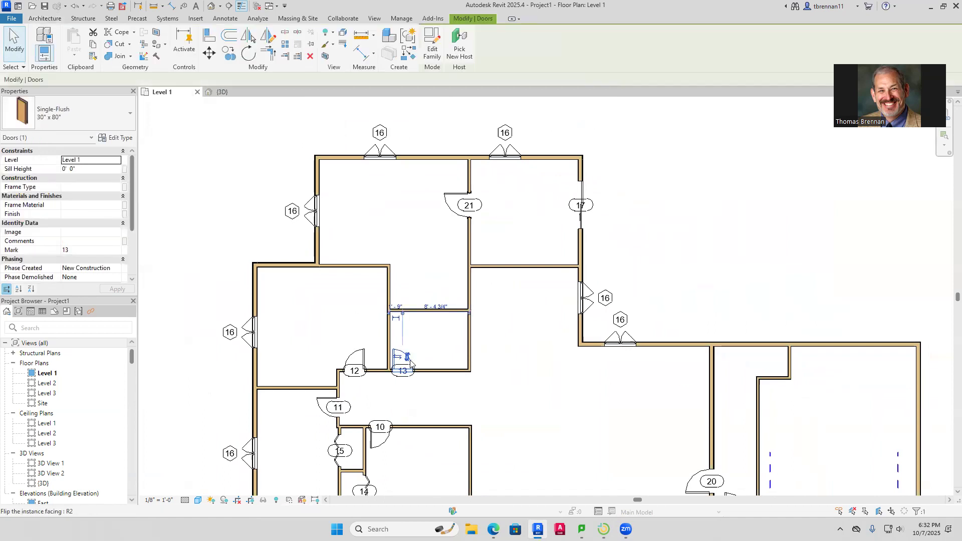
drag(412, 361, 437, 361)
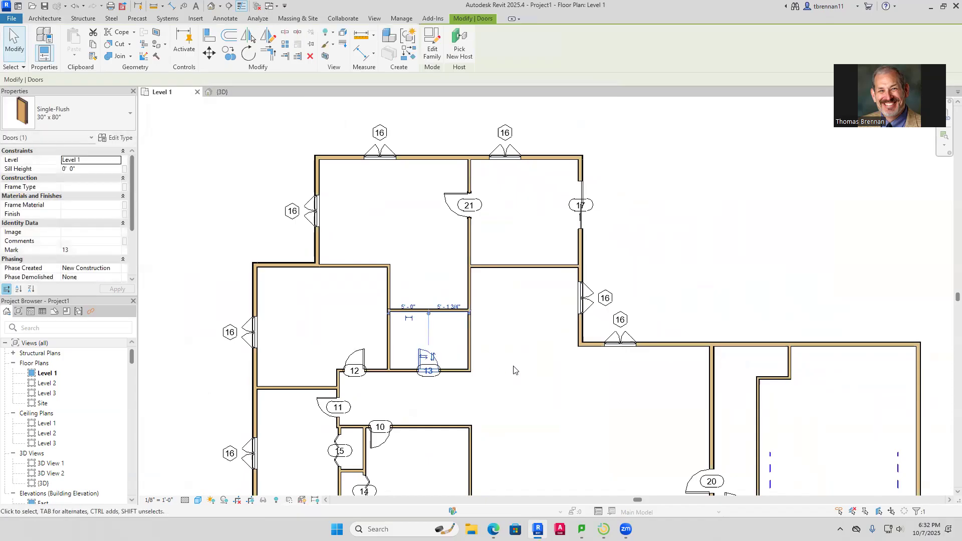
click(458, 304)
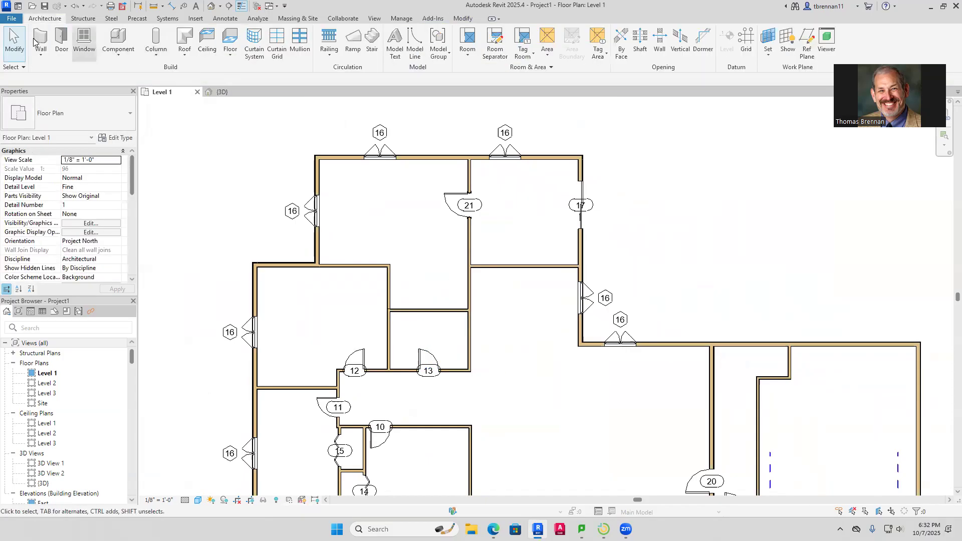
Place flipped glass door 22 in the new wall below the upper-left room
click(61, 40)
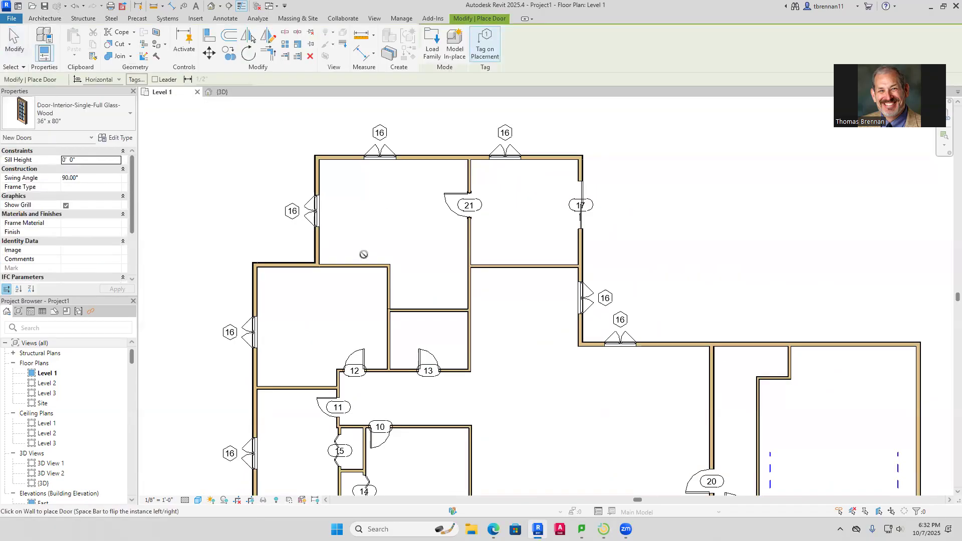
key(space)
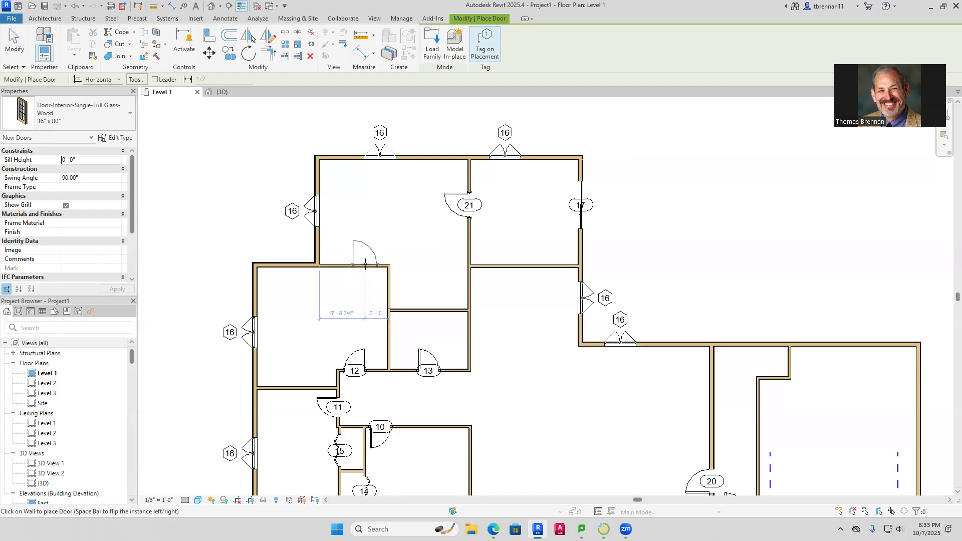
click(365, 264)
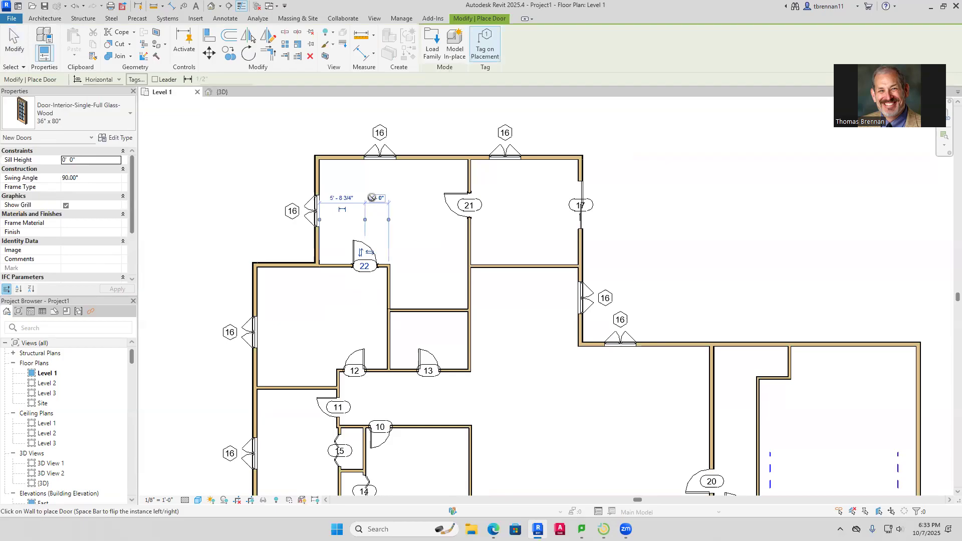
key(Escape)
key(Escape)
Move the upper-left window up to sit 3'-0" from the corner
click(317, 213)
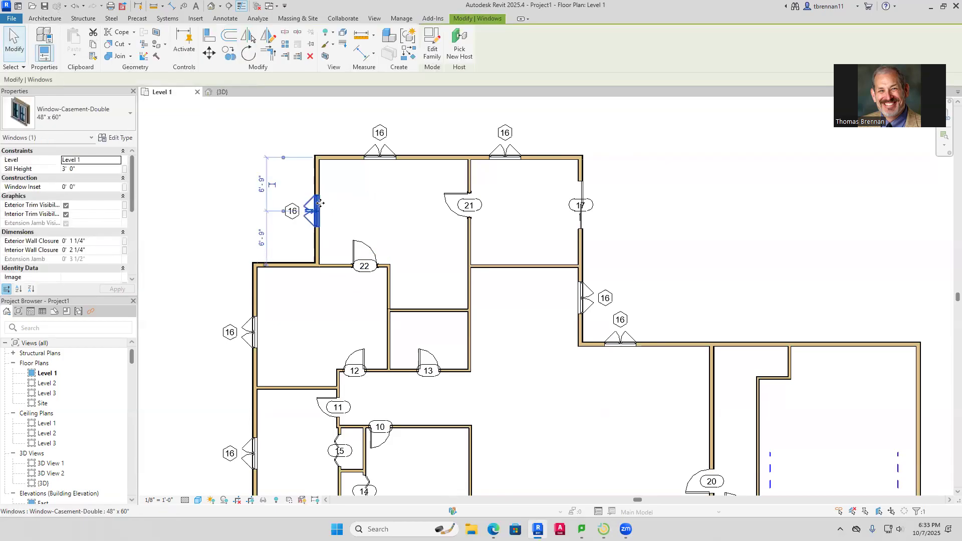
drag(320, 197, 325, 178)
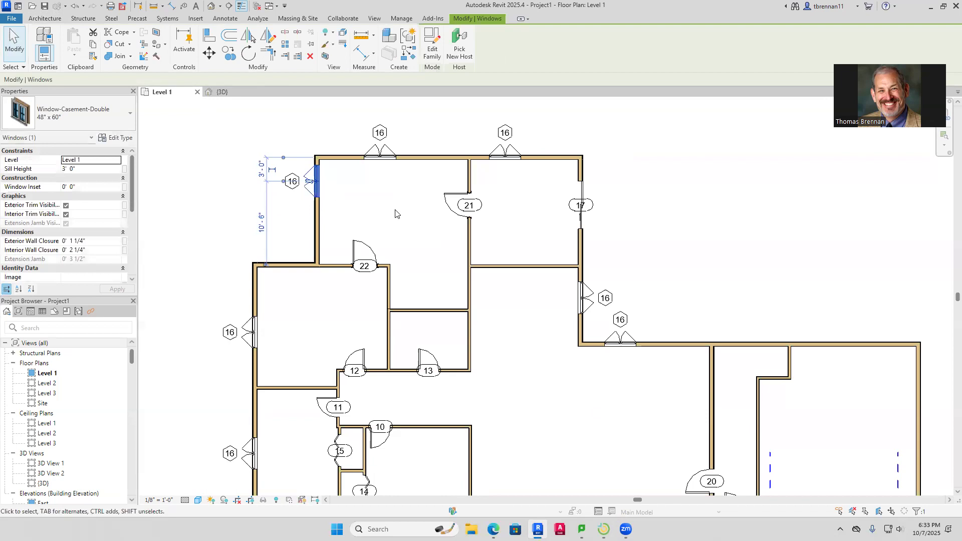
click(395, 214)
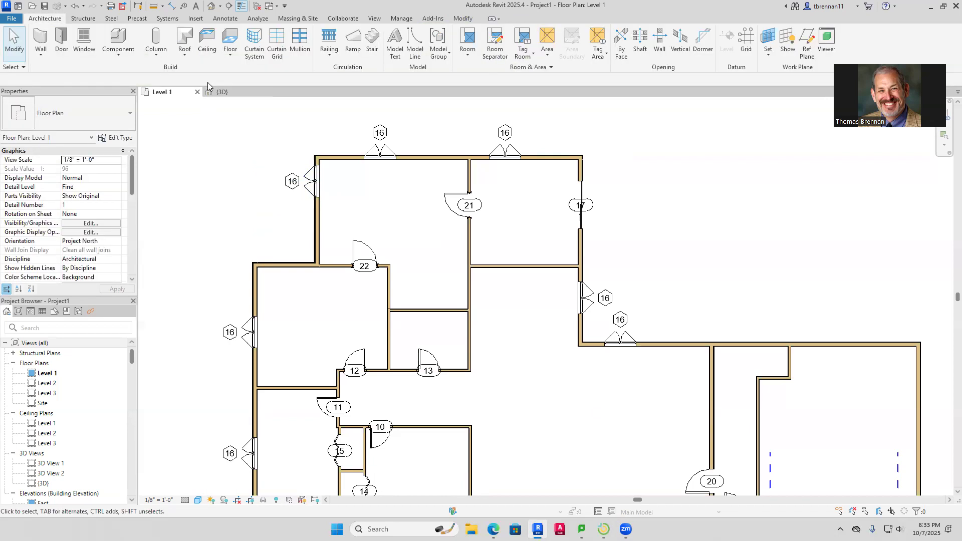
Draw closet walls from beside door 22 up and across to the left wall
click(40, 39)
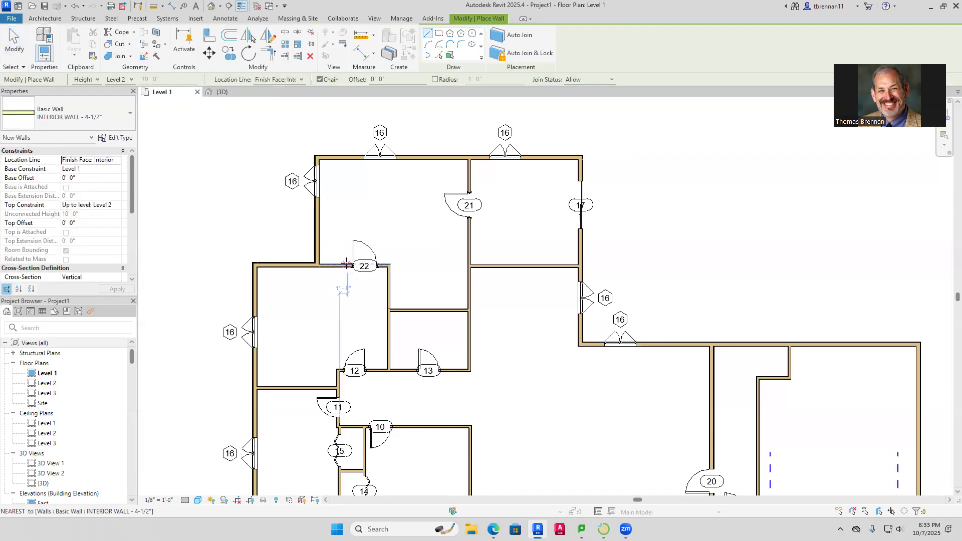
click(345, 264)
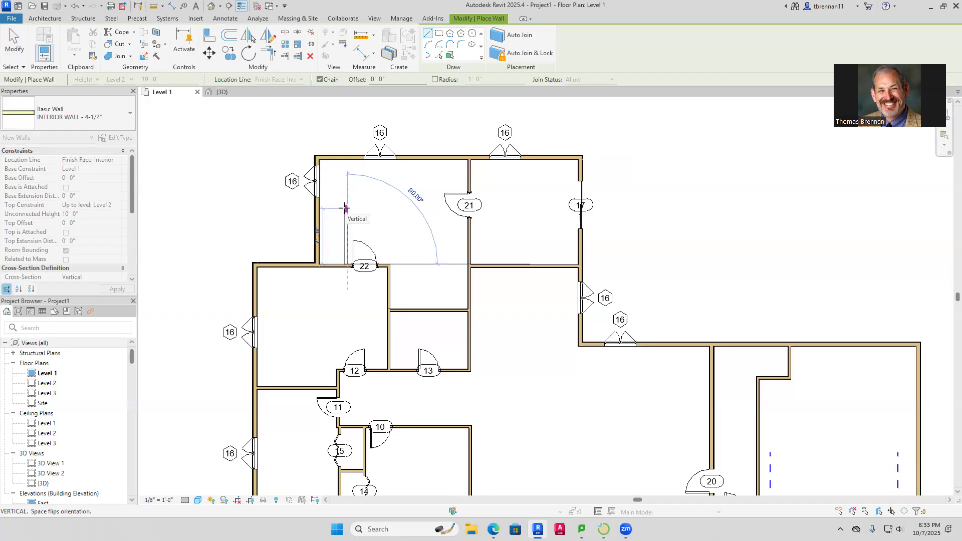
click(346, 208)
click(319, 210)
key(Escape)
key(Escape)
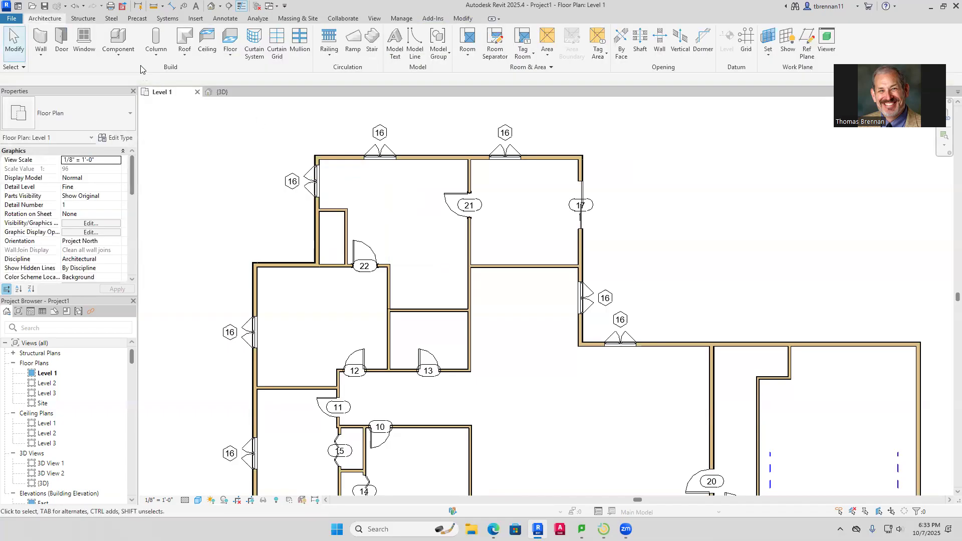
Place a Bifold-4 Panel 72" X 80" door, tagged 23, on the closet wall
click(65, 45)
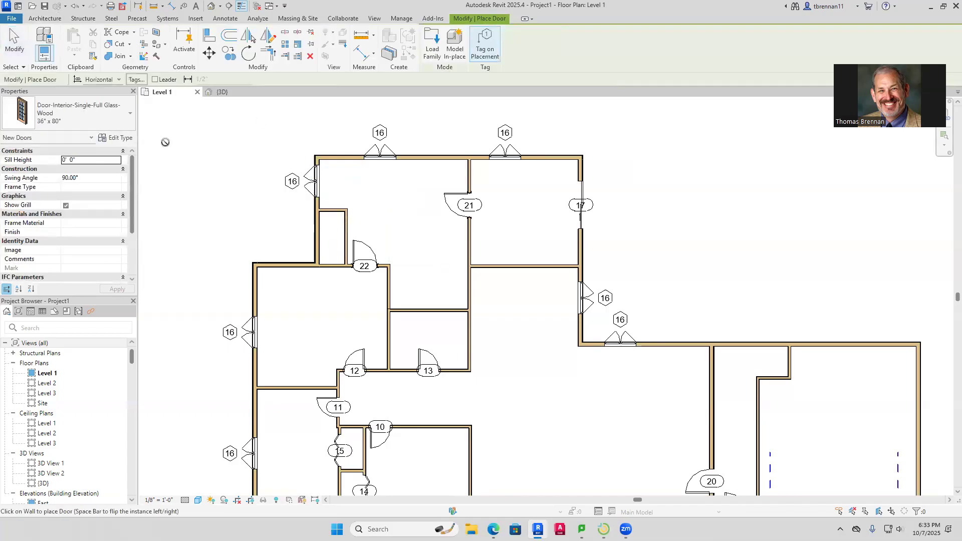
click(129, 116)
drag(184, 243, 189, 160)
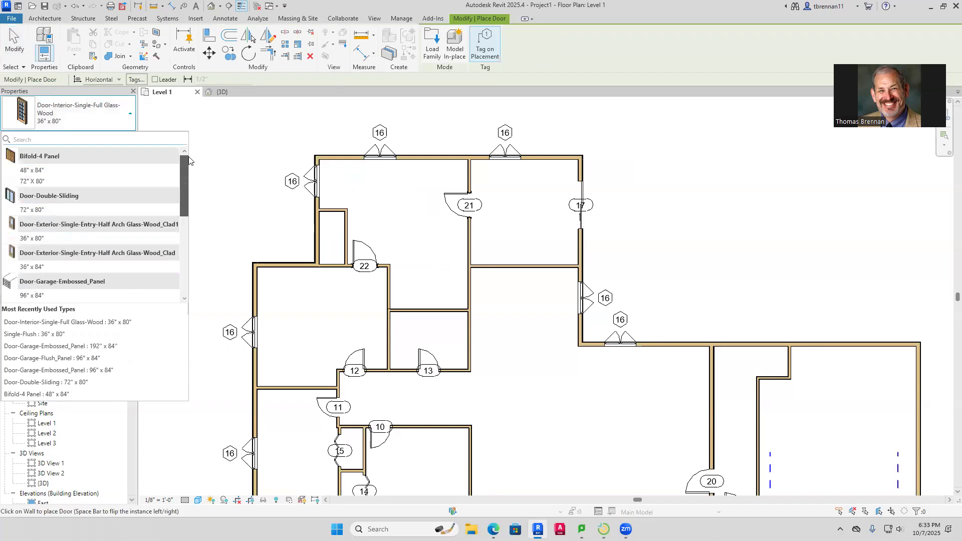
click(32, 180)
click(348, 236)
key(Escape)
Check the bifold door's position and nudge the closet's front wall left twice
scroll(390, 247, up, 2)
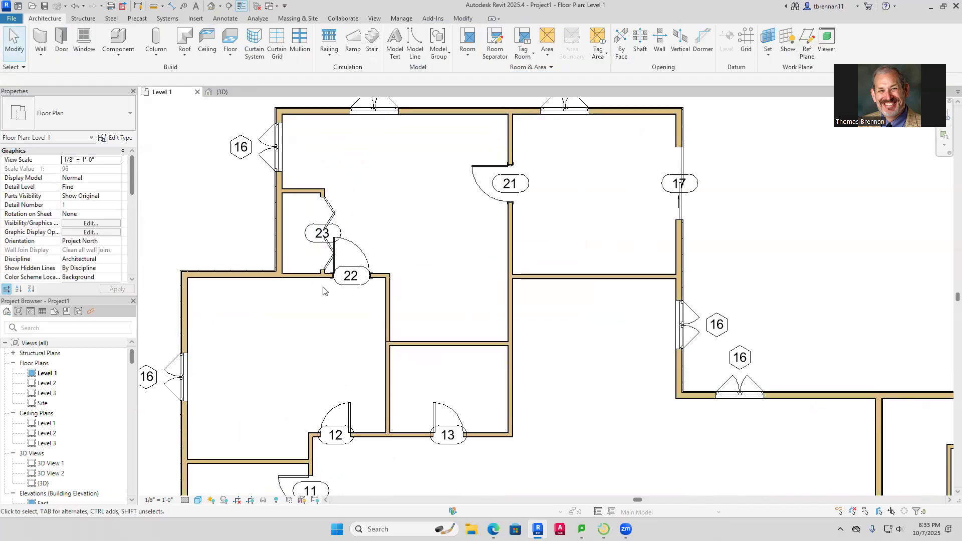
scroll(326, 269, up, 2)
click(320, 269)
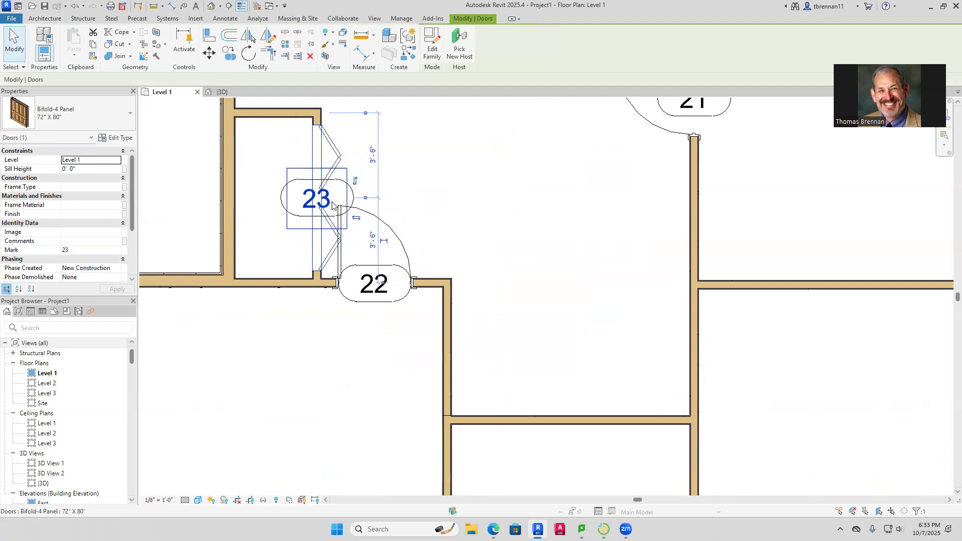
key(Escape)
scroll(321, 129, up, 2)
click(321, 124)
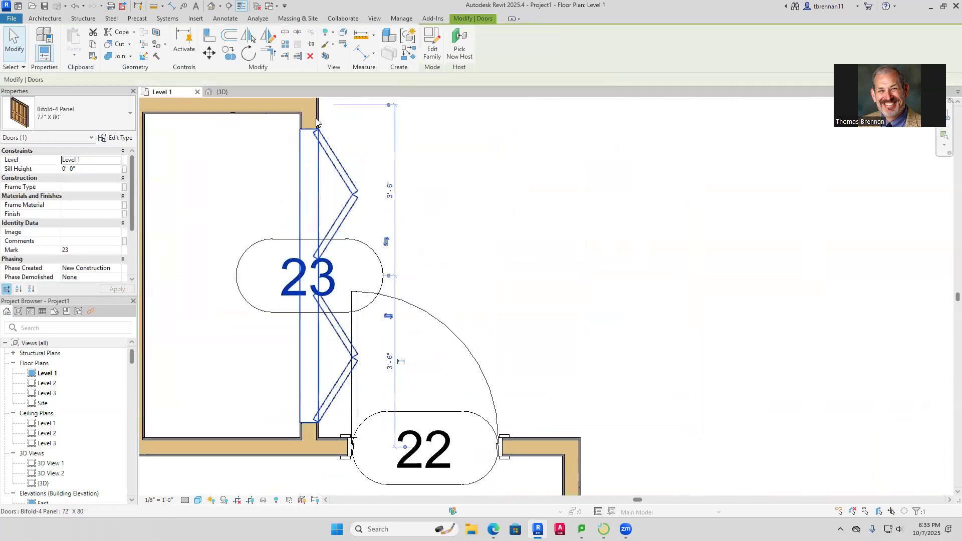
key(Escape)
click(320, 111)
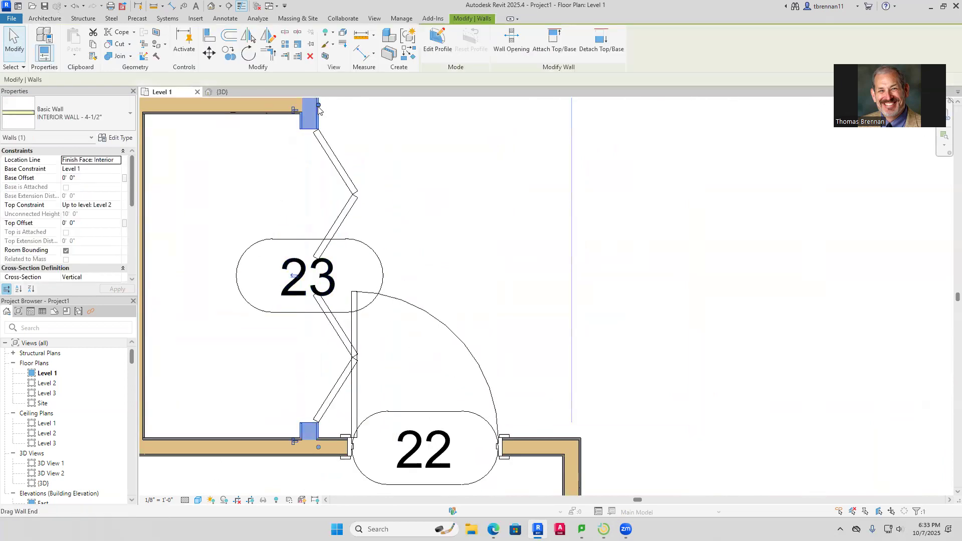
key(Left)
key(Left)
key(Left)
key(Left)
key(Left)
key(Left)
key(Left)
key(Left)
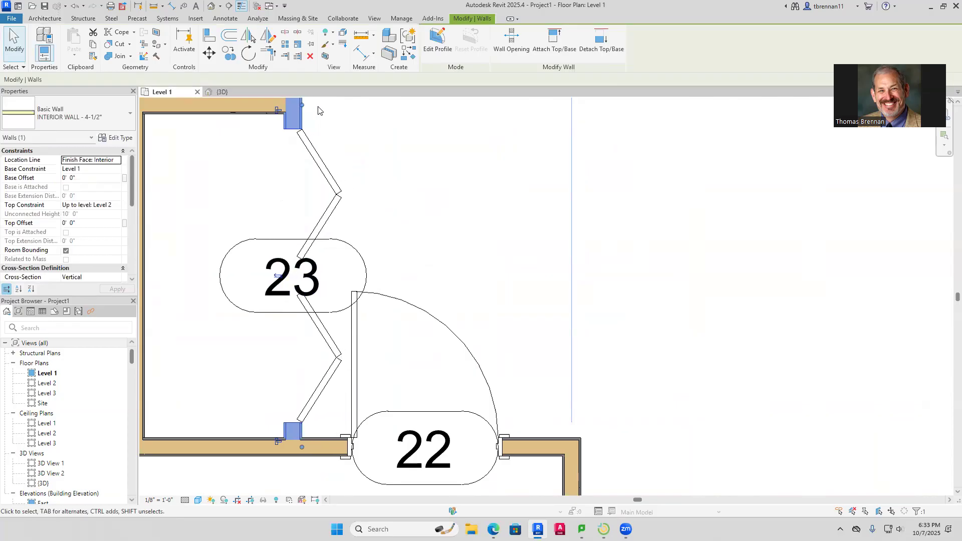
key(Left)
key(Left)
key(Left)
key(Left)
key(Left)
key(Left)
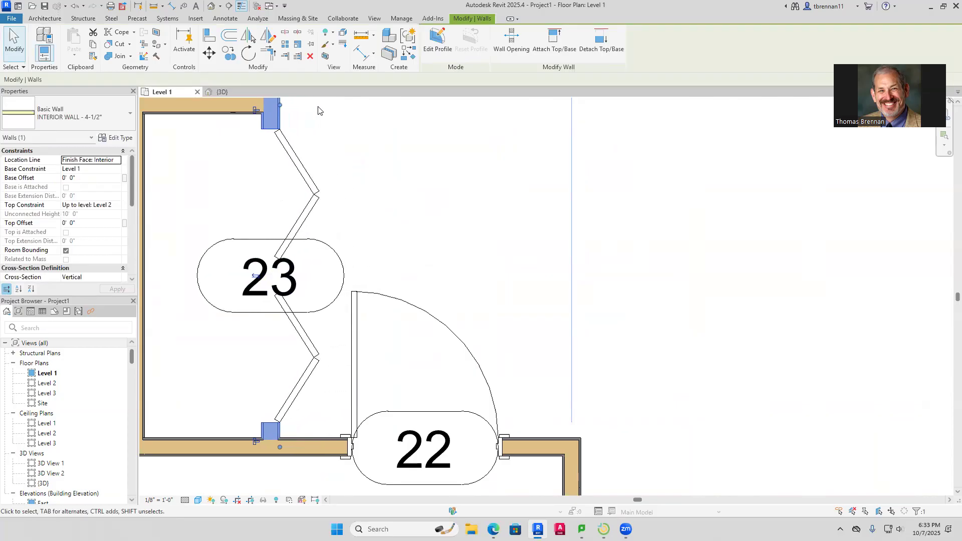
key(Escape)
scroll(429, 194, down, 5)
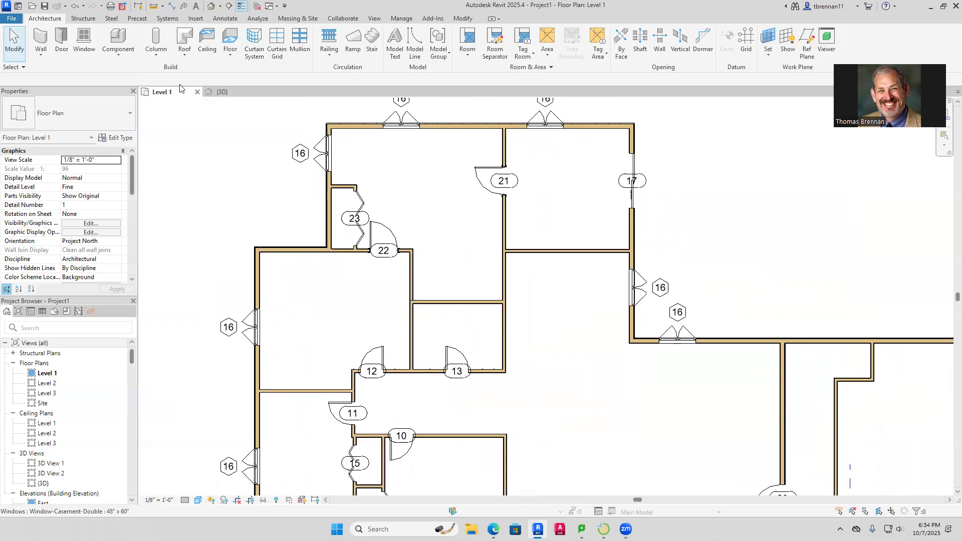
Extend the short wall below door 22 upward past the door
click(42, 36)
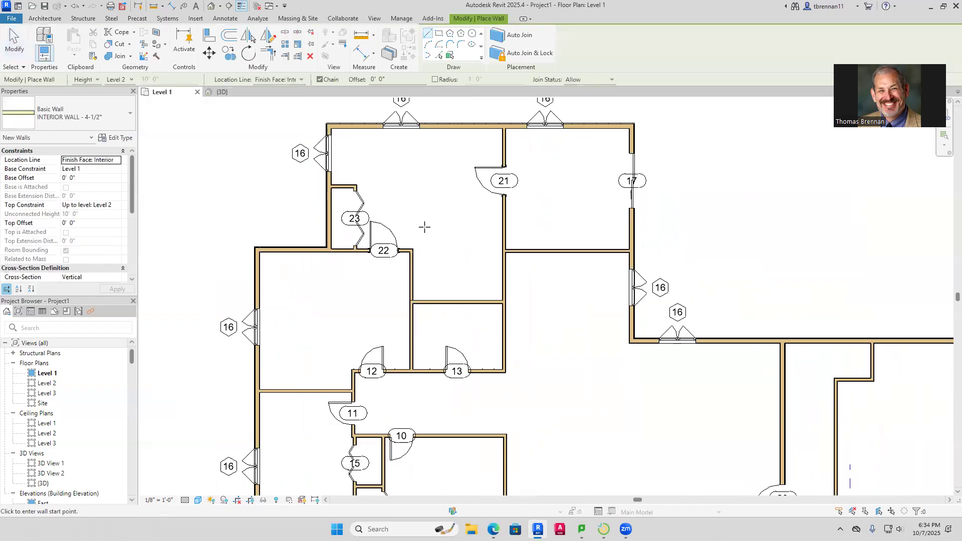
key(Escape)
click(412, 266)
drag(413, 252, 417, 223)
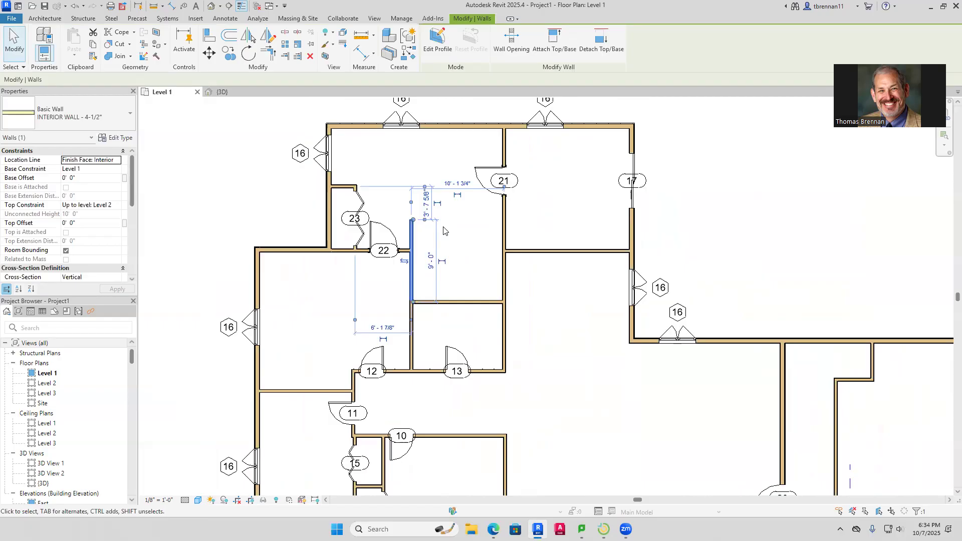
key(Escape)
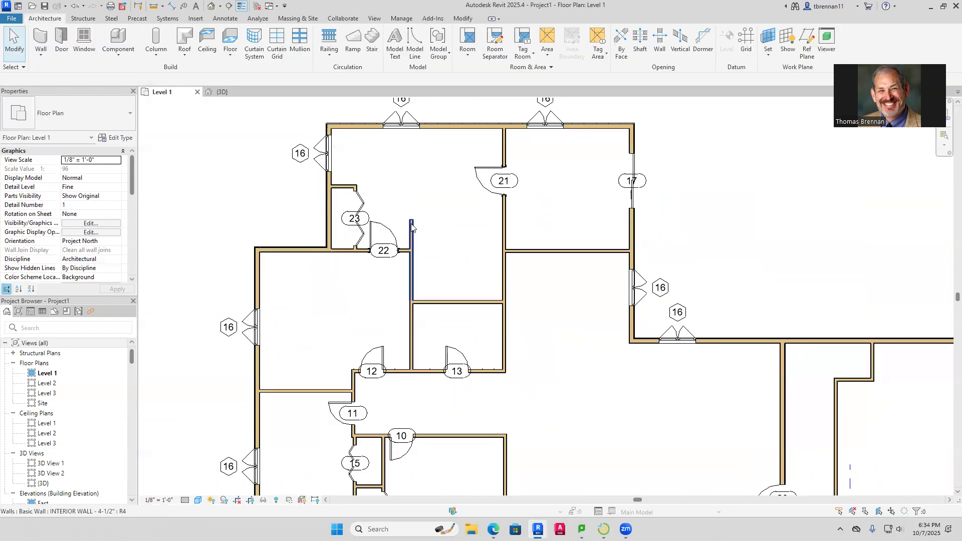
Draw a horizontal wall from the extended wall's top to the right-hand wall
key(w)
key(a)
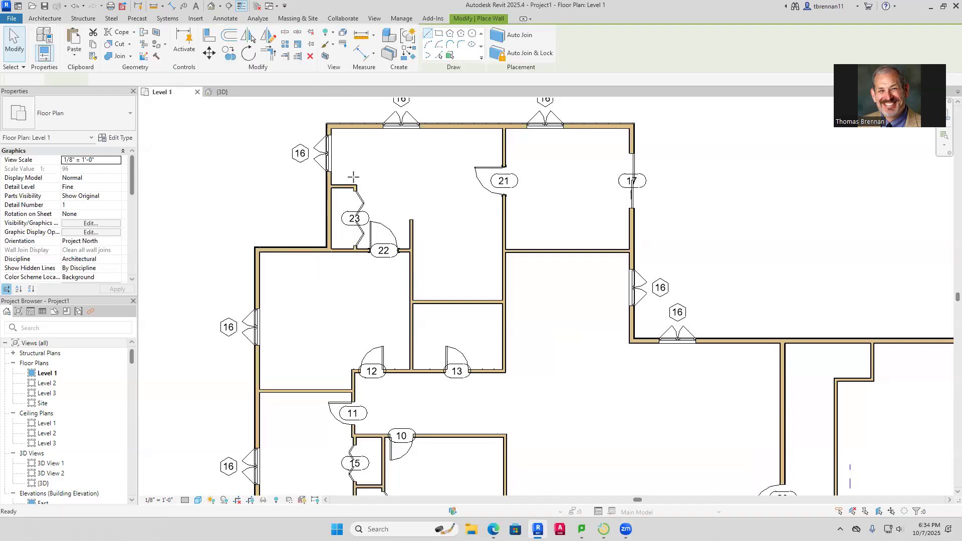
click(411, 219)
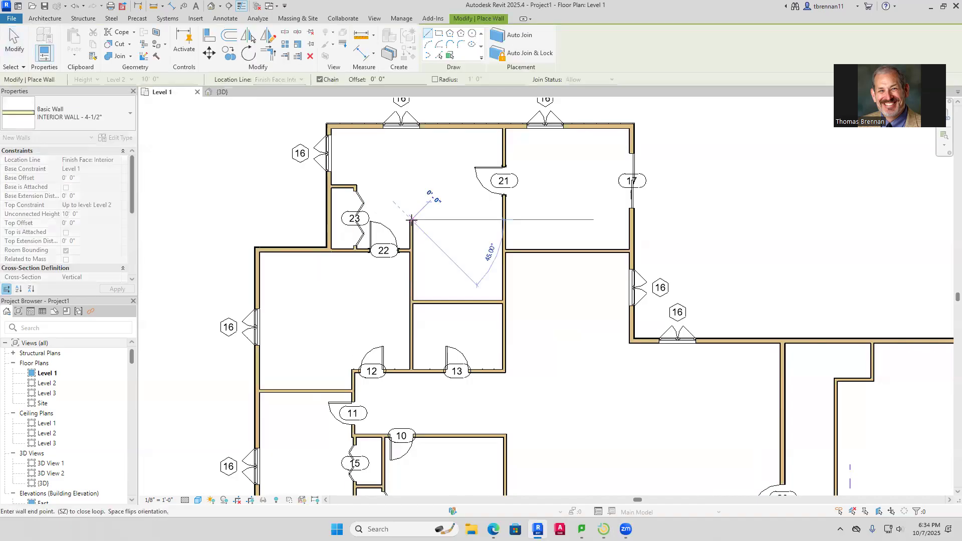
click(503, 218)
key(Escape)
key(Escape)
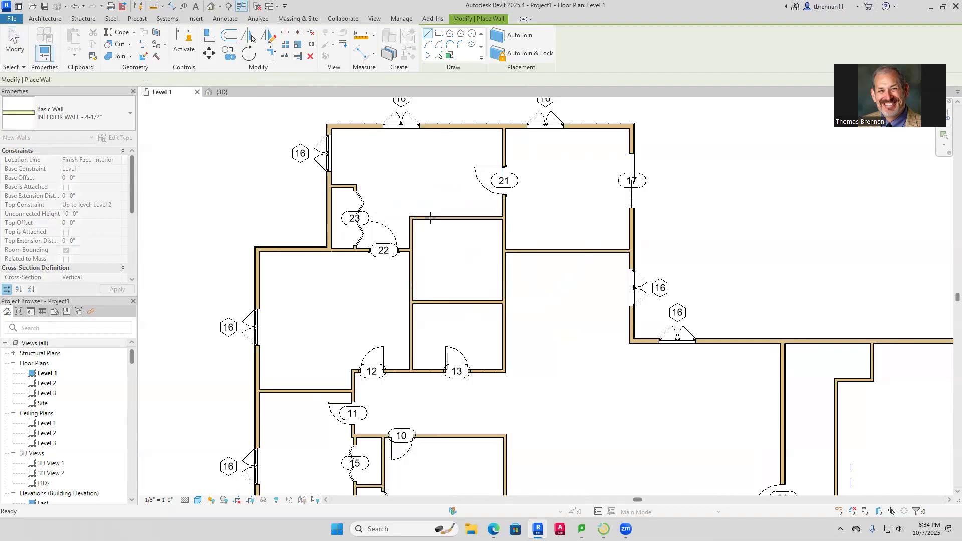
scroll(478, 258, up, 1)
scroll(478, 258, up, 1)
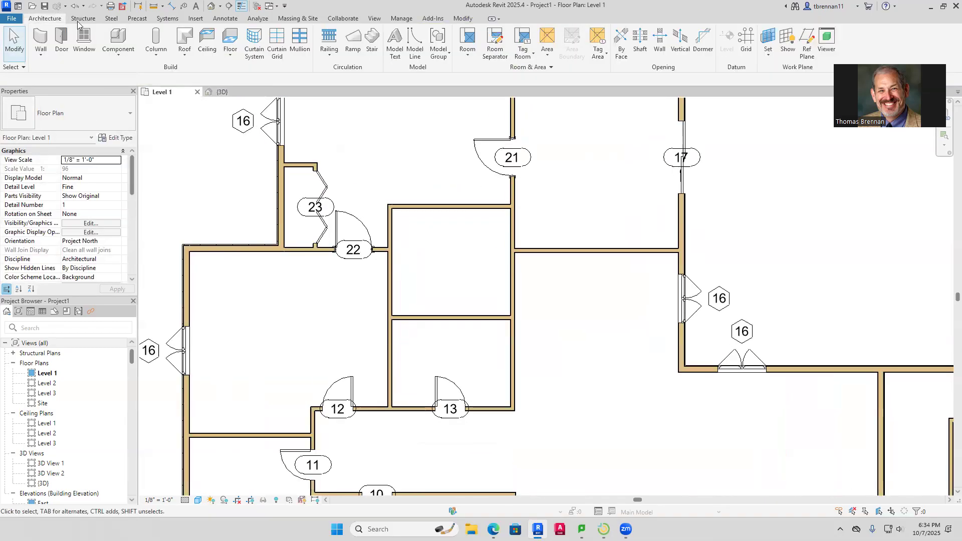
Add a horizontal dividing wall splitting the room right of door 22 in two
click(42, 40)
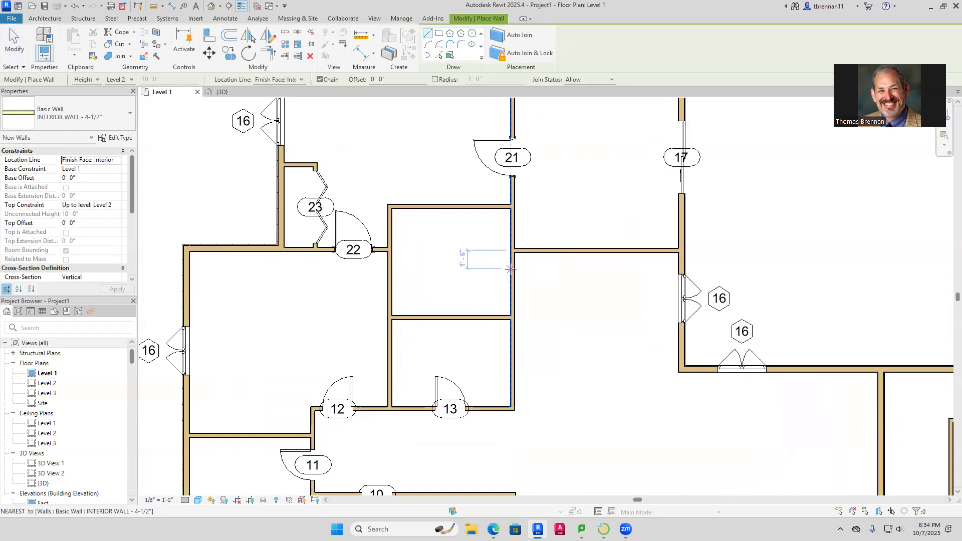
click(511, 271)
click(406, 270)
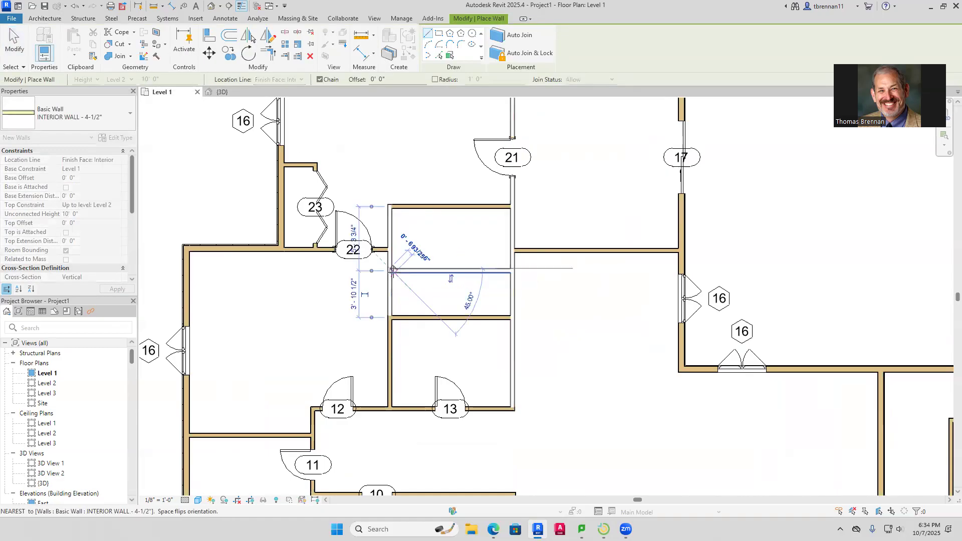
key(Escape)
key(Escape)
scroll(407, 233, up, 3)
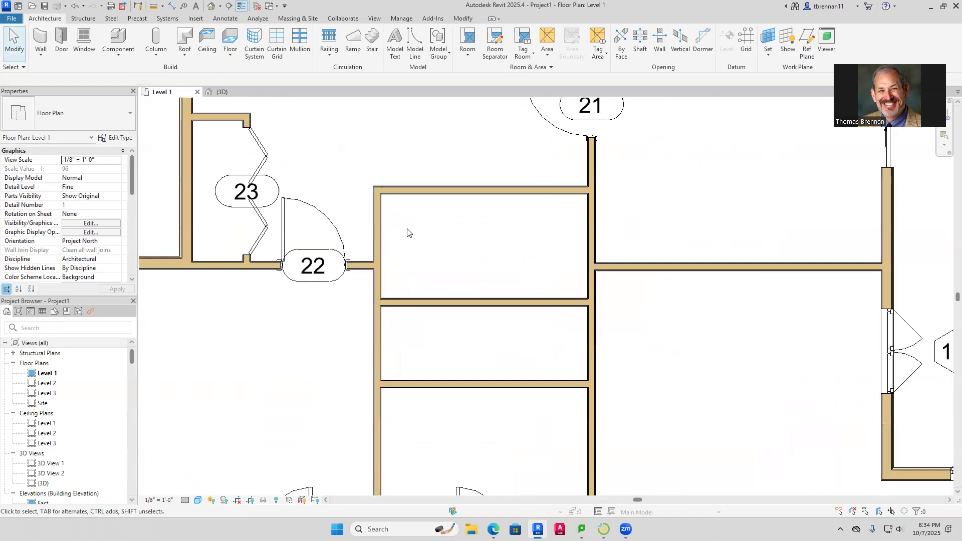
Cut a rectangular wall opening in the vertical wall just above door 22
click(657, 45)
click(376, 211)
click(376, 201)
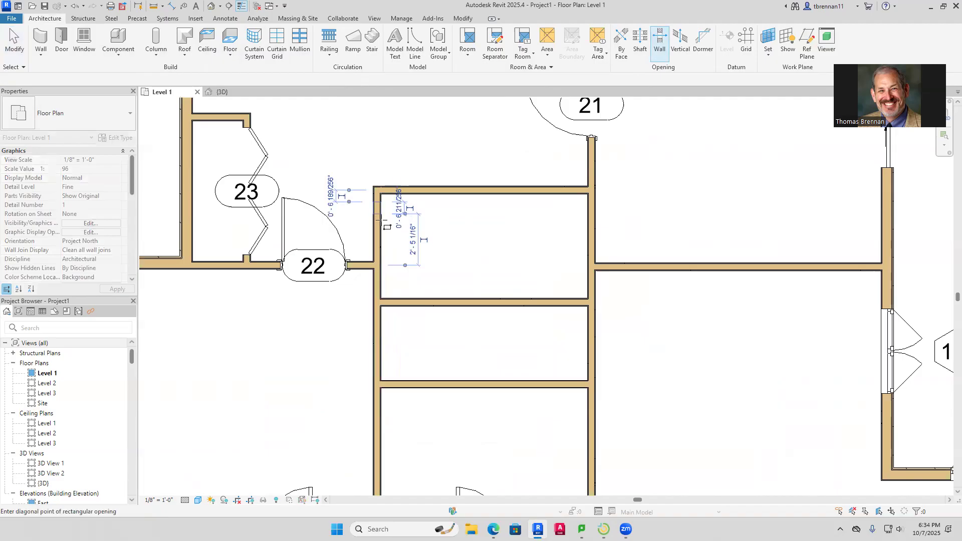
click(386, 256)
scroll(444, 243, down, 2)
key(Escape)
scroll(444, 248, down, 1)
middle_drag(451, 250, 449, 229)
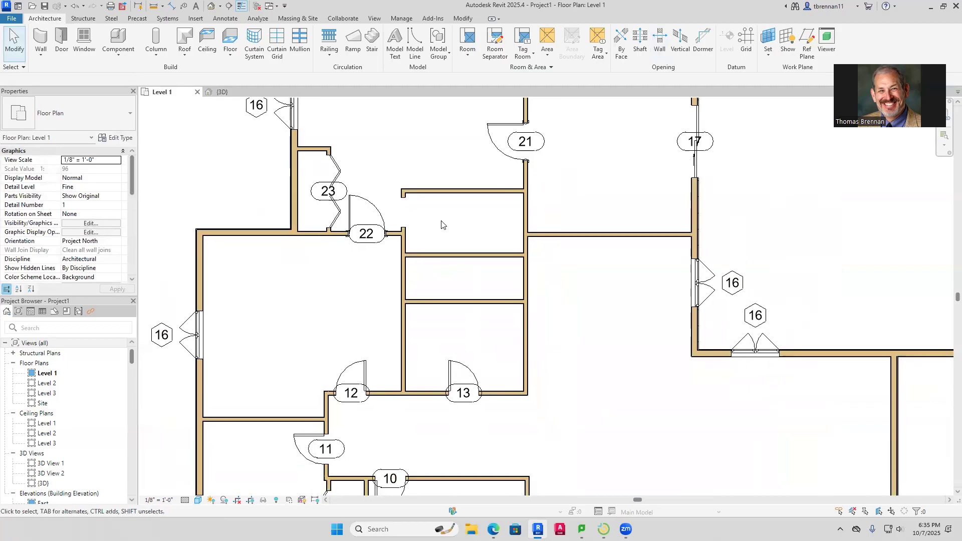
click(61, 42)
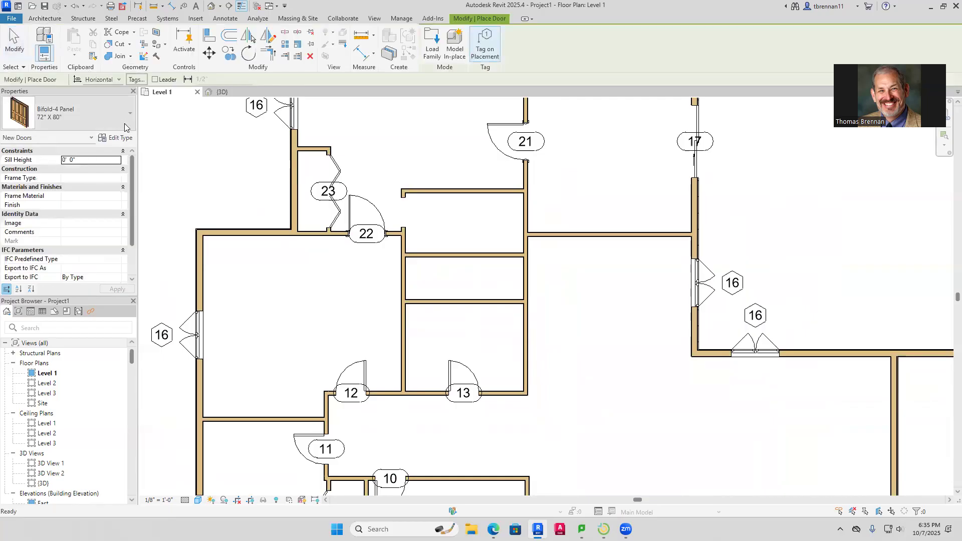
Place a flipped Single-Flush 24" x 80" door, tagged 24, between the small rooms
click(130, 114)
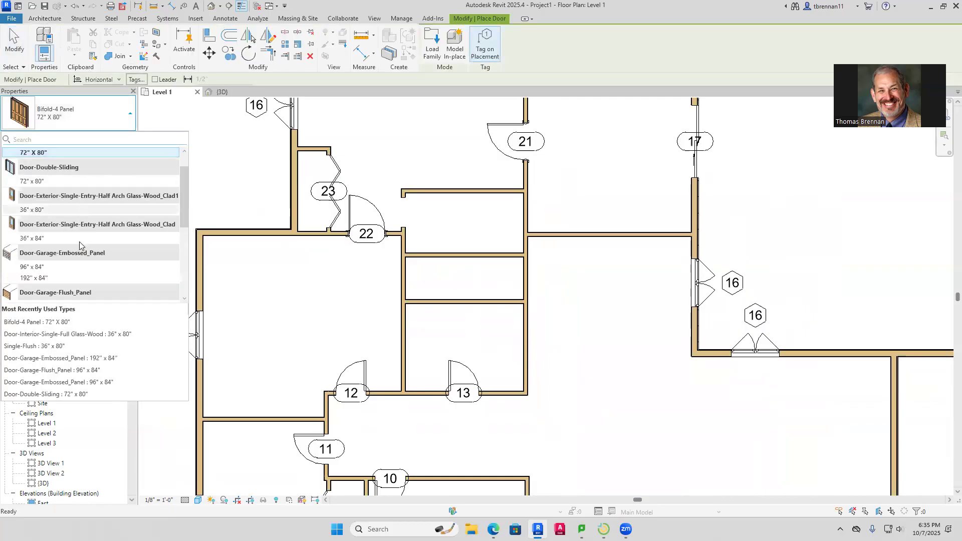
scroll(79, 242, up, 1)
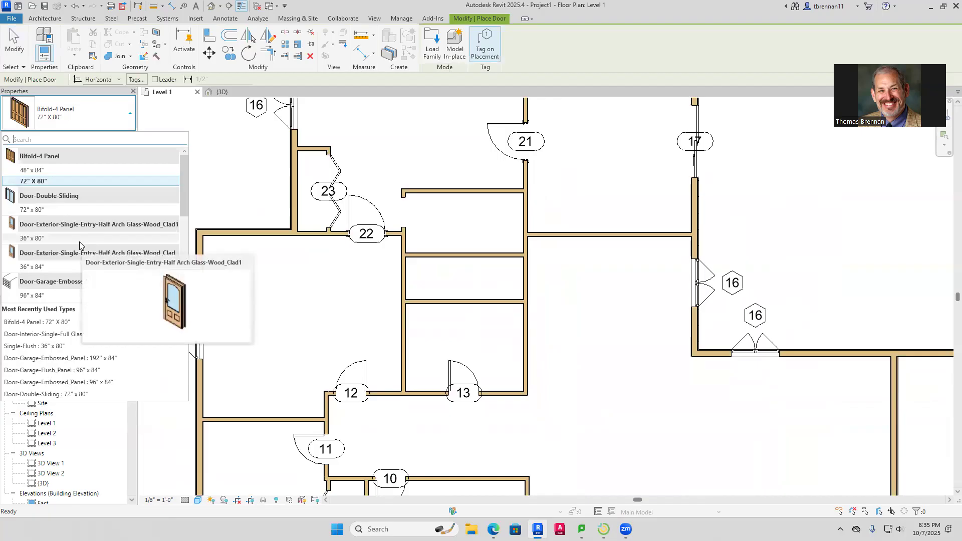
scroll(79, 242, down, 3)
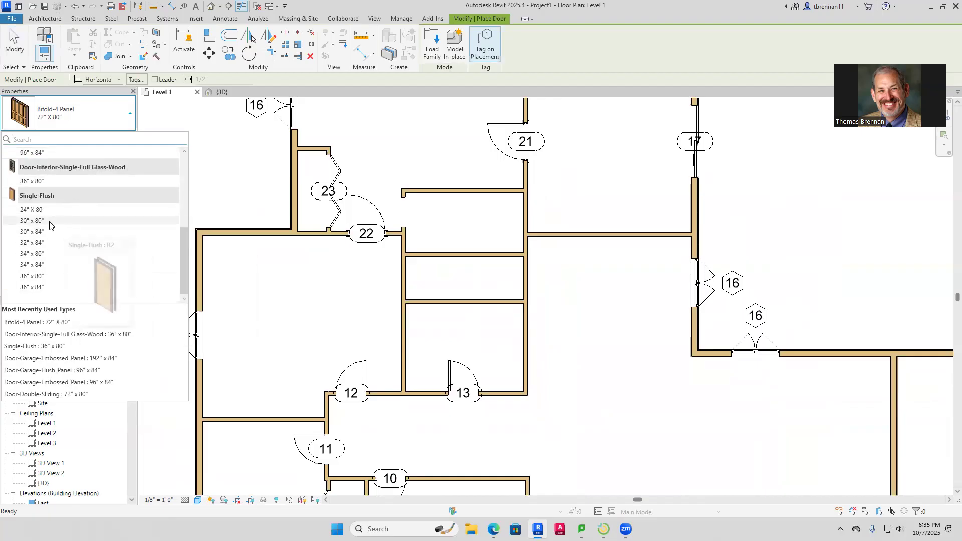
click(65, 210)
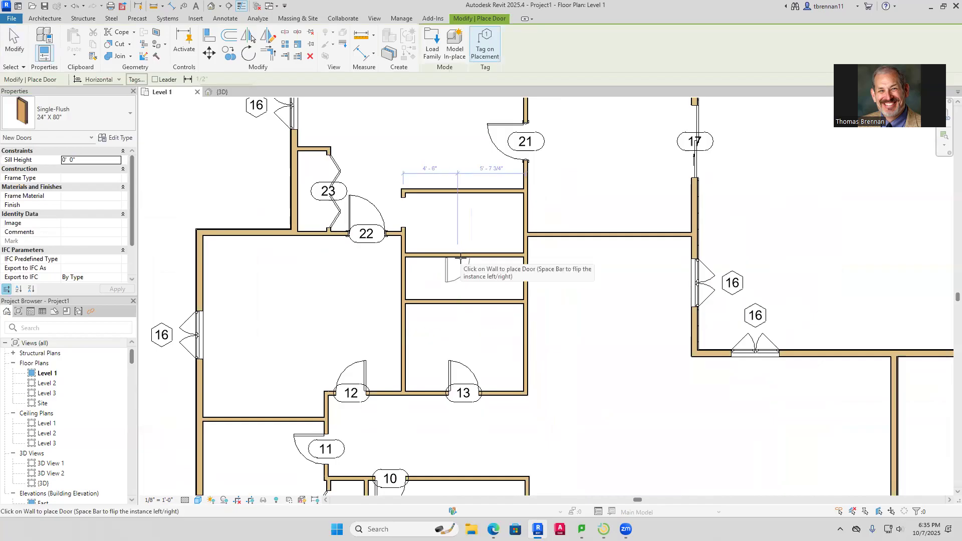
key(space)
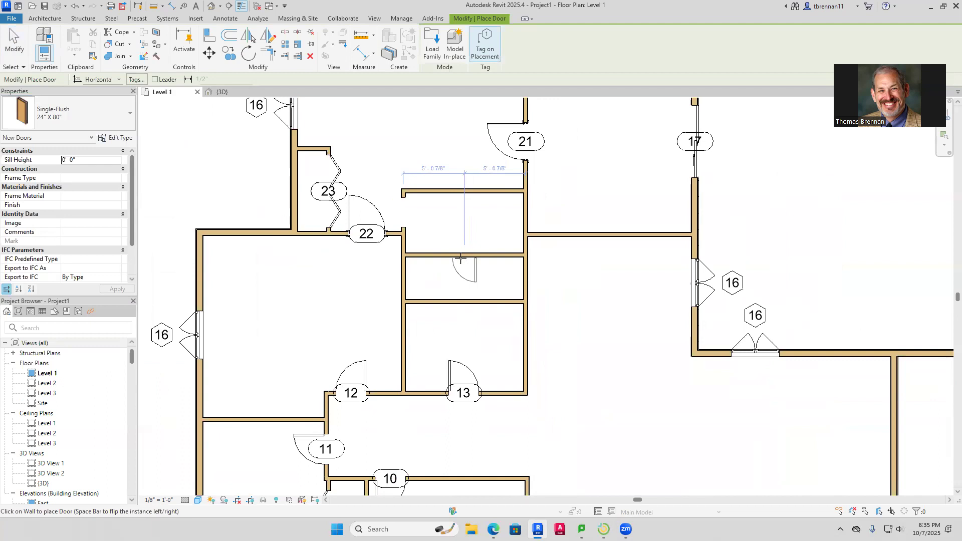
click(464, 258)
key(Escape)
key(Escape)
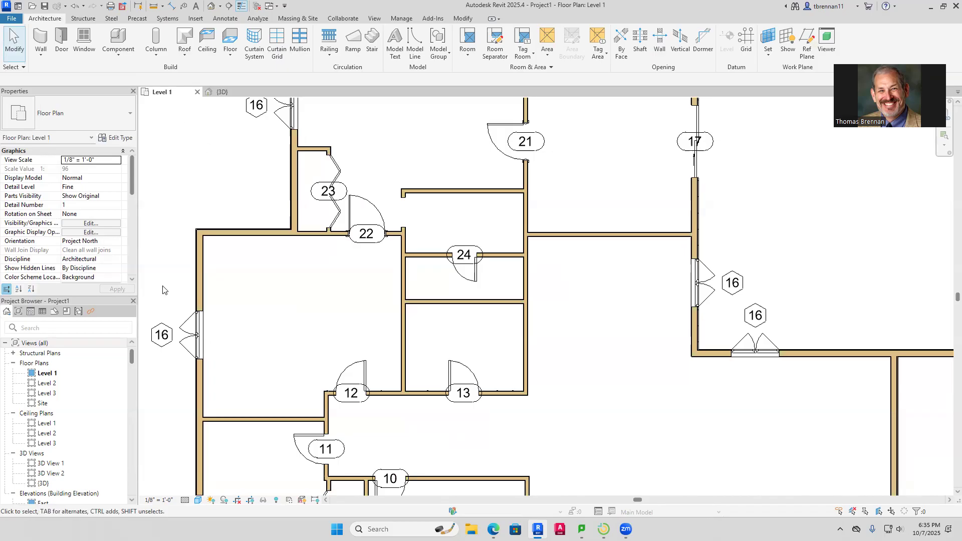
Place two Toilet-Domestic-3D fixtures in the small rooms below door 24
key(c)
key(m)
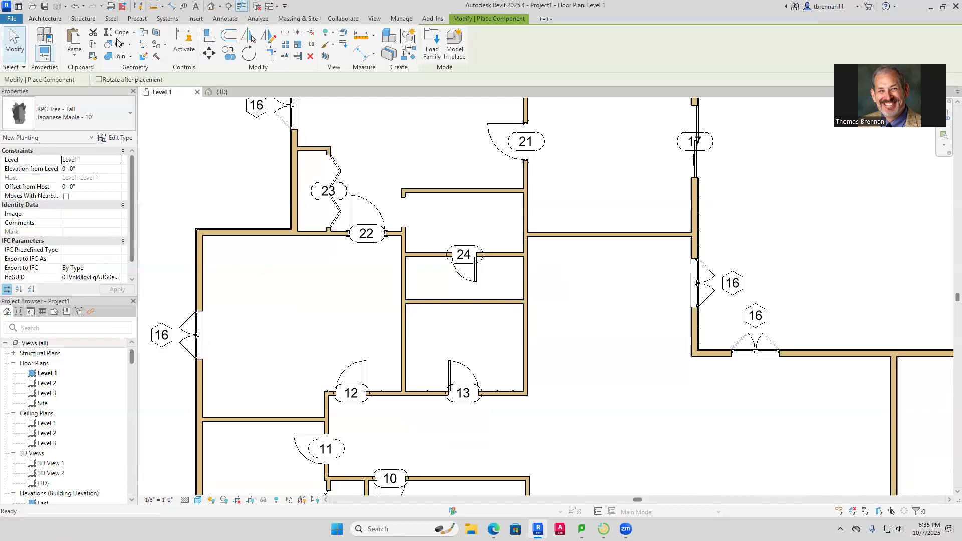
click(131, 115)
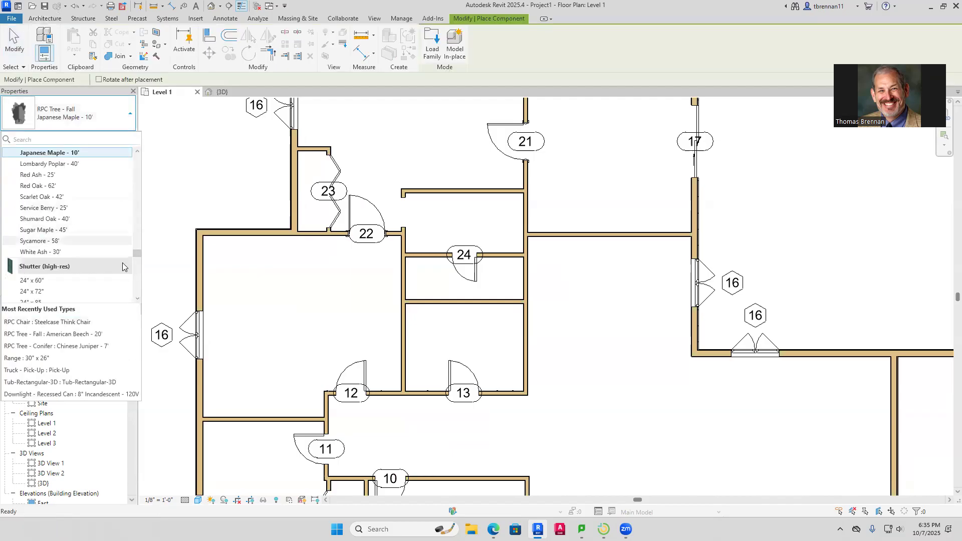
drag(138, 251, 174, 288)
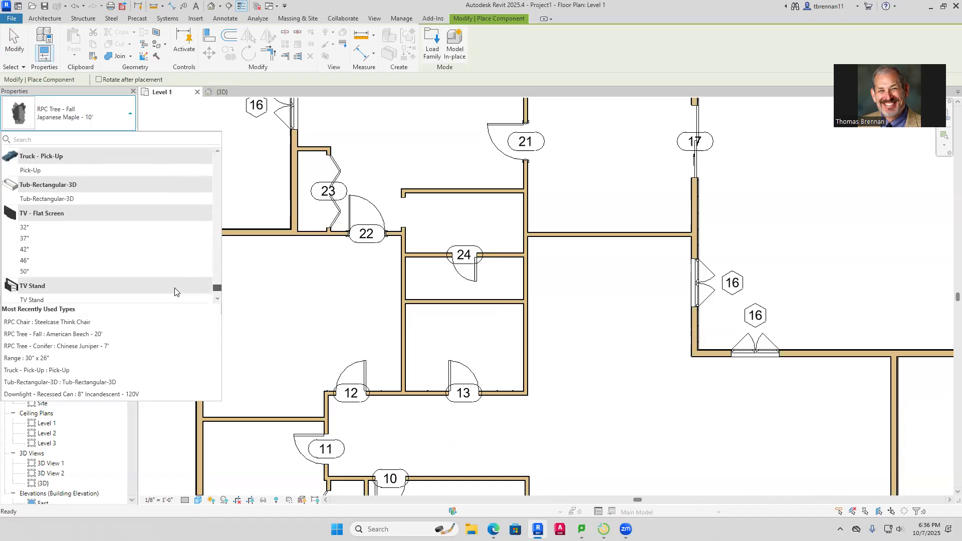
scroll(175, 292, down, 1)
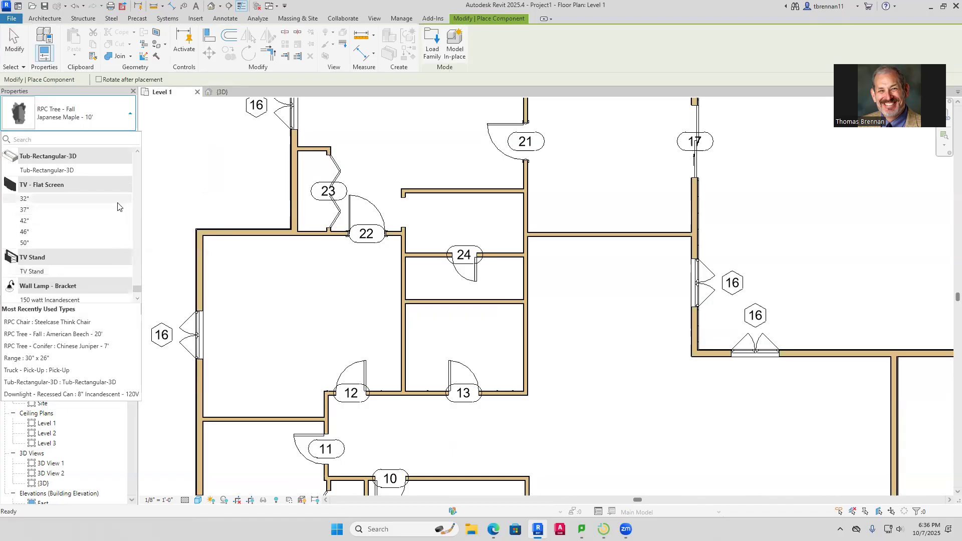
click(52, 143)
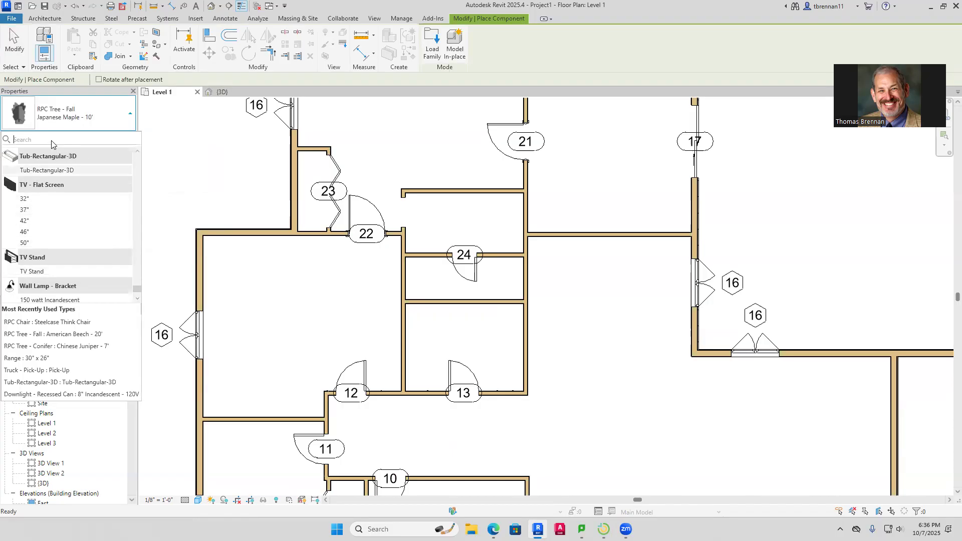
text(to)
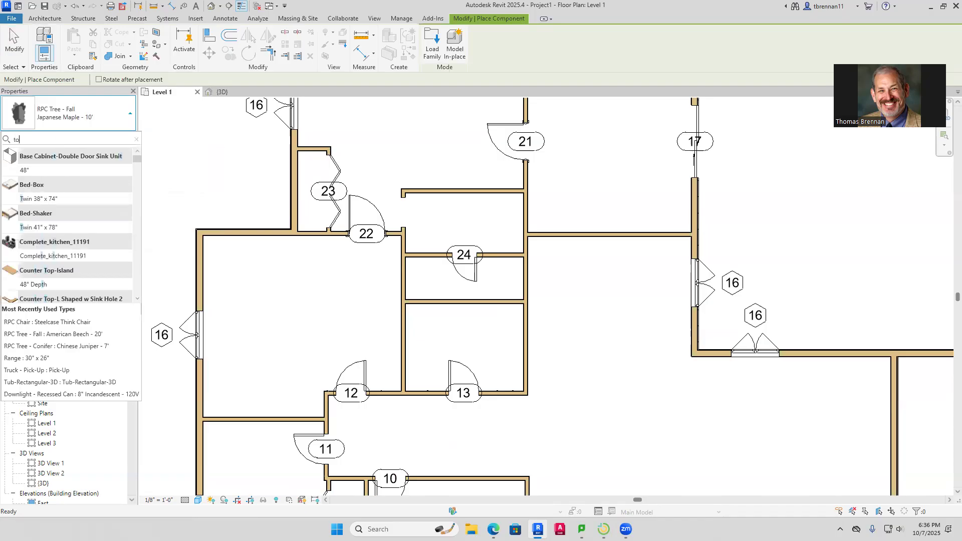
text(ile)
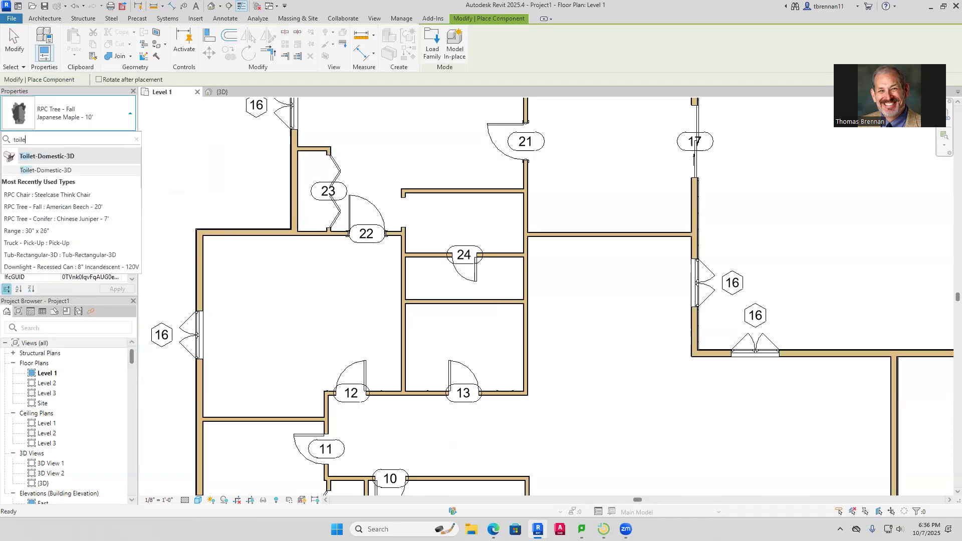
key(Return)
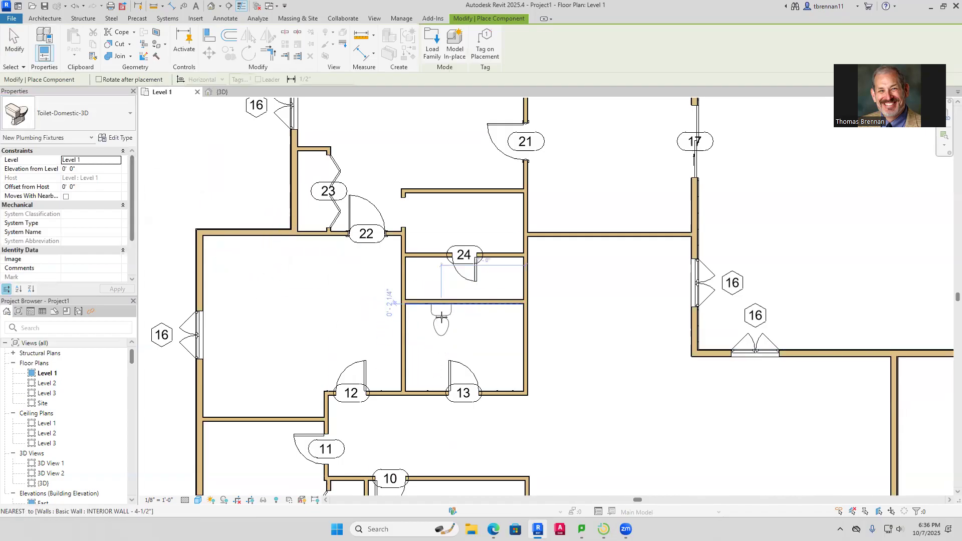
click(427, 280)
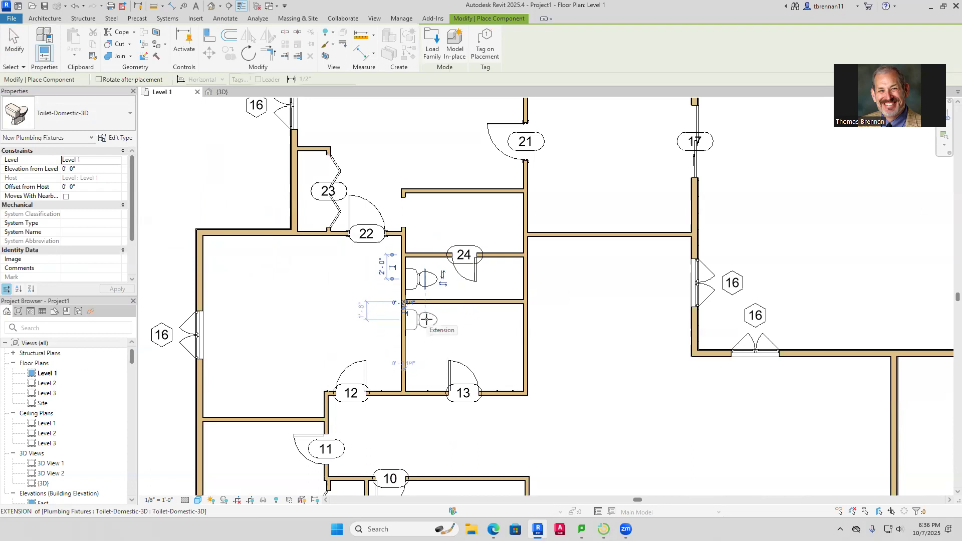
click(426, 318)
key(Escape)
key(Escape)
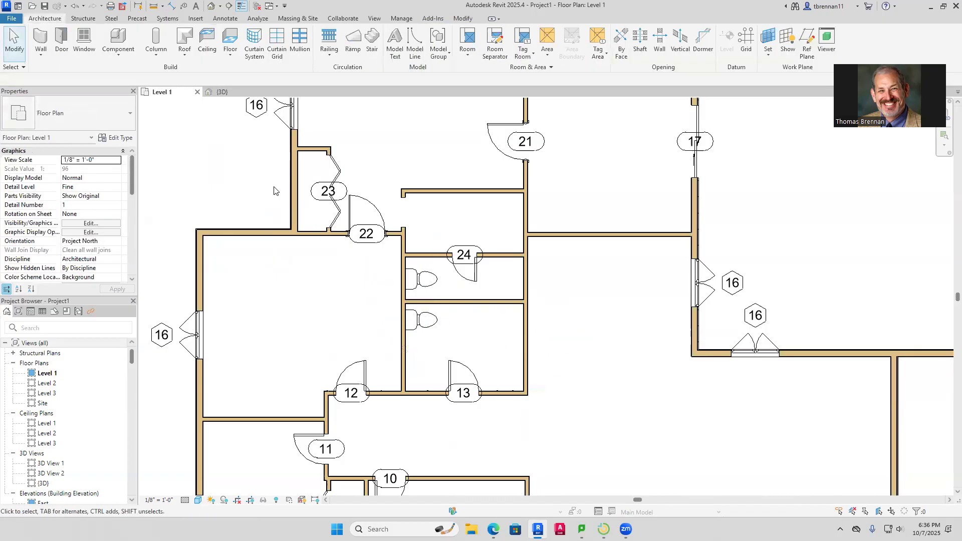
Search the component types for 'shower', find none, and cancel placement
click(123, 54)
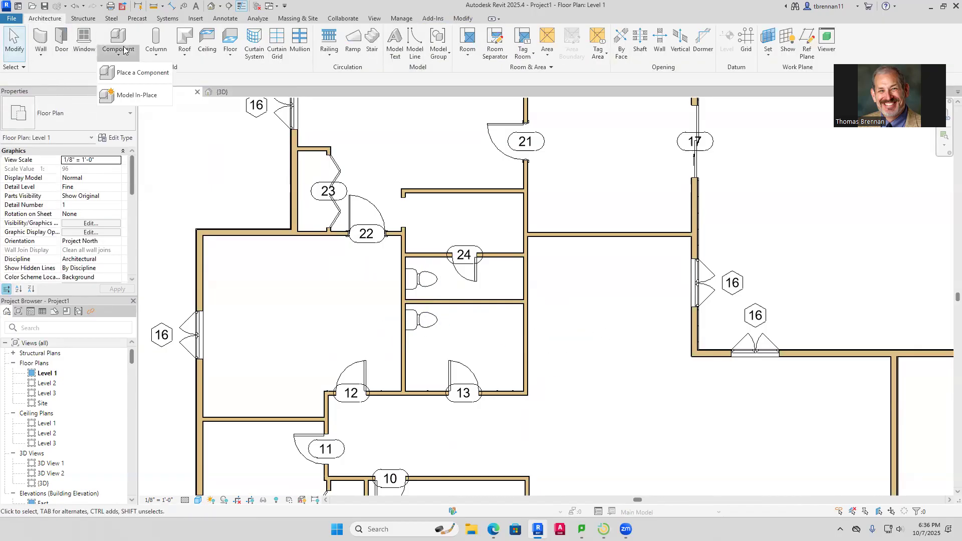
click(142, 72)
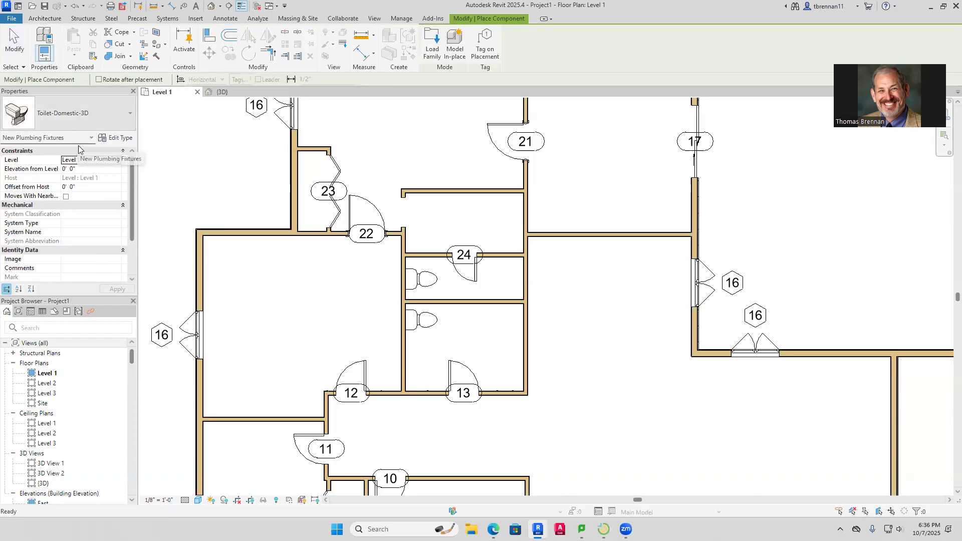
click(92, 122)
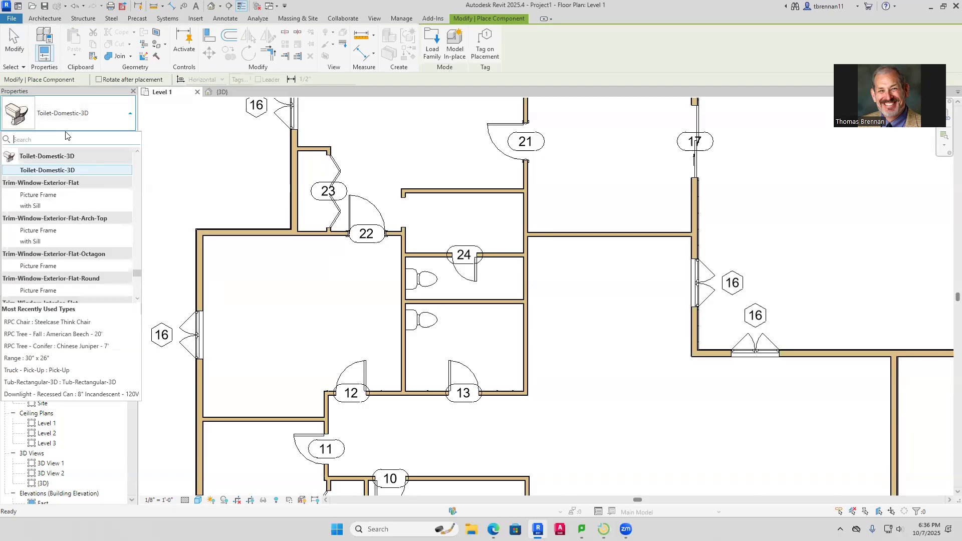
text(shower)
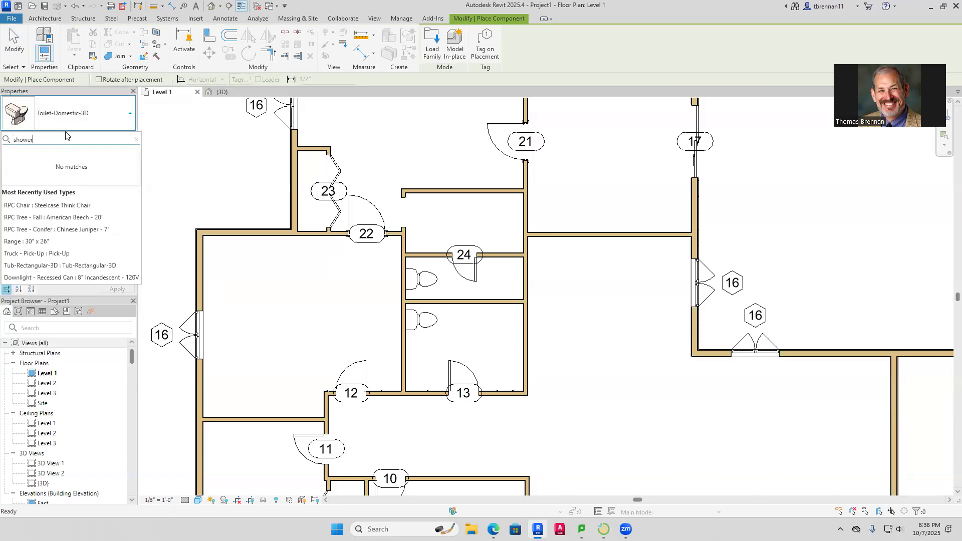
key(Return)
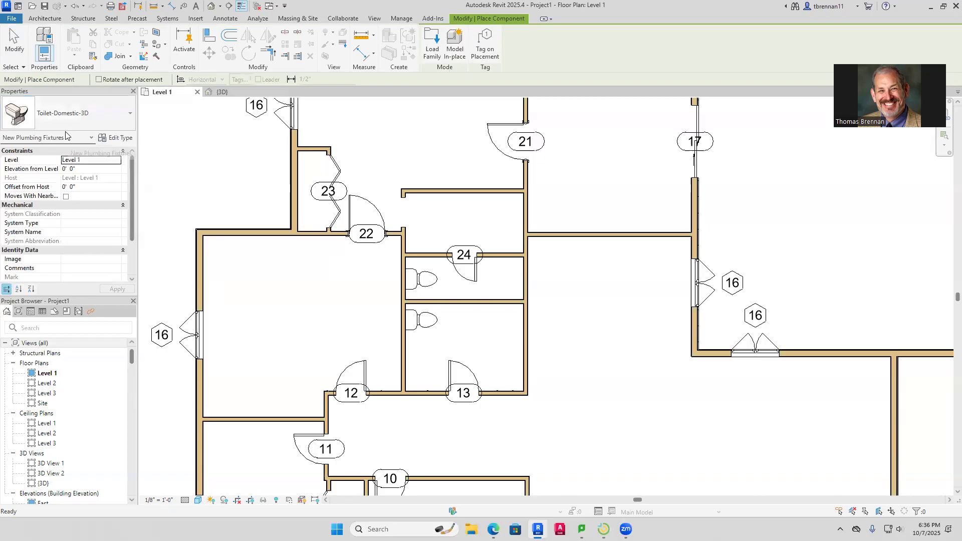
key(Escape)
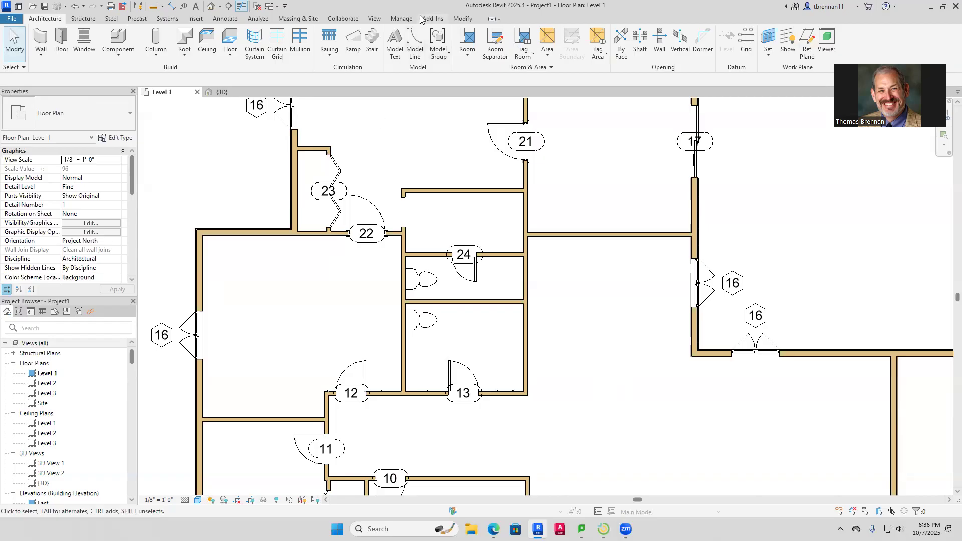
Load Shower Stall - Rectangular from the Autodesk online library via a 'shower' search
click(198, 20)
click(431, 45)
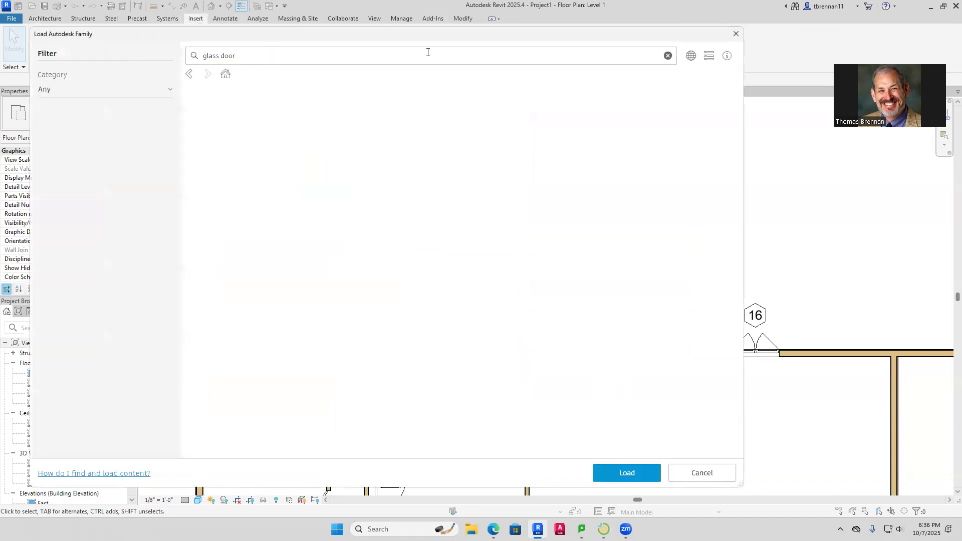
click(404, 57)
key(BackSpace)
key(BackSpace)
key(BackSpace)
key(BackSpace)
key(BackSpace)
key(BackSpace)
key(BackSpace)
key(BackSpace)
key(BackSpace)
text(shower)
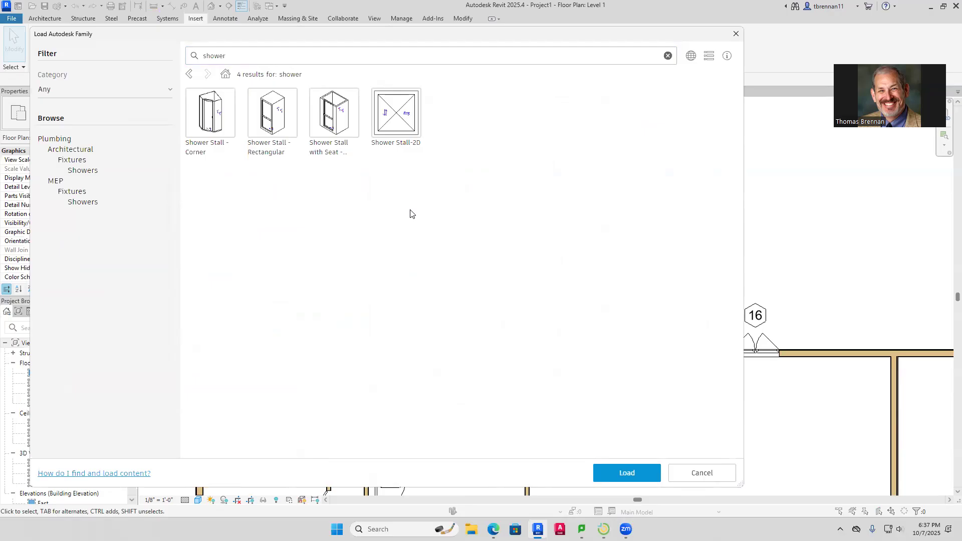
click(279, 128)
click(626, 472)
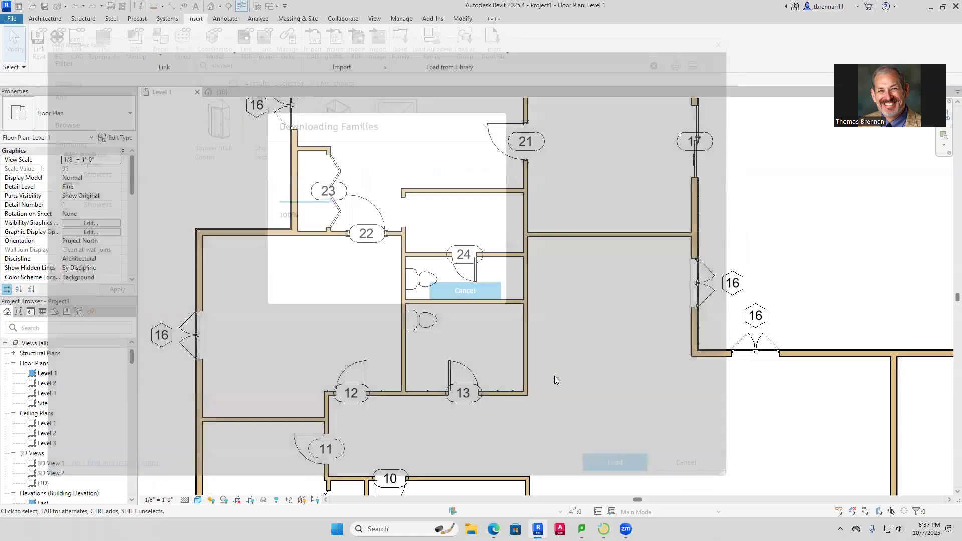
click(38, 18)
click(108, 39)
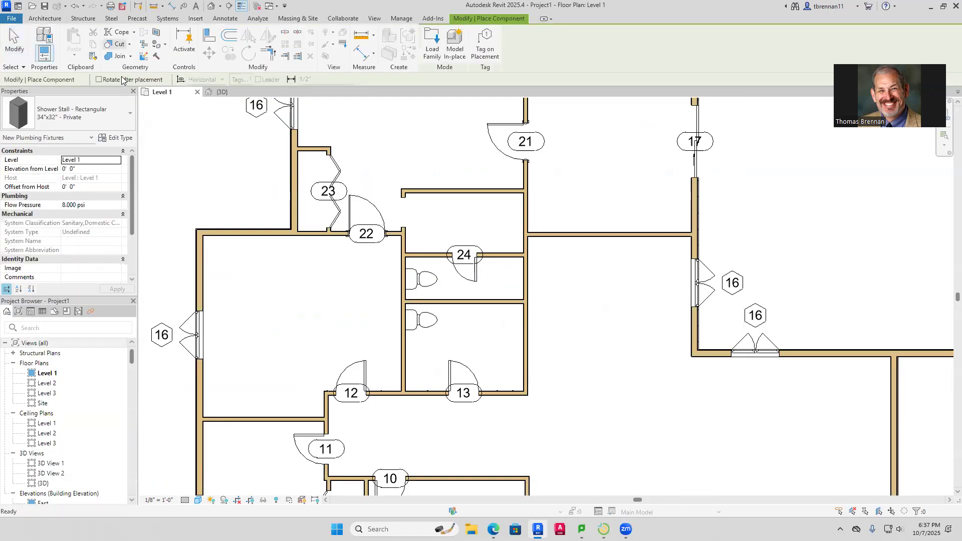
Duplicate the shower type as 36" x 36" shower with Width and Length 3'-0"
click(120, 139)
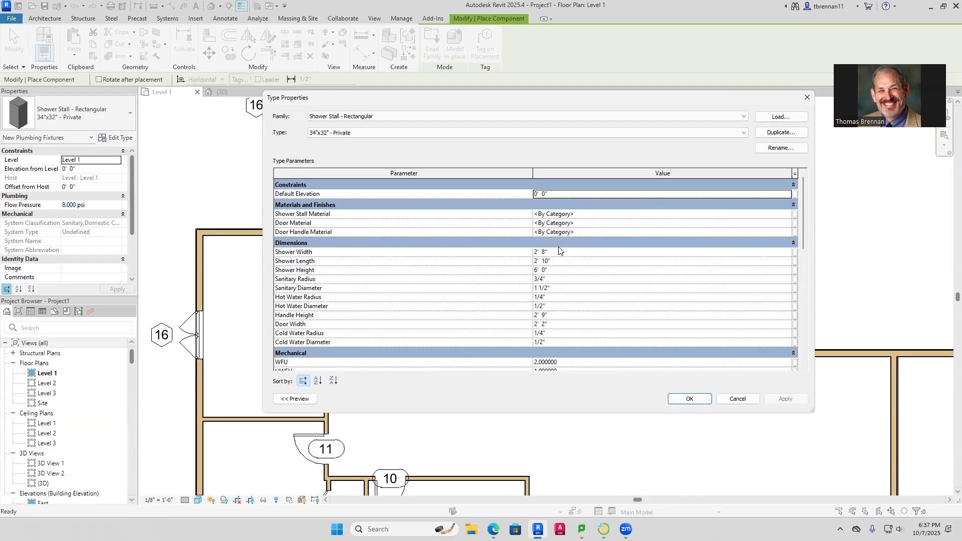
key(alt+d)
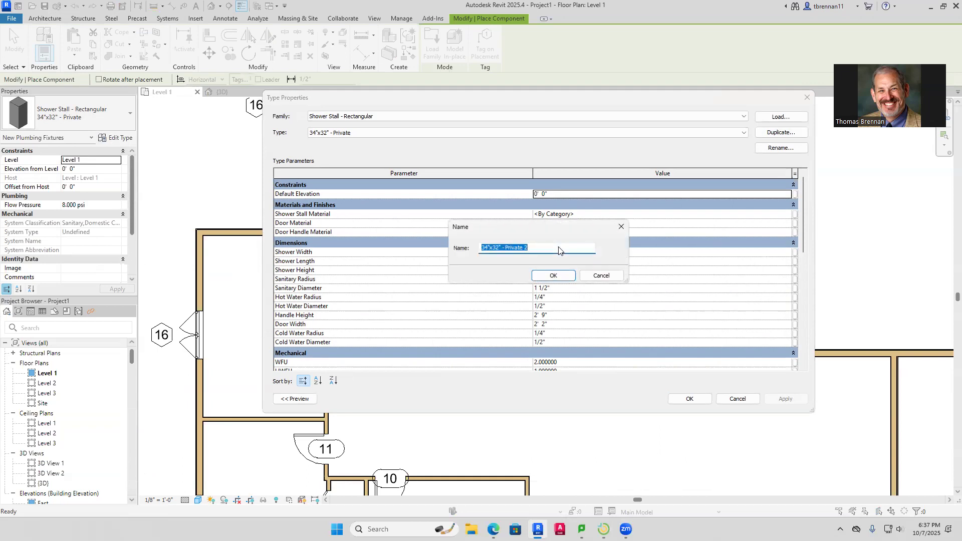
text(36" x 36" shower)
click(557, 276)
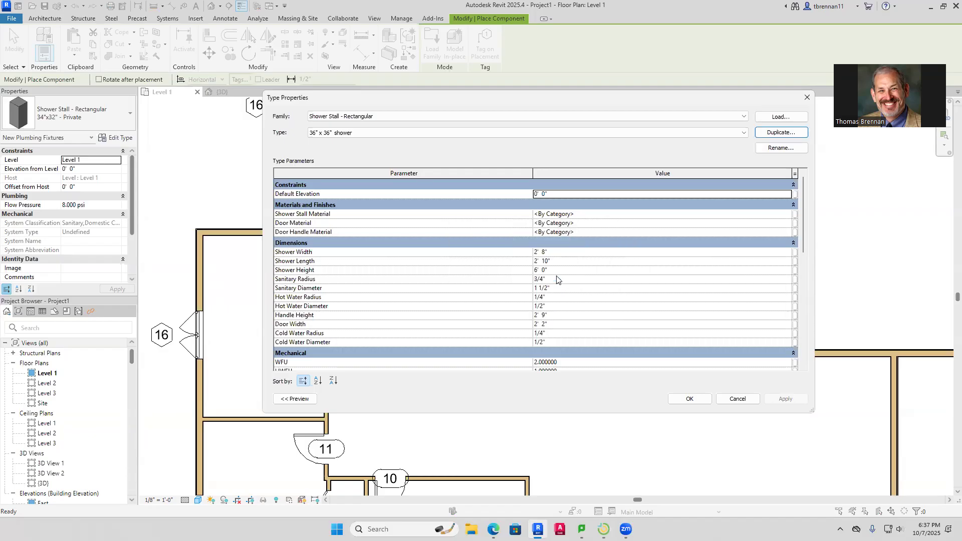
click(563, 253)
text(3)
click(568, 260)
text(3)
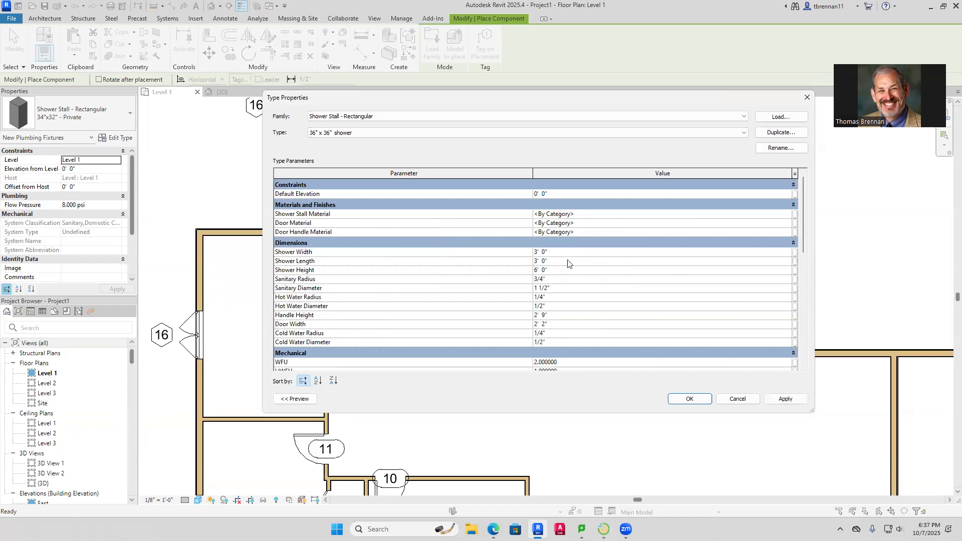
click(785, 399)
click(692, 399)
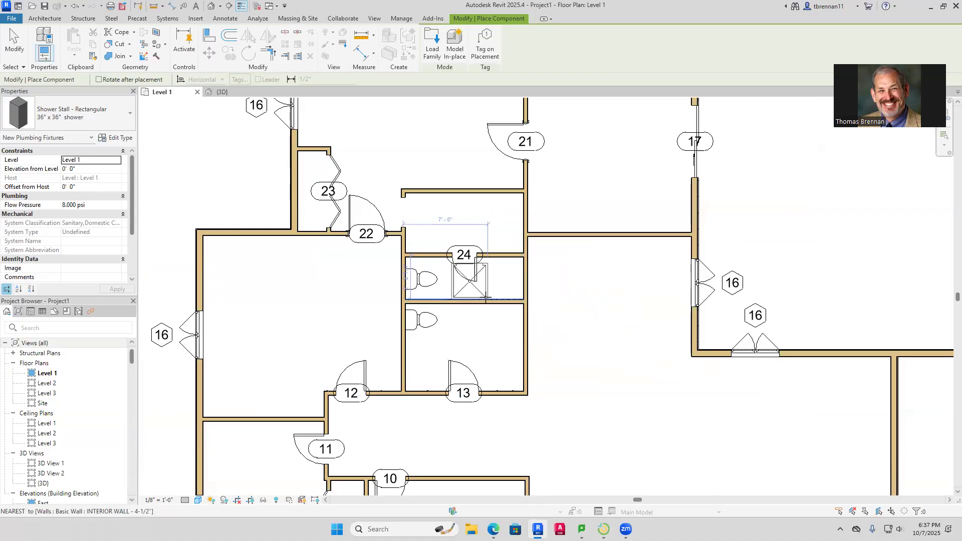
Place the 36" x 36" shower in bathroom 24's upper-right corner
click(523, 264)
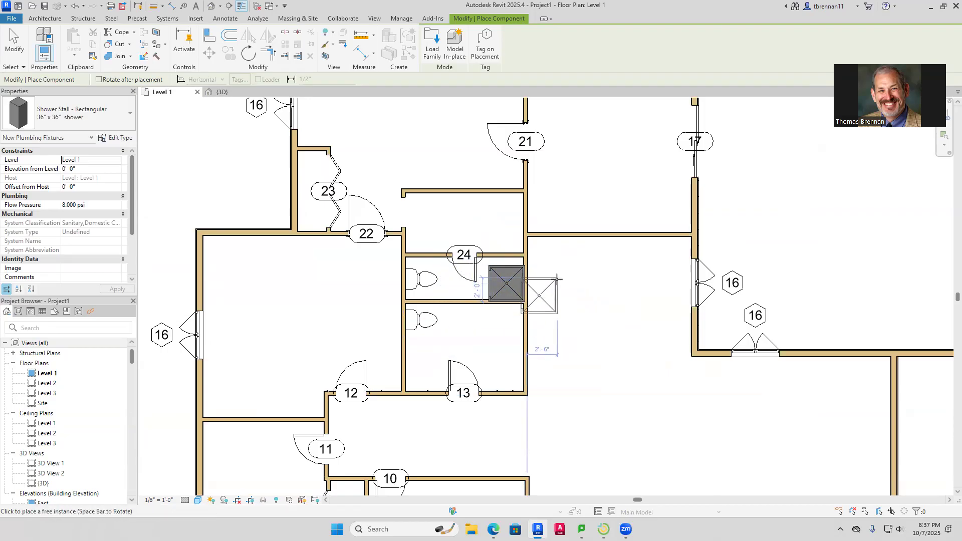
key(Escape)
scroll(547, 275, up, 5)
click(454, 277)
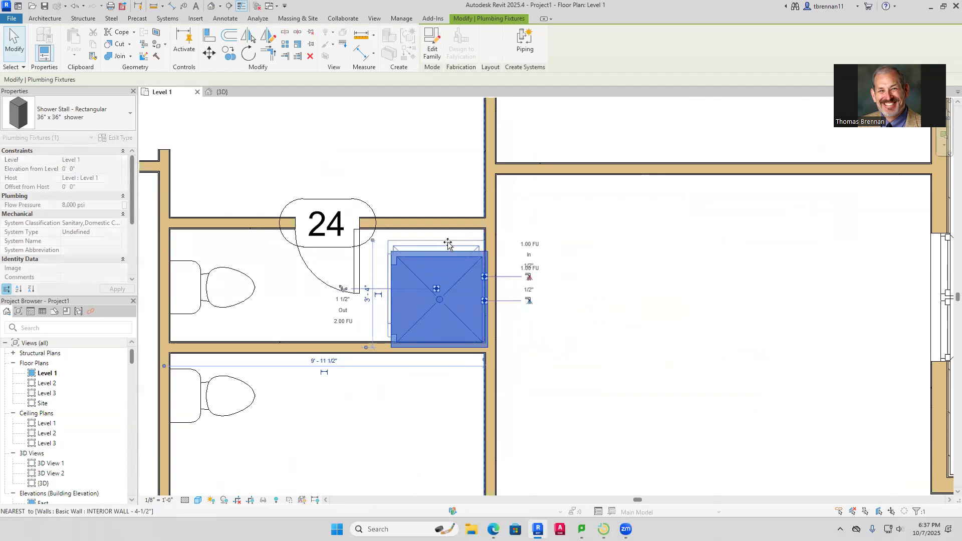
Move the shower into the corner and align its bottom edge to the lower wall
drag(437, 246, 434, 236)
click(526, 277)
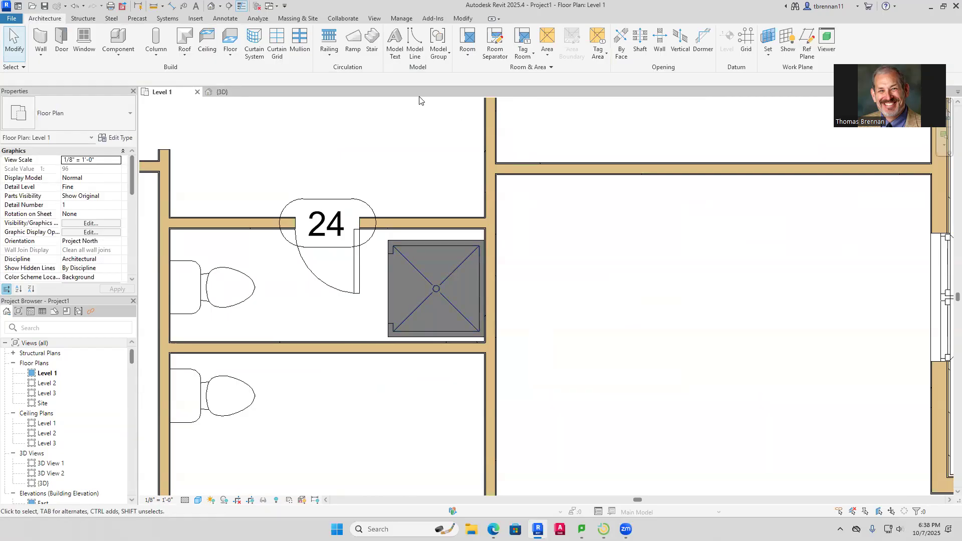
click(465, 19)
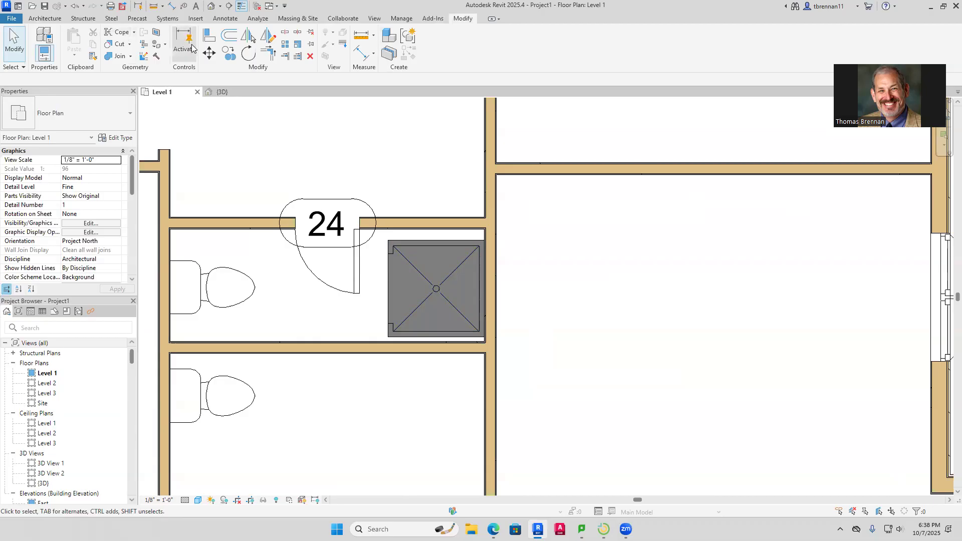
click(209, 36)
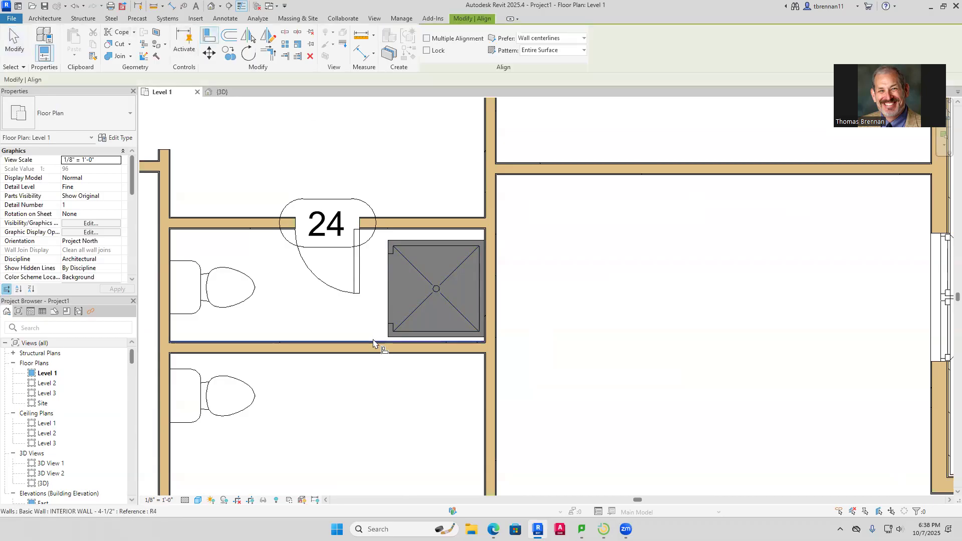
click(396, 340)
click(412, 336)
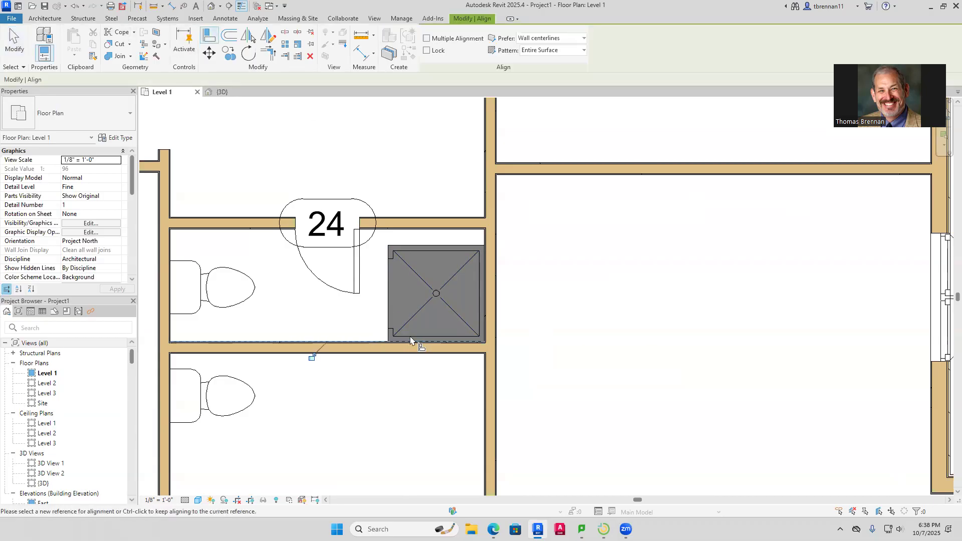
key(Escape)
key(Escape)
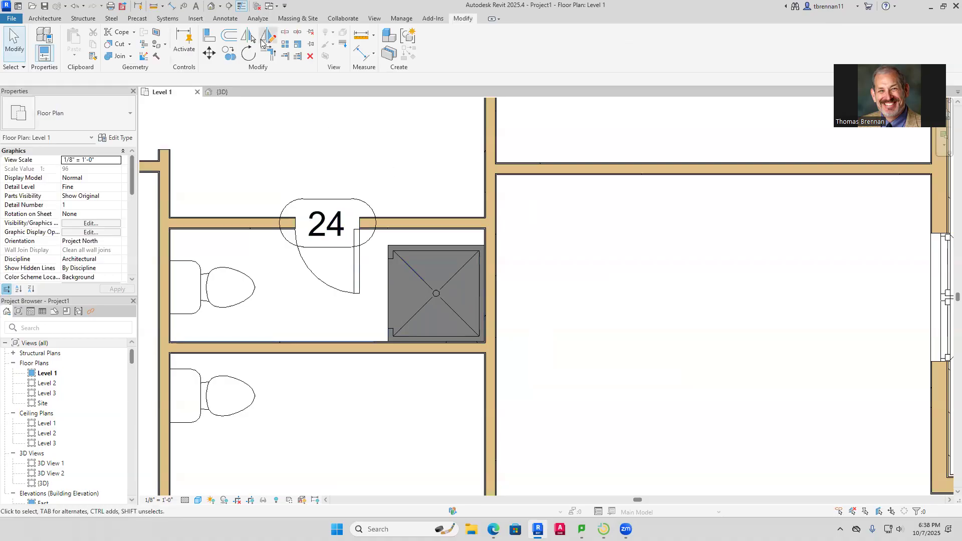
Align the upper wall down to the shower stall's top edge
key(a)
key(l)
click(421, 247)
click(428, 230)
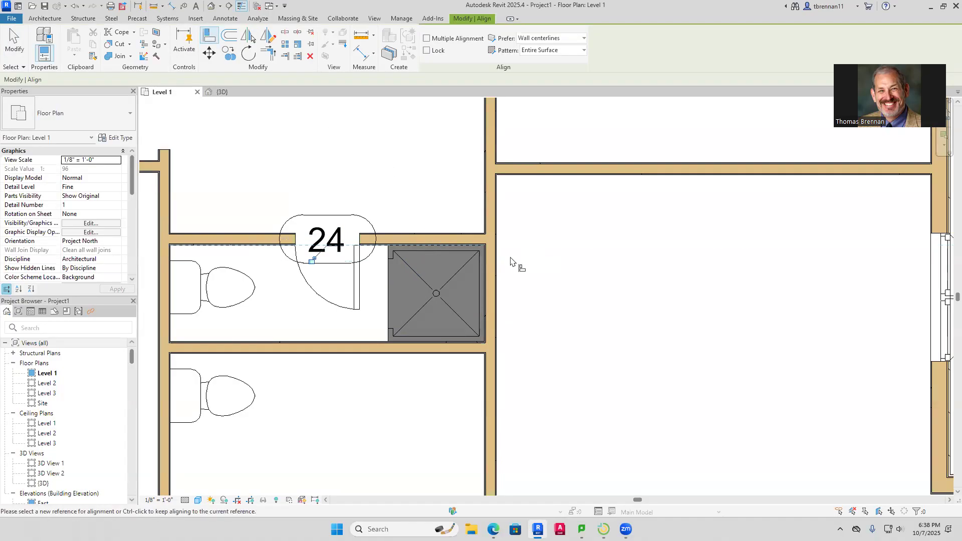
key(Escape)
Shift door 24 slightly left along its wall
click(357, 282)
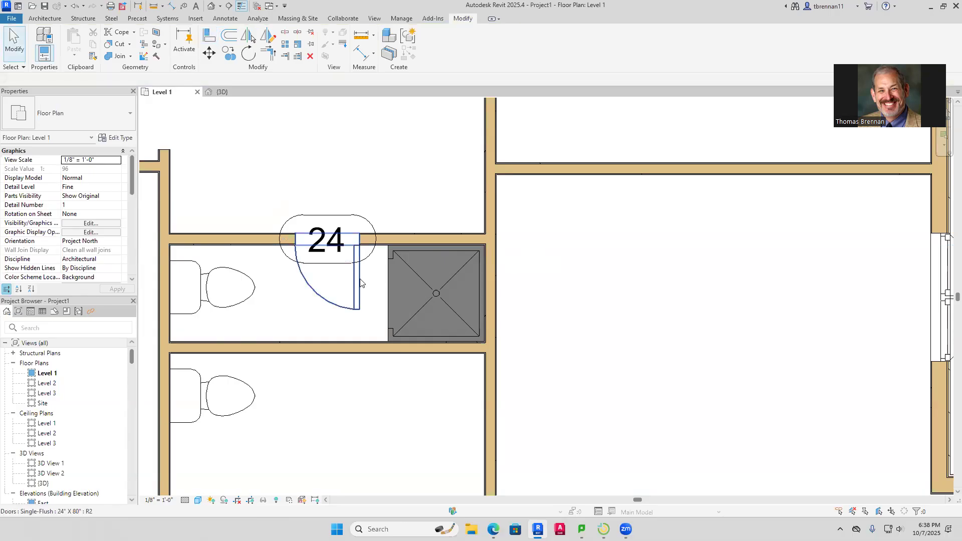
drag(352, 281, 337, 281)
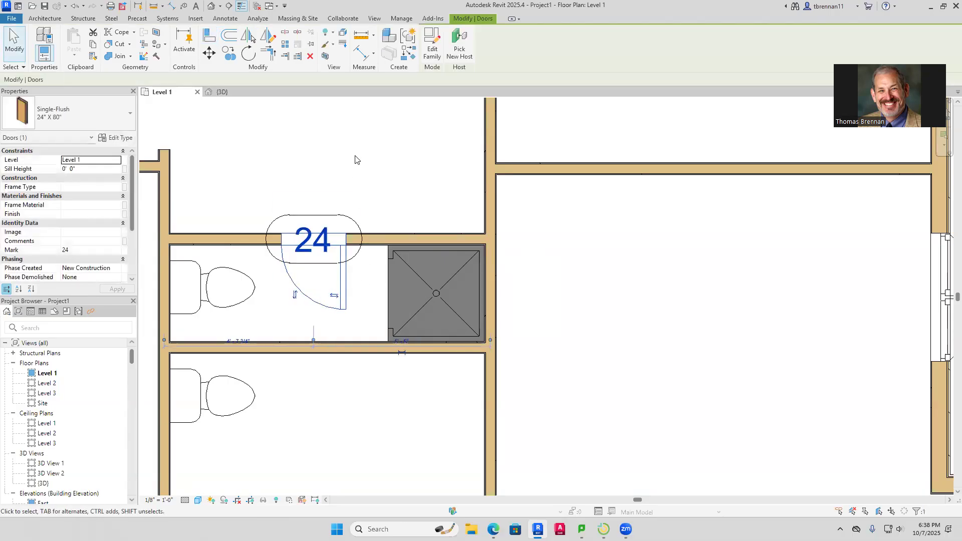
click(357, 157)
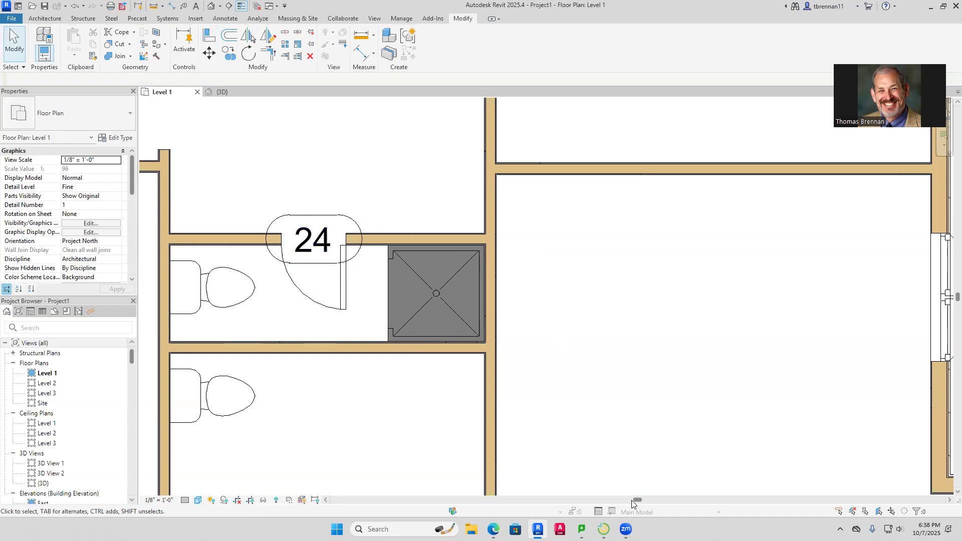
Bring up LanSchool Teacher Console and open a live view of one student's Revit screen
click(604, 529)
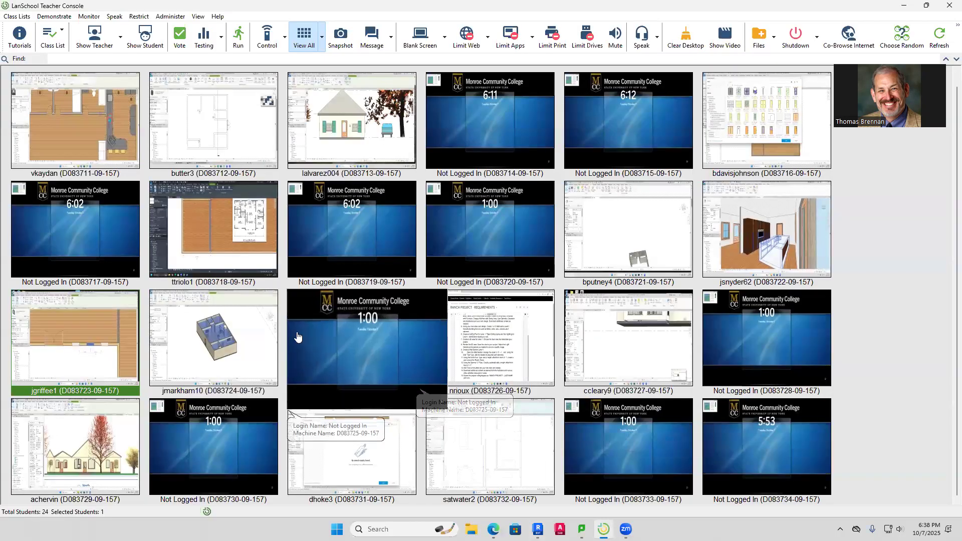
mouse_move(402, 469)
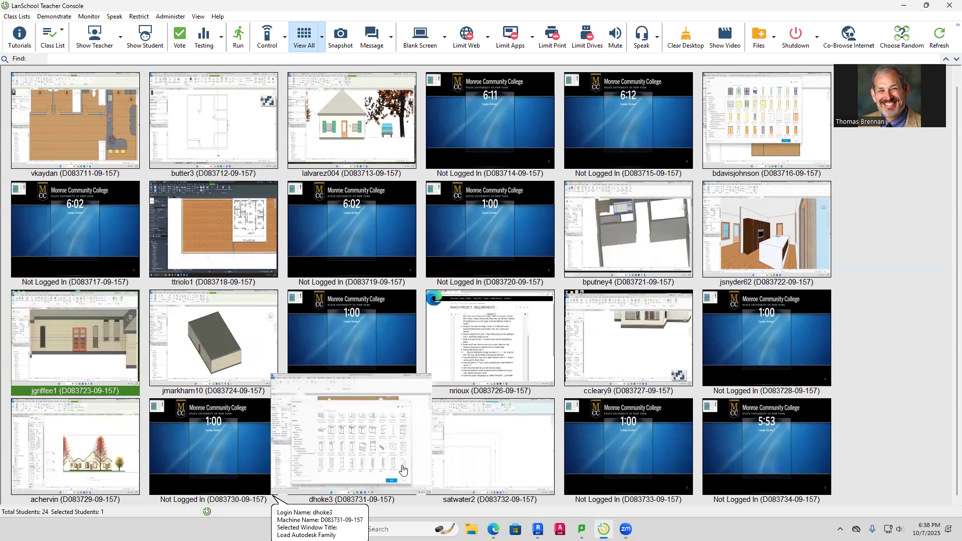
mouse_move(716, 467)
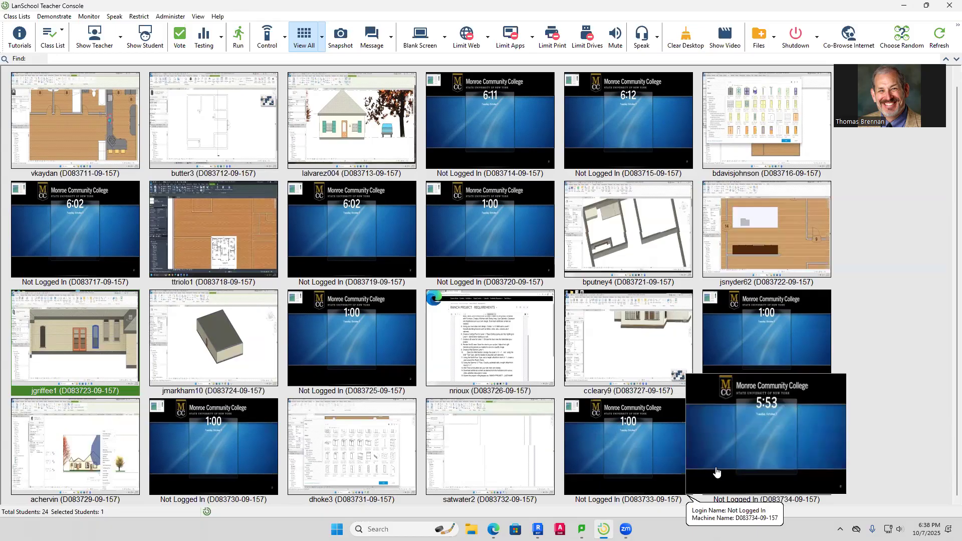
double_click(614, 342)
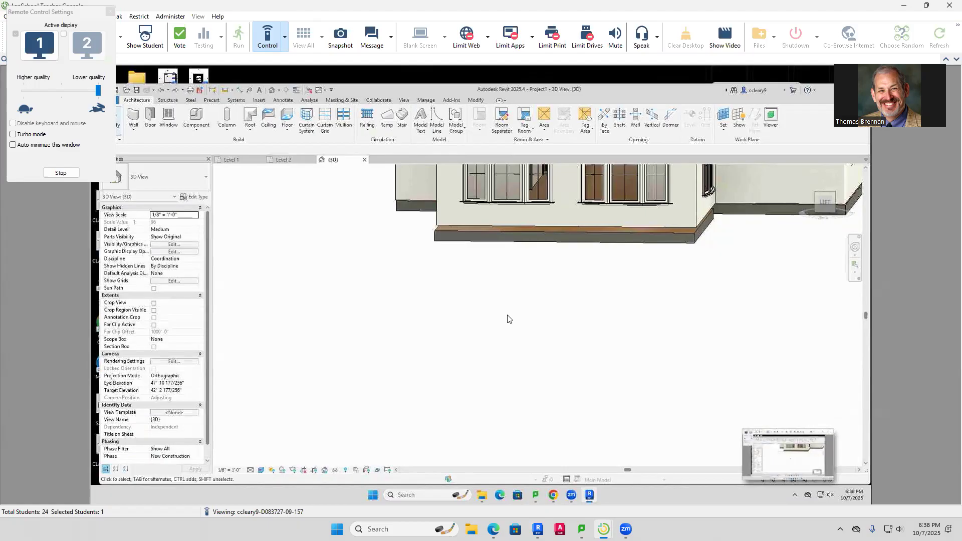
Take remote control of the student's computer and set their floor slab's Height Offset From Level to 0
click(284, 40)
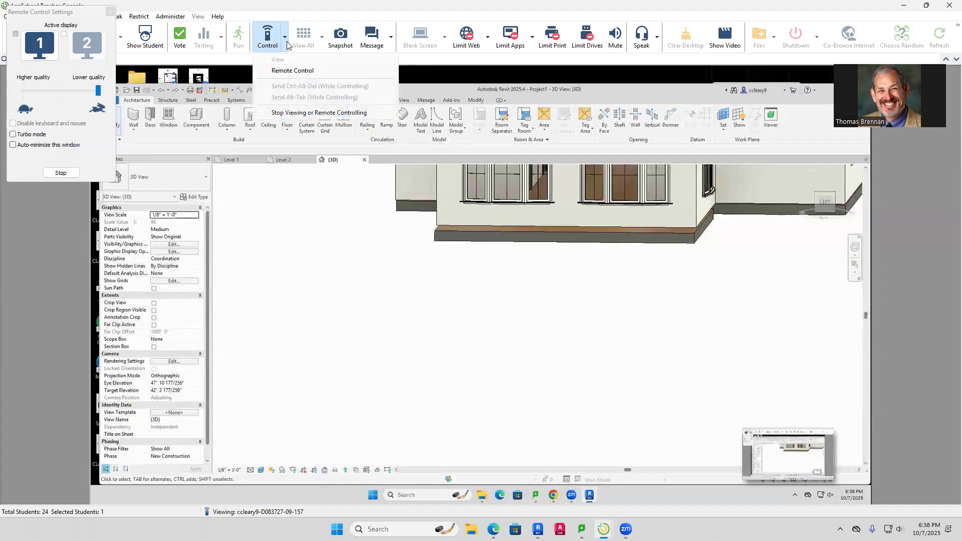
click(295, 69)
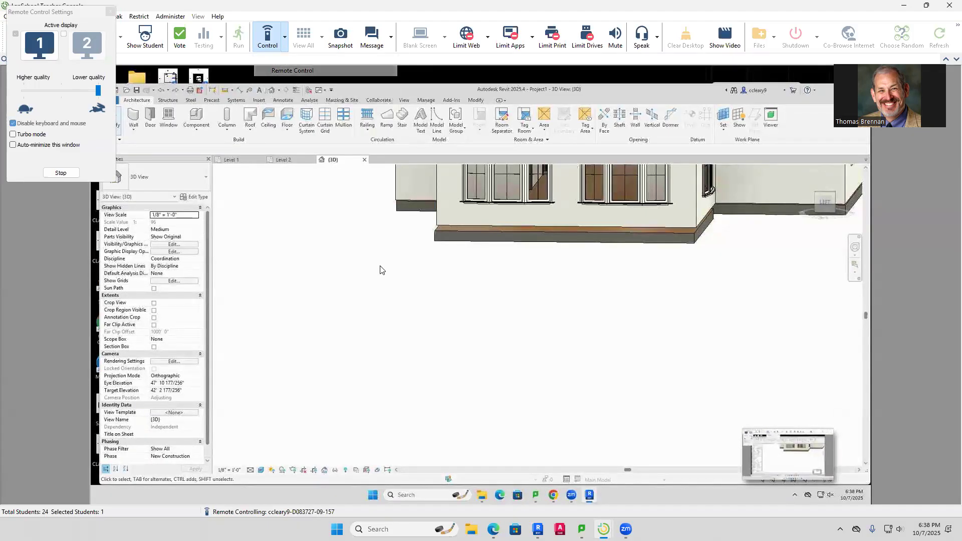
click(436, 221)
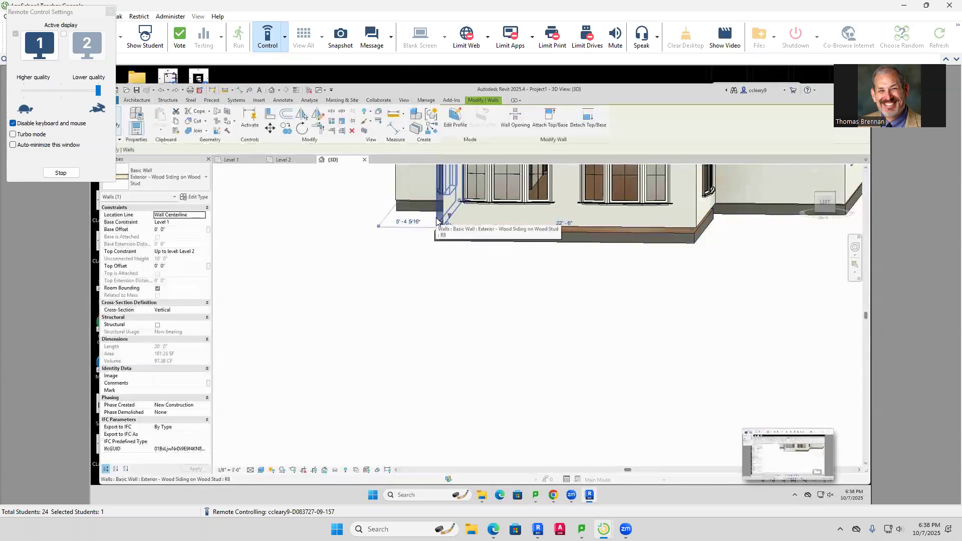
click(456, 271)
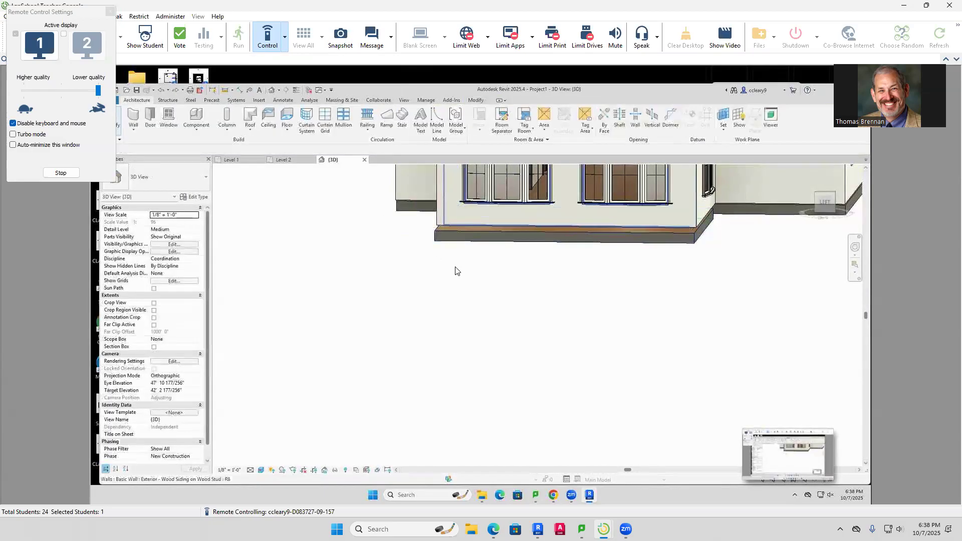
click(457, 271)
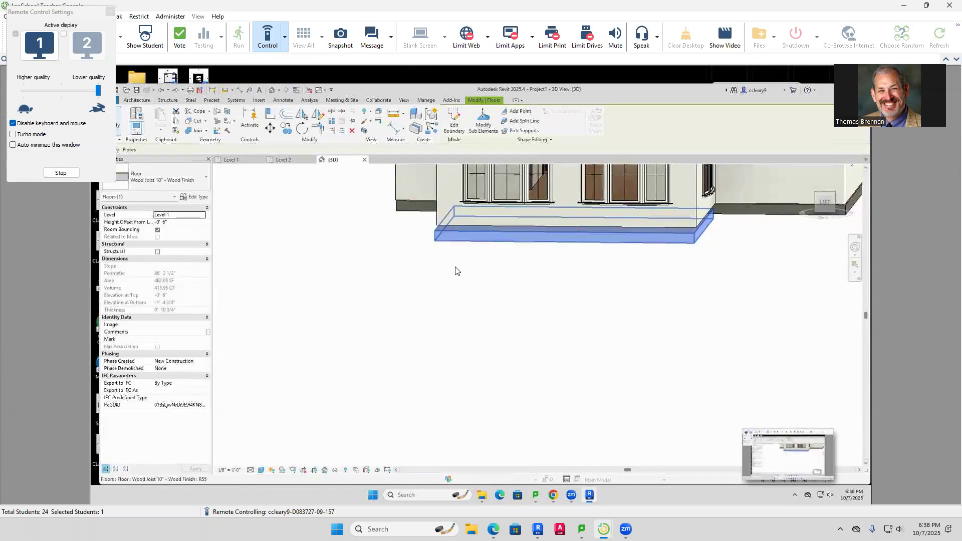
click(173, 221)
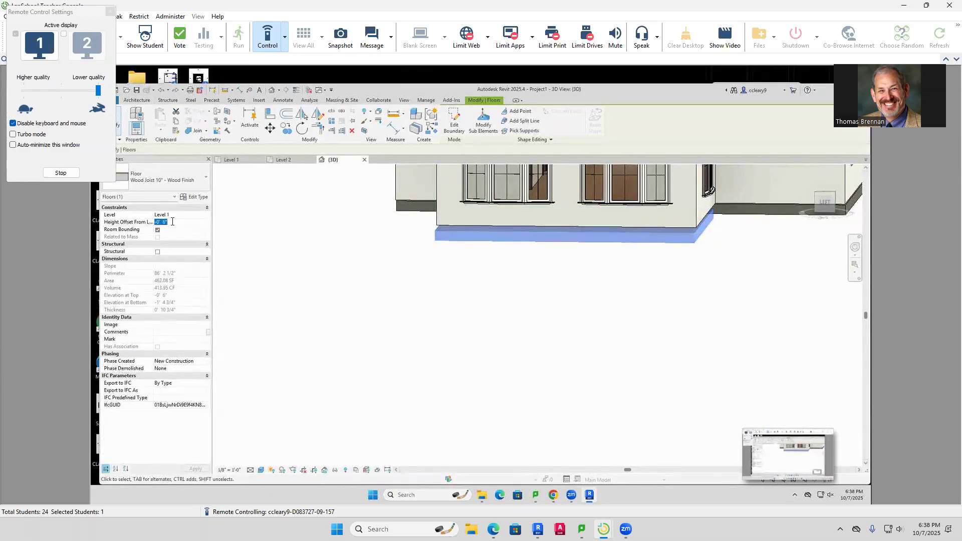
text(0)
Deselect the slab and stop remote controlling the student's computer
click(415, 286)
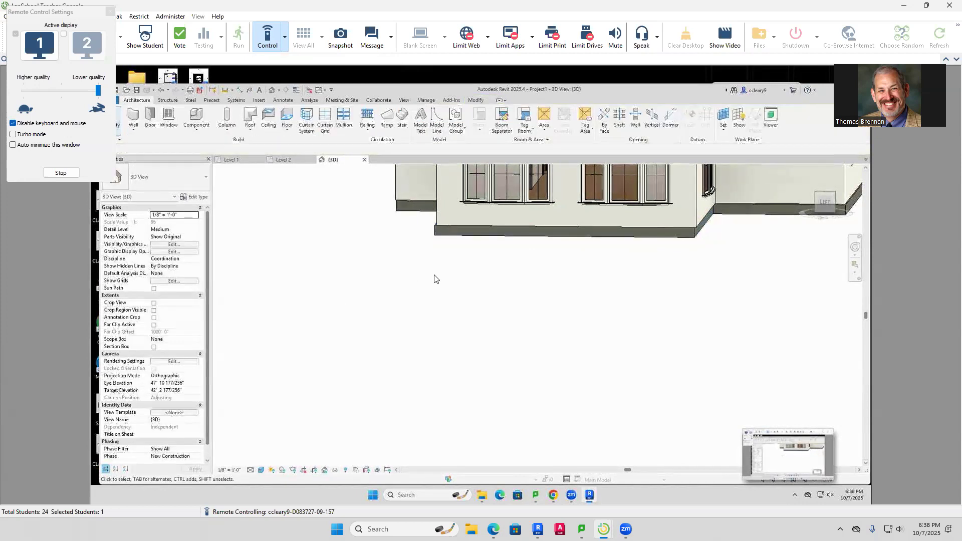
scroll(434, 279, down, 3)
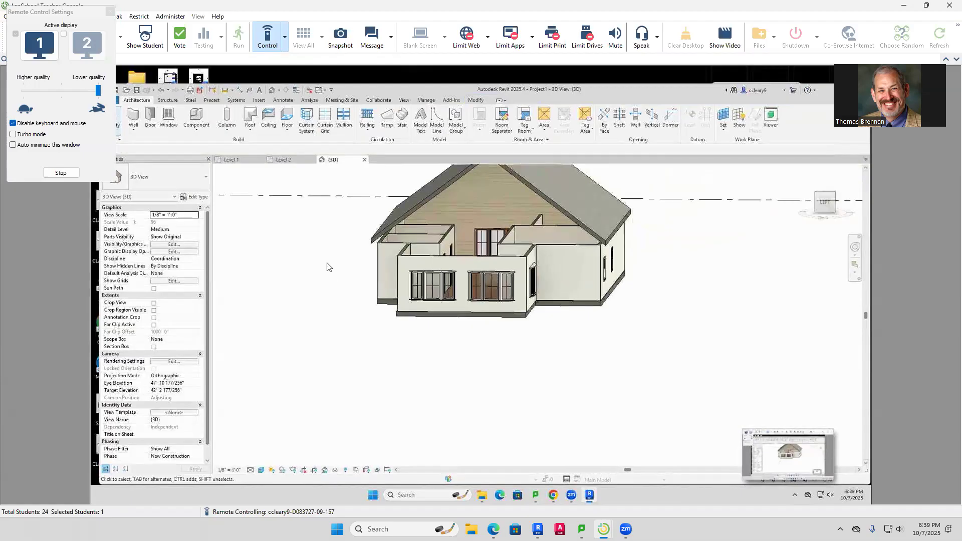
click(287, 45)
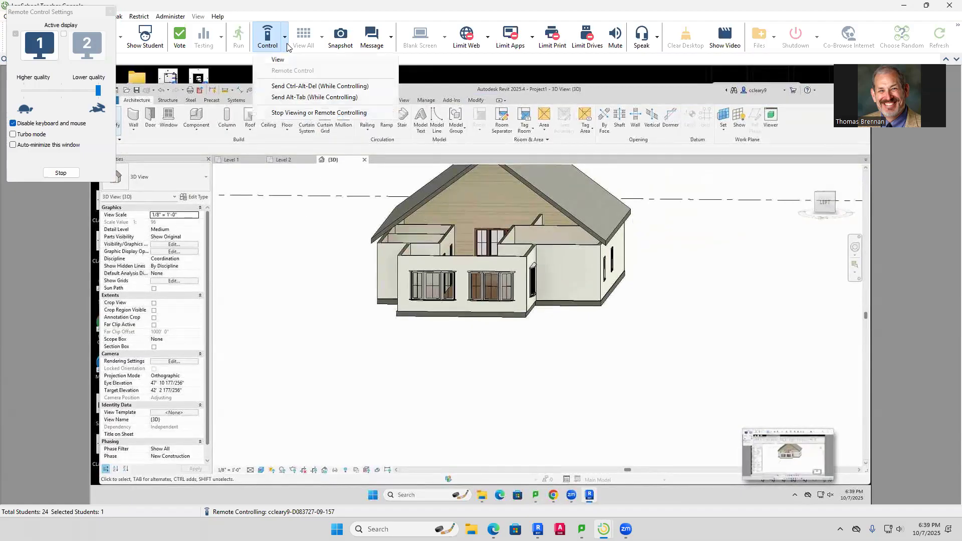
click(295, 112)
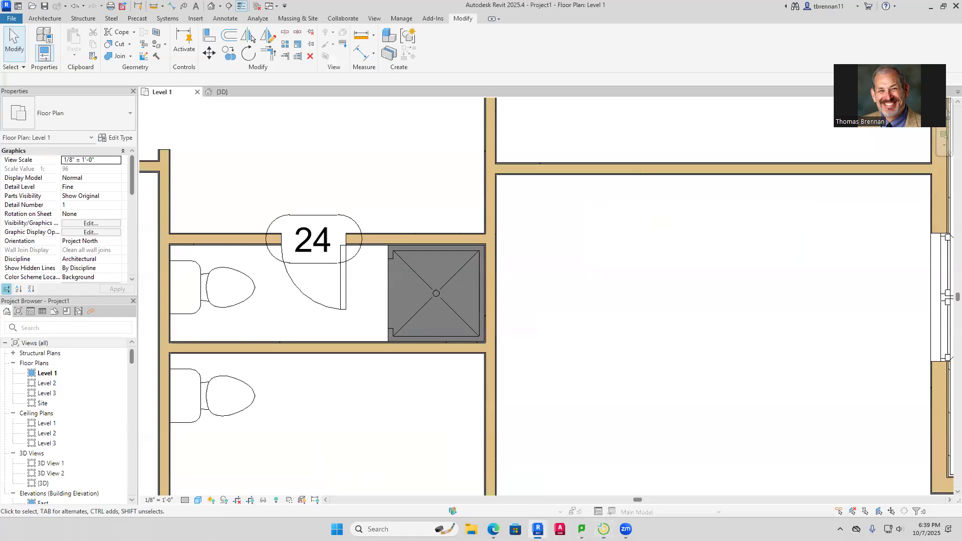
Back in Revit, zoom to the bathrooms and measure from the wall end beside door 22
click(537, 529)
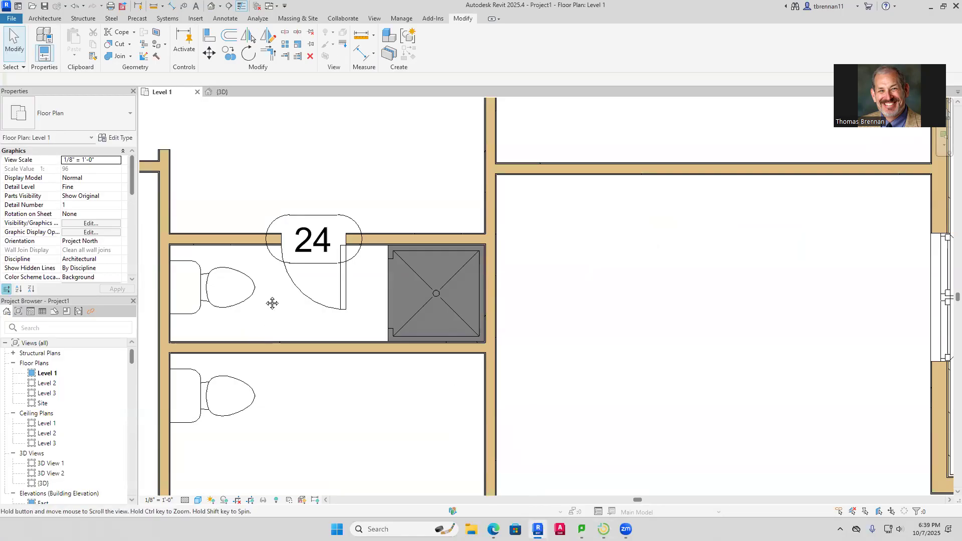
scroll(280, 300, down, 2)
scroll(302, 299, down, 3)
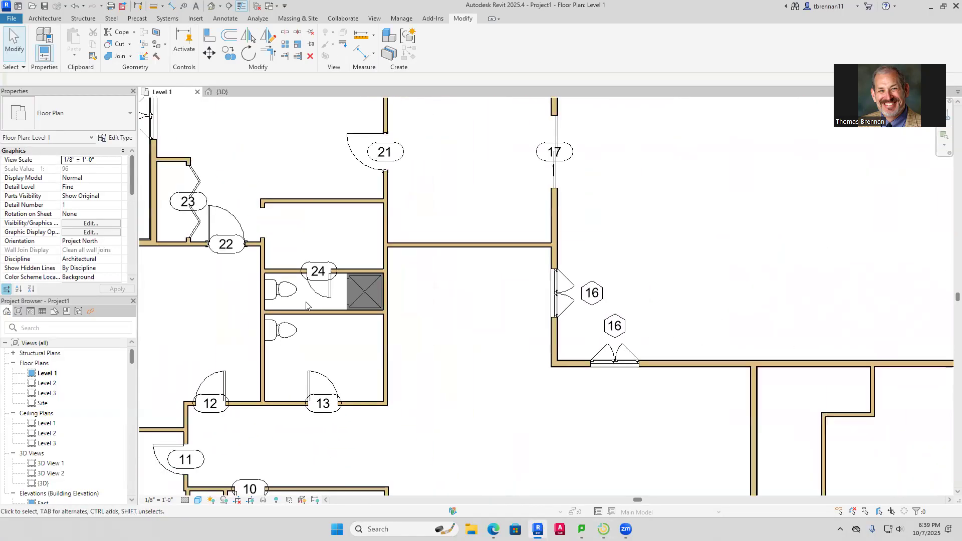
middle_drag(306, 304, 358, 329)
scroll(326, 280, up, 3)
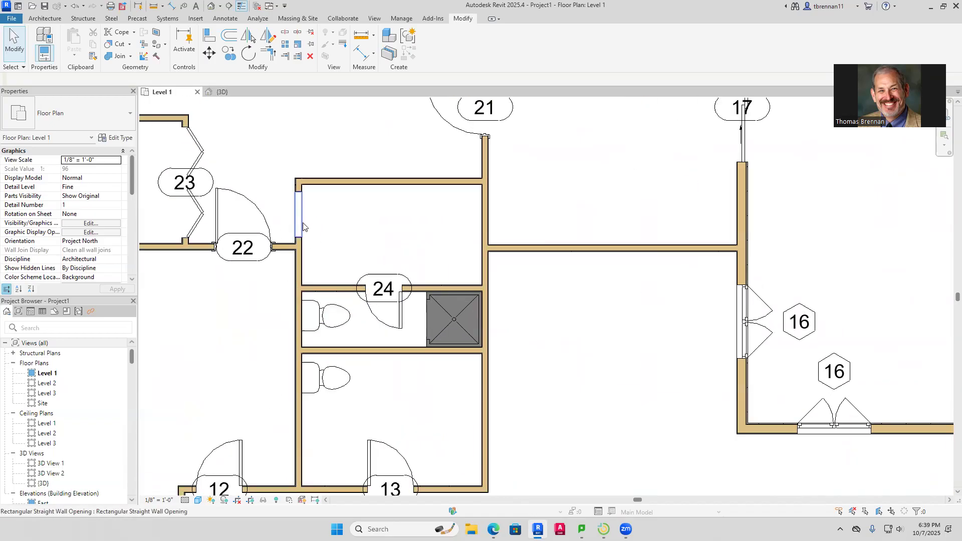
click(153, 11)
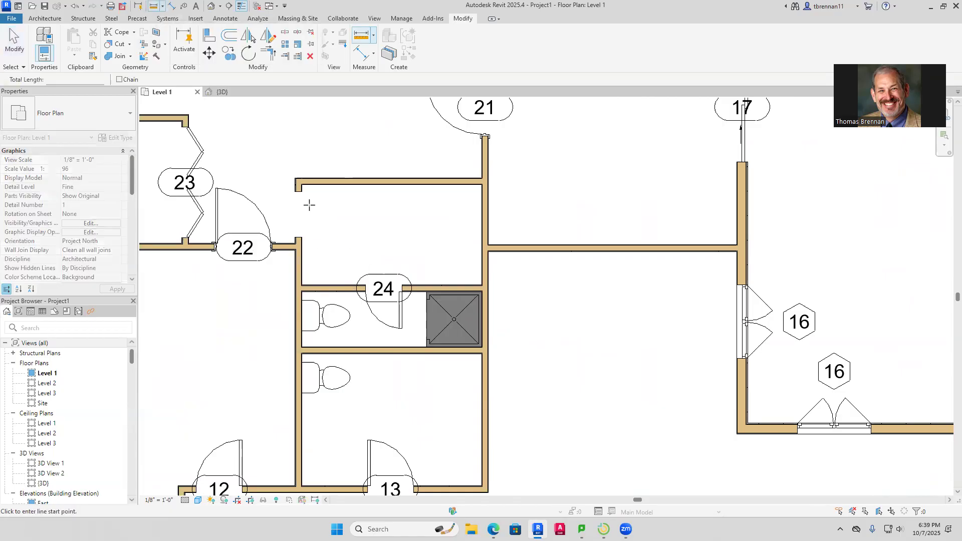
click(301, 190)
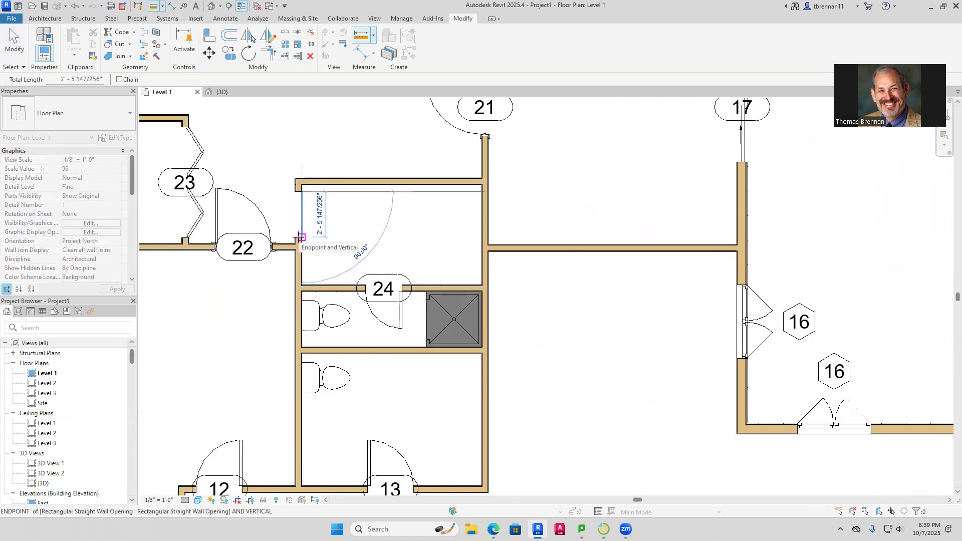
key(Escape)
key(Escape)
scroll(379, 239, down, 5)
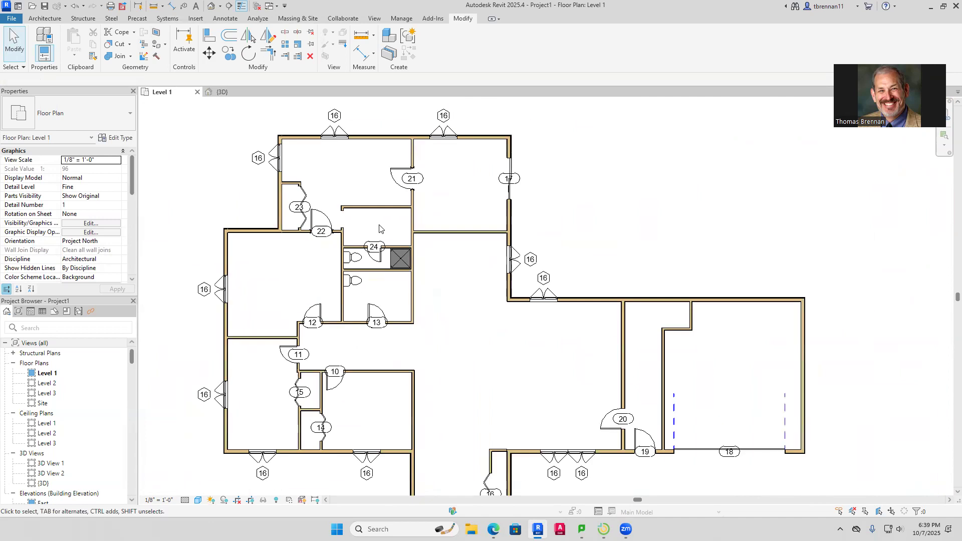
Nudge the interior wall above the bathroom and its rectangular wall opening upward
click(392, 178)
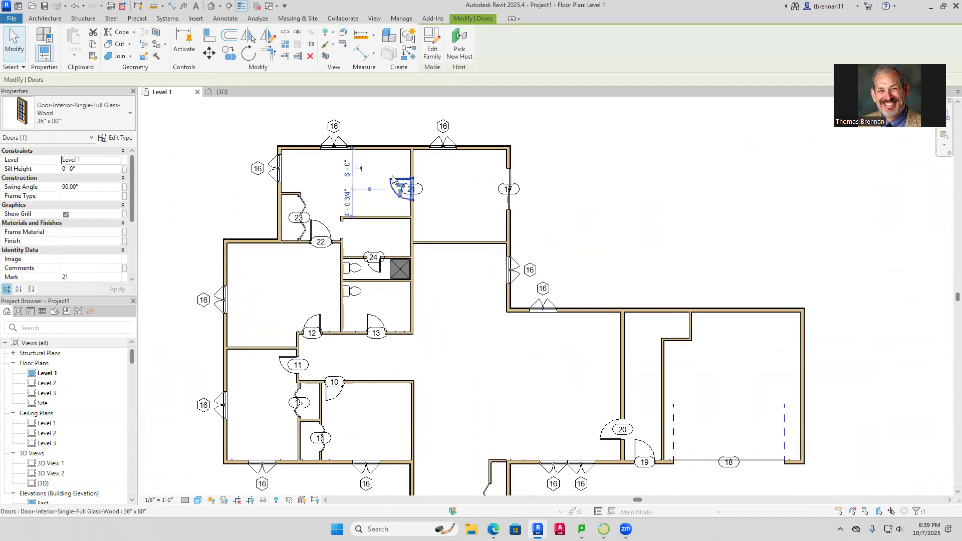
key(Escape)
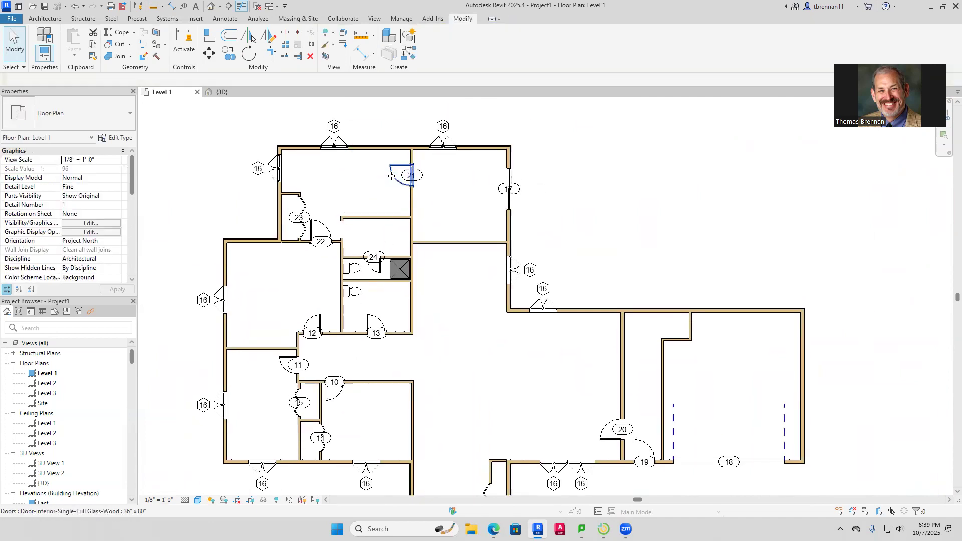
click(381, 220)
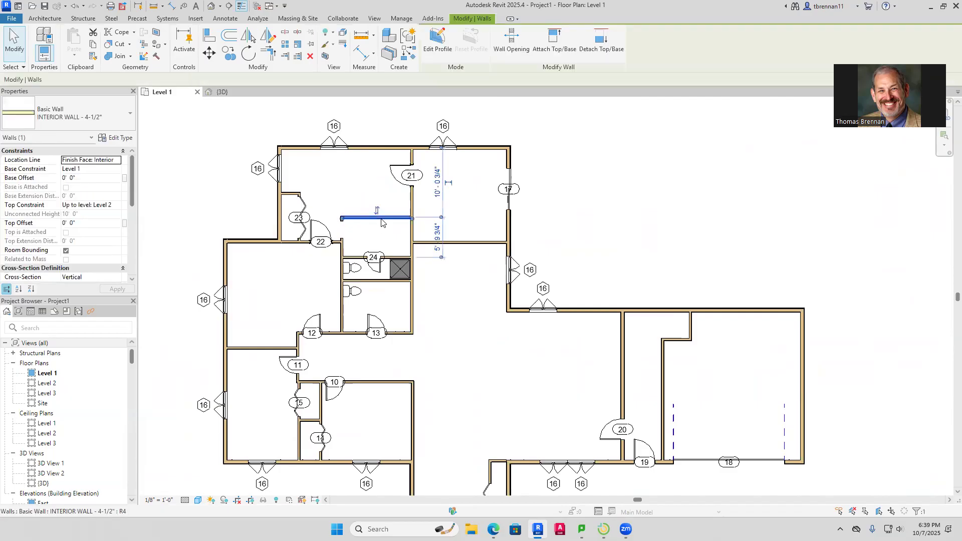
key(Up)
key(Up)
key(Up)
key(Up)
key(Up)
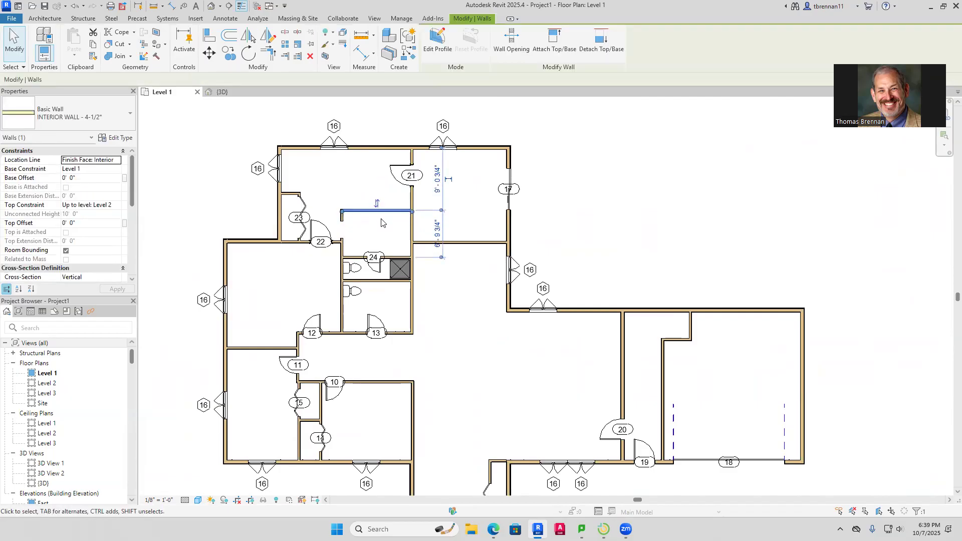
key(Escape)
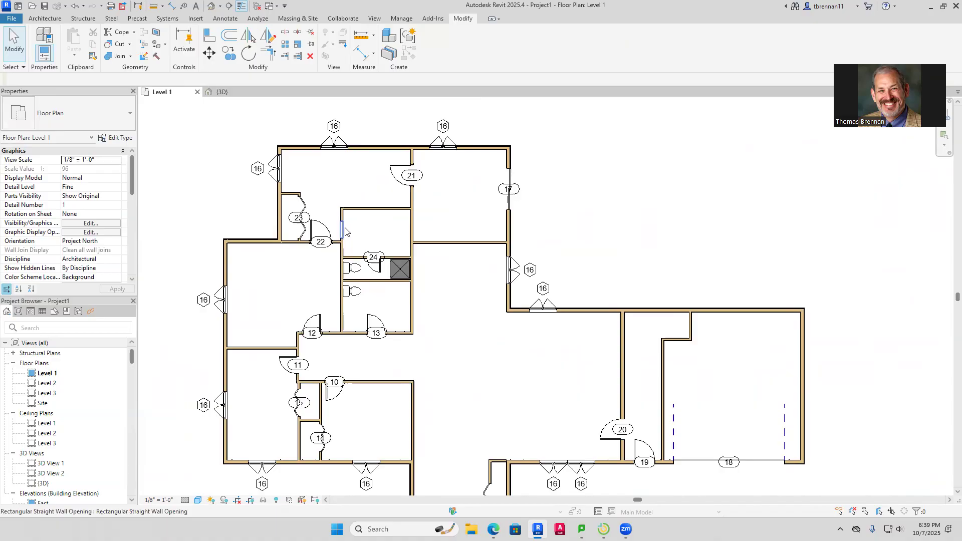
click(344, 232)
key(Up)
key(Up)
key(Up)
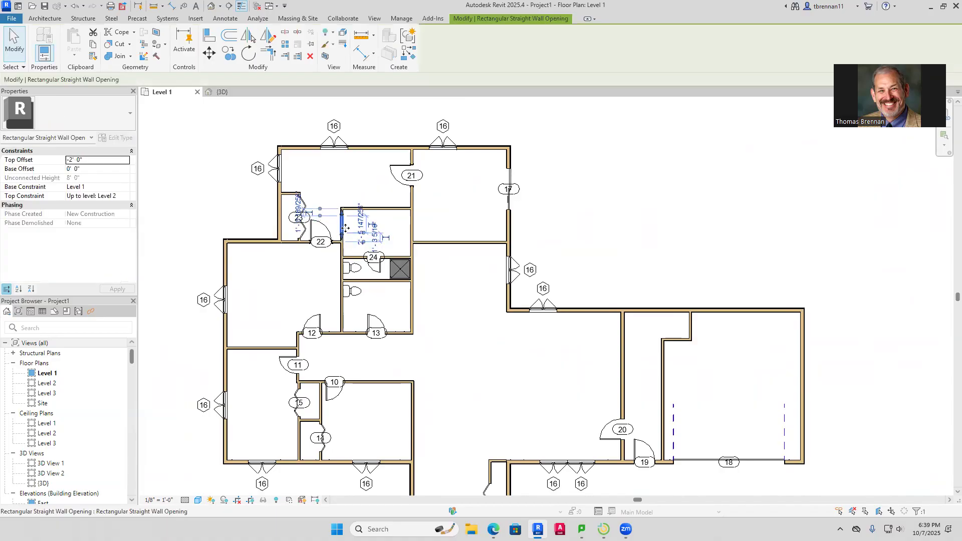
key(Escape)
scroll(361, 244, up, 2)
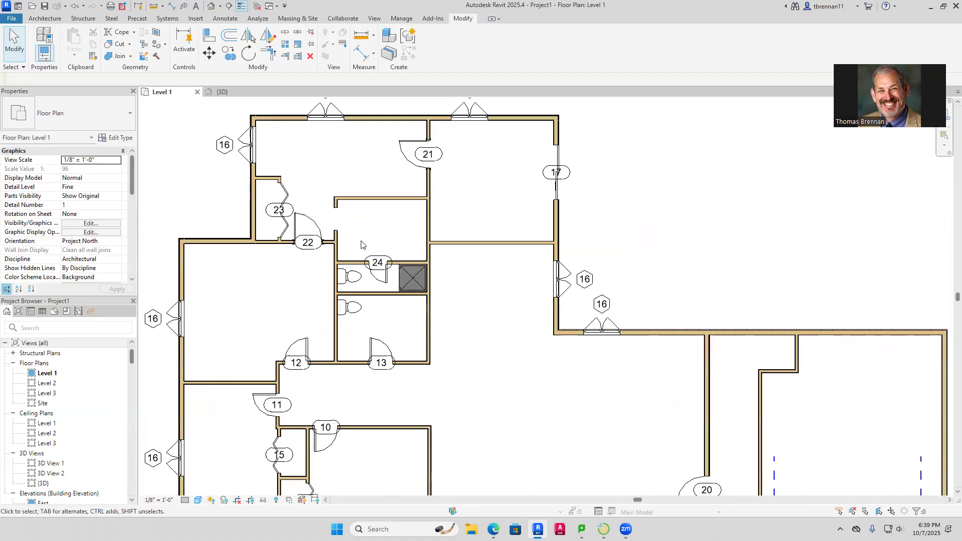
scroll(362, 244, up, 1)
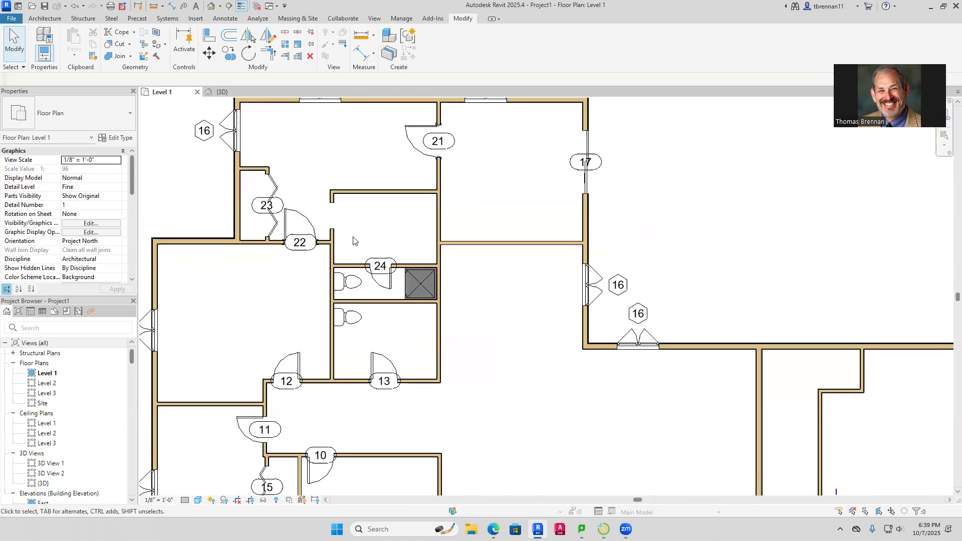
Change door 22 to the Single-Flush 30" x 80" door type
click(299, 226)
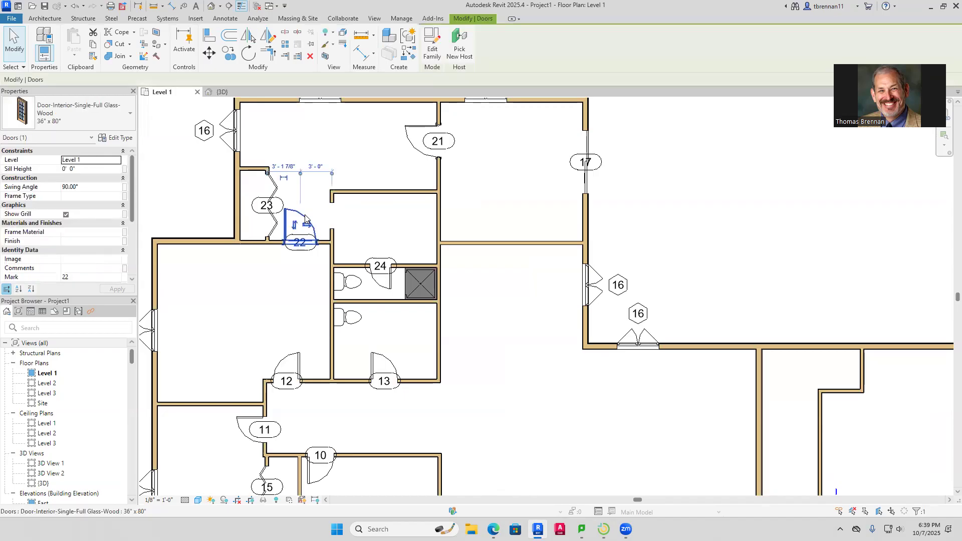
click(129, 118)
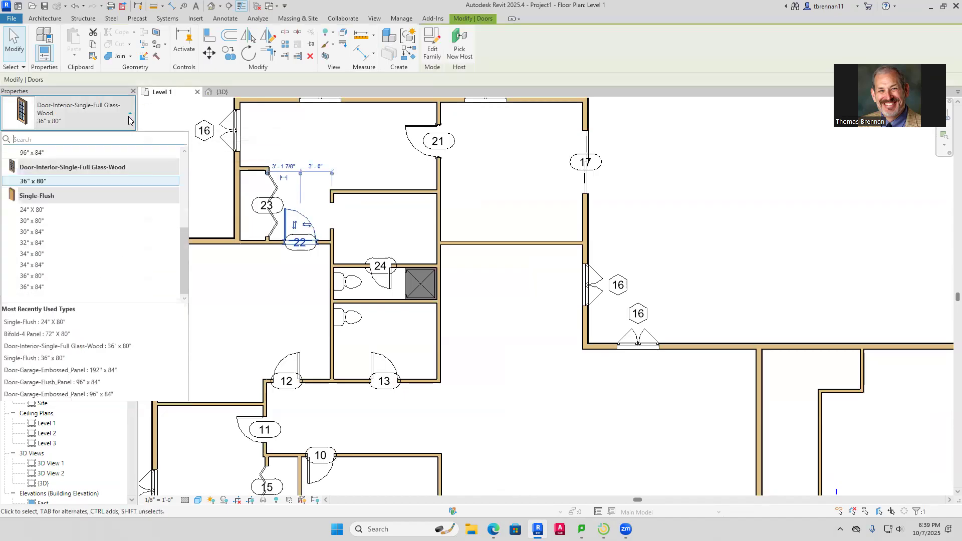
click(50, 221)
click(249, 296)
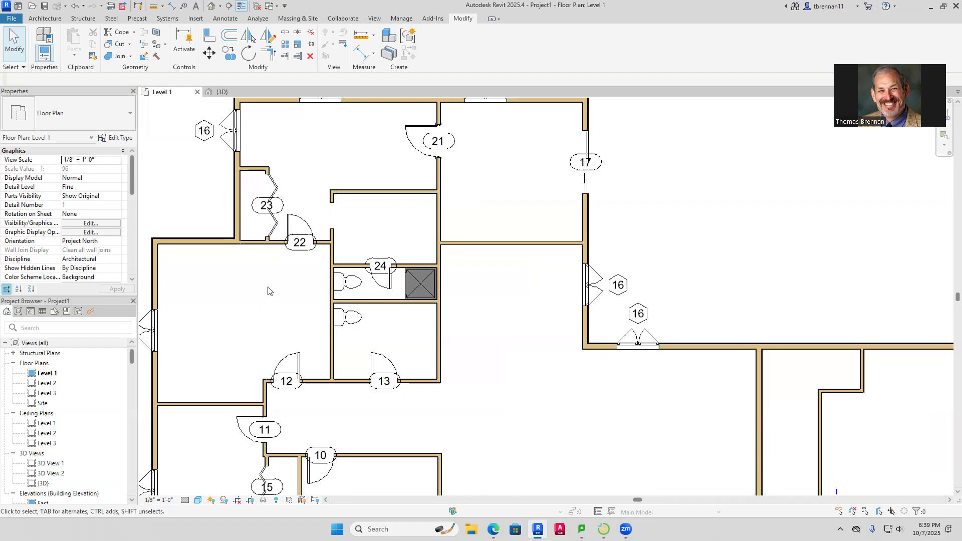
scroll(531, 250, down, 5)
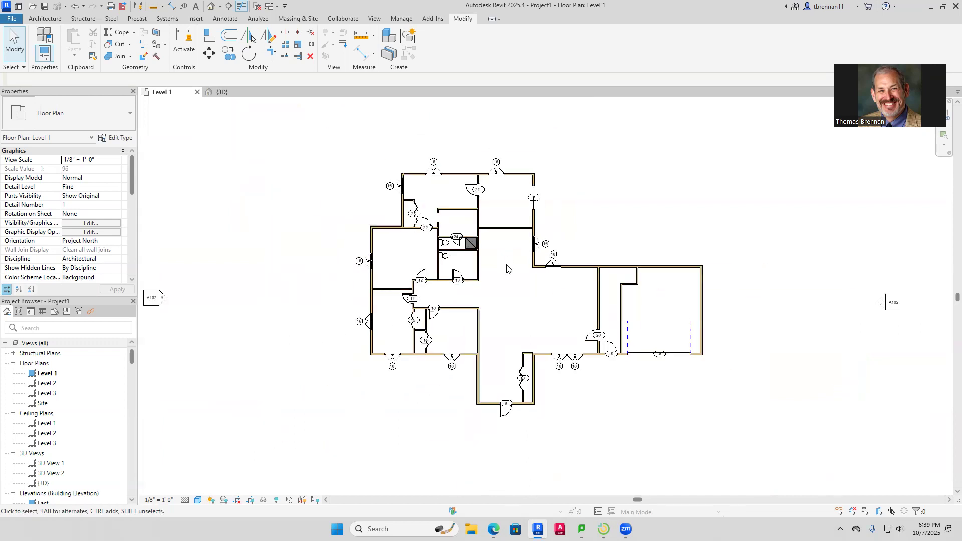
Review the house in the {3D} view, panning and zooming around it
click(223, 91)
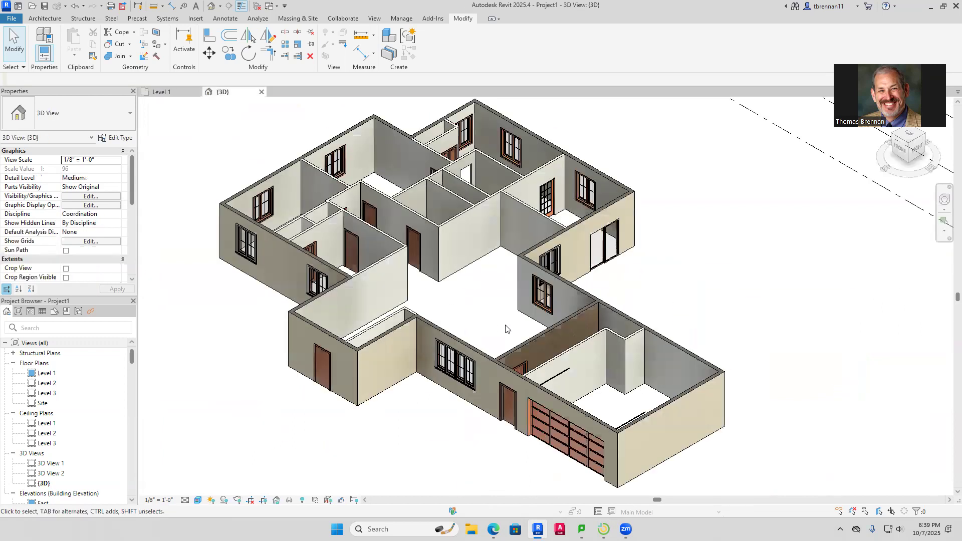
middle_drag(686, 304, 623, 307)
scroll(622, 308, up, 1)
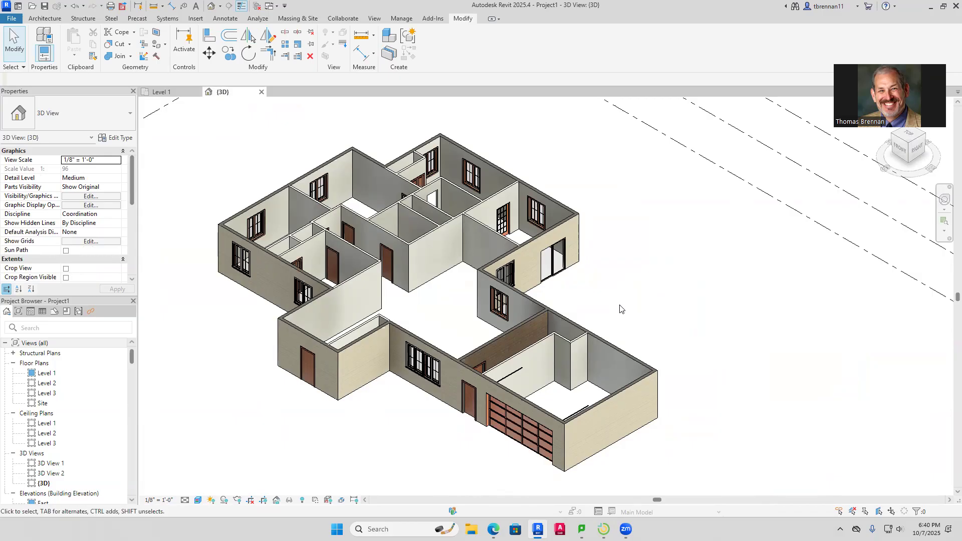
Return to the Level 1 plan and start the Architecture Component tool
click(167, 92)
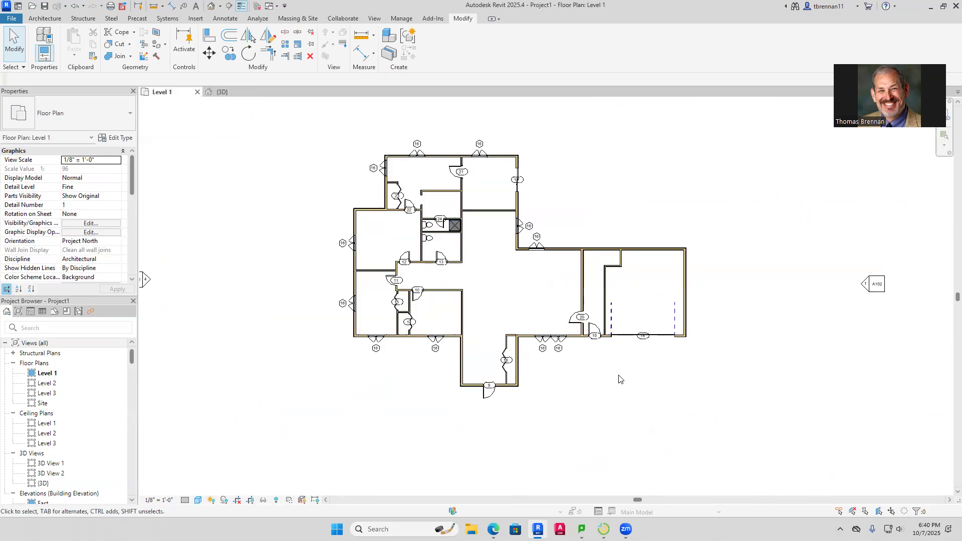
scroll(619, 379, up, 3)
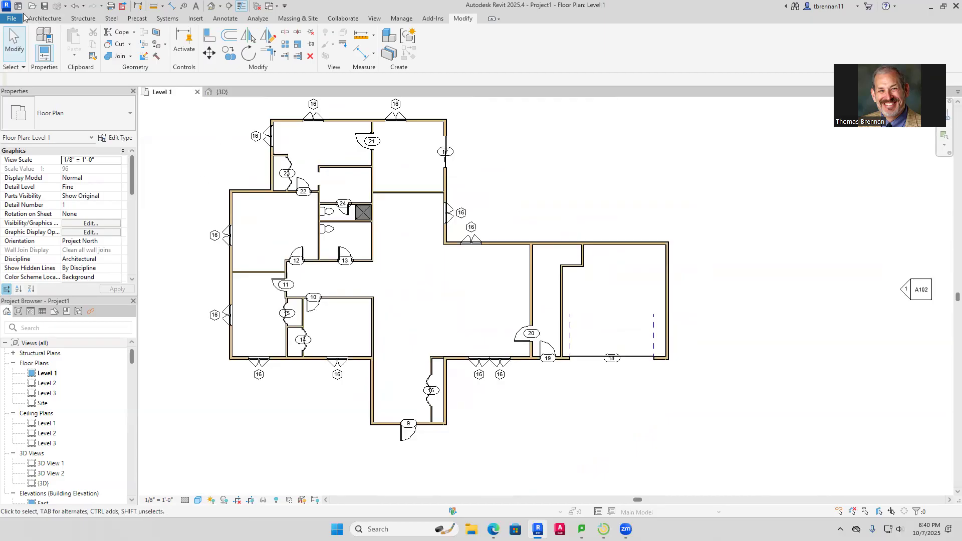
click(44, 19)
click(119, 36)
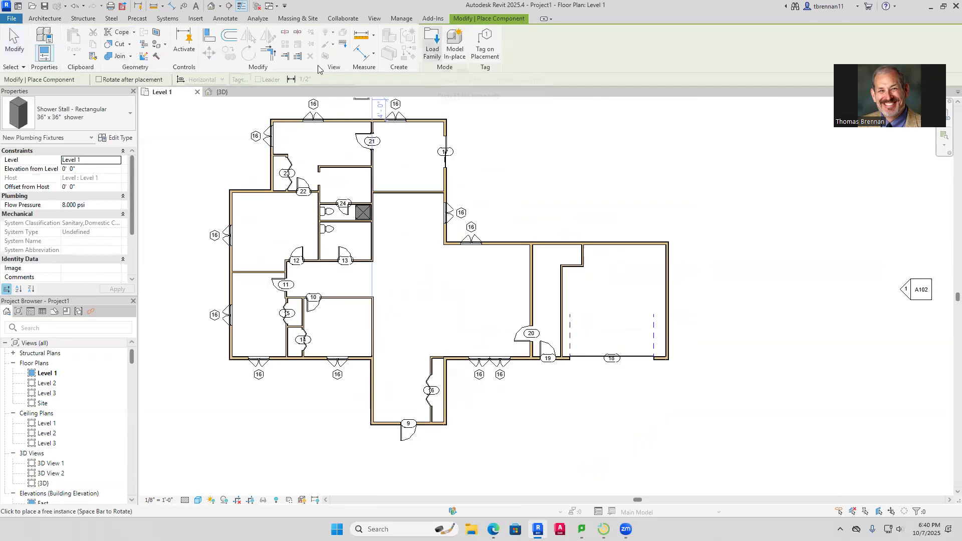
Choose the Floor Lamp - Standup 150W - 120V component type
click(130, 113)
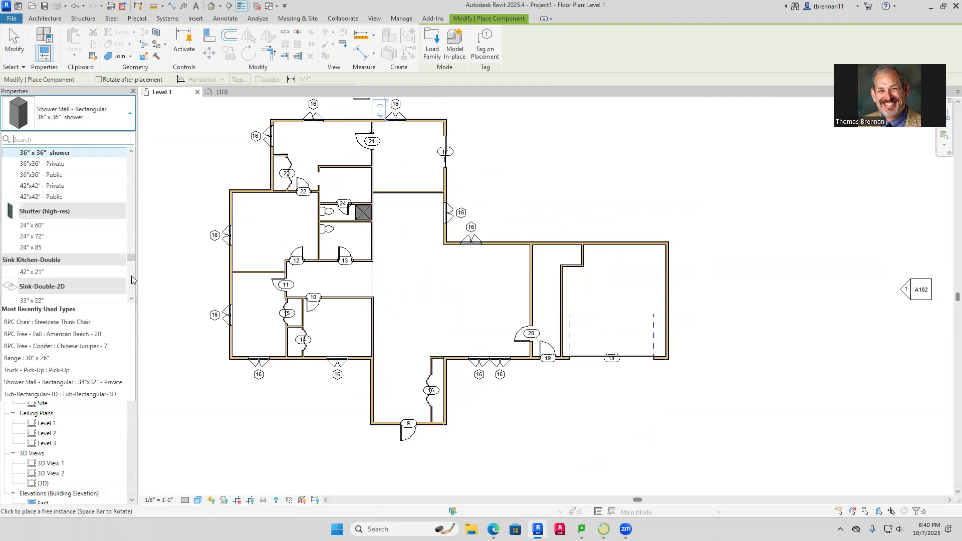
drag(130, 258, 166, 190)
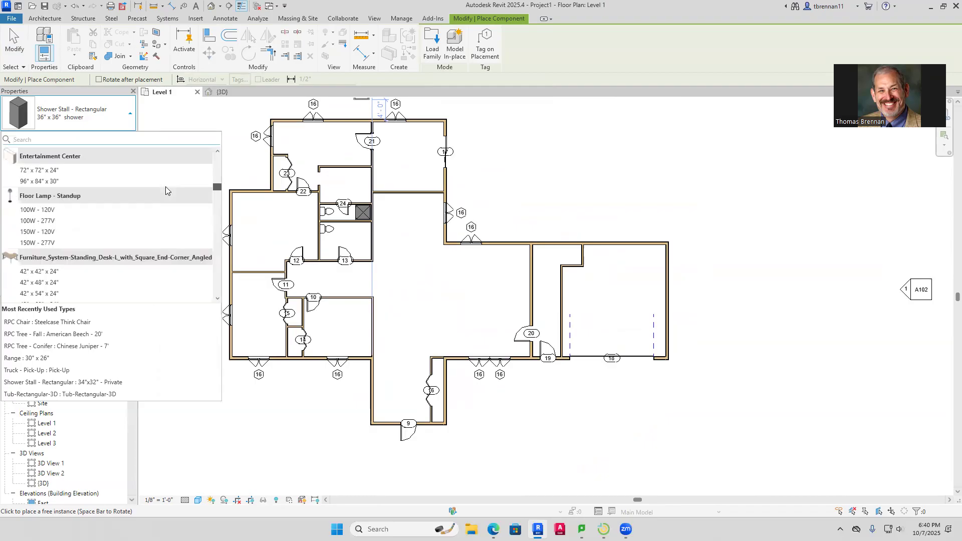
click(27, 193)
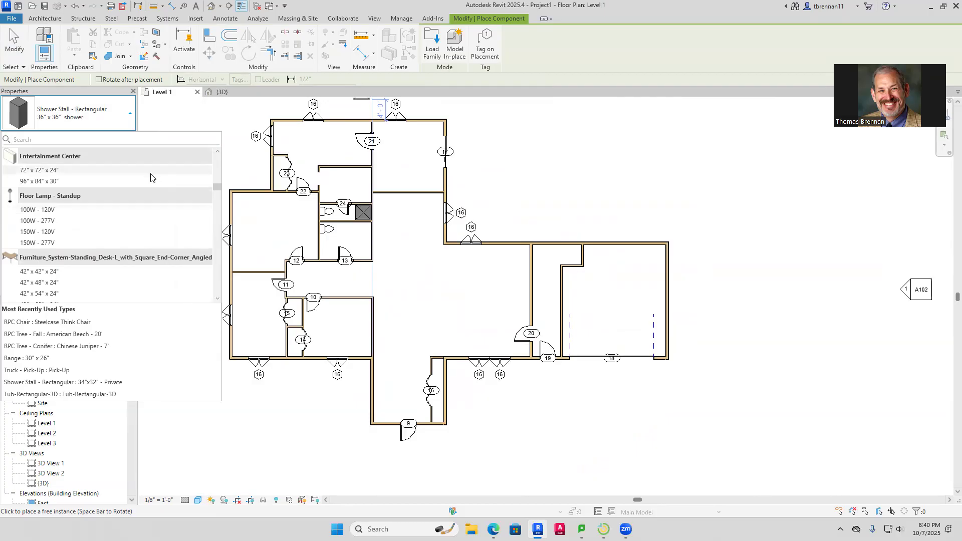
click(55, 231)
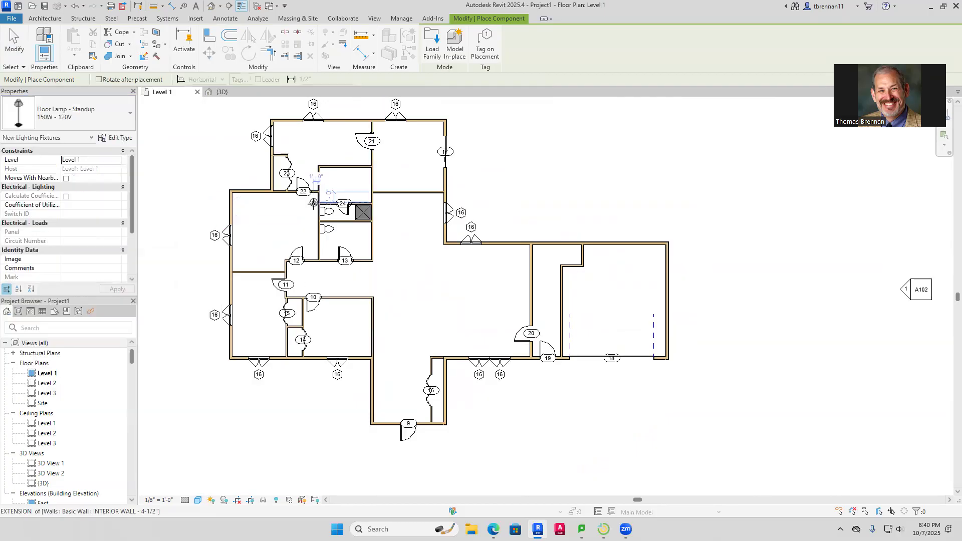
scroll(301, 153, up, 2)
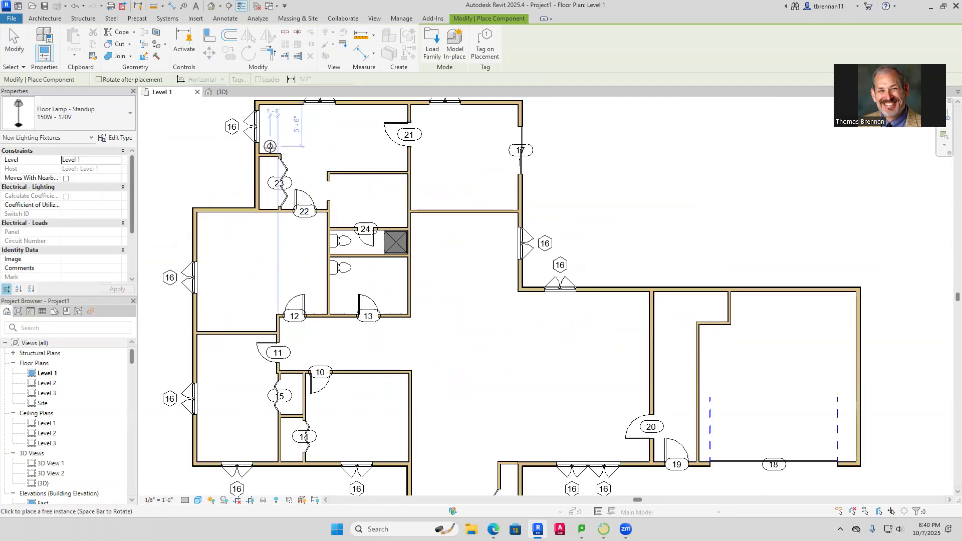
Place three floor lamps: upper-left room corner and two along the lower wall near door 20
click(267, 146)
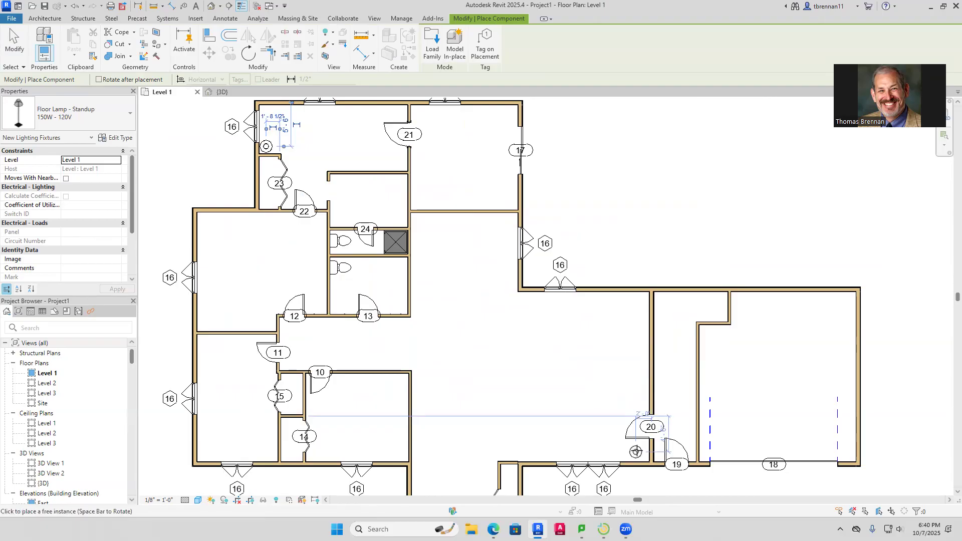
click(636, 452)
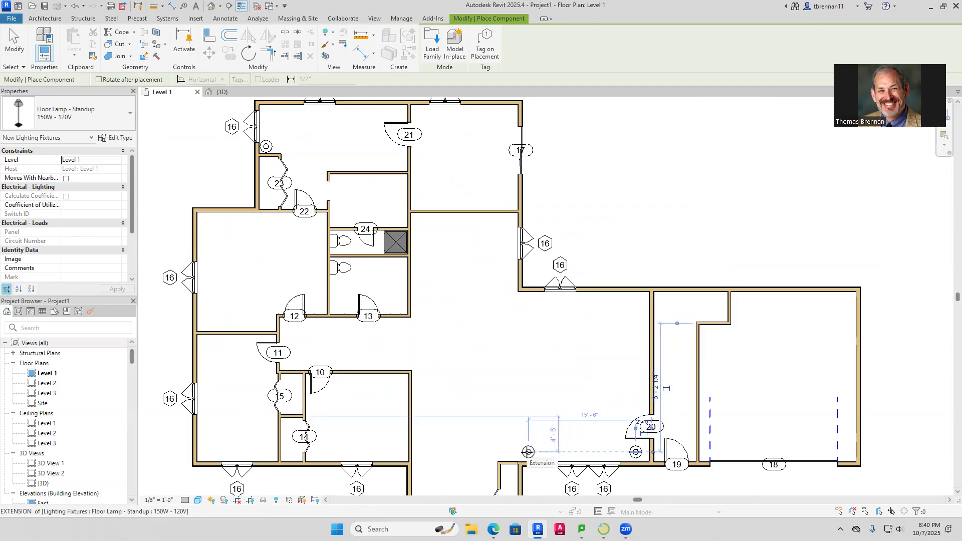
click(528, 452)
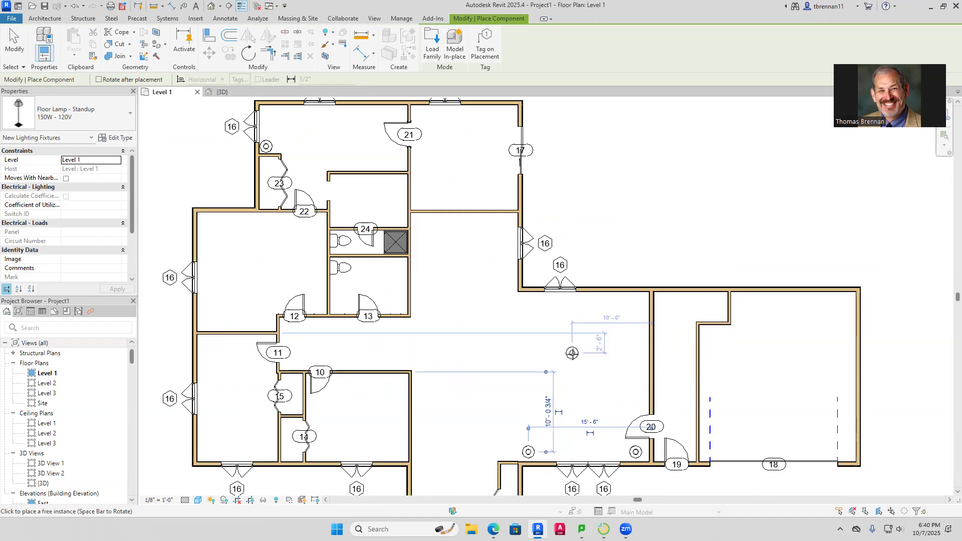
key(Escape)
key(Escape)
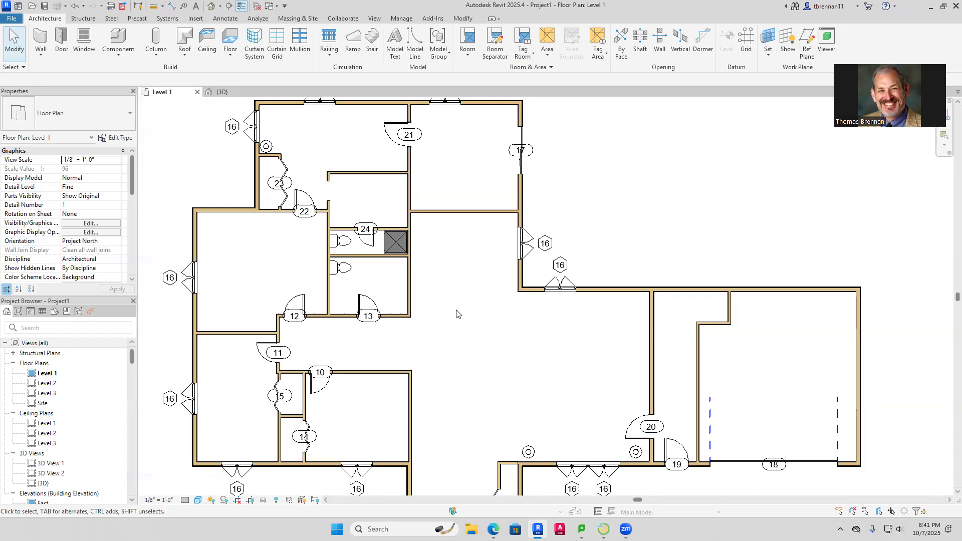
Select the short garage partition wall, flip it back and forth, and undo the accidental drag
scroll(453, 316, down, 1)
scroll(444, 361, down, 1)
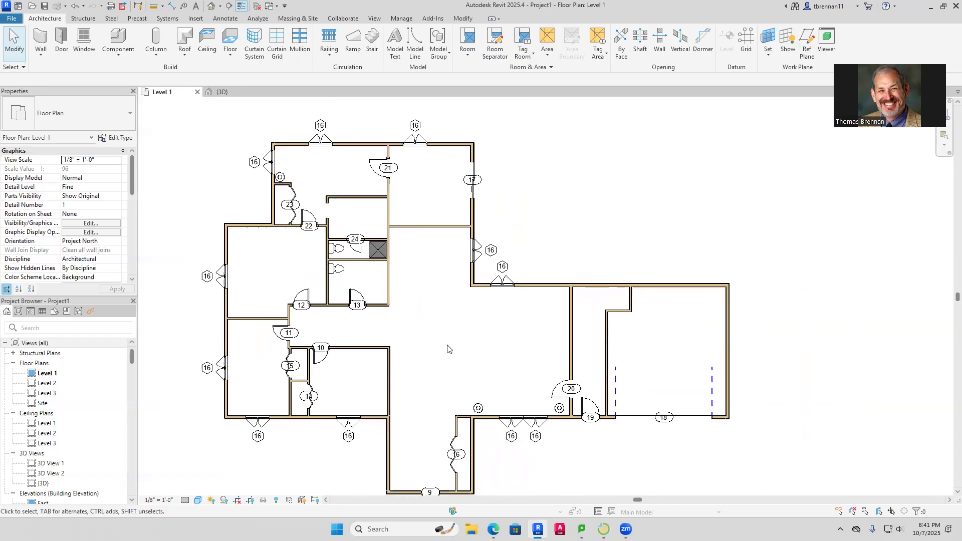
click(618, 312)
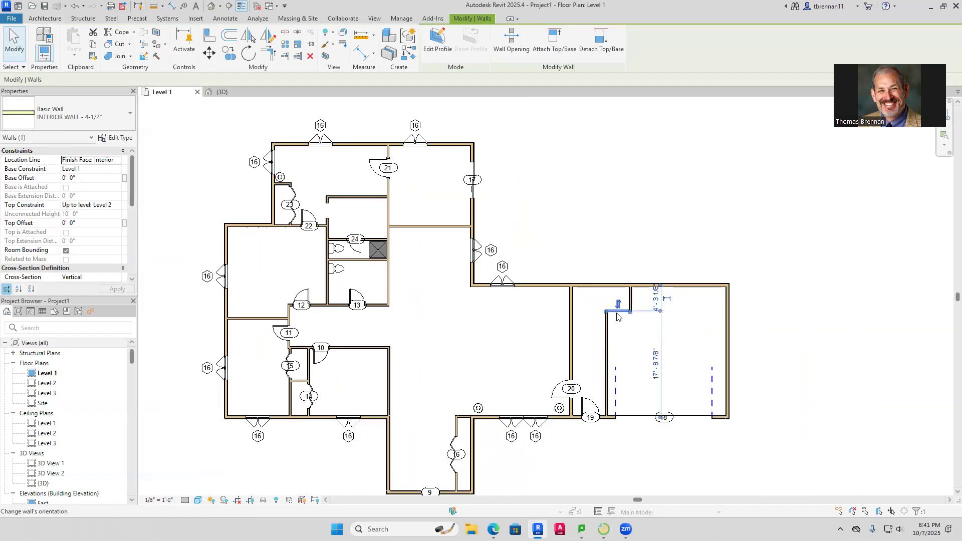
click(618, 313)
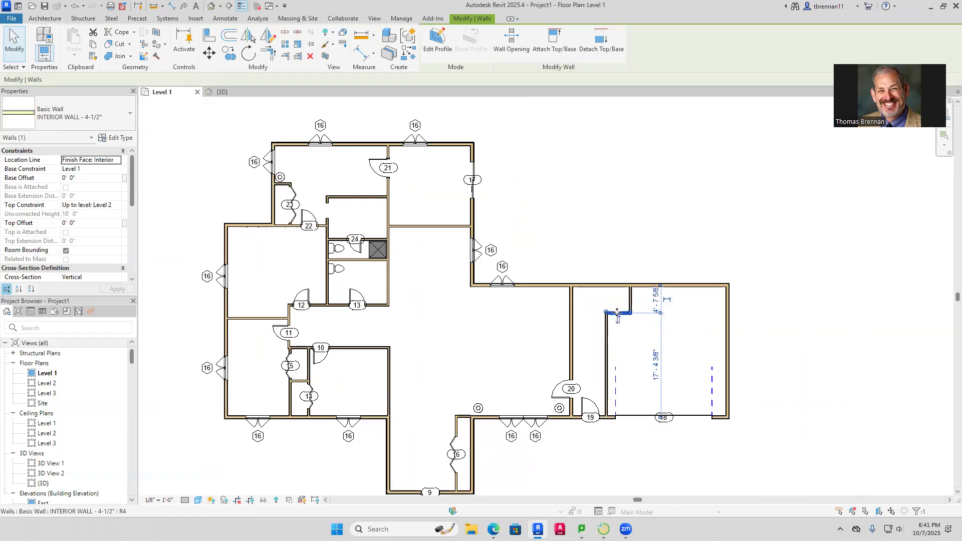
click(618, 319)
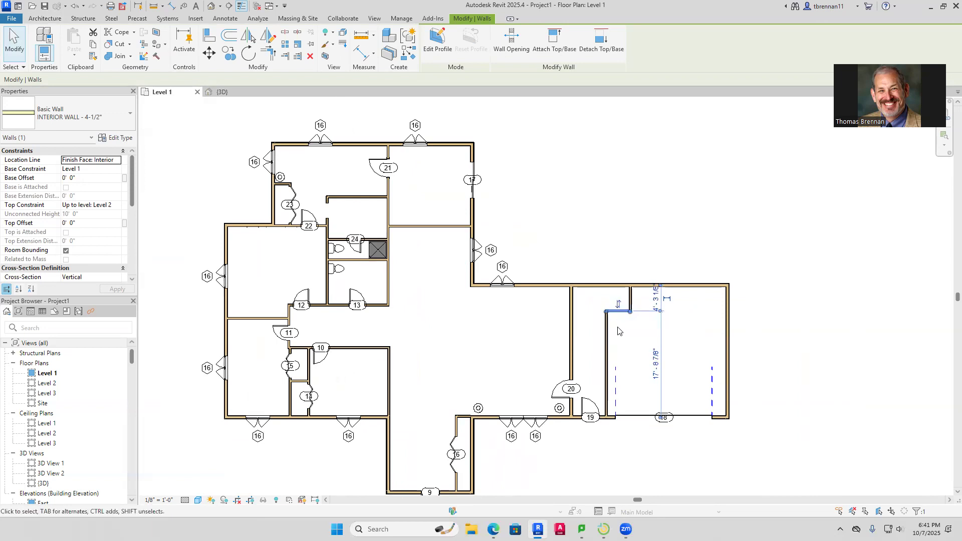
drag(612, 314, 616, 326)
key(Escape)
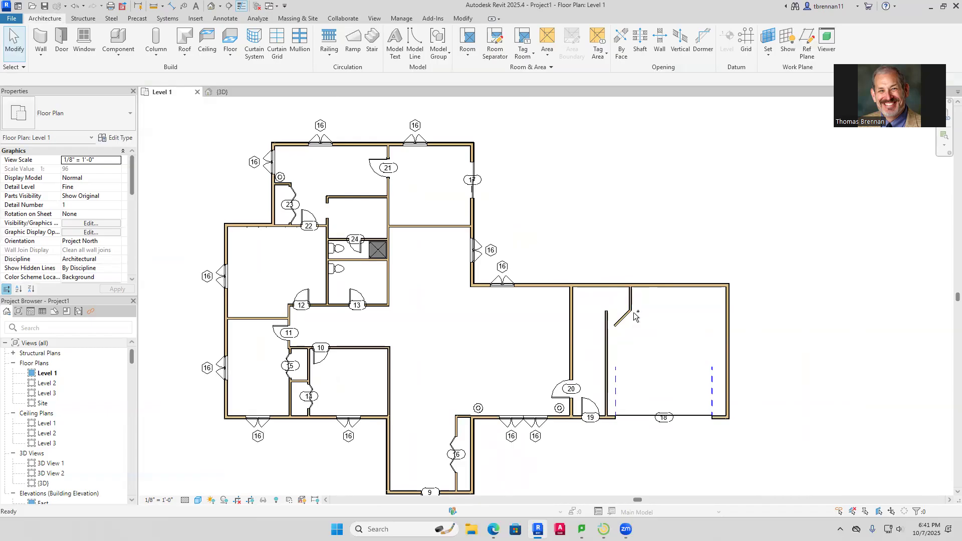
key(ctrl+z)
scroll(617, 310, up, 5)
Nudge the short wall down to about 4'-11 3/8" below the top exterior wall
click(634, 283)
key(Down)
key(Down)
key(Down)
key(Down)
key(Down)
key(Down)
key(Down)
key(Down)
key(Down)
key(Down)
key(Down)
key(Down)
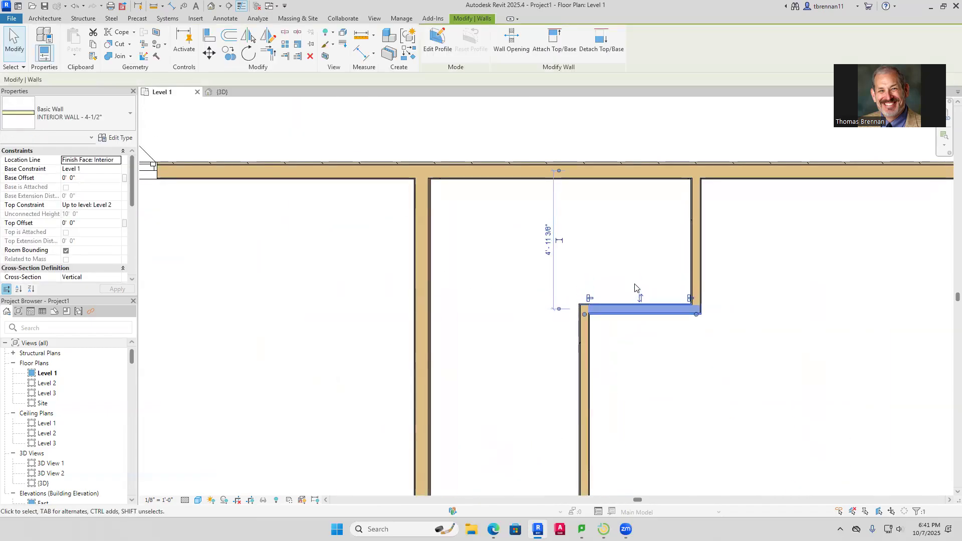
key(Escape)
scroll(635, 288, down, 6)
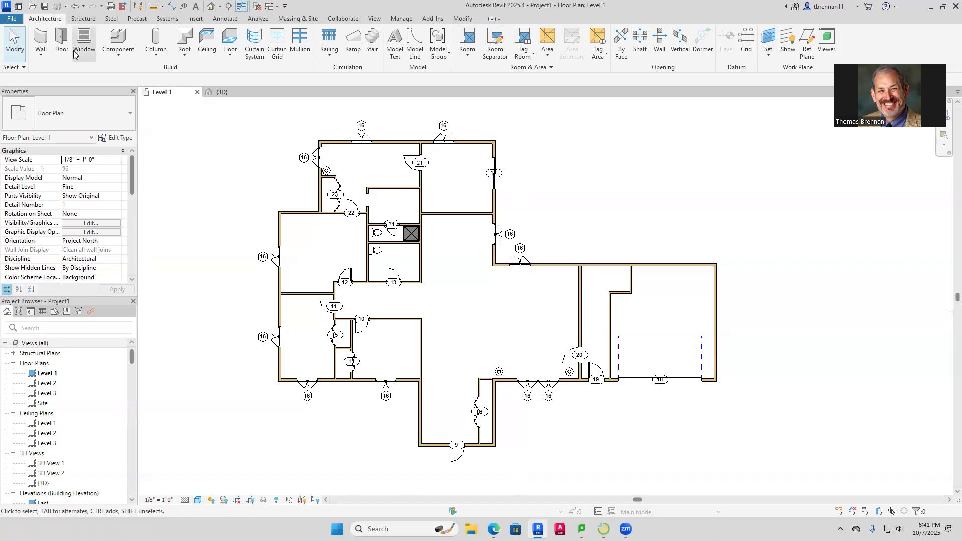
Place a Bed-Shaker King 78" x 83", rotated square, centred against the top bedroom's interior wall
click(118, 41)
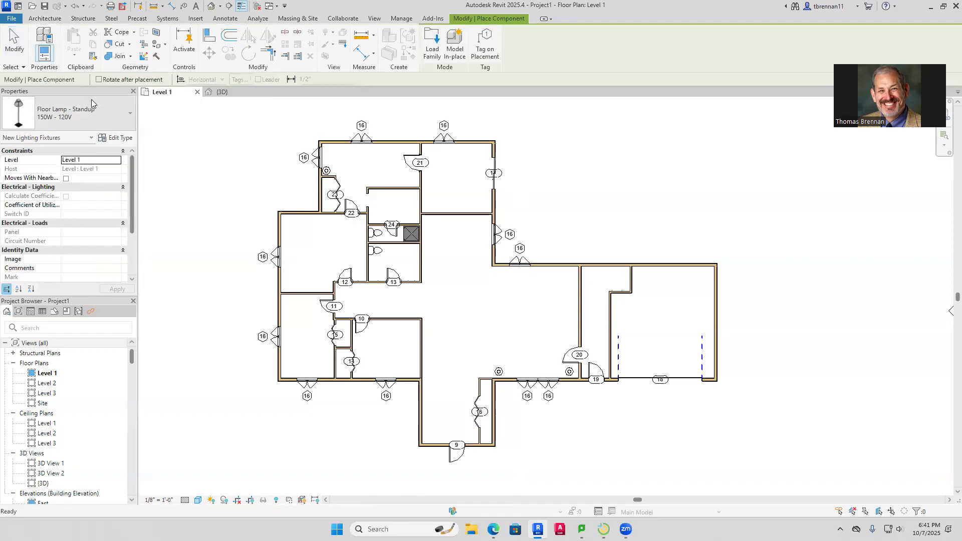
click(132, 115)
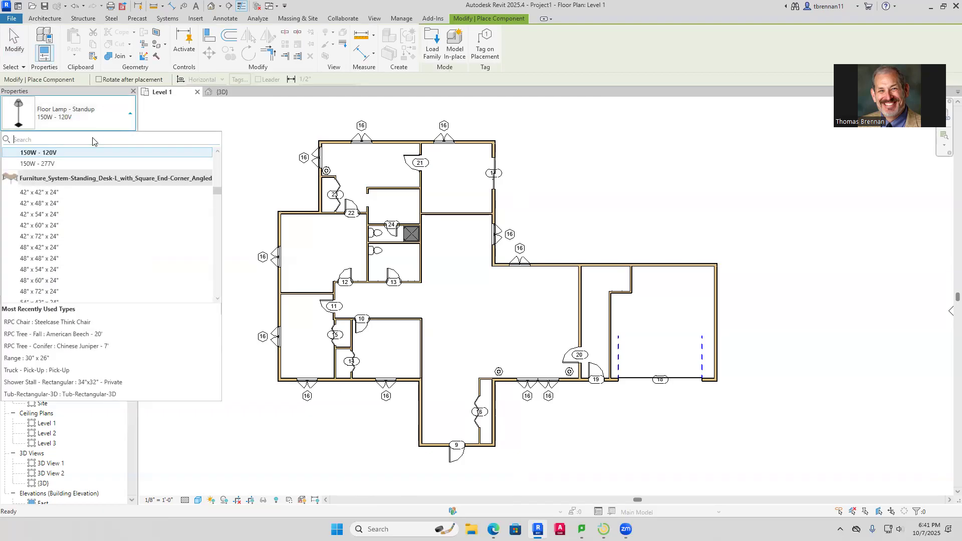
text(bed)
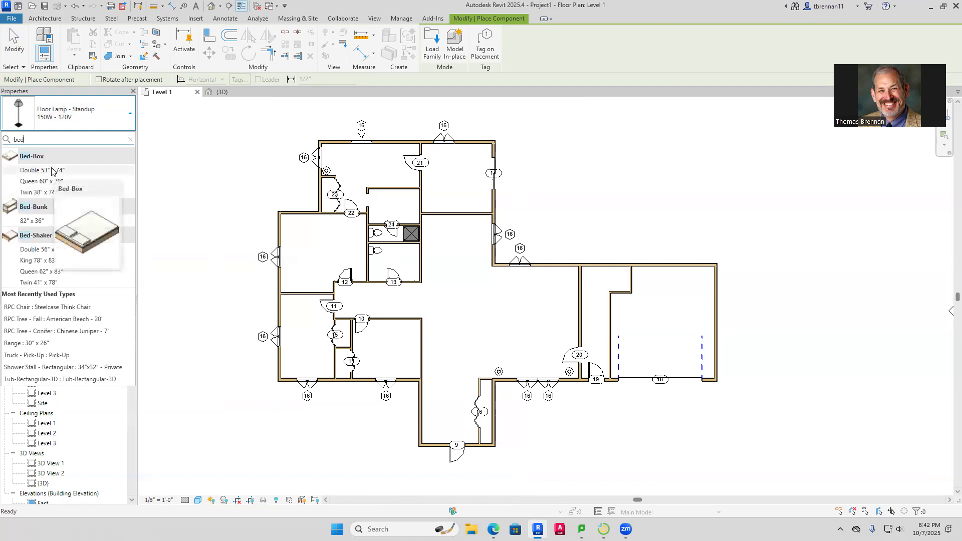
mouse_move(51, 265)
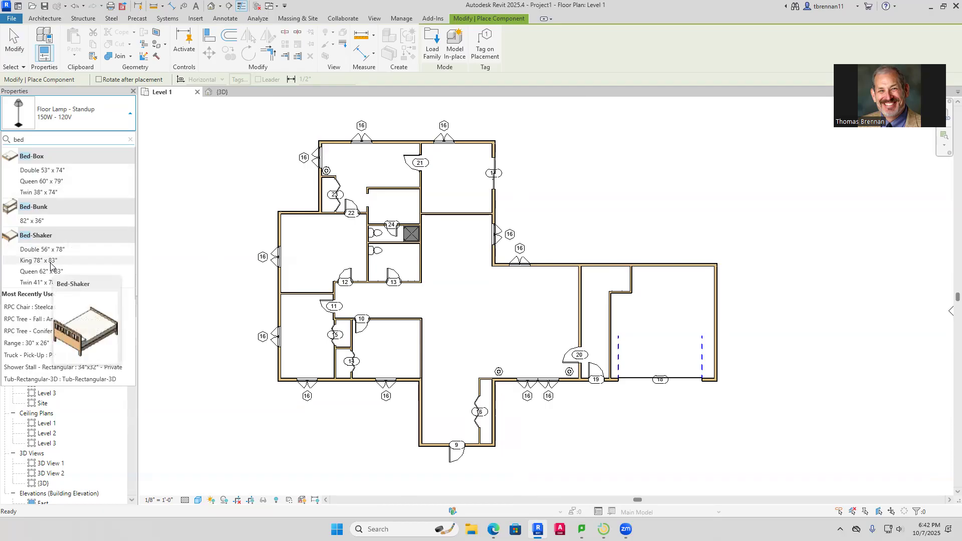
click(51, 261)
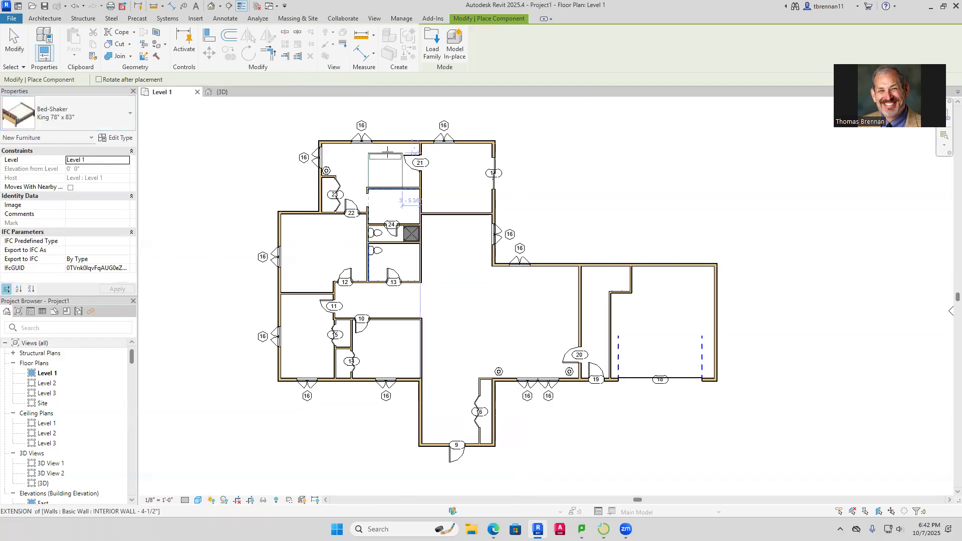
key(space)
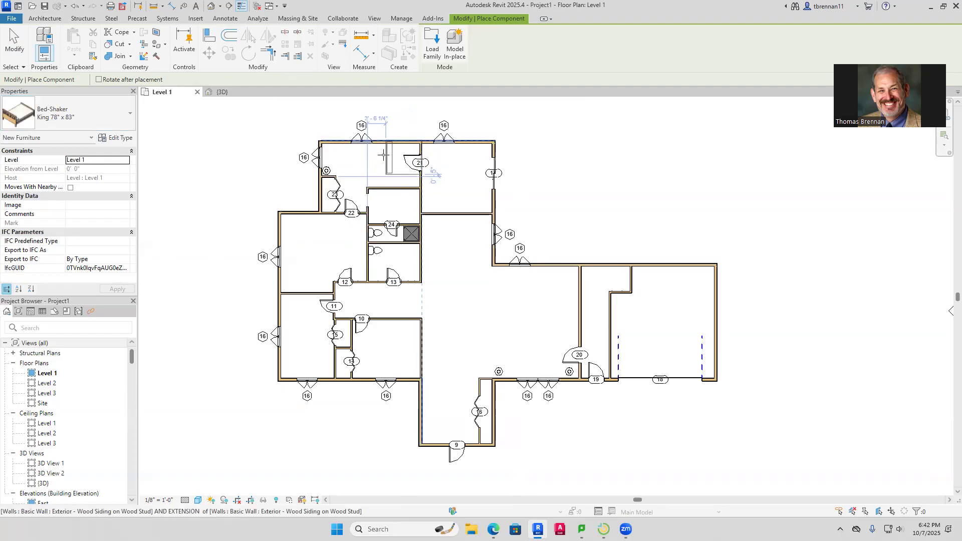
key(space)
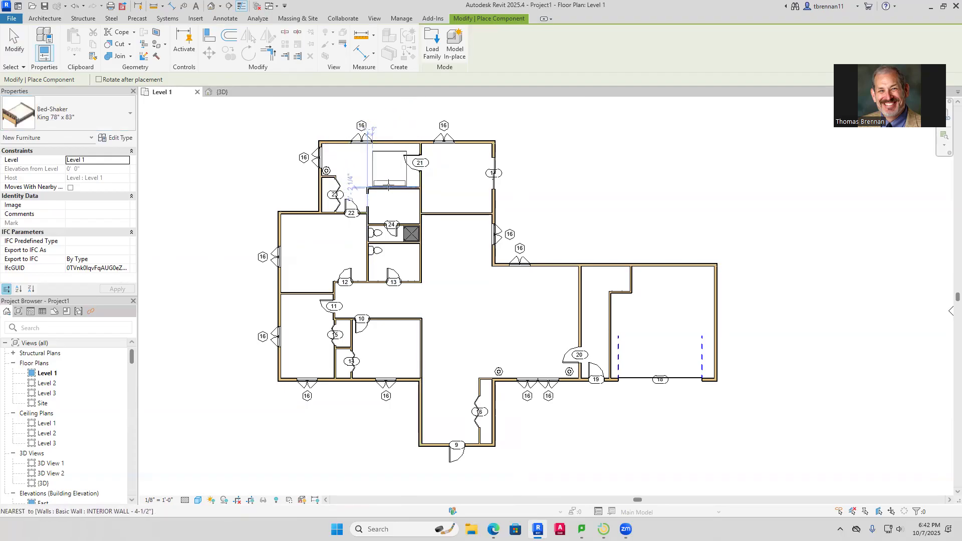
click(391, 186)
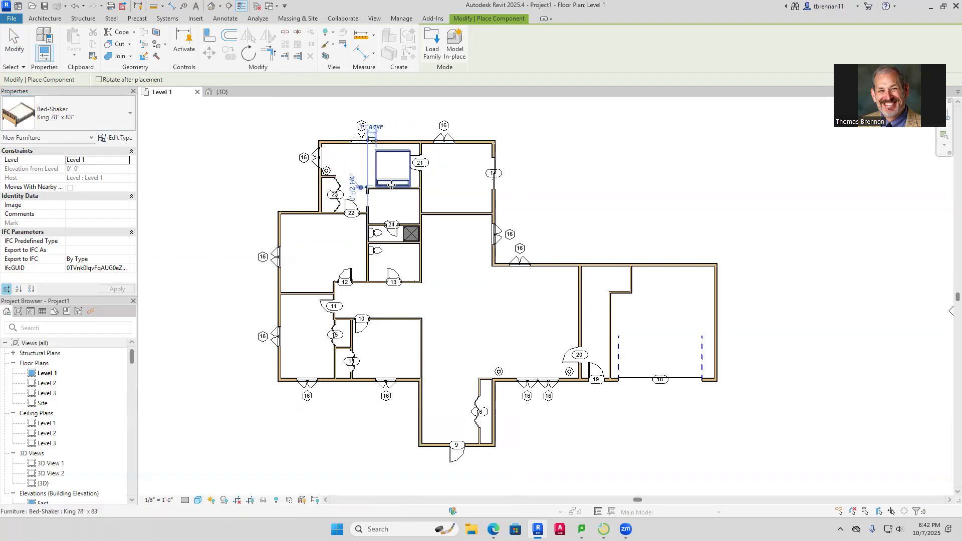
key(Escape)
scroll(445, 155, down, 1)
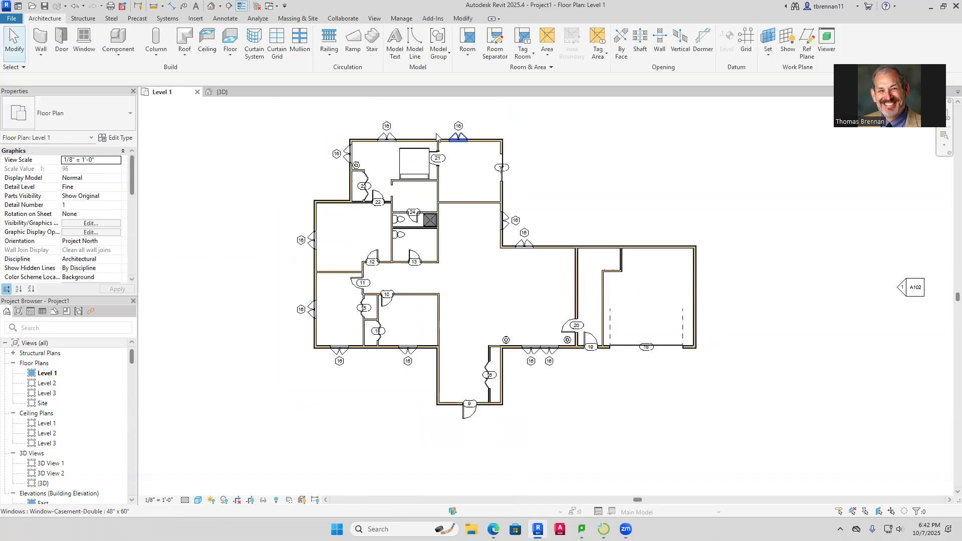
Drag the top bedroom's upper exterior wall outward and nudge it slightly further up
click(434, 140)
drag(432, 139, 432, 119)
key(Up)
key(Escape)
Slide door 21 up its wall to sit about 4'-6" below the top wall
click(431, 147)
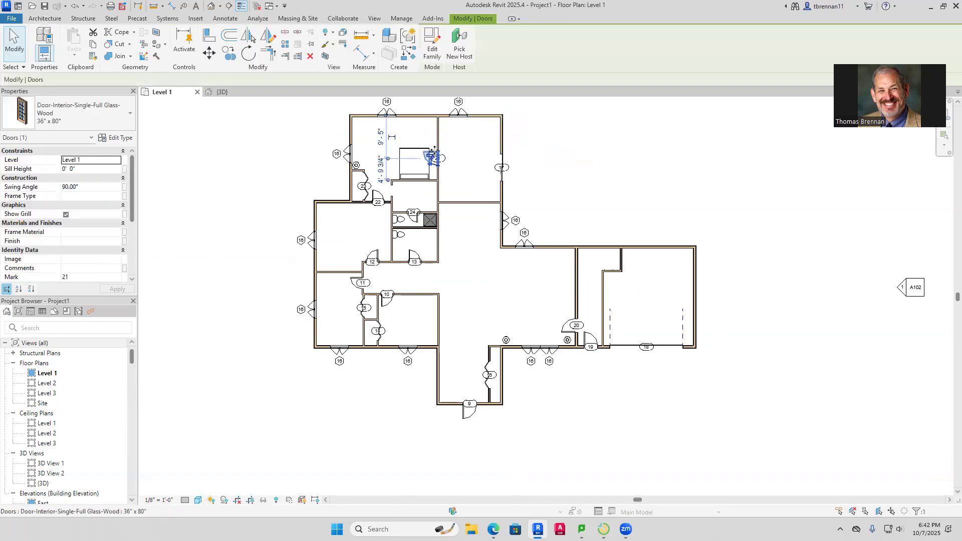
mouse_move(432, 149)
mouse_down()
mouse_move(439, 125)
mouse_move(434, 134)
mouse_up()
key(Escape)
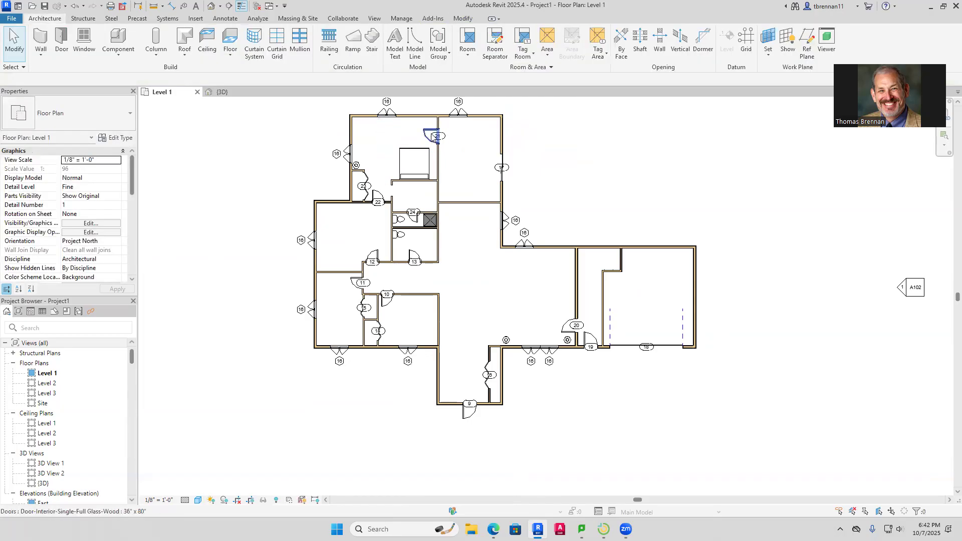
click(434, 137)
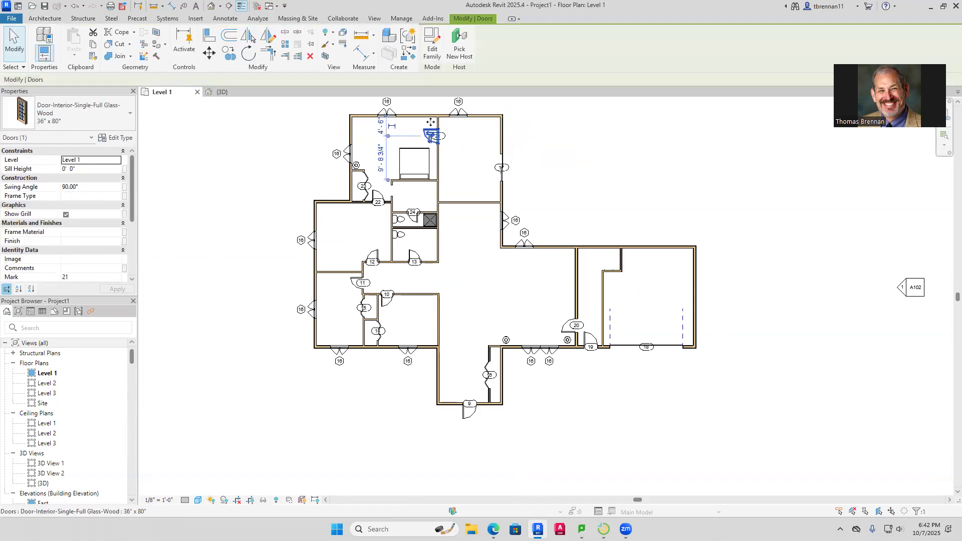
click(450, 133)
scroll(450, 133, up, 4)
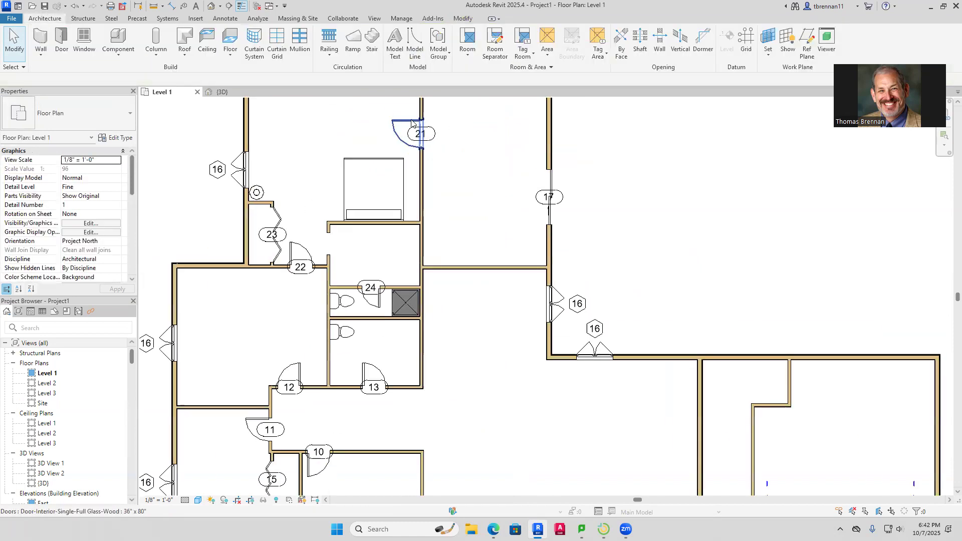
click(439, 129)
scroll(439, 126, down, 3)
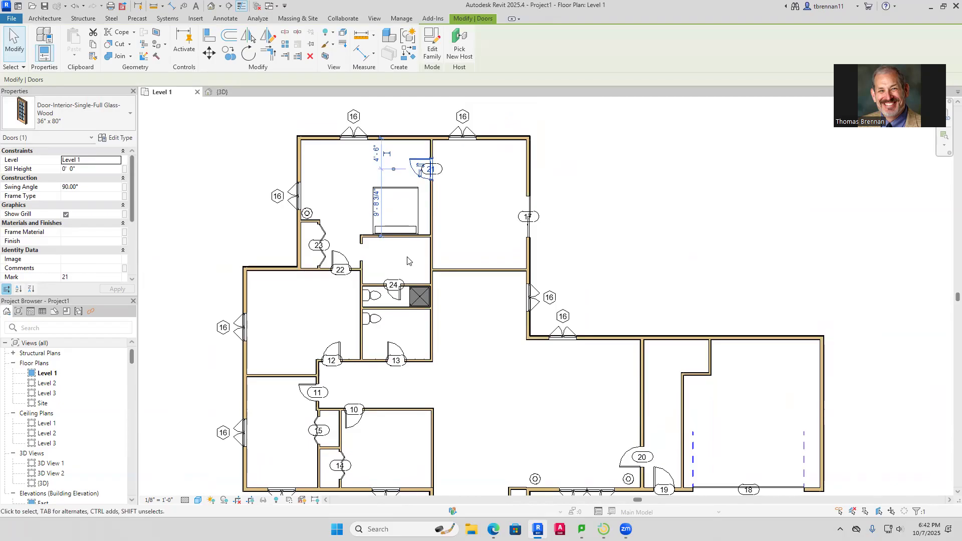
Add another 48" x 60" double casement window, tagged 16, on the top bedroom's upper wall
click(357, 144)
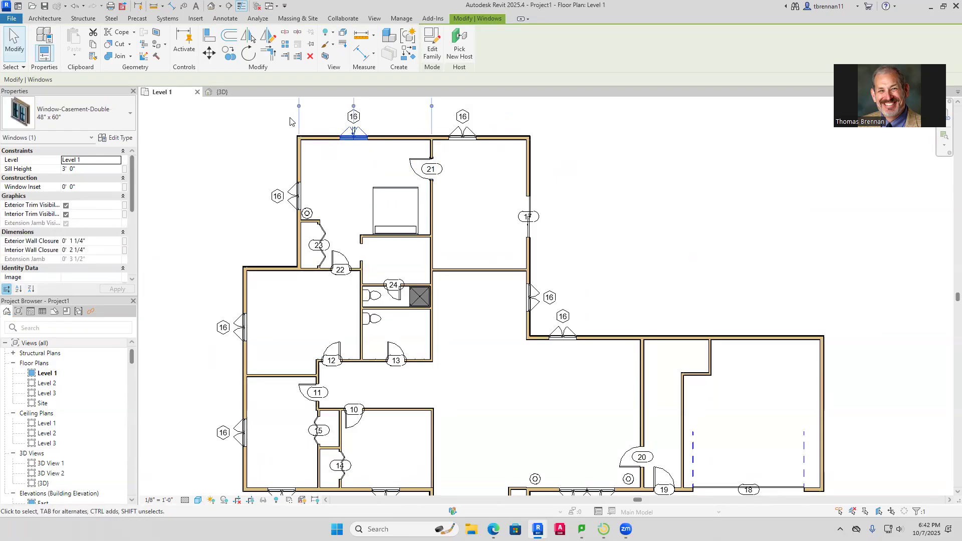
right_click(259, 122)
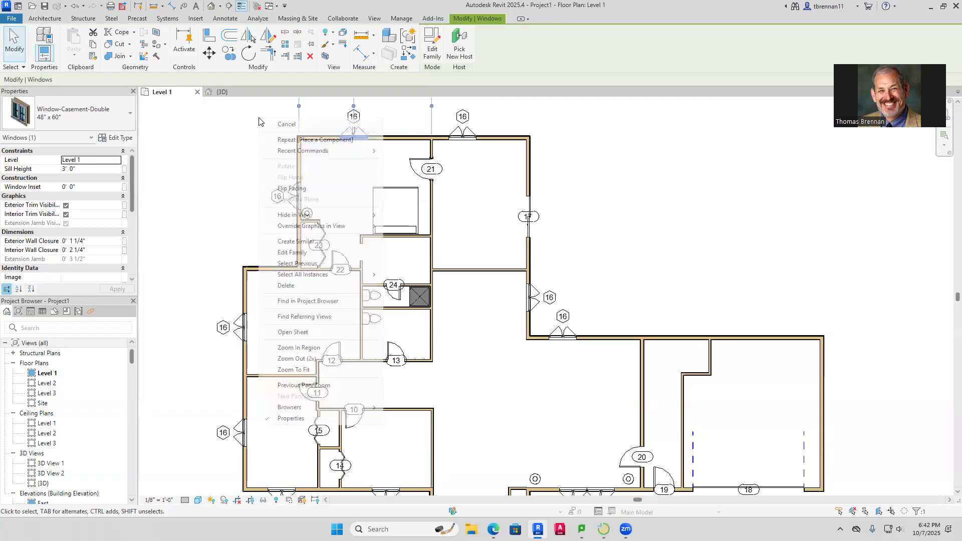
click(308, 244)
click(381, 137)
key(Escape)
key(Escape)
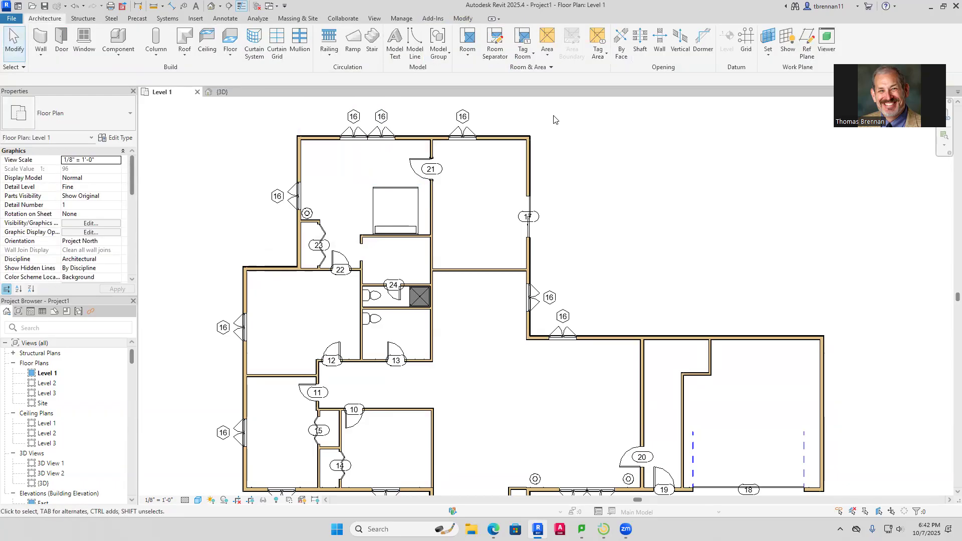
Slide the window on the bedroom's west wall higher along that wall
click(297, 196)
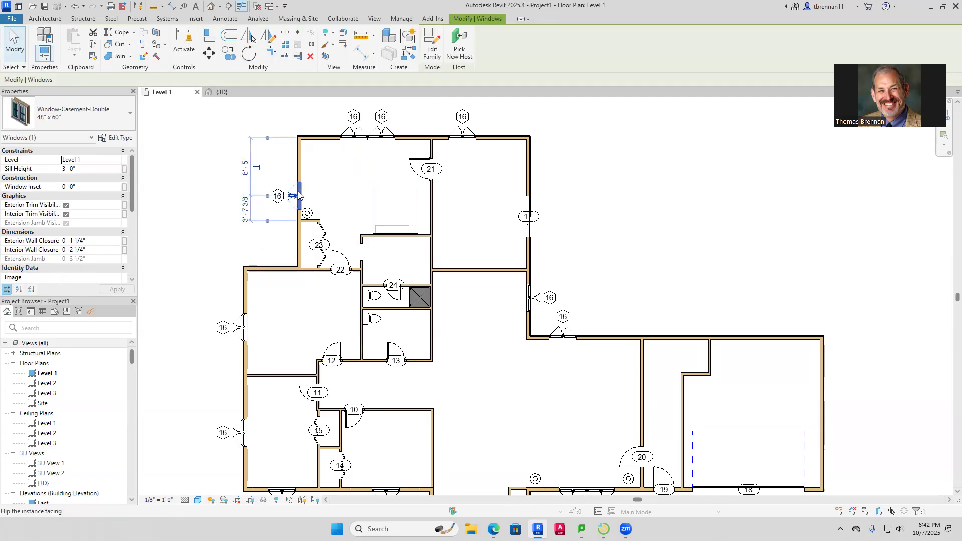
drag(298, 194, 301, 170)
click(442, 182)
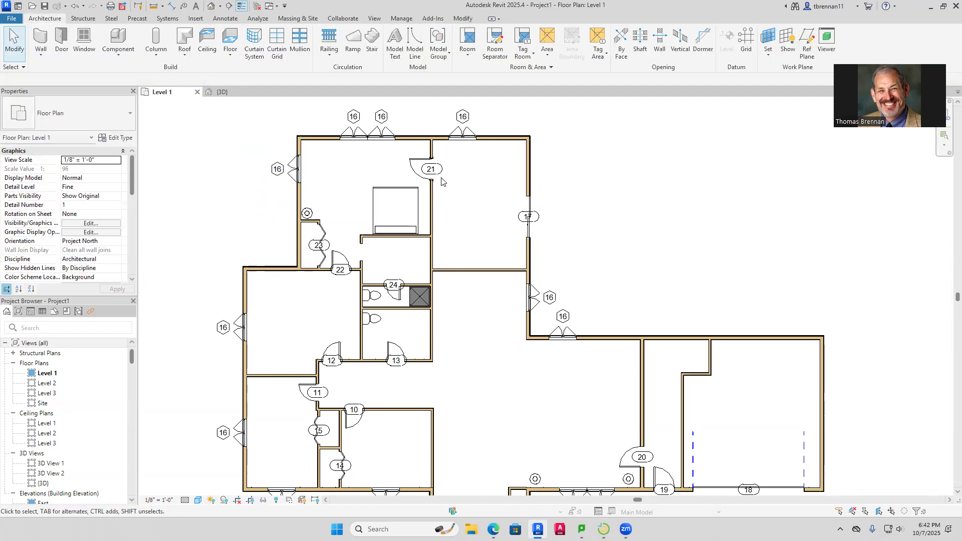
scroll(441, 181, down, 1)
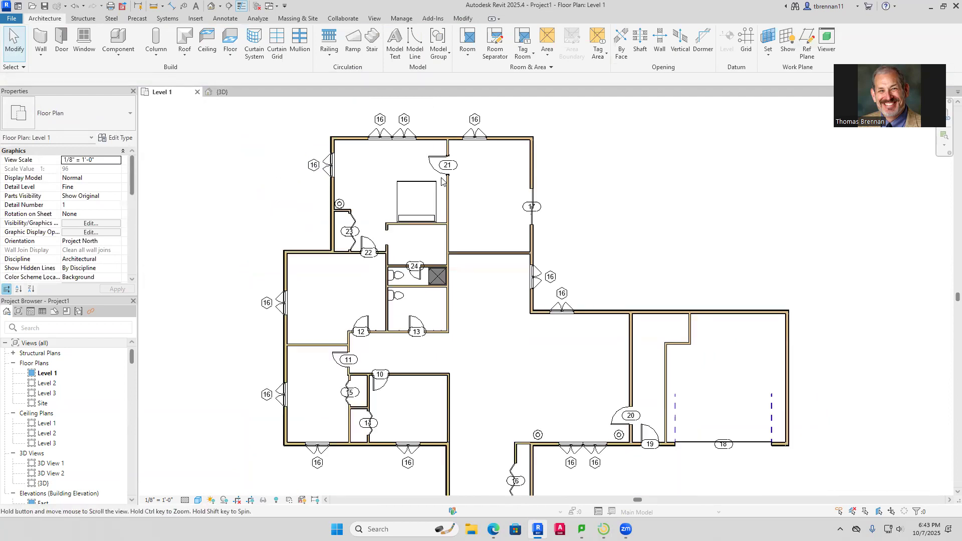
middle_drag(441, 182, 421, 163)
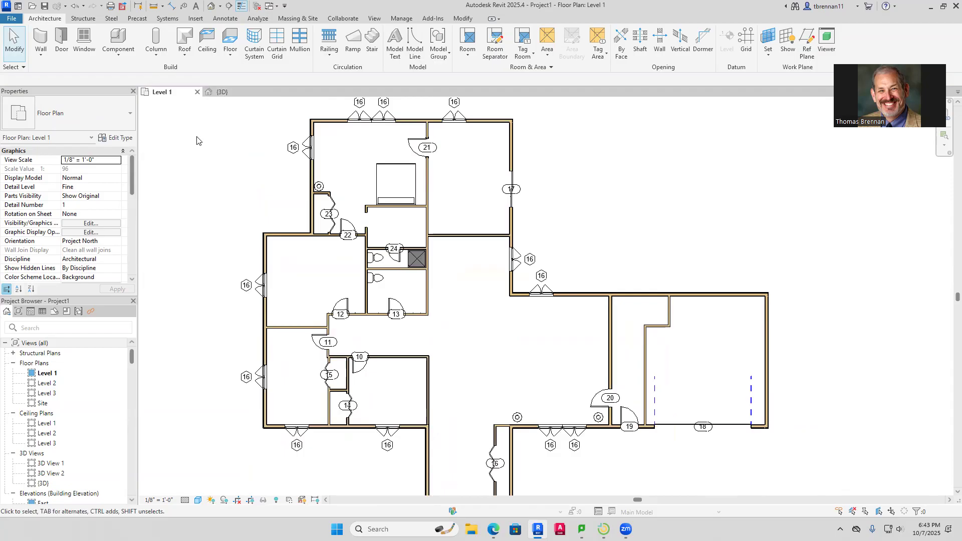
Place two horizontal Bed-Shaker Twin 41" x 78" beds against the right bedroom's east wall
click(118, 40)
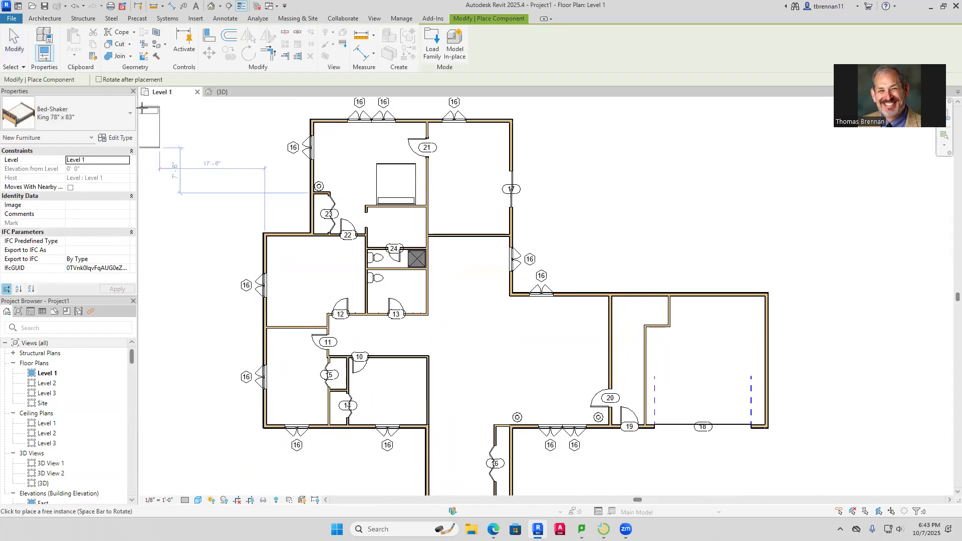
click(129, 116)
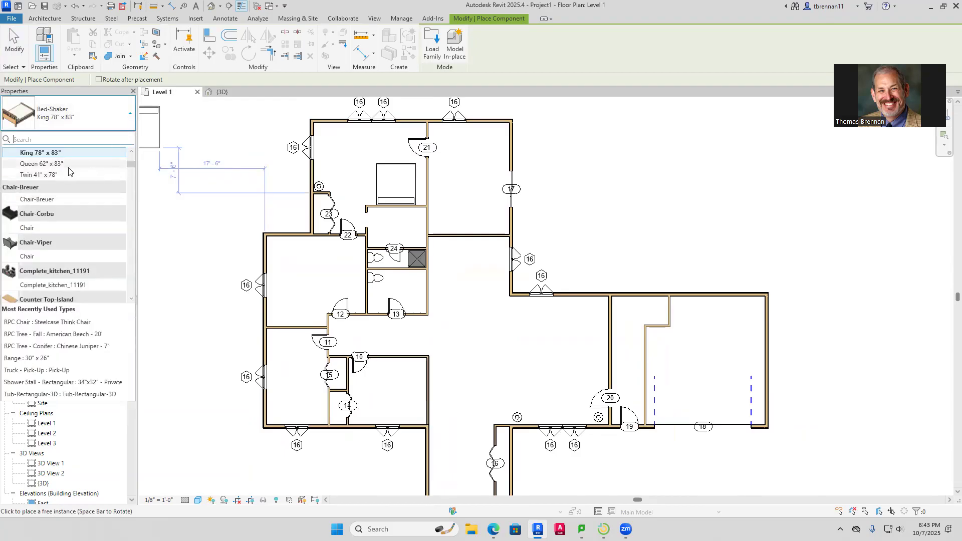
click(44, 175)
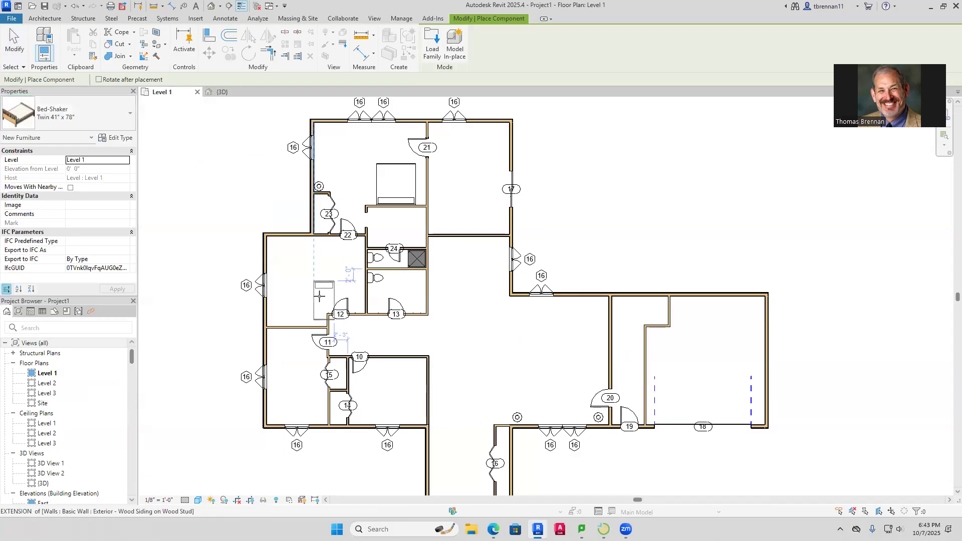
key(space)
key(space)
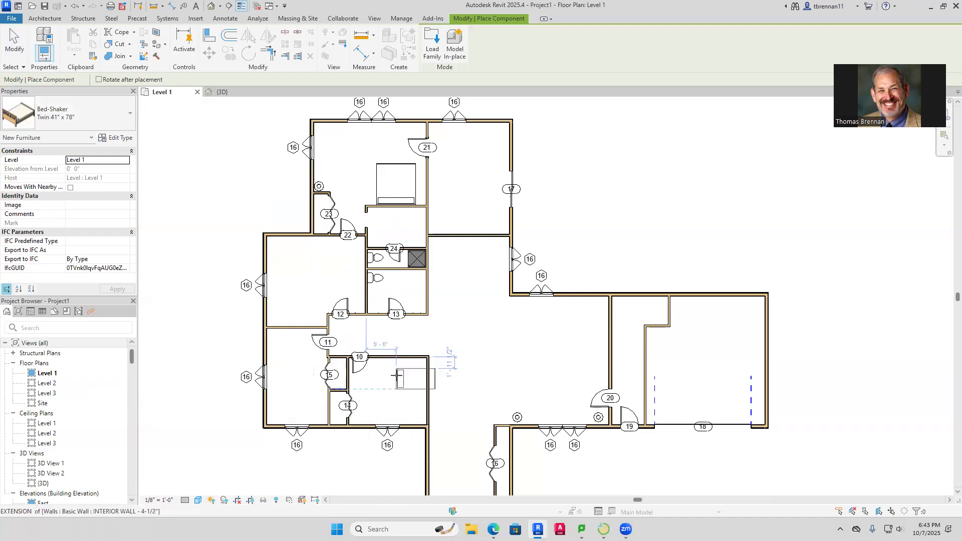
key(space)
key(space)
key(space)
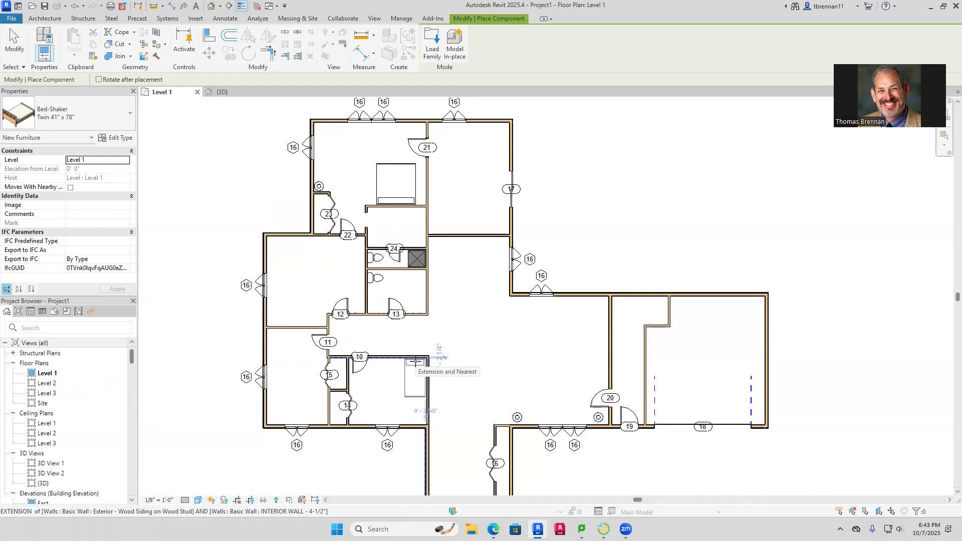
key(space)
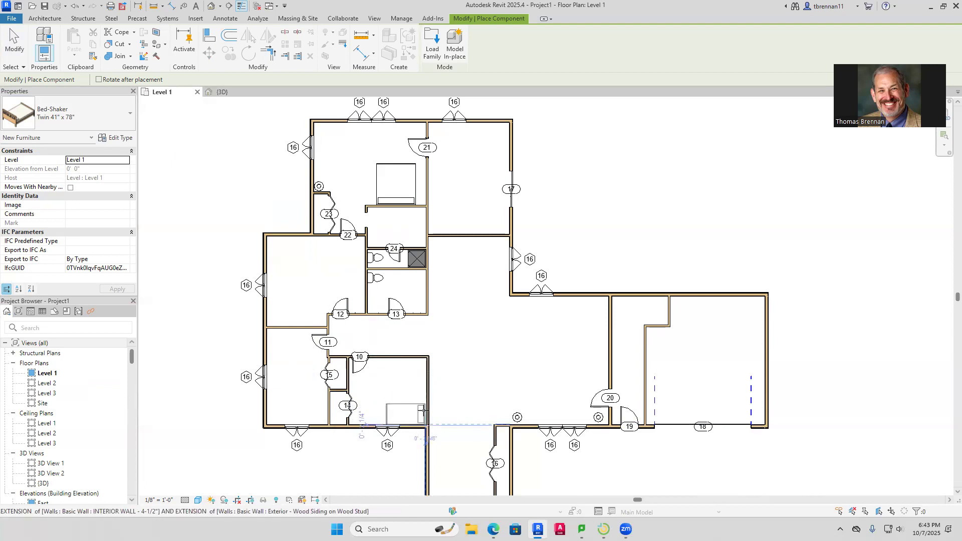
click(425, 402)
click(419, 373)
Rotate and place two more twin beds in the left bedroom's lower and upper corners
key(space)
key(space)
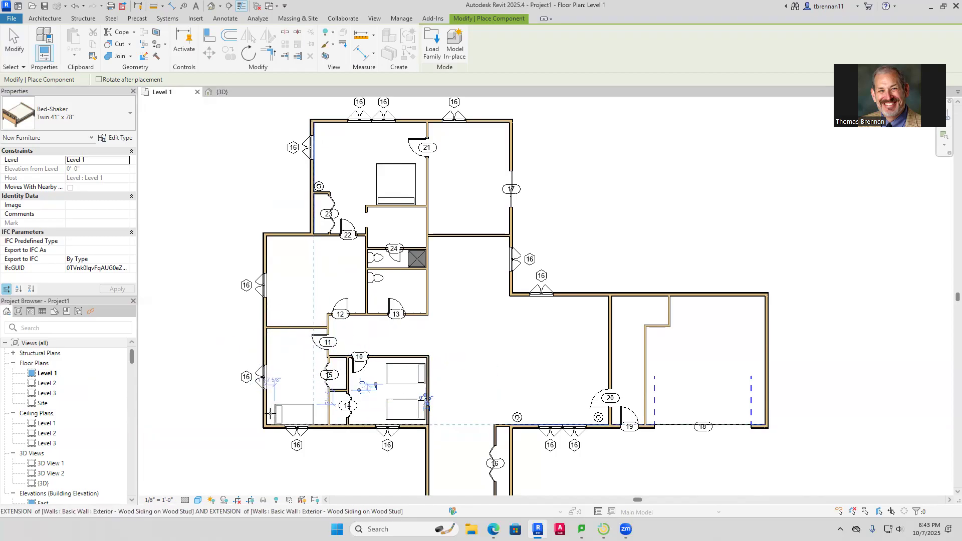
click(265, 410)
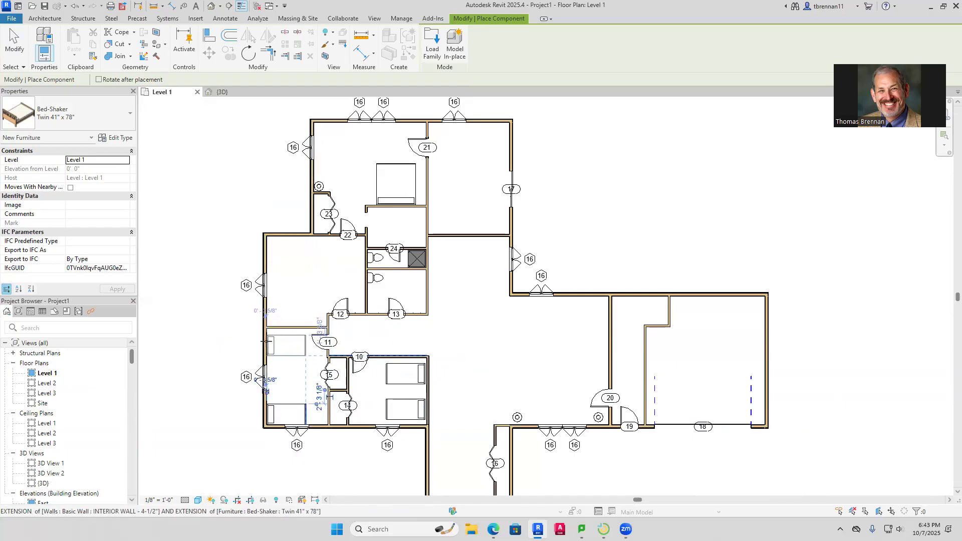
click(264, 341)
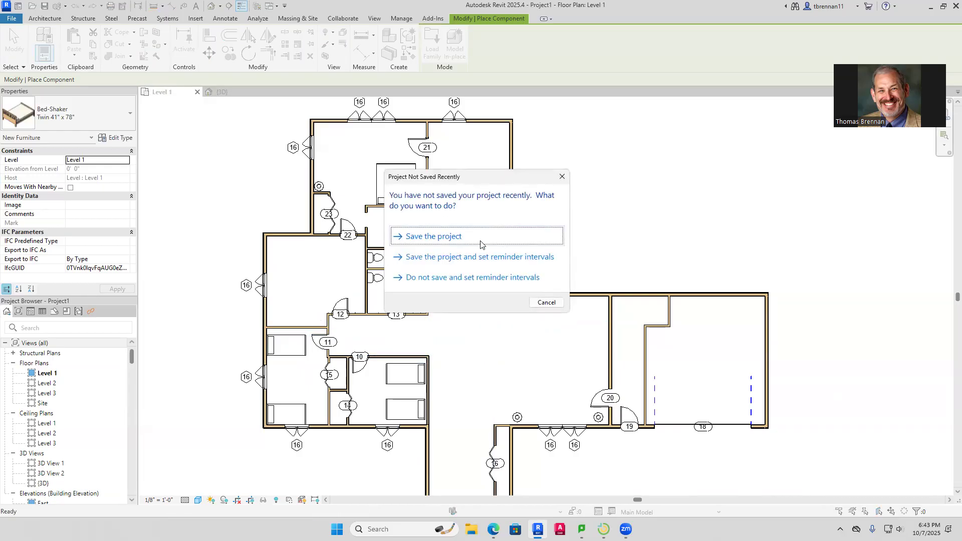
Dismiss the save reminder and save the project to the Desktop as 'RANCH PROJECT - ' plus the author's surname
click(547, 303)
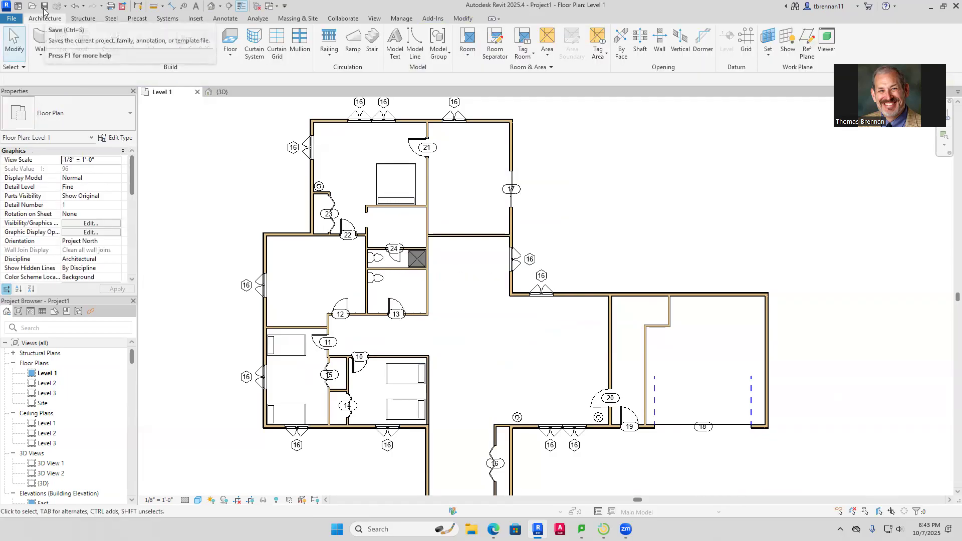
click(14, 19)
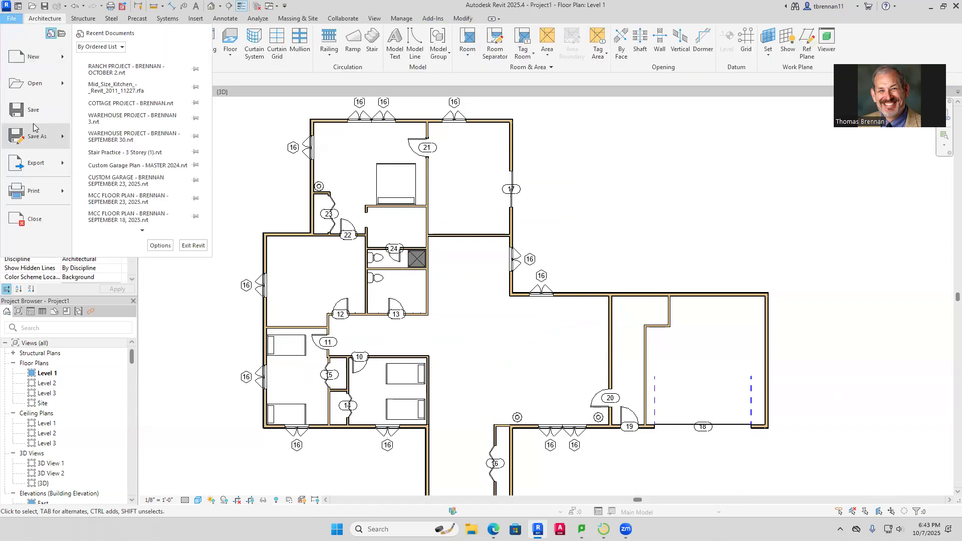
mouse_move(36, 134)
click(128, 103)
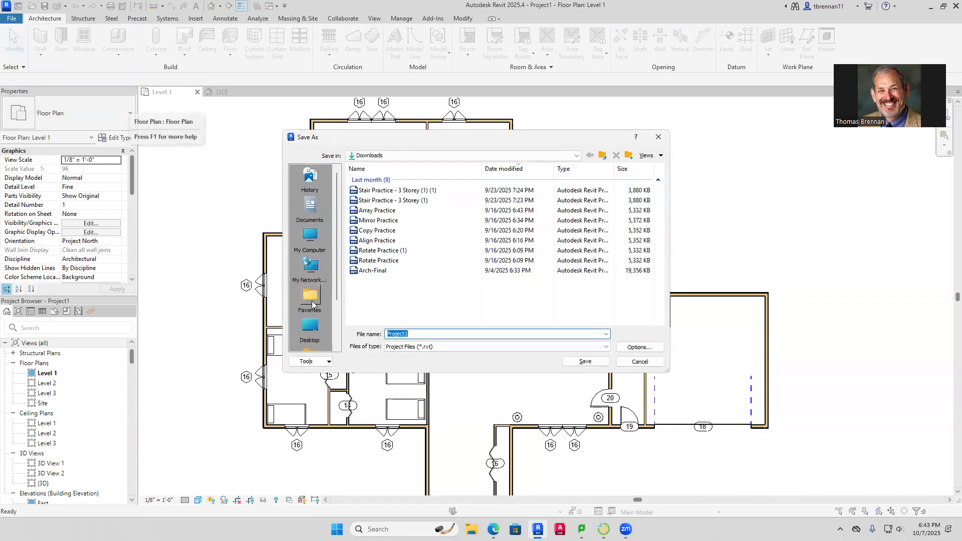
click(311, 328)
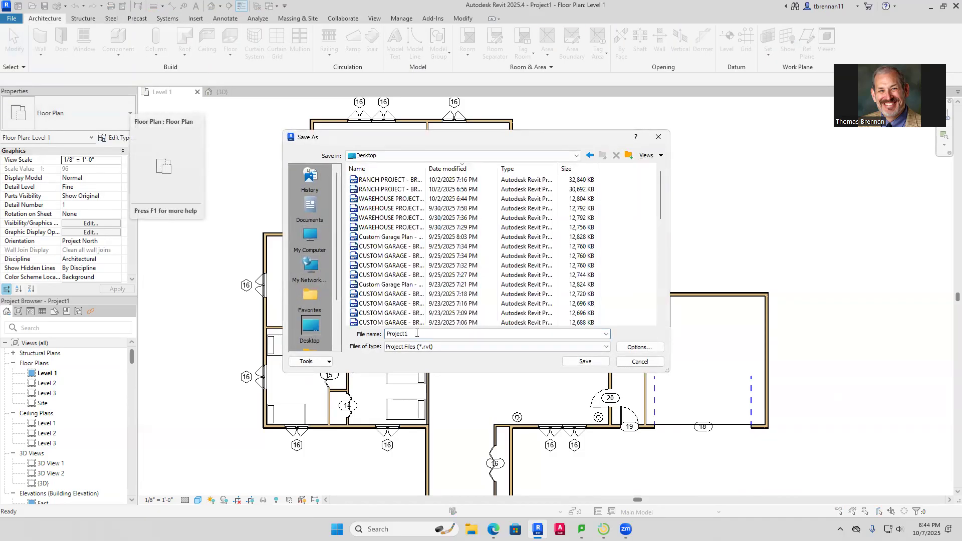
double_click(426, 334)
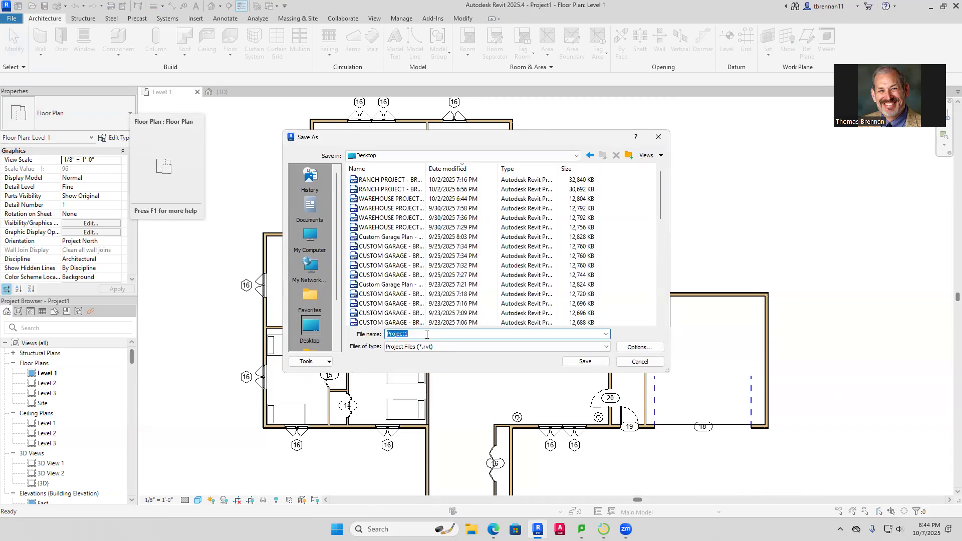
text(RANCH)
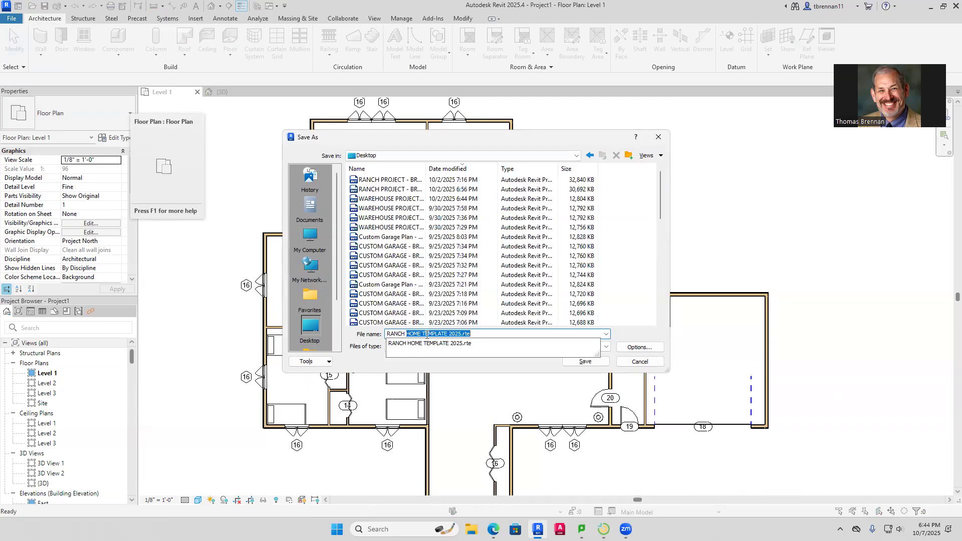
text( PROH)
key(BackSpace)
text(JEC)
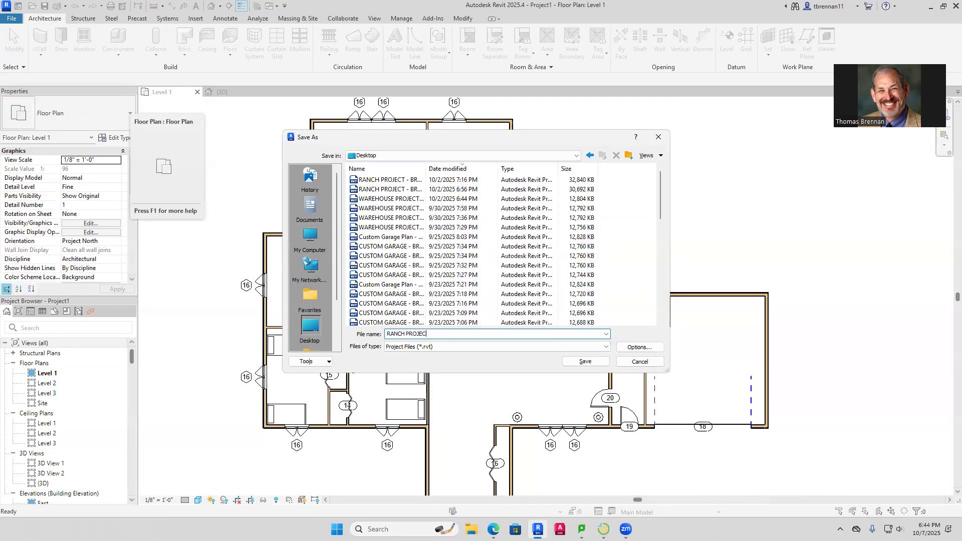
text(T - BRENNAN)
key(Return)
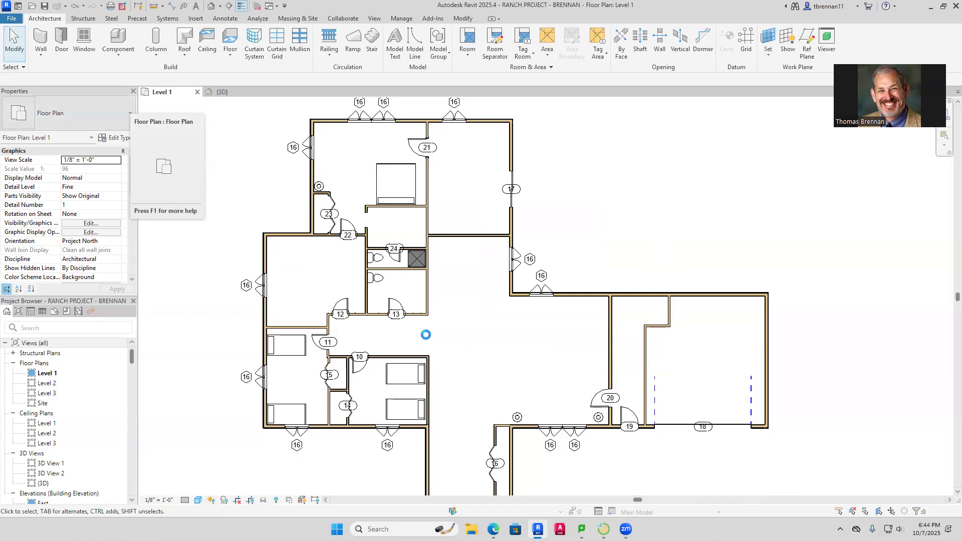
Slide window 16 on the hallway's north wall slightly to the right
click(551, 289)
ctrl+drag(560, 288, 572, 290)
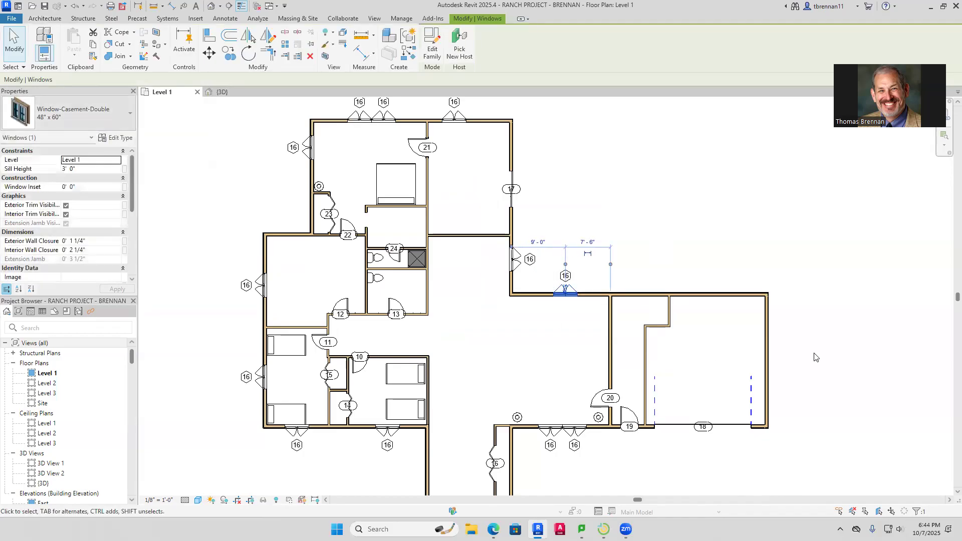
click(820, 335)
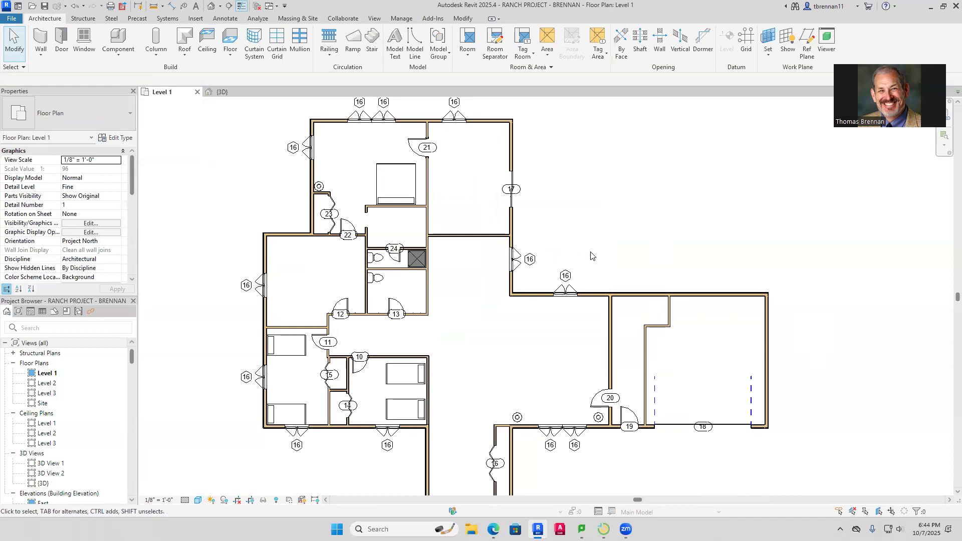
Zoom out and drag the garage's east wall outward to widen the garage
scroll(593, 256, down, 1)
middle_drag(593, 256, 576, 299)
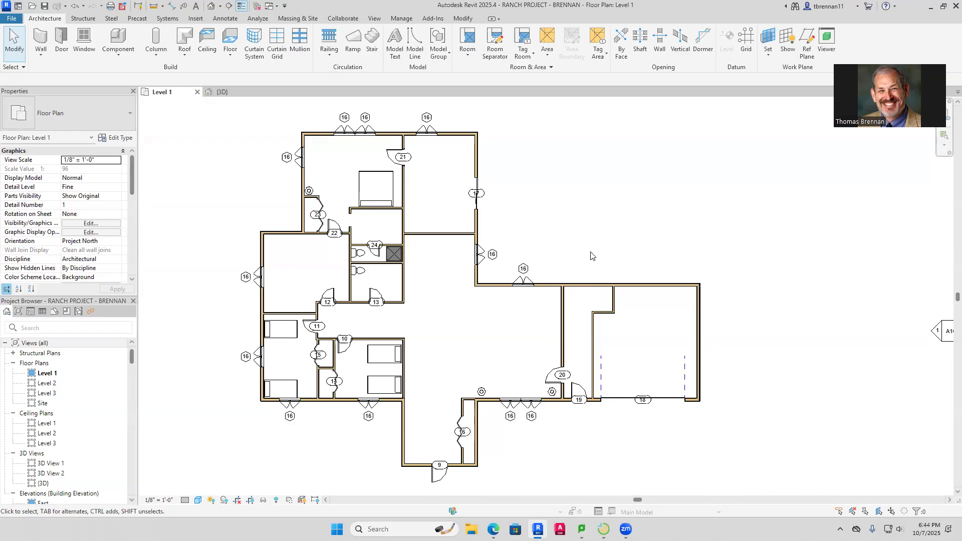
click(699, 331)
drag(698, 329, 729, 330)
Nudge garage door 18 rightward along the front wall and check its distances
click(863, 400)
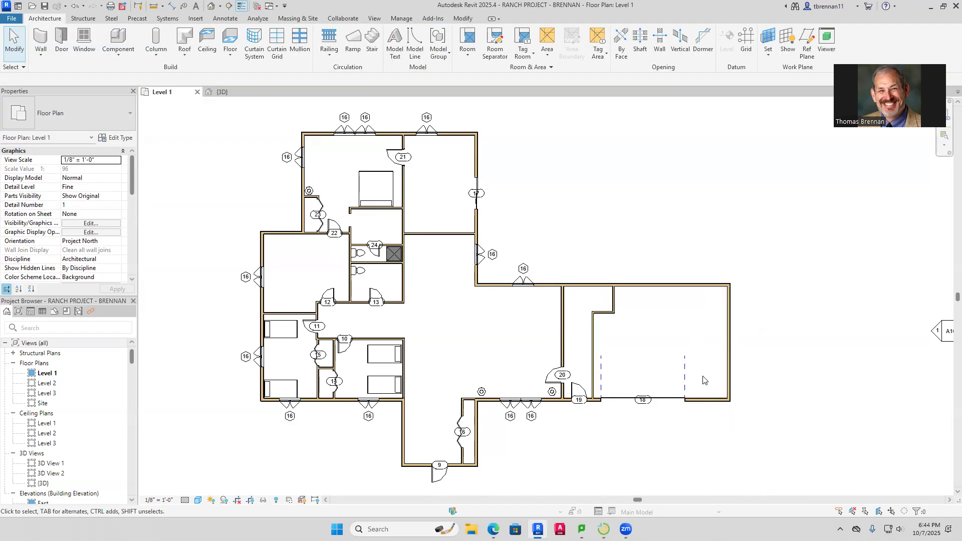
click(685, 375)
drag(689, 371, 692, 371)
key(Right)
key(Right)
key(Right)
key(Right)
key(Right)
key(Right)
key(Right)
key(Right)
key(Right)
key(Right)
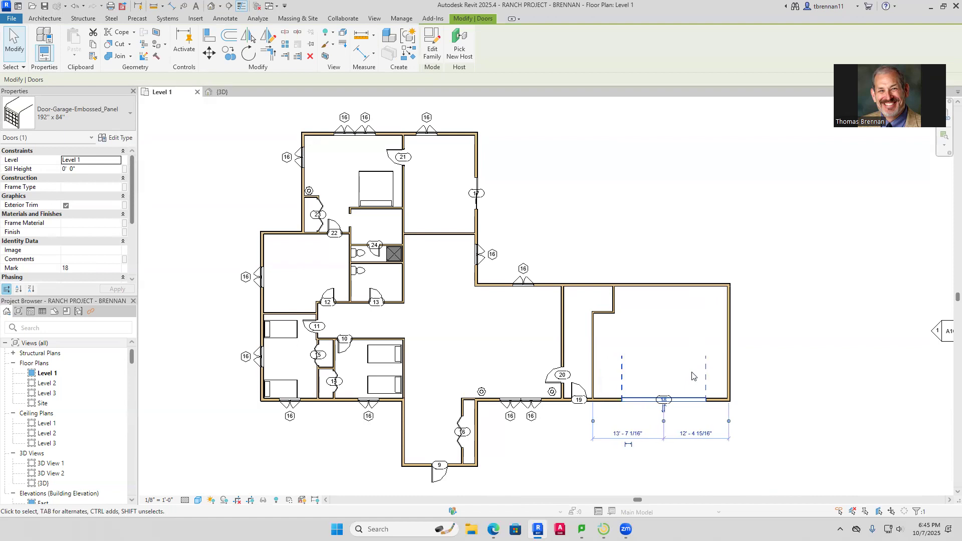
key(Right)
key(Left)
key(Left)
key(Left)
scroll(692, 375, up, 5)
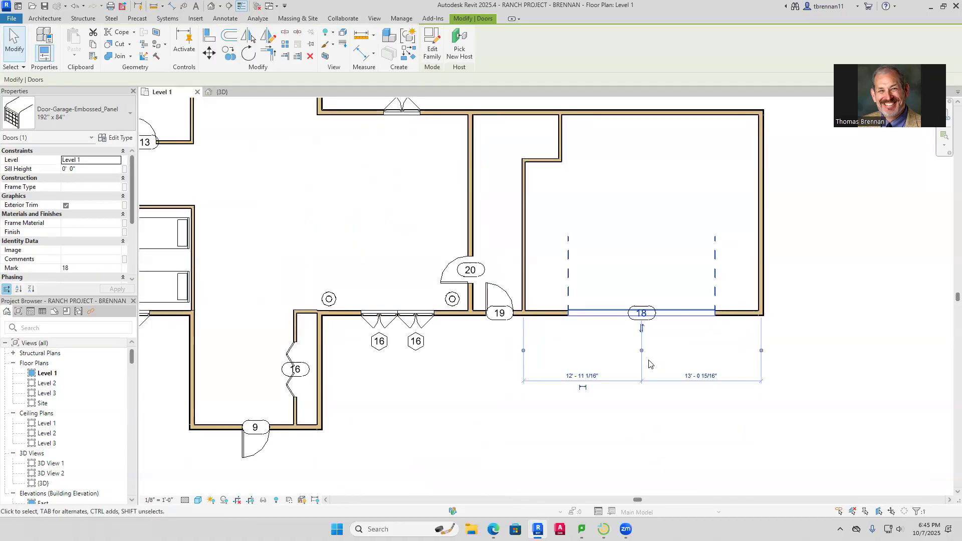
click(591, 375)
click(625, 385)
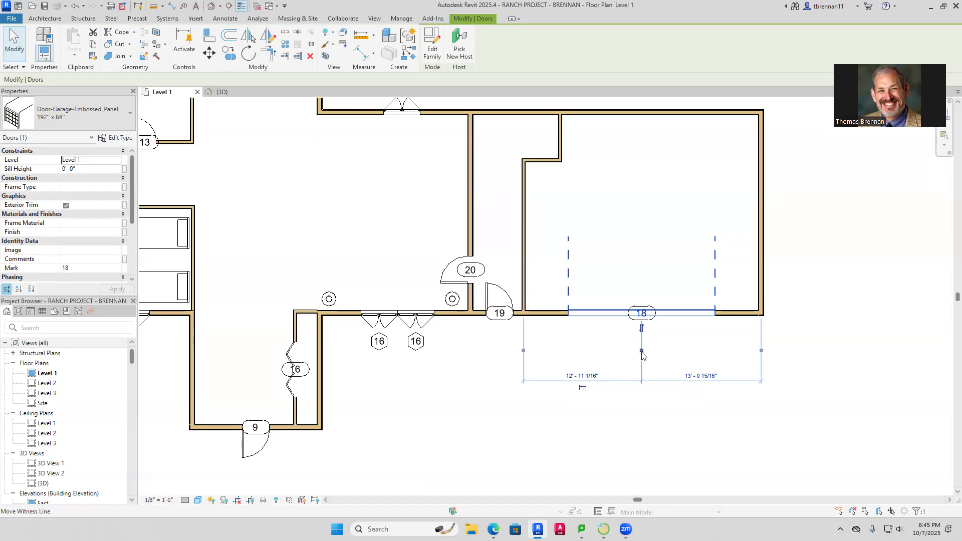
click(671, 385)
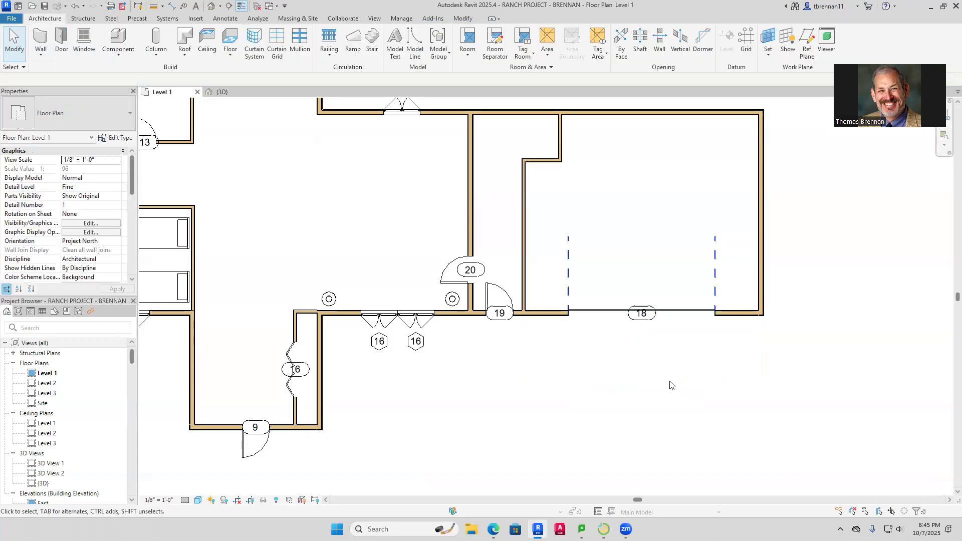
click(638, 312)
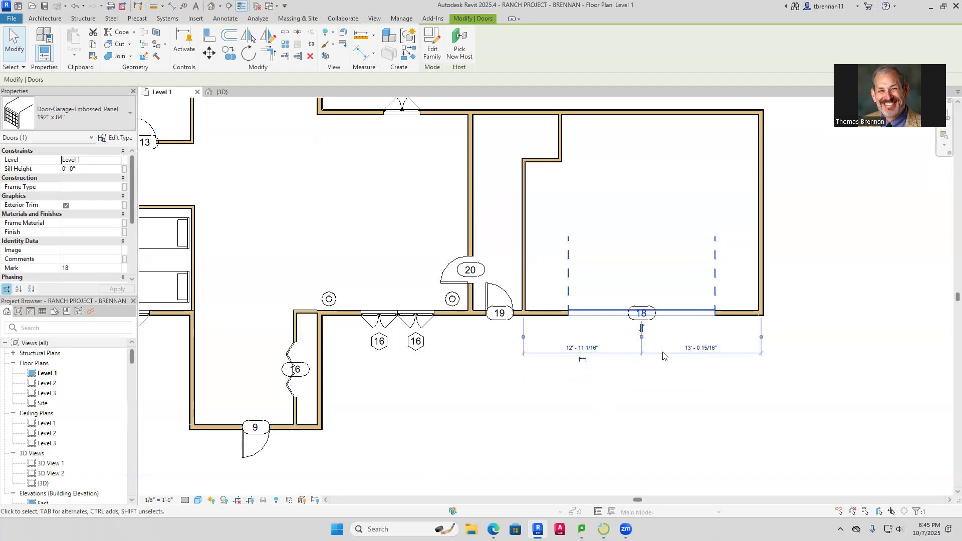
key(Escape)
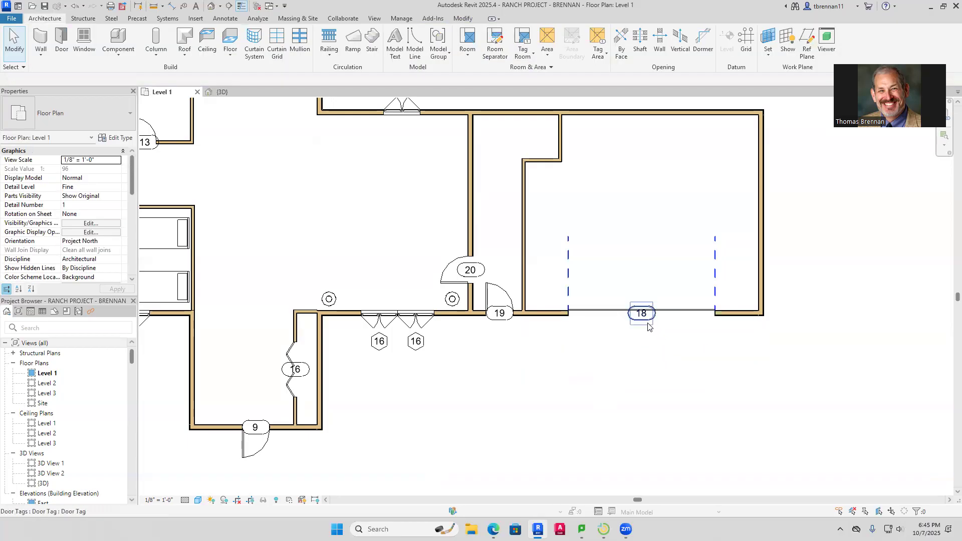
Make the garage door's temporary dimension permanent and toggle EQ to center the door
click(678, 313)
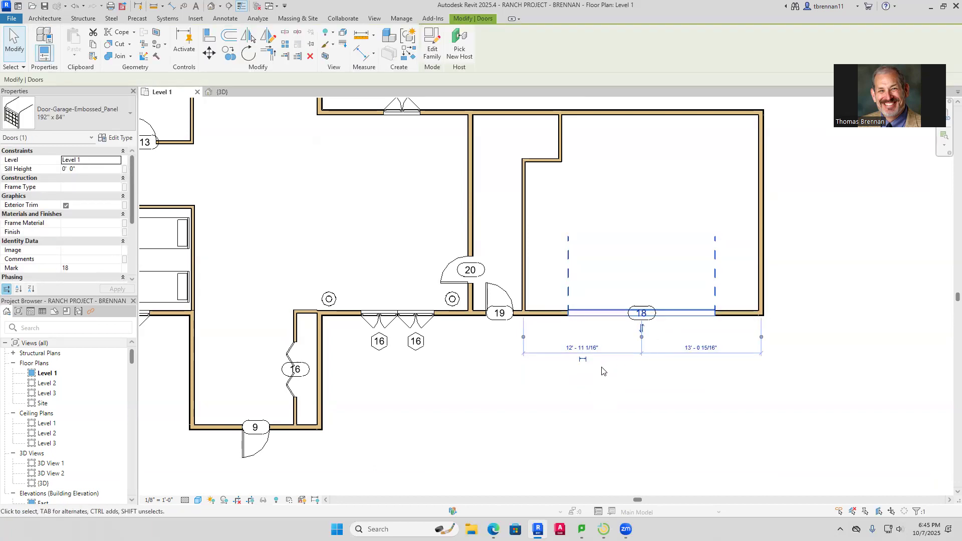
click(582, 359)
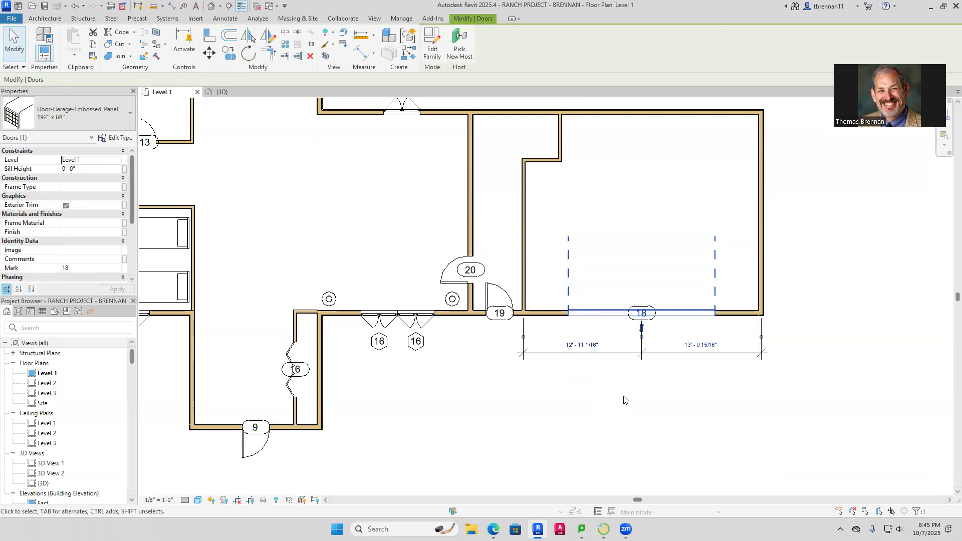
click(624, 399)
click(630, 356)
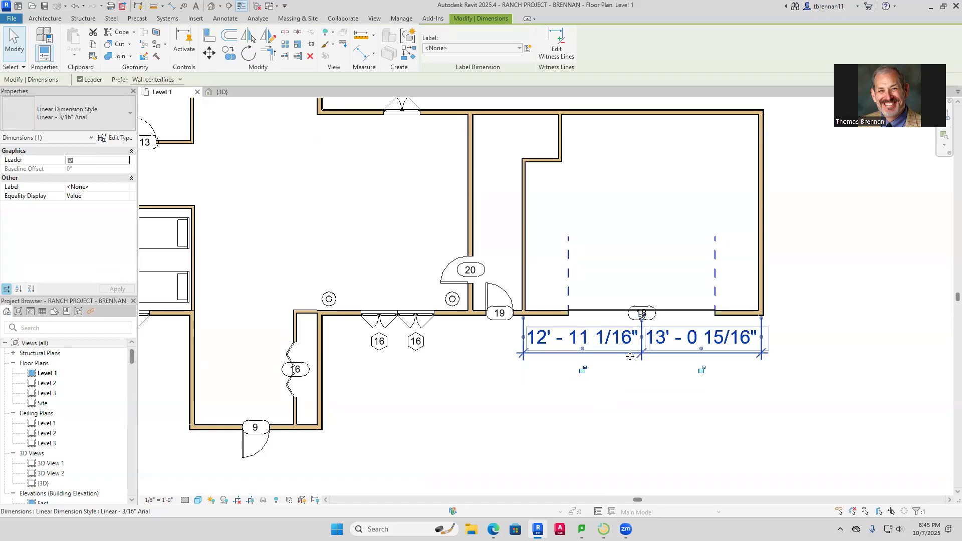
click(642, 316)
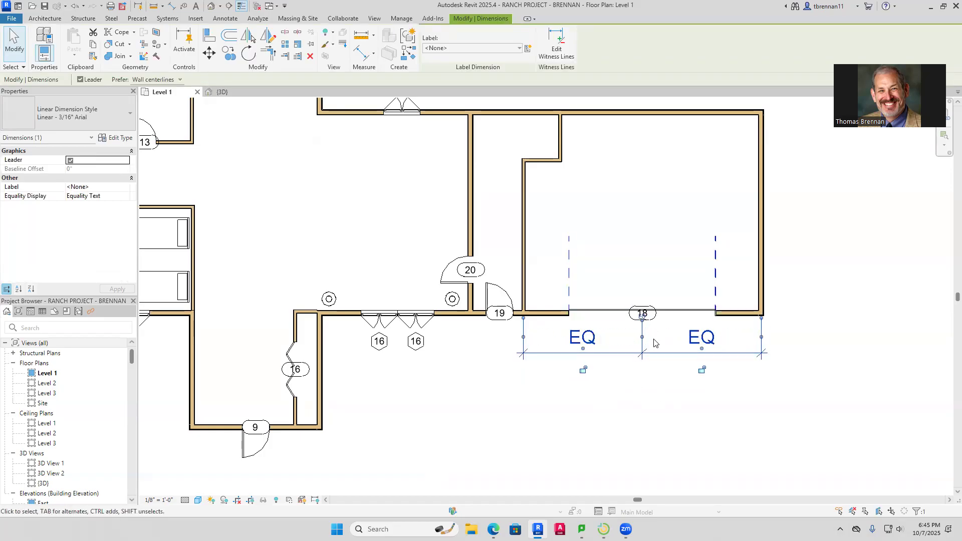
key(Escape)
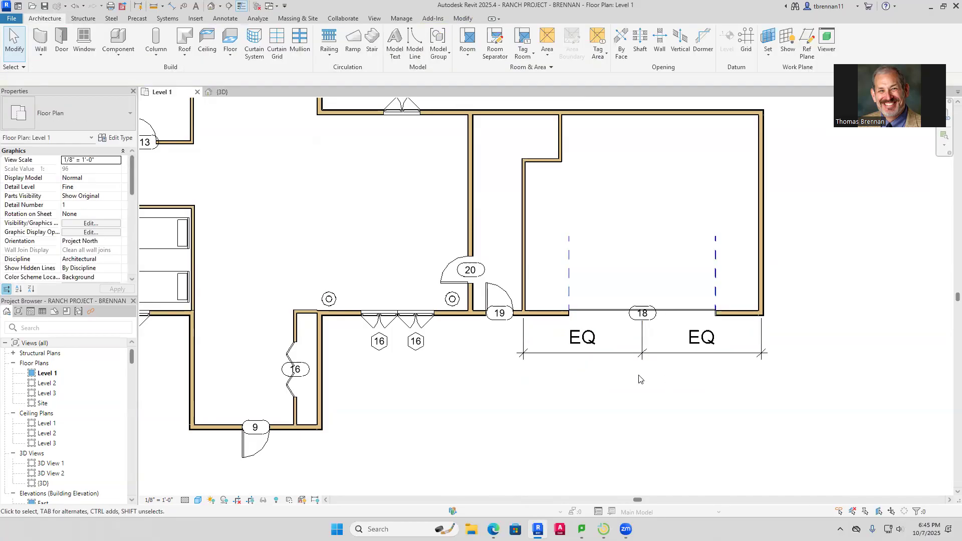
Set the dimension's Equality Display to Value so both sides read 13'-0"
click(596, 350)
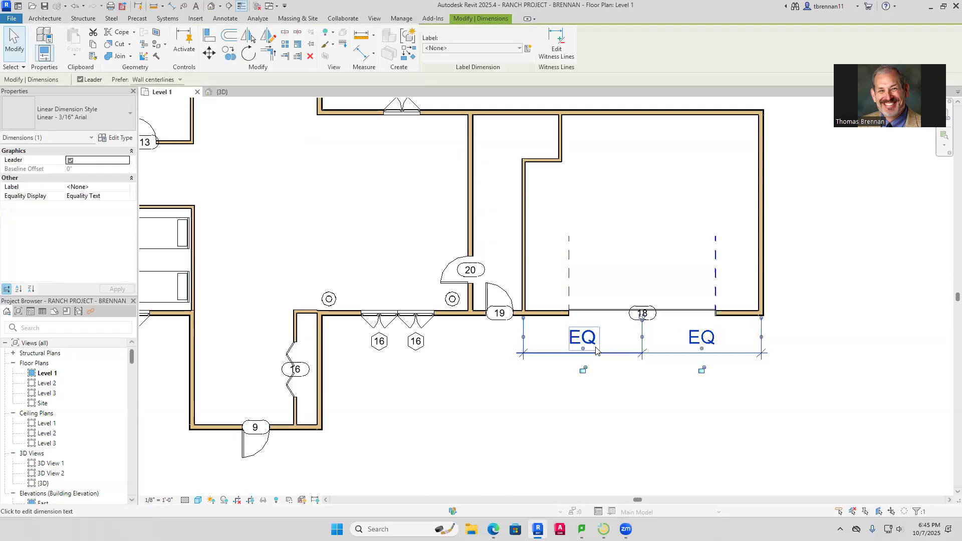
click(124, 197)
click(126, 197)
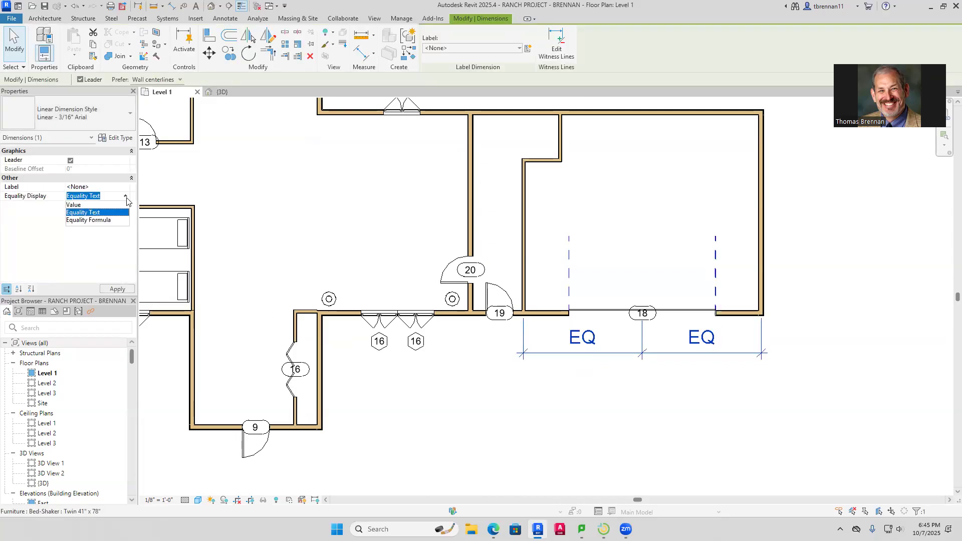
click(89, 205)
click(525, 402)
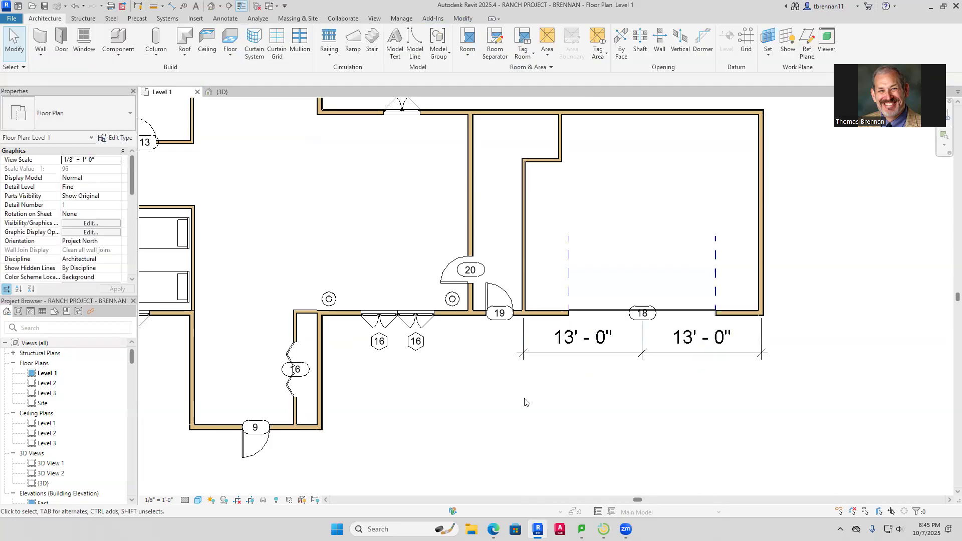
scroll(642, 416, down, 5)
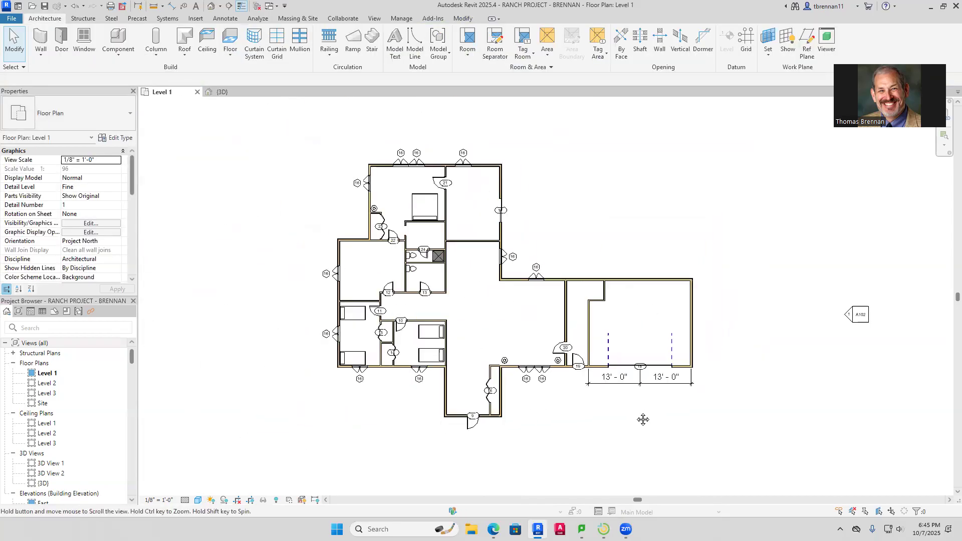
Set the Level 1 view scale to 1/4" = 1'-0" and zoom to fit the plan
middle_drag(643, 419, 634, 427)
click(159, 500)
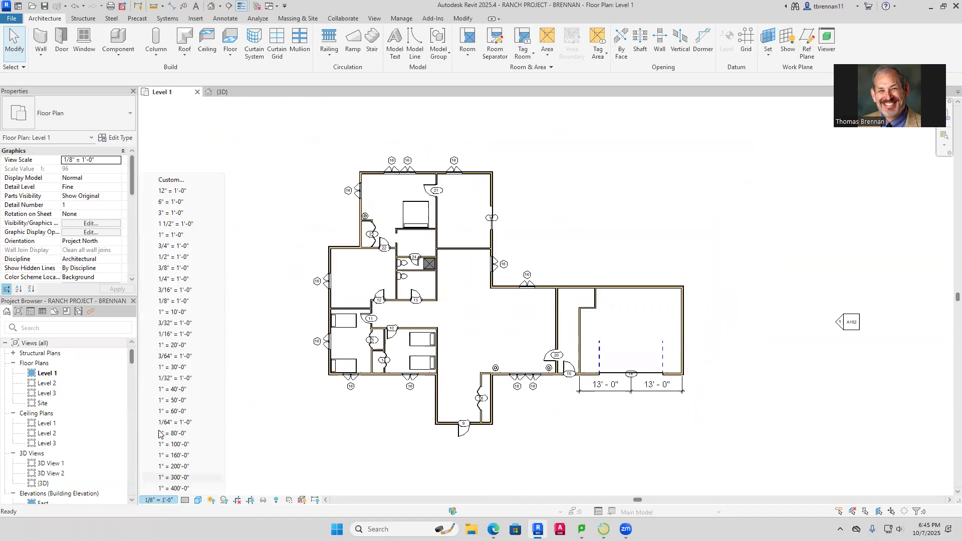
click(174, 280)
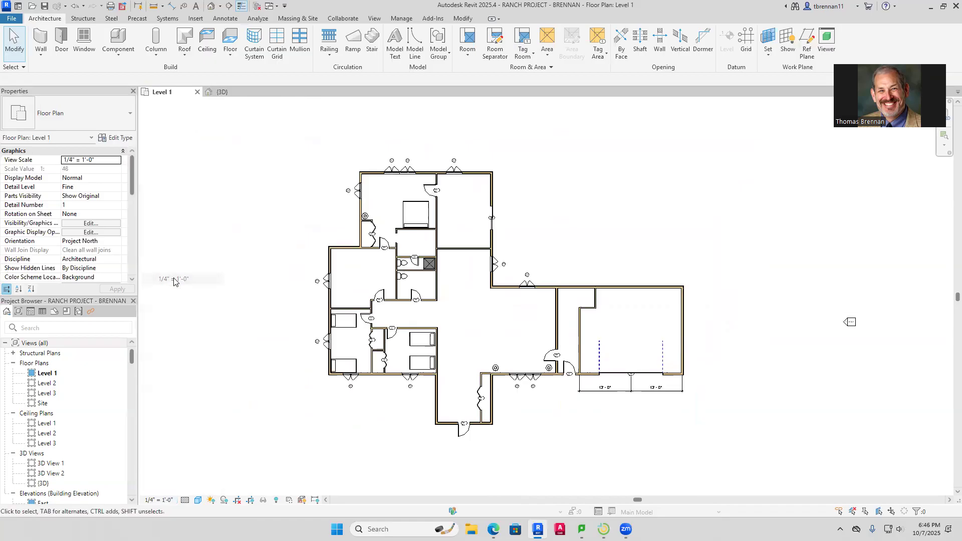
scroll(557, 390, up, 3)
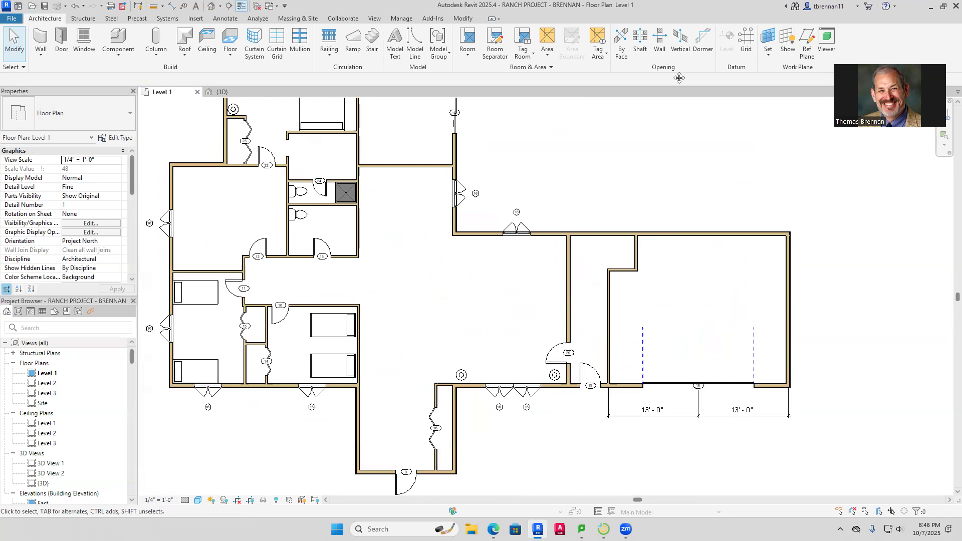
key(z)
key(f)
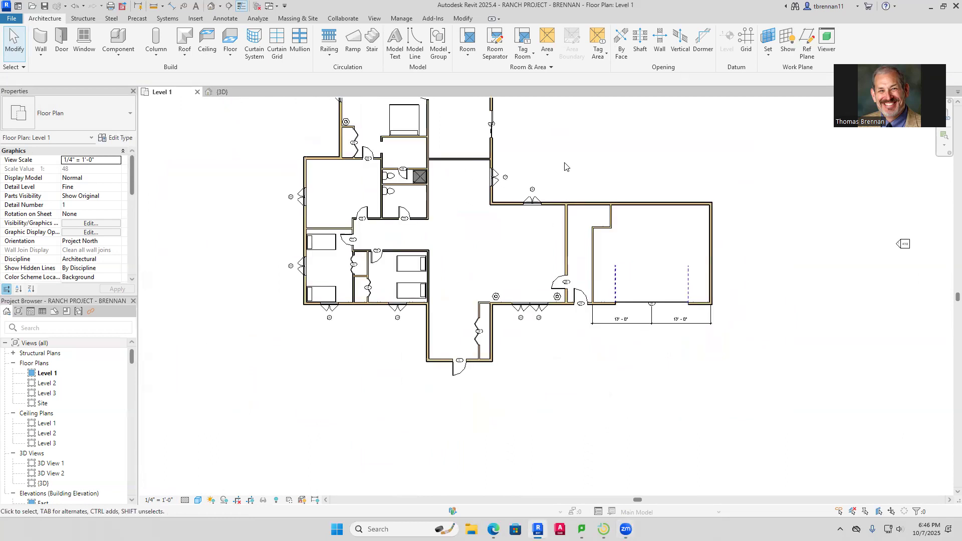
middle_drag(567, 168, 567, 231)
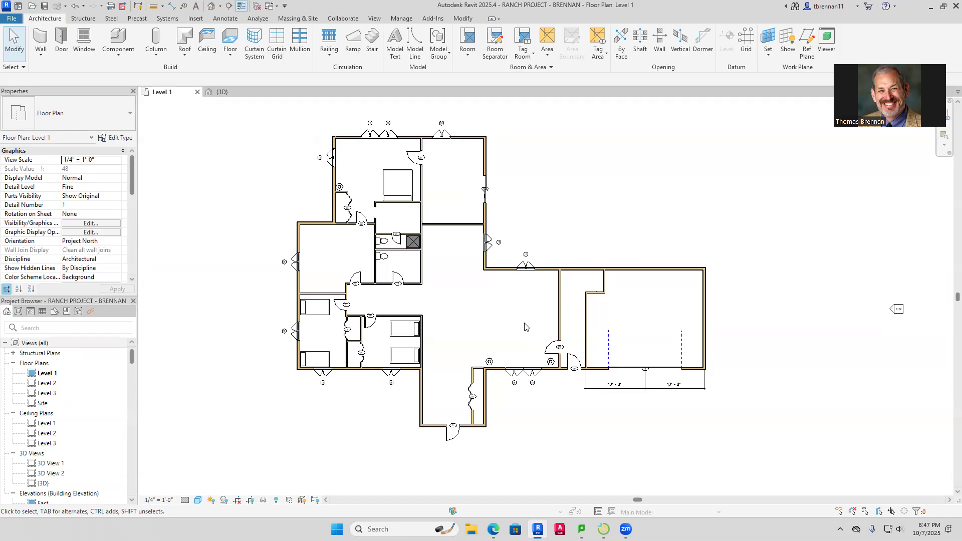
Slide door 20 higher up its wall beside the garage
click(553, 345)
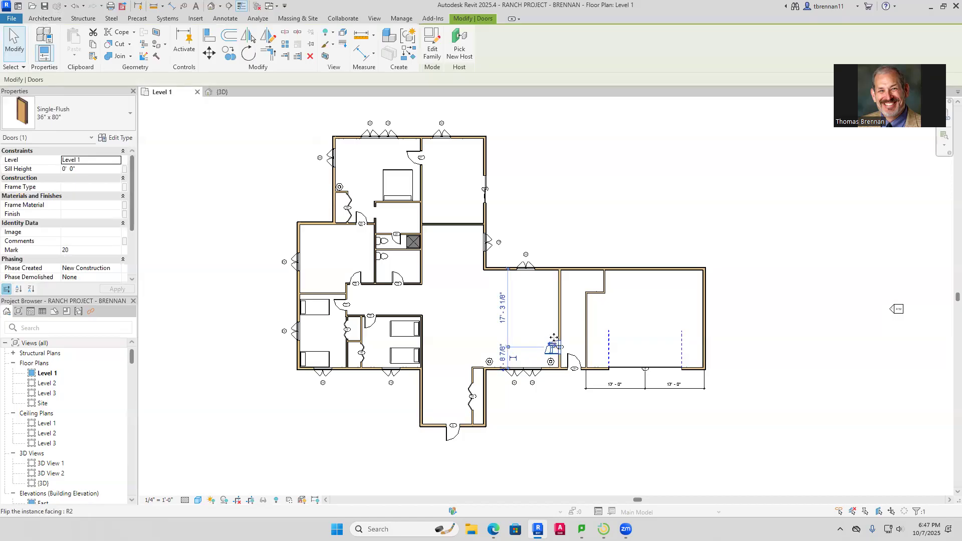
scroll(553, 344, up, 3)
drag(554, 345, 558, 248)
key(Escape)
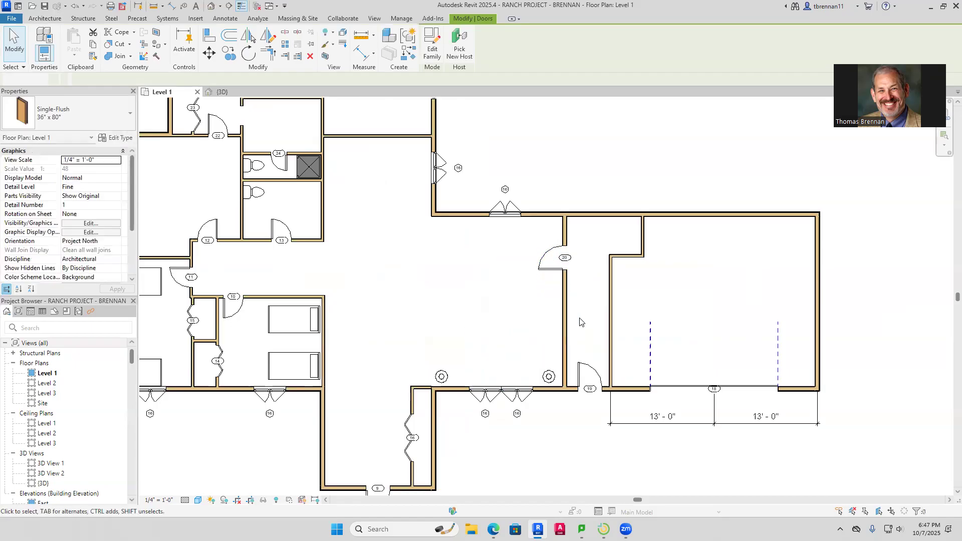
scroll(574, 445, down, 1)
scroll(574, 445, down, 3)
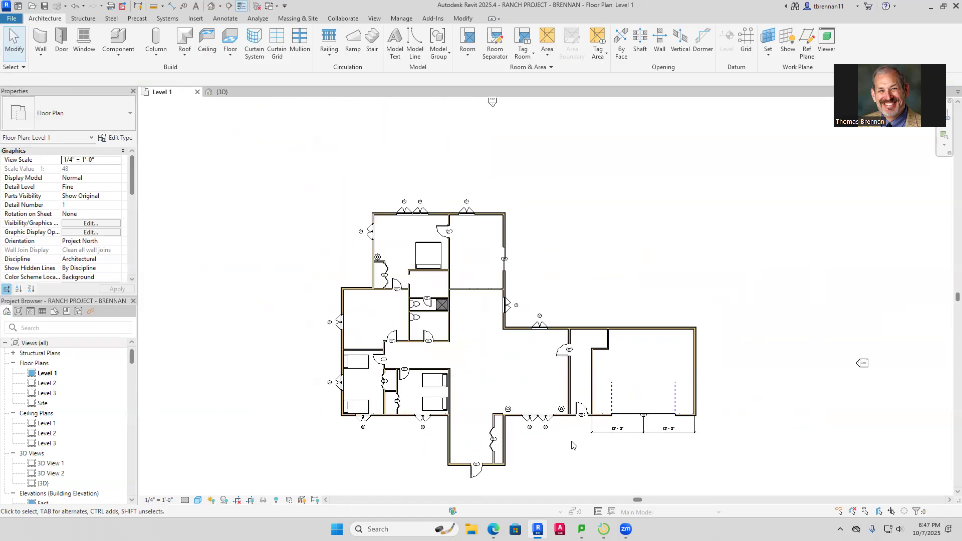
scroll(553, 440, down, 1)
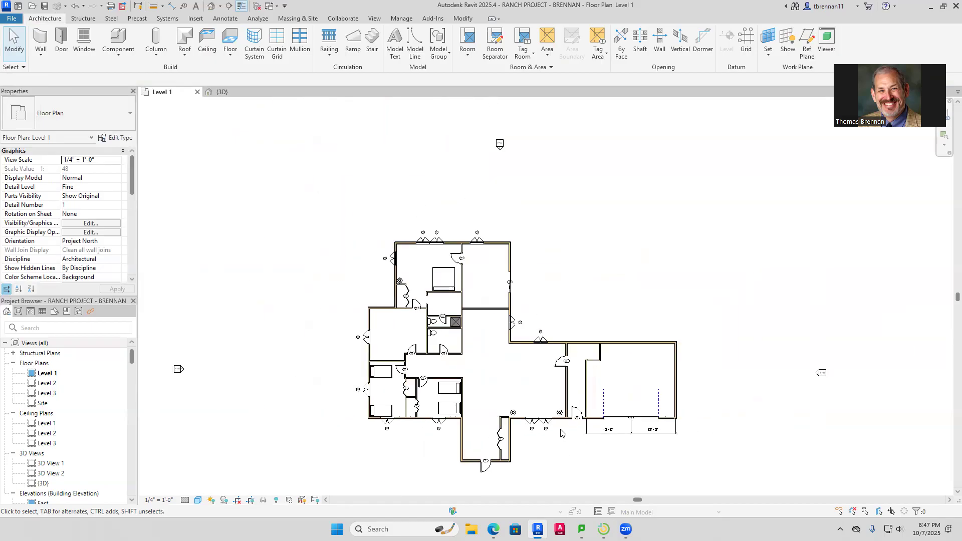
scroll(576, 425, up, 3)
scroll(576, 426, up, 2)
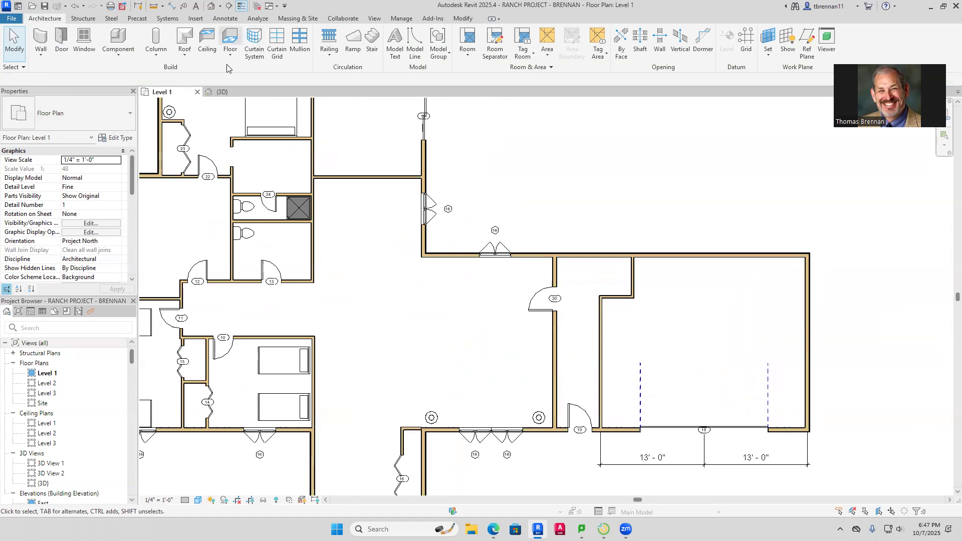
Draw a horizontal interior wall left of door 20 and extend its right end to the garage wall
click(41, 39)
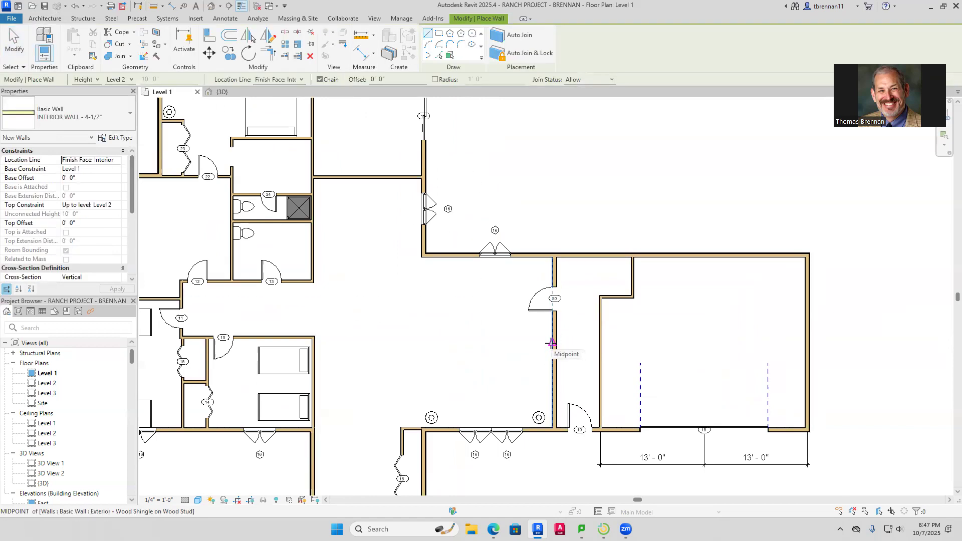
click(553, 343)
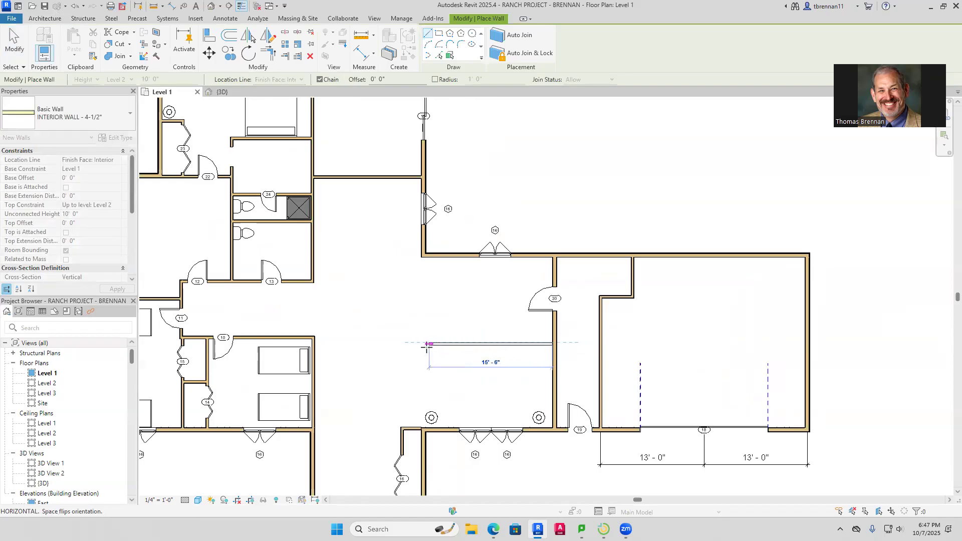
click(424, 344)
key(Escape)
key(Escape)
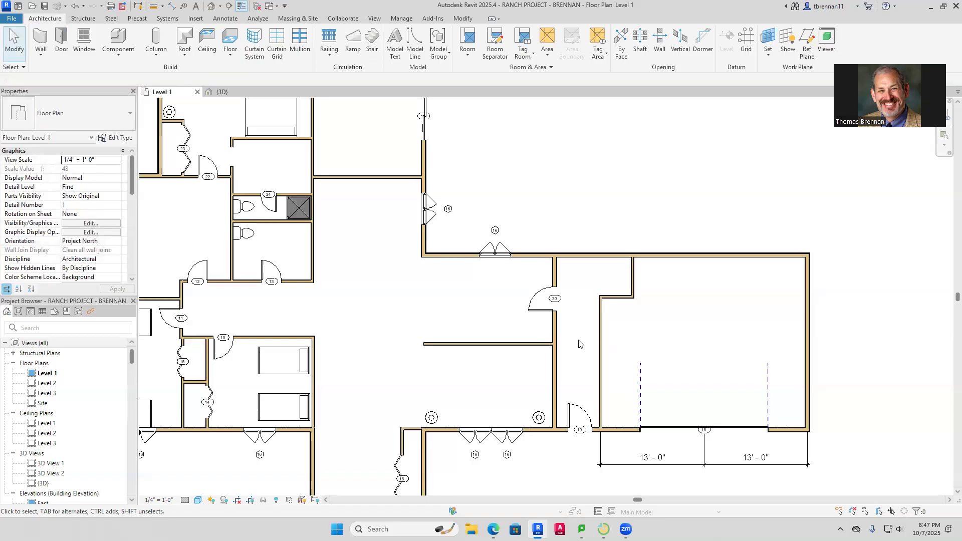
middle_drag(578, 344, 581, 285)
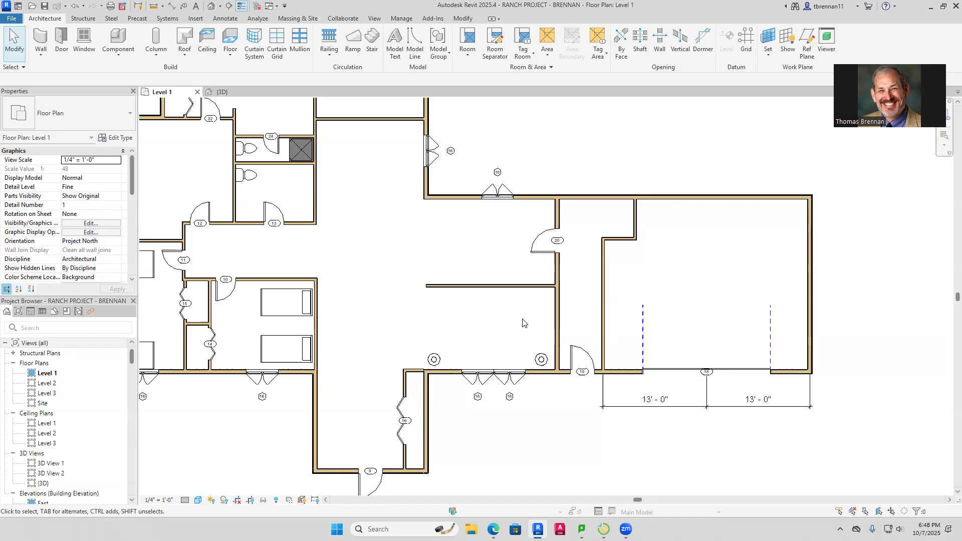
click(532, 287)
drag(556, 286, 604, 284)
click(656, 284)
scroll(527, 426, down, 1)
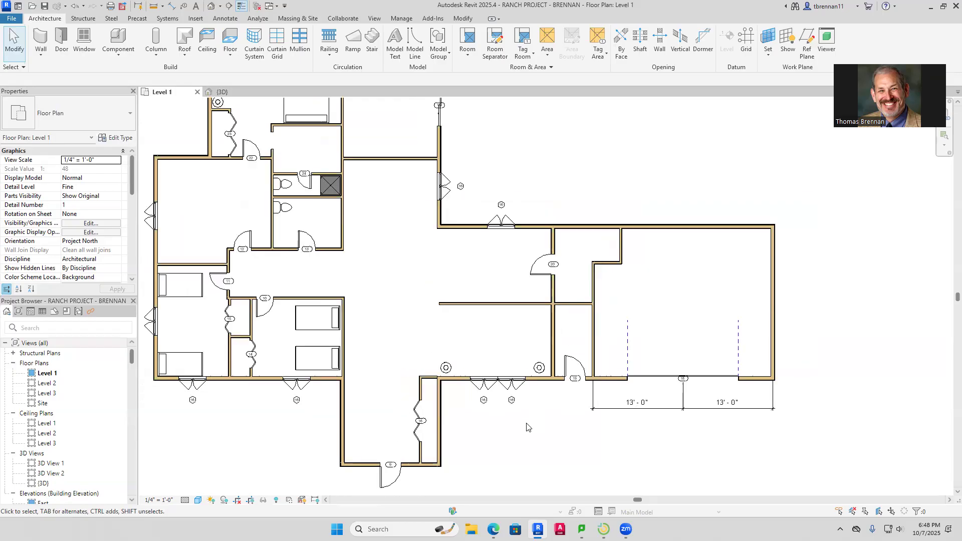
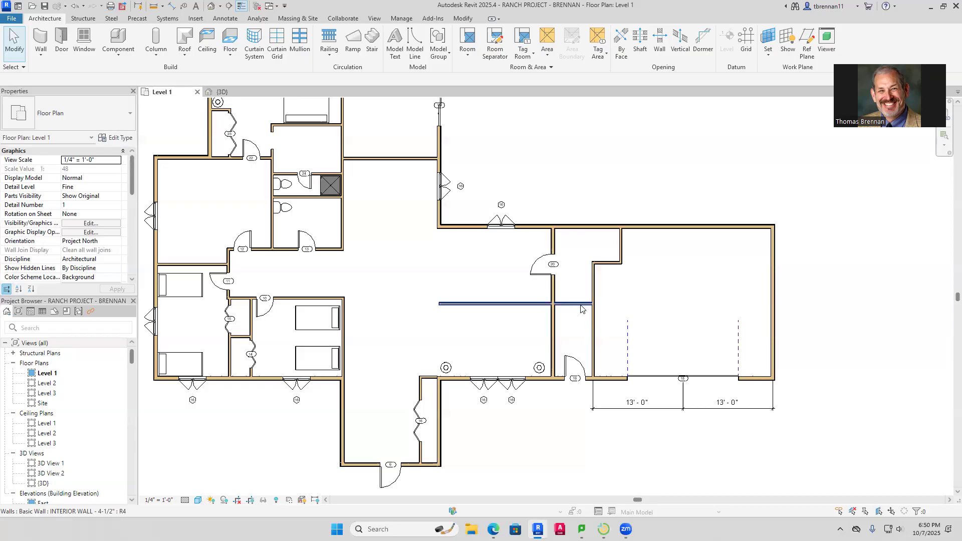
Slide door 20 lower down its wall
click(541, 273)
drag(542, 274, 543, 298)
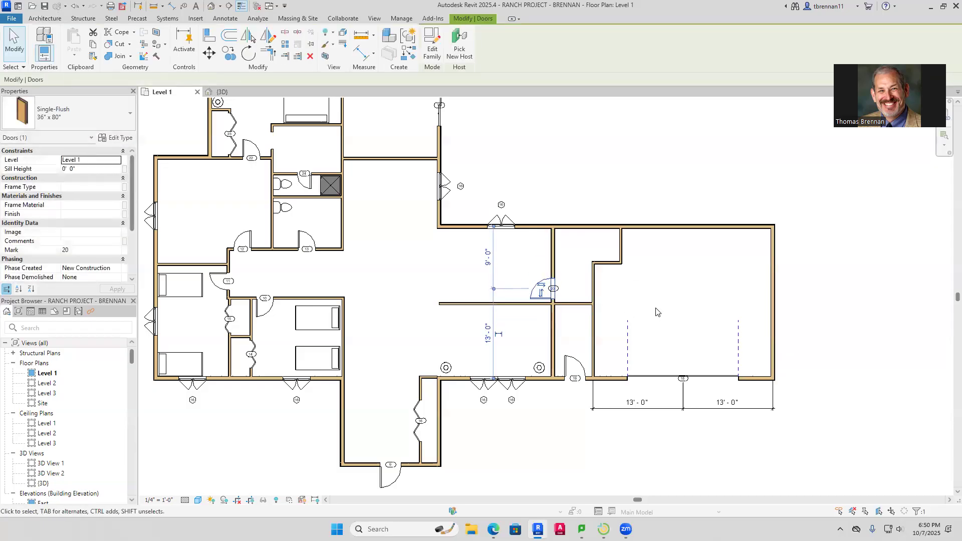
click(656, 311)
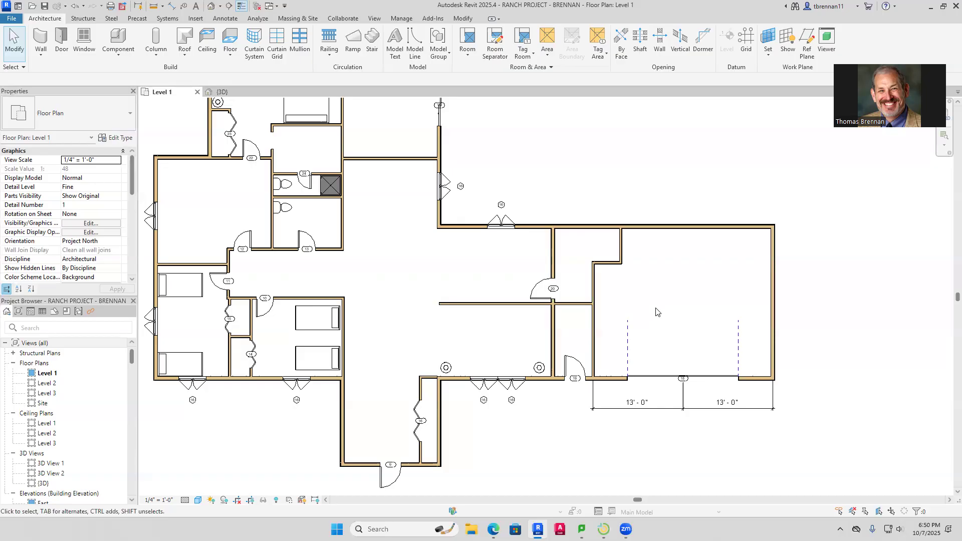
Shorten the long interior wall to 16'-6" so it ends at the corridor wall
click(575, 309)
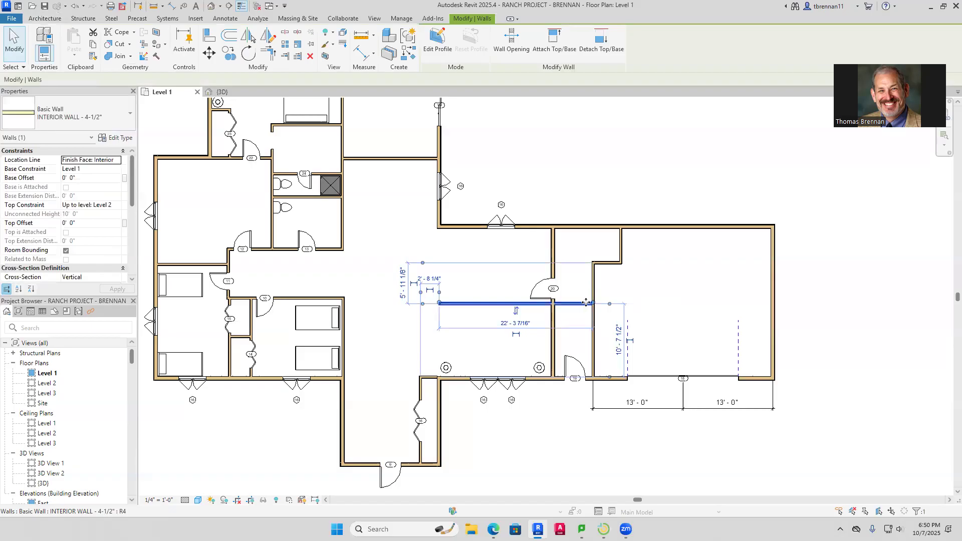
drag(592, 305, 554, 303)
click(637, 303)
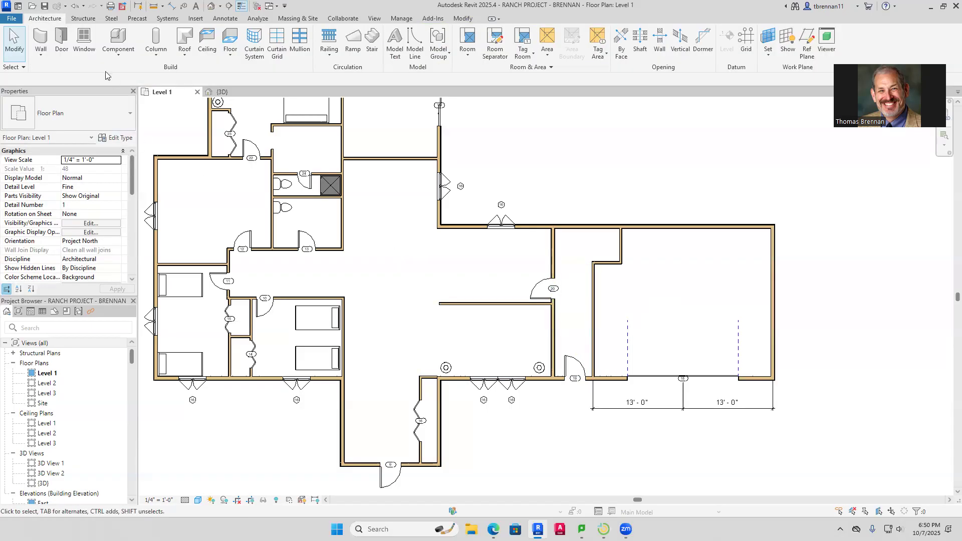
Draw a short interior wall from the corridor wall to the vertical wall, closing the small right room
click(46, 39)
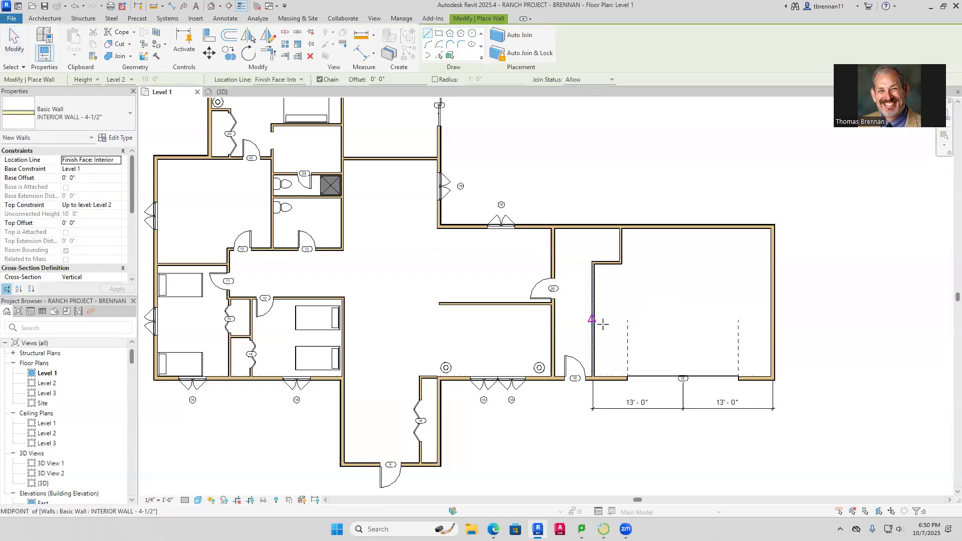
click(555, 326)
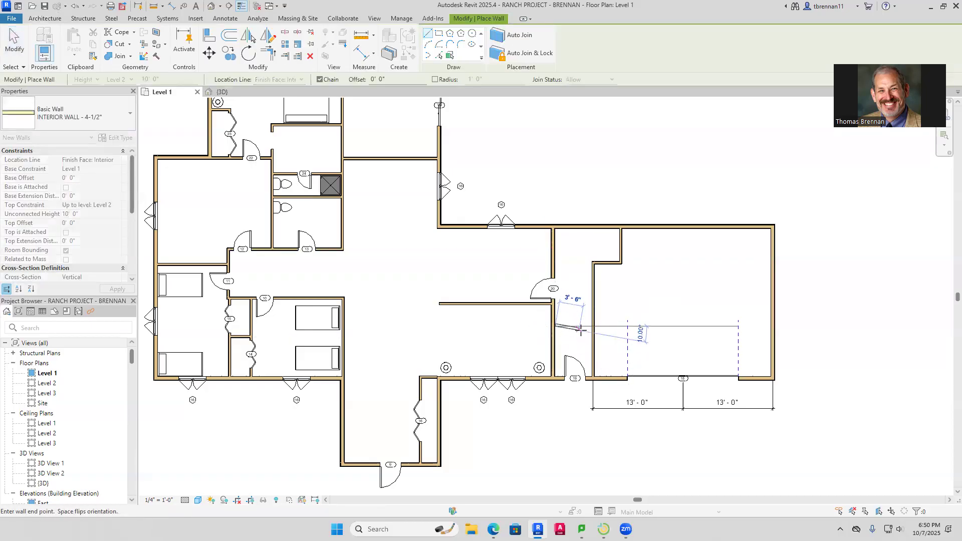
click(592, 326)
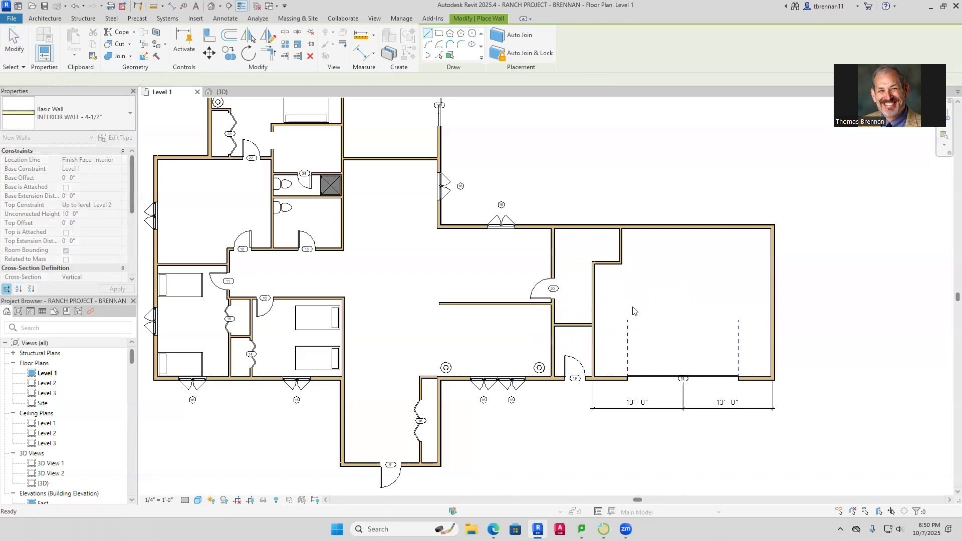
key(Escape)
key(Escape)
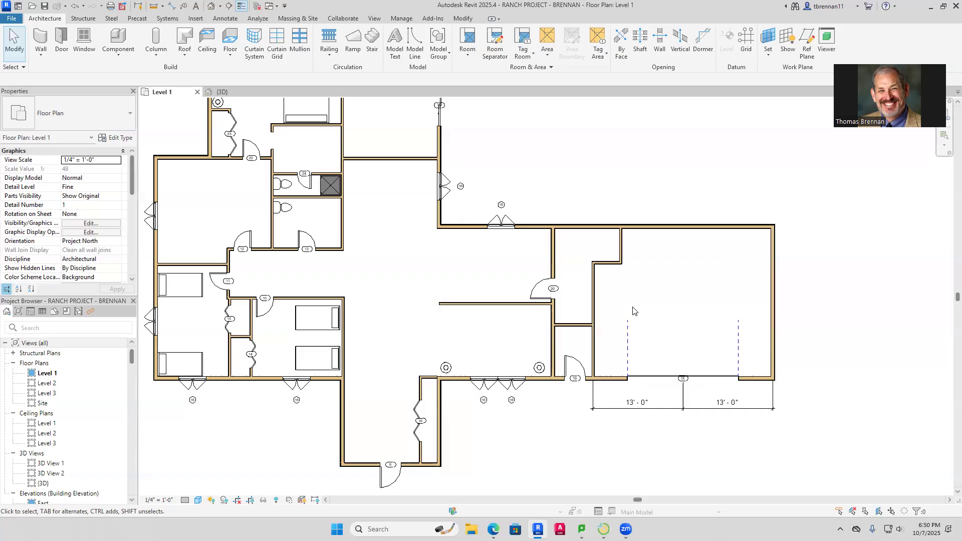
Nudge the long interior wall and door 20 up together
click(498, 304)
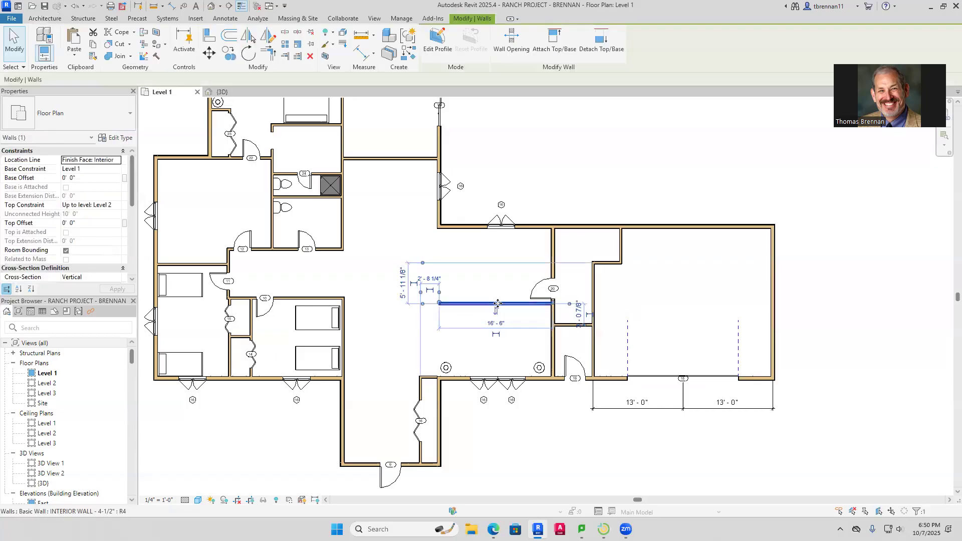
ctrl+click(532, 296)
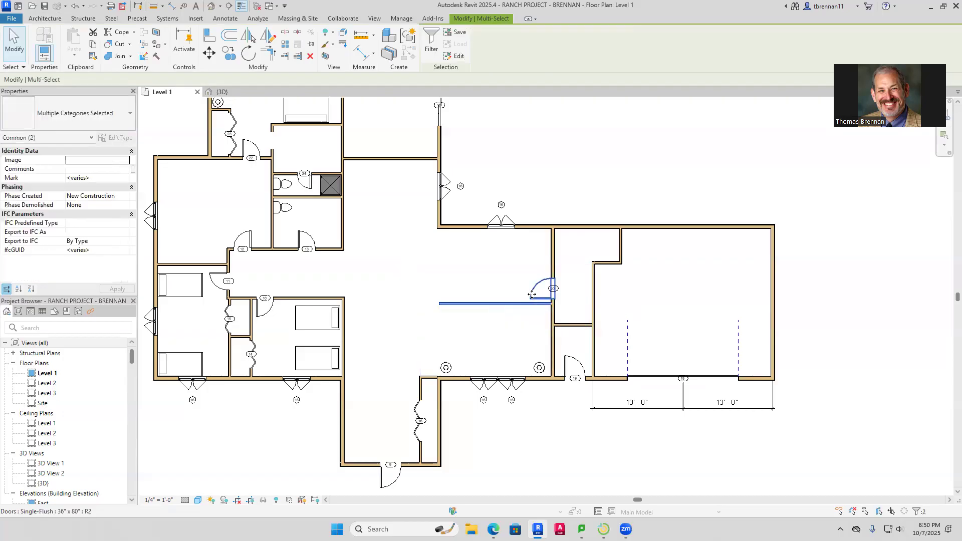
key(Up)
key(Up)
key(Up)
key(Up)
key(Up)
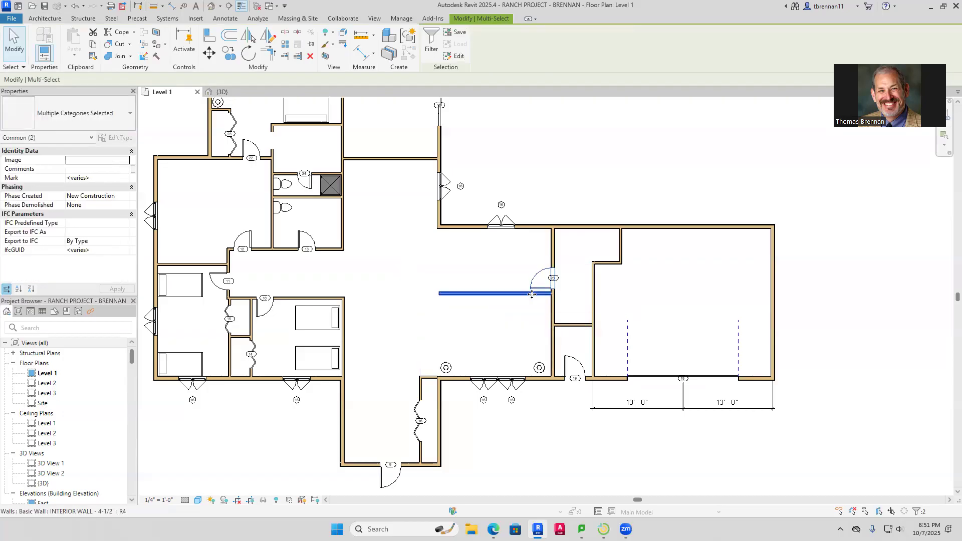
key(Escape)
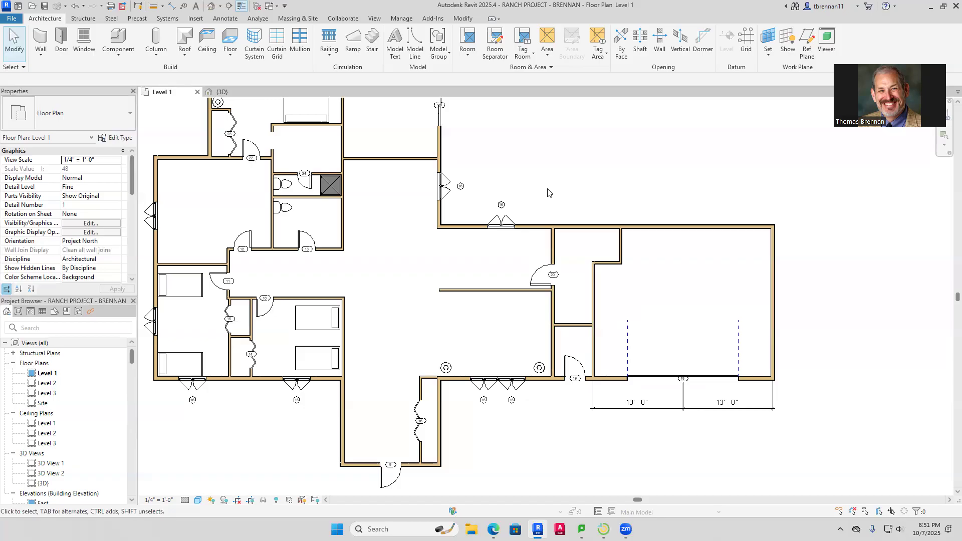
Take remote control of a student's computer from the LanSchool thumbnail grid
click(604, 529)
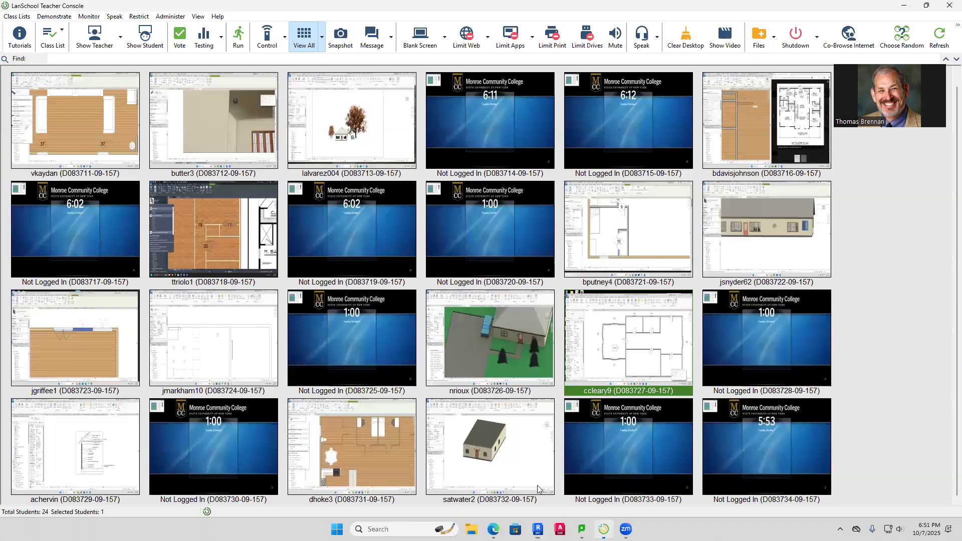
double_click(463, 460)
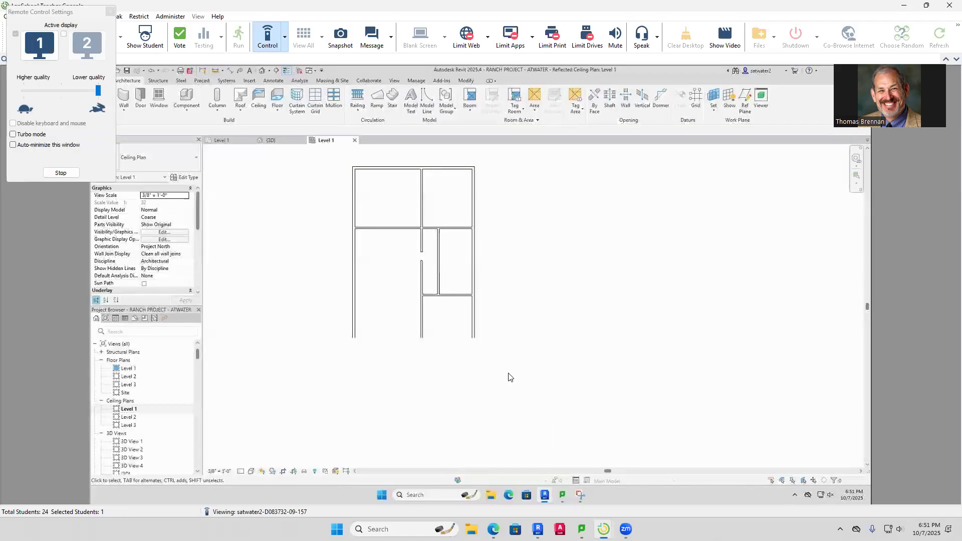
click(283, 37)
click(293, 71)
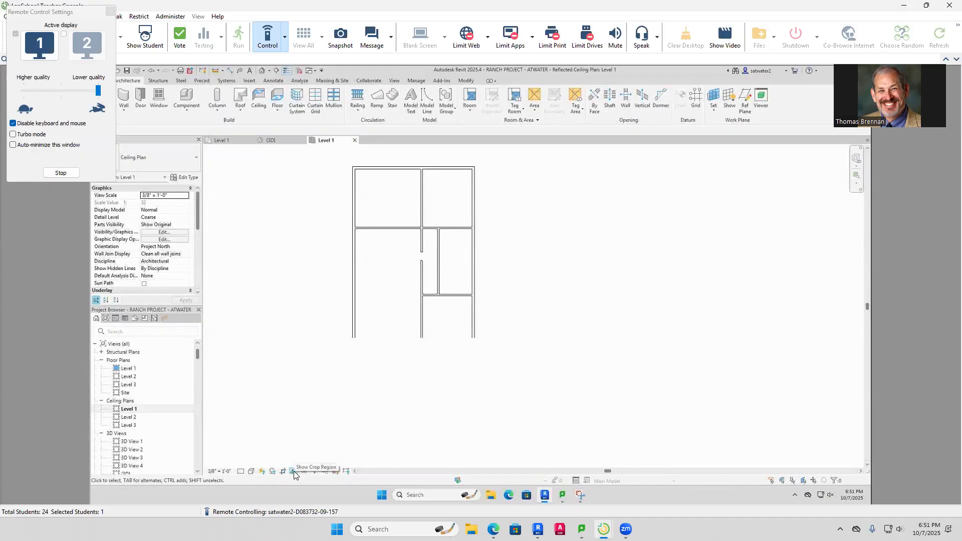
Show the Level 1 ceiling plan's crop region, extend it below the plan, then stop remote control
scroll(410, 442, down, 4)
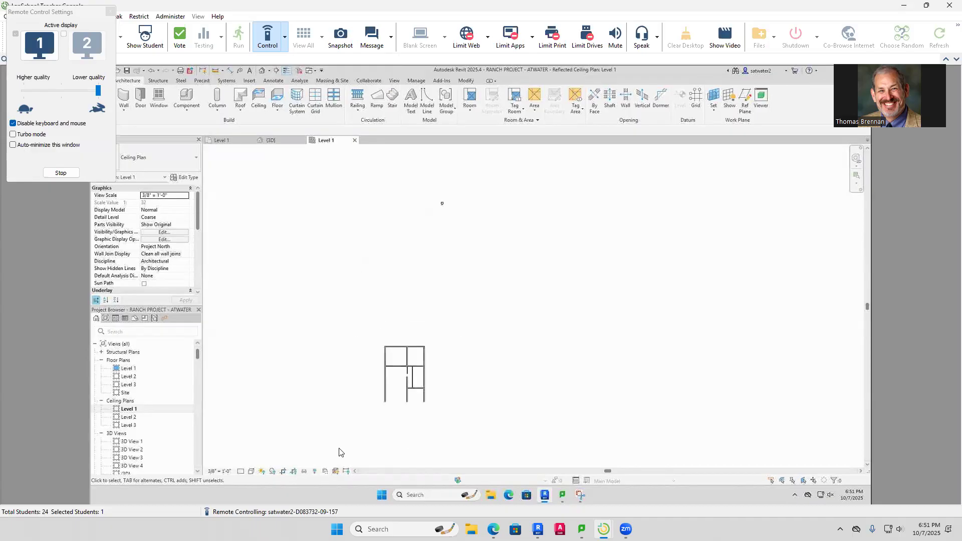
click(294, 471)
scroll(360, 447, down, 1)
middle_drag(376, 443, 443, 228)
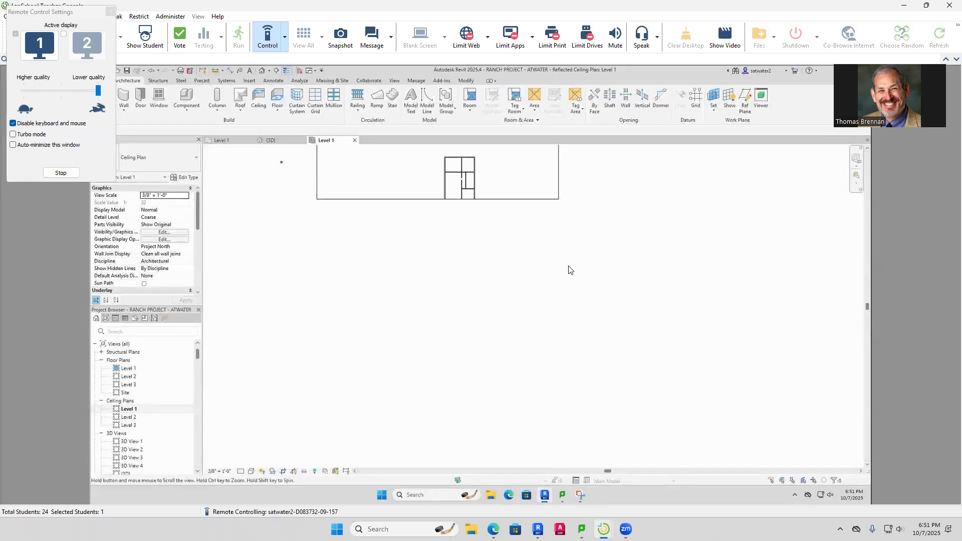
click(520, 199)
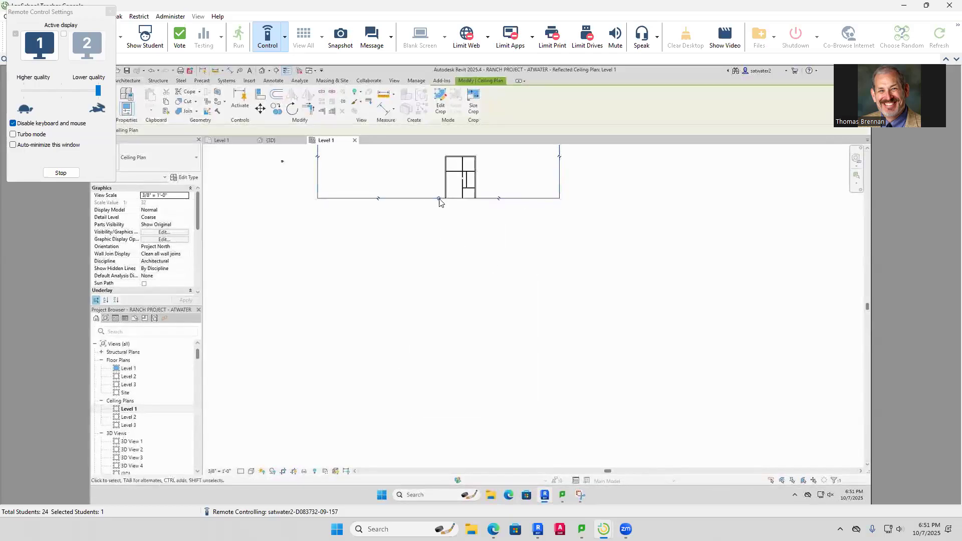
drag(439, 200, 438, 254)
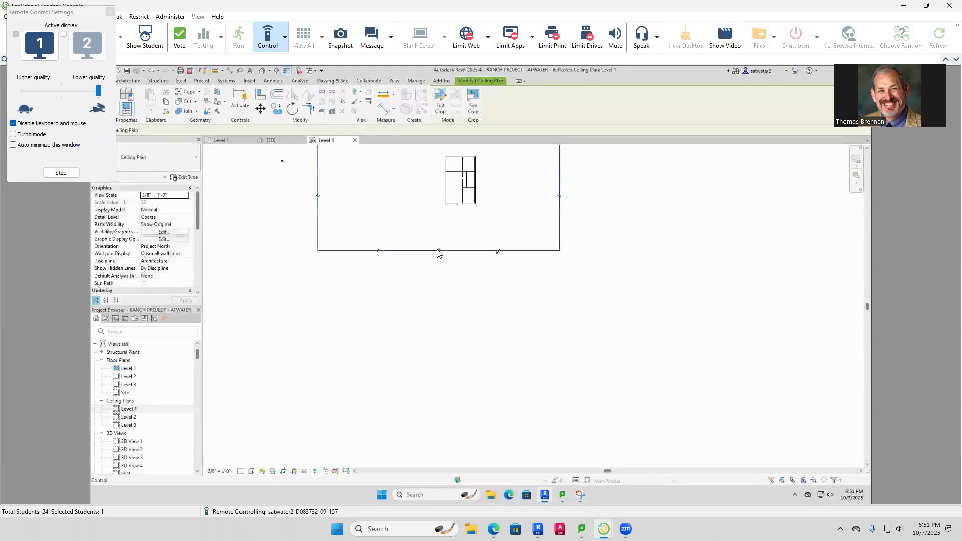
click(481, 230)
middle_drag(479, 259, 477, 344)
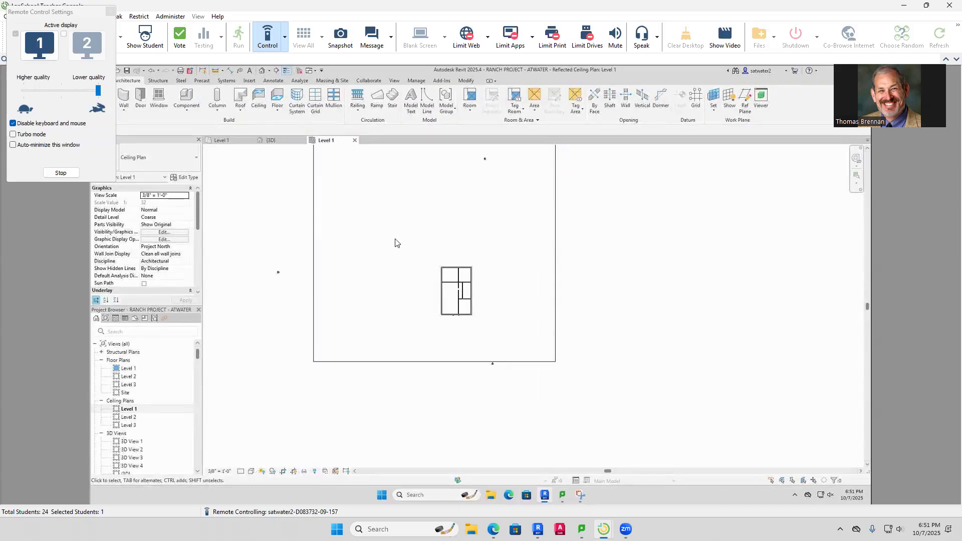
scroll(395, 243, down, 1)
middle_drag(393, 243, 373, 299)
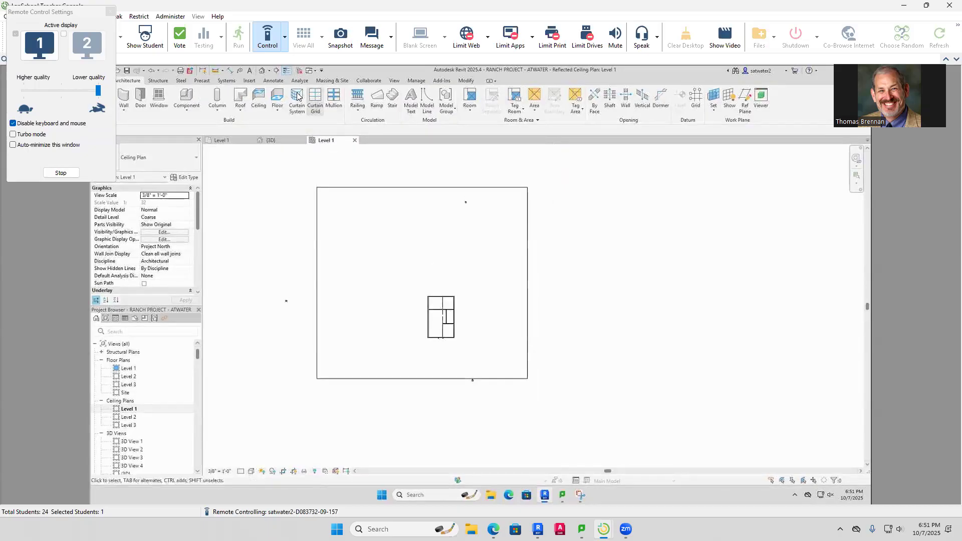
click(284, 37)
click(300, 113)
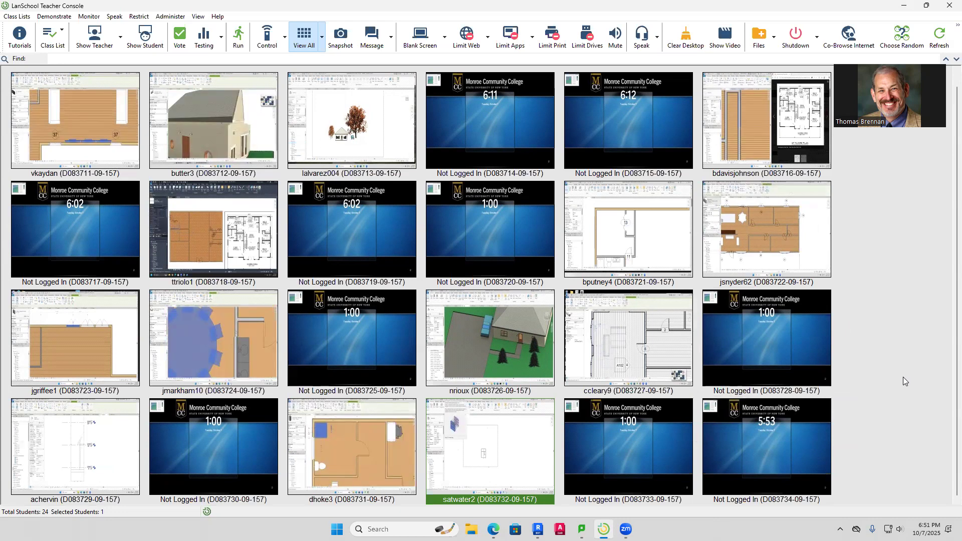
Check Revit briefly, then open another student's screen showing their 3D house with siding and windows
click(537, 529)
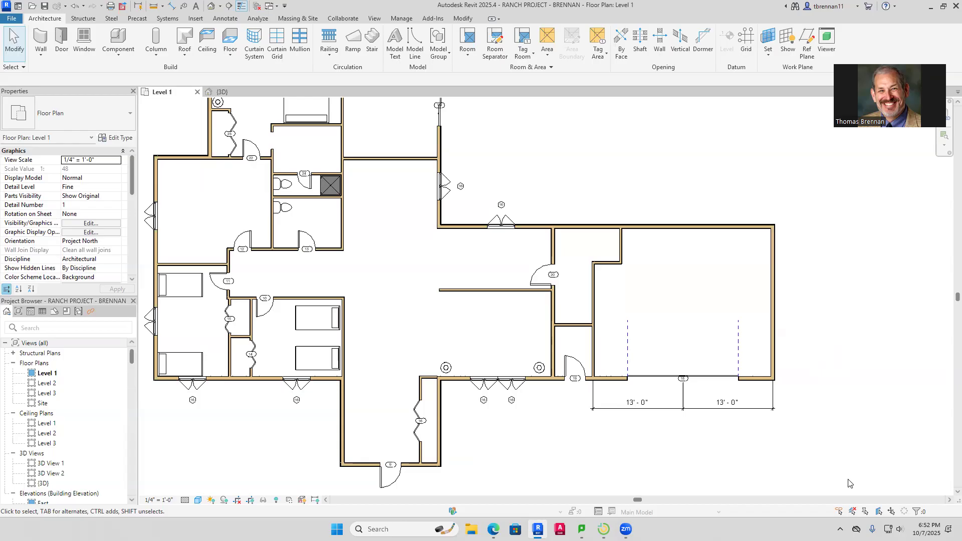
click(603, 529)
mouse_move(481, 440)
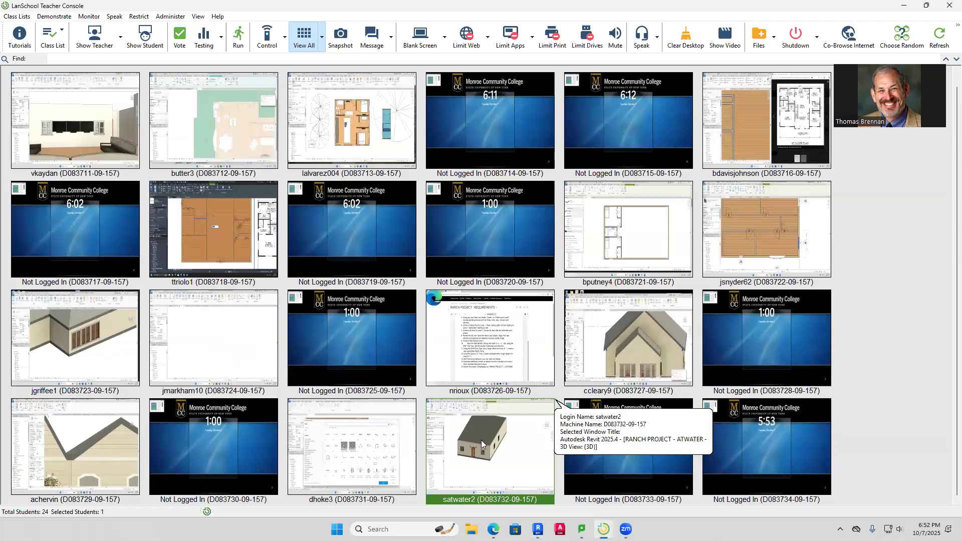
mouse_move(488, 352)
double_click(608, 346)
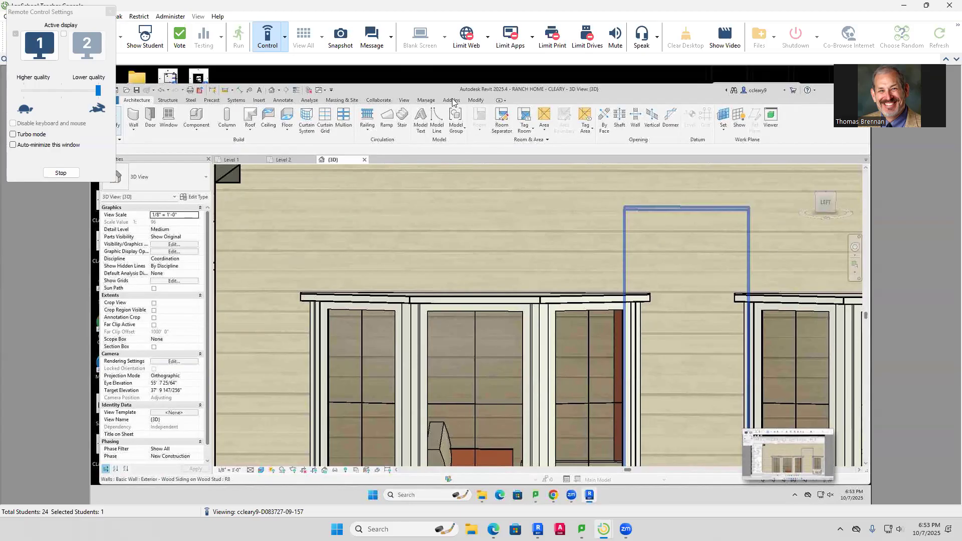
Reopen the student's screen under remote control and center the house in the 3D view
click(285, 38)
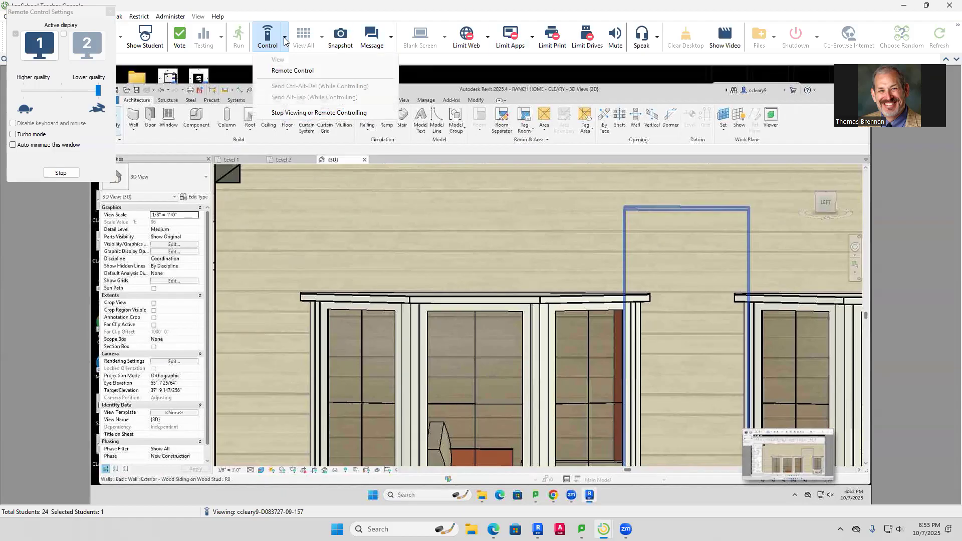
click(301, 113)
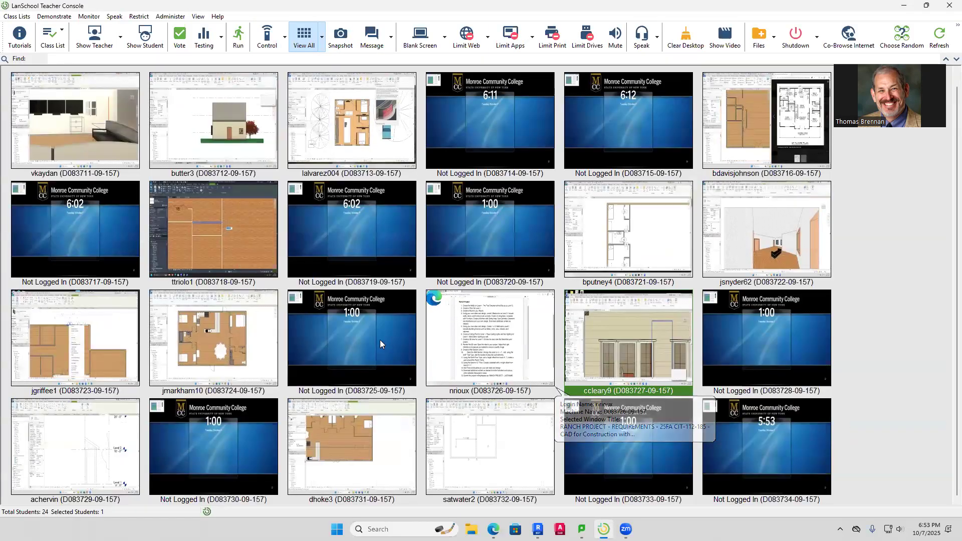
double_click(636, 376)
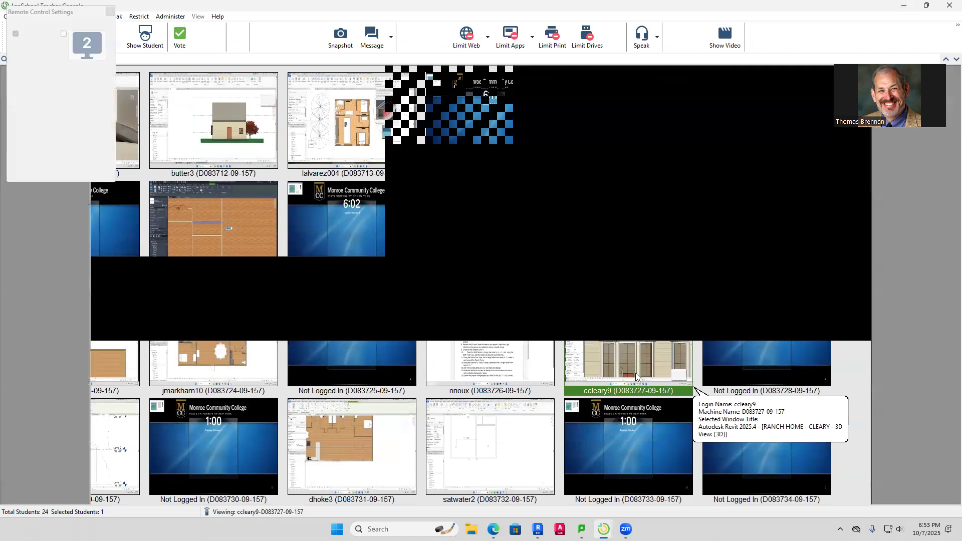
click(285, 44)
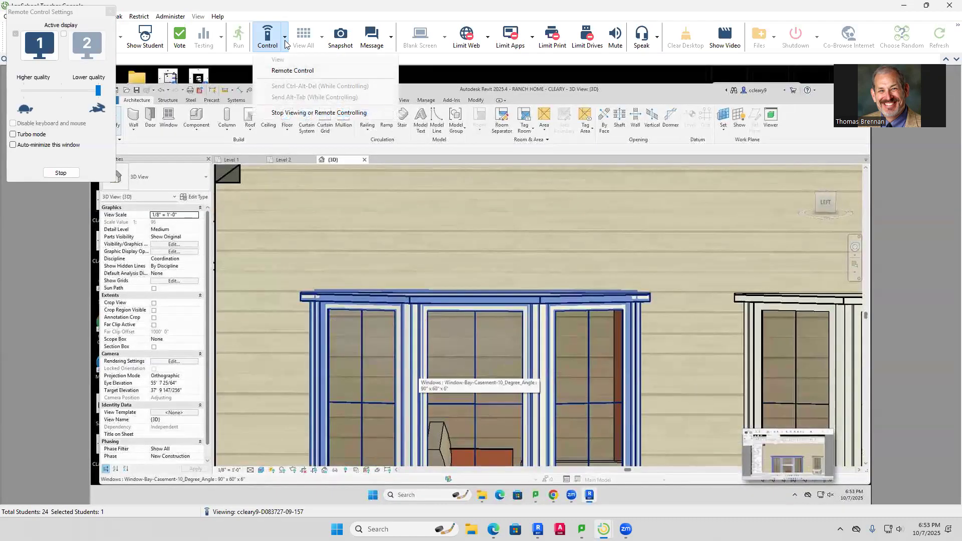
click(293, 70)
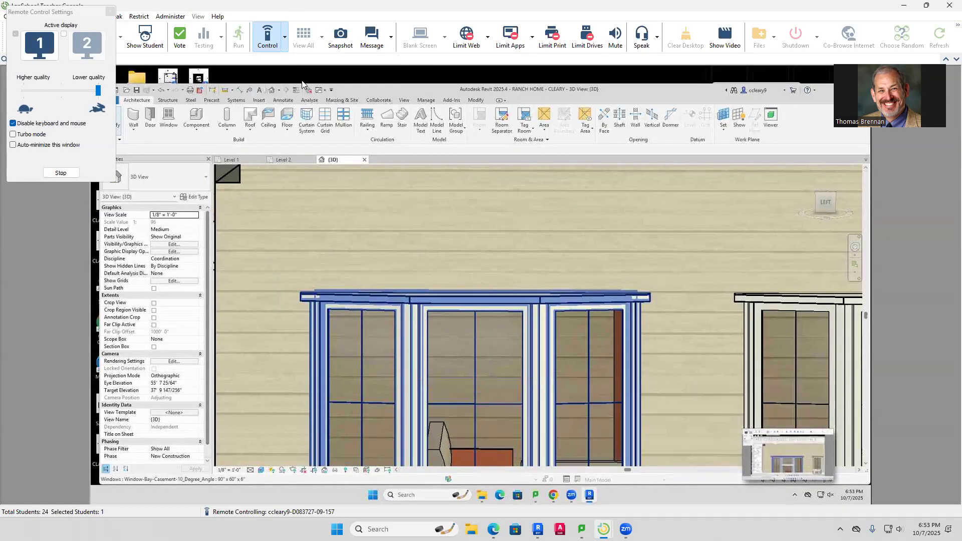
scroll(592, 268, down, 5)
scroll(595, 289, down, 3)
middle_drag(600, 291, 552, 314)
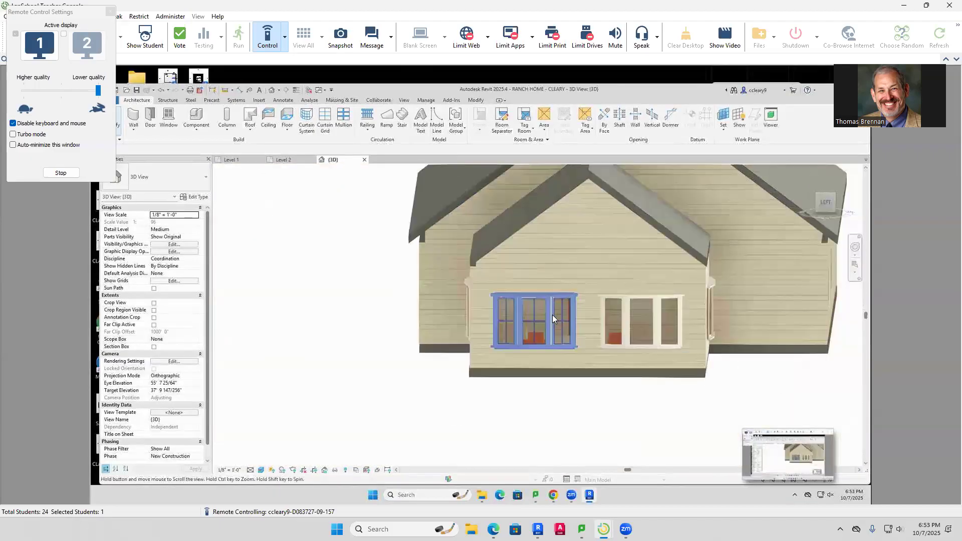
middle_drag(640, 371, 678, 399)
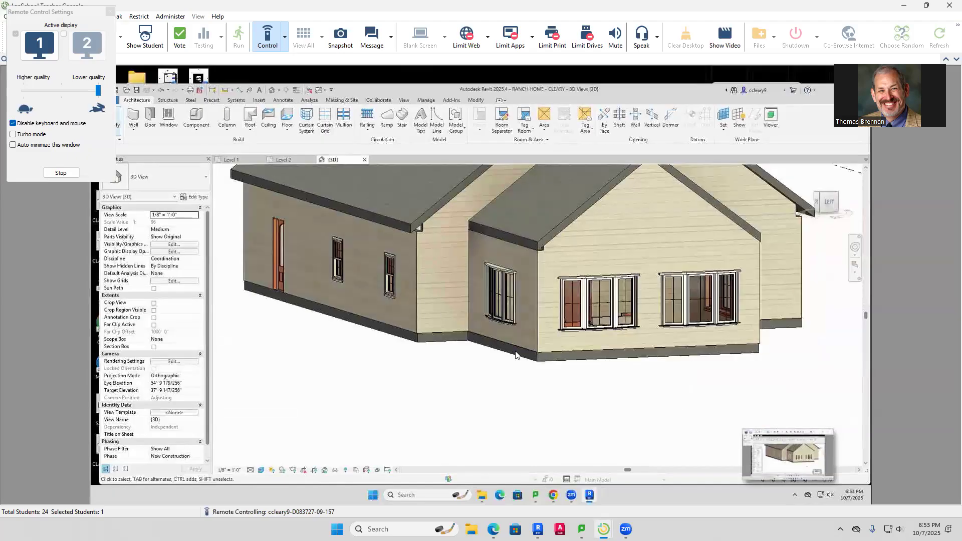
Attach the top of the left side wall to the roof
click(413, 275)
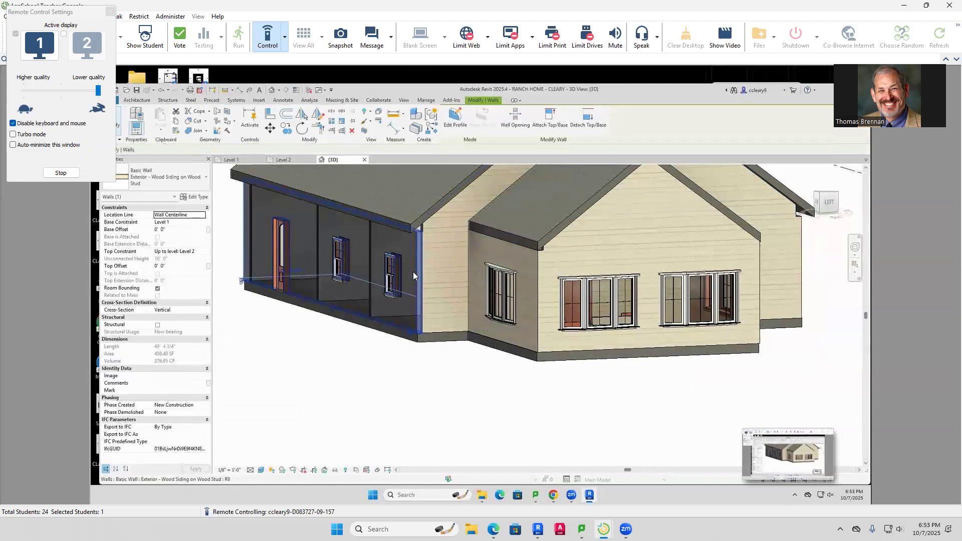
click(549, 118)
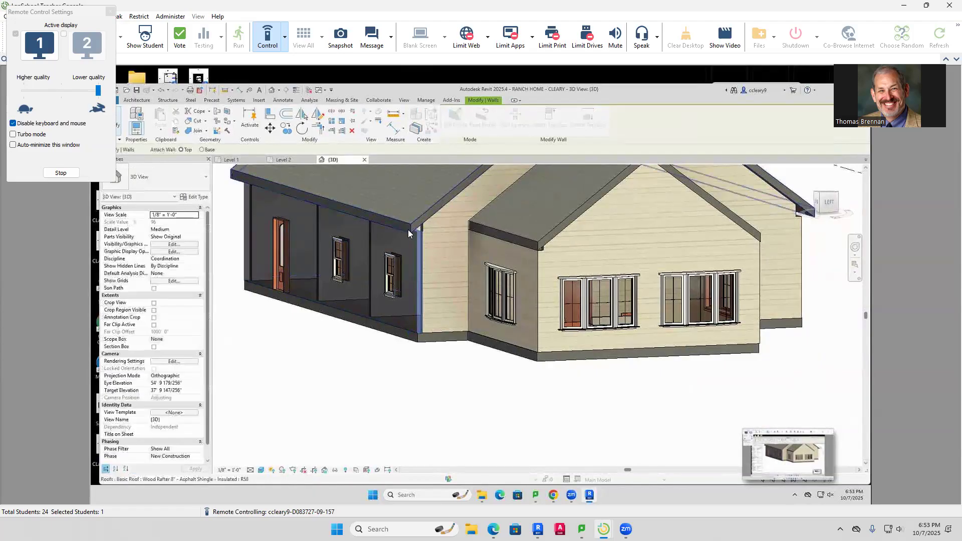
click(409, 229)
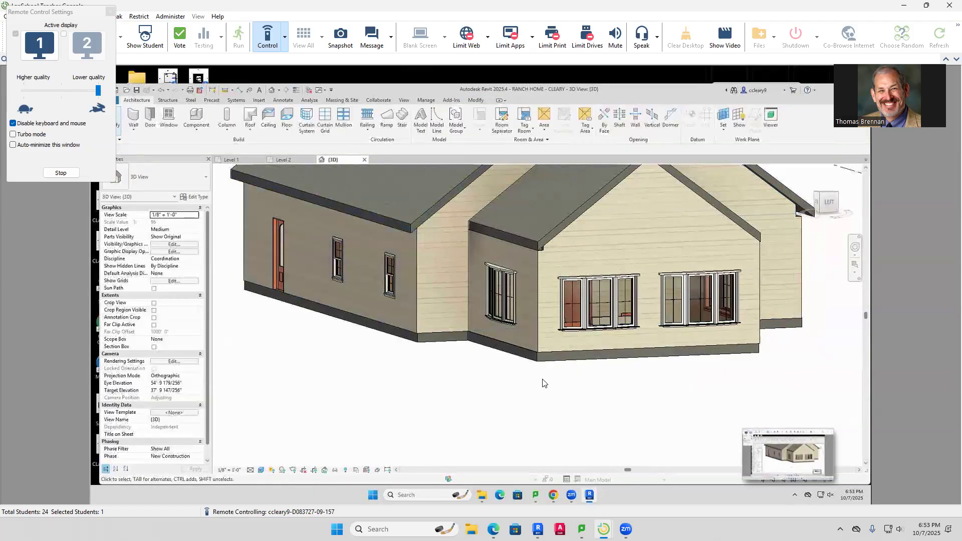
scroll(426, 224, up, 3)
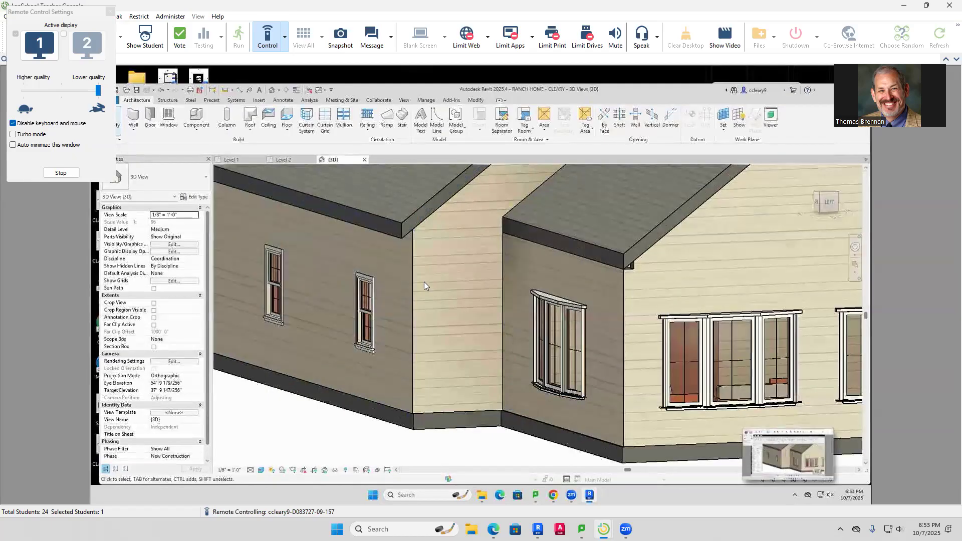
Attach the wall beside the bay window to the roof above
click(620, 295)
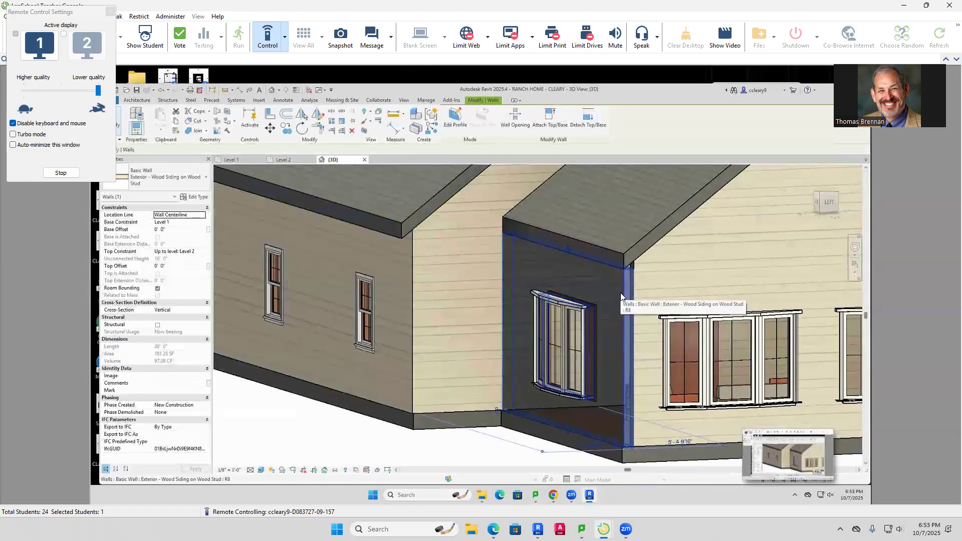
key(Escape)
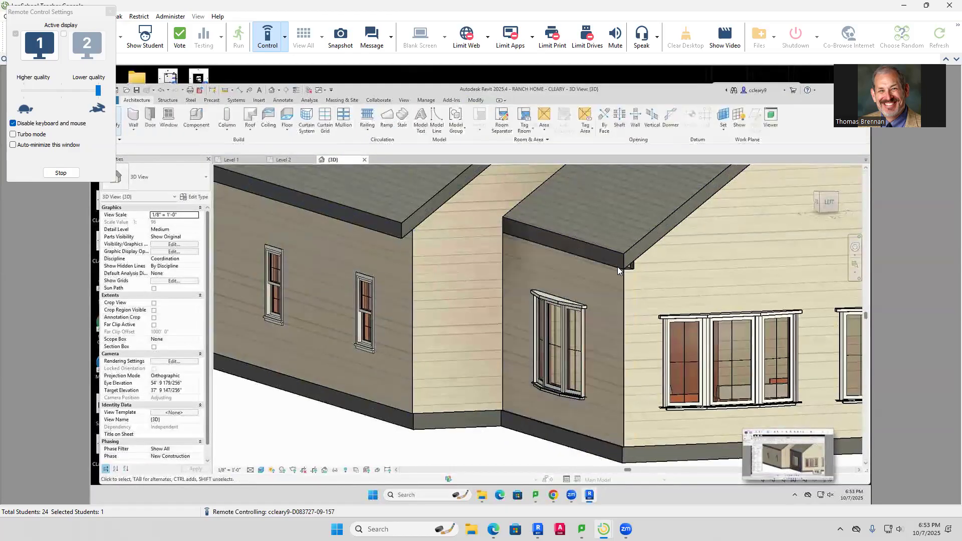
click(622, 299)
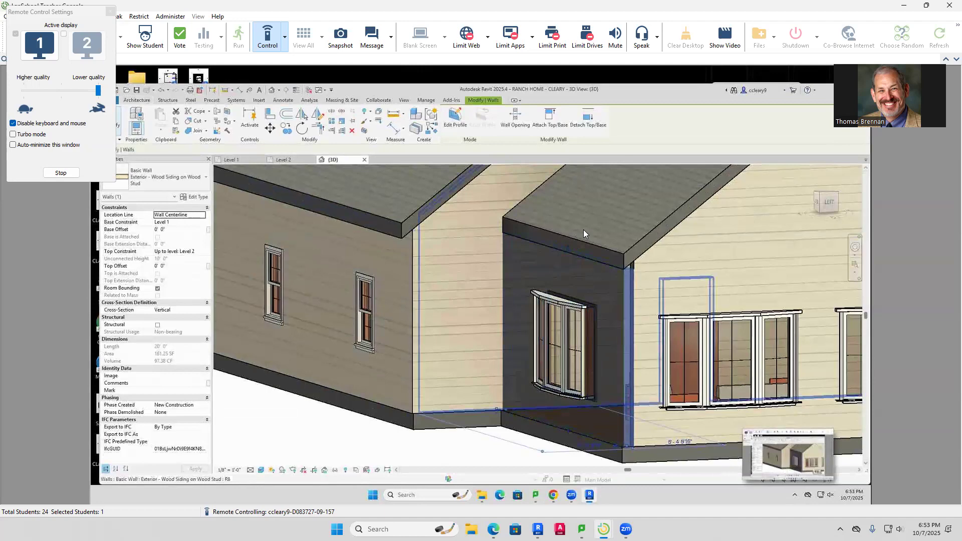
click(550, 119)
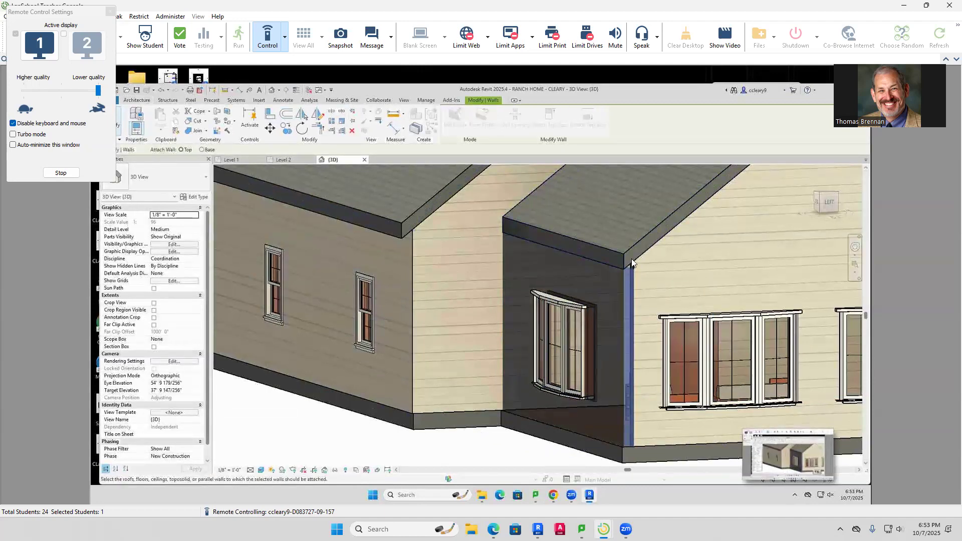
click(632, 260)
key(Escape)
Orbit to the front gable and attach the wall behind its right side to the roof
shift+middle_drag(666, 294, 751, 331)
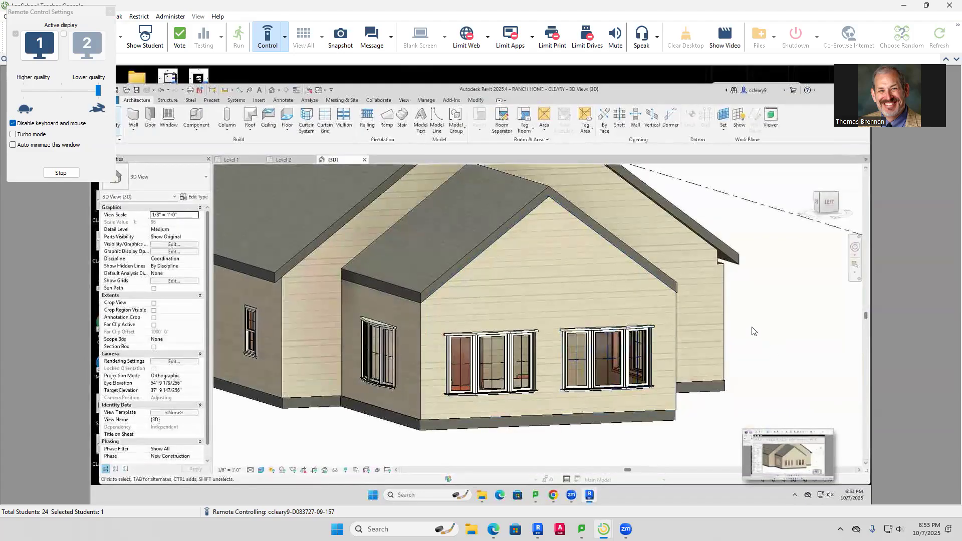
scroll(749, 319, up, 3)
click(729, 190)
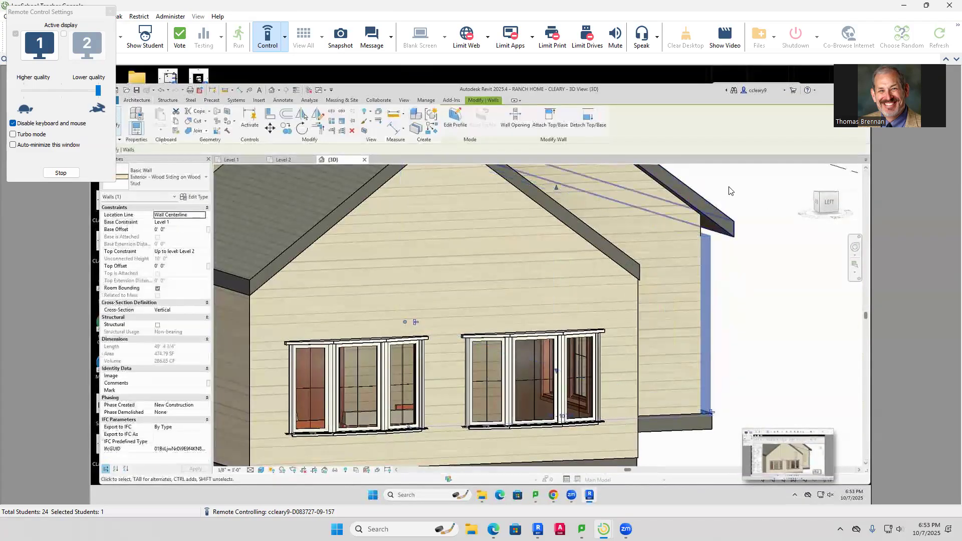
click(550, 119)
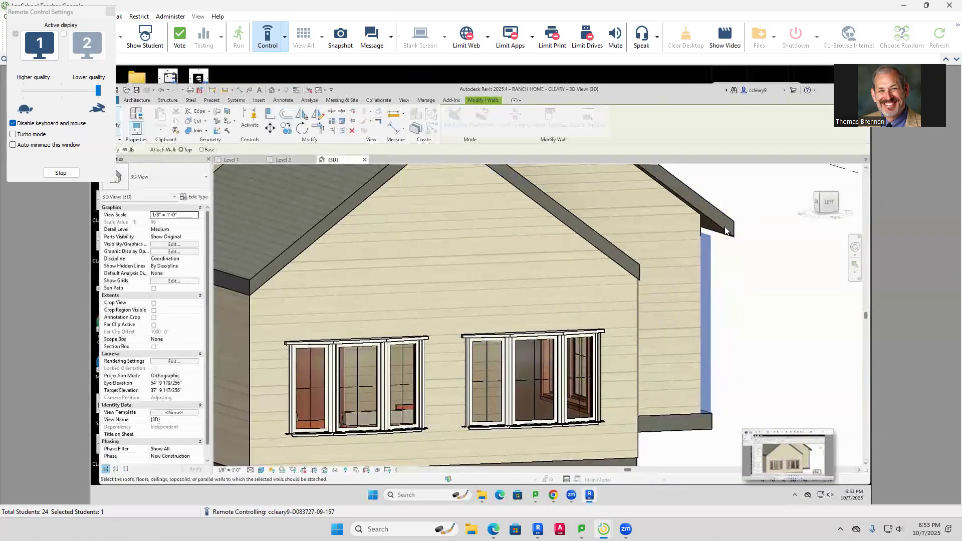
click(726, 231)
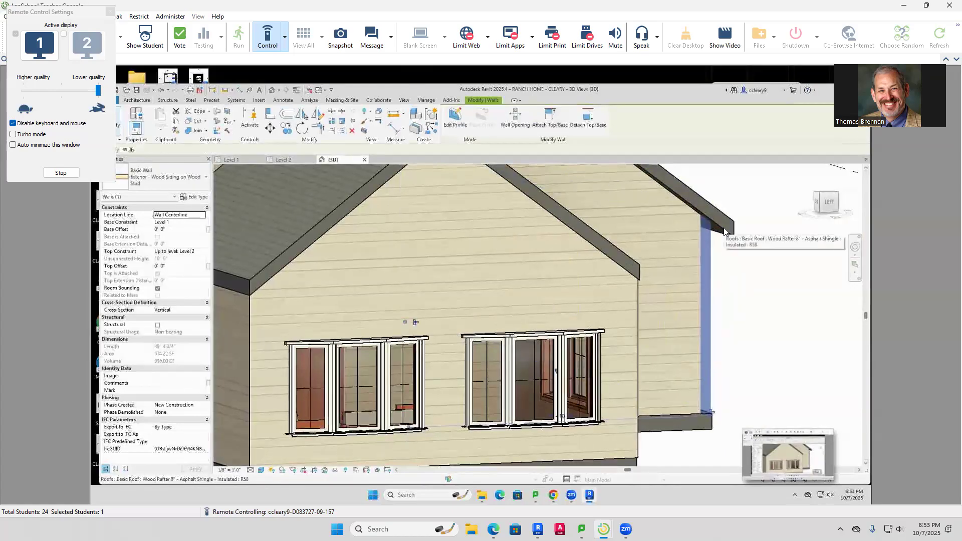
click(739, 312)
Turn on the Section Box for the 3D view with the whole house in view
scroll(740, 308, down, 3)
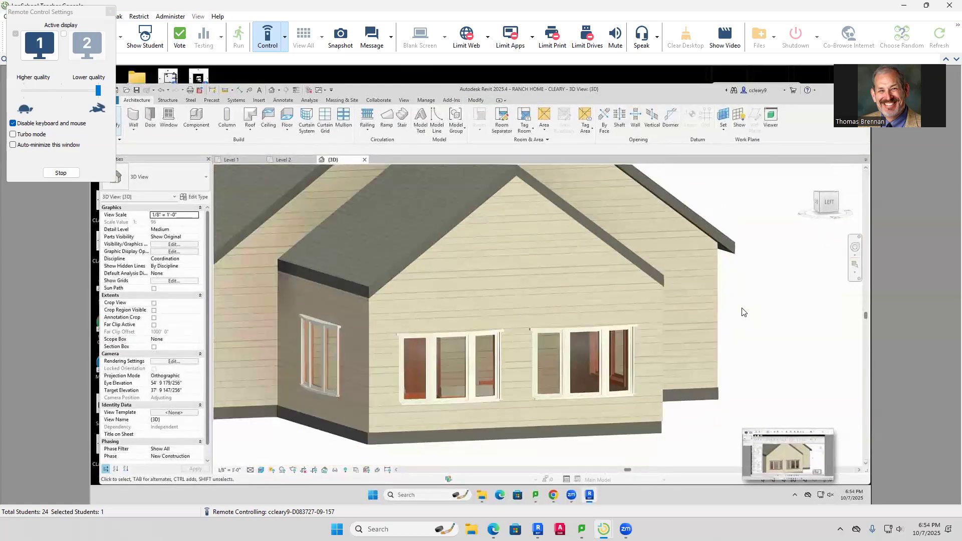
middle_drag(748, 310, 753, 298)
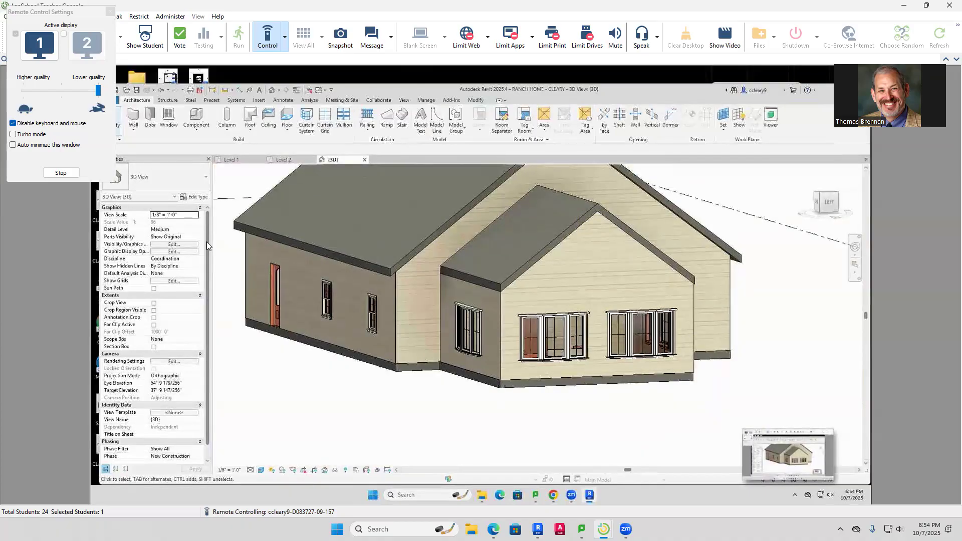
click(154, 346)
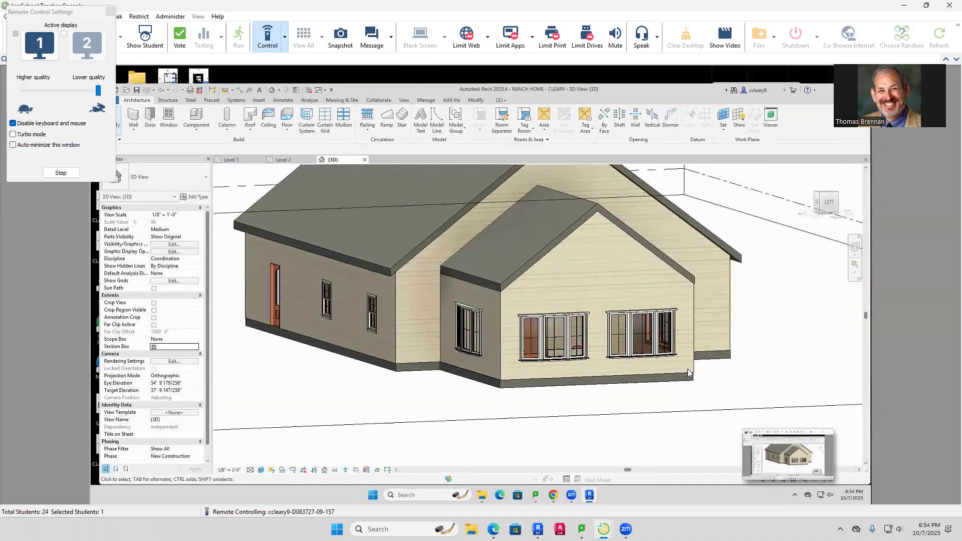
scroll(685, 396, down, 3)
Push the section box face into the front wing to expose the furnished room
click(686, 412)
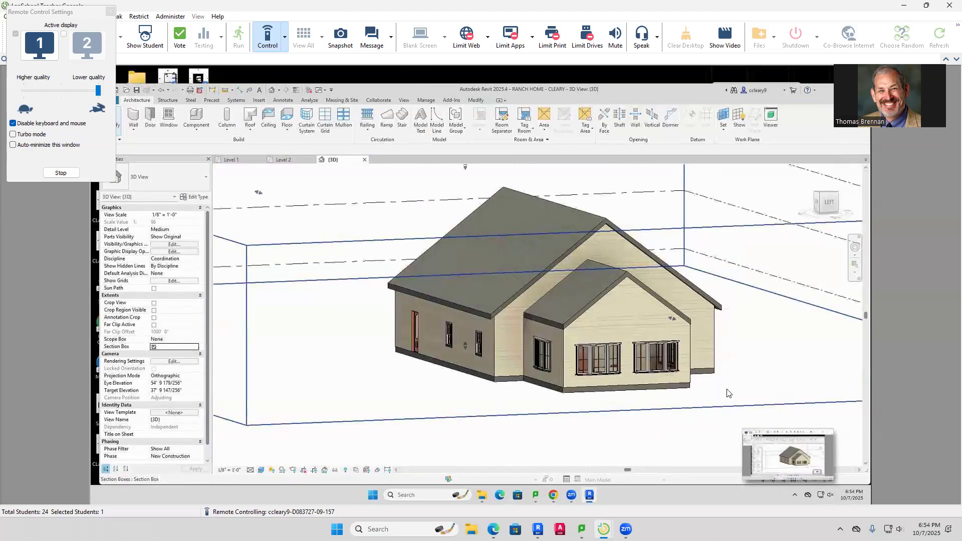
drag(670, 317, 636, 319)
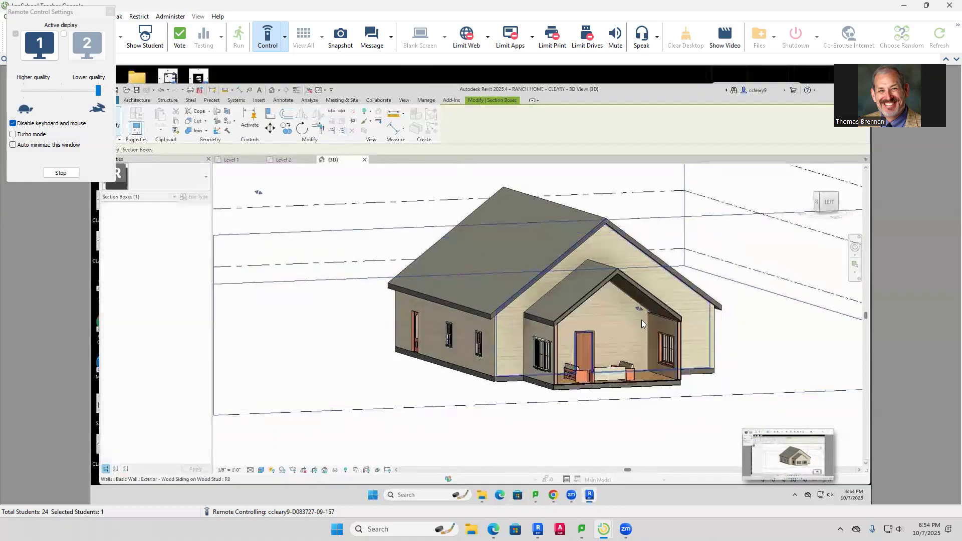
click(718, 361)
scroll(724, 375, up, 3)
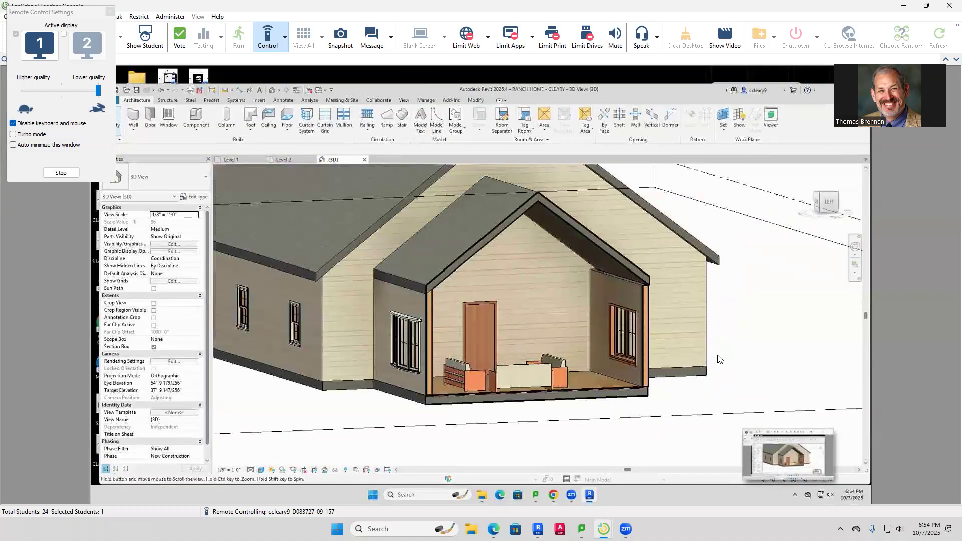
middle_drag(717, 355, 728, 356)
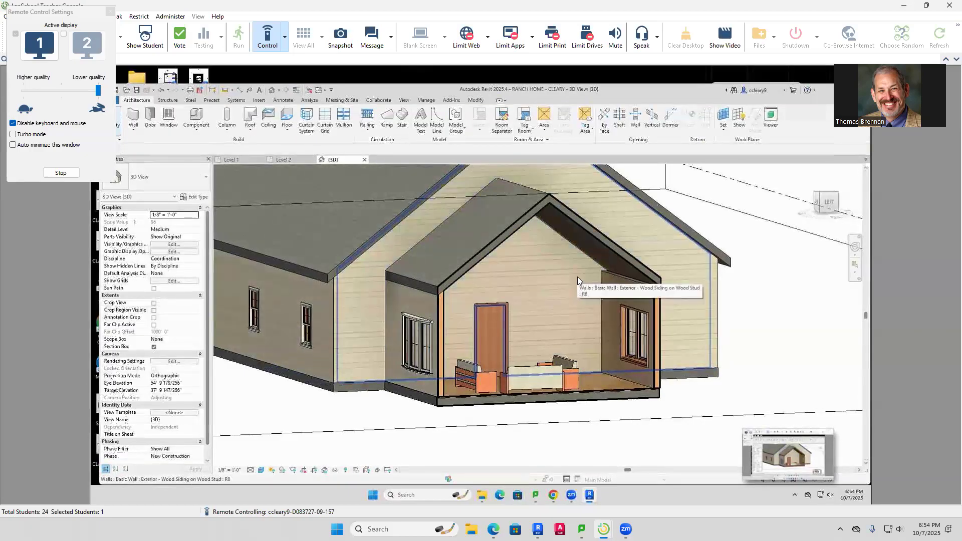
Select and inspect the back wall of the cut-open room
click(577, 278)
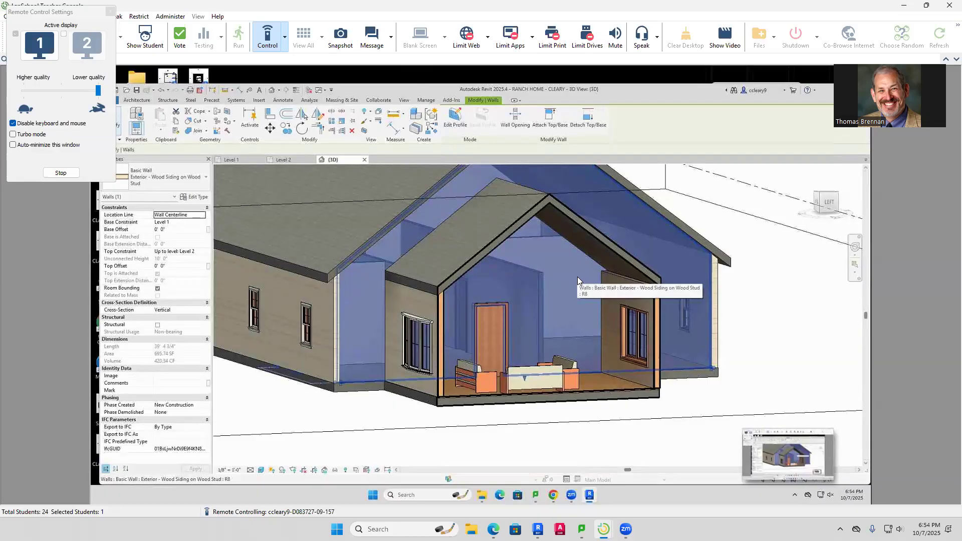
key(Escape)
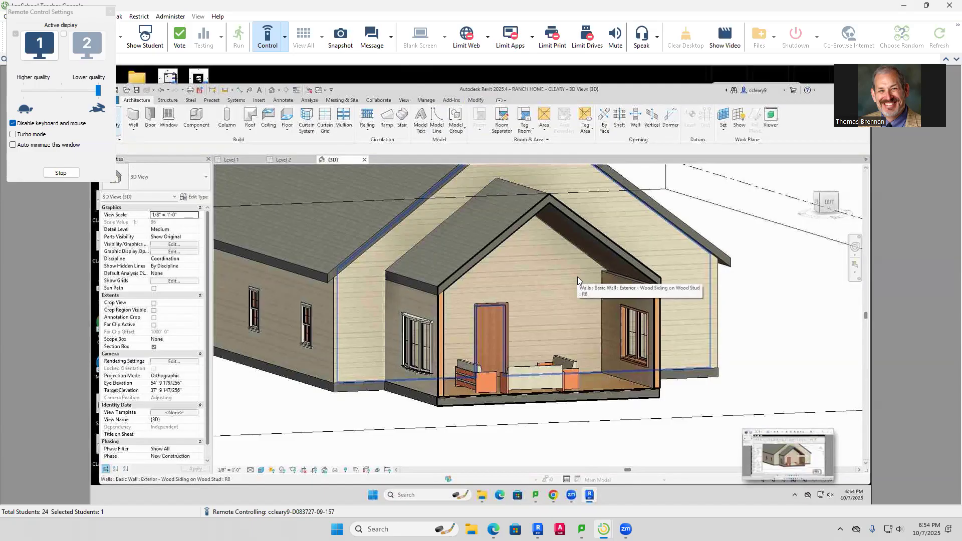
click(578, 279)
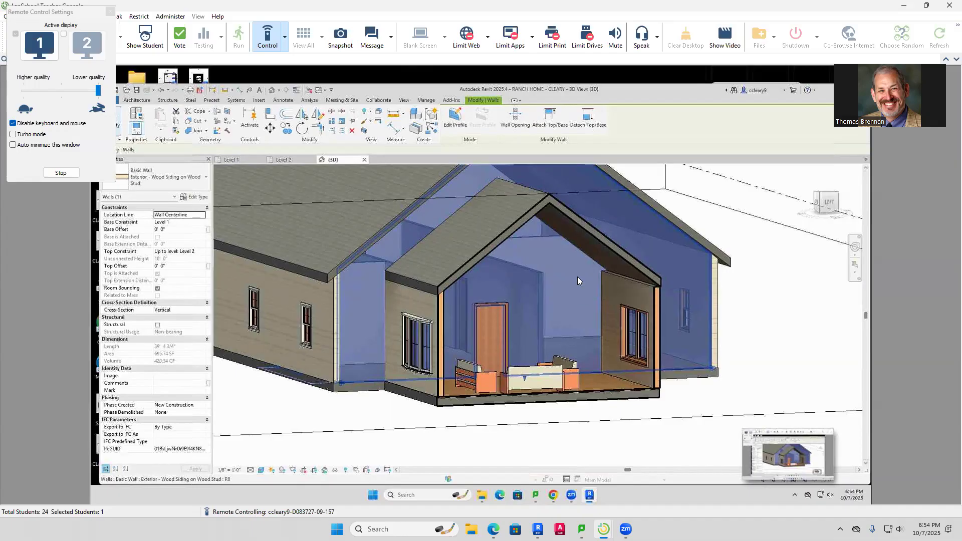
key(Escape)
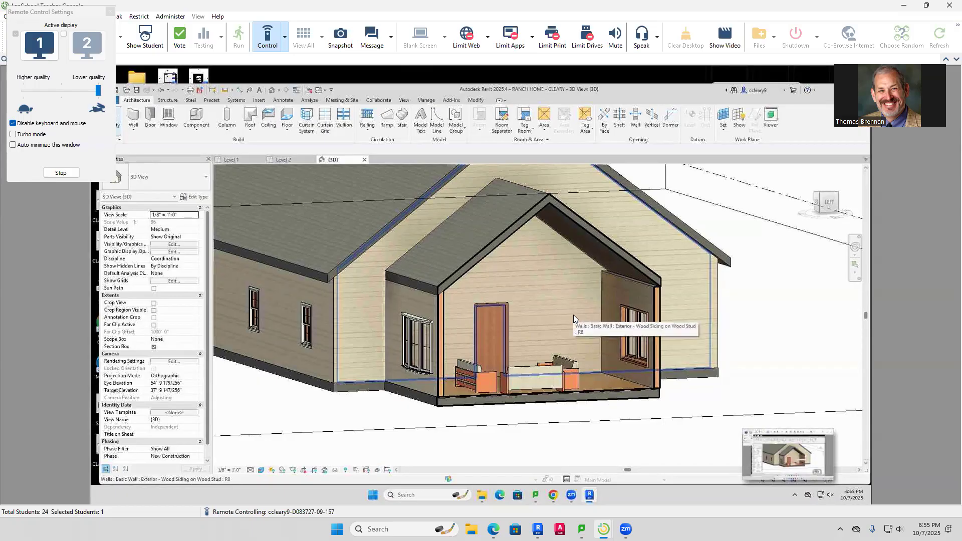
Switch to the Level 1 floor plan and pan to the front room area
click(225, 161)
scroll(453, 329, down, 3)
scroll(453, 329, down, 1)
middle_drag(505, 349, 464, 313)
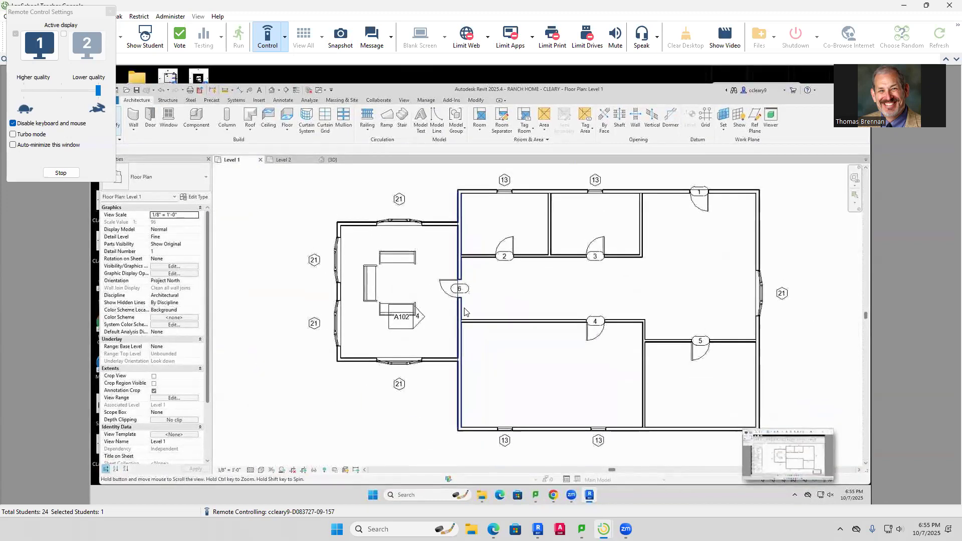
scroll(464, 312, up, 2)
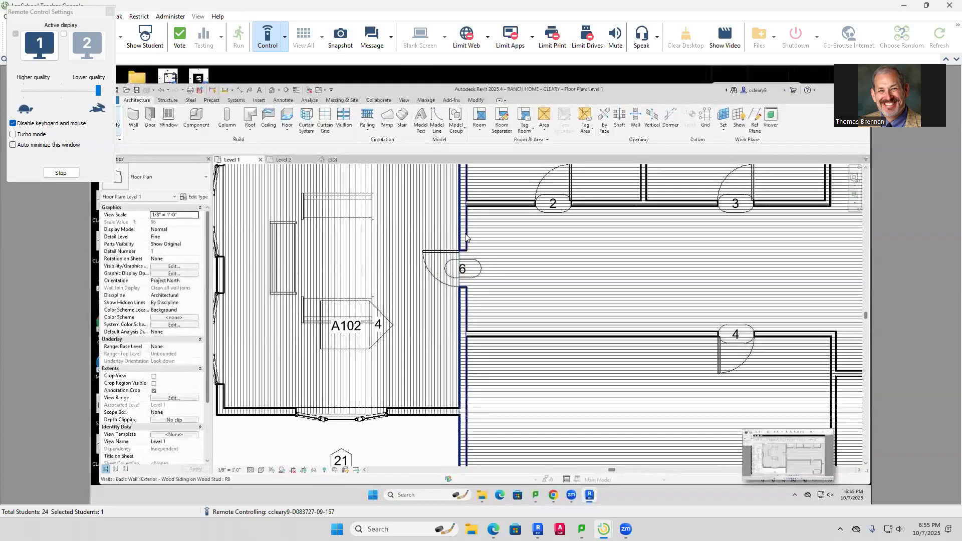
scroll(466, 237, down, 1)
middle_drag(466, 244, 448, 281)
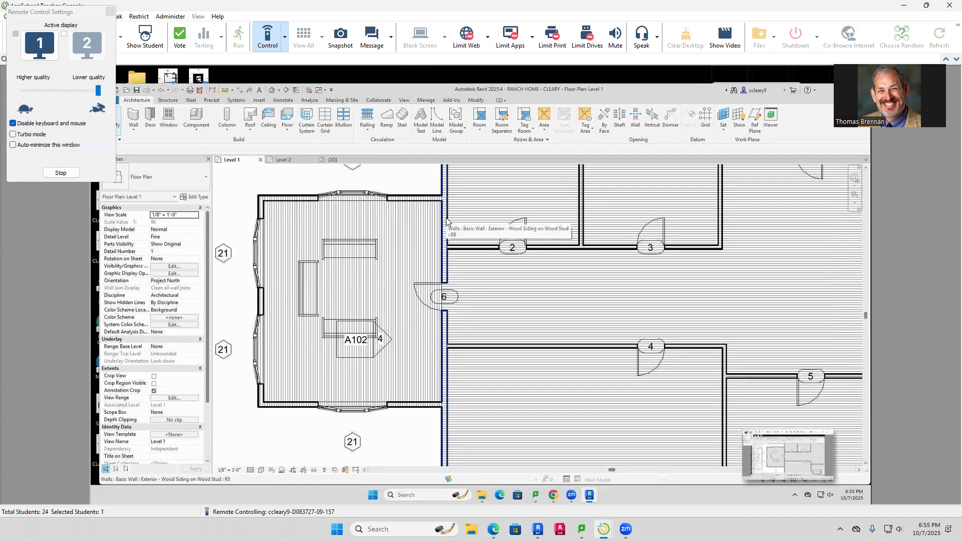
Start the Split Element tool and bring tag 4 and the bay-windowed room into view
click(475, 101)
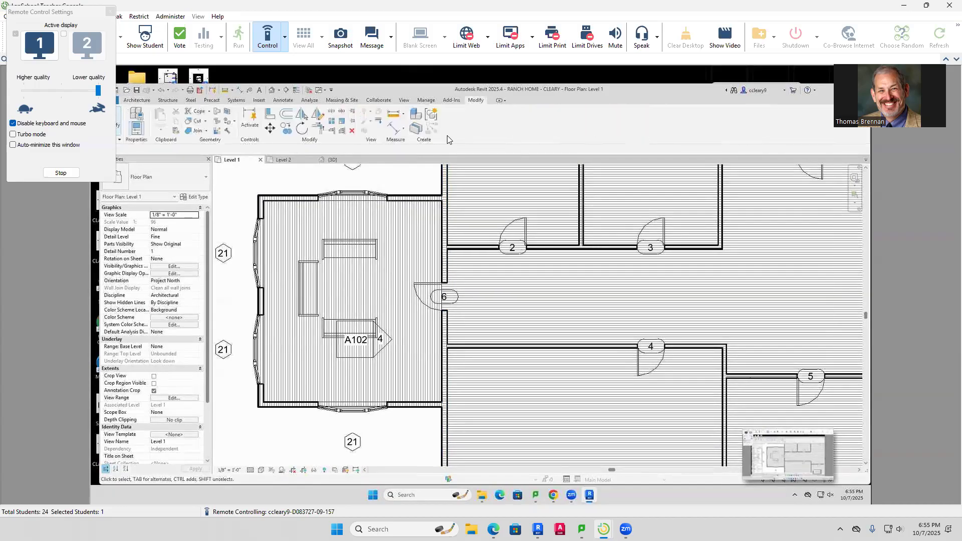
click(331, 111)
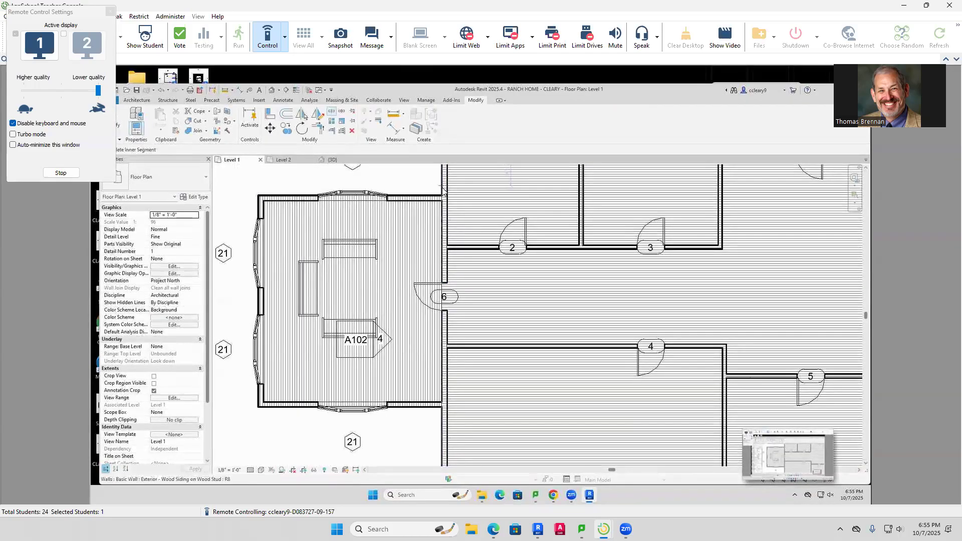
scroll(445, 198, up, 5)
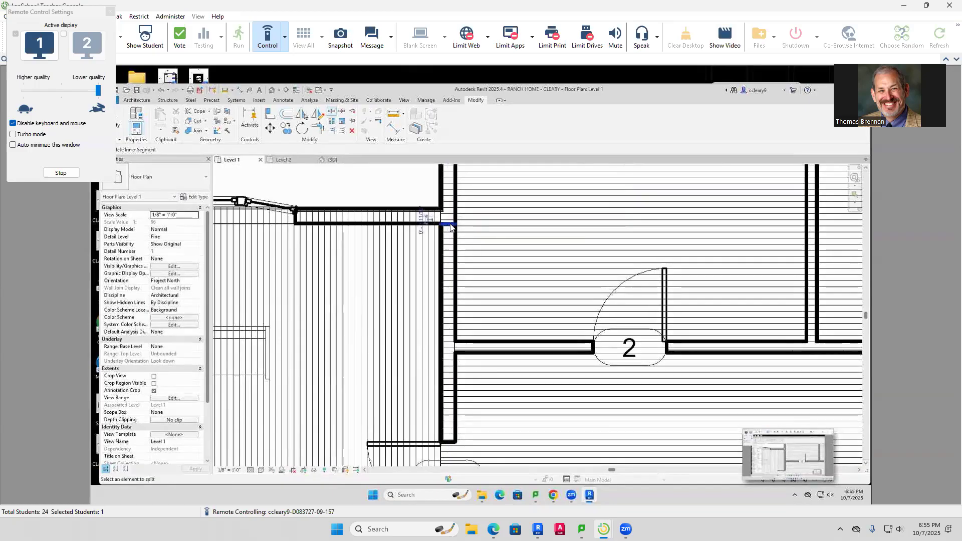
scroll(476, 273, down, 3)
middle_drag(475, 265, 482, 155)
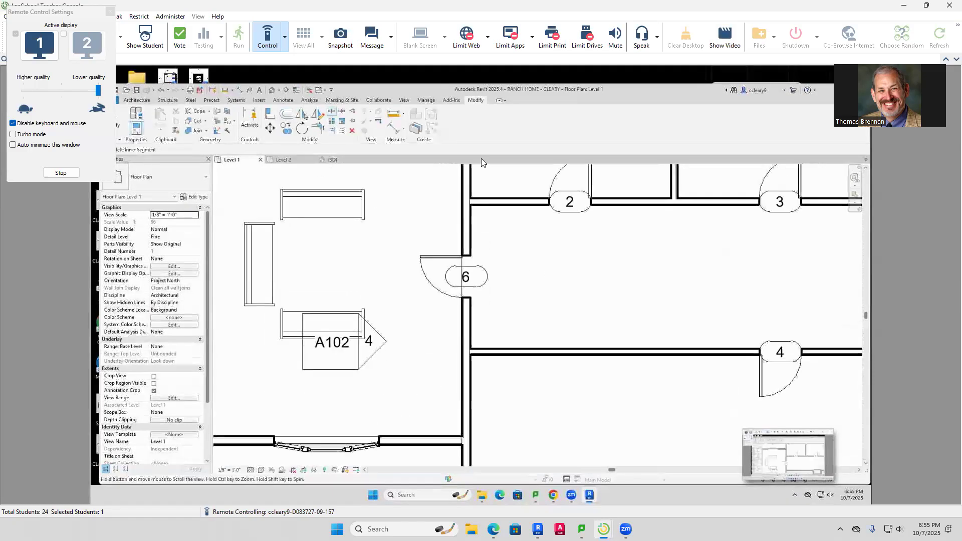
scroll(507, 343, down, 1)
middle_drag(507, 343, 498, 271)
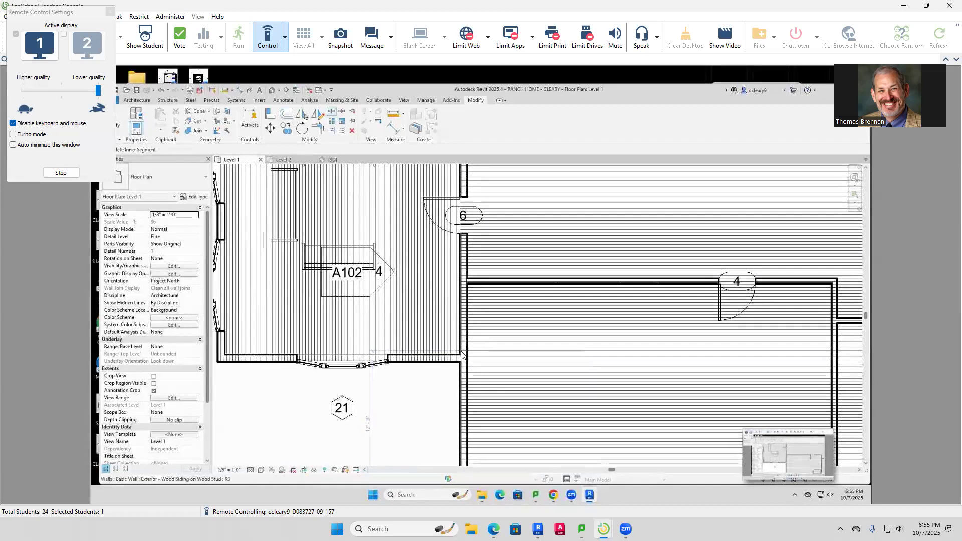
scroll(463, 353, up, 3)
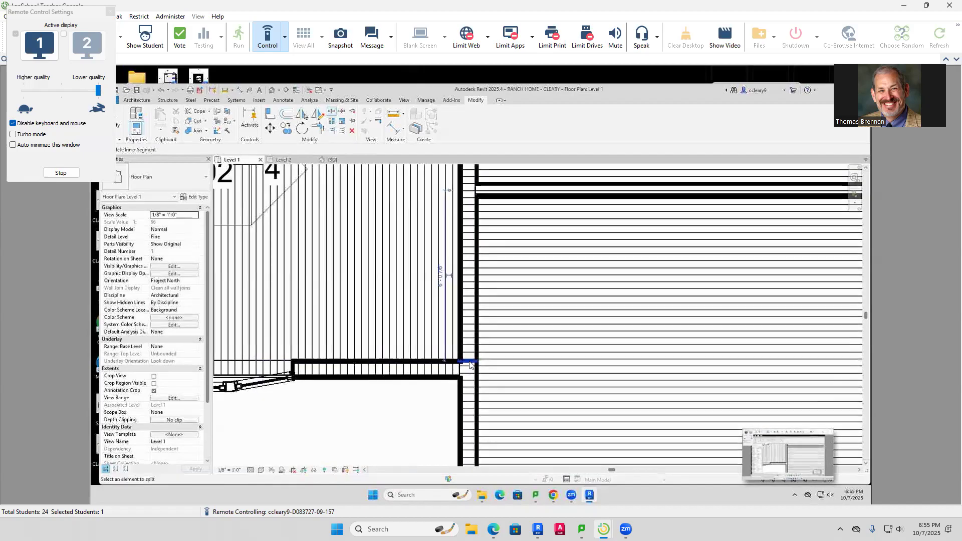
scroll(498, 345, down, 5)
scroll(500, 333, down, 1)
middle_drag(509, 314, 491, 380)
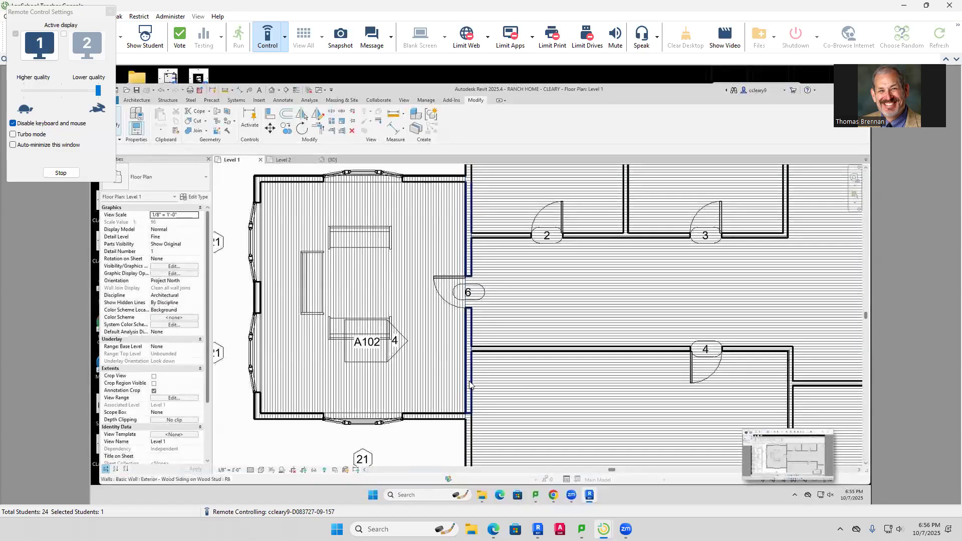
Change the room's right wall to Interior - 5 1/2" Partition (1-hr), then return to 3D
click(469, 385)
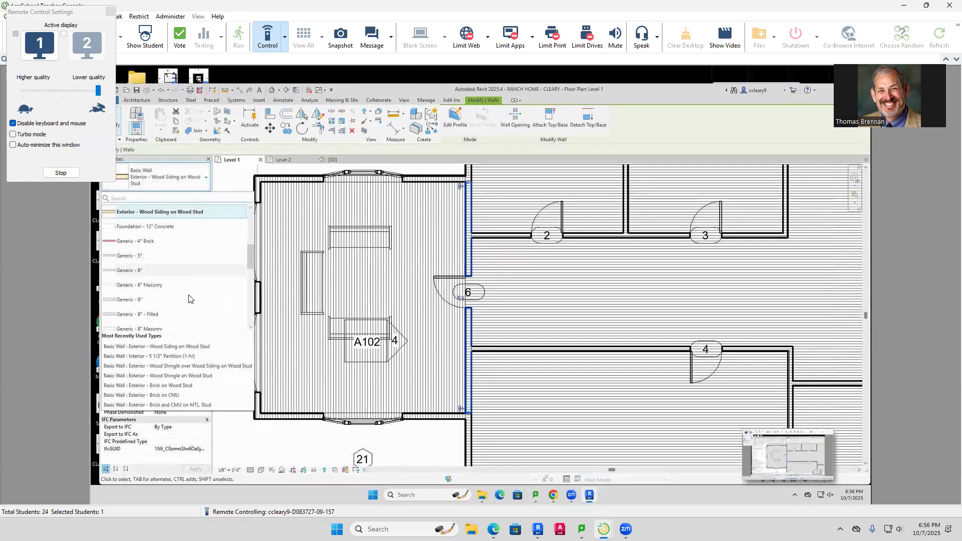
click(152, 356)
key(Escape)
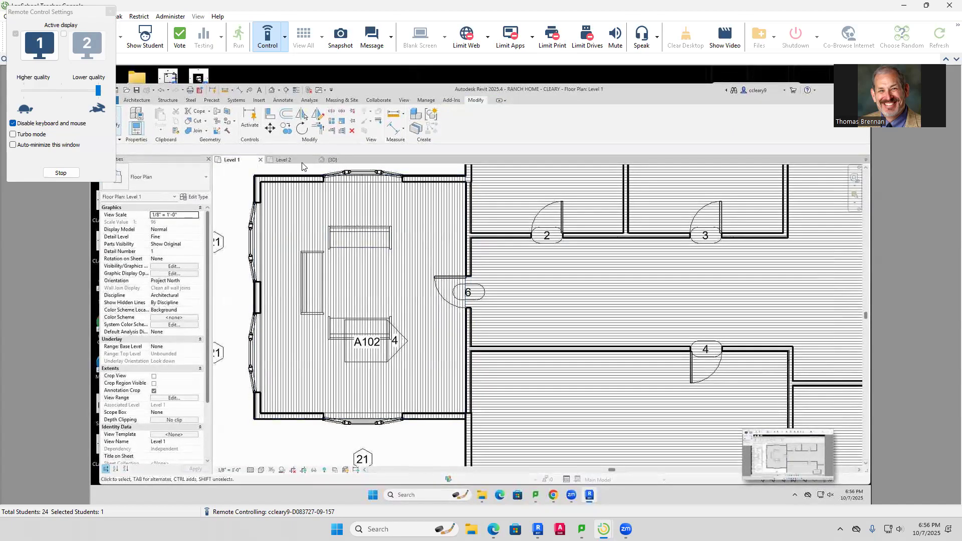
click(331, 160)
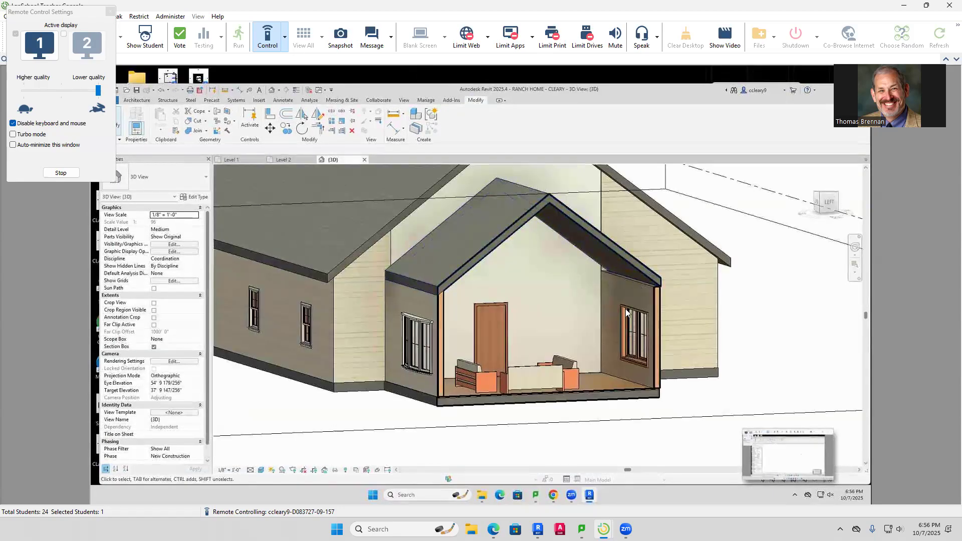
shift+middle_drag(762, 332, 561, 304)
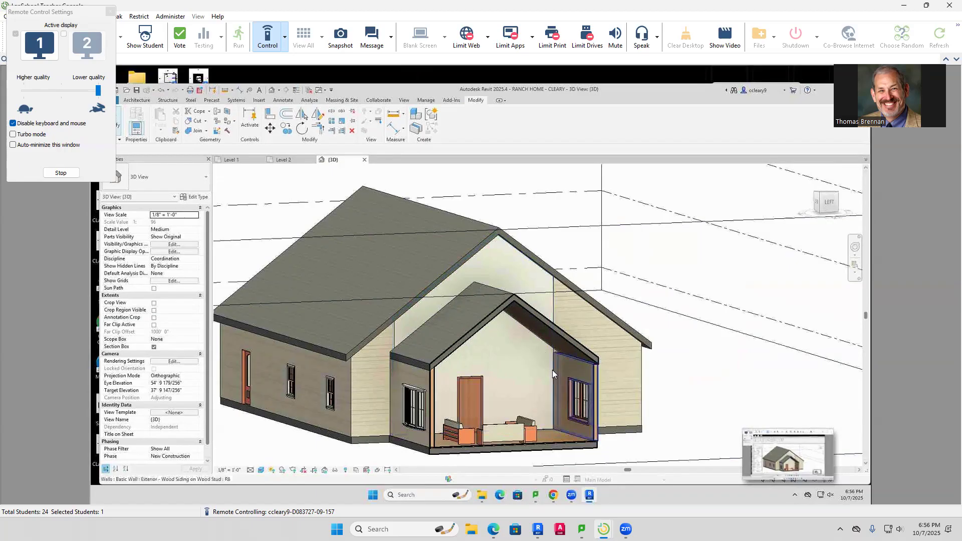
double_click(551, 309)
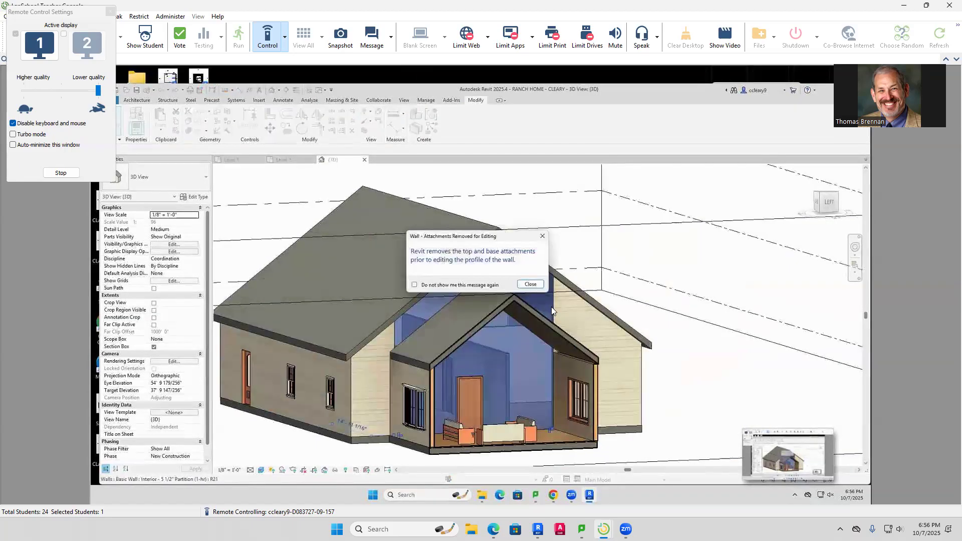
click(530, 284)
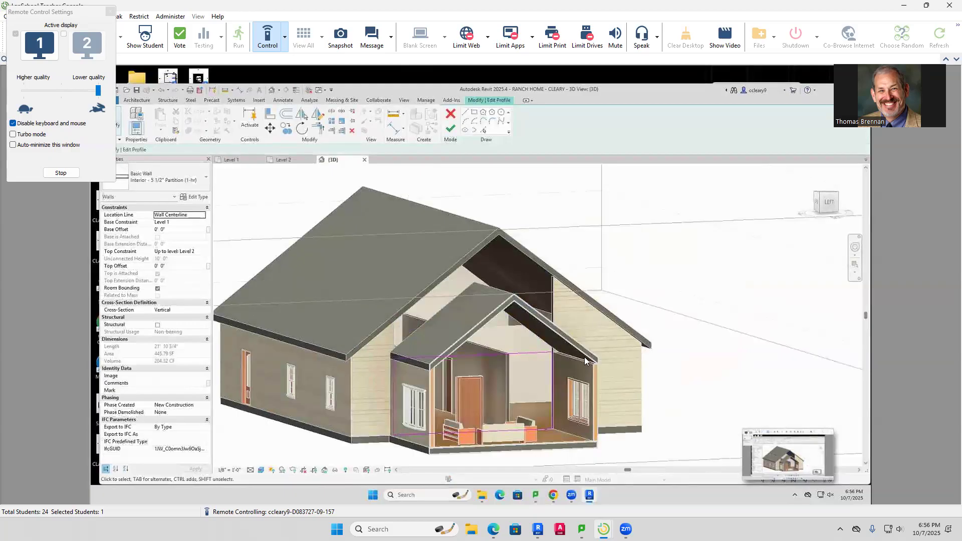
scroll(534, 360, up, 3)
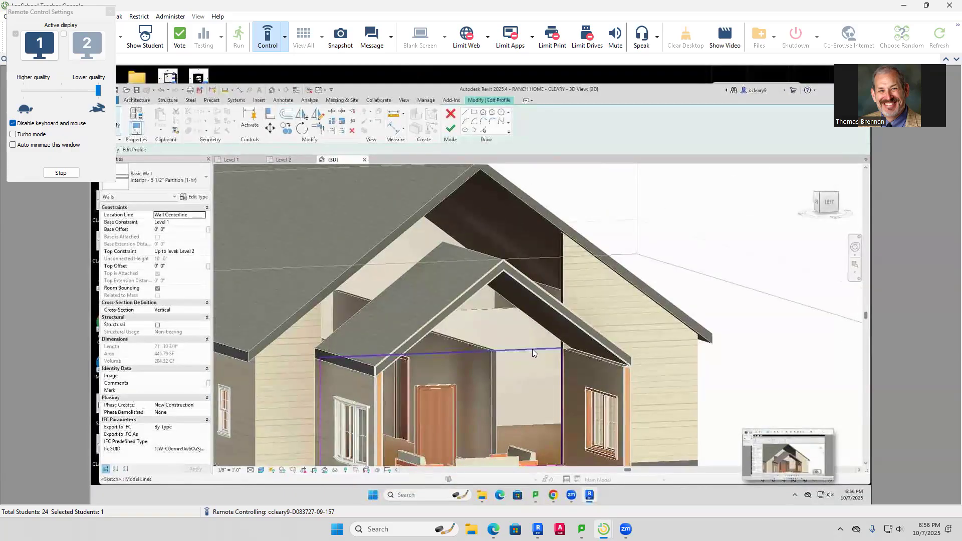
scroll(532, 349, down, 3)
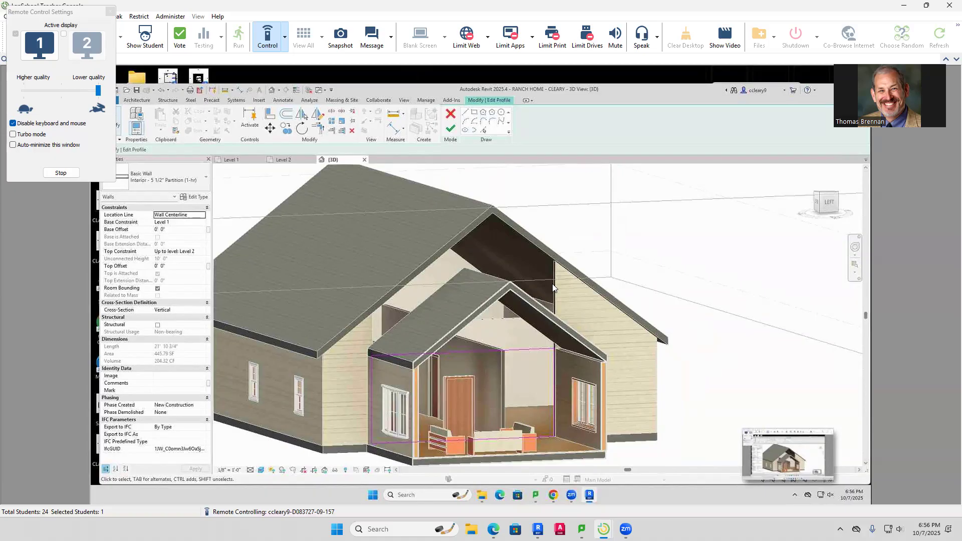
click(451, 117)
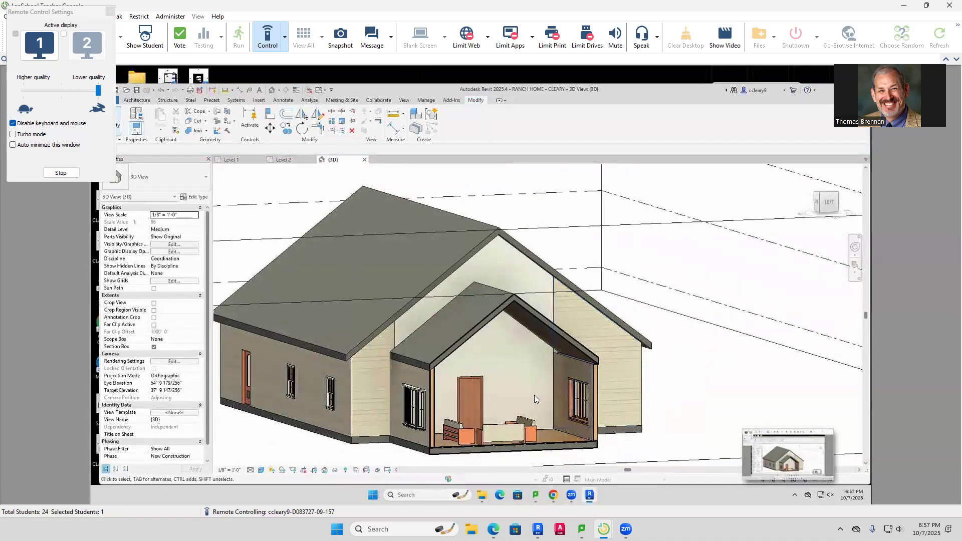
Attach the partition wall's top to the roof, detaching it from the roof it misses
click(546, 427)
click(550, 118)
click(546, 327)
click(551, 349)
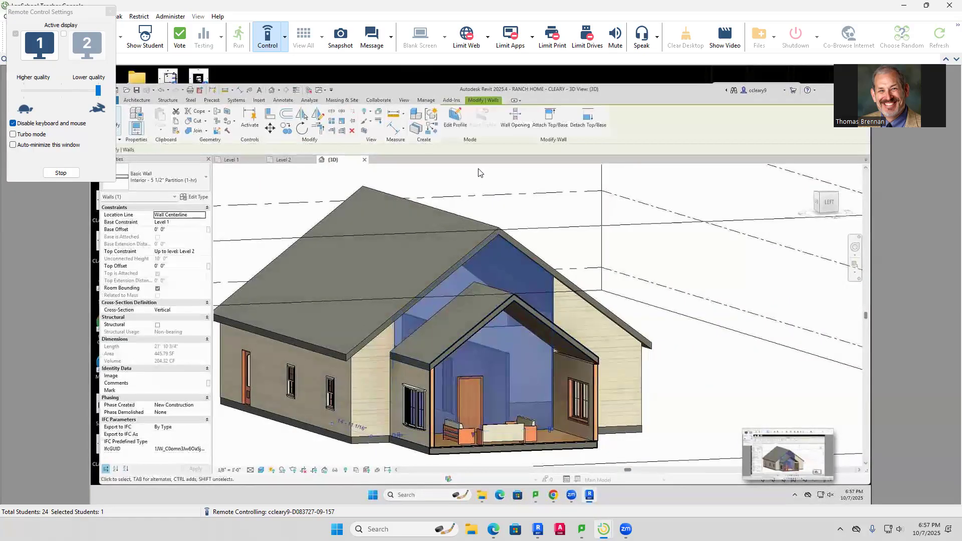
click(550, 119)
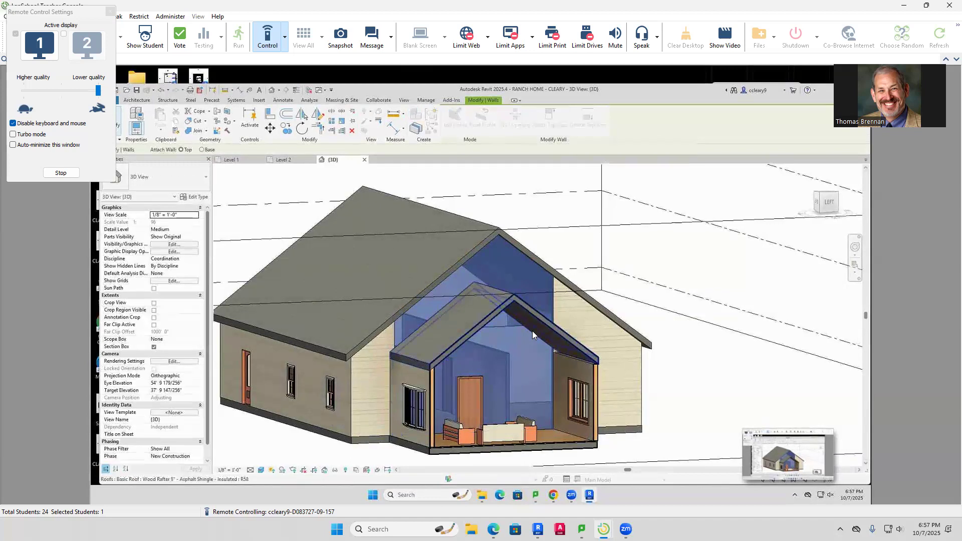
click(532, 335)
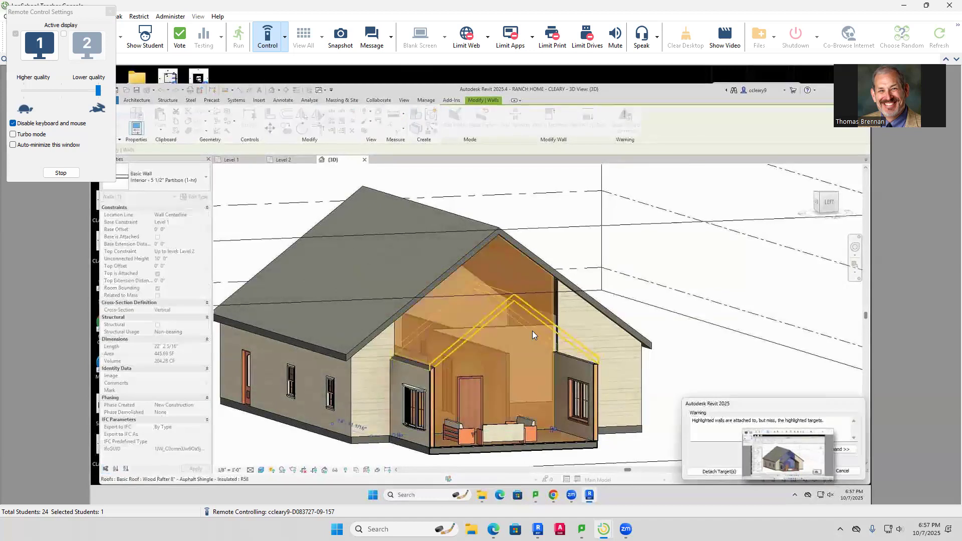
click(725, 472)
Recheck the partition wall and undo its accidental deletion
click(712, 372)
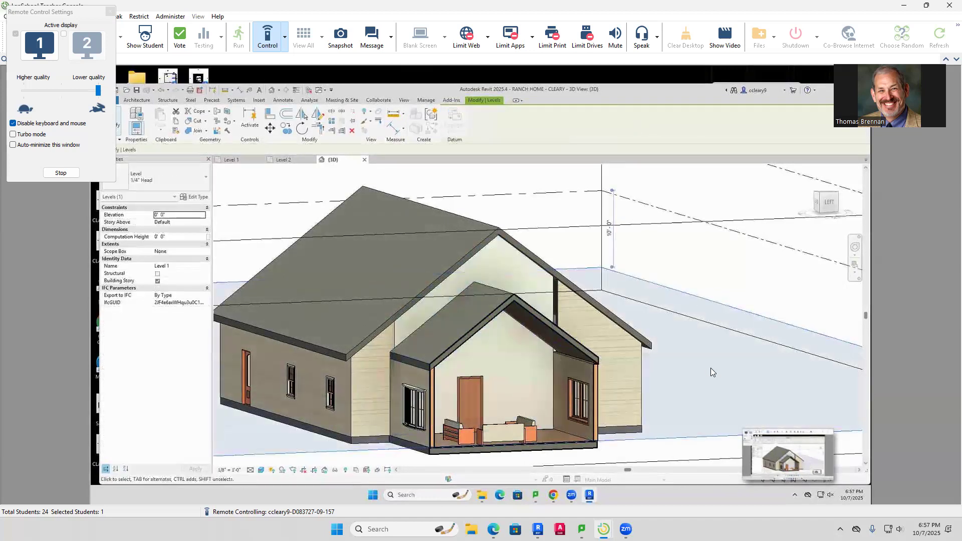
key(Escape)
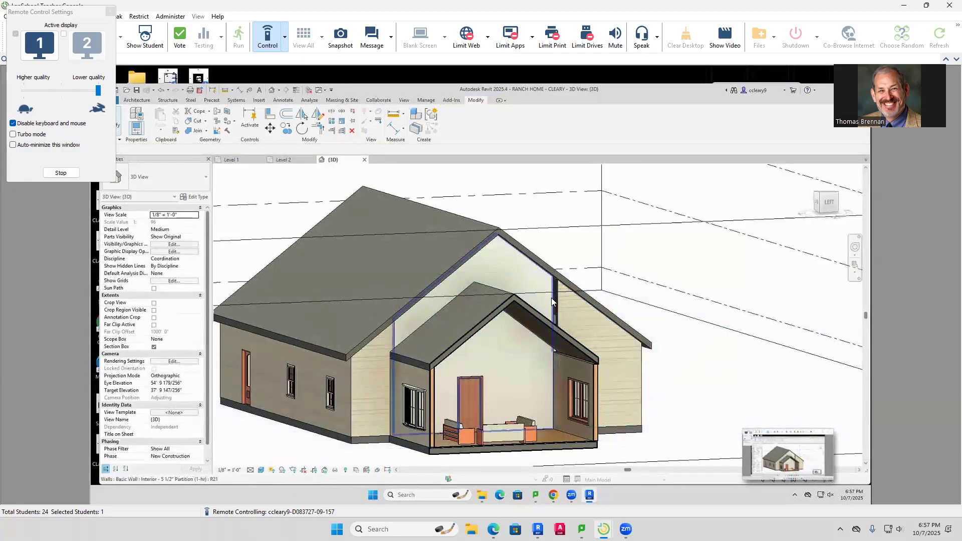
click(551, 301)
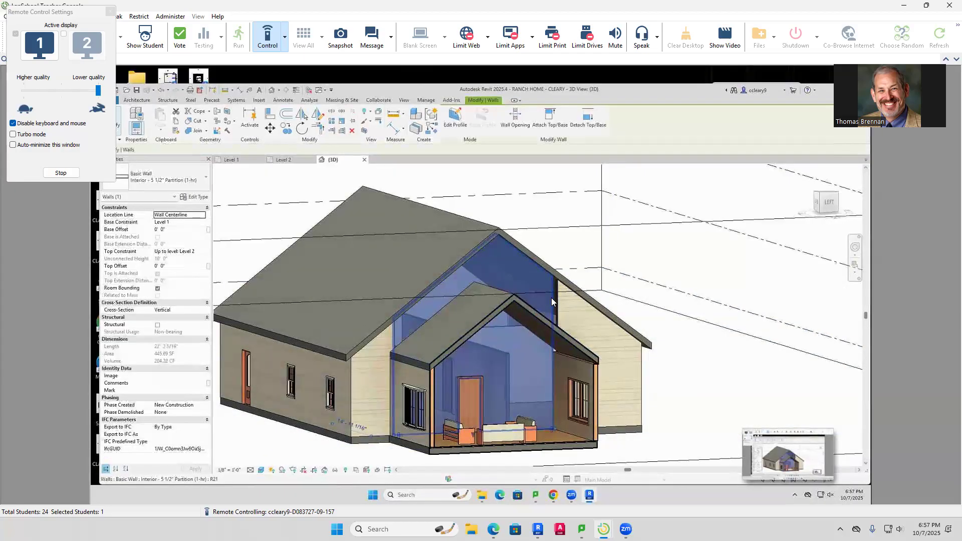
key(Escape)
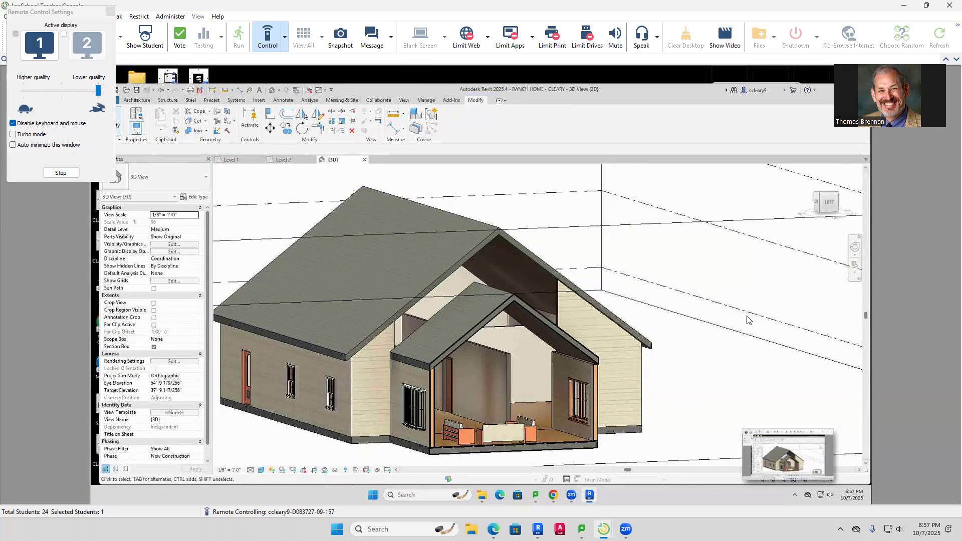
key(ctrl+z)
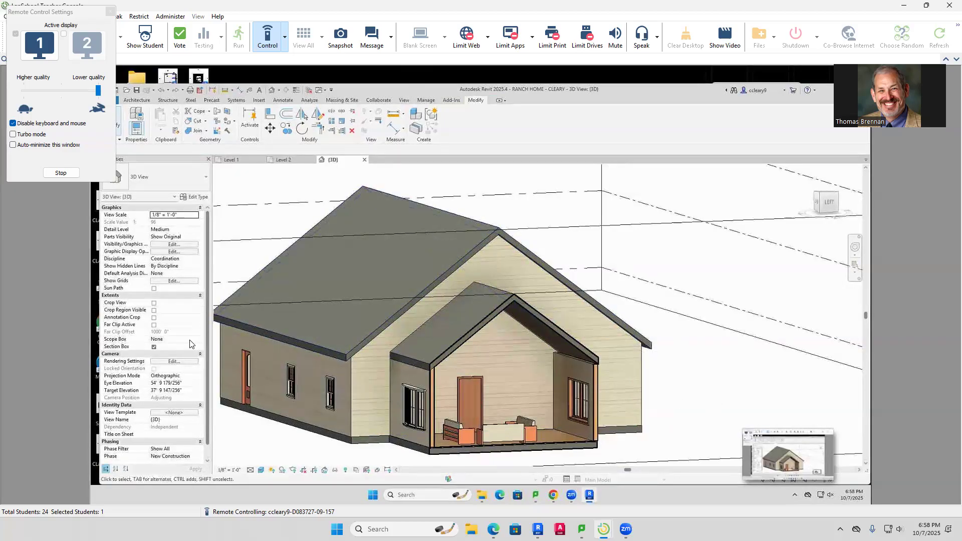
Turn off the 3D view's Section Box and end remote control of the student's computer
click(153, 348)
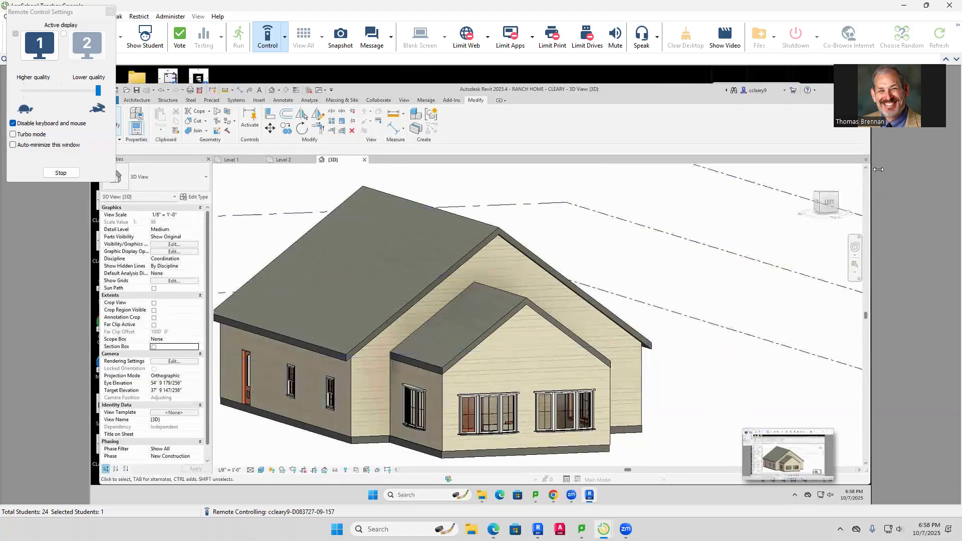
click(287, 43)
click(308, 109)
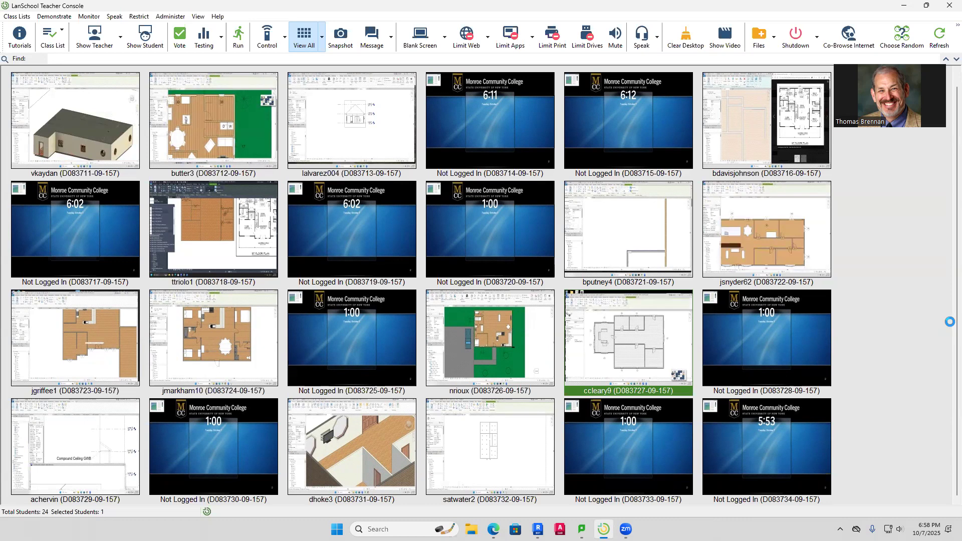
Switch from the LanSchool student grid back to the Revit ranch Level 1 floor plan
mouse_move(707, 403)
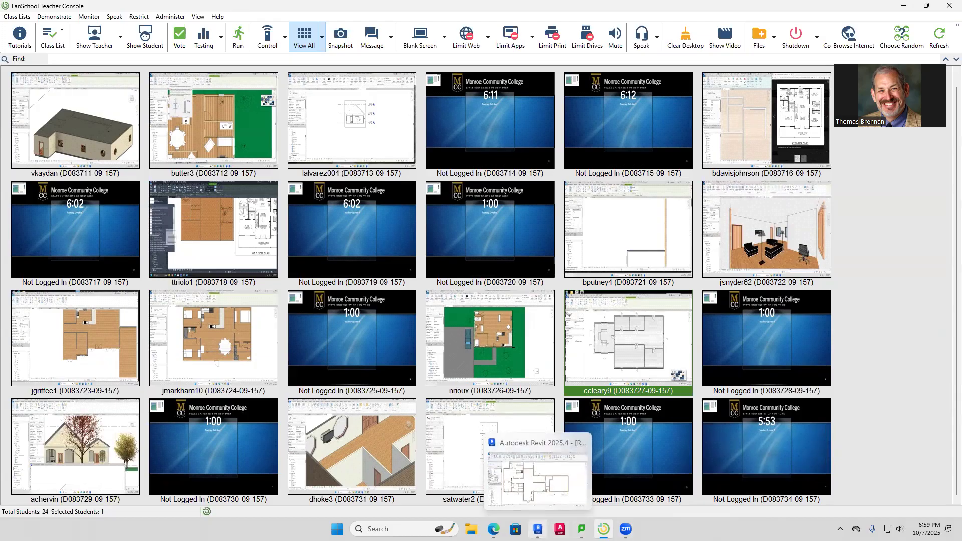
click(537, 529)
scroll(548, 477, down, 2)
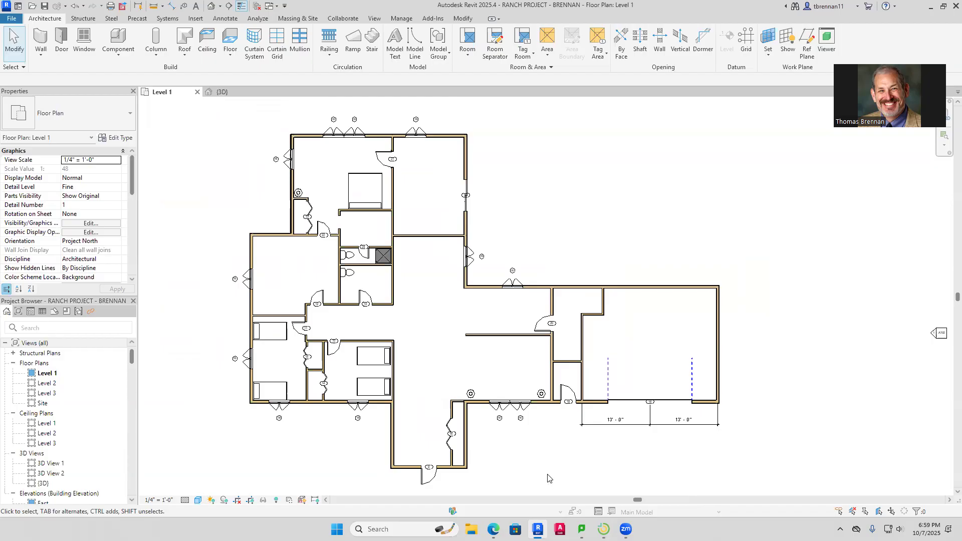
Flip the short interior wall by the garage and nudge it upward two steps
click(570, 362)
click(564, 362)
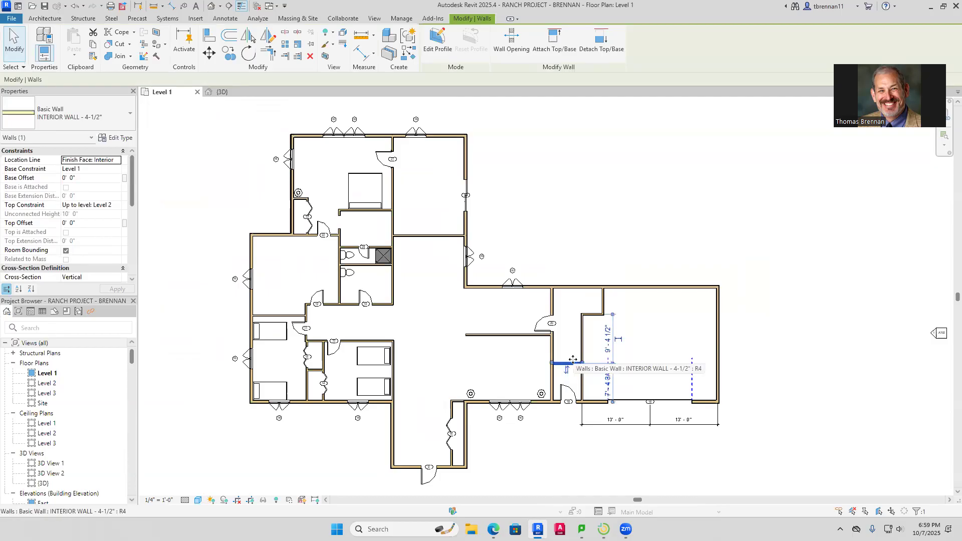
key(Escape)
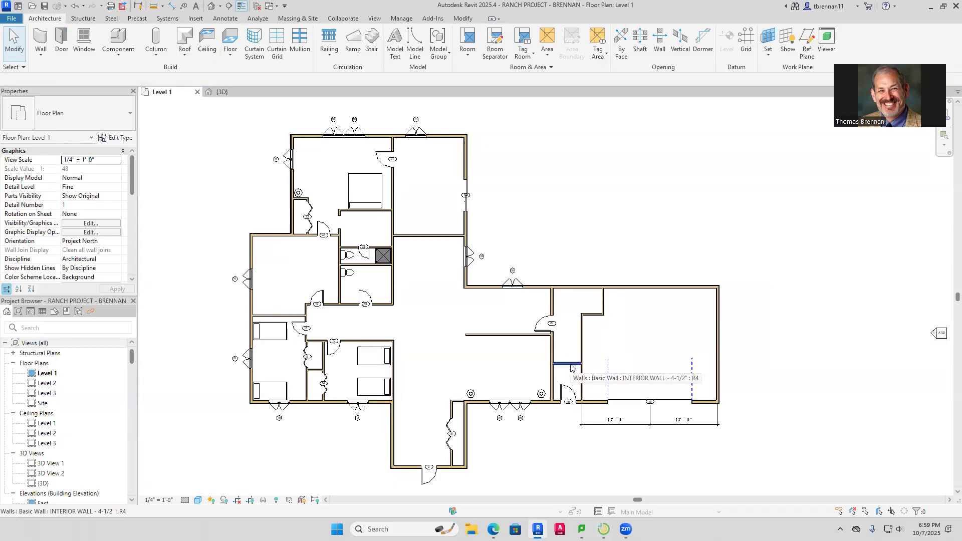
click(571, 368)
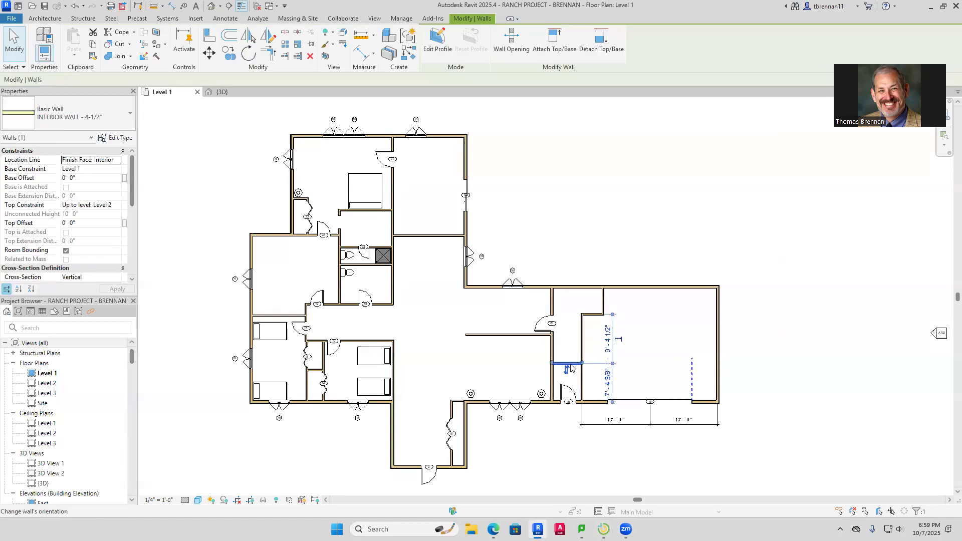
key(Up)
key(Up)
key(Up)
key(Up)
key(Up)
key(Up)
key(Up)
key(Up)
key(Up)
key(Up)
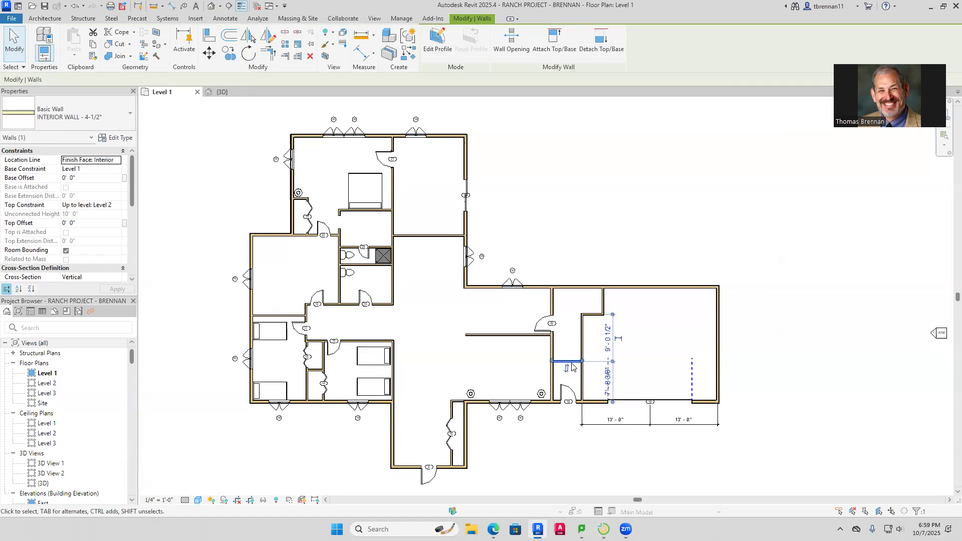
key(Up)
key(Up)
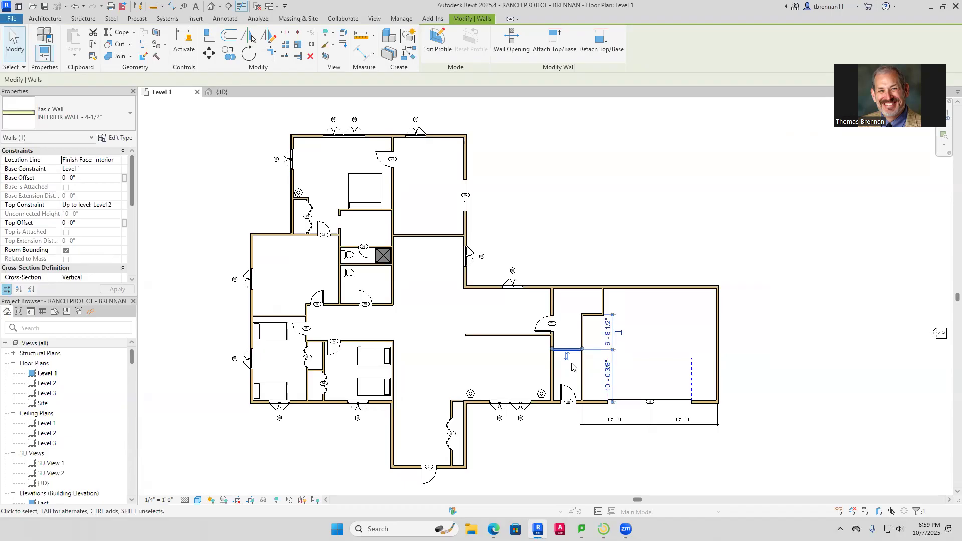
click(571, 367)
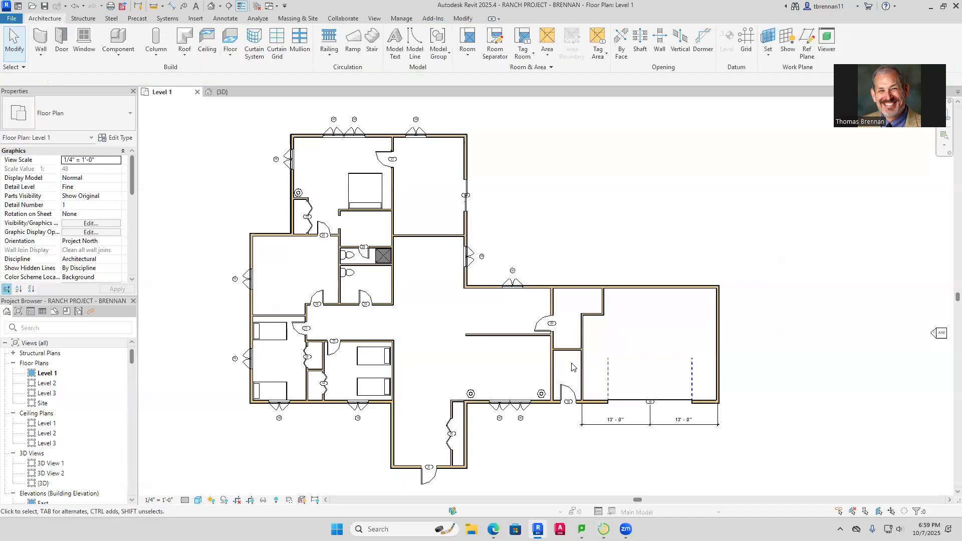
Place a Single-Flush 30" x 80" door on the short interior wall
click(61, 45)
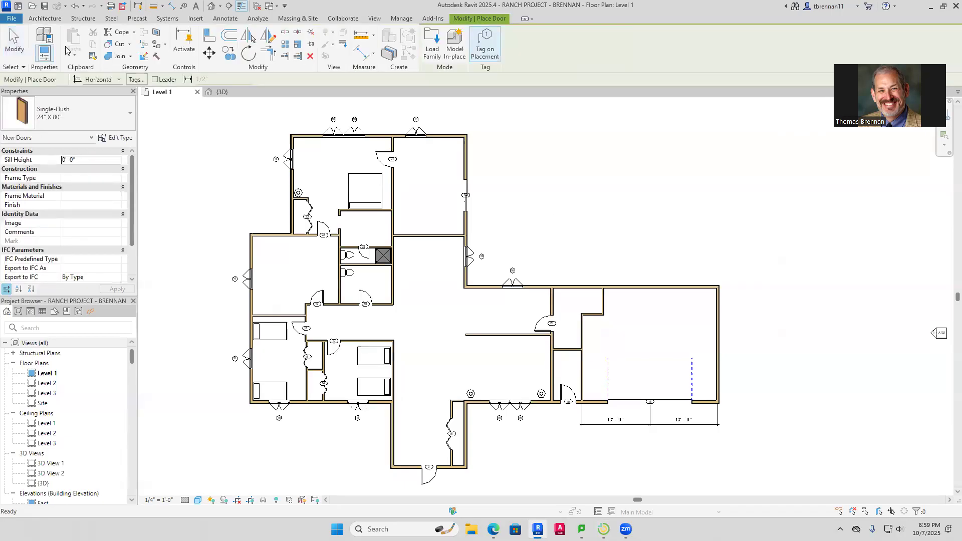
click(131, 119)
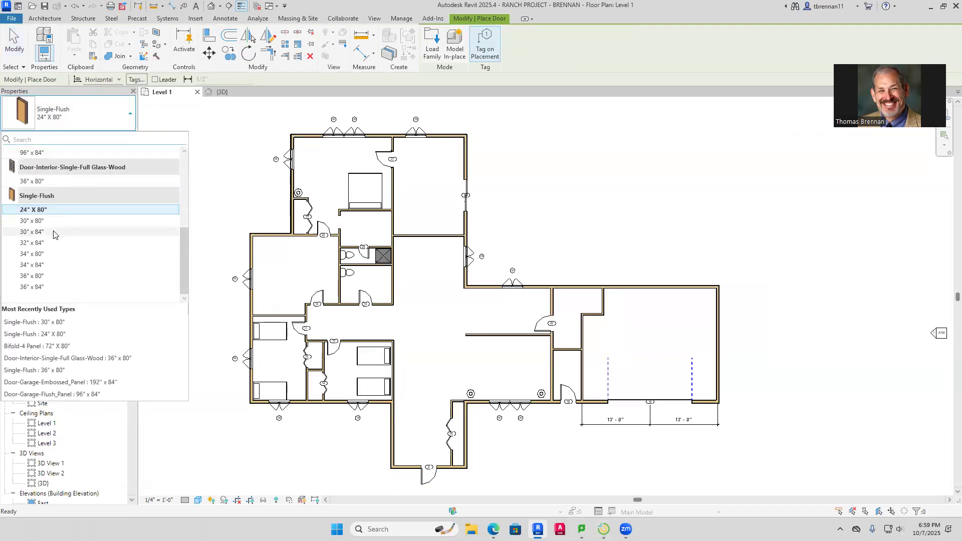
click(53, 232)
click(130, 115)
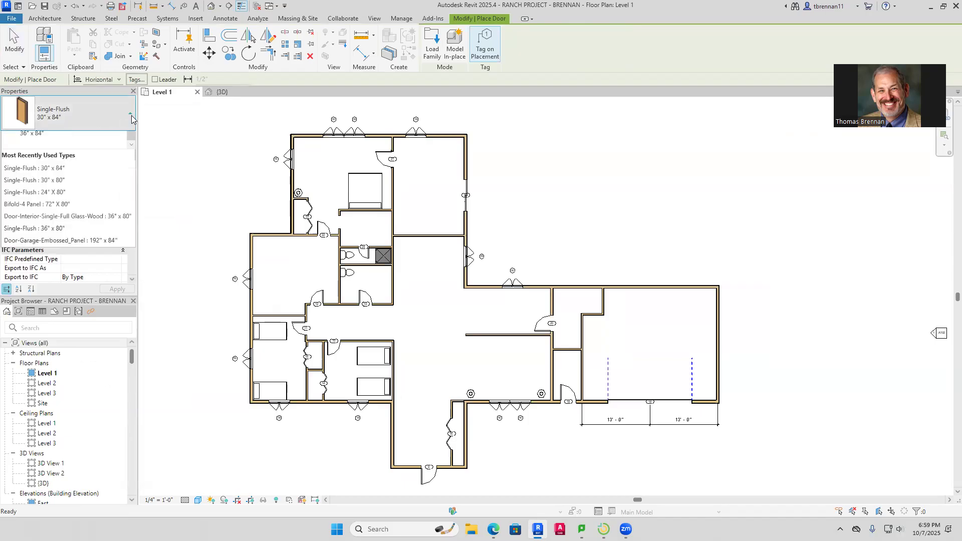
click(54, 225)
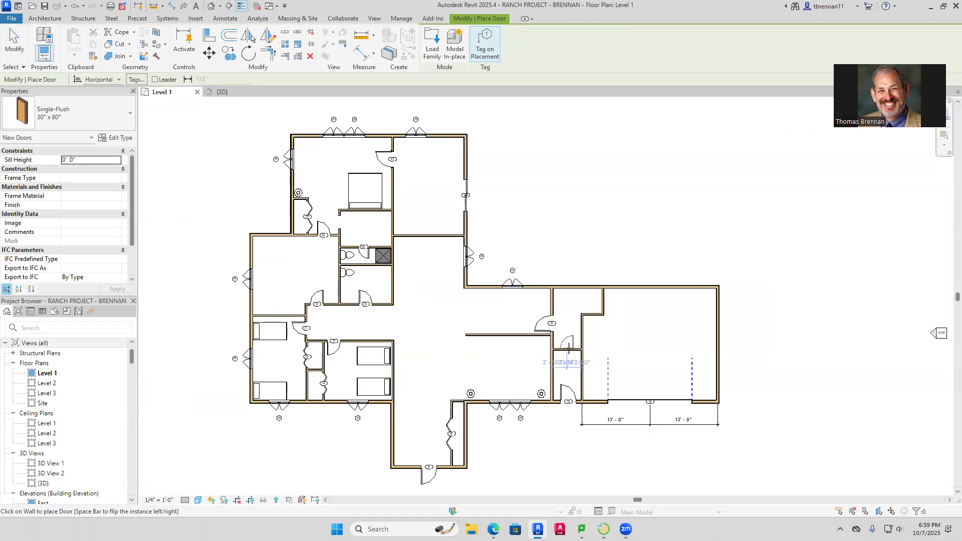
click(568, 346)
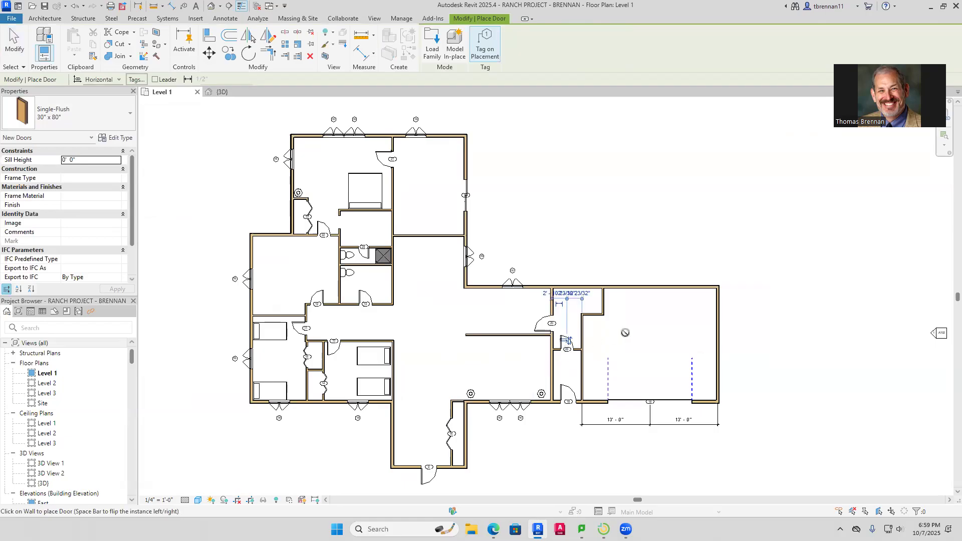
key(Escape)
key(Escape)
scroll(626, 337, up, 1)
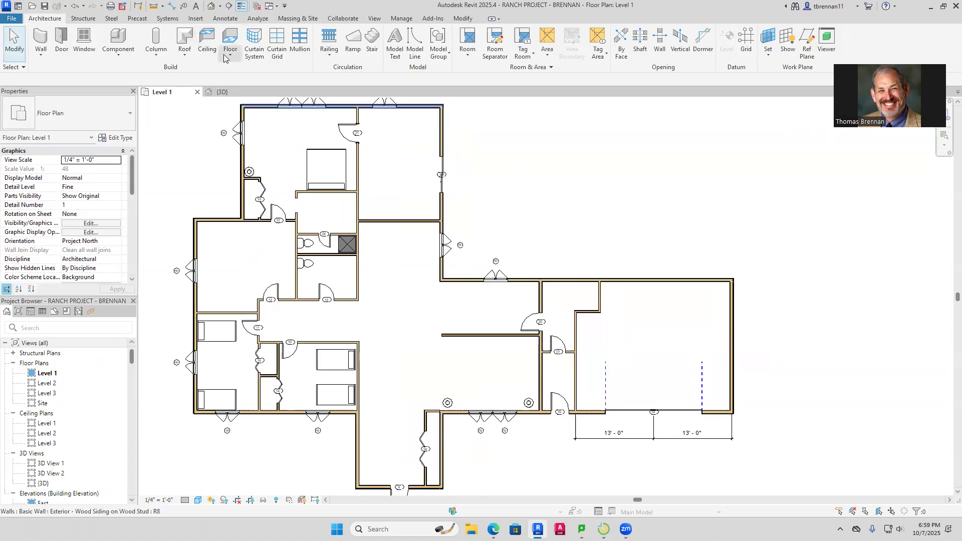
Place the Complete_kitchen_11191 layout at the top wall corner of the room beside the garage
click(155, 43)
click(129, 116)
key(Escape)
key(Escape)
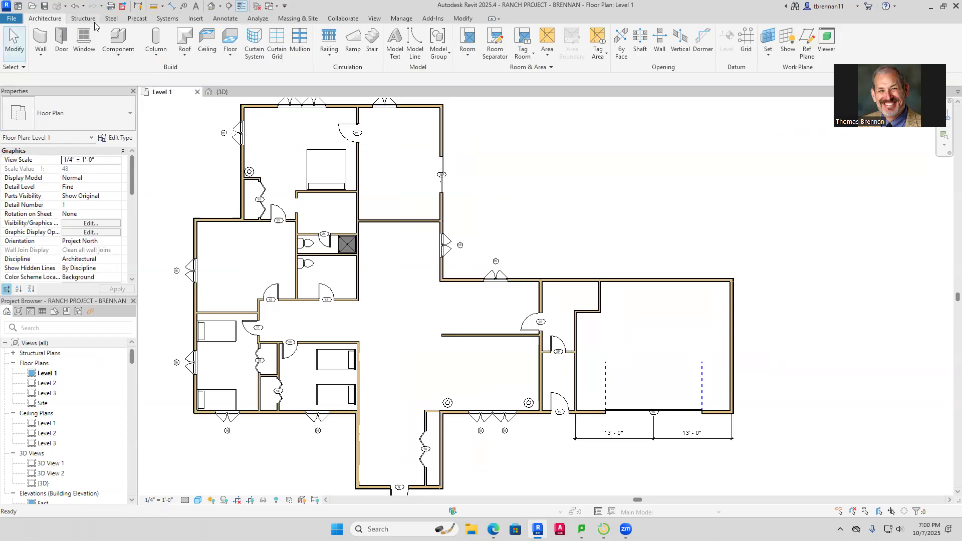
click(120, 36)
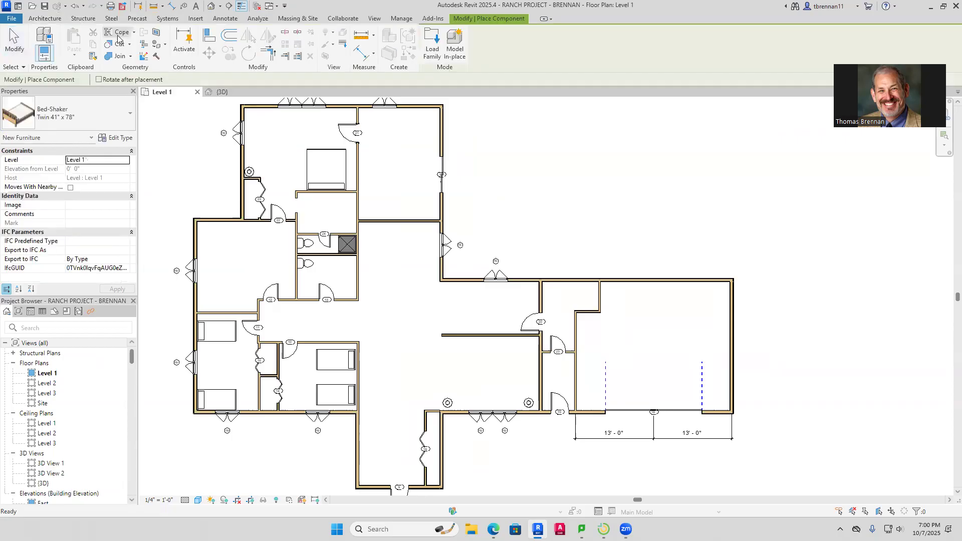
click(130, 115)
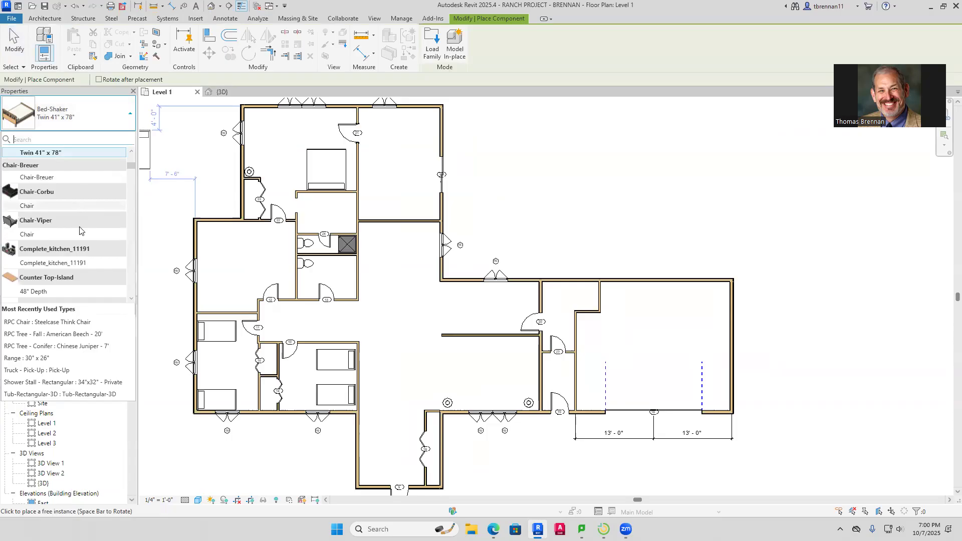
click(49, 263)
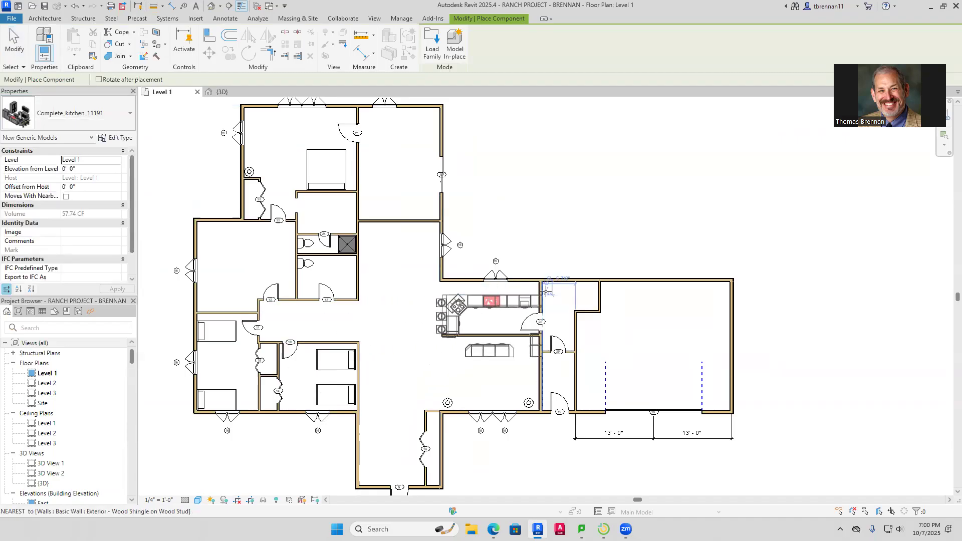
scroll(539, 288, up, 3)
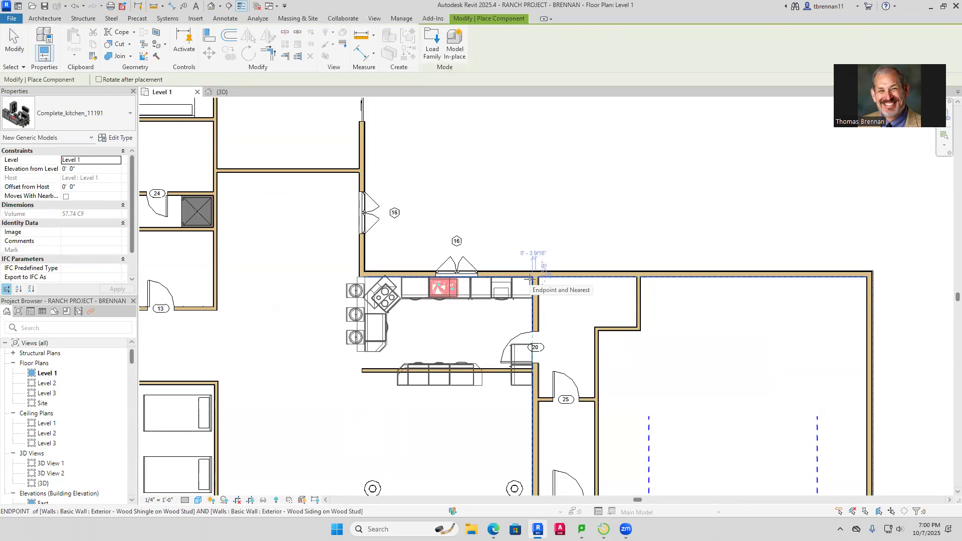
click(531, 278)
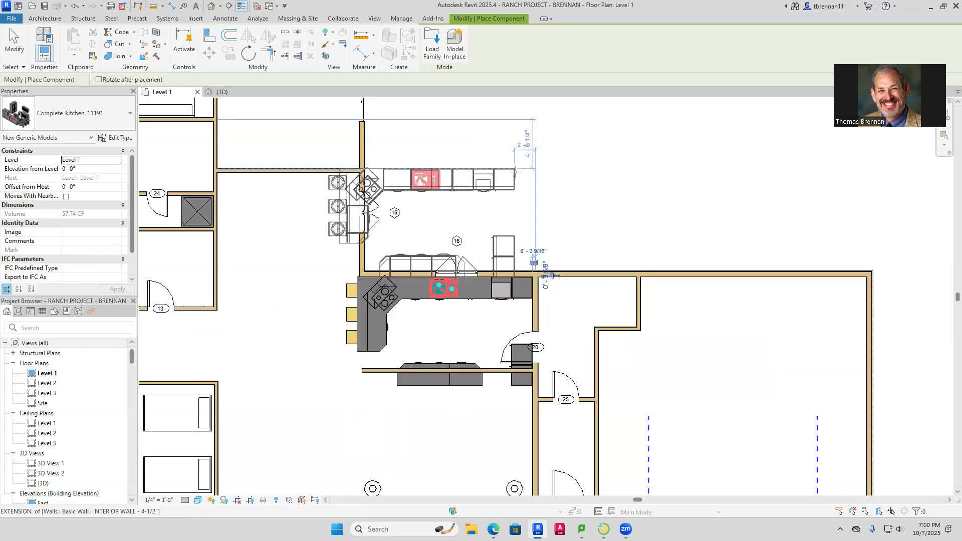
key(Escape)
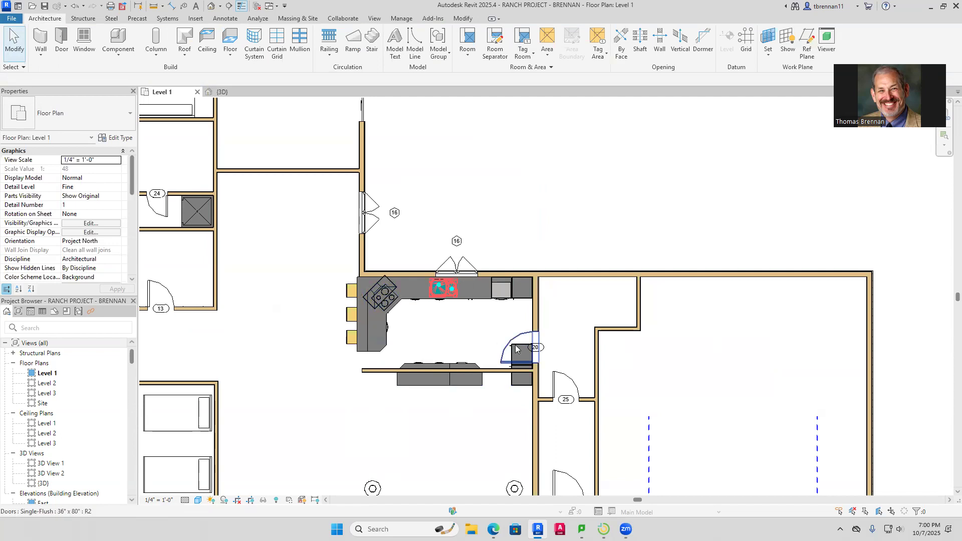
click(474, 295)
Open the kitchen family's Ref. Level plan and delete the two freestanding tall cabinets
double_click(475, 295)
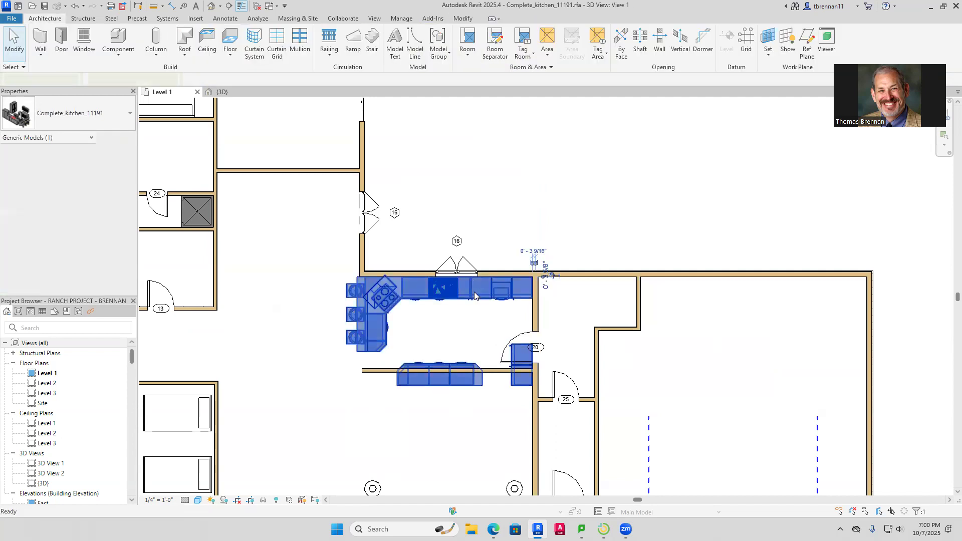
scroll(602, 307, down, 2)
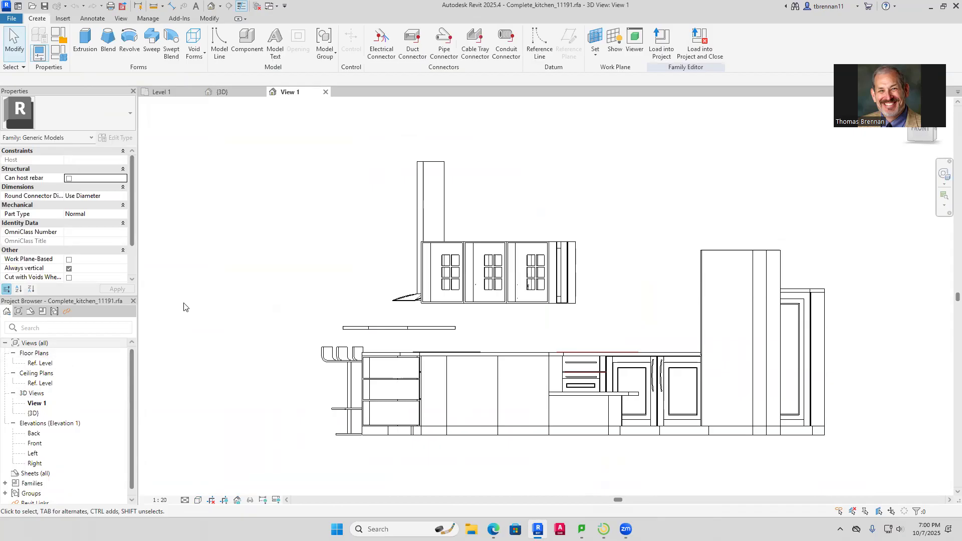
double_click(50, 363)
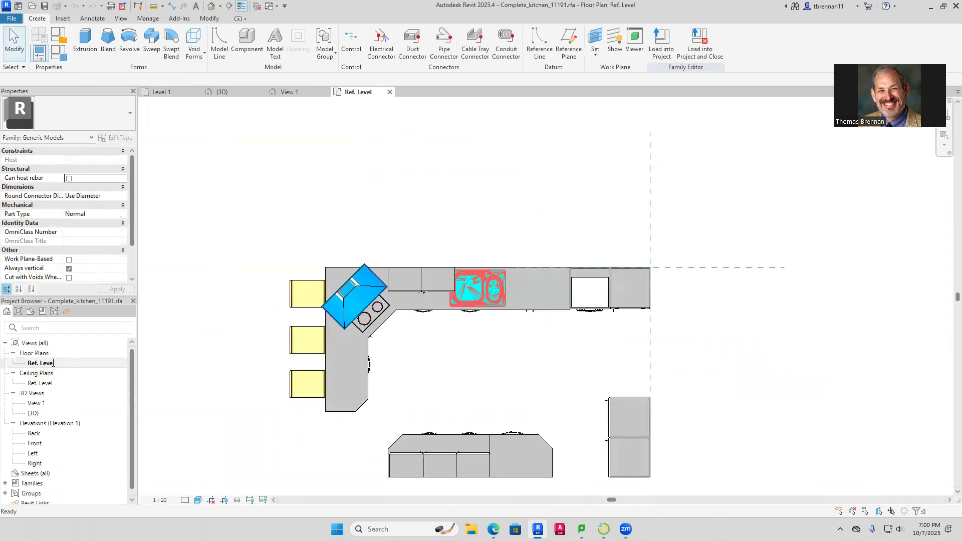
scroll(466, 366, down, 2)
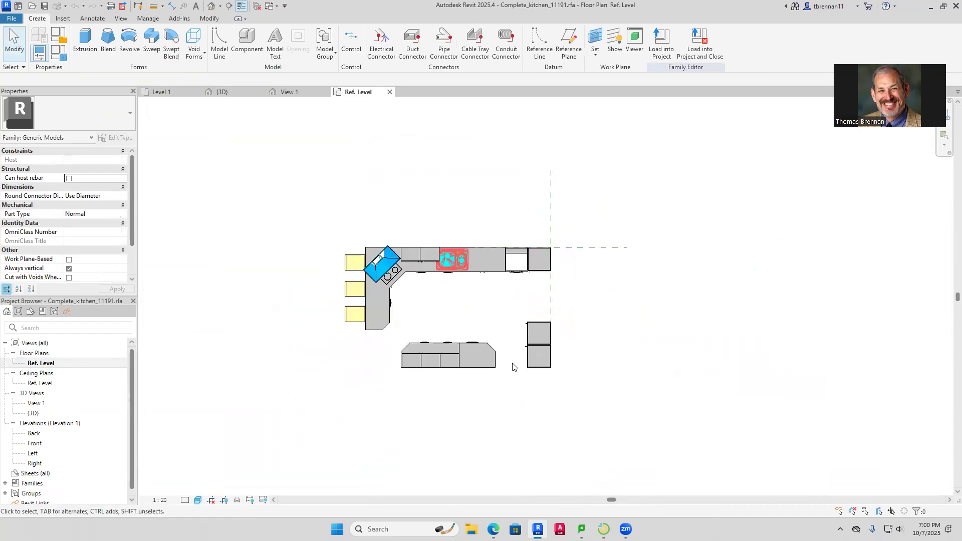
scroll(512, 367, up, 2)
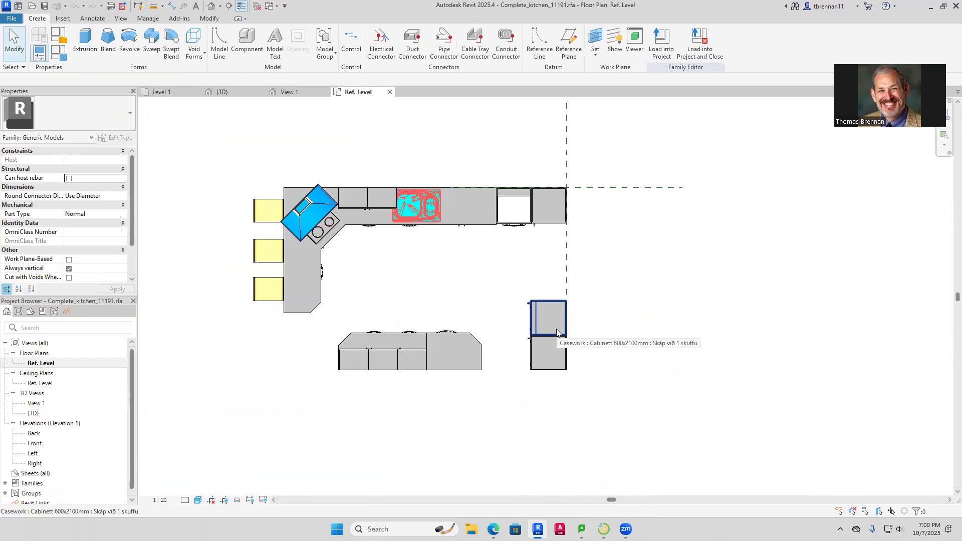
click(554, 354)
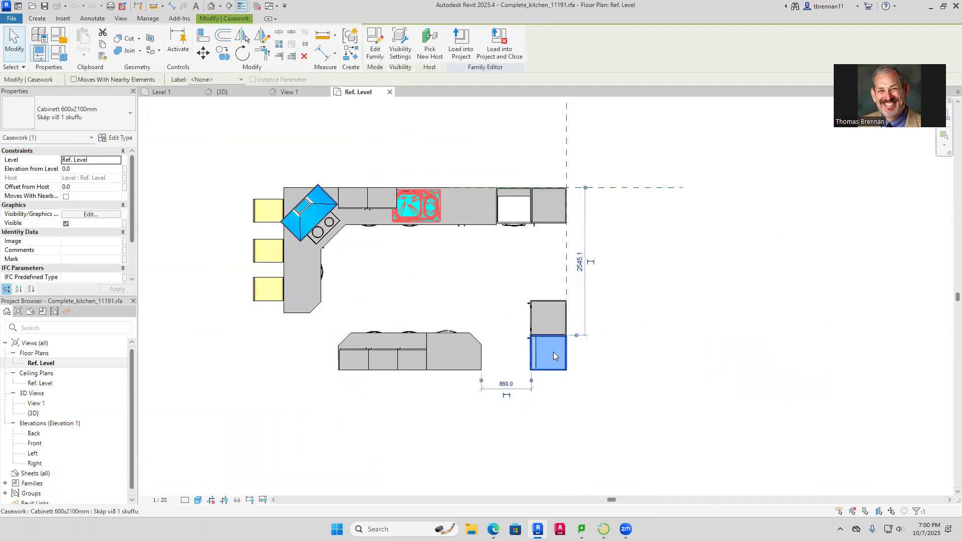
key(Delete)
click(553, 339)
key(Delete)
Delete the island's angled end, drawer cabinet, middle cabinet and corner piece
click(468, 359)
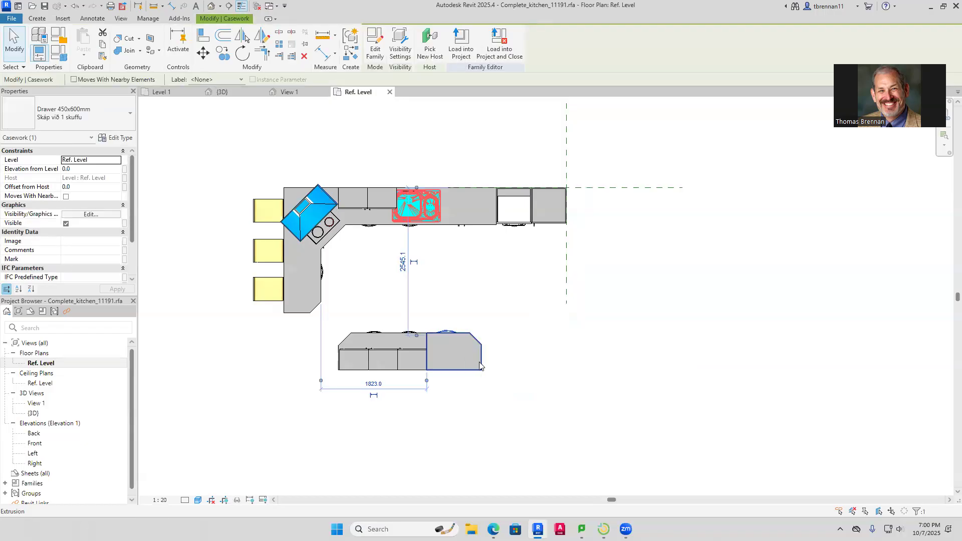
click(524, 353)
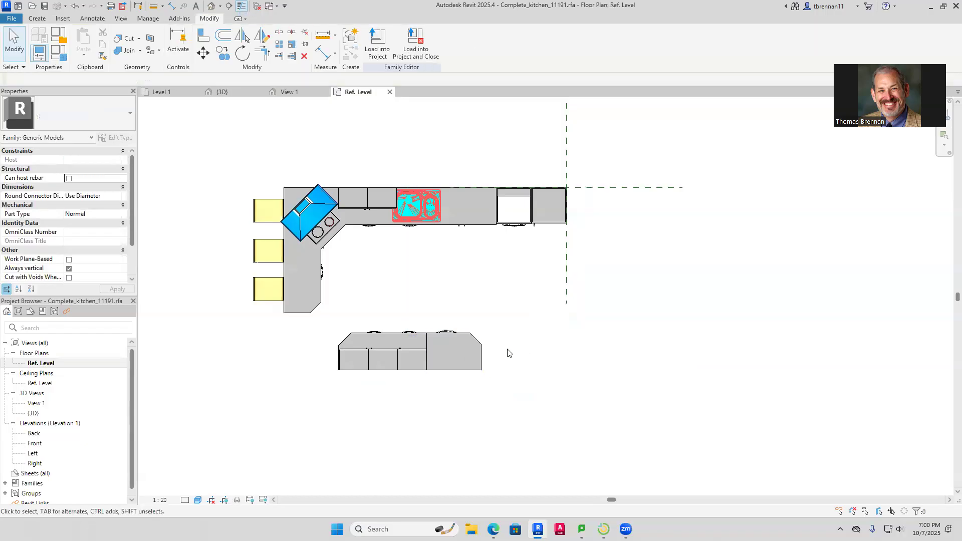
click(456, 365)
key(Delete)
click(393, 367)
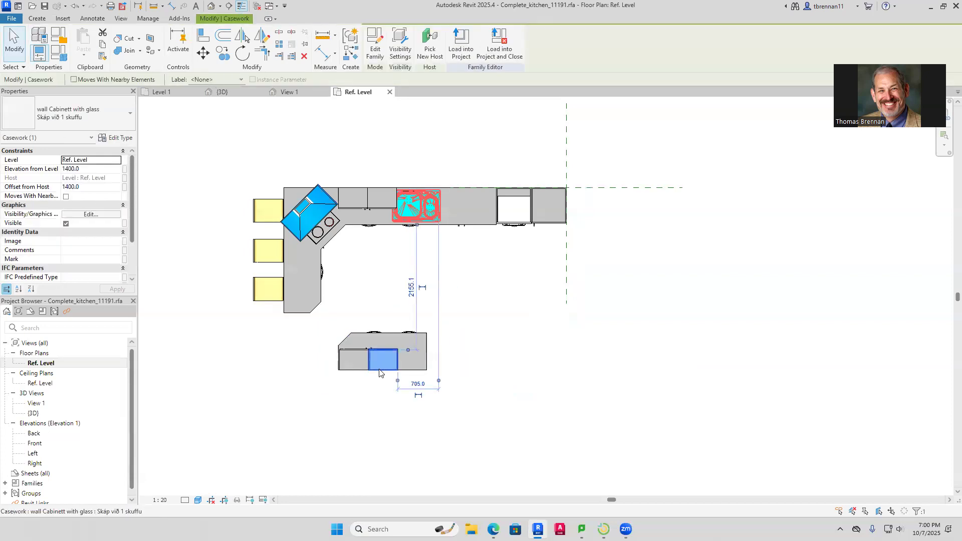
key(Delete)
key(ctrl+z)
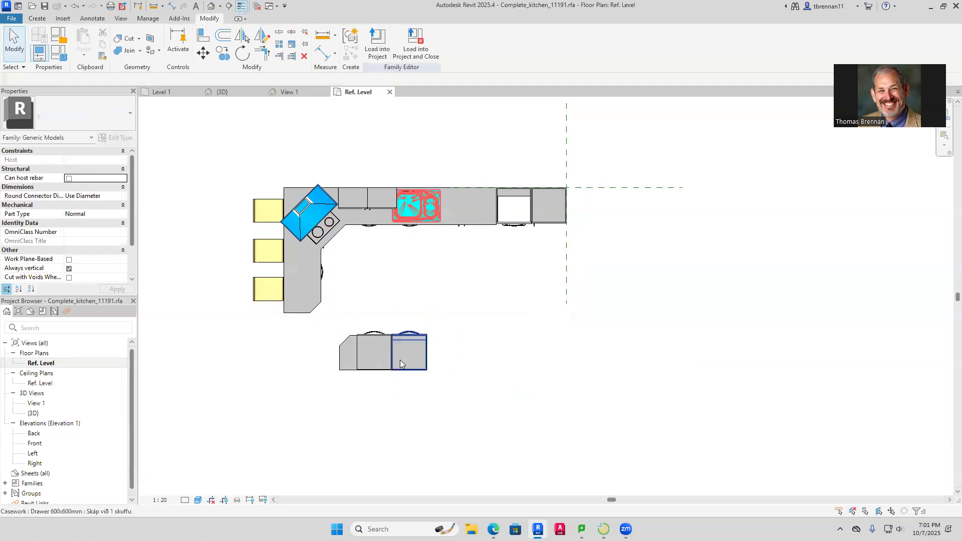
click(408, 376)
key(Delete)
click(376, 371)
key(Delete)
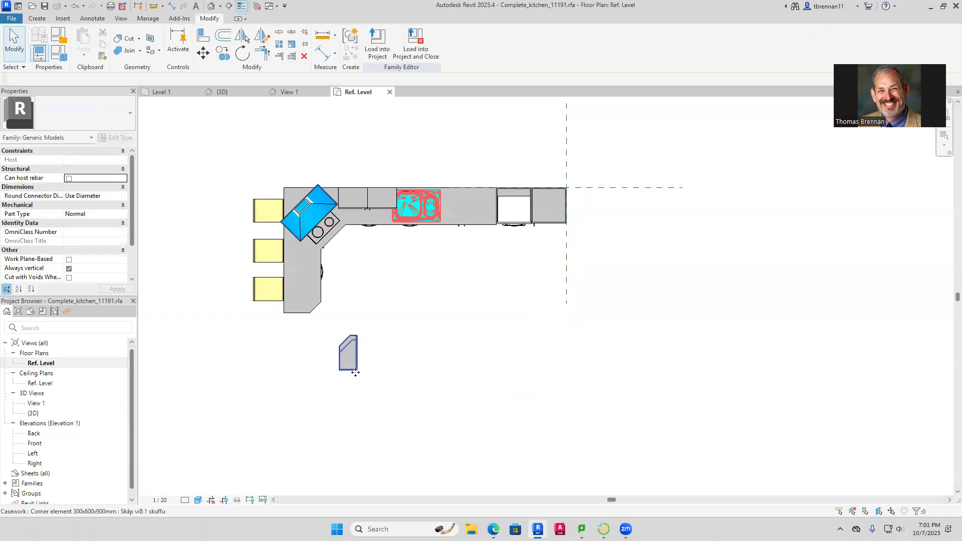
click(352, 373)
key(Delete)
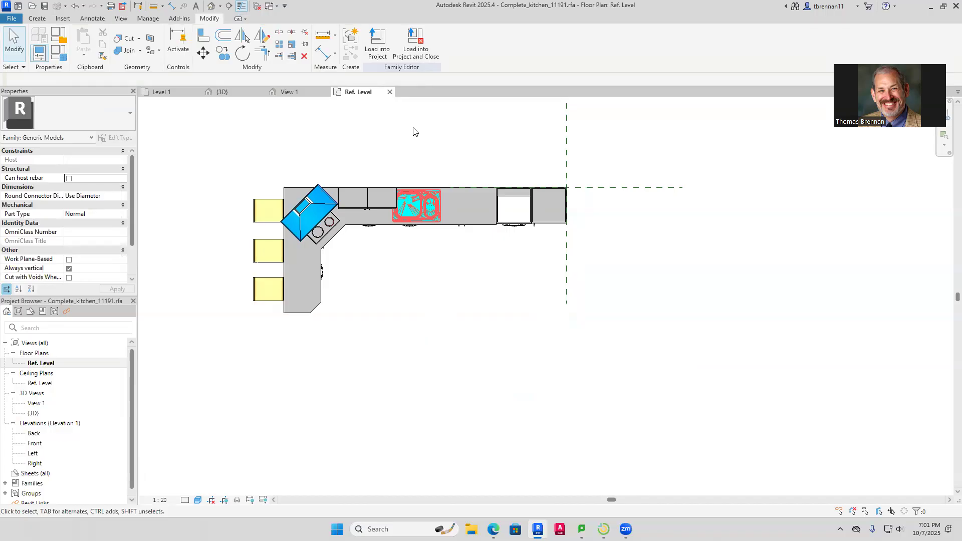
Save the trimmed kitchen family and load it into the project, overwriting the existing version
click(407, 50)
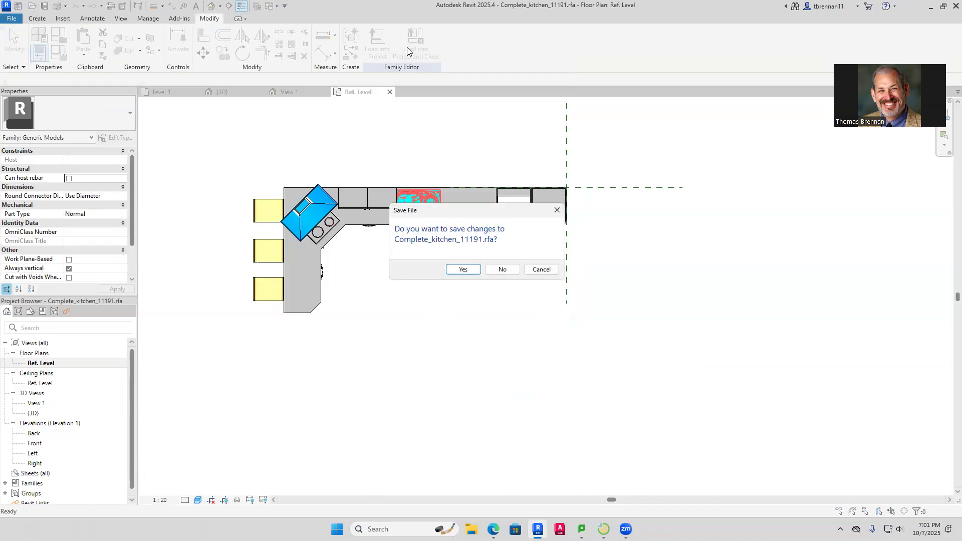
click(466, 271)
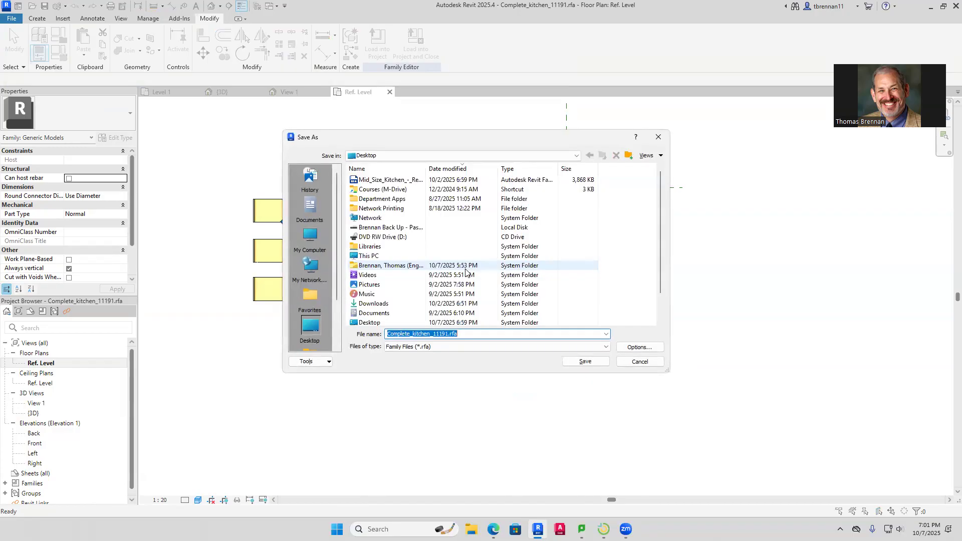
click(584, 362)
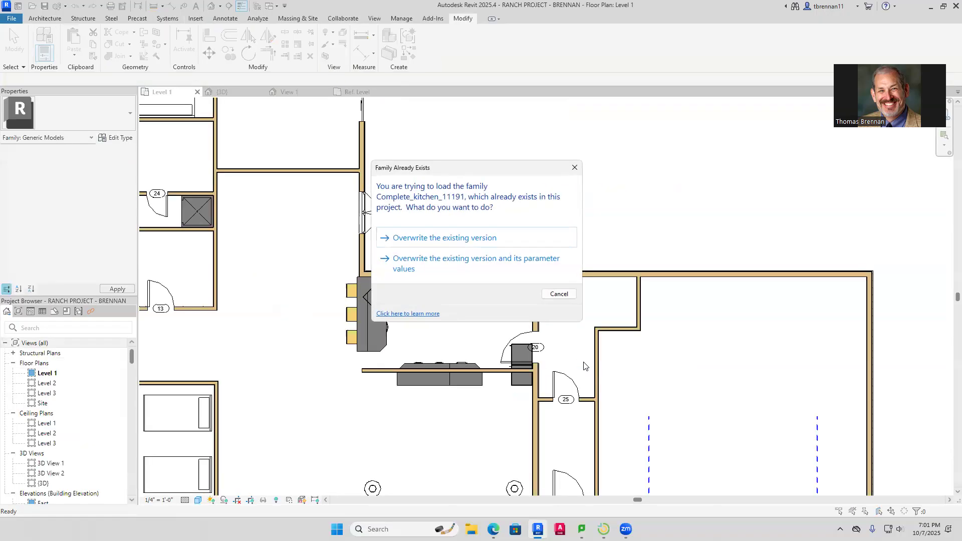
click(480, 239)
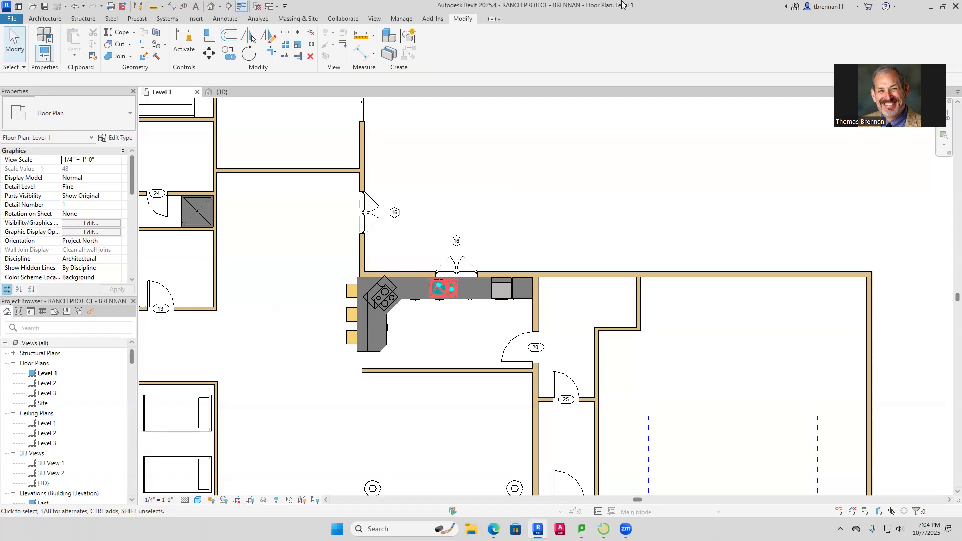
Shift the kitchen wing's north walls, door and window up two nudges
scroll(401, 398, down, 3)
middle_drag(395, 421, 472, 294)
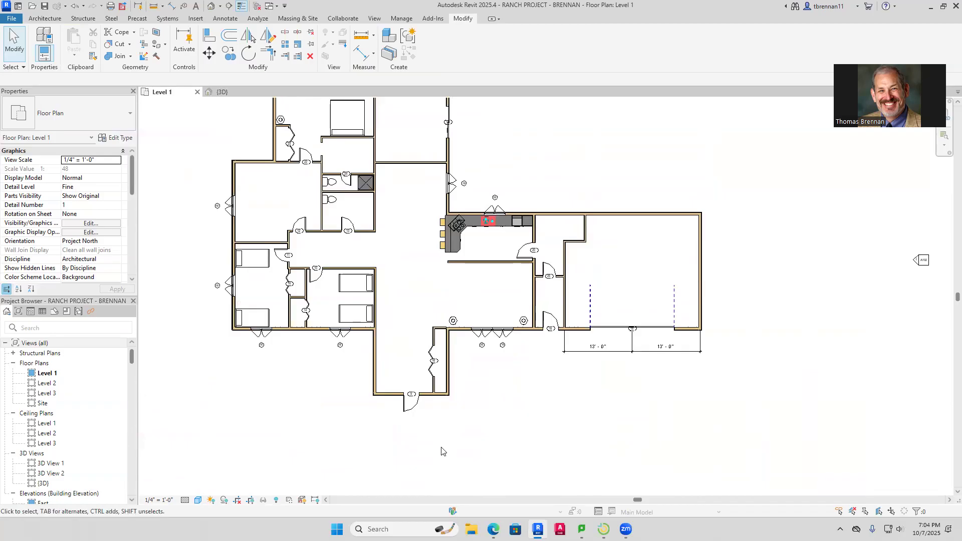
scroll(441, 451, down, 2)
middle_drag(478, 465, 485, 489)
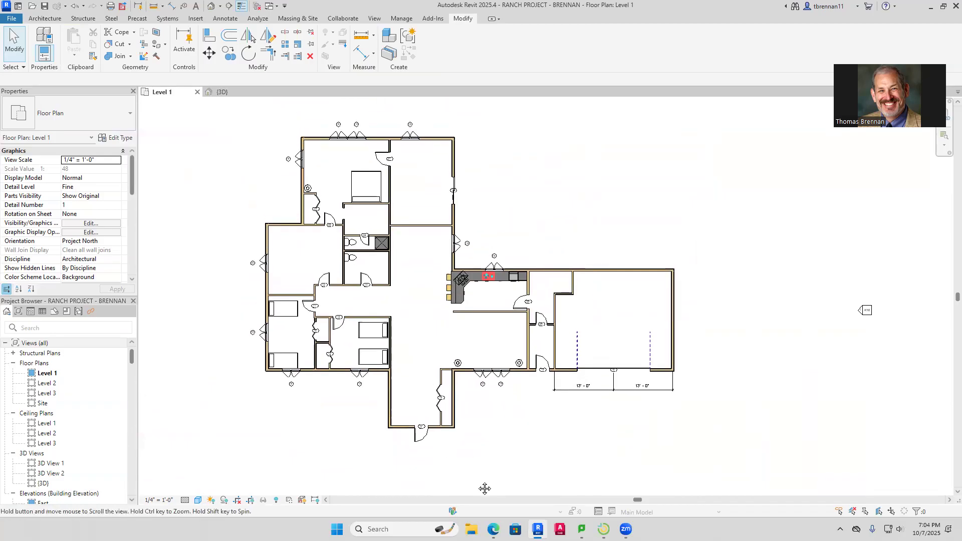
click(453, 191)
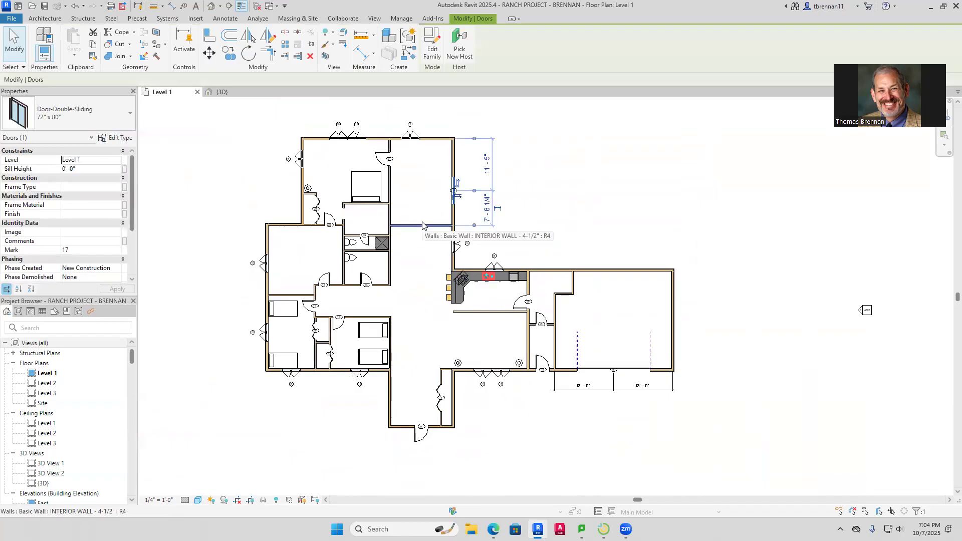
ctrl+click(423, 224)
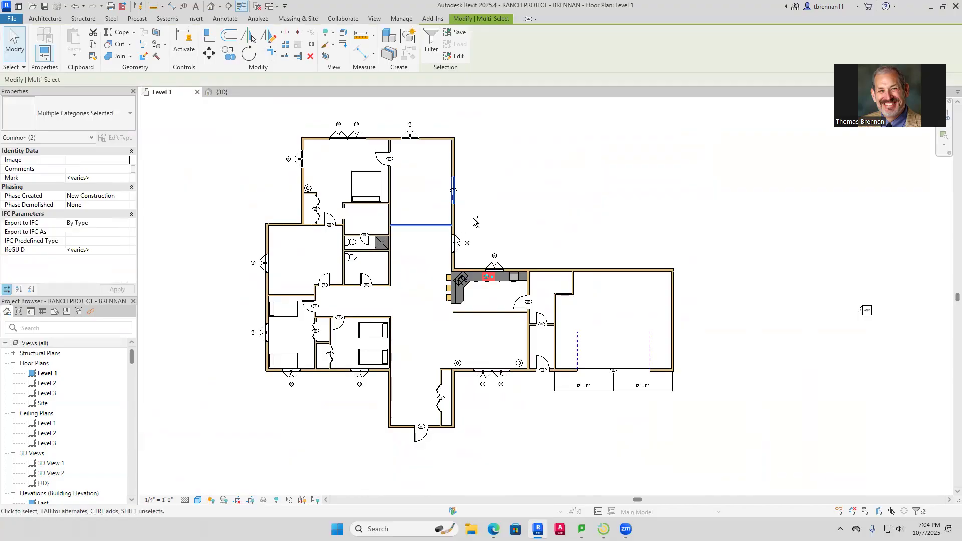
ctrl+click(472, 269)
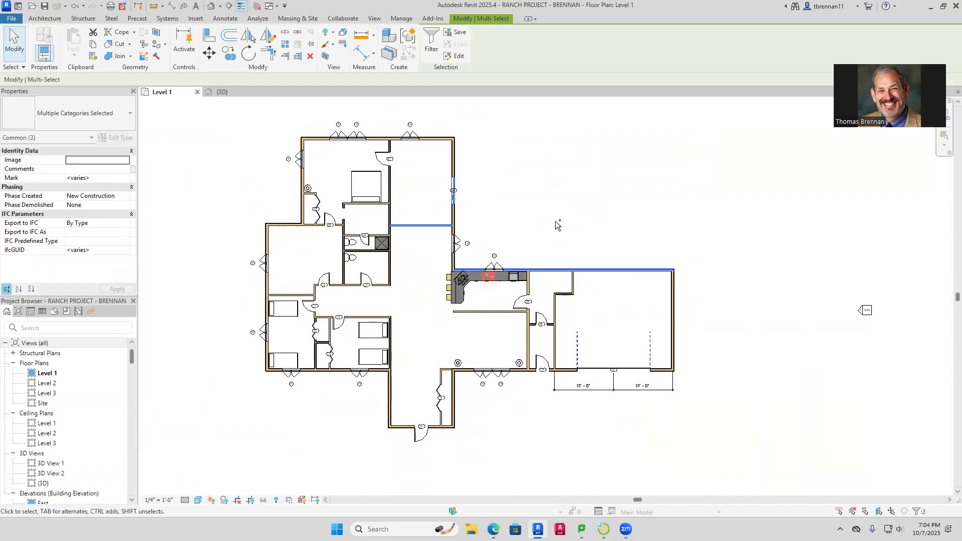
ctrl+click(460, 244)
key(Up)
key(Up)
key(Up)
key(Up)
key(Up)
key(Up)
key(Up)
key(Up)
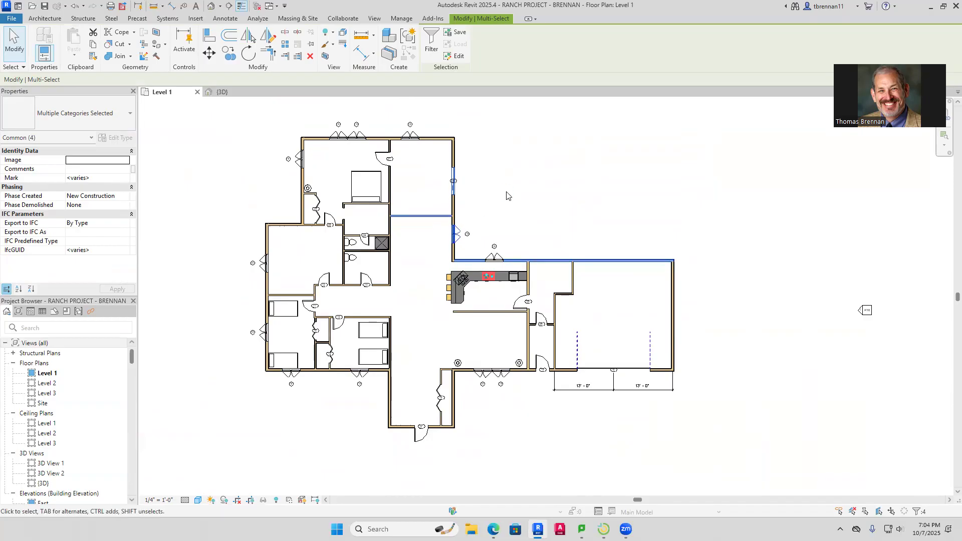
key(Up)
key(Up)
key(Up)
key(Up)
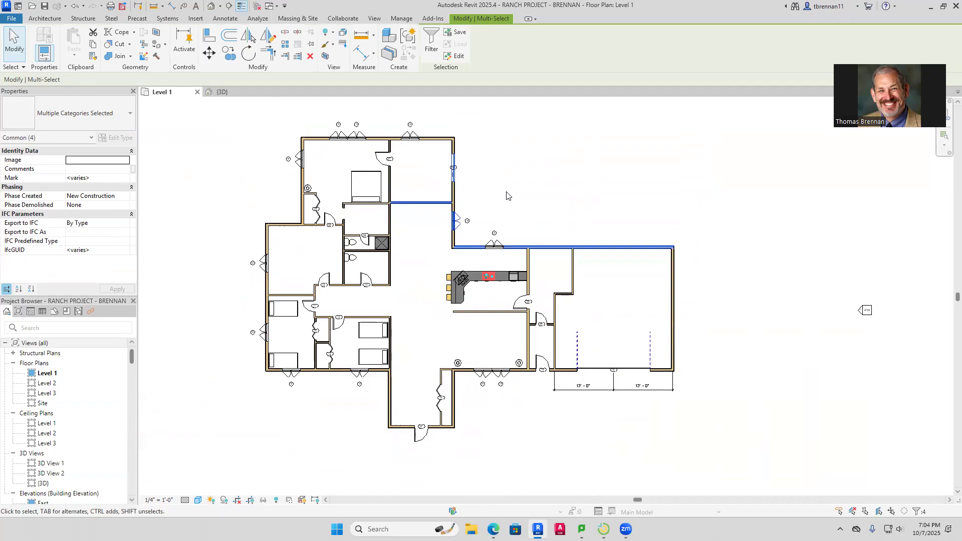
click(506, 196)
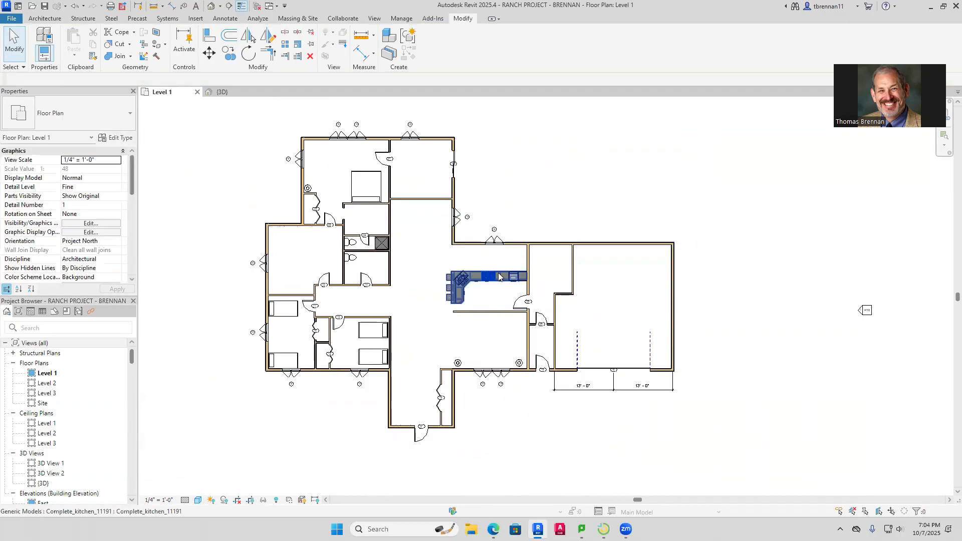
Nudge the kitchen cabinet block up against the raised north wall
click(498, 273)
key(Up)
key(Up)
key(Up)
key(Up)
key(Up)
key(Up)
key(Up)
key(Up)
key(Up)
key(Up)
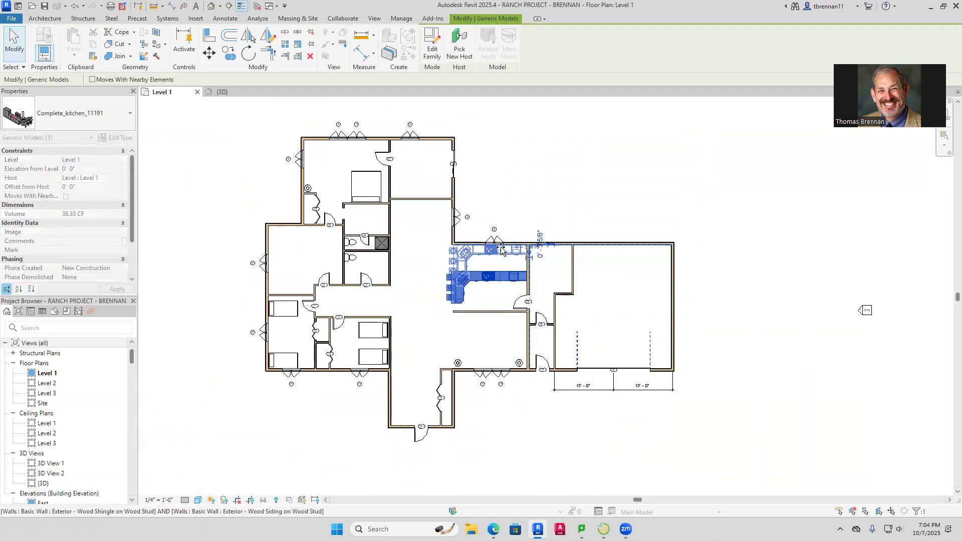
click(556, 203)
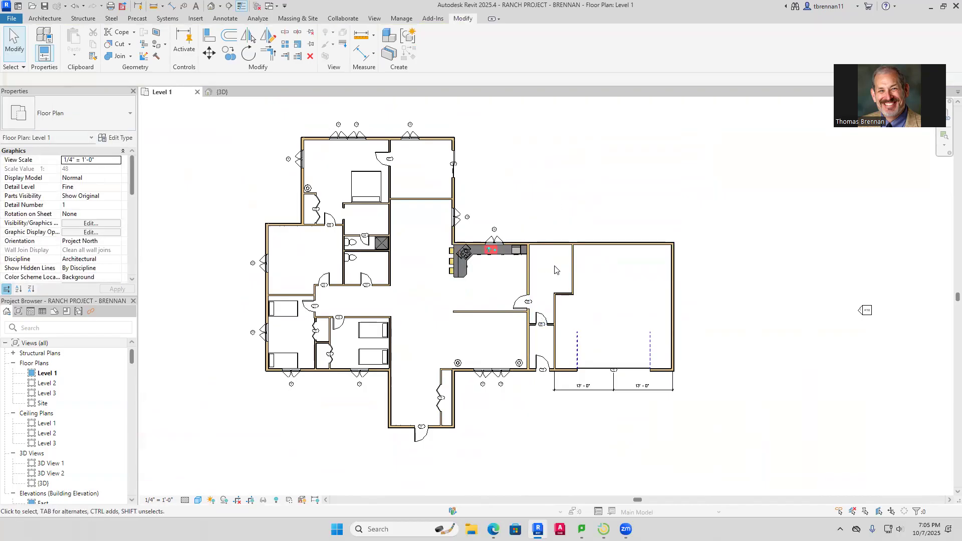
Slide the kitchen casement window left along the north wall to centre it above the sink
scroll(490, 236, up, 5)
click(486, 230)
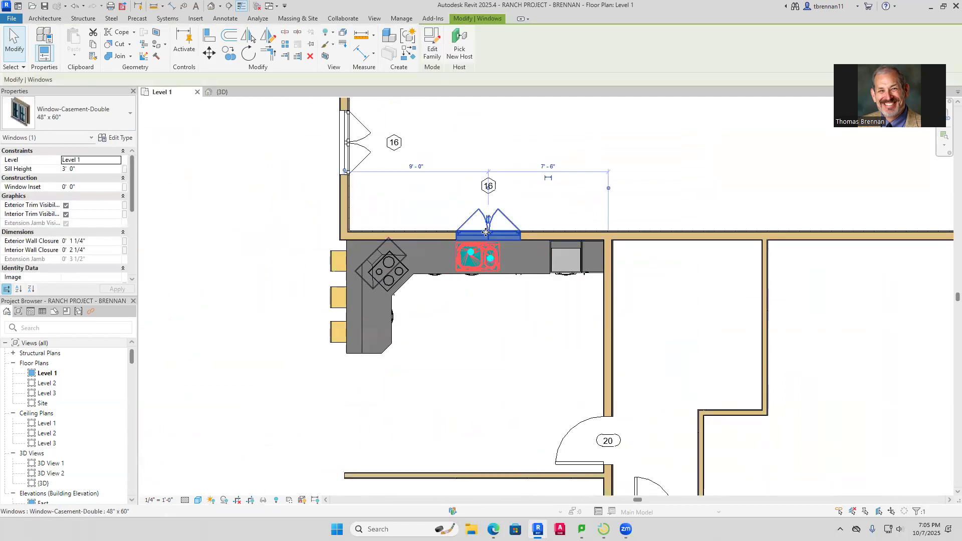
drag(482, 231, 476, 235)
click(650, 215)
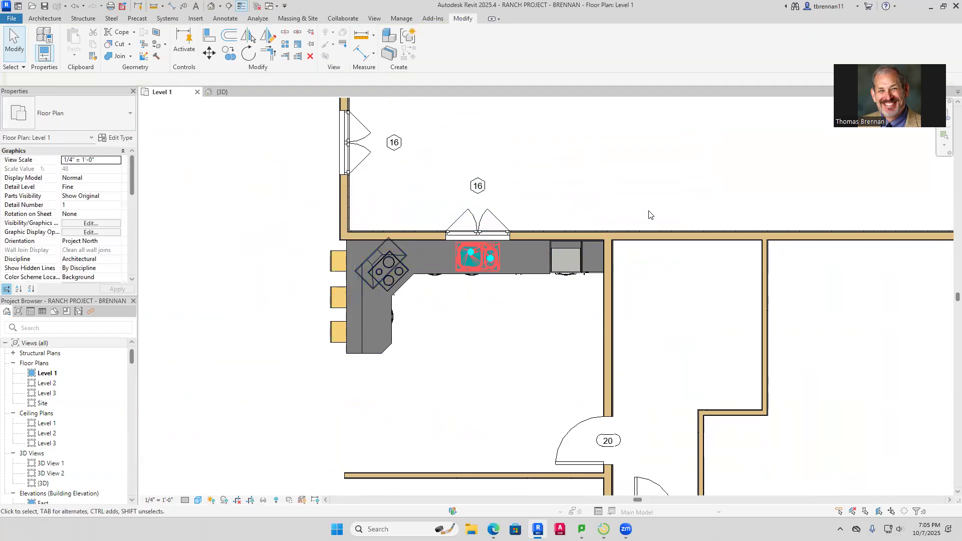
scroll(586, 301, down, 3)
scroll(581, 298, up, 1)
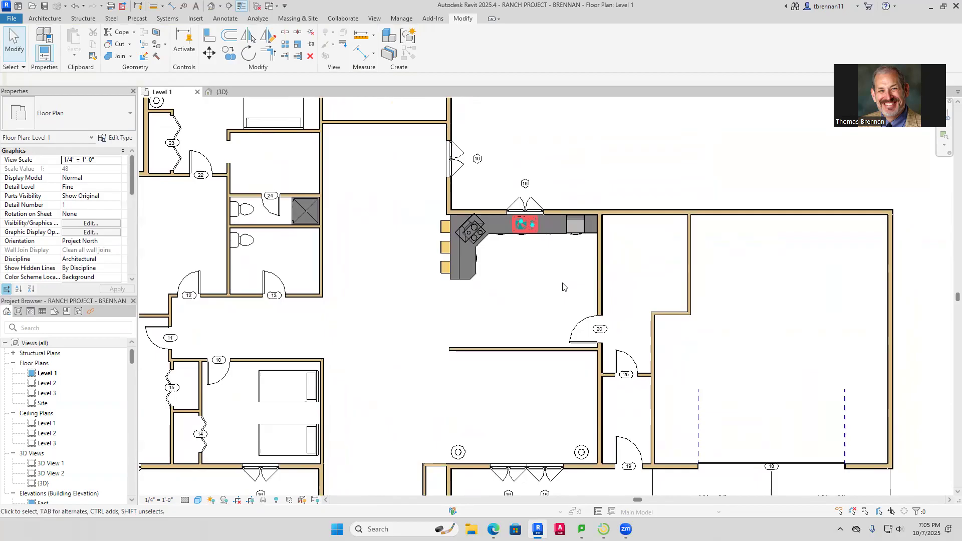
scroll(546, 273, down, 2)
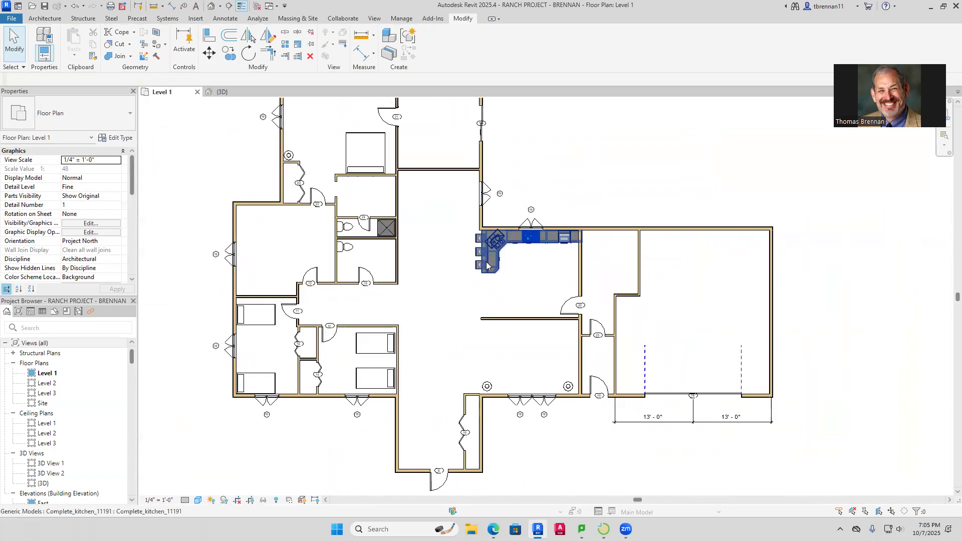
scroll(590, 198, down, 1)
middle_drag(589, 200, 568, 201)
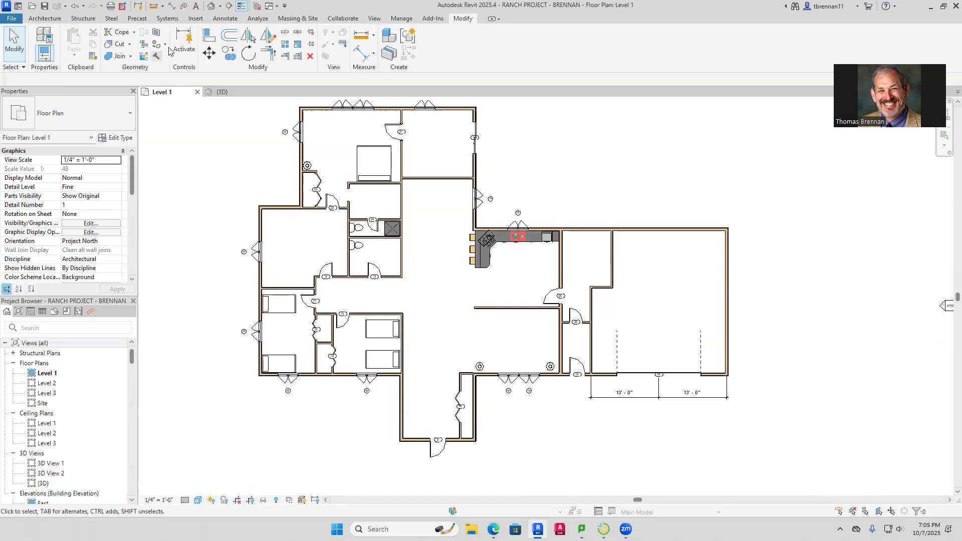
Place a Desk 60" x 30", rotated 90 degrees, against the west wall
click(44, 19)
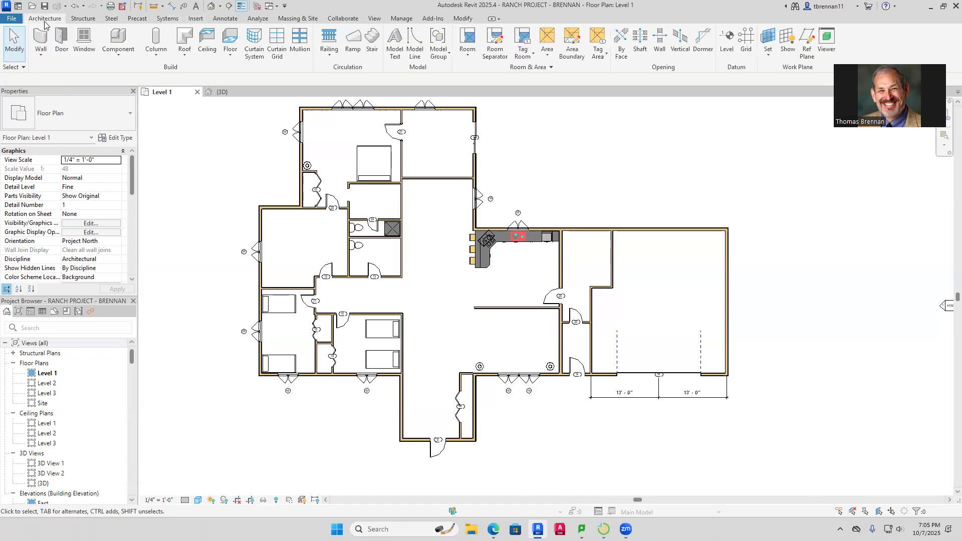
click(119, 35)
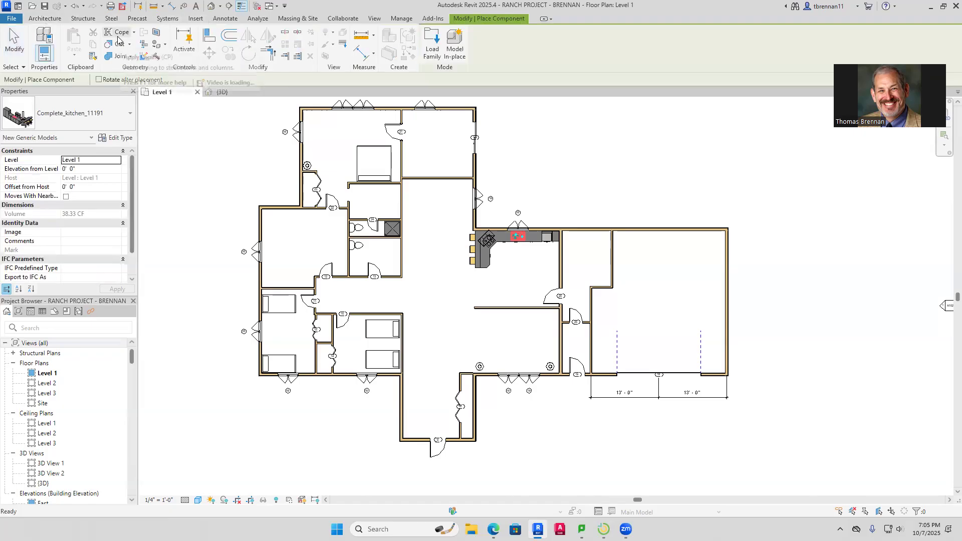
click(130, 114)
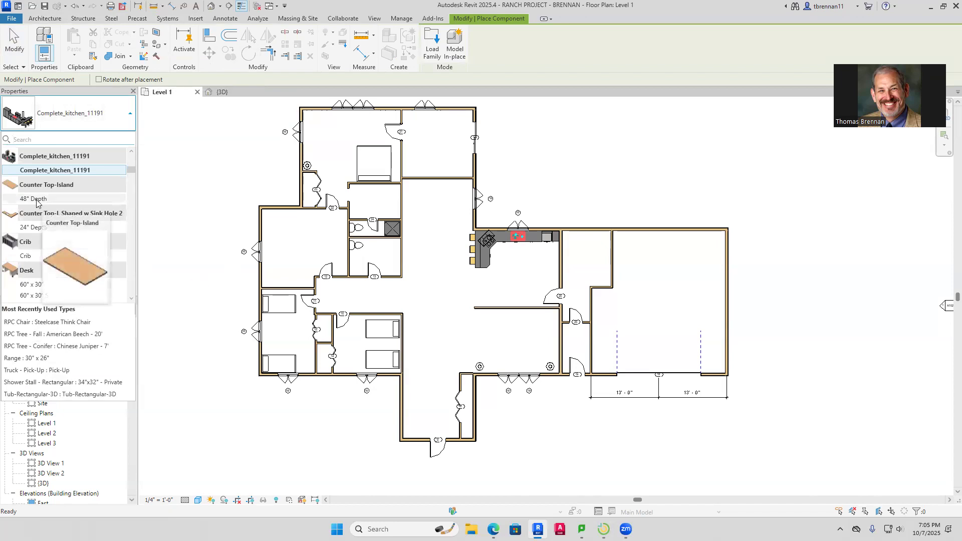
click(30, 284)
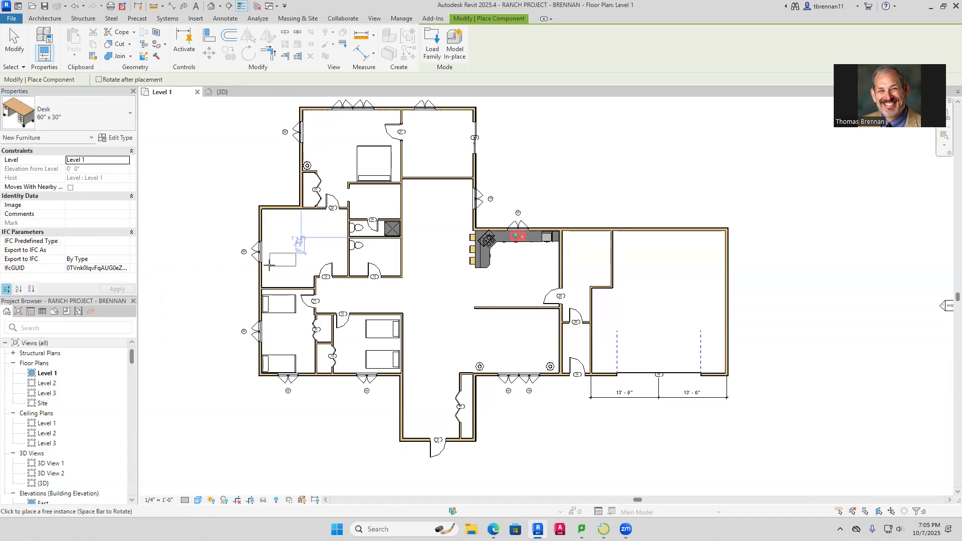
key(space)
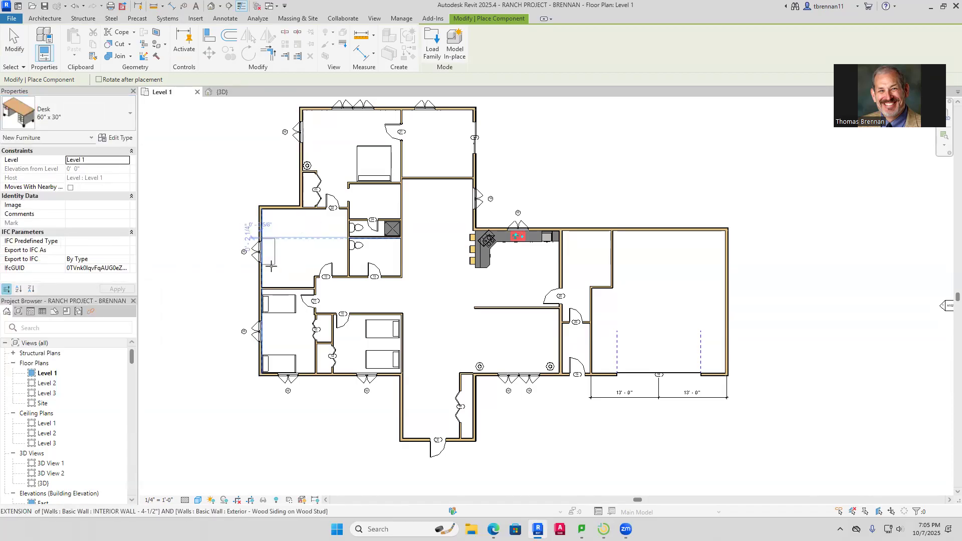
click(273, 265)
key(Escape)
key(Escape)
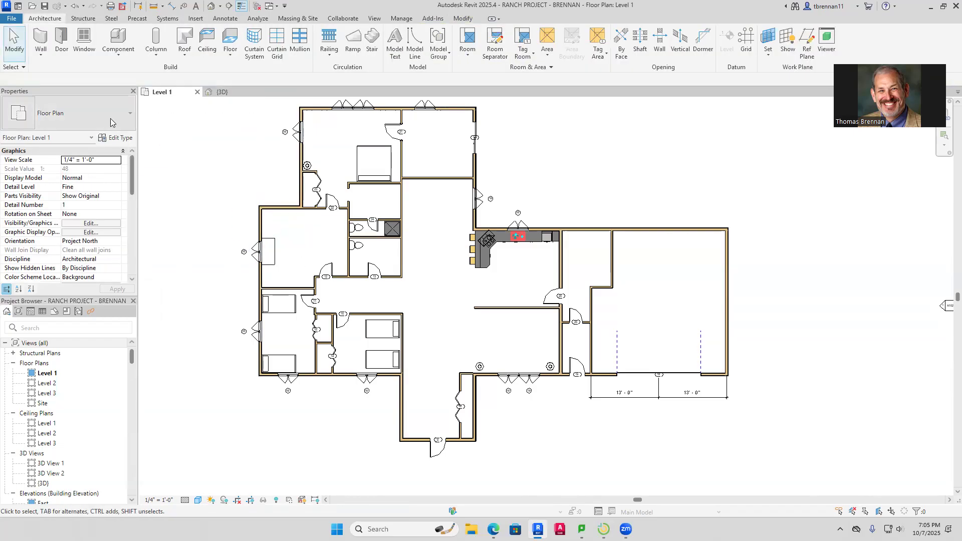
Place a Dryer 30" x 25" x 35" against the laundry room's top wall
click(118, 38)
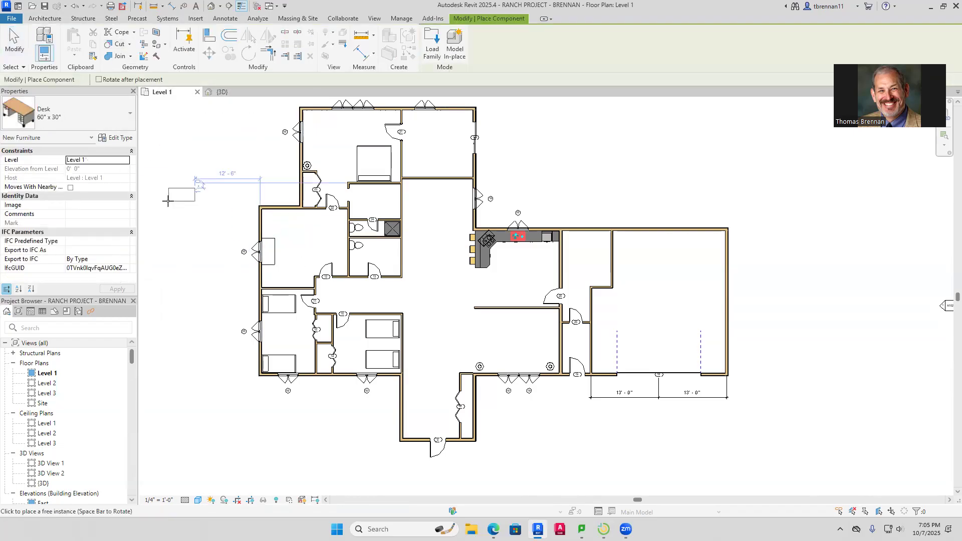
click(125, 122)
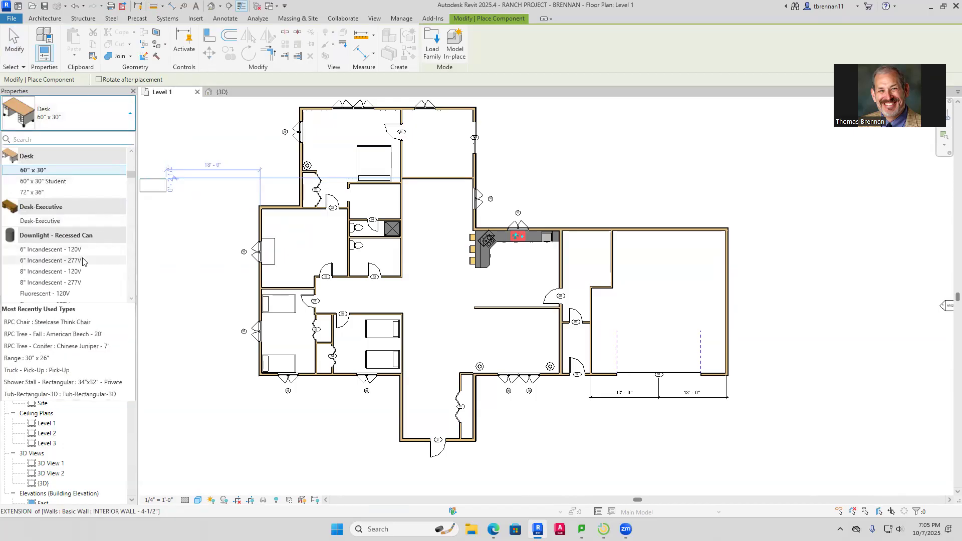
scroll(80, 269, down, 2)
scroll(81, 269, down, 5)
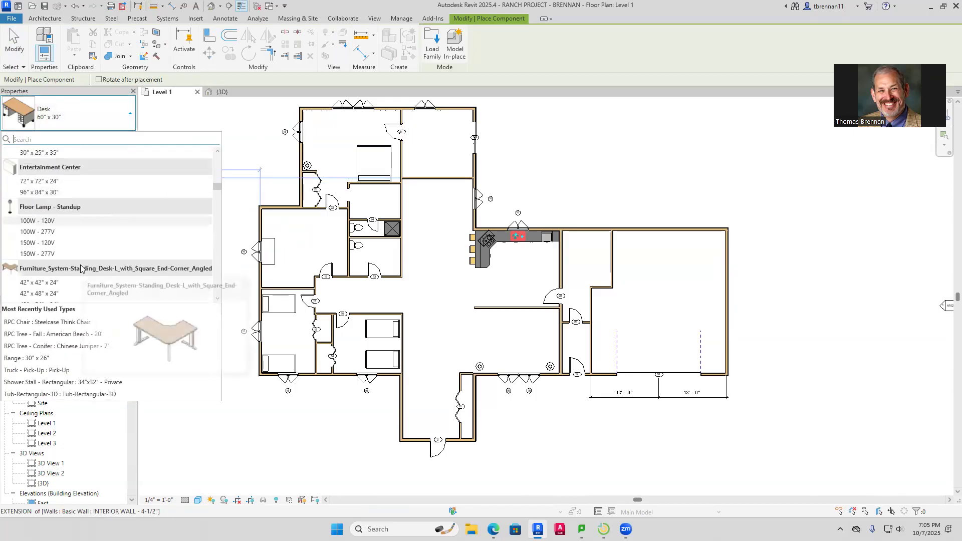
scroll(81, 269, up, 3)
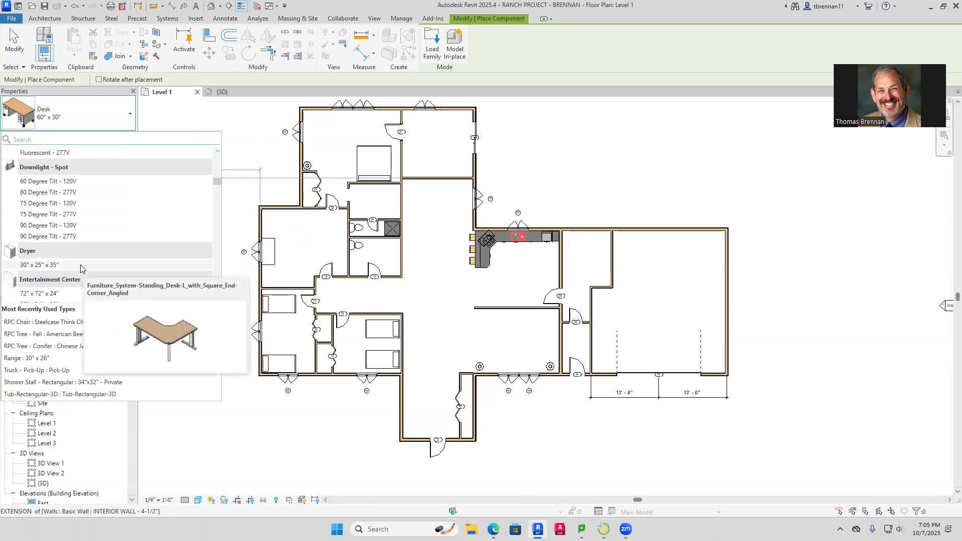
click(35, 265)
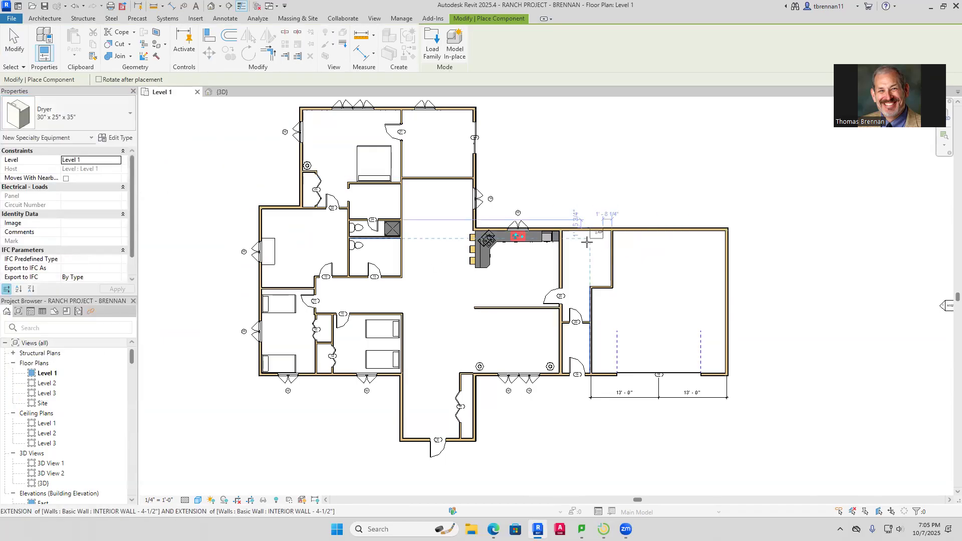
scroll(592, 245, up, 6)
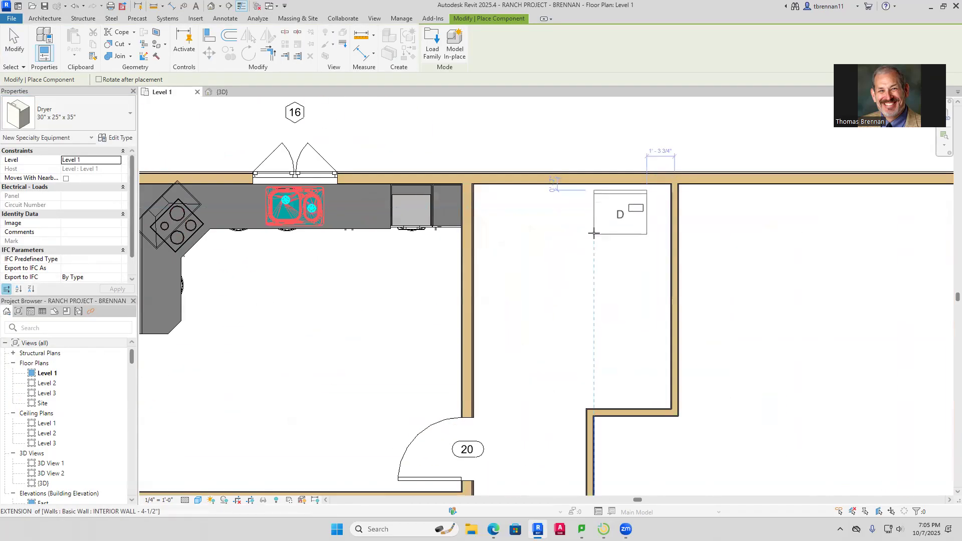
click(603, 229)
key(Escape)
key(Escape)
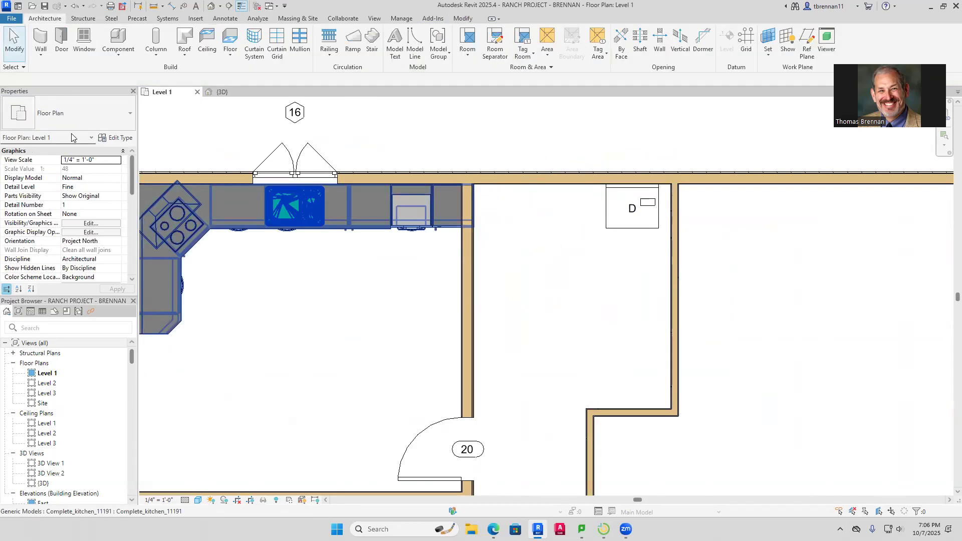
Find the washer type by searching 'WAS' and place a Washer 27" x 25" x 35" beside the dryer
click(120, 118)
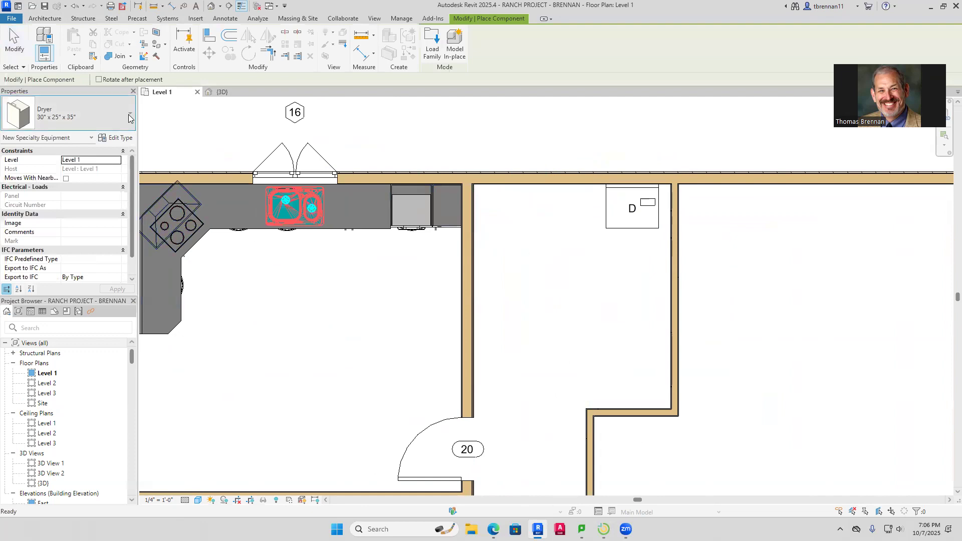
scroll(115, 250, down, 2)
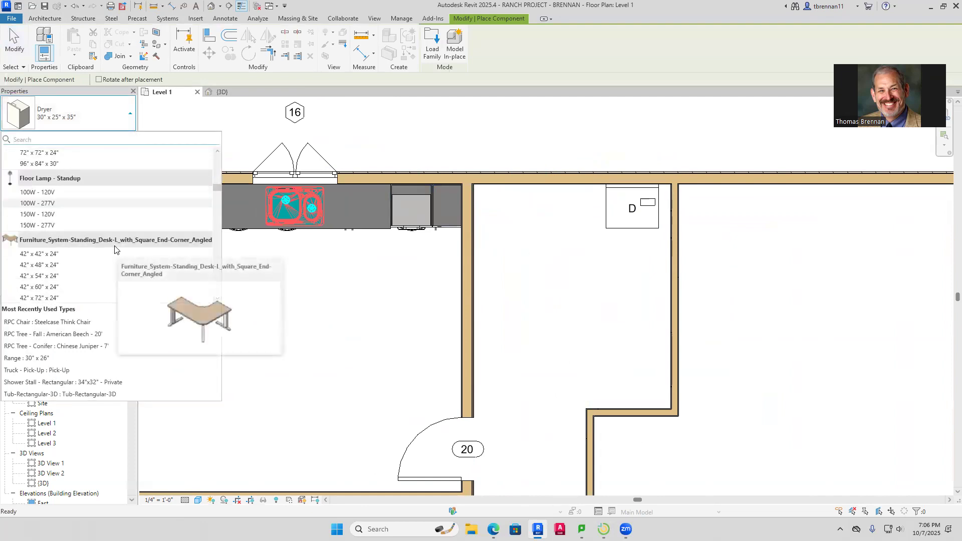
scroll(115, 250, down, 5)
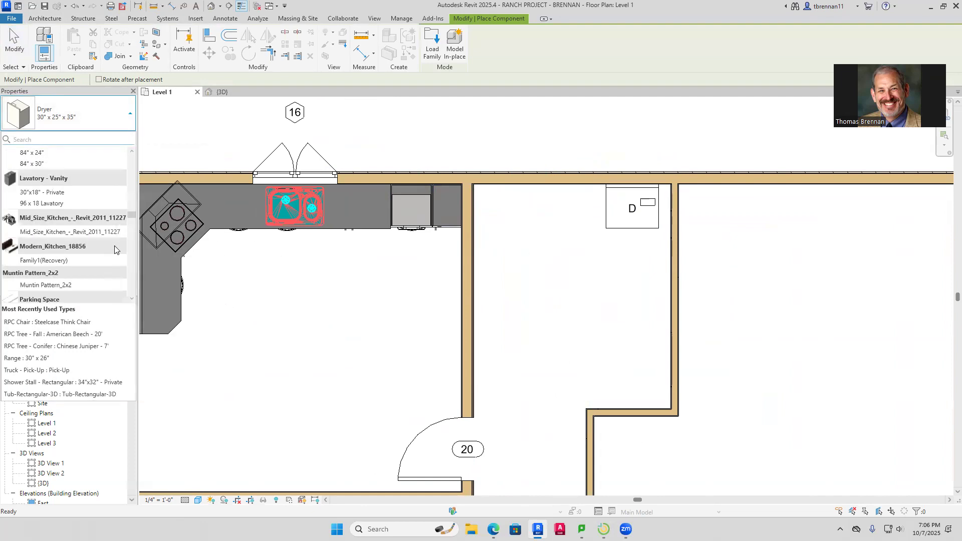
scroll(114, 245, down, 1)
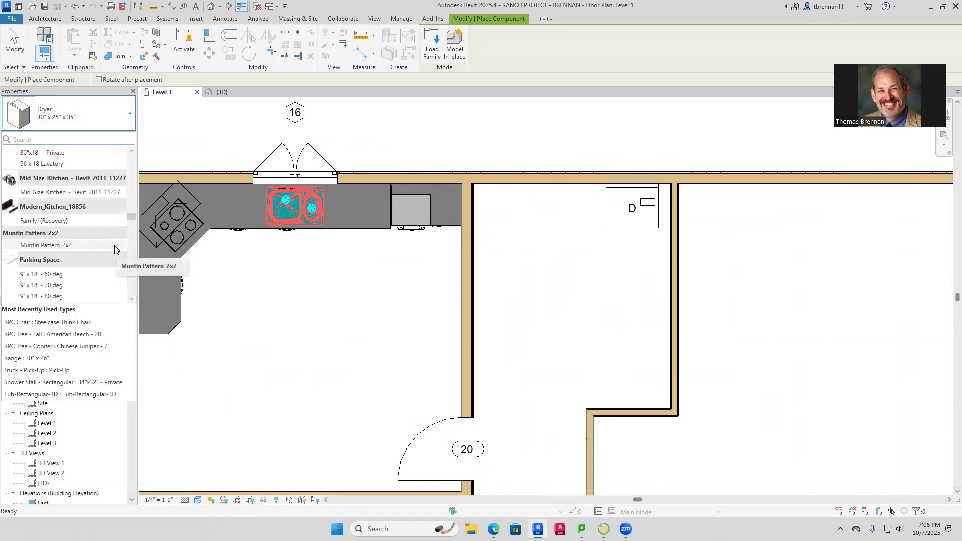
scroll(114, 249, down, 4)
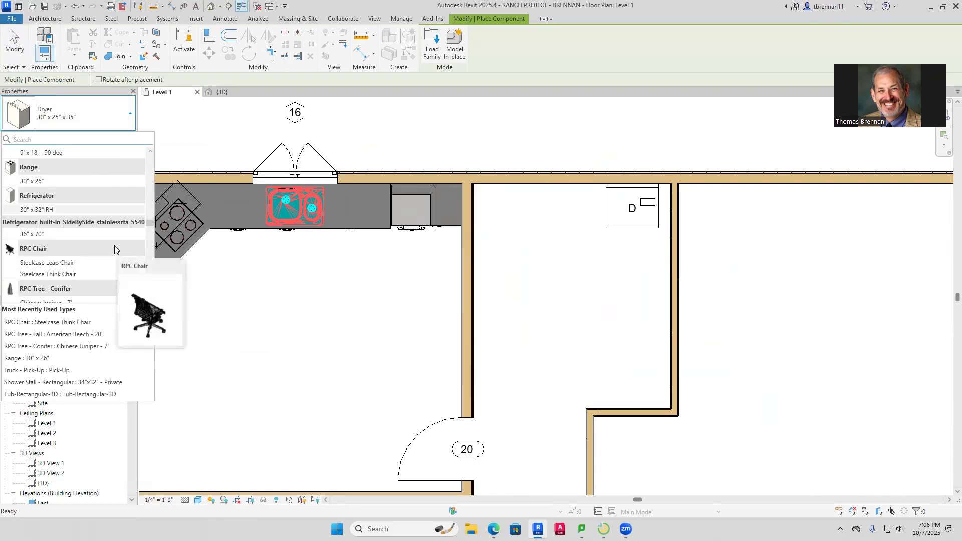
scroll(115, 249, down, 6)
scroll(115, 249, down, 10)
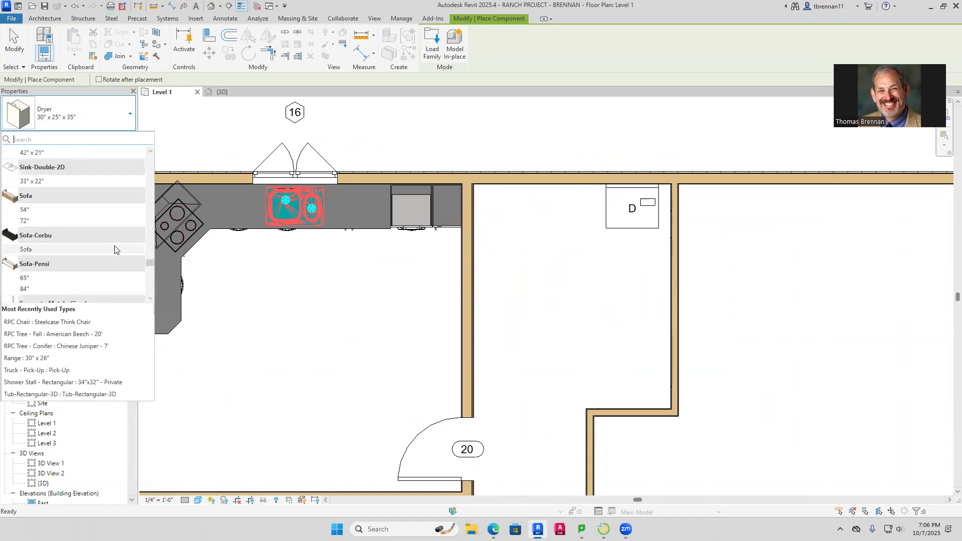
click(84, 140)
text(WAS)
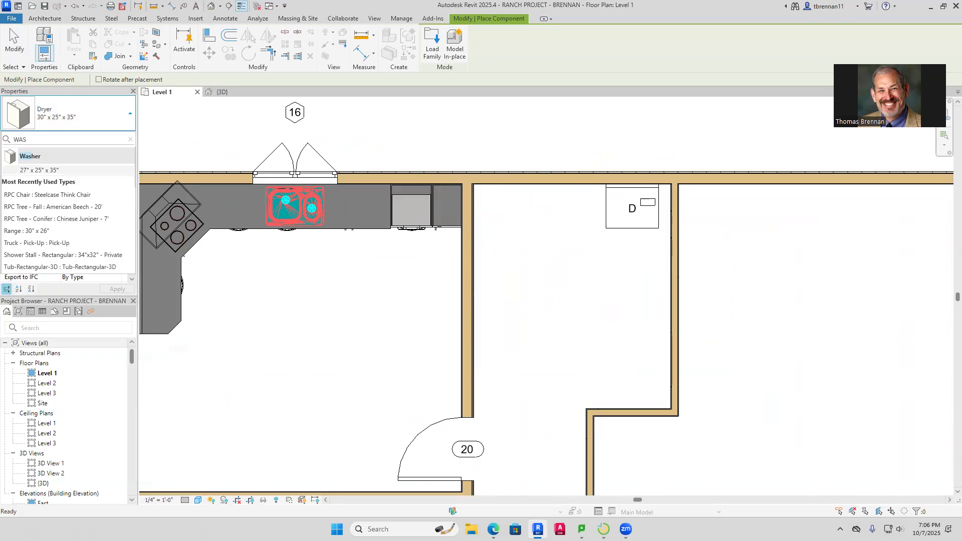
click(41, 171)
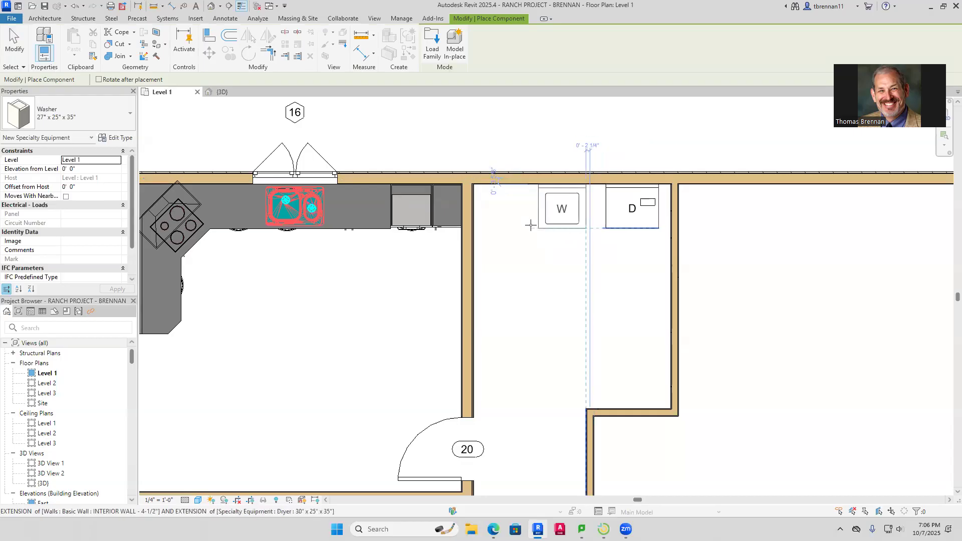
click(551, 226)
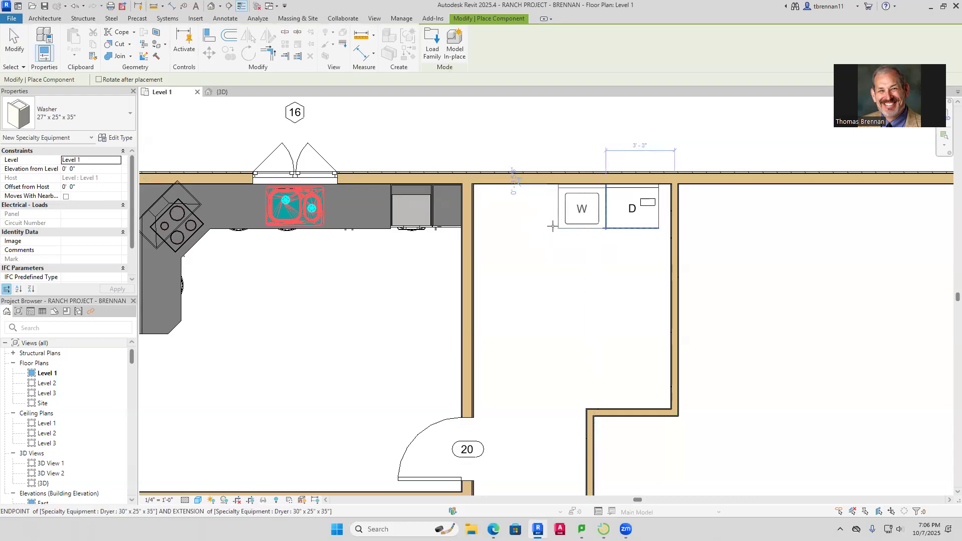
key(Escape)
scroll(534, 277, down, 2)
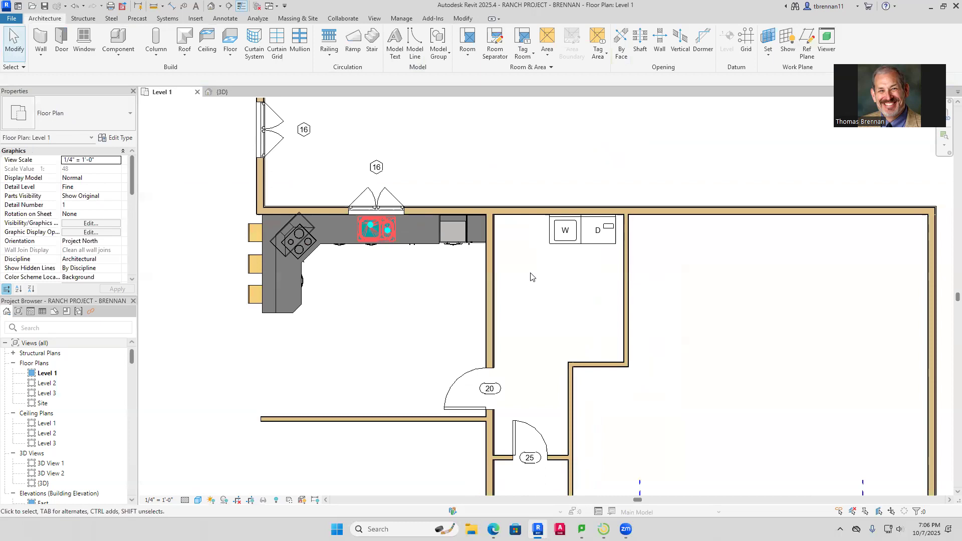
Draw a vertical closet wall down from the top exterior wall beside the washer
click(42, 44)
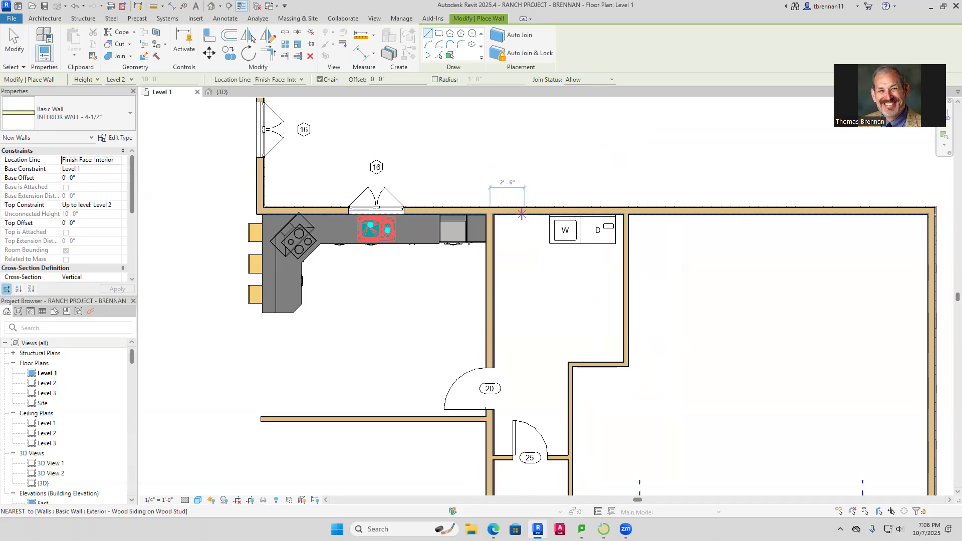
click(524, 214)
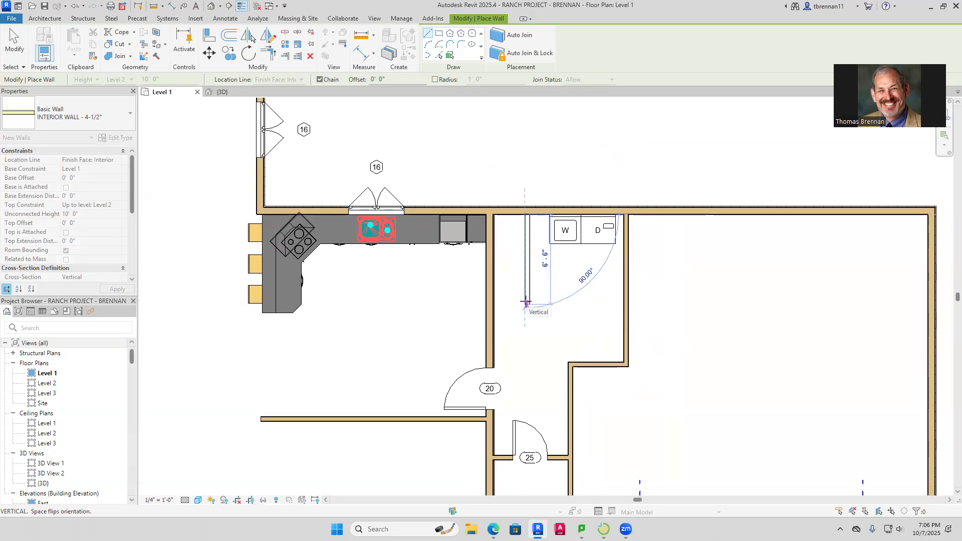
click(527, 311)
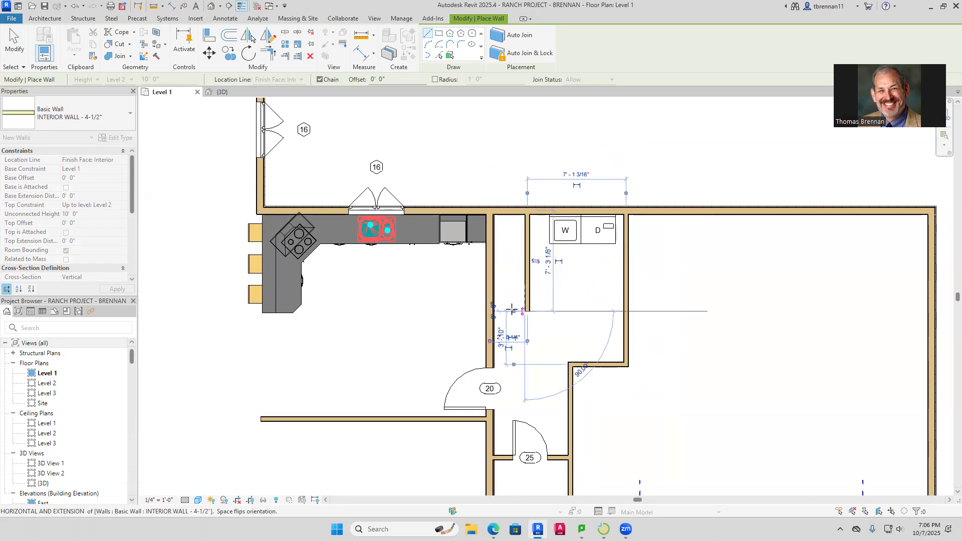
key(Escape)
key(Escape)
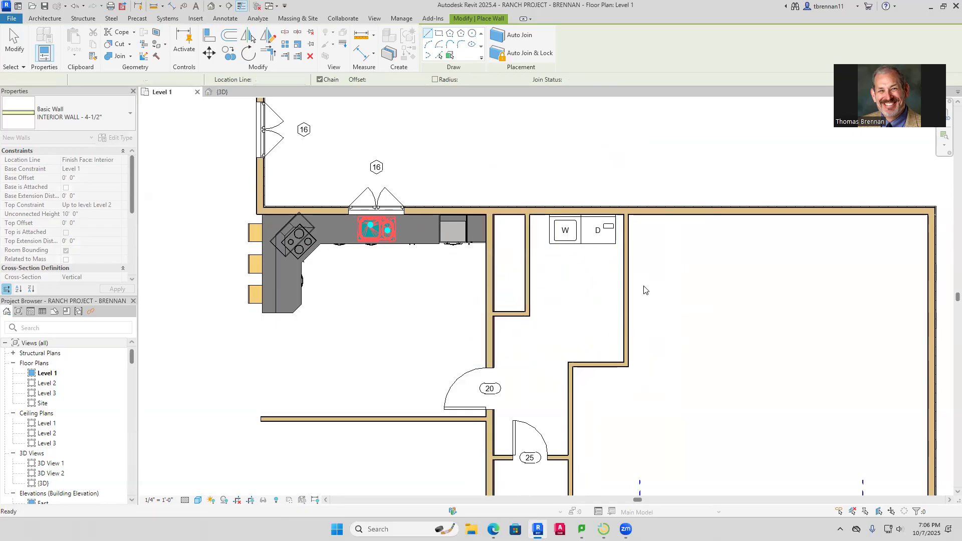
scroll(702, 269, down, 2)
middle_drag(698, 271, 667, 273)
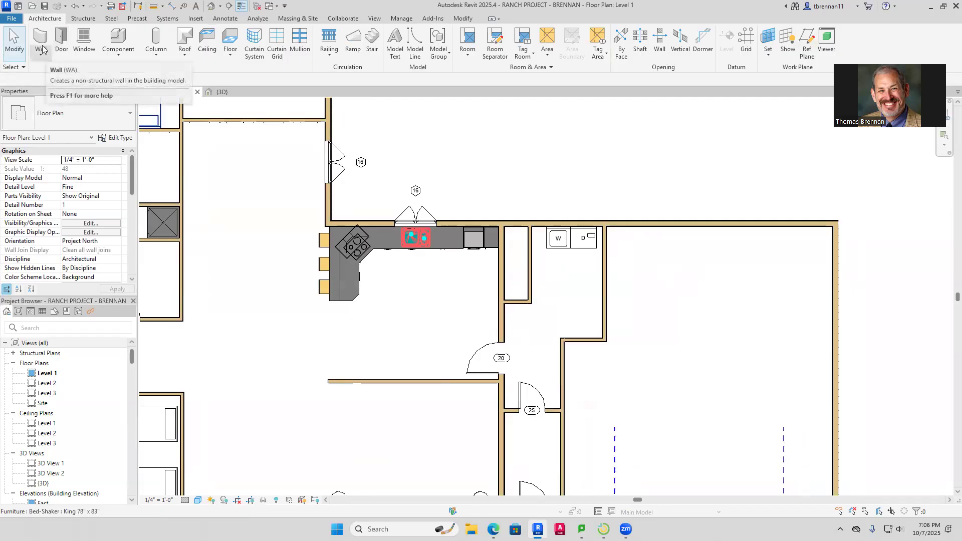
Place a Single-Flush 24" X 80" door on the new closet wall
click(61, 43)
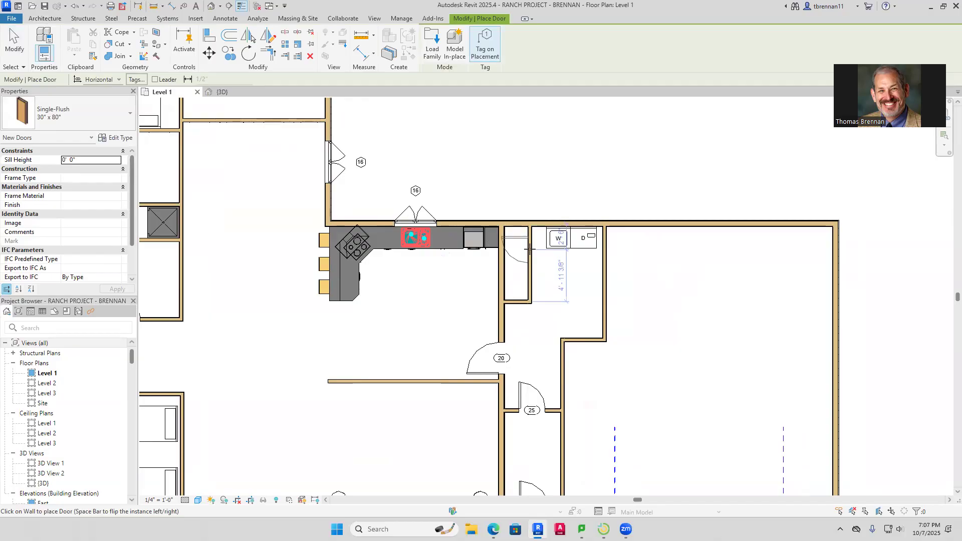
click(127, 115)
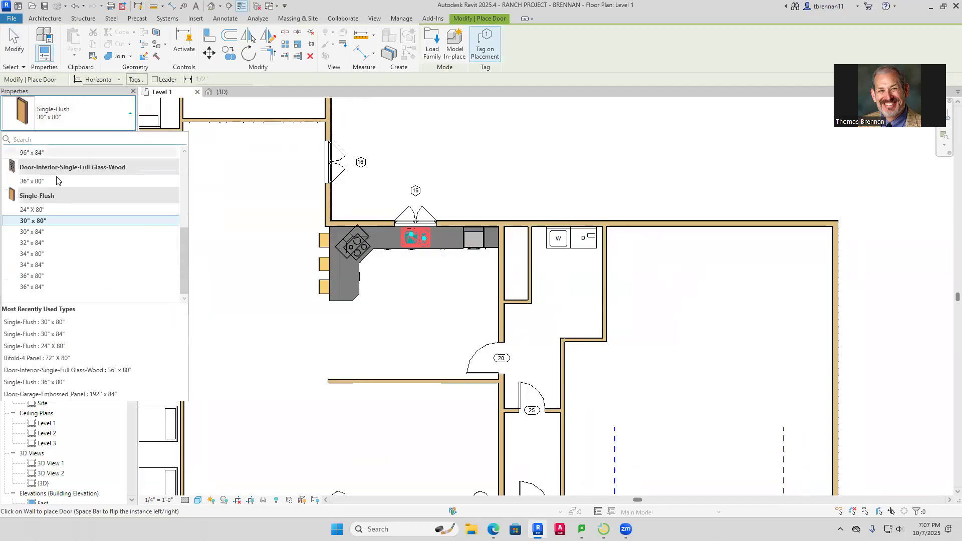
click(50, 210)
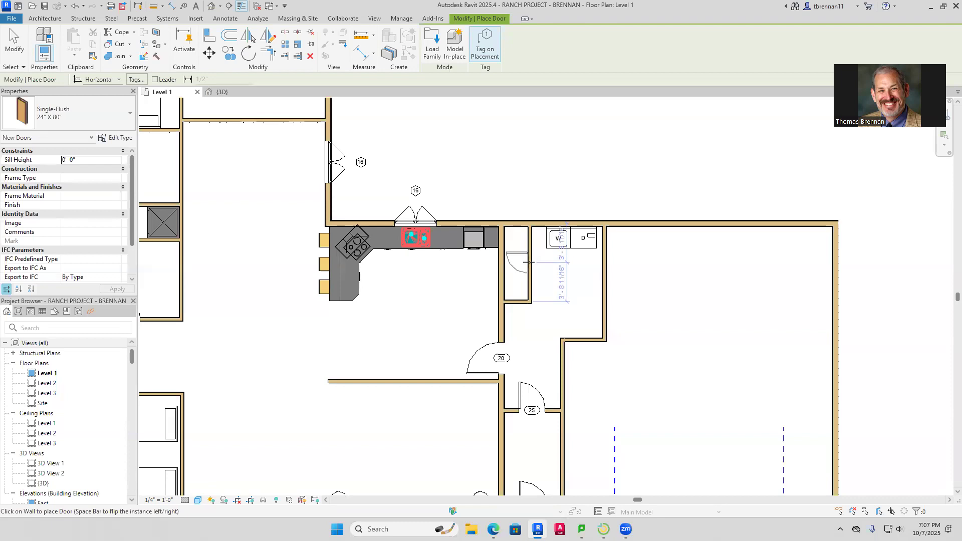
click(529, 262)
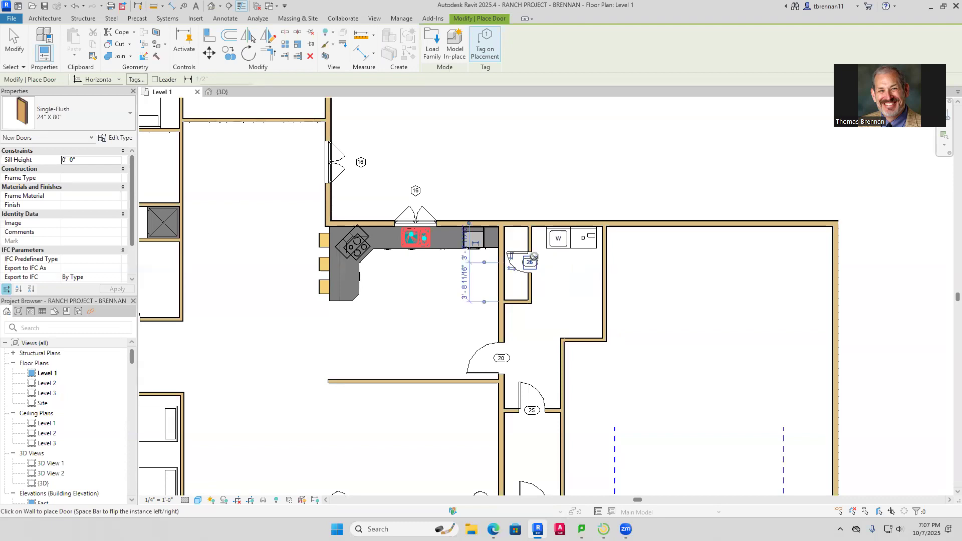
key(Escape)
key(Escape)
scroll(543, 173, down, 1)
scroll(543, 173, down, 1)
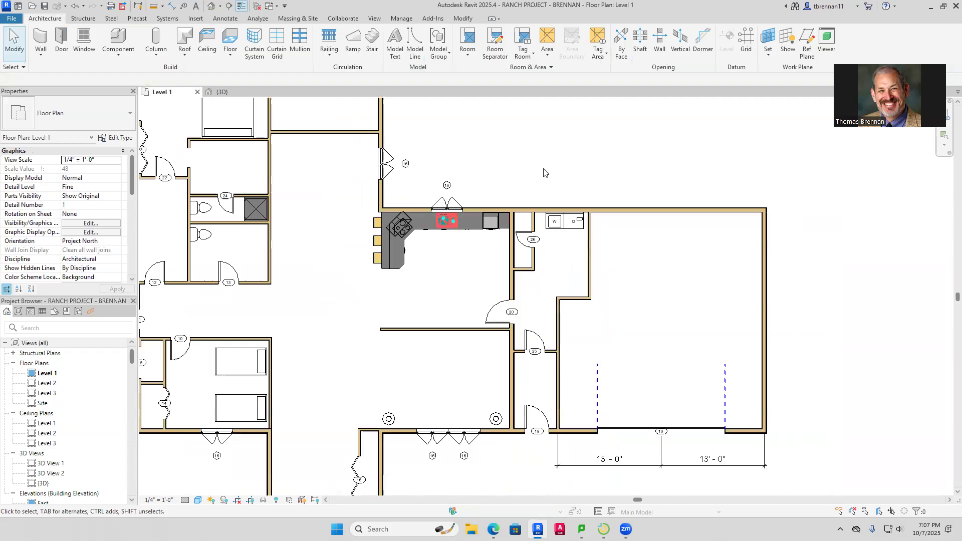
Save the ranch project
click(46, 6)
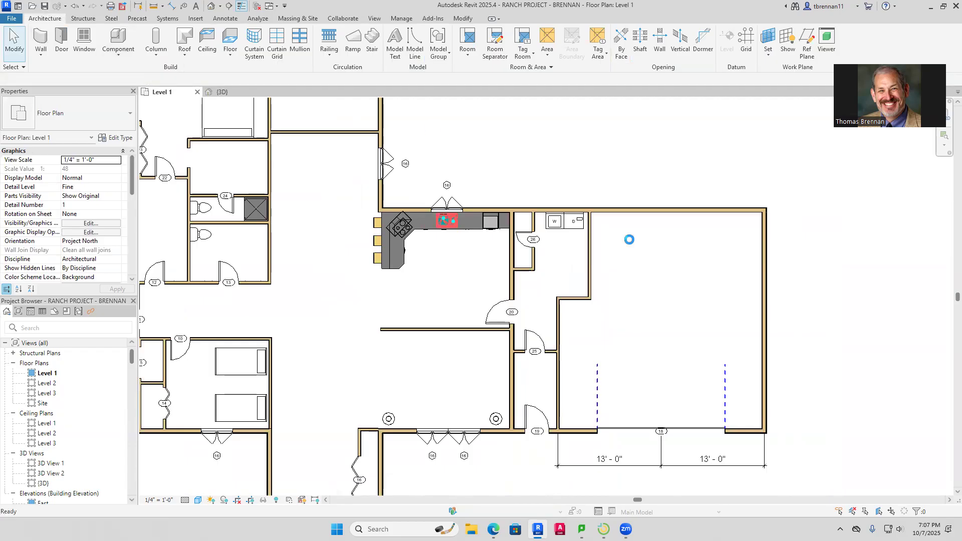
scroll(663, 188, down, 1)
middle_drag(663, 188, 603, 161)
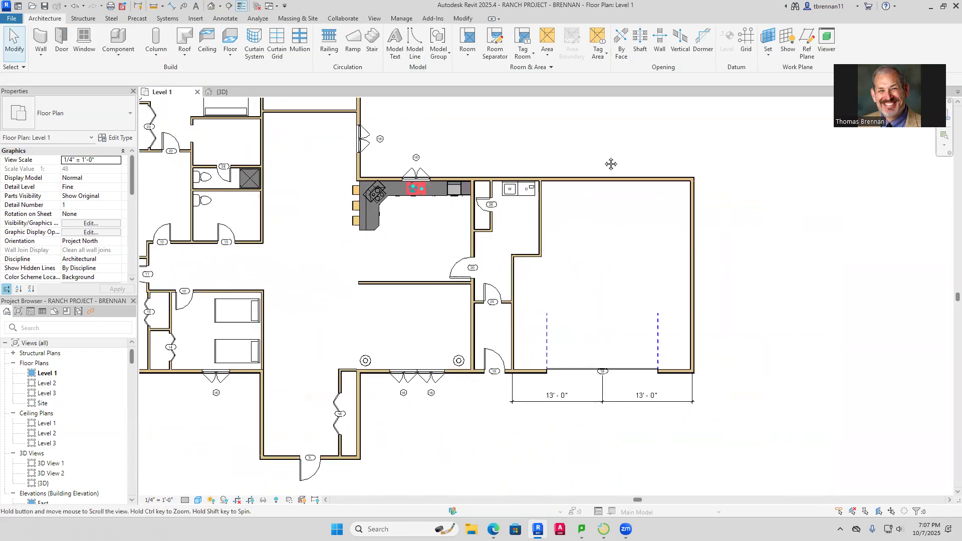
Mount a Wall Lamp - Bracket 150 watt Incandescent on a south-side wall
click(113, 37)
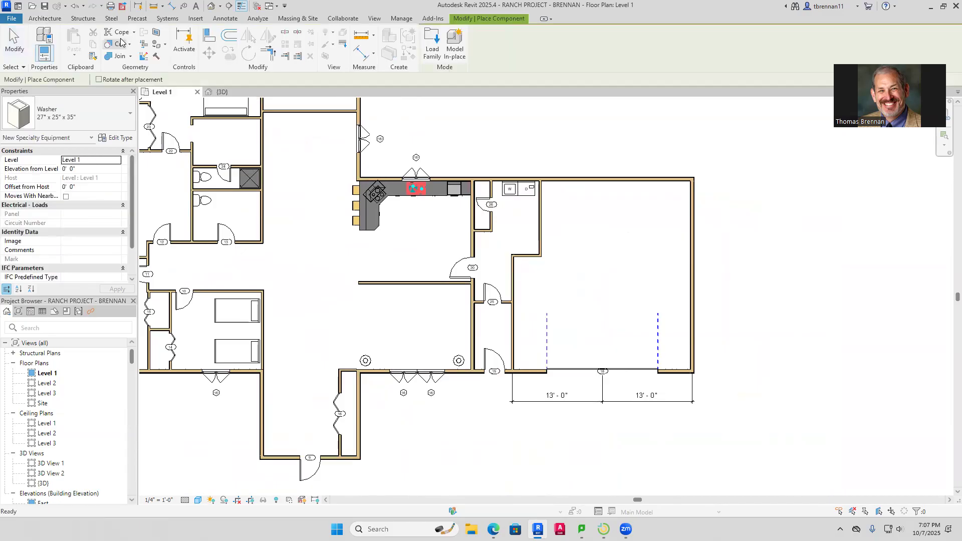
click(126, 116)
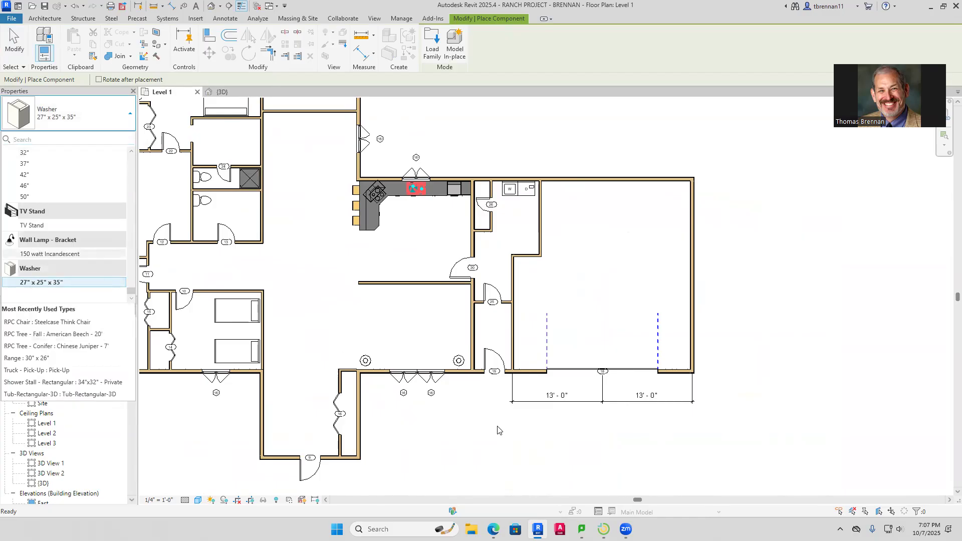
click(50, 254)
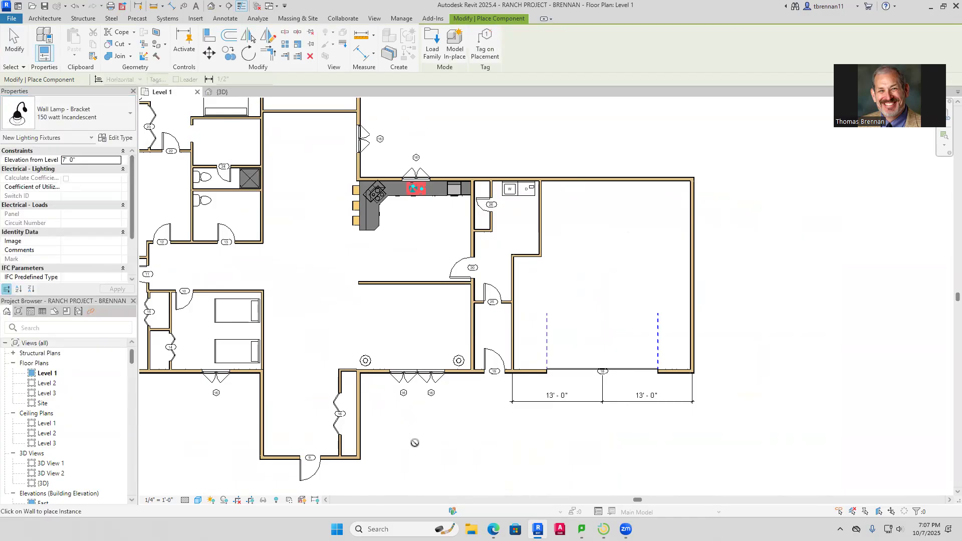
middle_drag(296, 494, 411, 360)
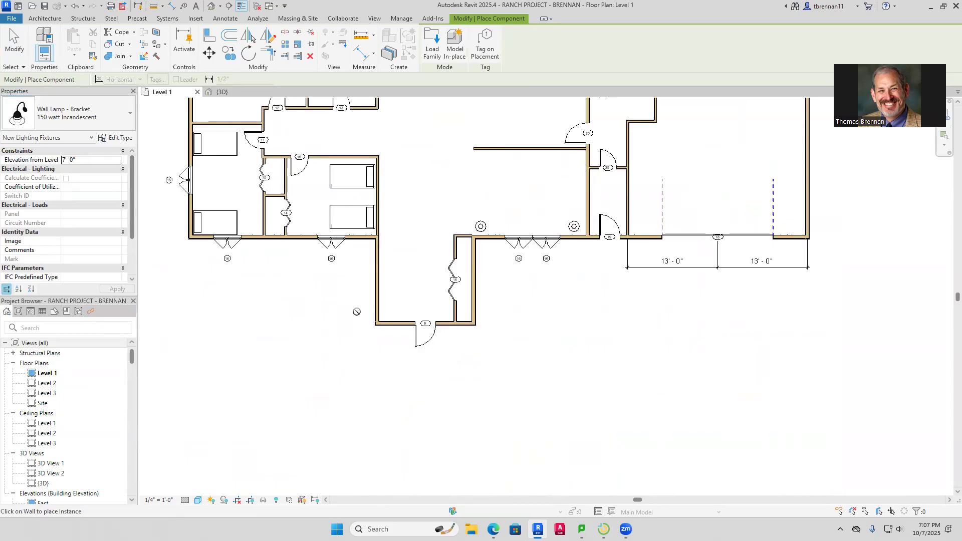
click(391, 325)
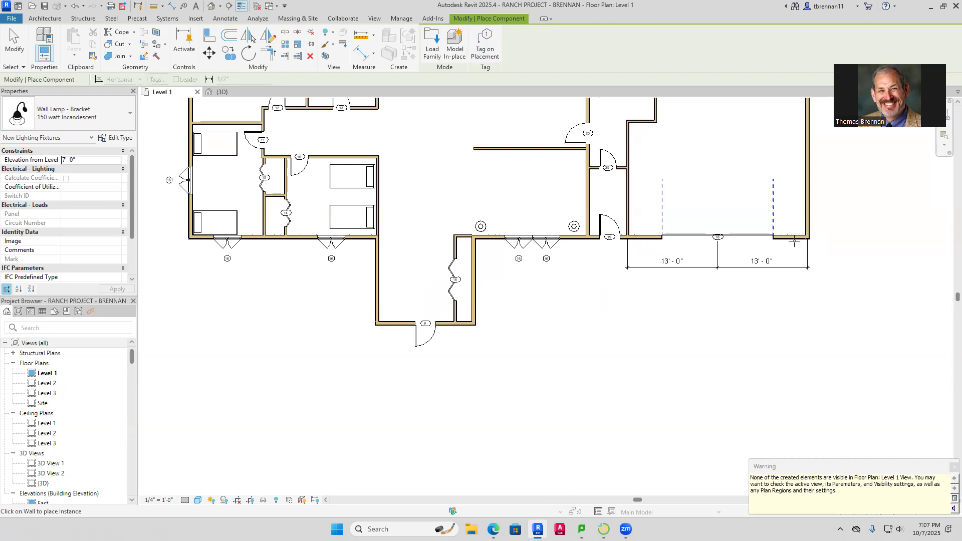
key(Escape)
key(Escape)
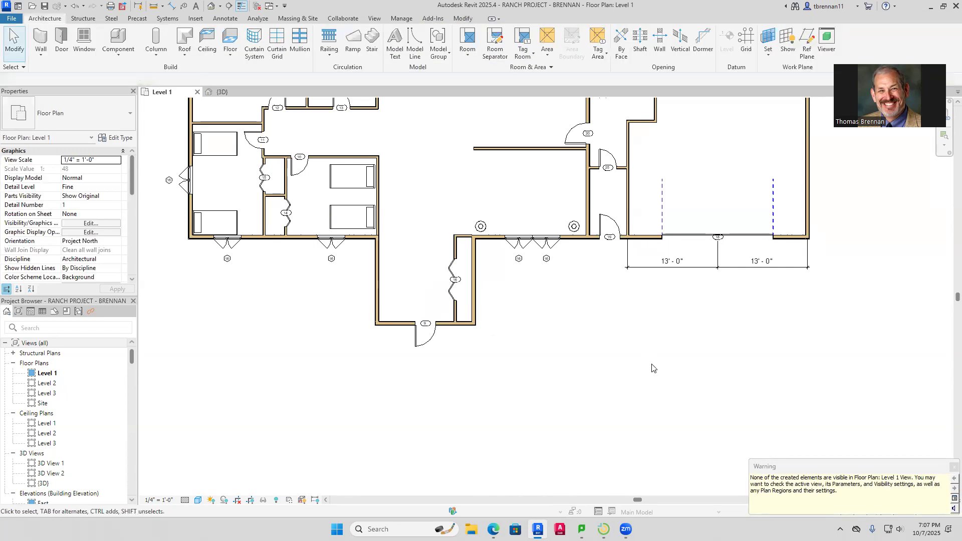
click(223, 92)
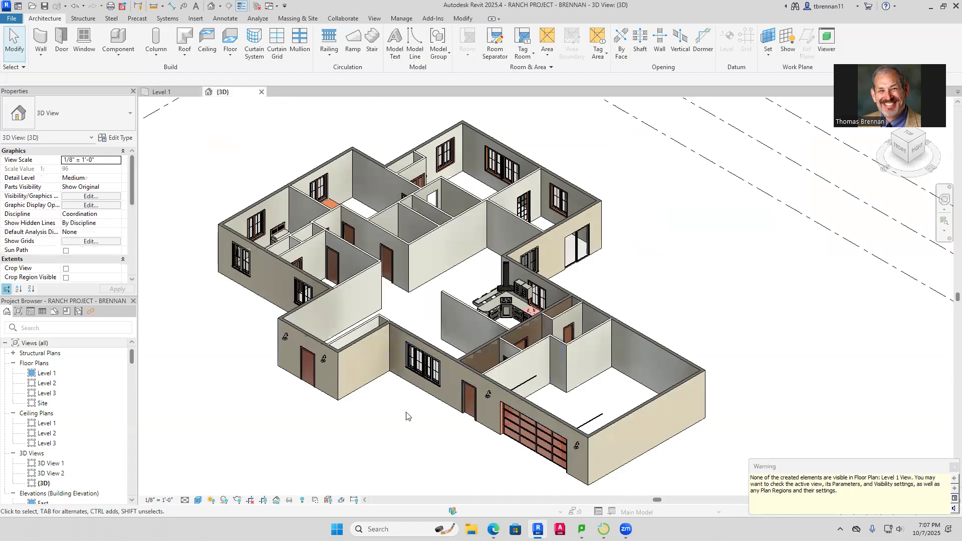
scroll(406, 415, up, 2)
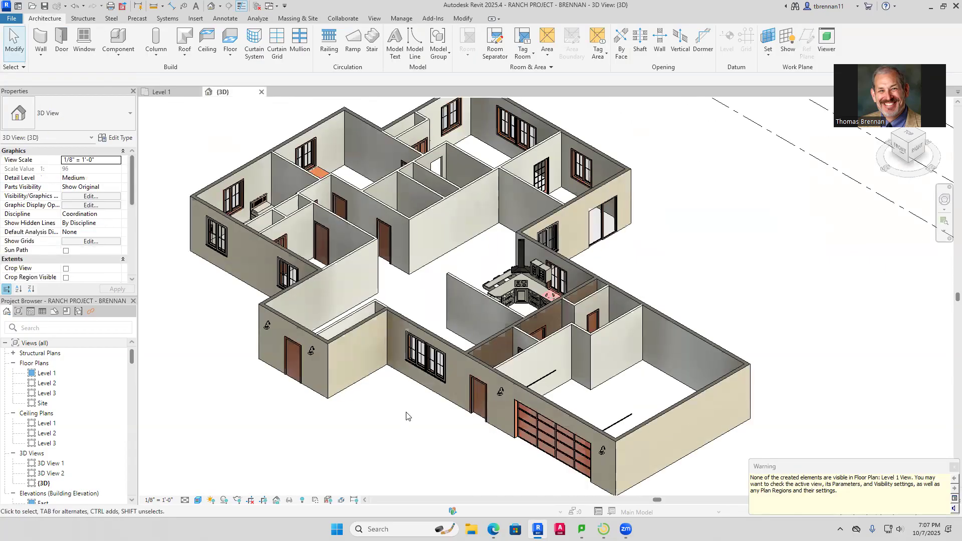
scroll(406, 416, down, 4)
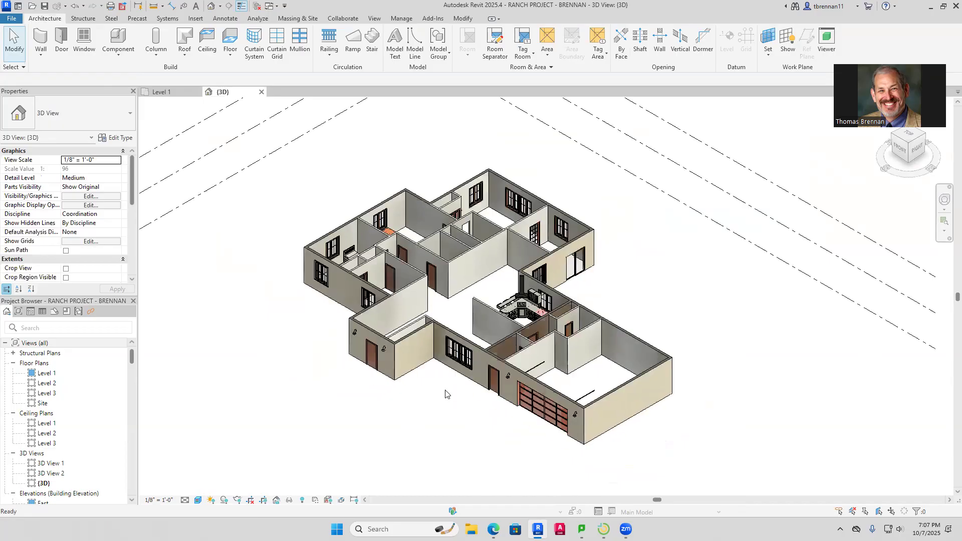
scroll(430, 389, up, 2)
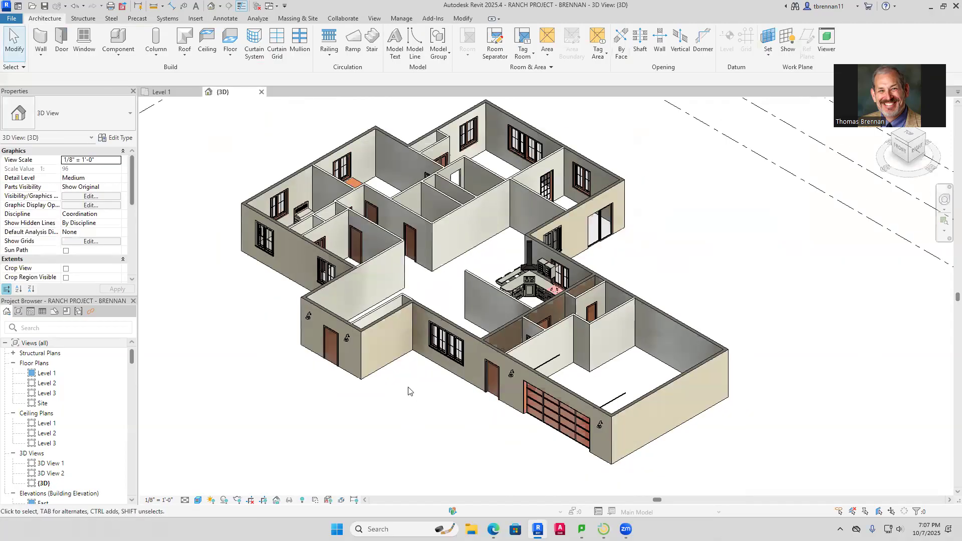
scroll(698, 289, up, 2)
scroll(698, 289, down, 4)
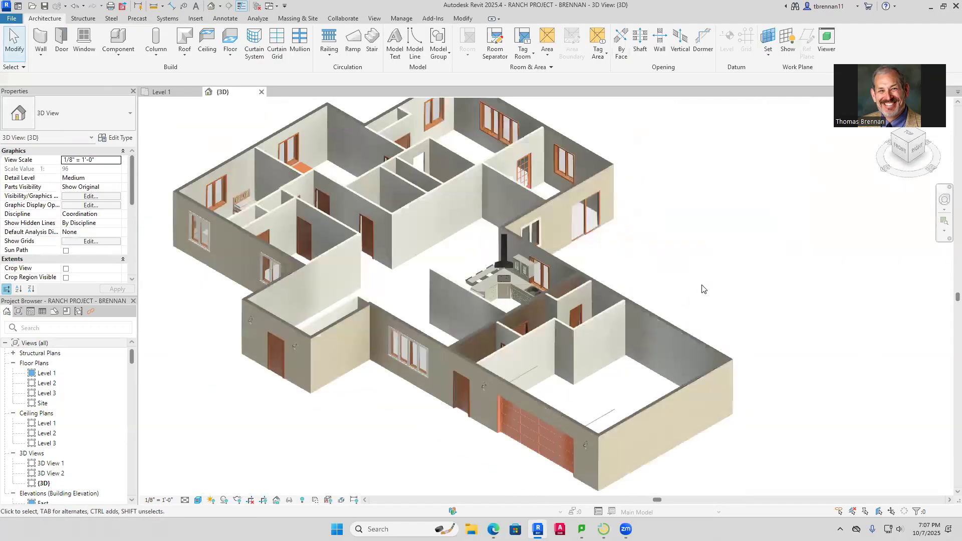
key(ctrl+Tab)
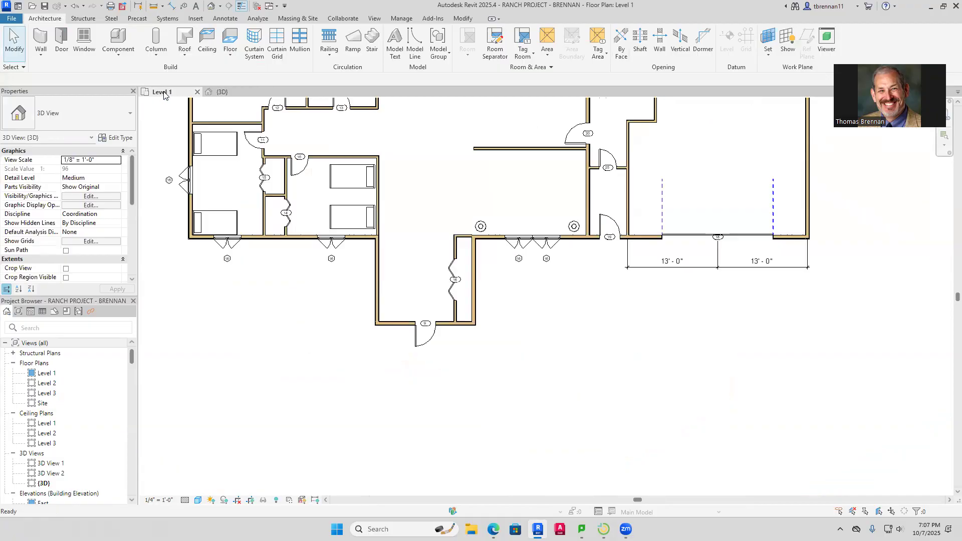
scroll(536, 268, down, 2)
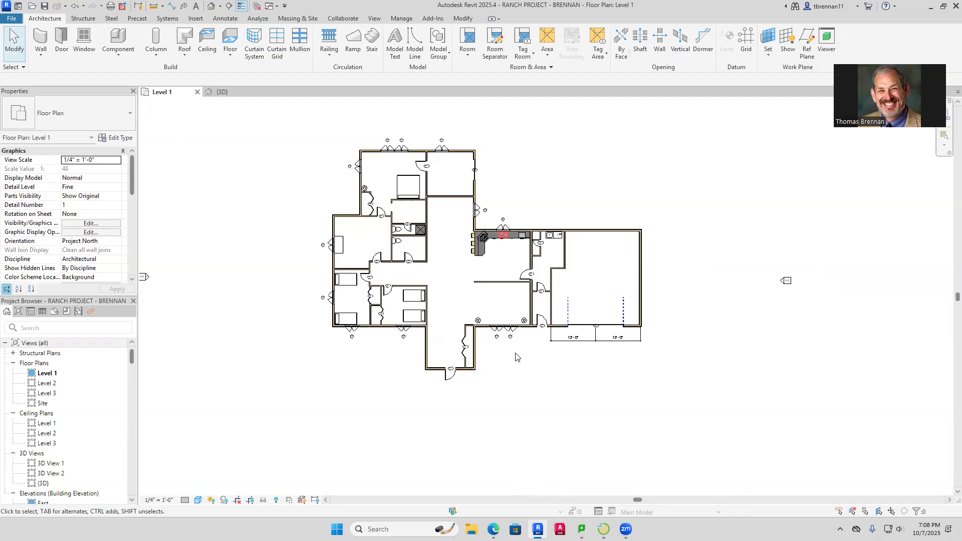
scroll(515, 357, up, 1)
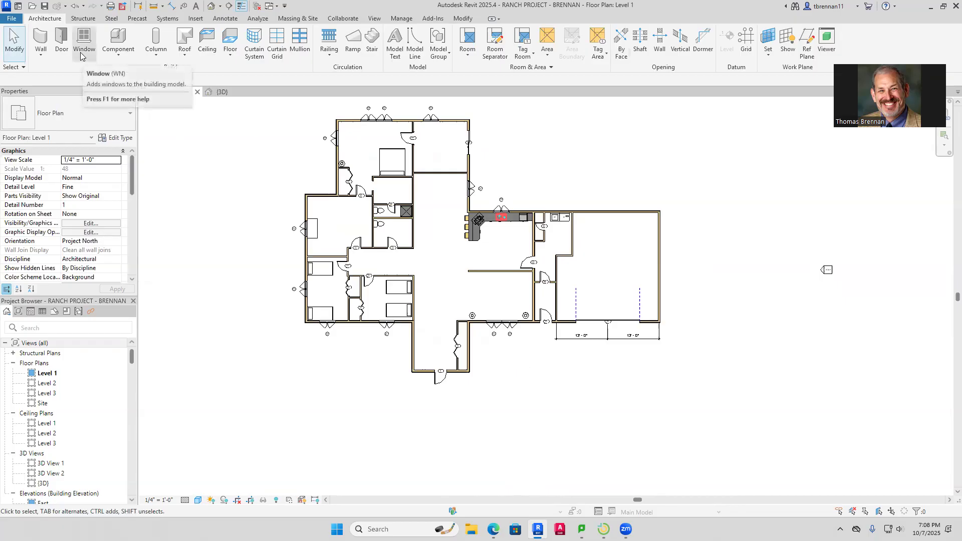
Place an automatic ceiling in the top-left room, then open the Level 1 reflected ceiling plan
click(207, 43)
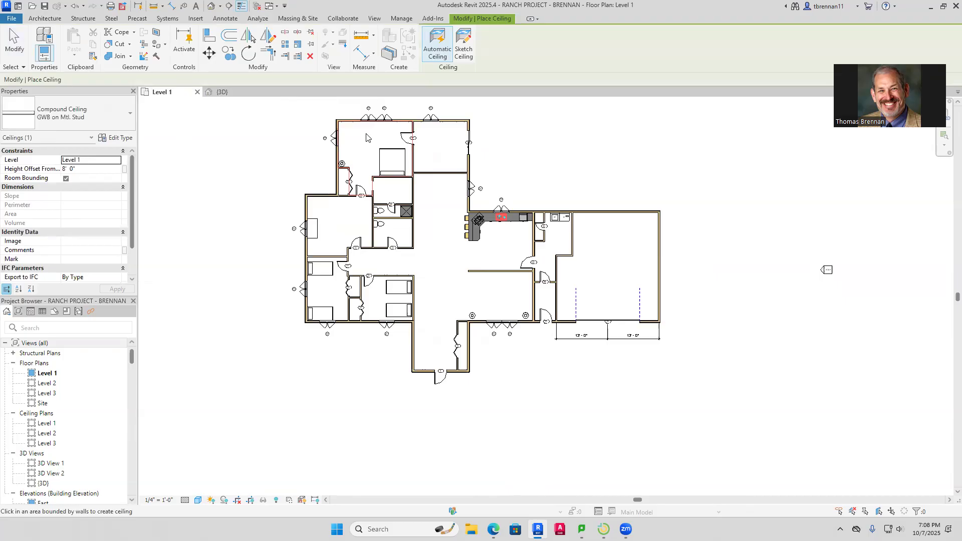
click(365, 137)
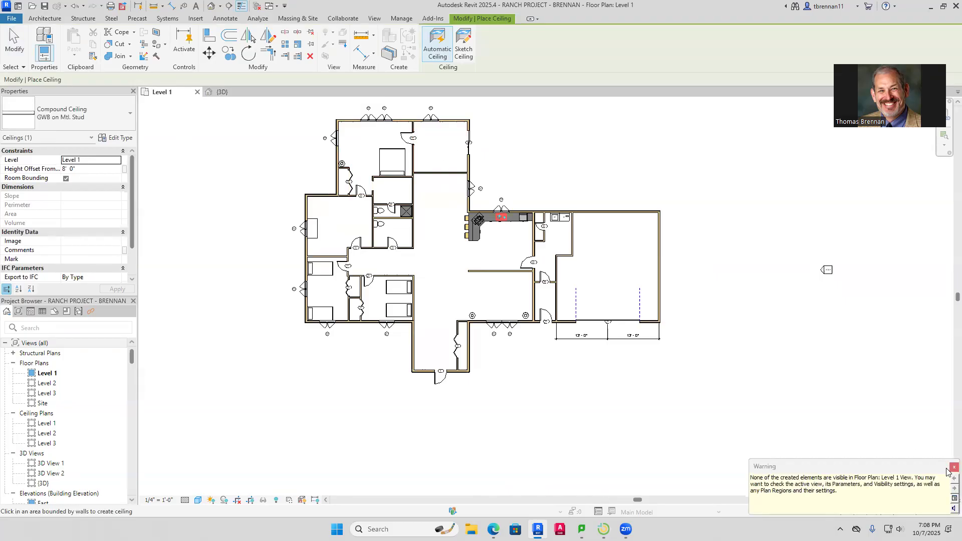
key(Escape)
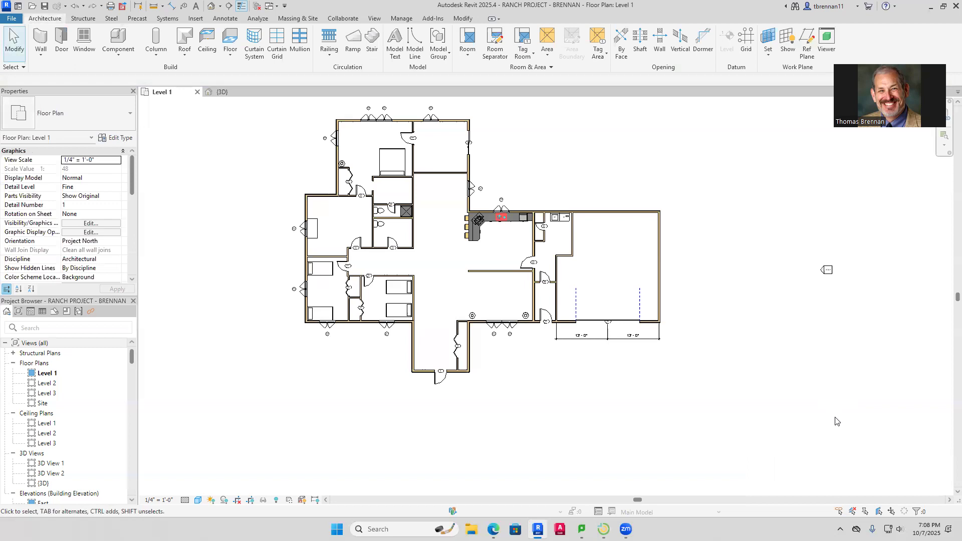
double_click(47, 423)
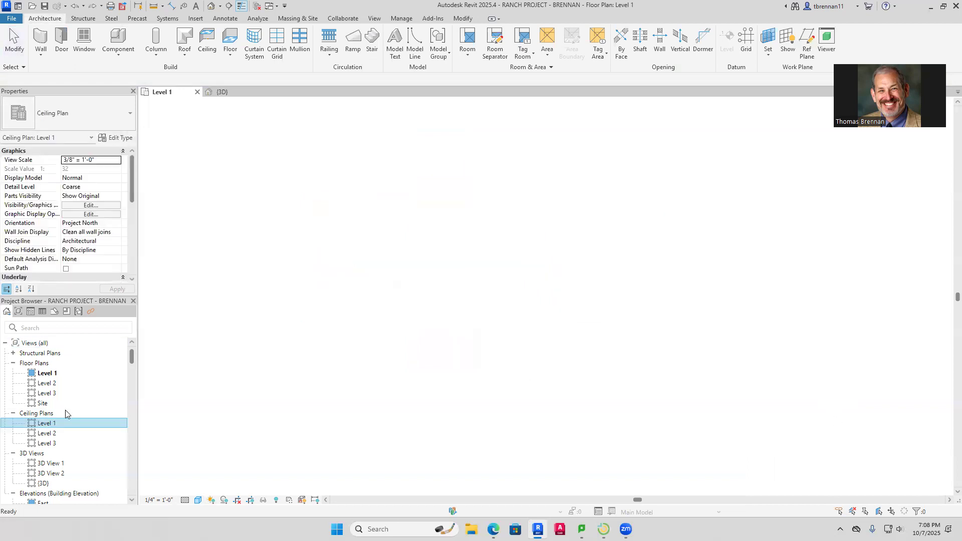
Place an automatic ceiling in the central hallway, dismissing the identical-instances warning
click(207, 41)
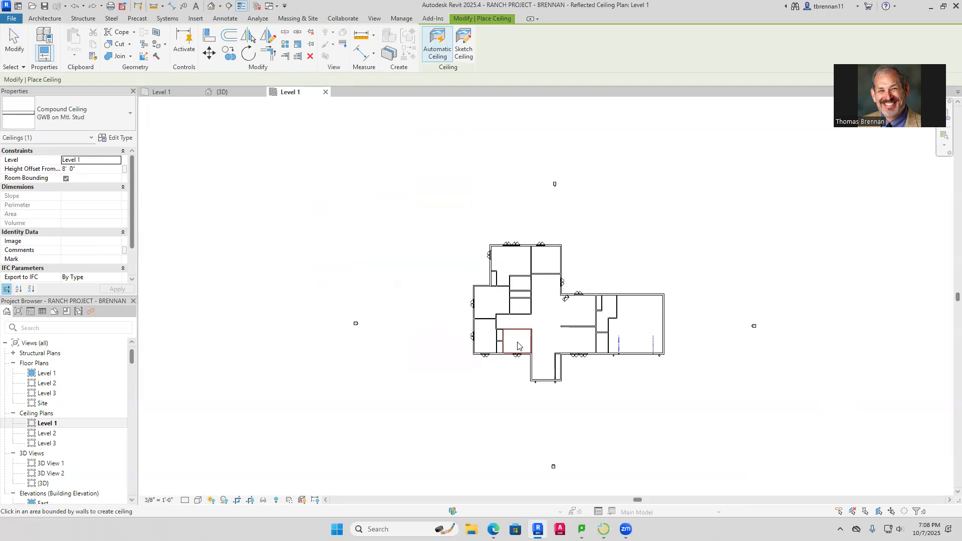
click(571, 325)
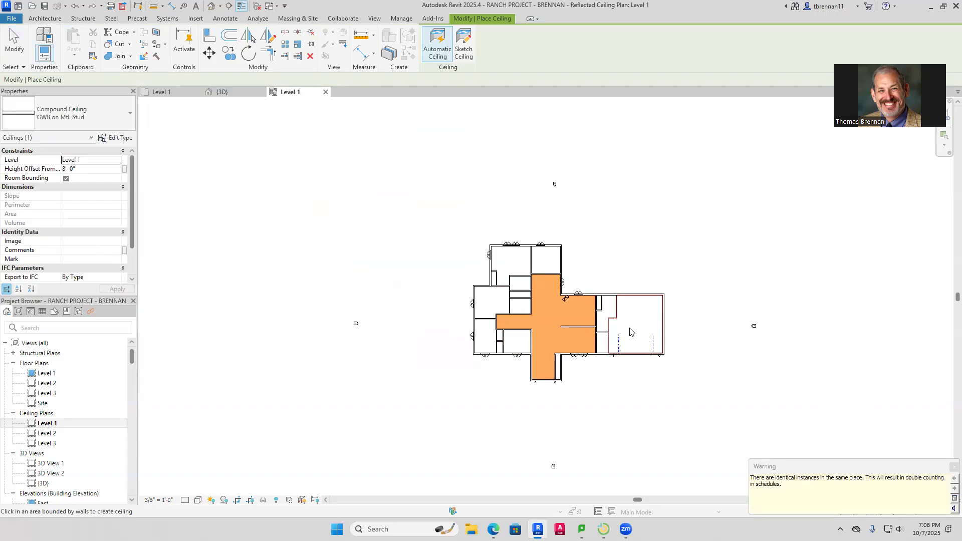
scroll(632, 332, up, 2)
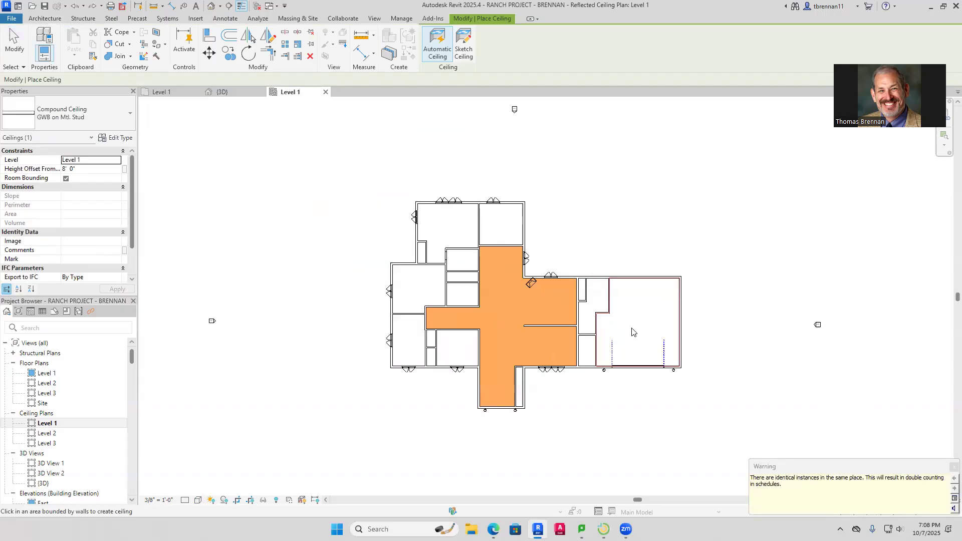
scroll(632, 331, down, 2)
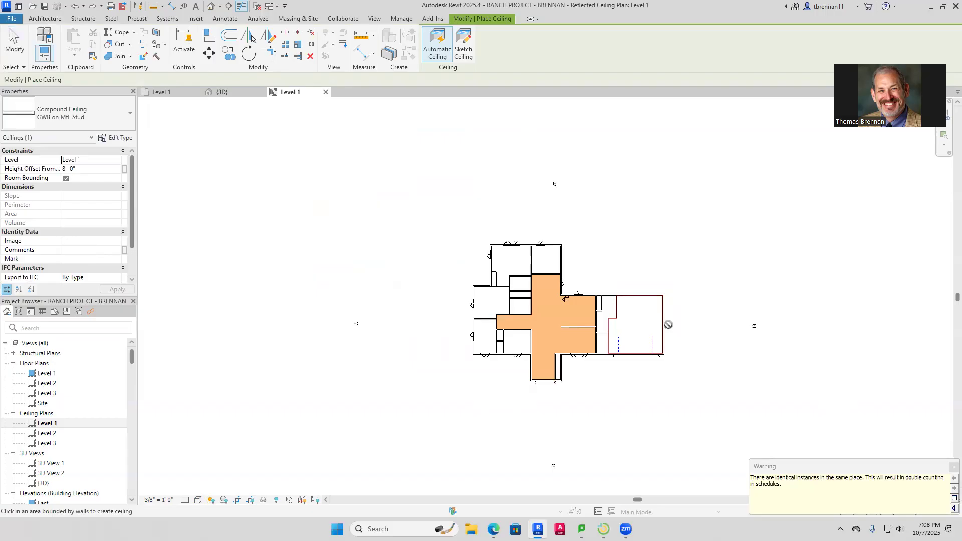
click(954, 467)
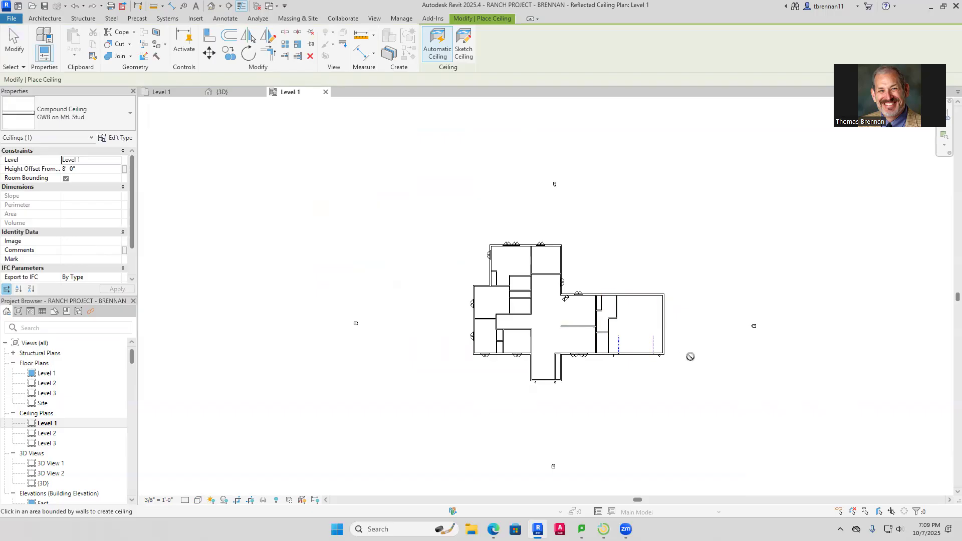
key(Escape)
scroll(596, 268, up, 3)
middle_drag(584, 255, 524, 179)
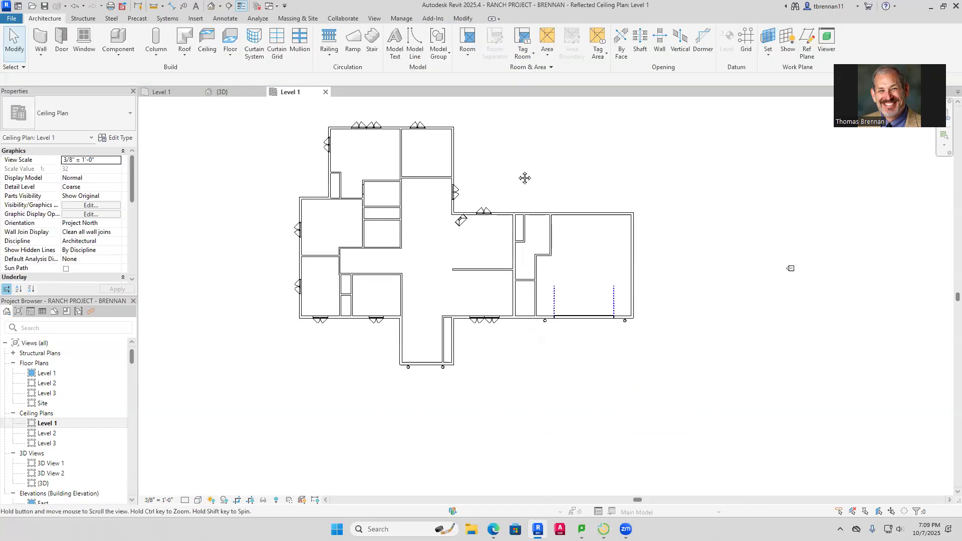
click(161, 92)
Place a perspective camera in the living area aimed toward the kitchen
click(220, 7)
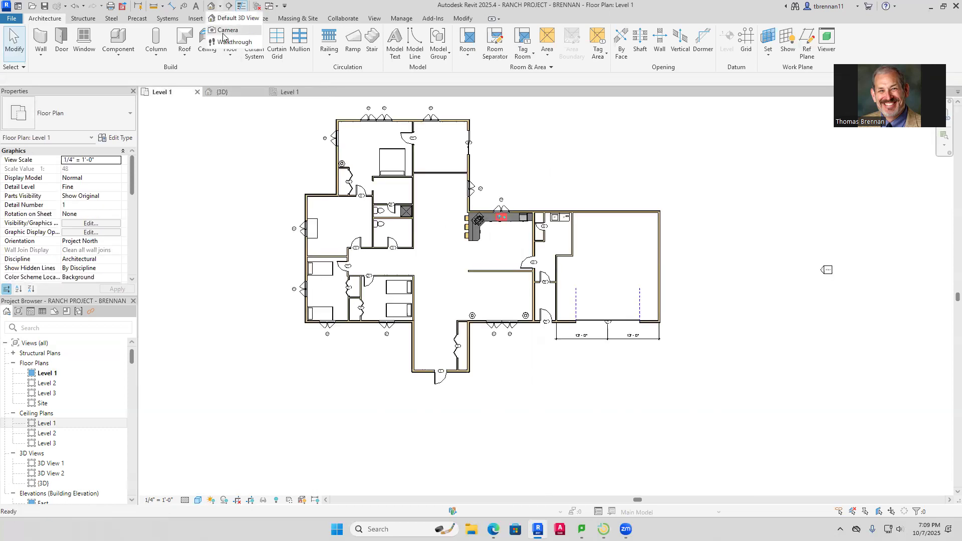
click(228, 30)
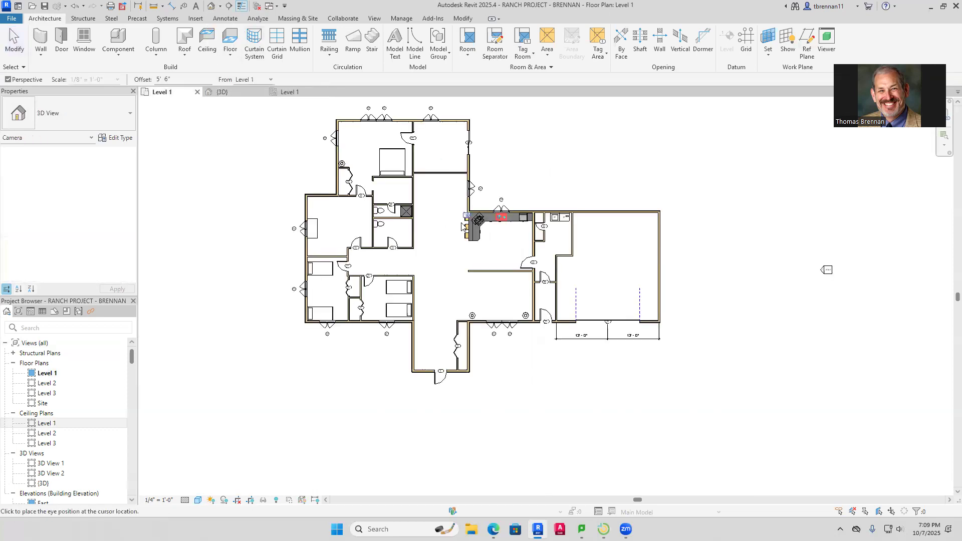
click(402, 267)
click(536, 229)
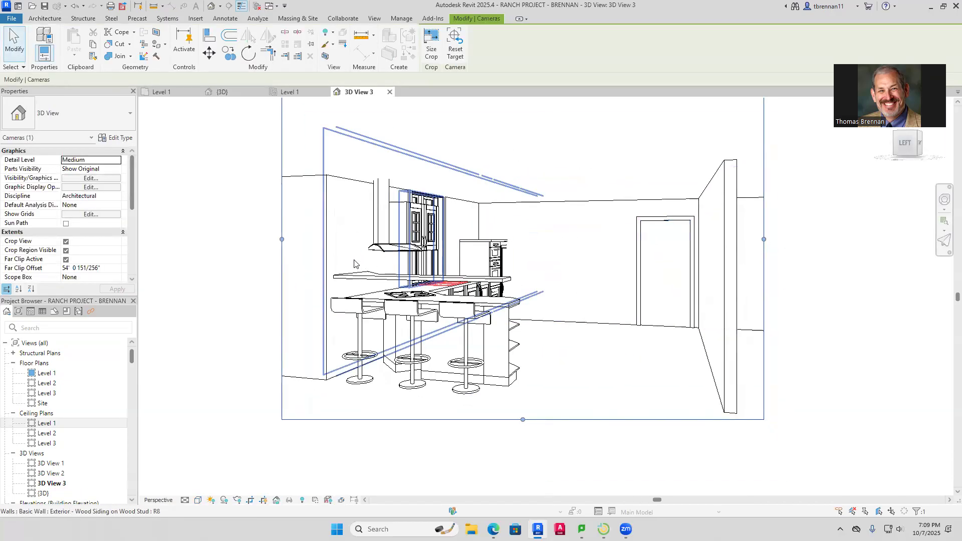
Stretch the camera view's crop frame left, right and downward to show the whole kitchen
drag(282, 241, 254, 240)
scroll(723, 324, down, 2)
drag(668, 350, 786, 344)
drag(575, 249, 574, 114)
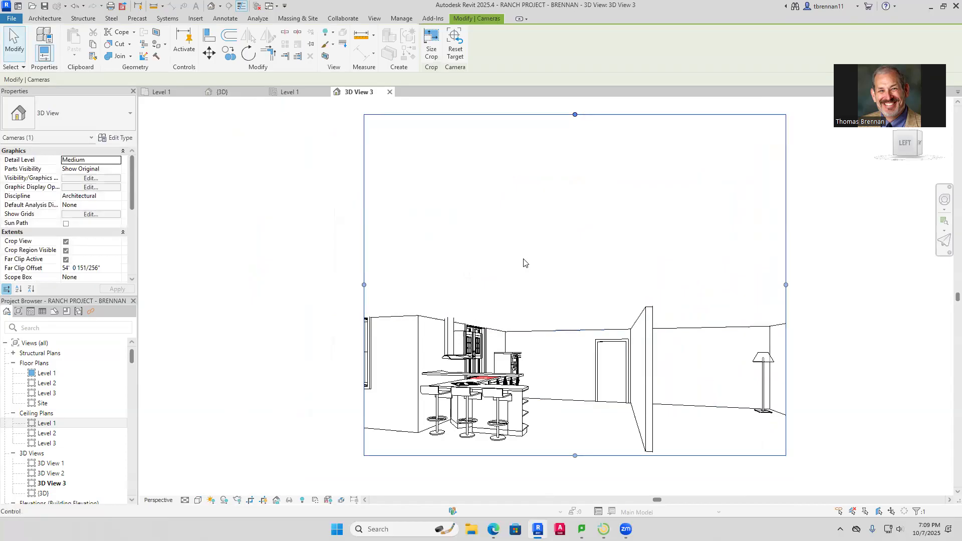
drag(575, 115, 574, 268)
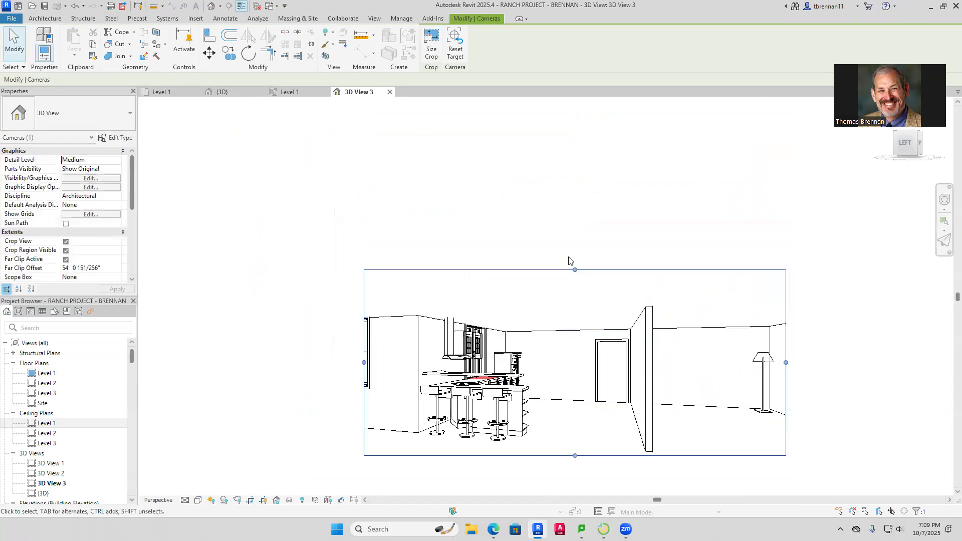
middle_drag(571, 260, 519, 202)
drag(308, 306, 255, 311)
drag(493, 399, 493, 427)
Set the kitchen perspective's visual style to Realistic, then return to the Level 1 floor plan
click(198, 500)
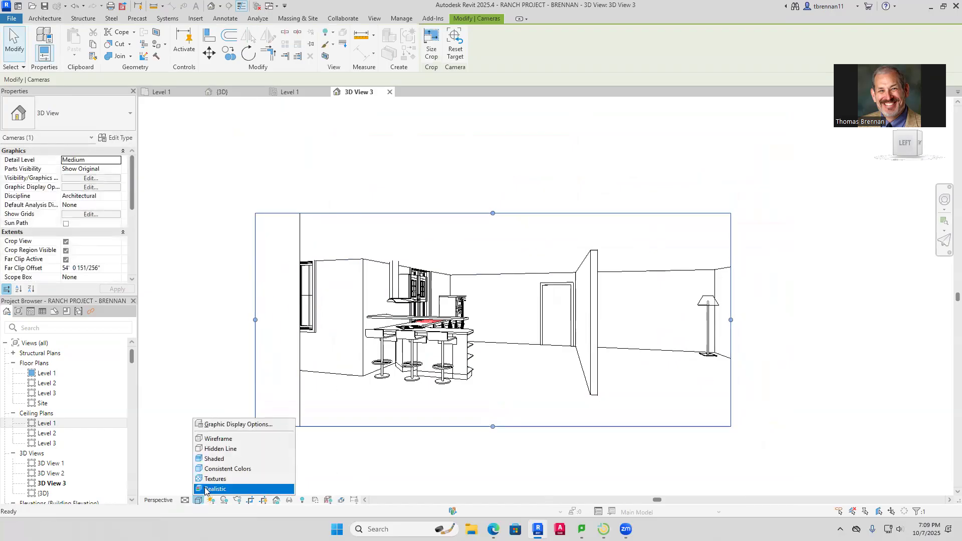
click(215, 489)
click(211, 392)
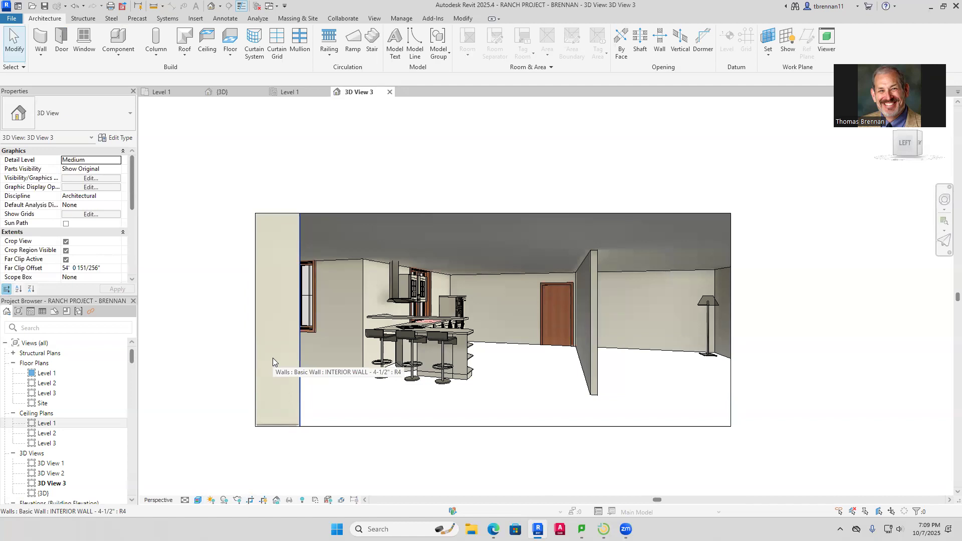
key(alt+Tab)
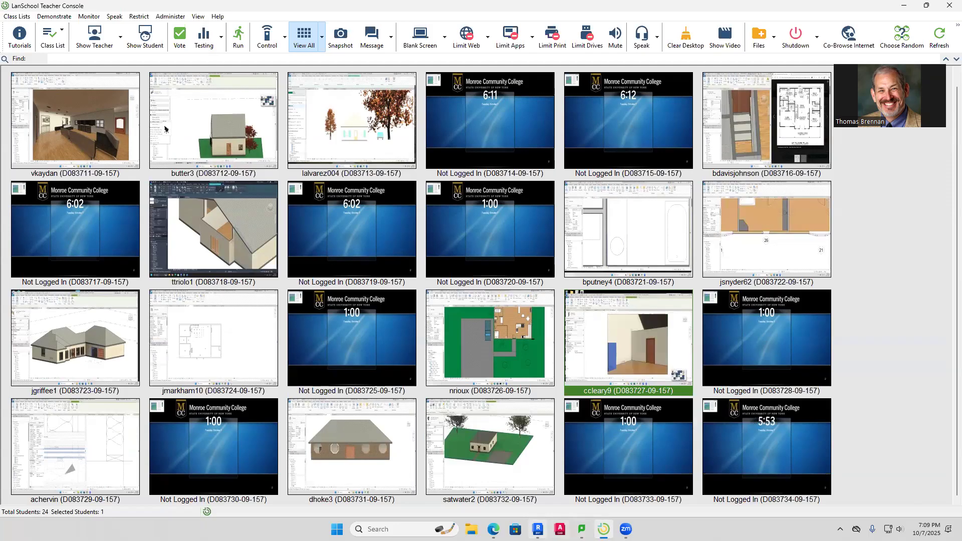
key(alt+Tab)
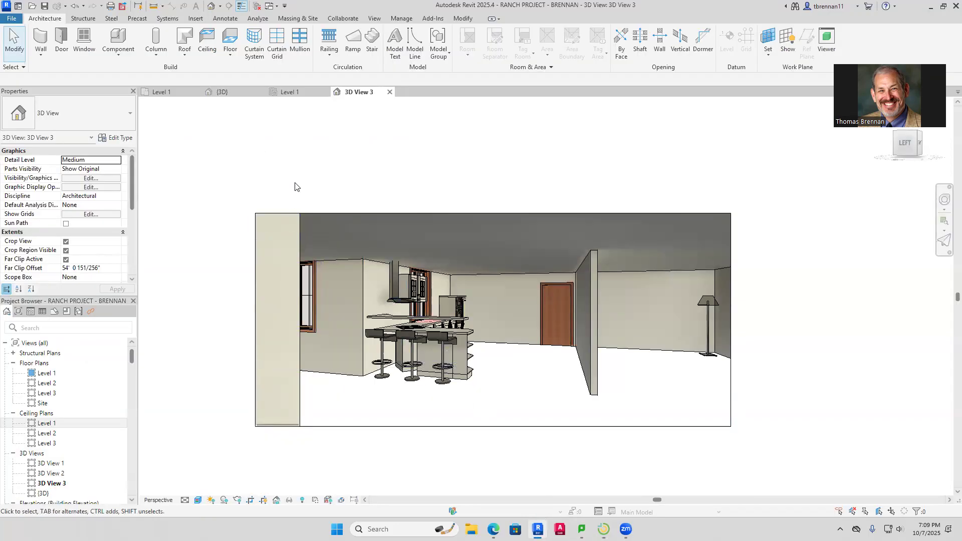
click(161, 91)
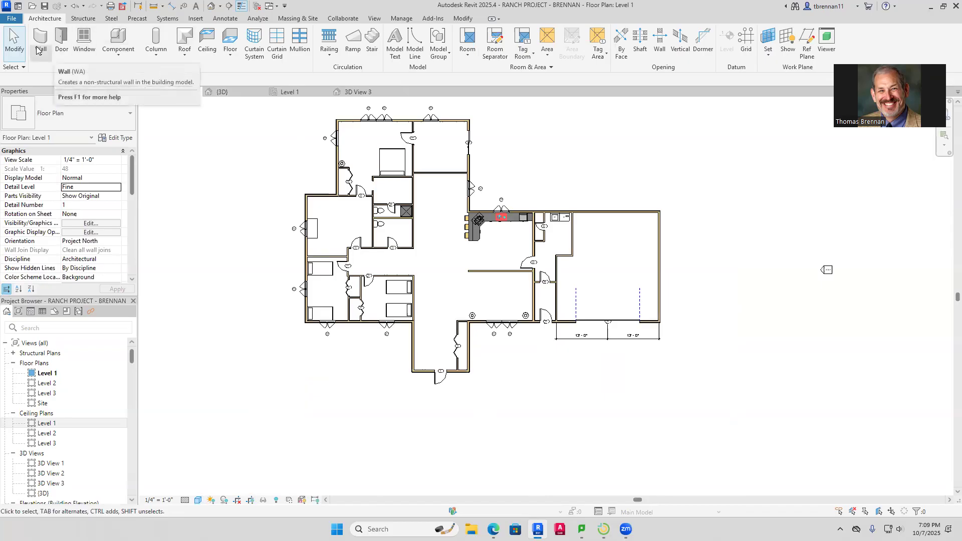
Start a new floor and pick the top, left, right and lower exterior walls as boundary
click(231, 40)
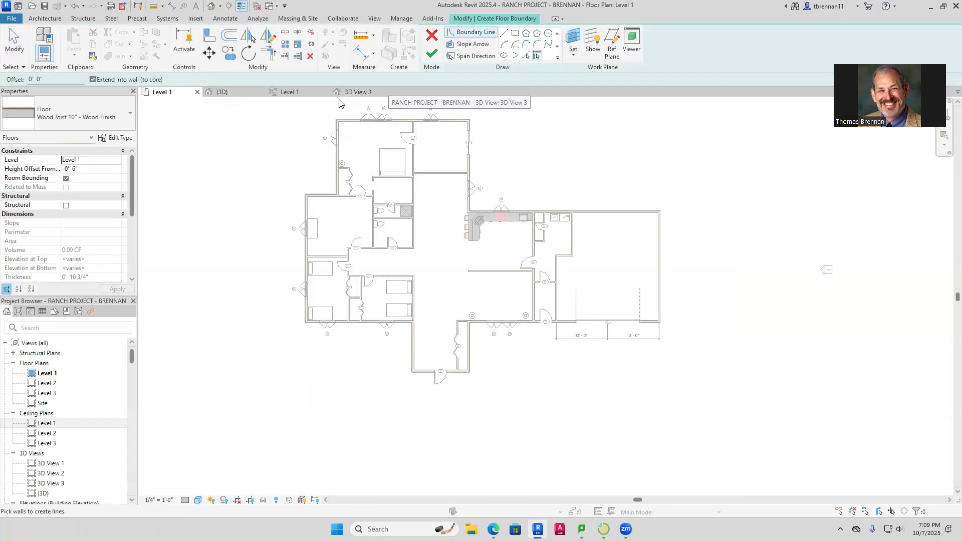
scroll(349, 109, up, 3)
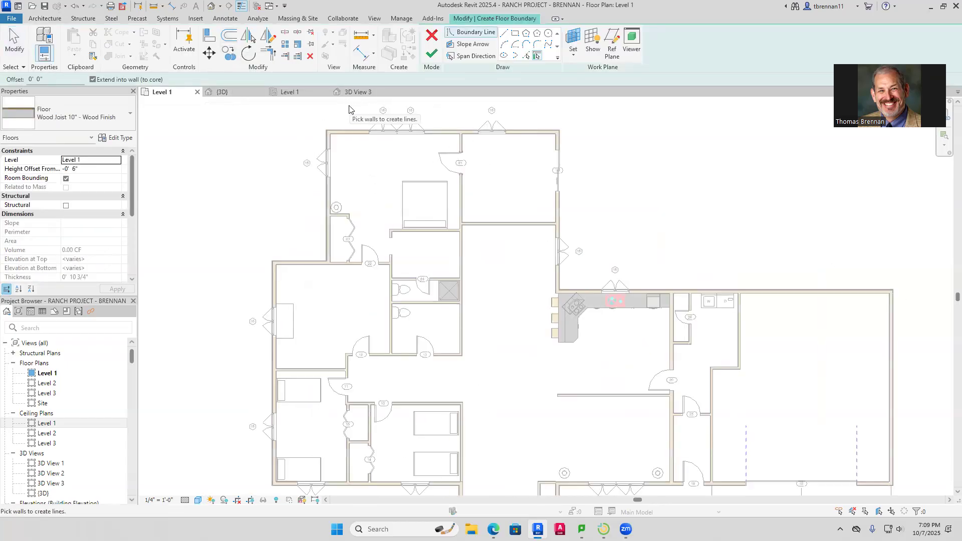
scroll(350, 109, up, 2)
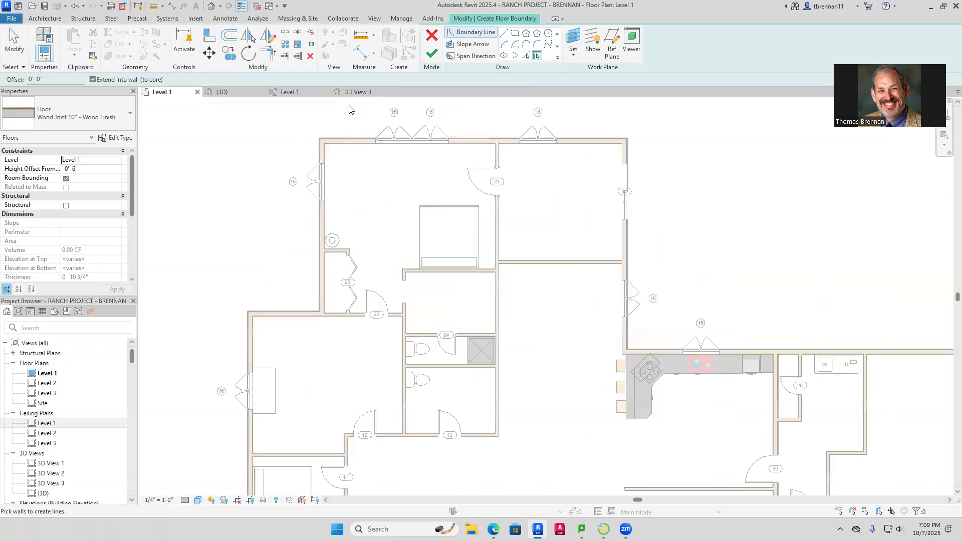
click(344, 142)
click(319, 180)
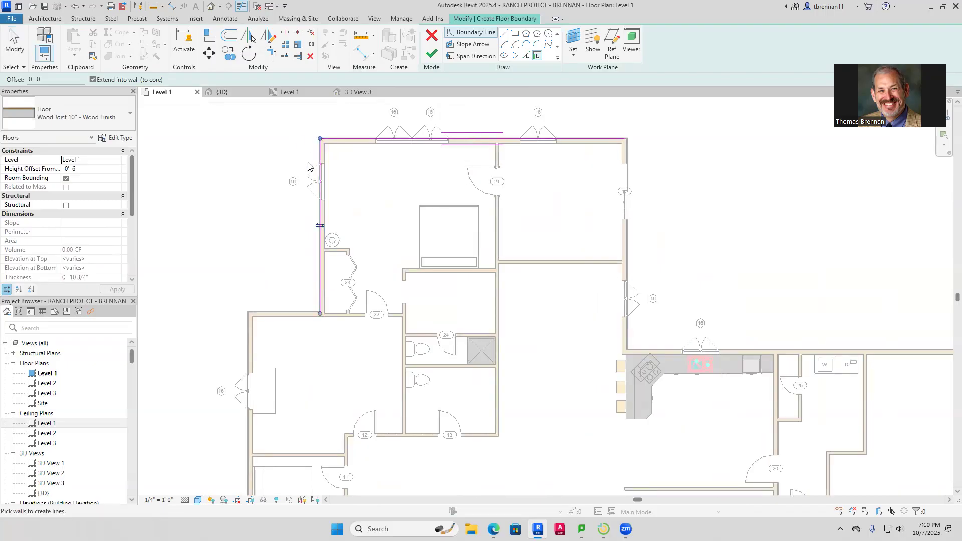
click(247, 330)
click(296, 308)
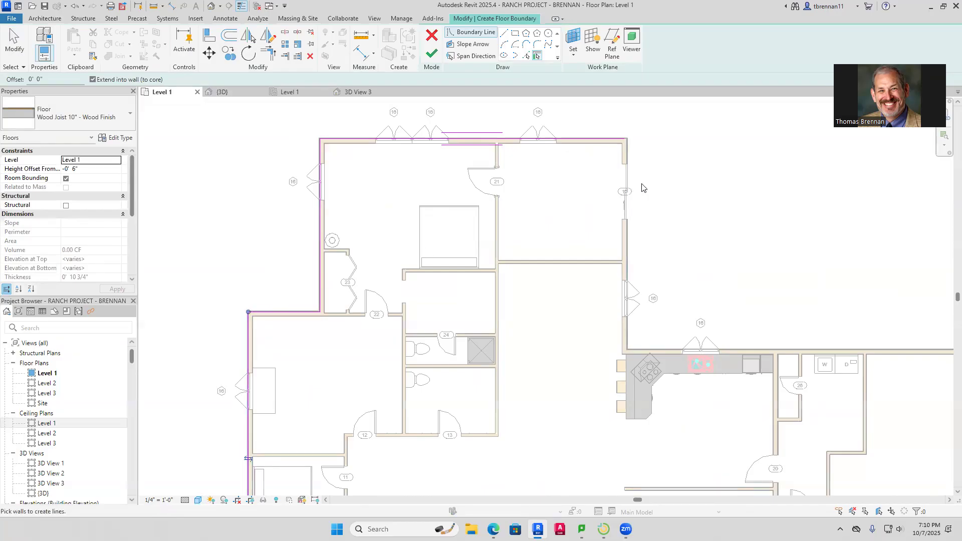
click(627, 242)
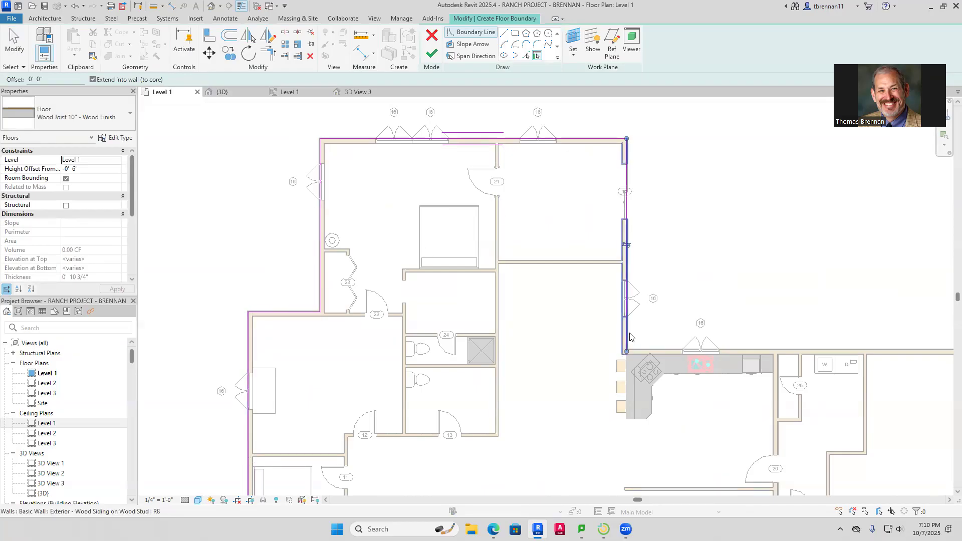
click(646, 350)
scroll(725, 293, down, 2)
middle_drag(750, 306, 637, 166)
click(874, 275)
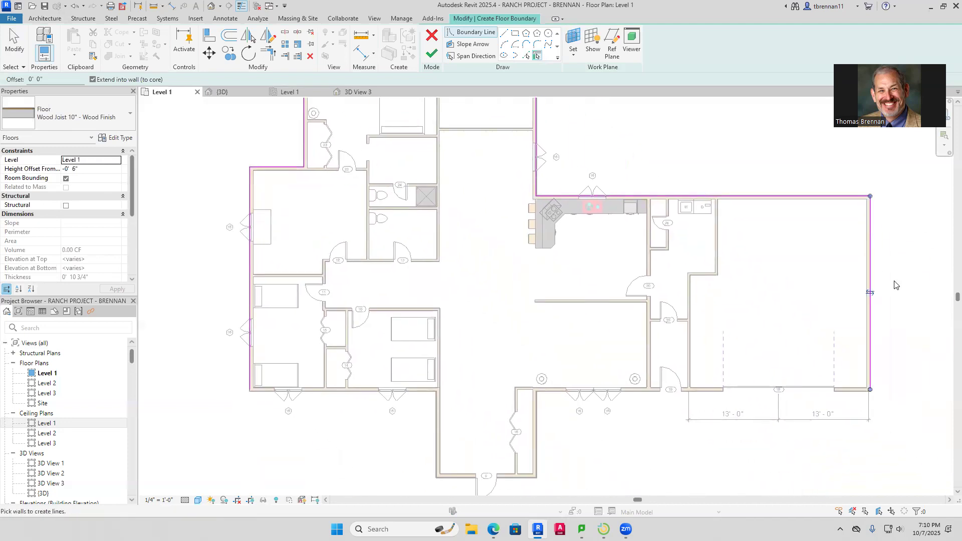
click(851, 395)
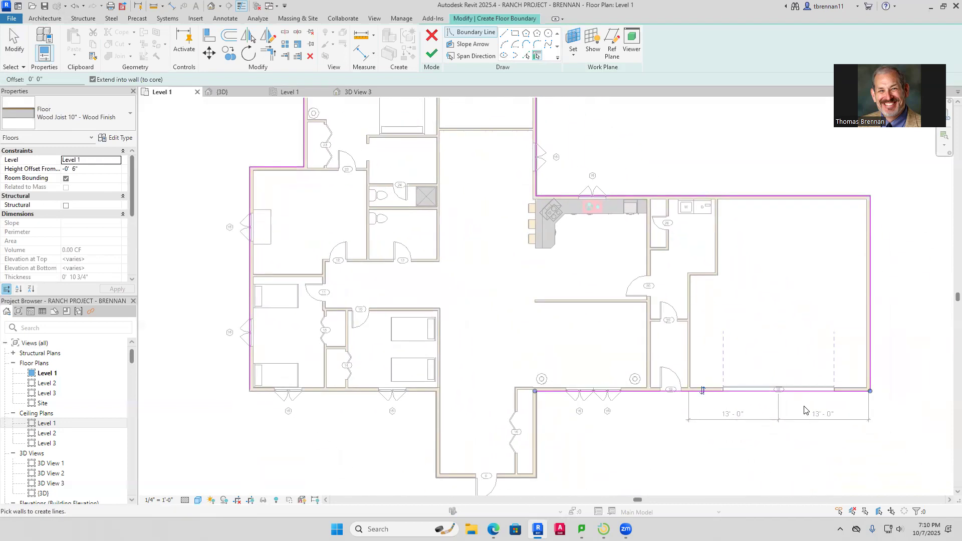
Undo the garage boundary lines and pick the walls behind the kitchen and around door 25
key(ctrl+z)
key(ctrl+z)
key(ctrl+z)
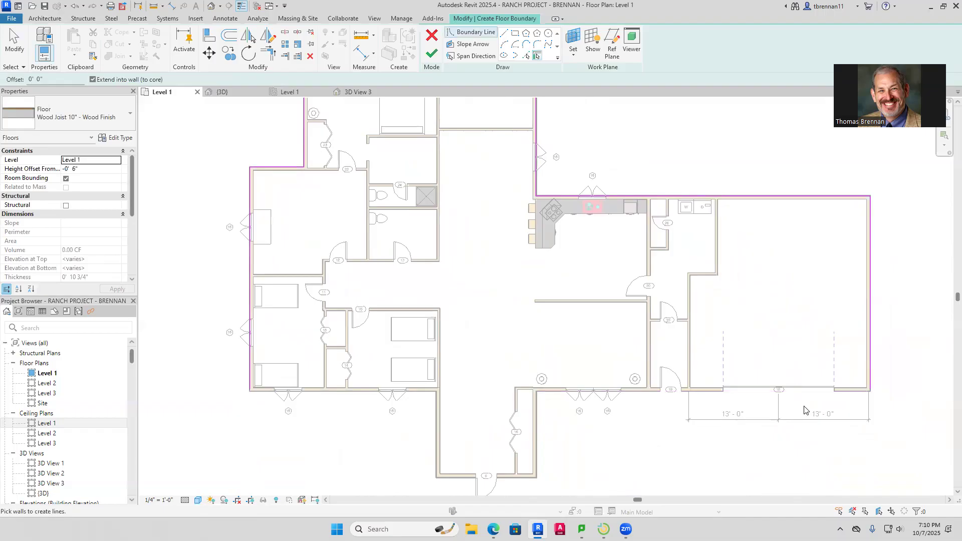
scroll(772, 267, down, 3)
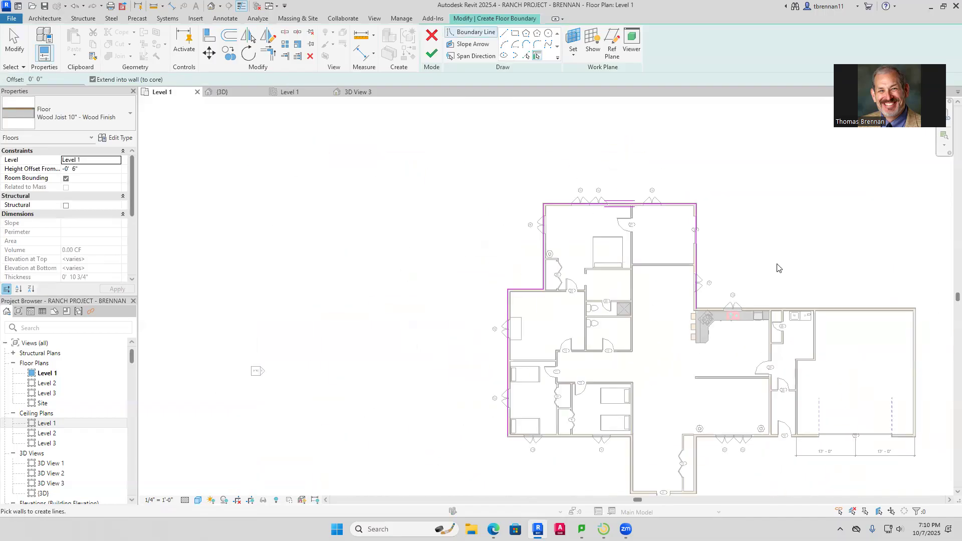
middle_drag(778, 268, 724, 257)
scroll(705, 322, up, 3)
scroll(705, 323, up, 2)
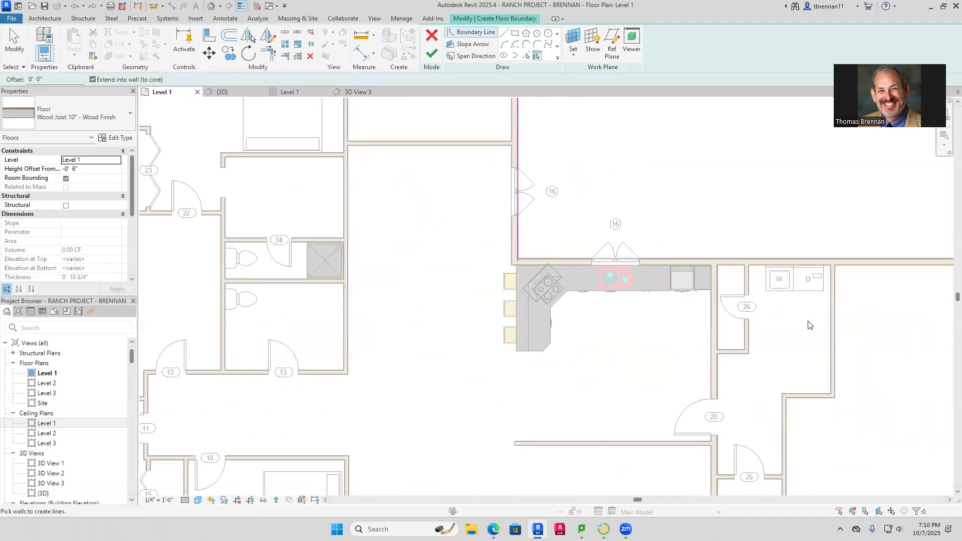
click(698, 258)
click(830, 326)
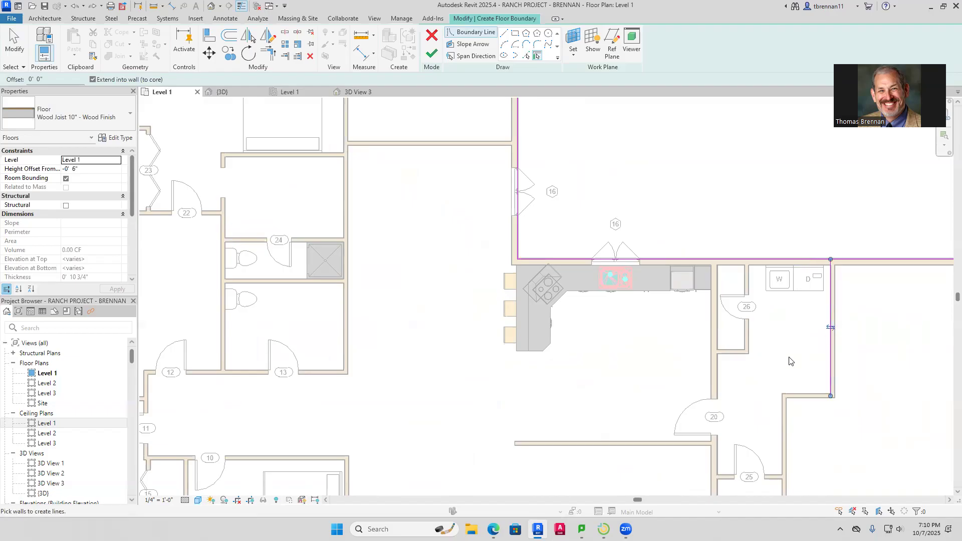
click(802, 393)
click(778, 433)
click(769, 475)
click(718, 461)
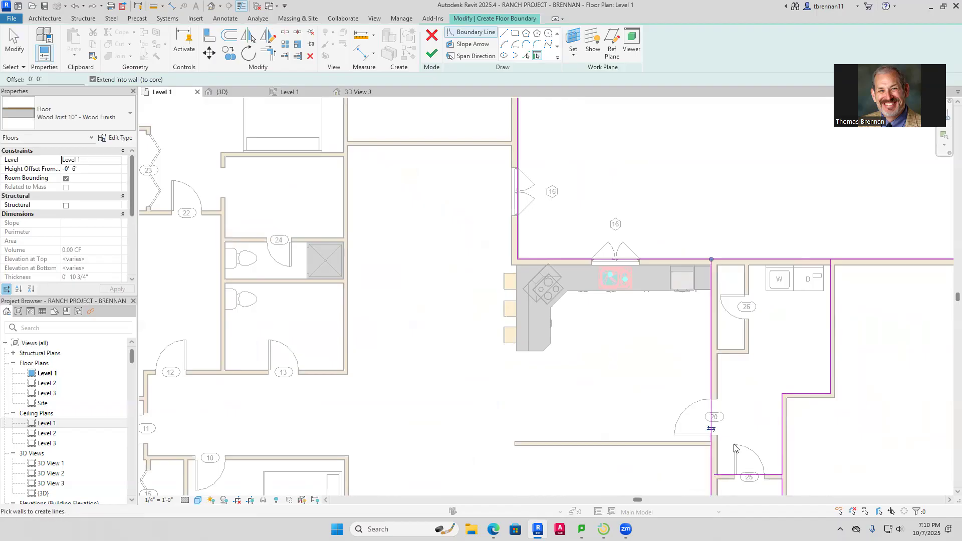
scroll(645, 440, down, 3)
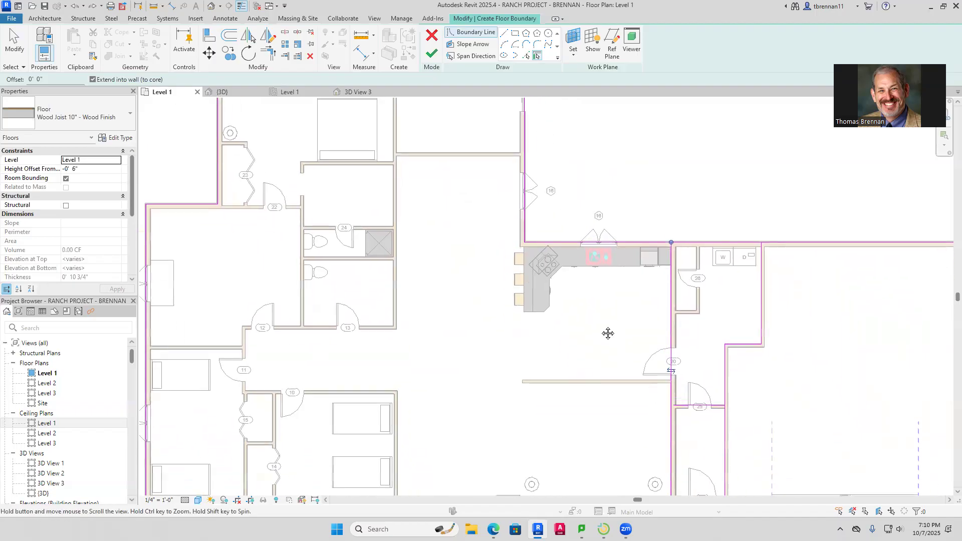
Add the bottom exterior wall, the entry bump-out walls and the bottom-left wall to the boundary
click(532, 442)
middle_drag(496, 372, 496, 241)
click(504, 319)
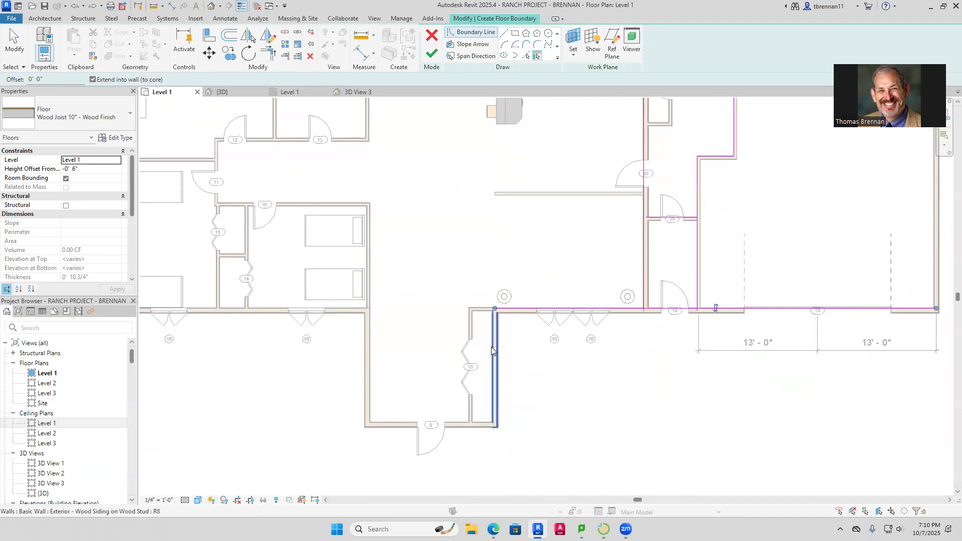
click(493, 370)
click(396, 424)
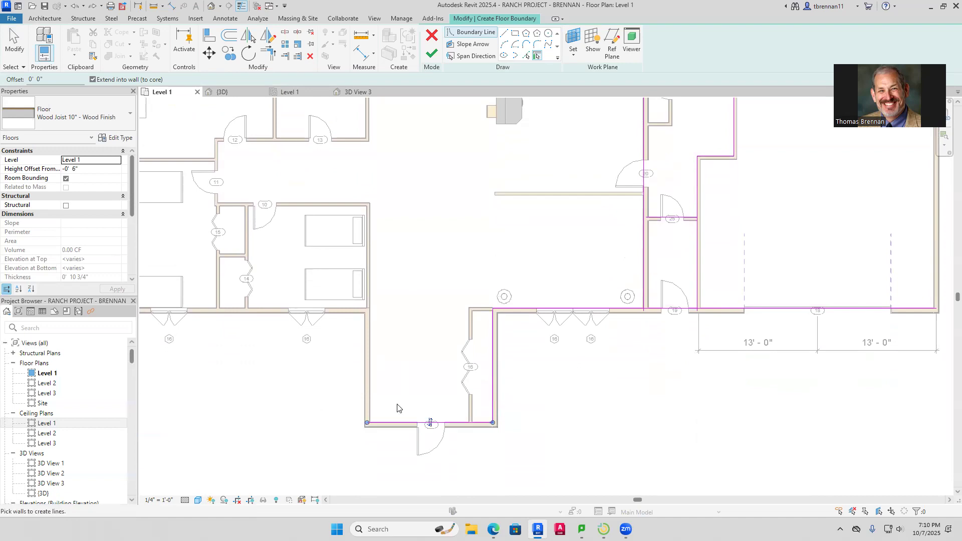
click(371, 388)
click(266, 311)
scroll(300, 334, down, 3)
middle_drag(419, 360, 583, 361)
scroll(458, 305, up, 1)
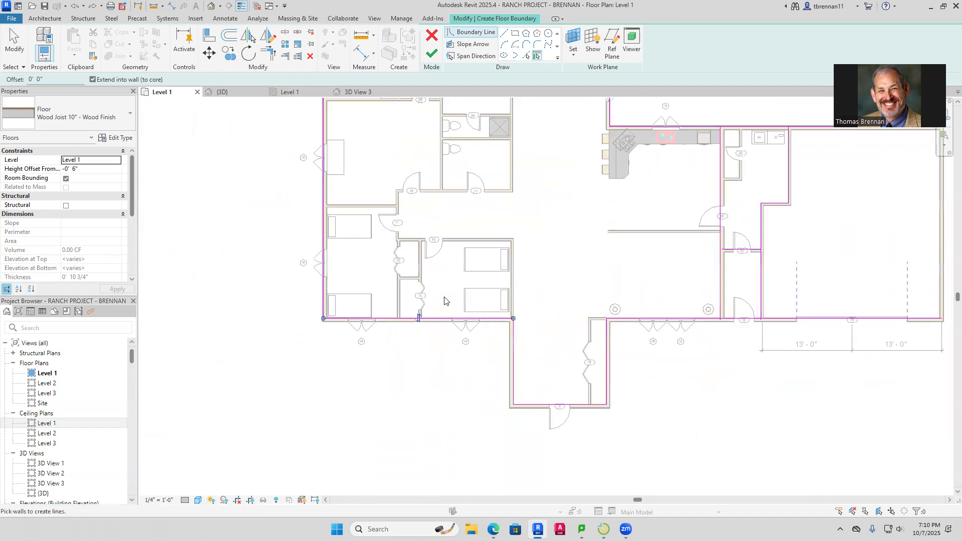
middle_drag(493, 257, 383, 347)
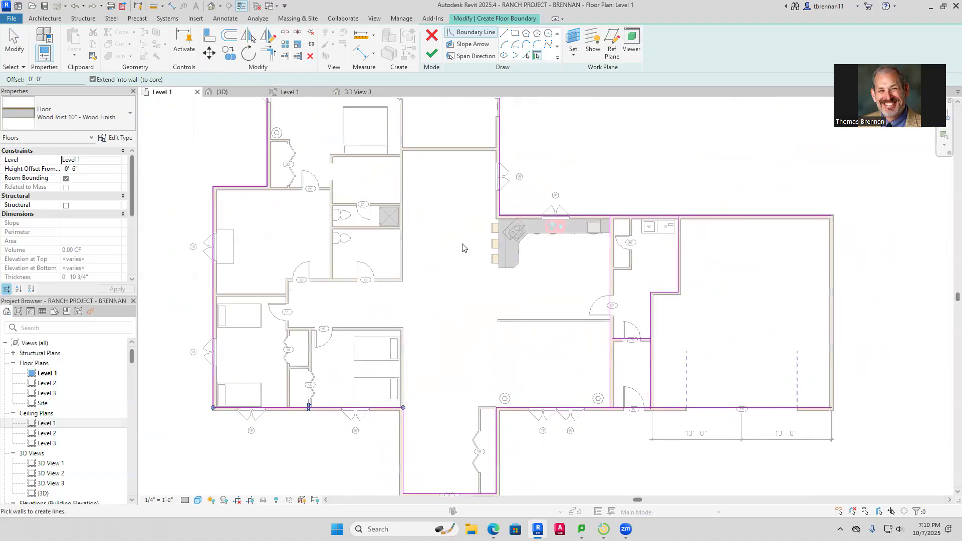
Join the boundary sketch lines into closed corners with Trim/Extend to Corner
click(269, 53)
scroll(712, 225, up, 2)
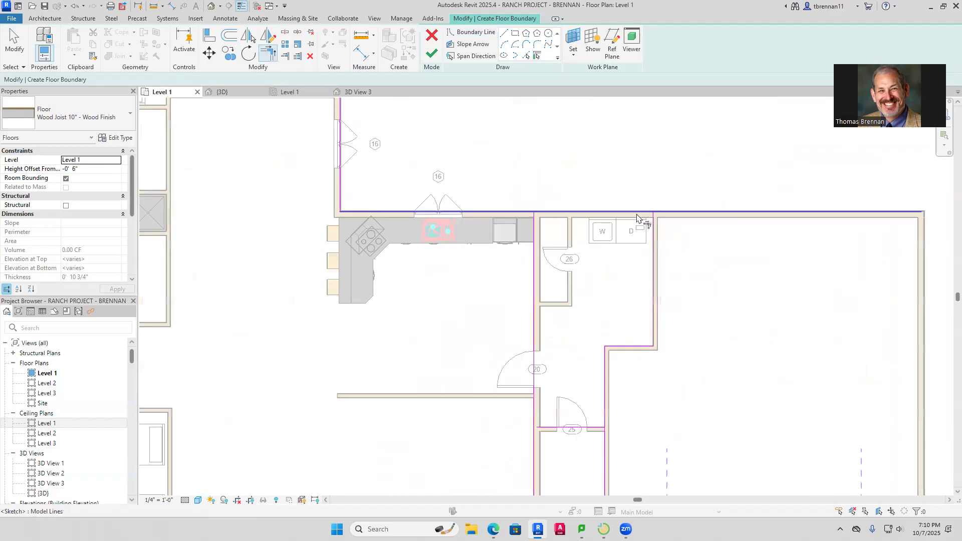
scroll(699, 325, down, 2)
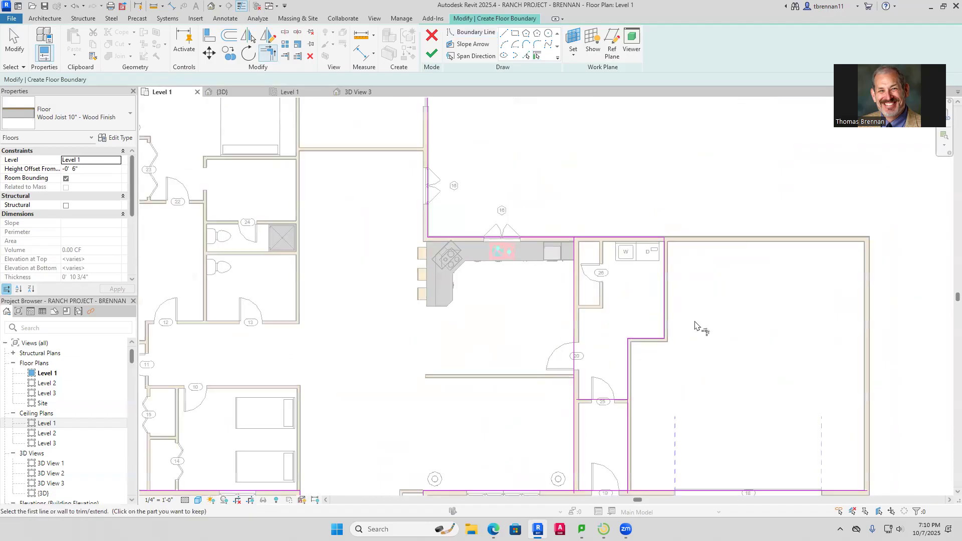
middle_drag(698, 326, 660, 239)
click(595, 290)
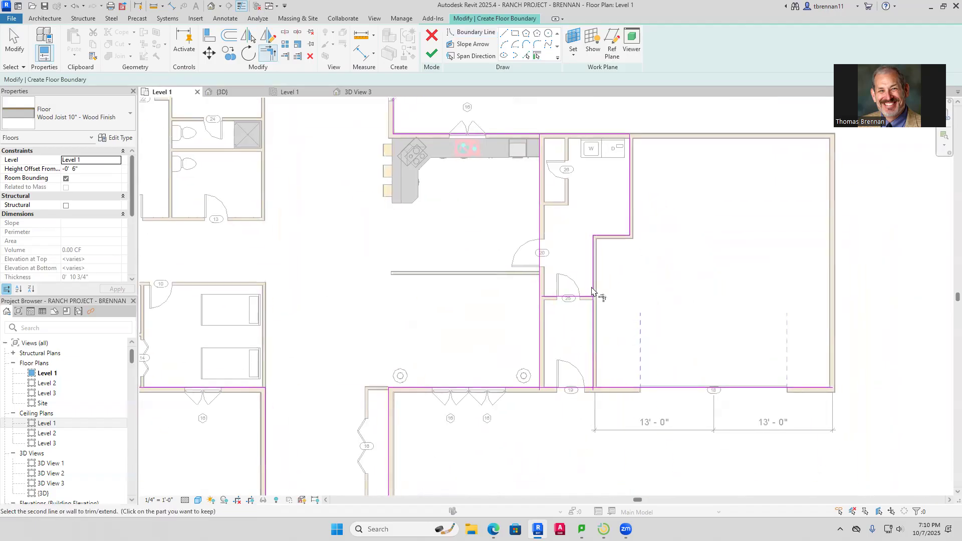
click(588, 297)
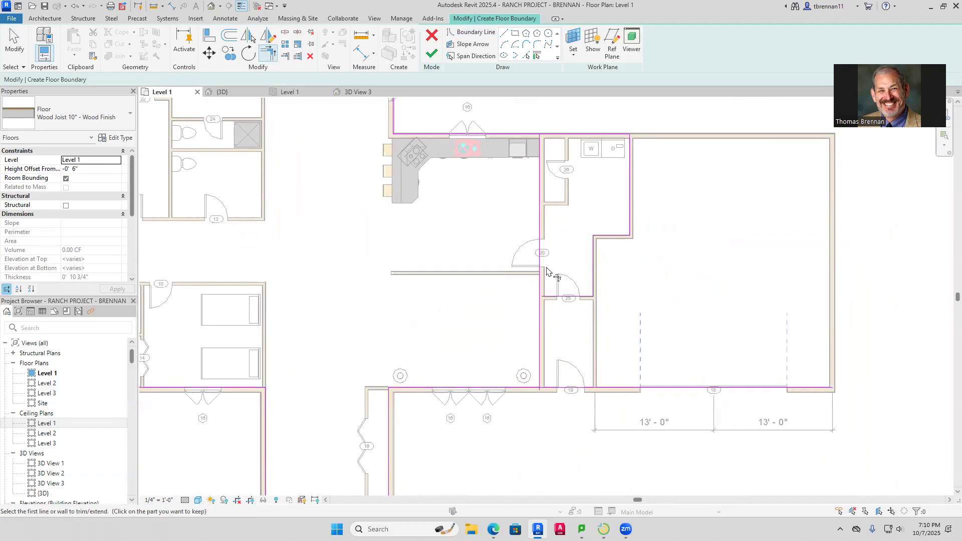
click(541, 313)
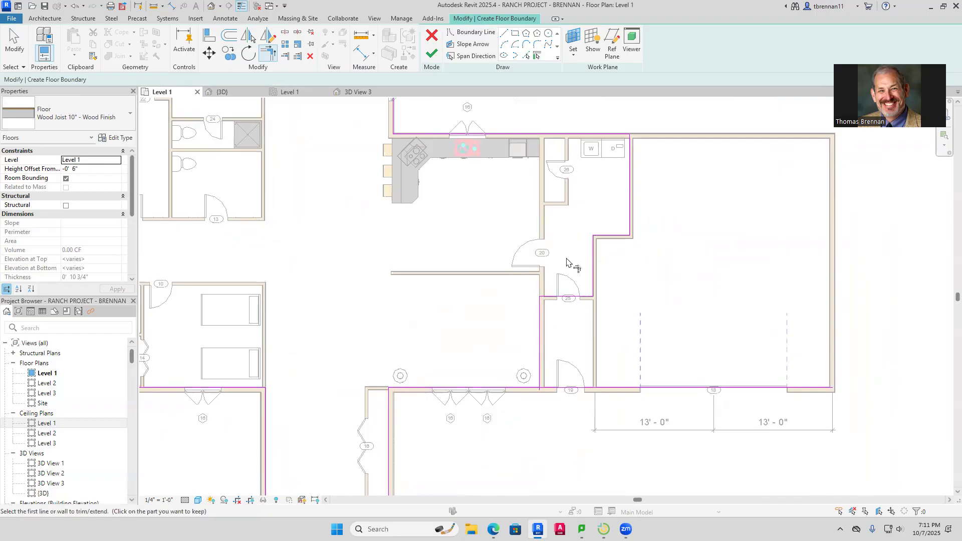
scroll(504, 304, down, 3)
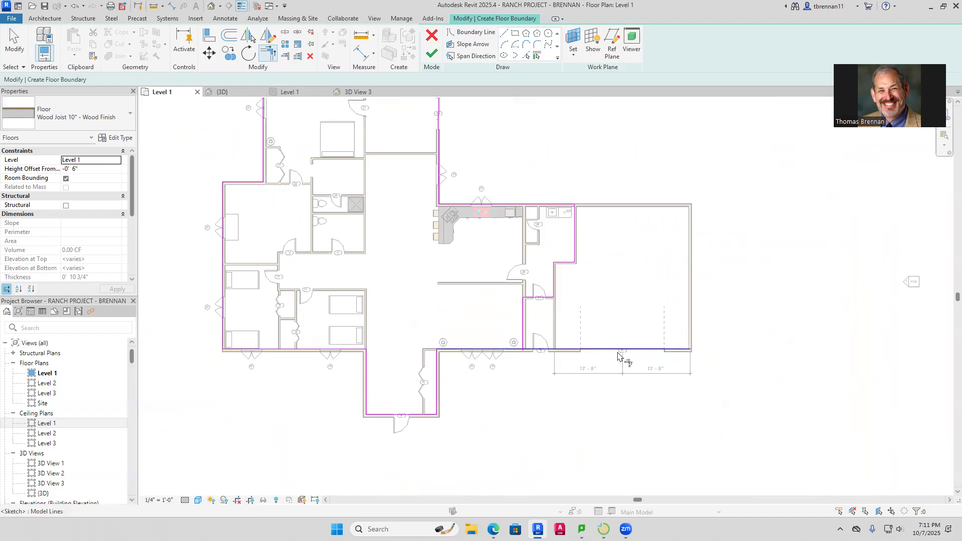
click(524, 339)
click(515, 350)
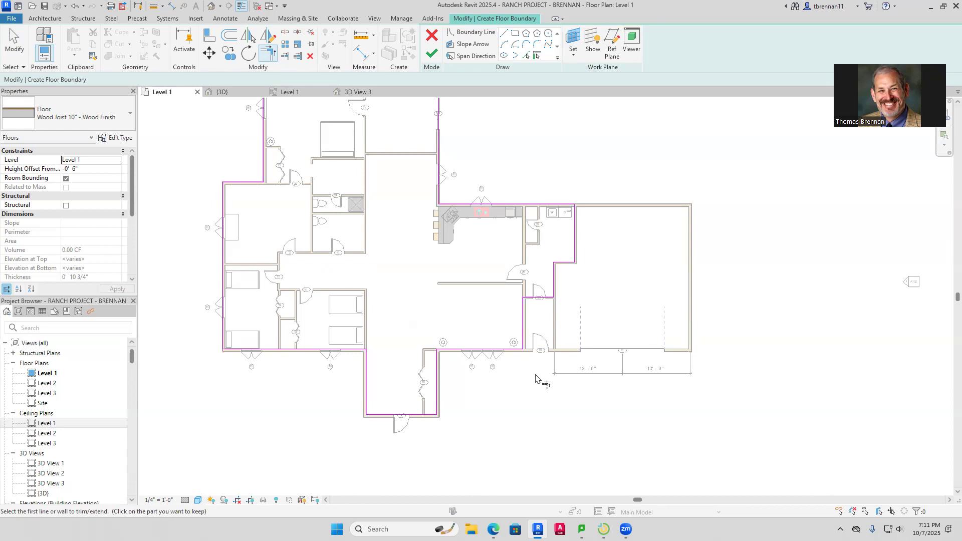
scroll(535, 378, down, 1)
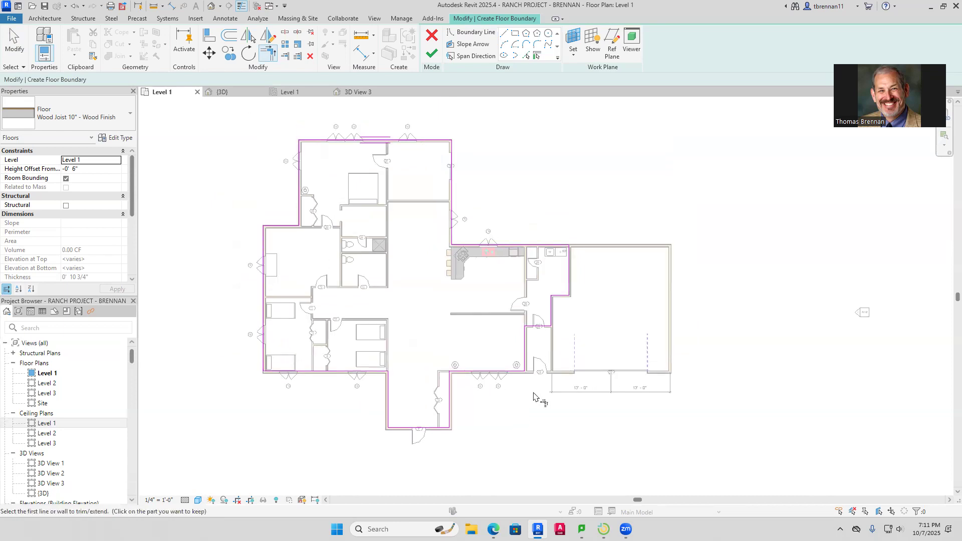
Finish the Wood Joist 10" - Wood Finish floor and check it in the 3D view and ceiling plan
click(432, 55)
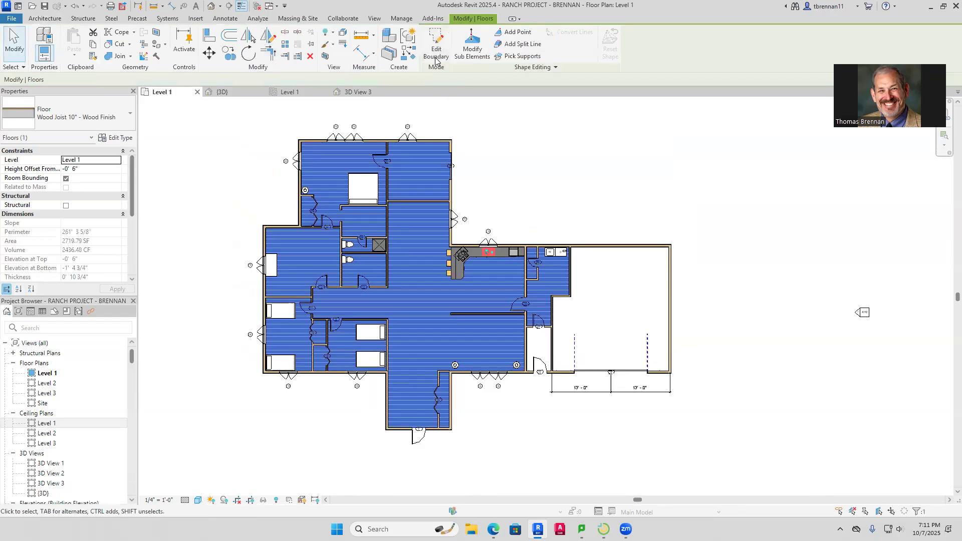
key(Escape)
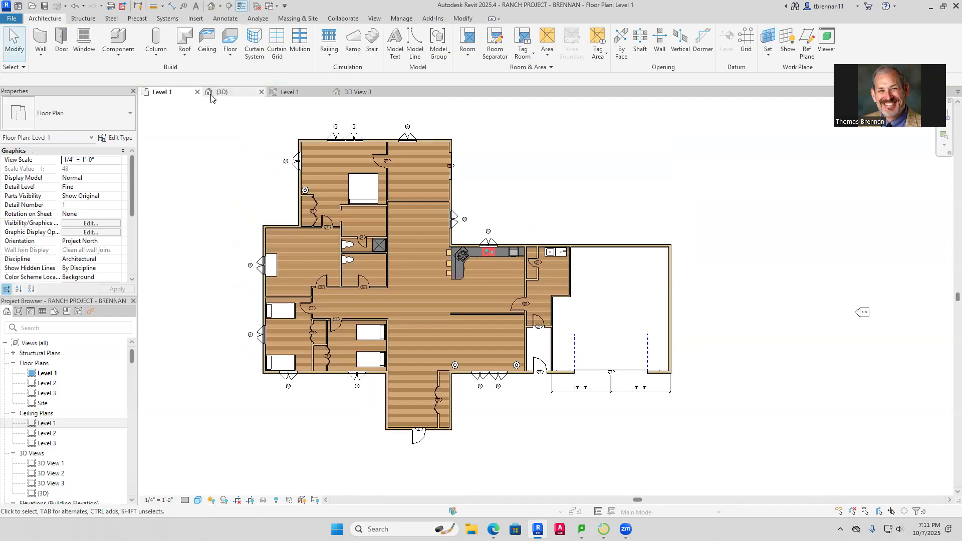
click(224, 93)
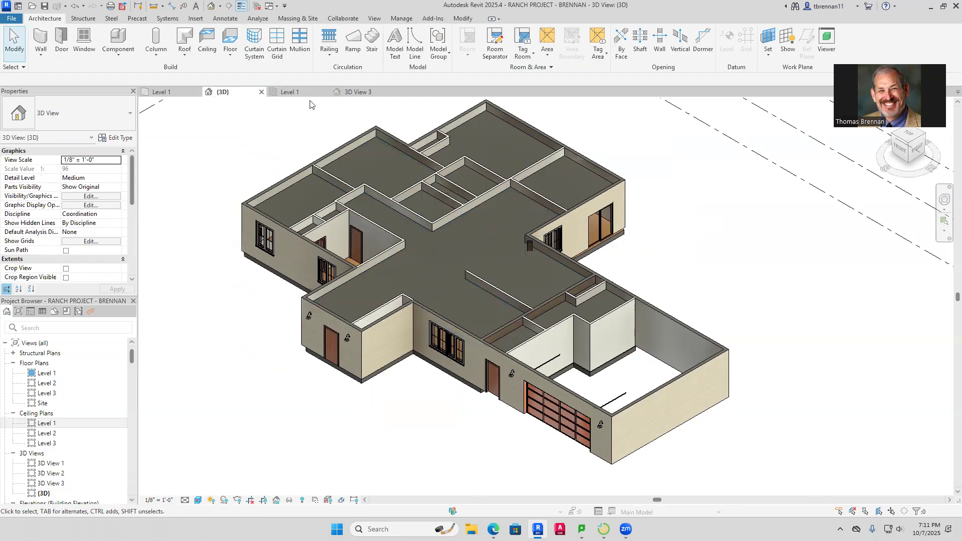
click(283, 92)
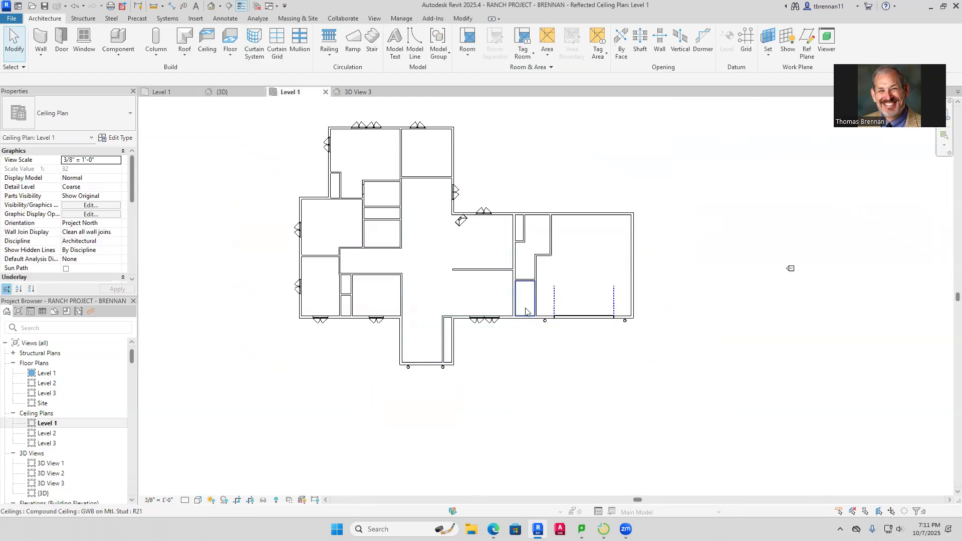
scroll(525, 312, up, 2)
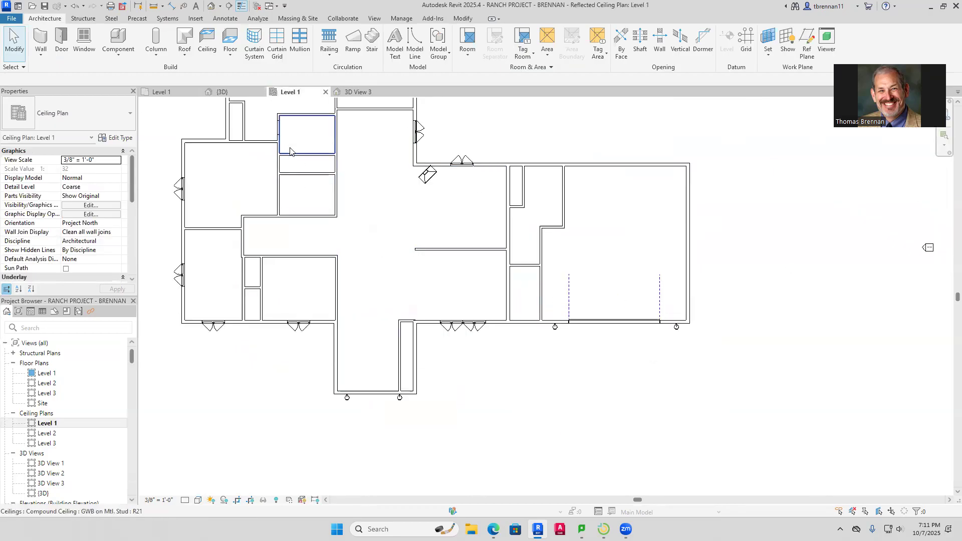
click(207, 40)
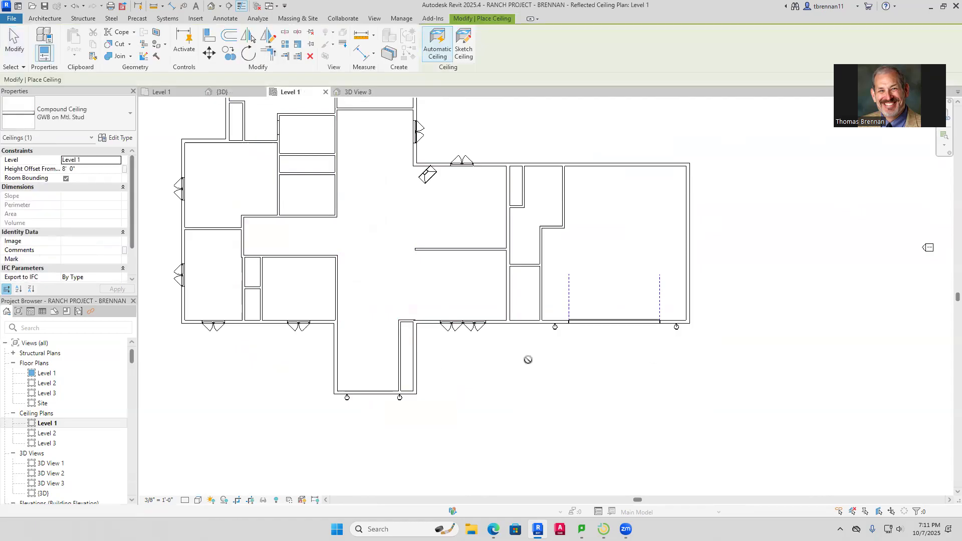
key(Escape)
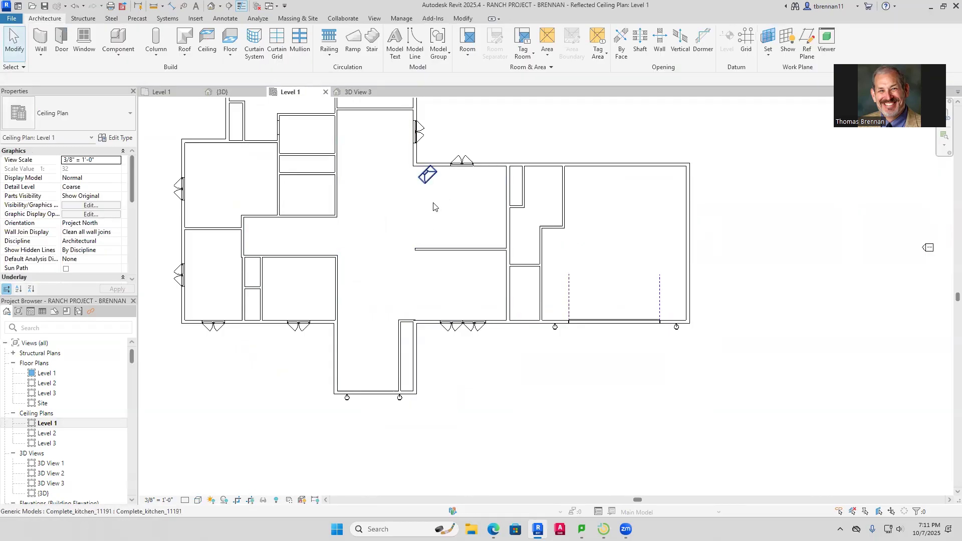
click(177, 95)
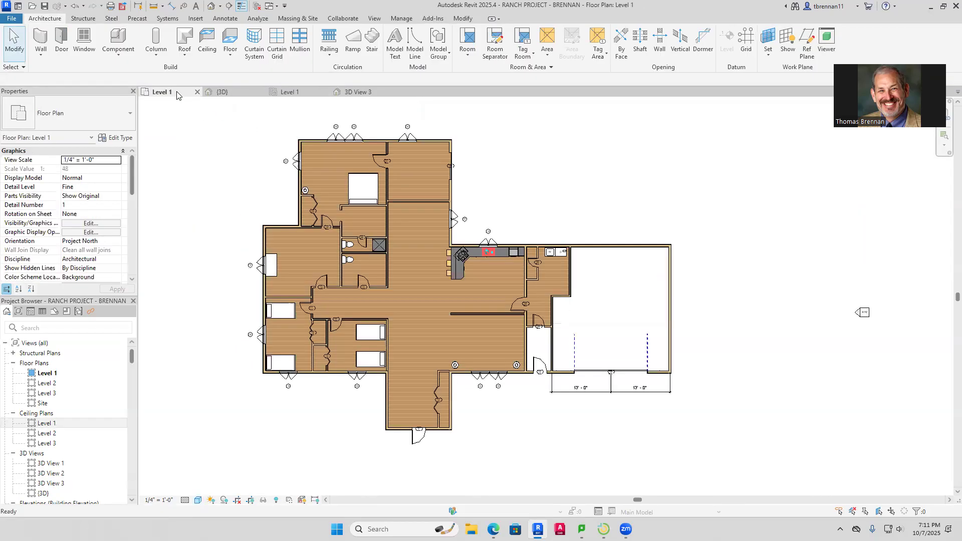
In 3D View 3, drag the crop region's right edge outward to include the windows and lamp
click(357, 92)
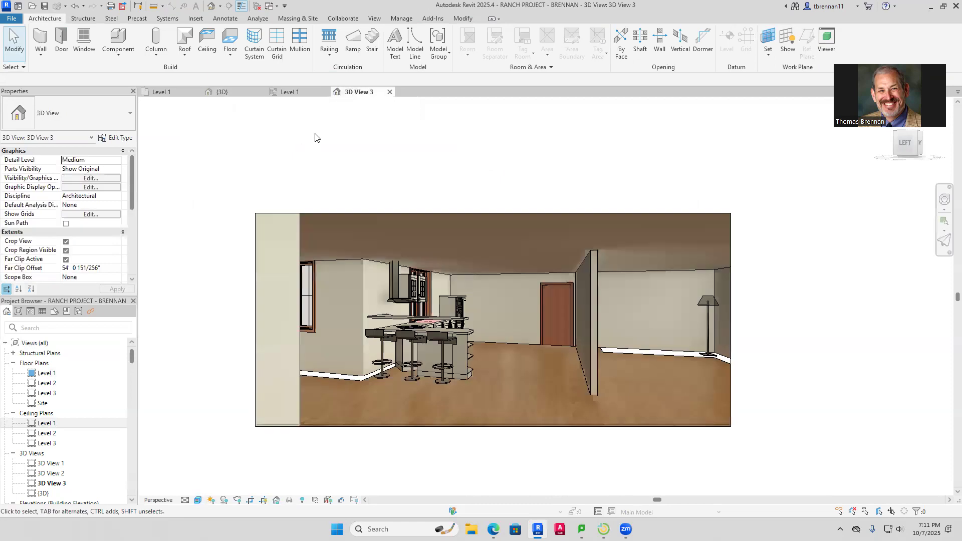
middle_drag(315, 137, 215, 129)
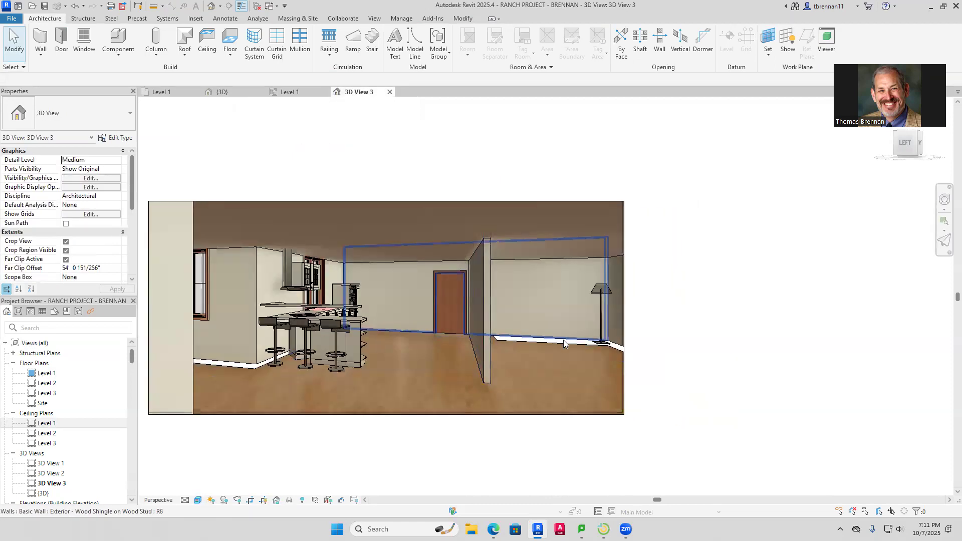
scroll(565, 348, up, 5)
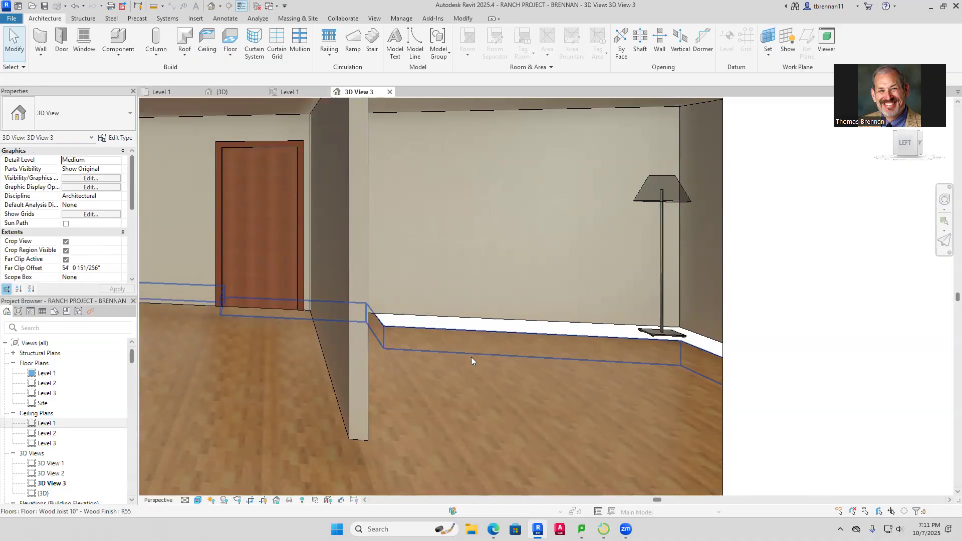
click(171, 93)
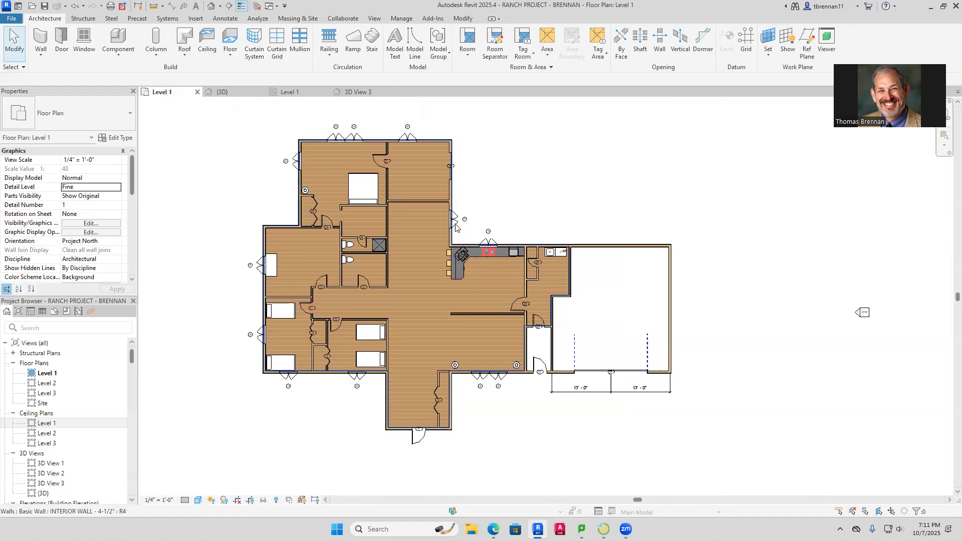
scroll(562, 340, up, 4)
middle_drag(562, 341, 564, 288)
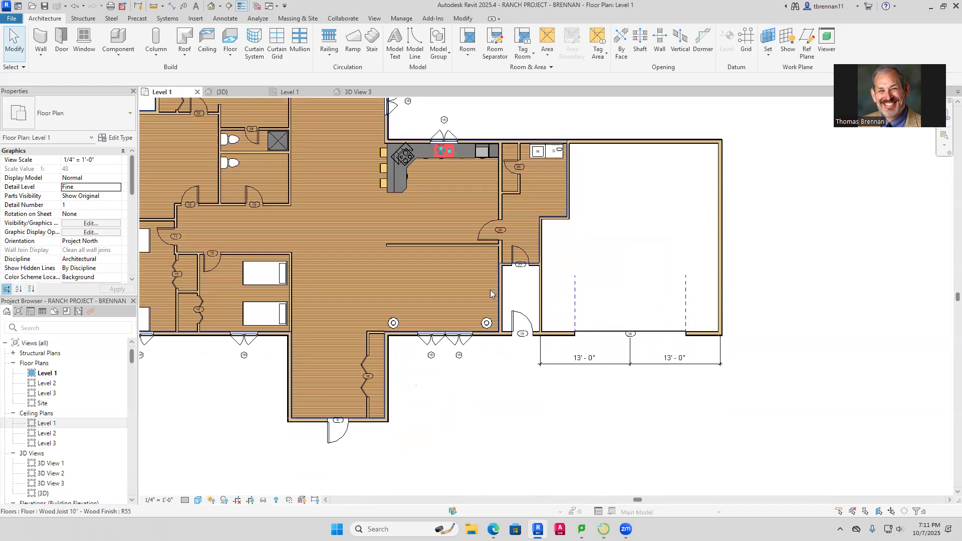
scroll(491, 293, up, 3)
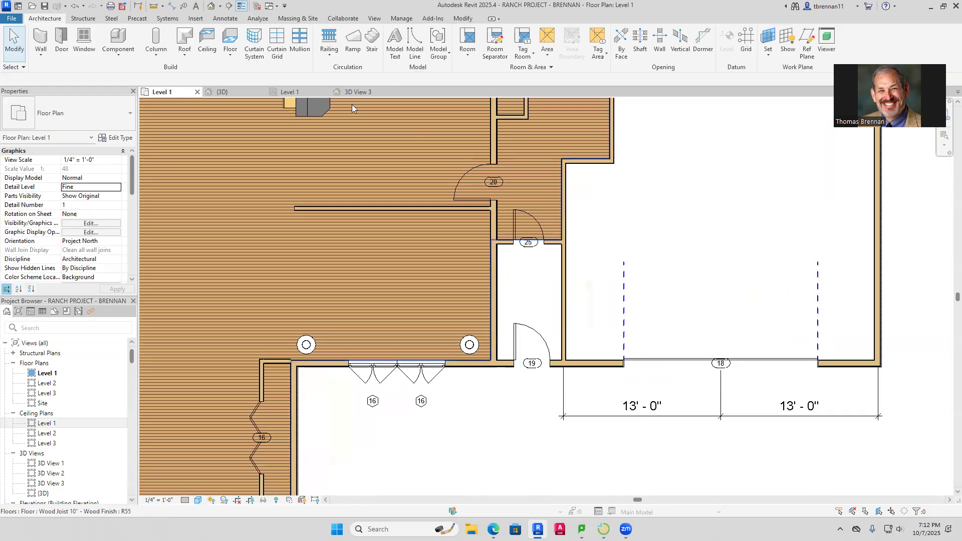
click(358, 93)
scroll(463, 272, down, 6)
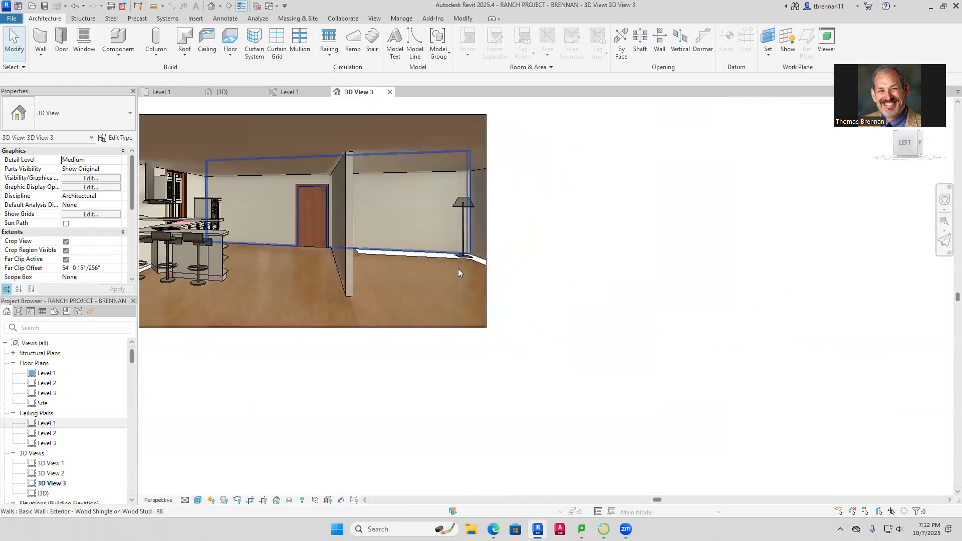
click(487, 251)
drag(487, 223, 650, 219)
Nudge the perspective frame and set the ceiling's height offset to 0
middle_drag(645, 332, 646, 343)
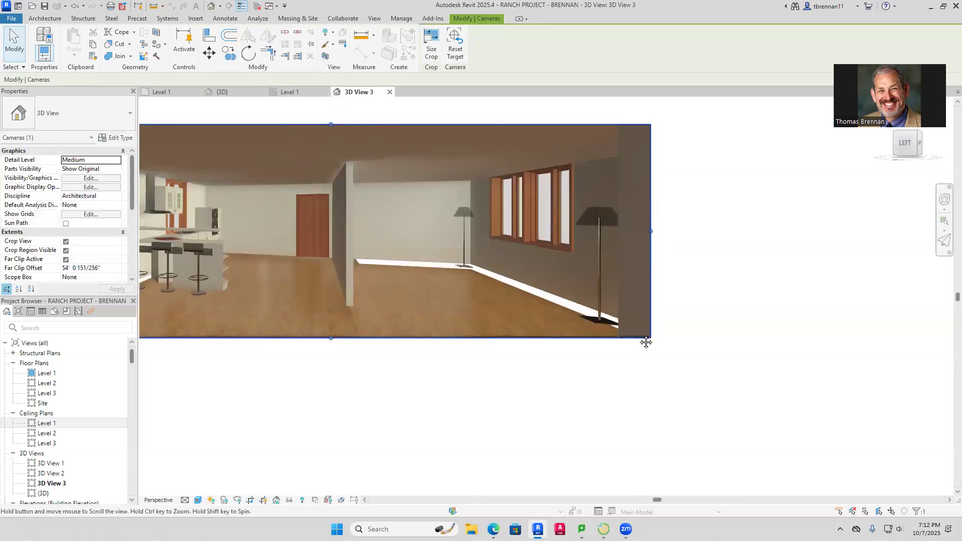
click(510, 295)
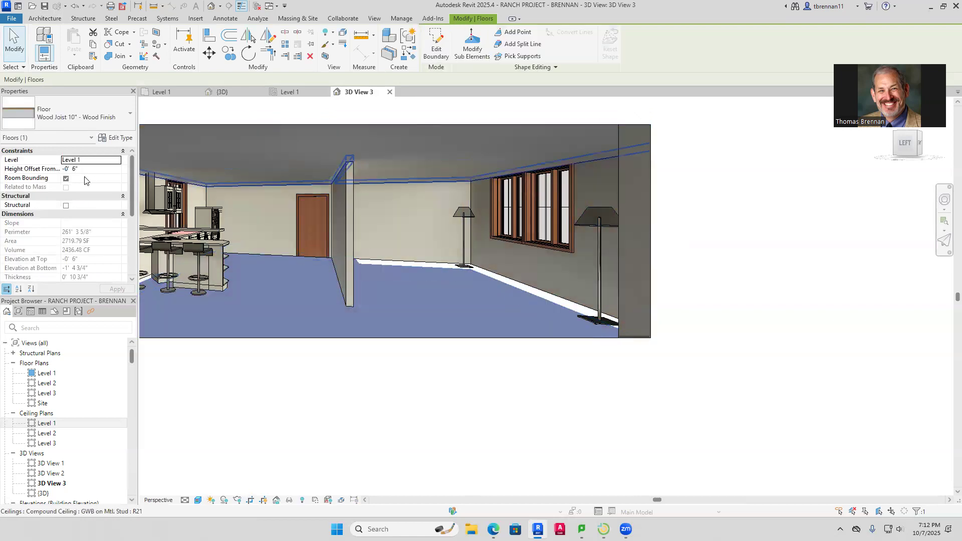
key(Return)
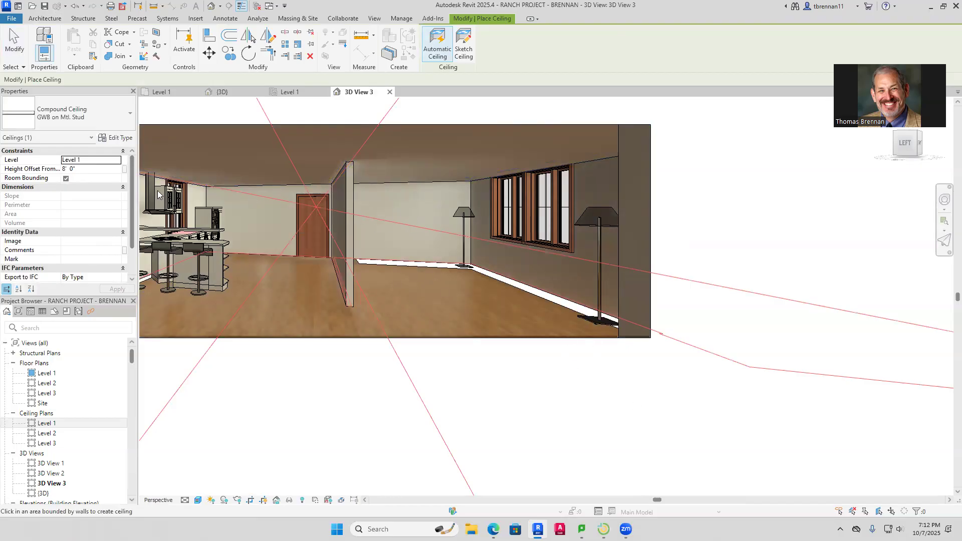
click(84, 169)
text(0)
key(Return)
key(Escape)
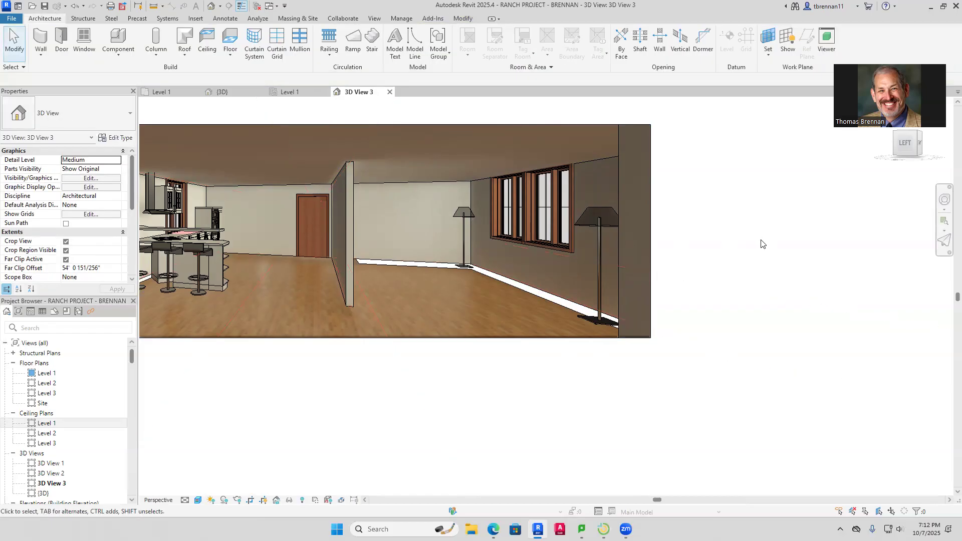
Set the wood floor's height offset to 0, then return to the Level 1 floor plan
click(508, 287)
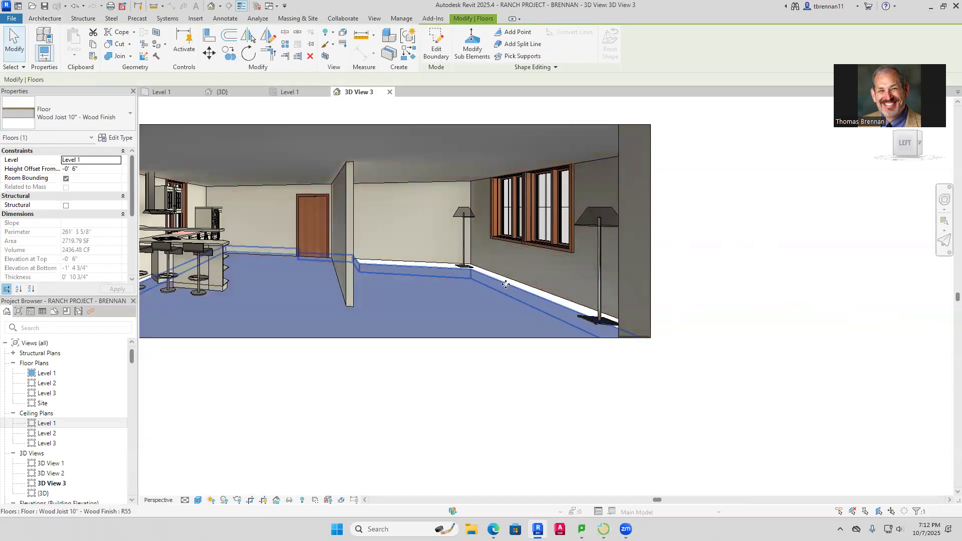
click(83, 169)
text(0)
key(Return)
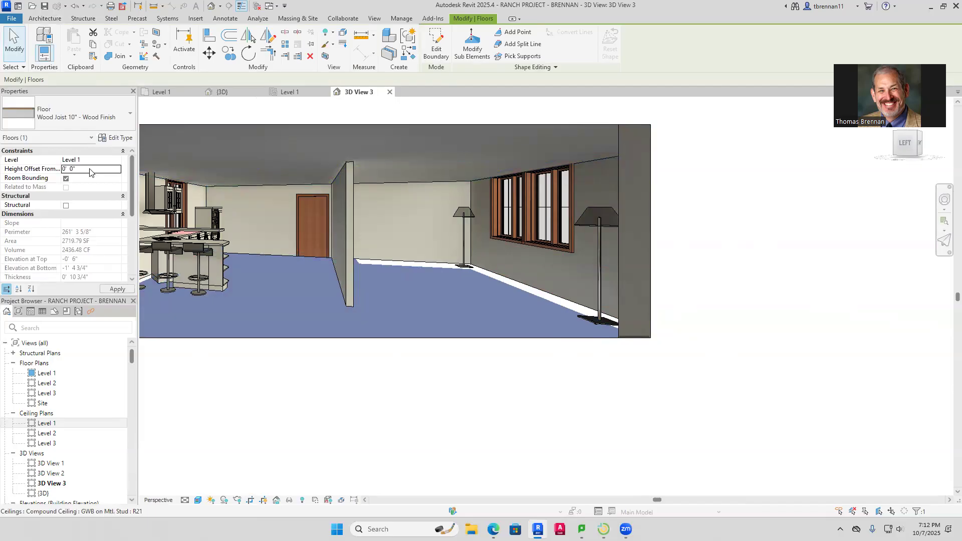
key(Escape)
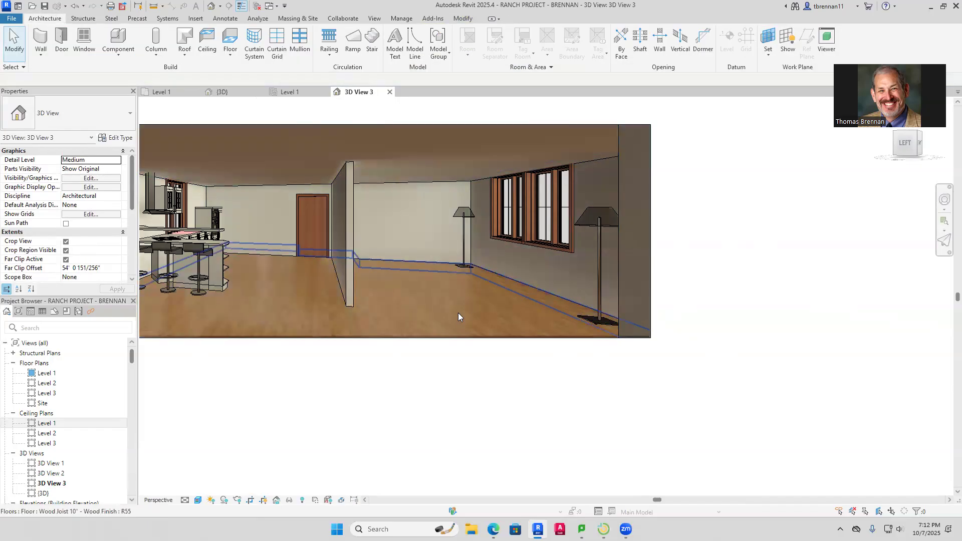
scroll(456, 311, down, 2)
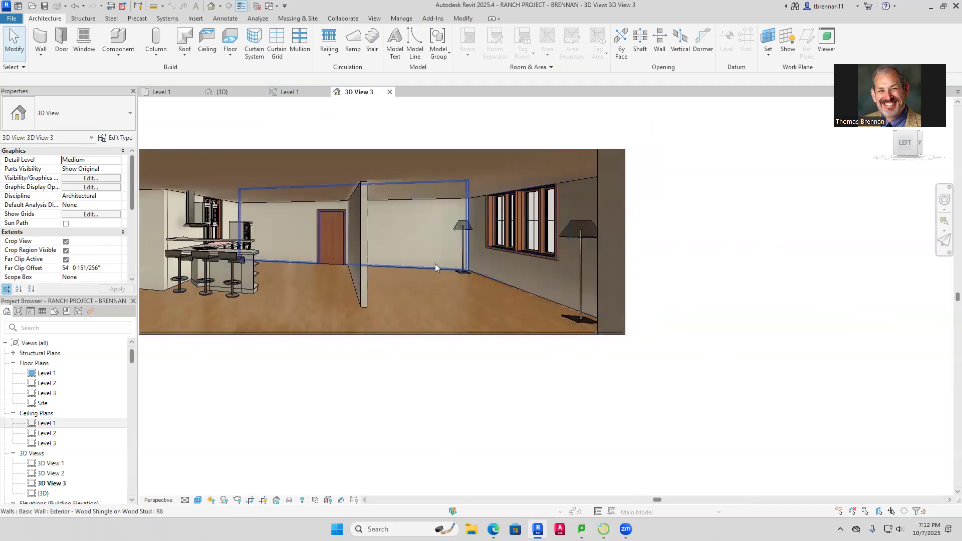
scroll(406, 277, down, 1)
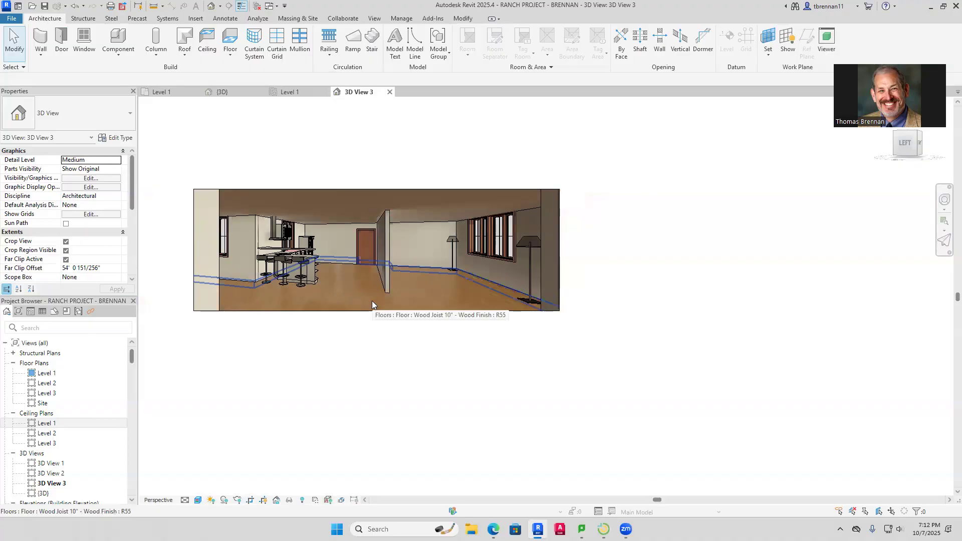
scroll(321, 268, up, 2)
scroll(326, 270, up, 3)
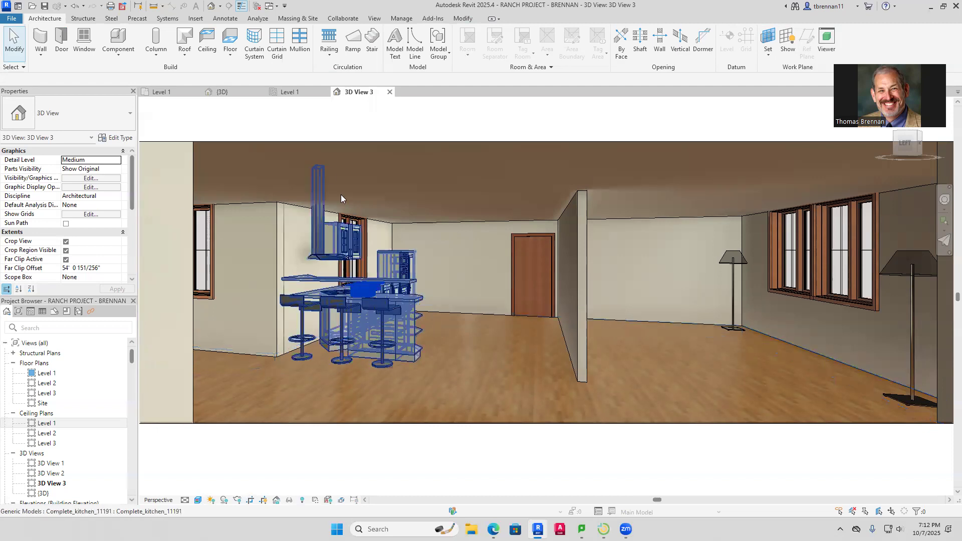
click(161, 91)
Place two Sofa 72" components in the living area below the kitchen, one turned sideways
scroll(396, 310, down, 5)
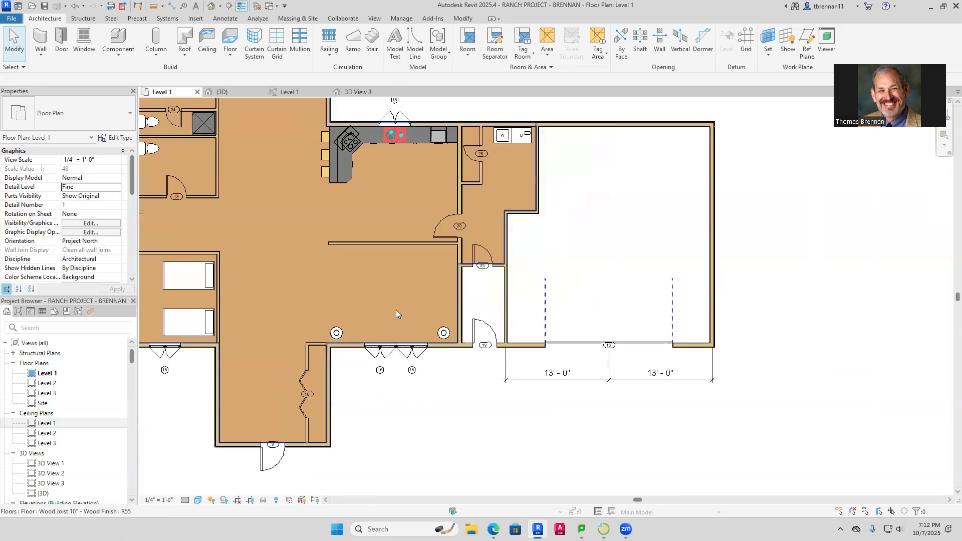
middle_drag(453, 316, 461, 331)
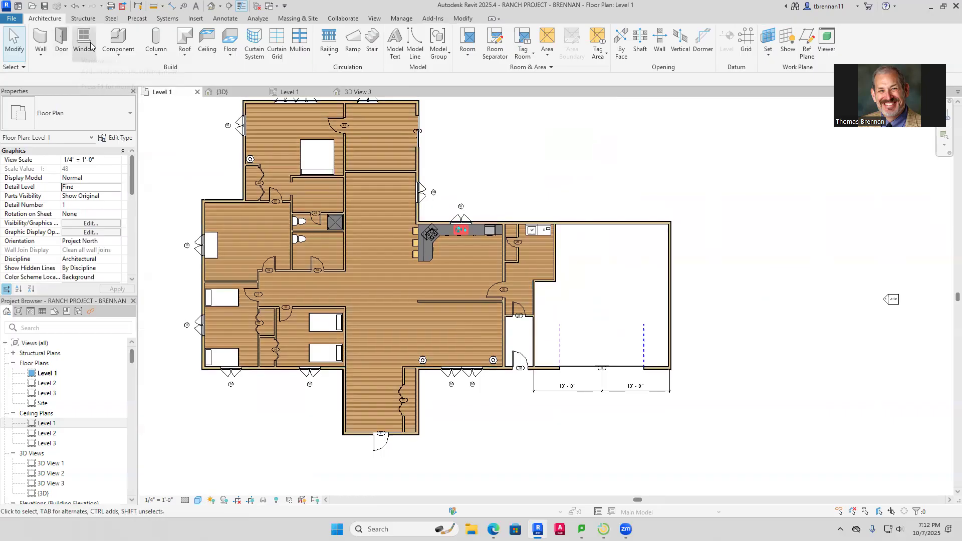
click(119, 40)
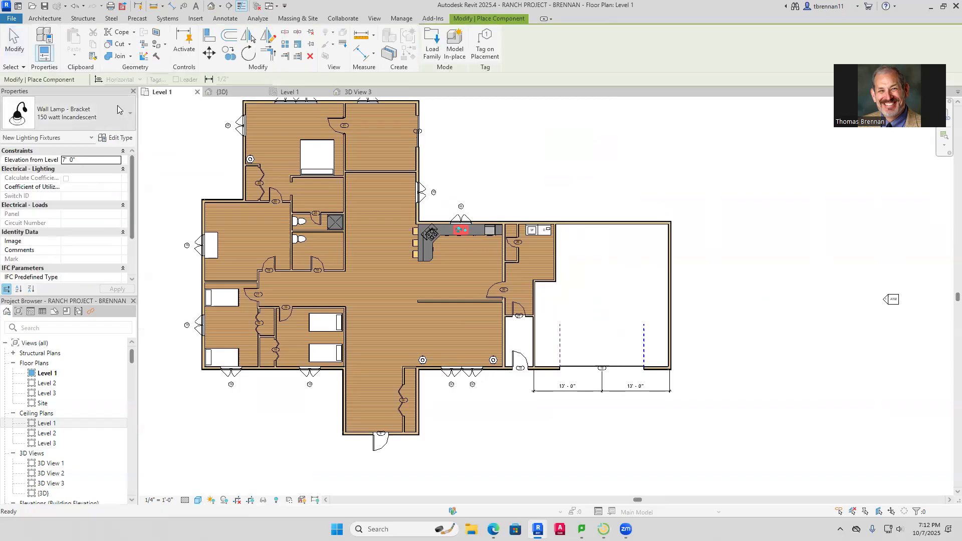
click(131, 114)
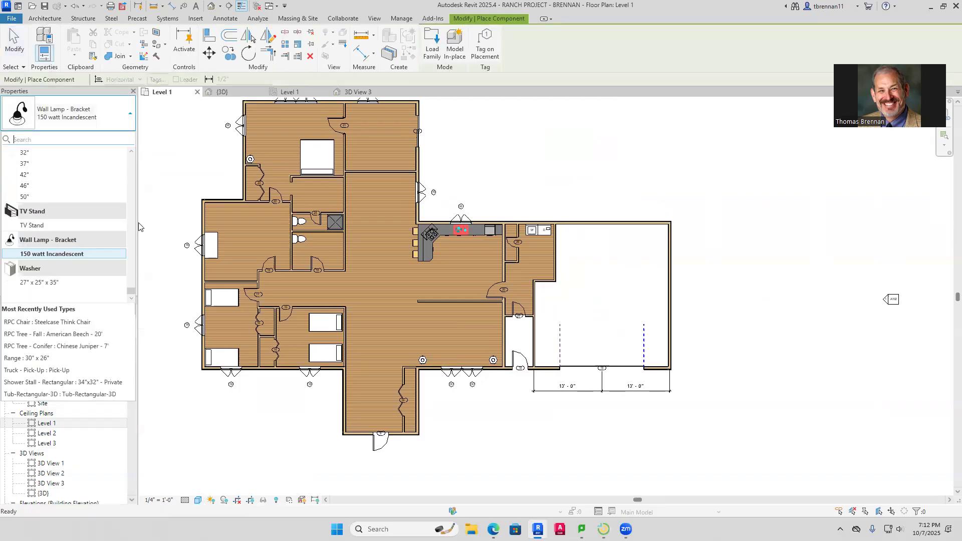
drag(130, 293, 132, 263)
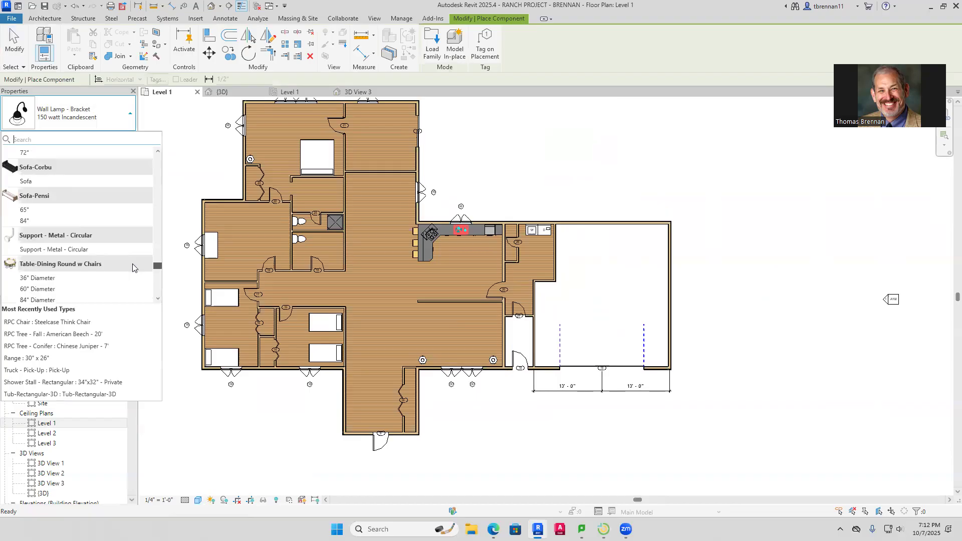
scroll(132, 263, up, 3)
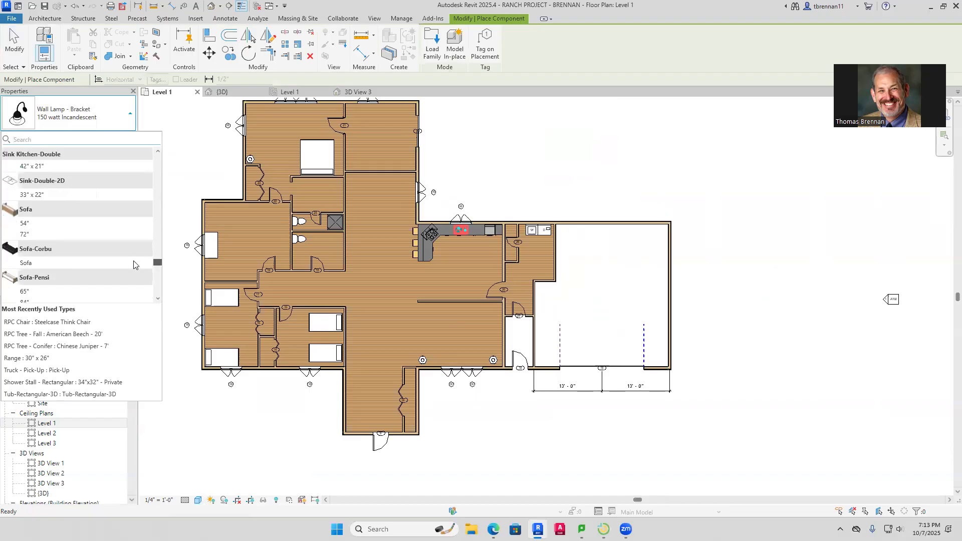
click(31, 234)
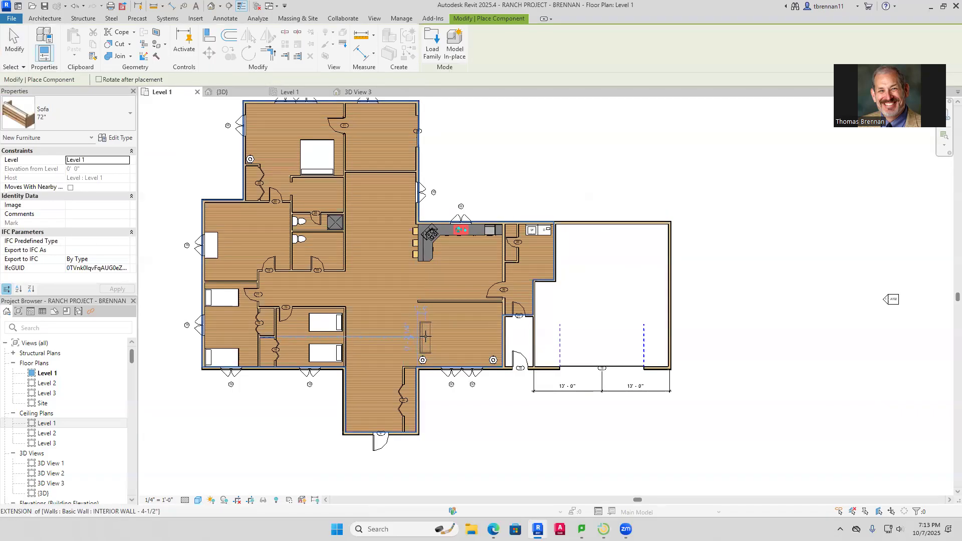
click(425, 333)
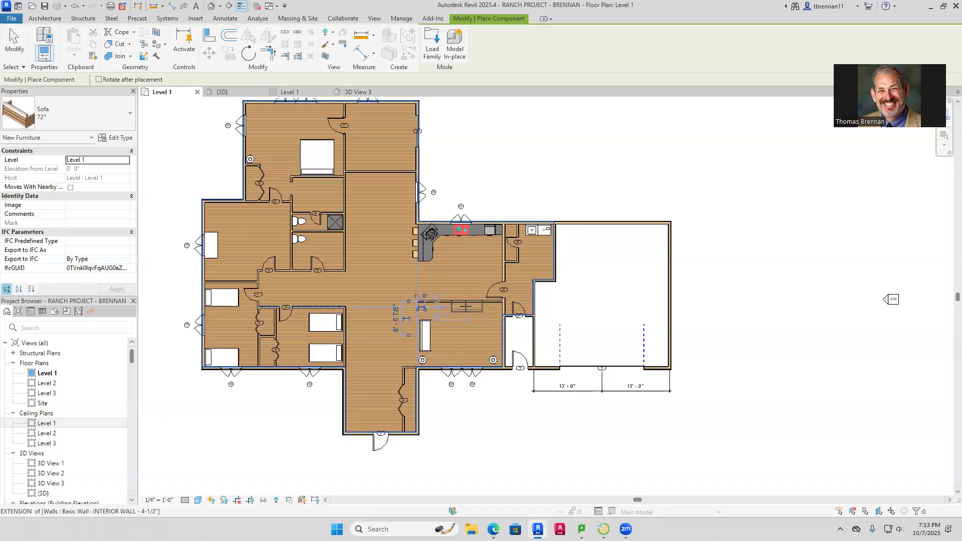
click(467, 310)
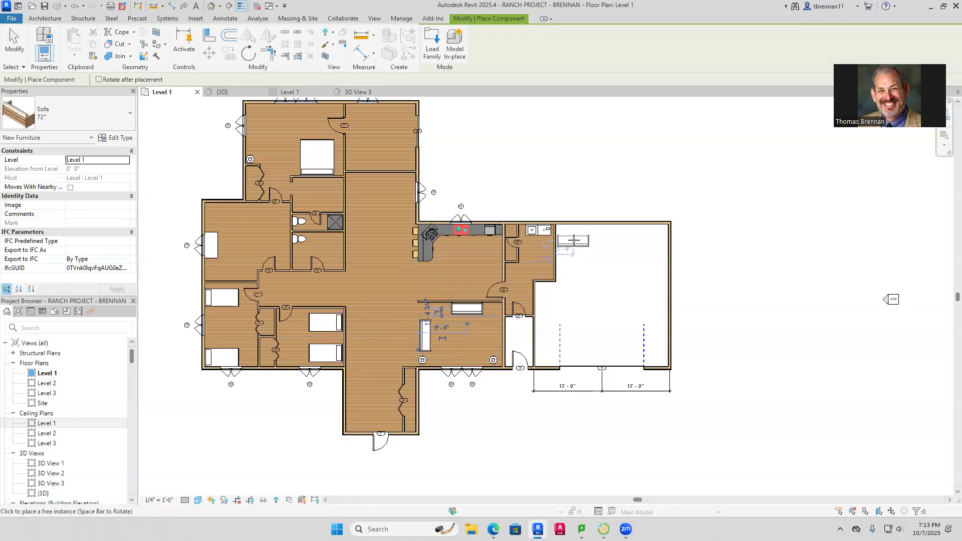
key(Escape)
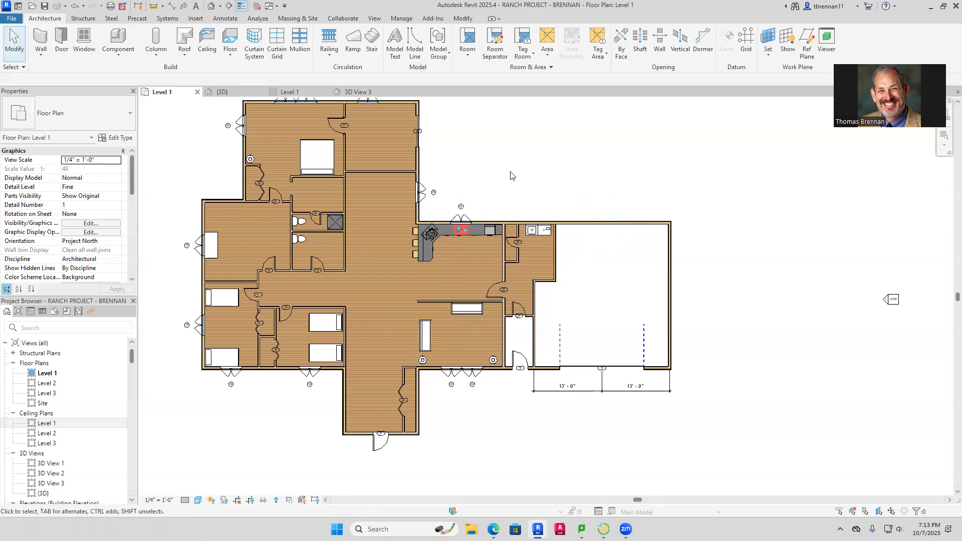
Slide door 20 beside the living area up along its wall
click(492, 288)
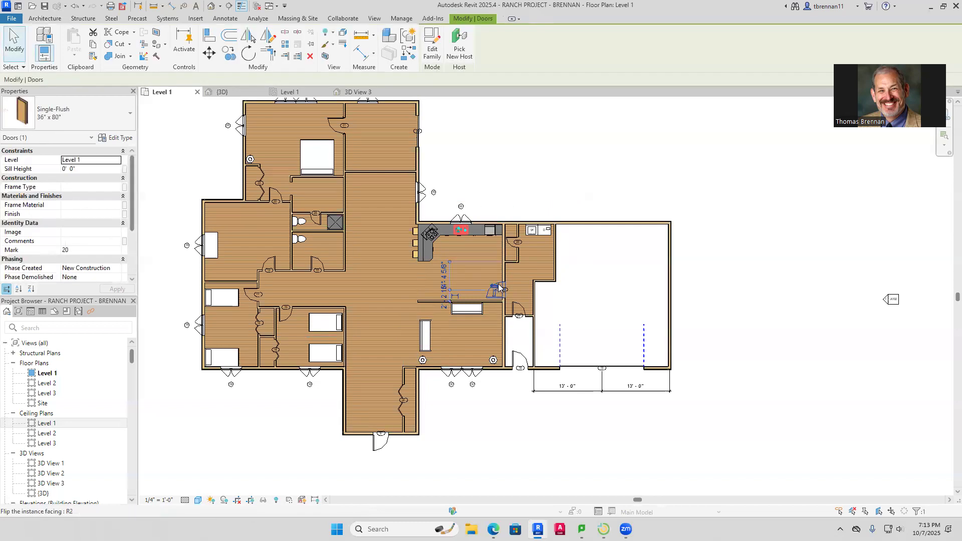
drag(500, 282, 500, 267)
click(607, 256)
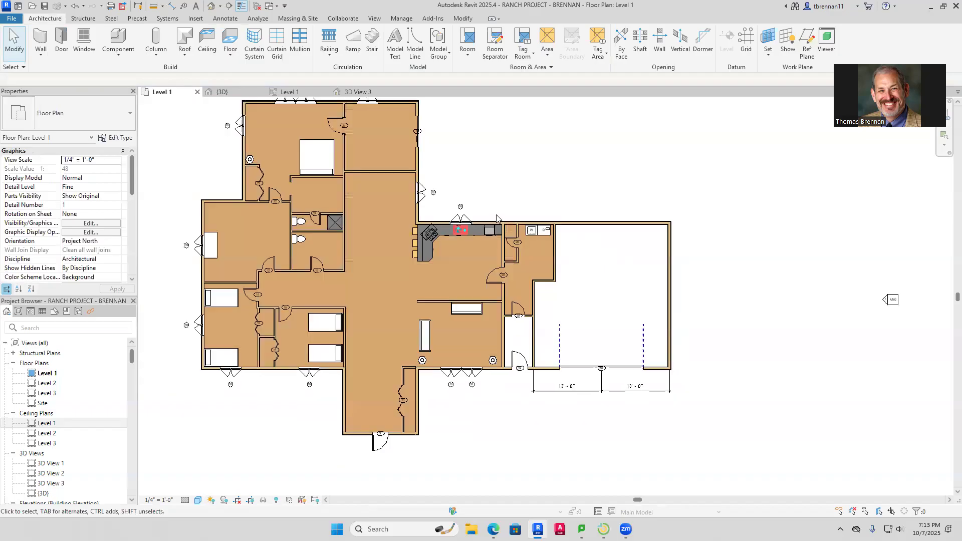
Drag the bedroom hallway interior wall slightly upward
middle_drag(473, 166, 522, 219)
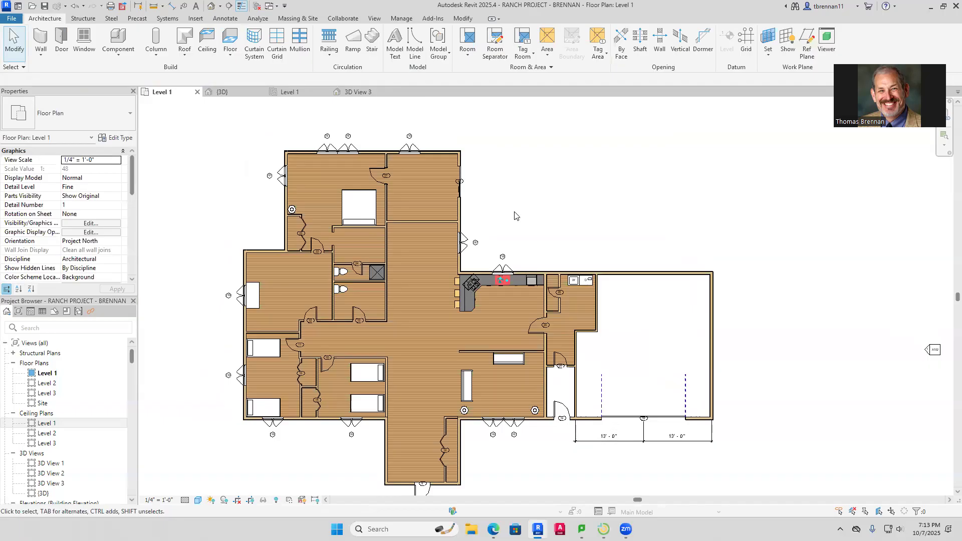
click(357, 358)
drag(356, 359, 356, 353)
key(Escape)
scroll(301, 336, up, 3)
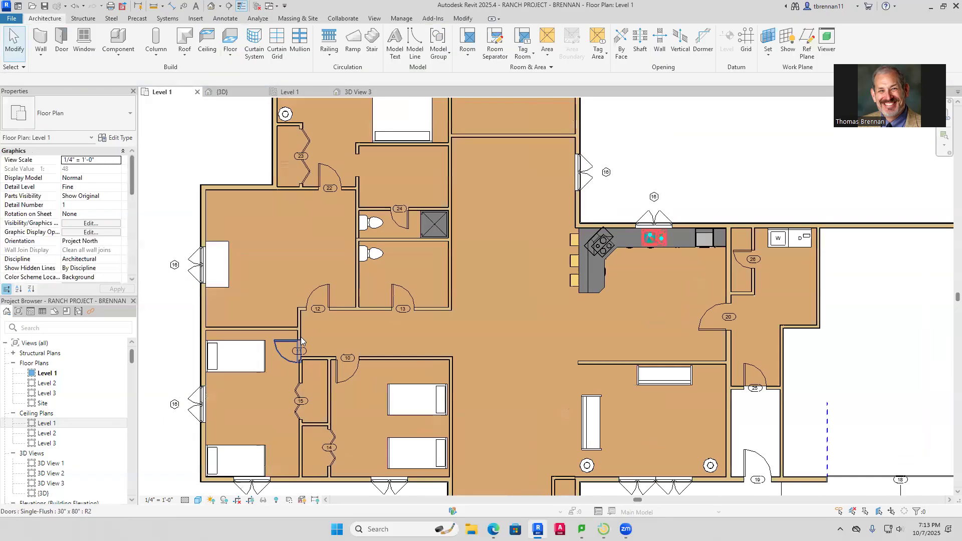
scroll(301, 338, up, 1)
click(284, 329)
key(Escape)
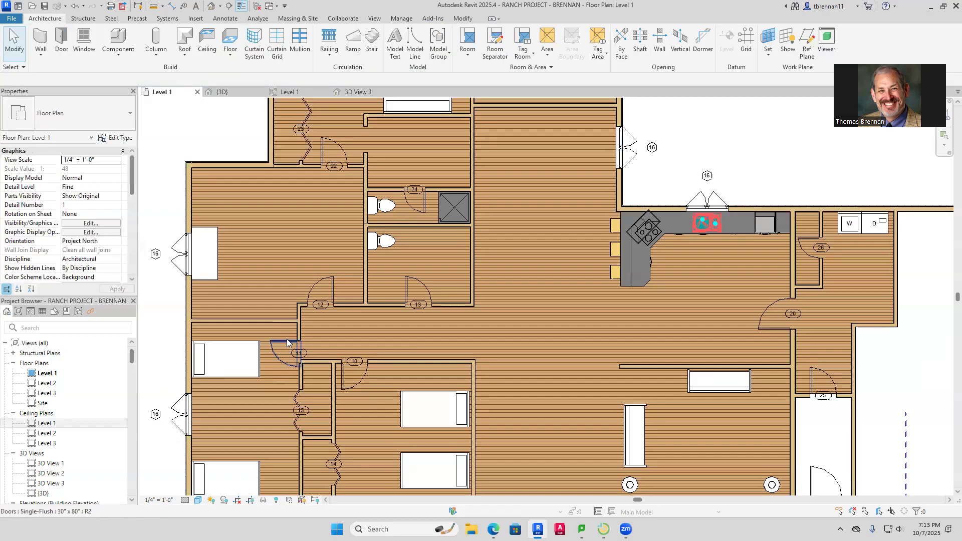
Nudge door 11 and the hallway wall above the bedrooms upward
click(287, 340)
key(Up)
key(Up)
key(Up)
key(Up)
key(Up)
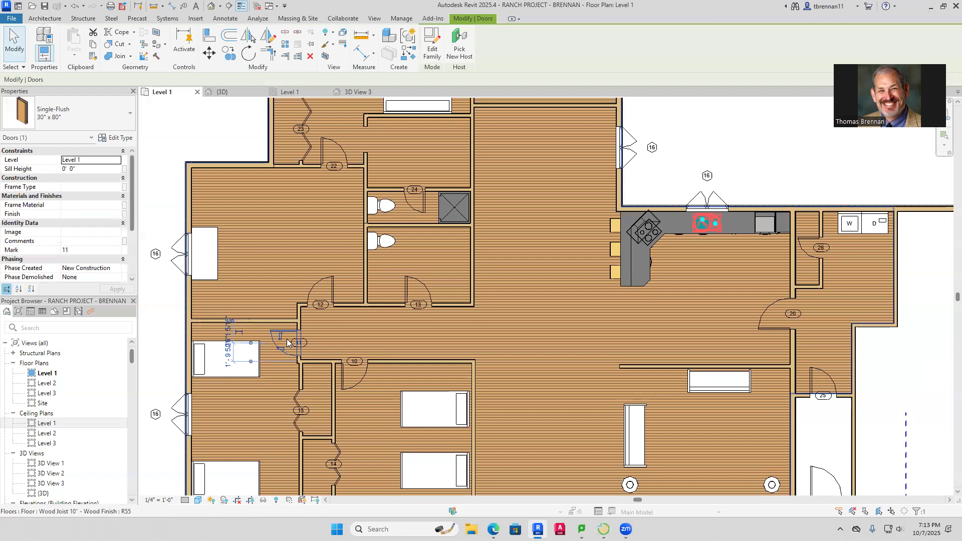
key(Escape)
scroll(445, 357, down, 1)
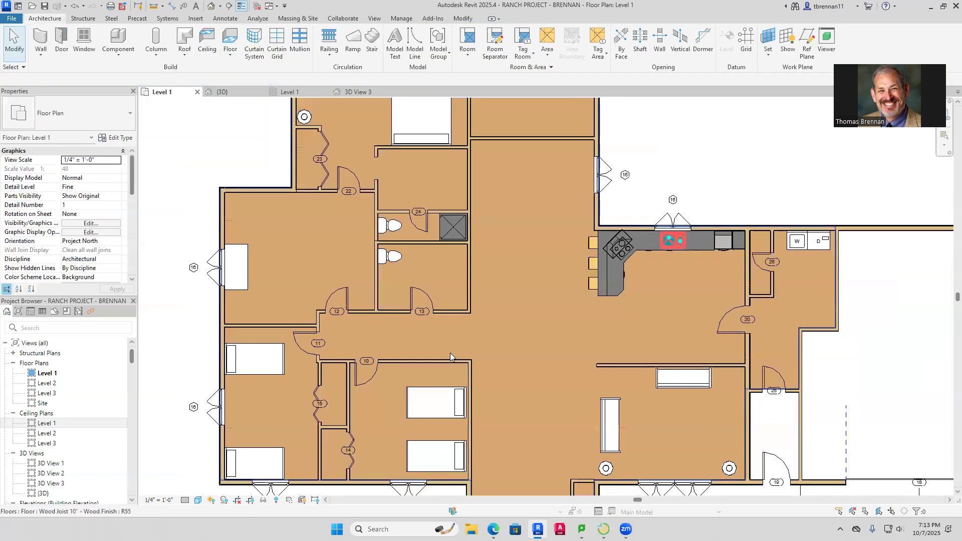
click(446, 359)
key(Up)
key(Up)
key(Up)
key(Up)
key(Up)
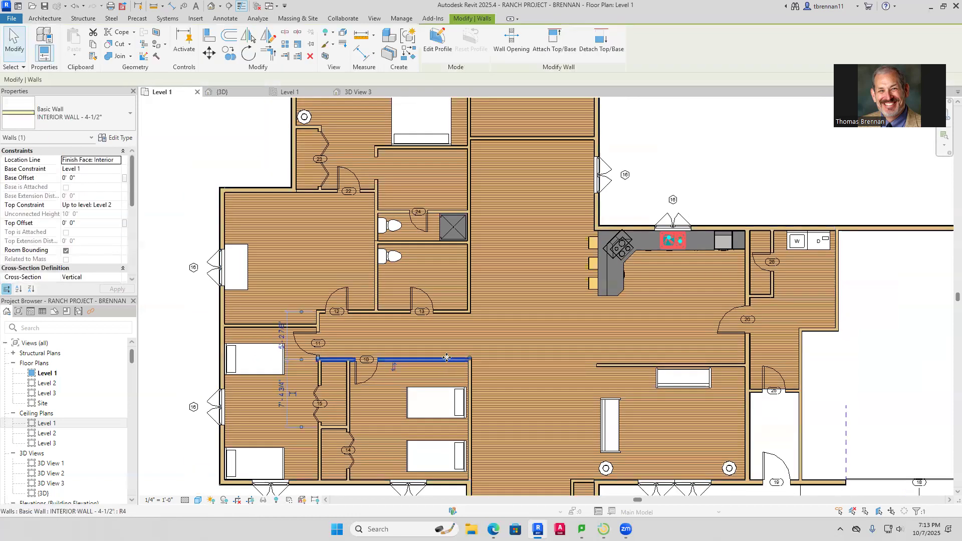
key(Escape)
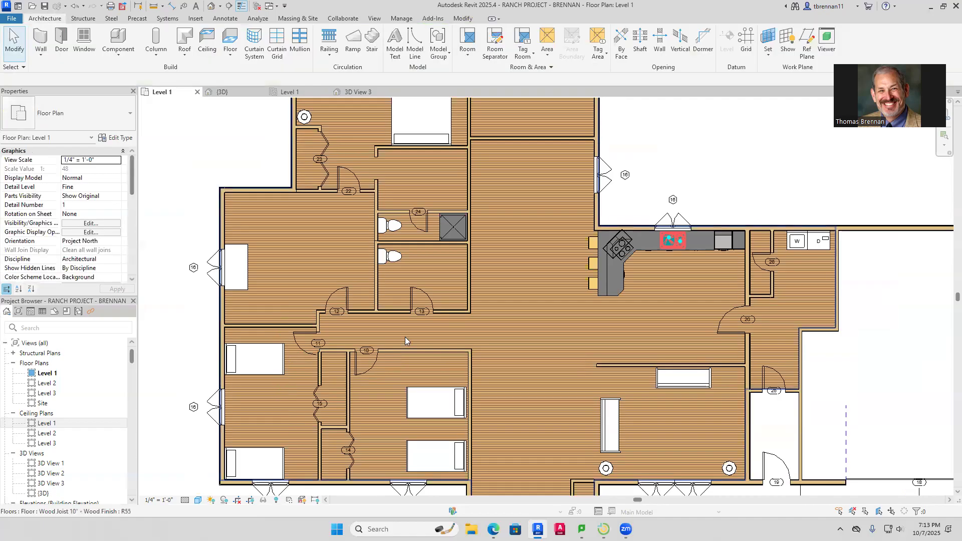
Nudge the short wall above the left bedroom upward and recheck door 11
click(279, 325)
key(Up)
key(Up)
key(Up)
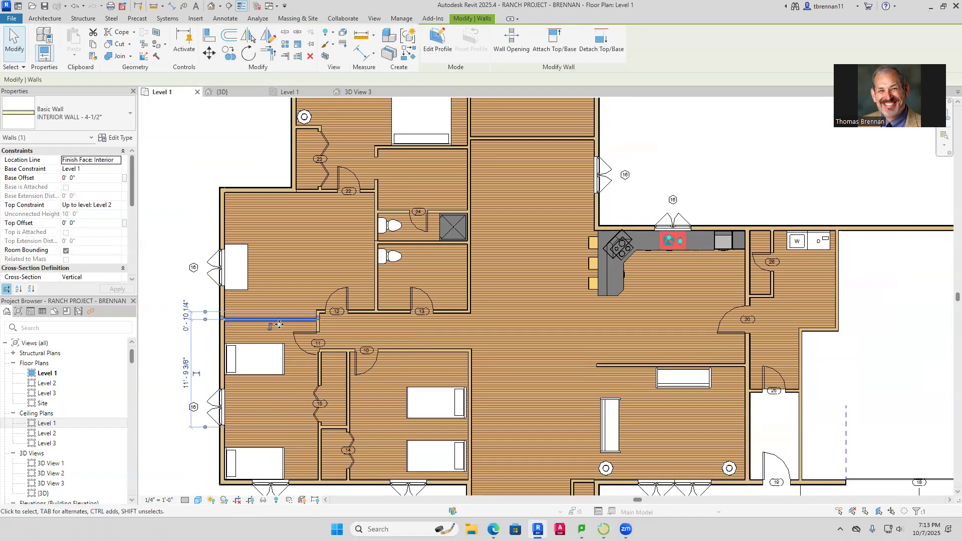
key(Escape)
click(305, 333)
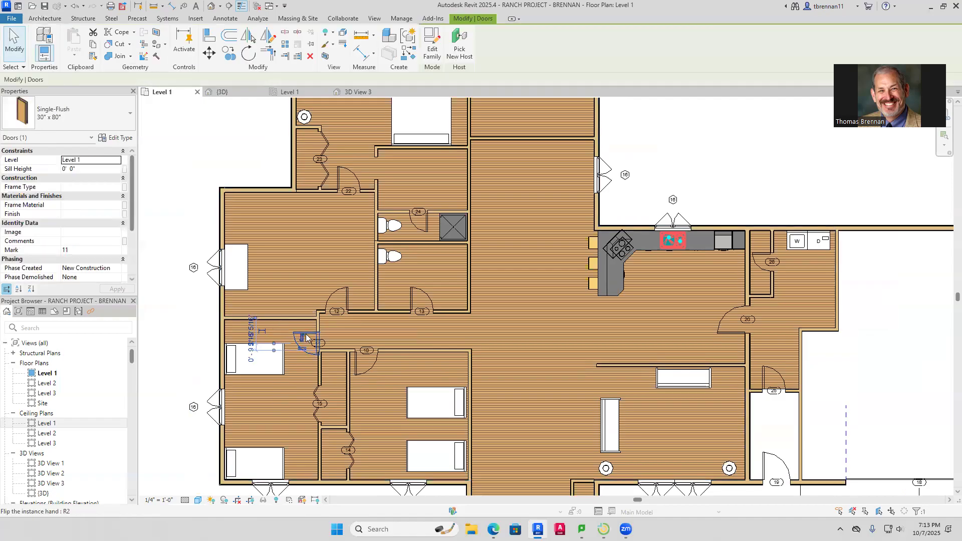
key(Escape)
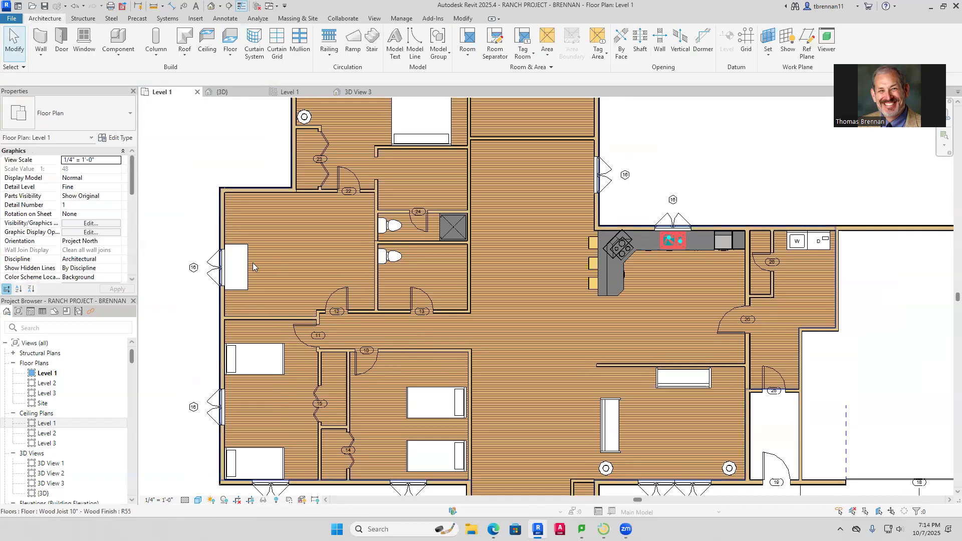
scroll(442, 328, down, 3)
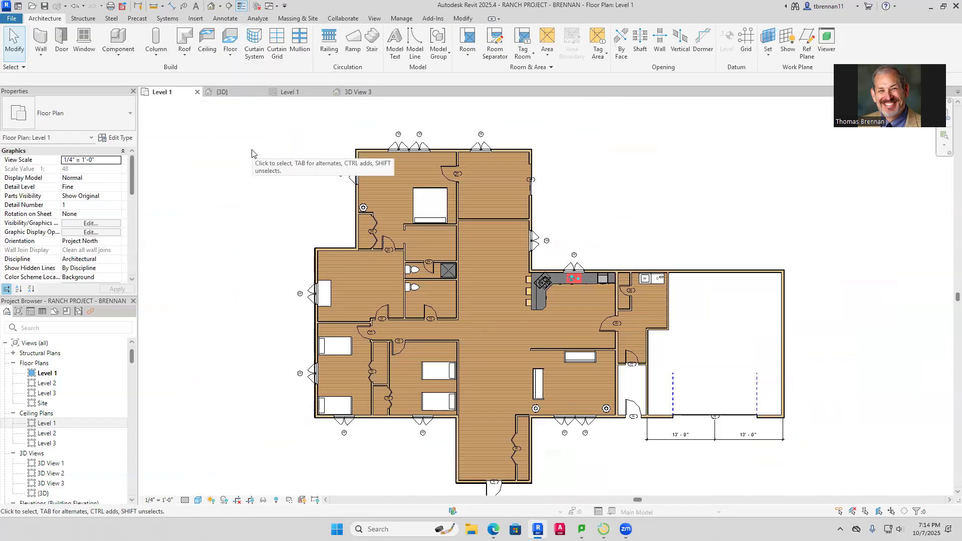
Look over the Level 3 and Level 2 plans, then return to the Level 1 plan
click(46, 423)
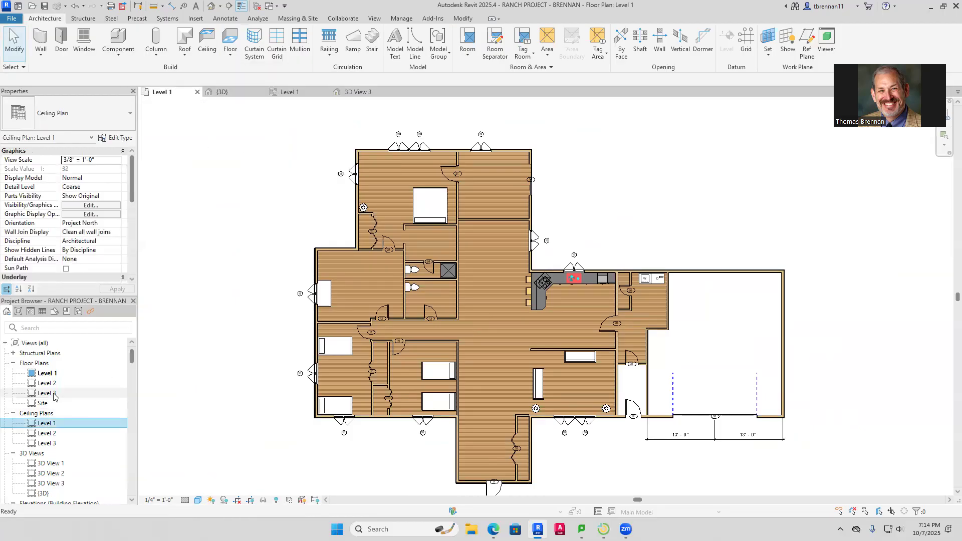
double_click(48, 393)
double_click(47, 382)
middle_drag(425, 264, 347, 321)
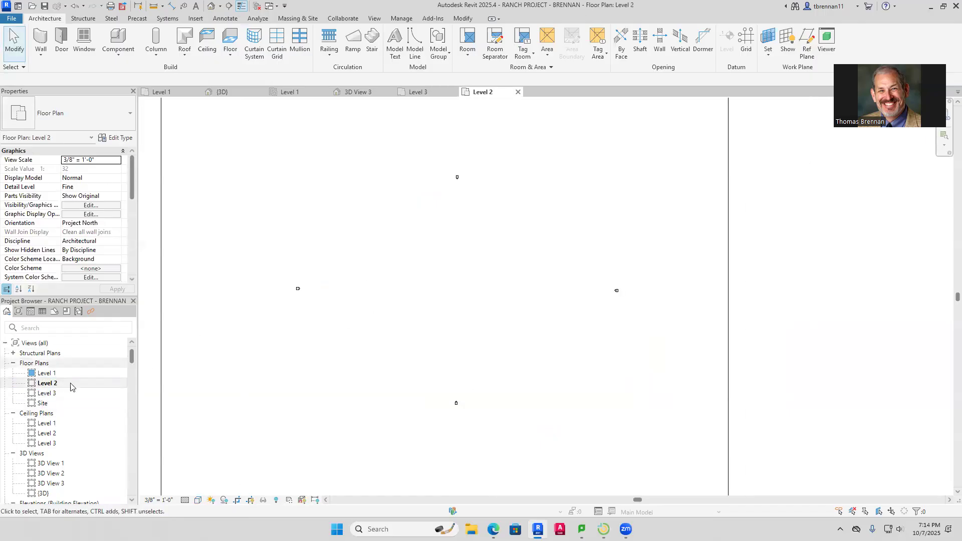
click(50, 374)
double_click(50, 375)
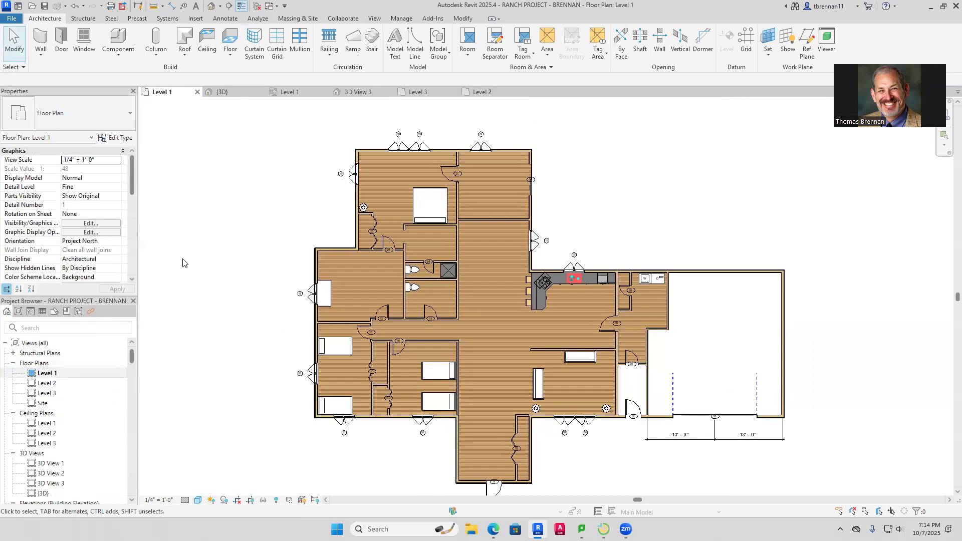
Start a roof by footprint hosted on Level 2, then open a student's screen in LanSchool
click(184, 58)
click(211, 73)
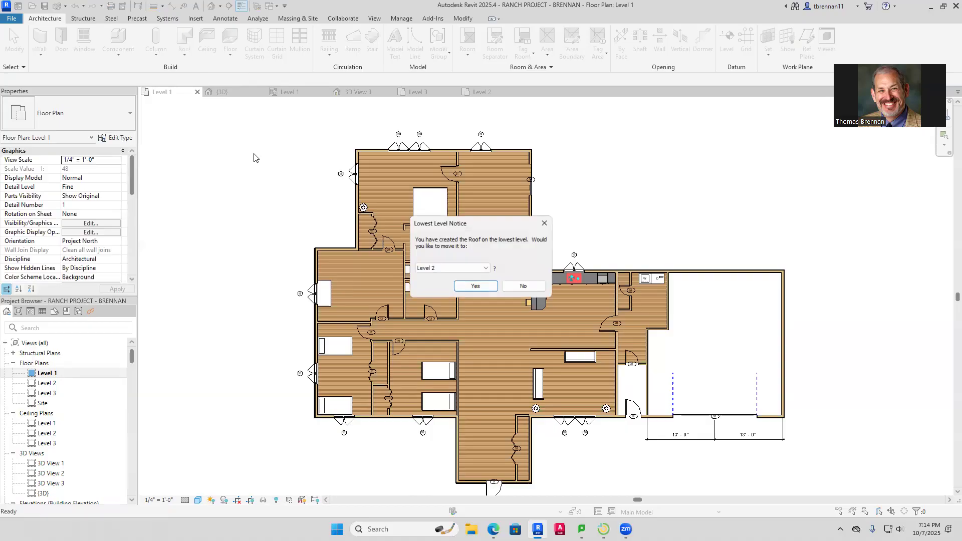
click(469, 289)
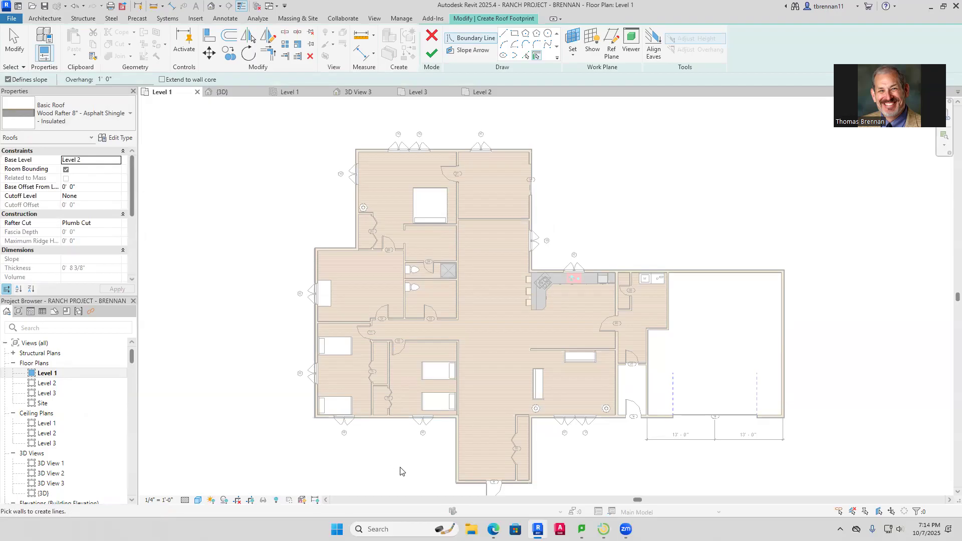
click(603, 529)
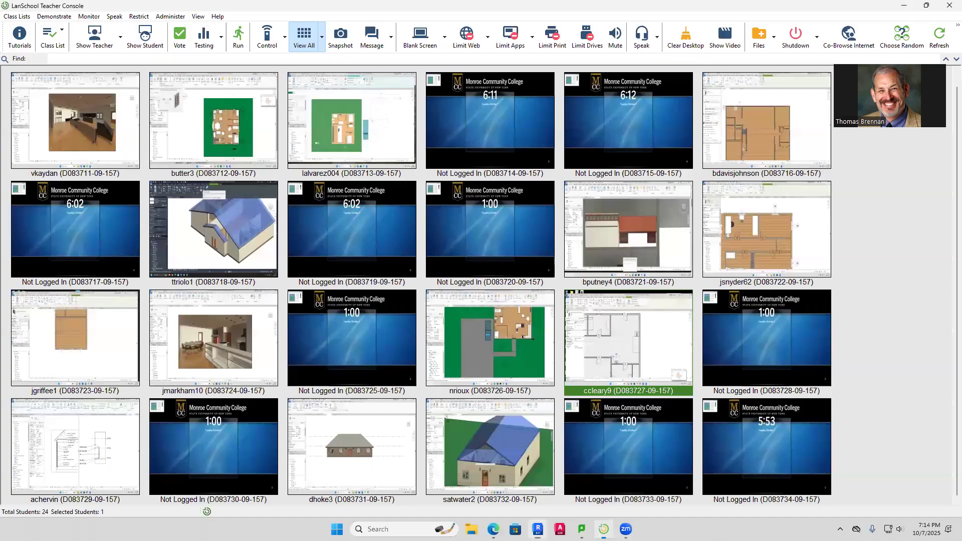
double_click(67, 470)
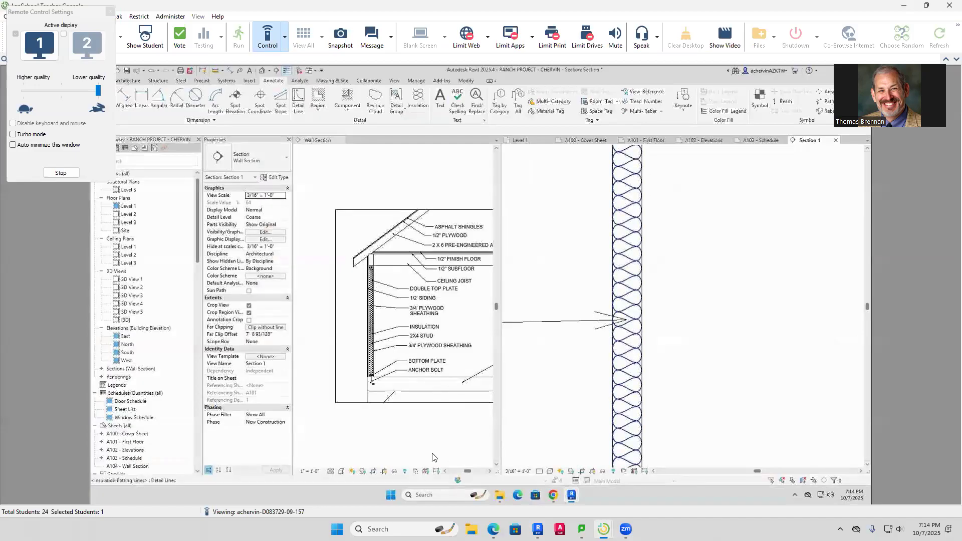
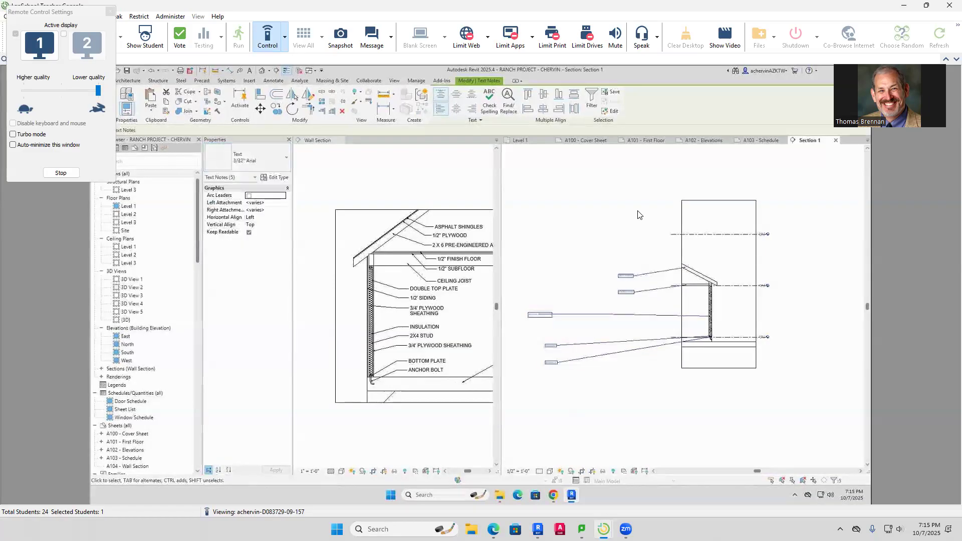
Change the Section 1 notes to the 3/32" Arial text type, then stop viewing the student's screen
click(640, 215)
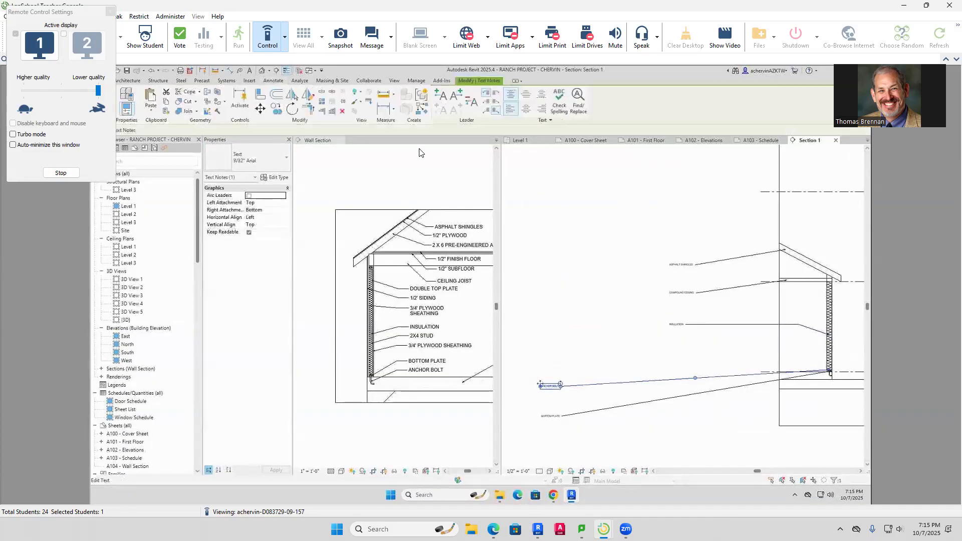
click(286, 37)
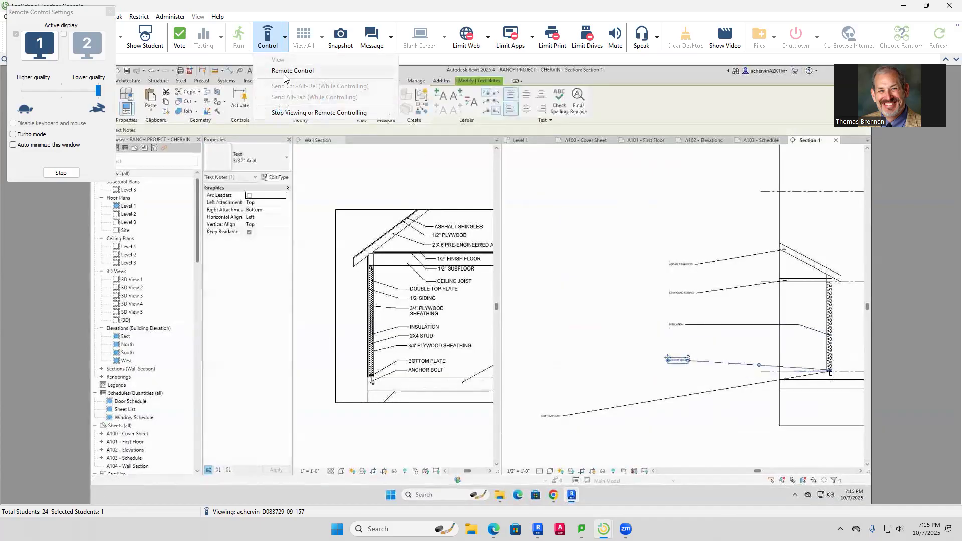
click(304, 113)
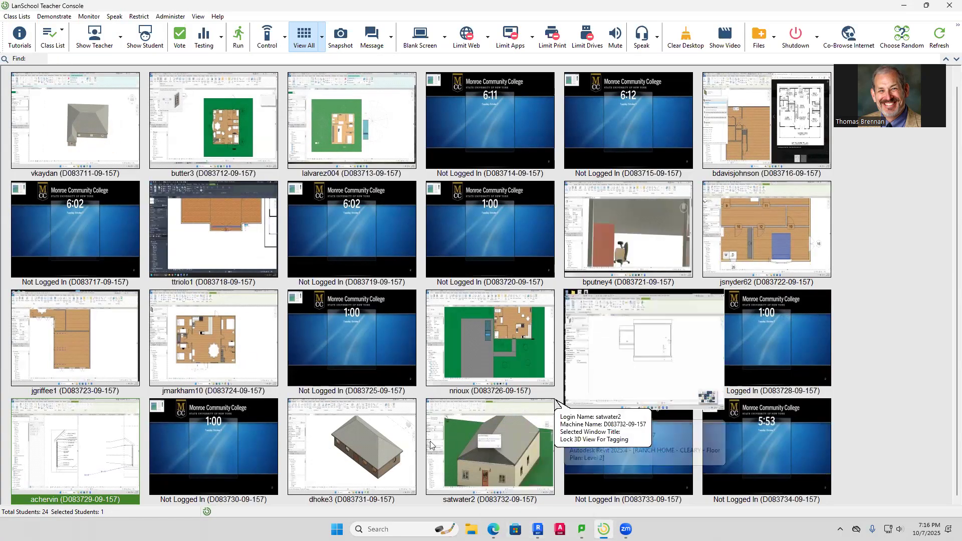
Open the student's screen from the thumbnail grid, showing their ranch {3D} view
double_click(70, 460)
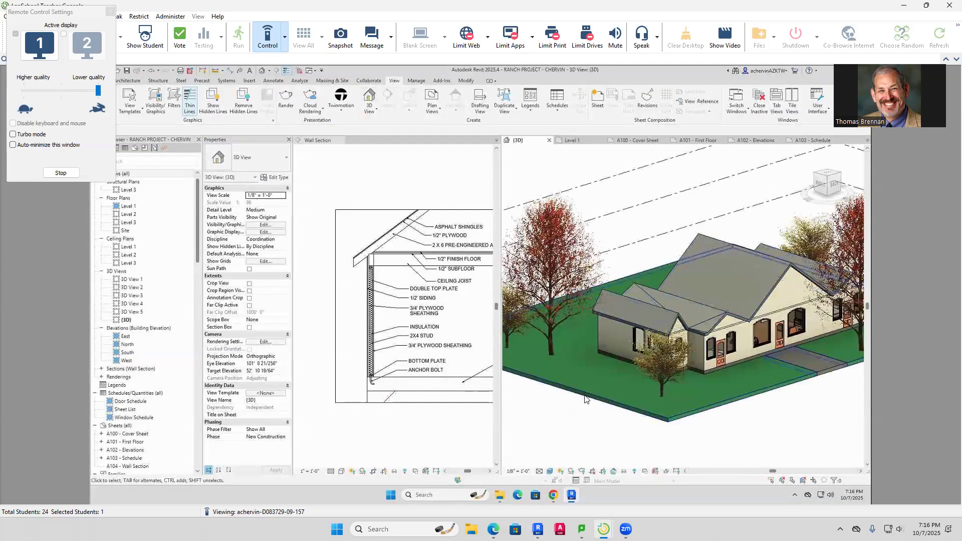
Zoom in and pan the 3D view along the house's front wall
scroll(584, 395, up, 5)
scroll(584, 395, up, 4)
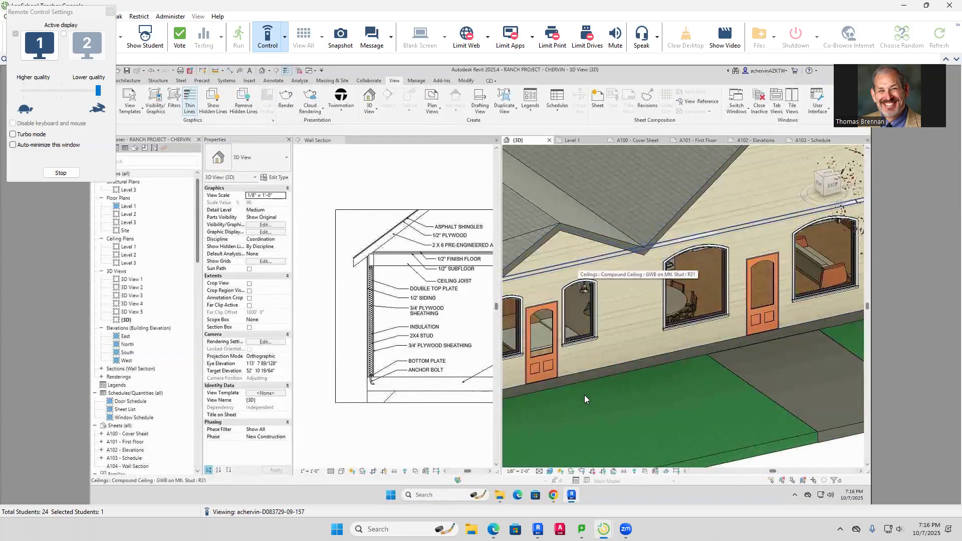
middle_drag(584, 394, 650, 412)
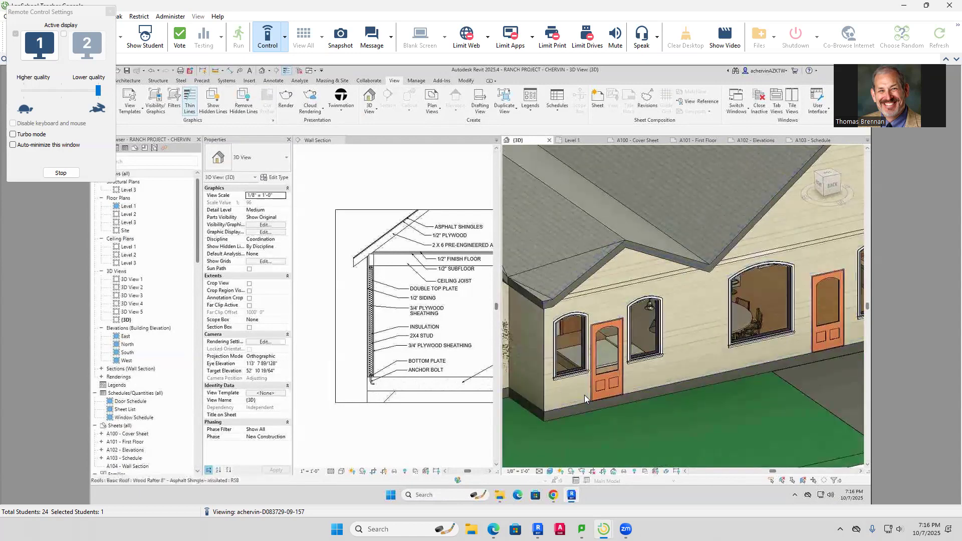
drag(197, 220, 197, 226)
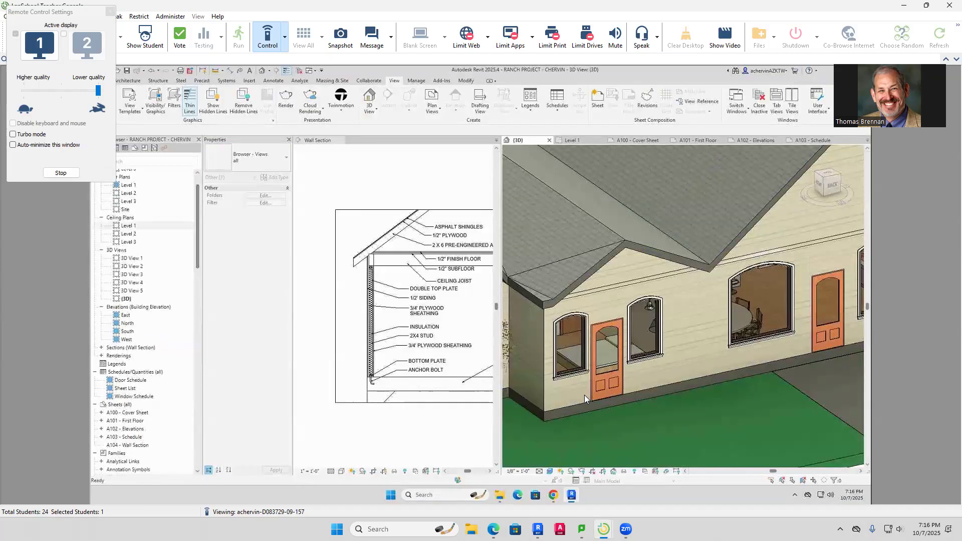
Open the Level 1 ceiling plan and zoom in on the Main Bedroom
double_click(129, 225)
scroll(730, 318, up, 9)
middle_drag(531, 240, 504, 246)
scroll(623, 252, up, 3)
scroll(633, 253, up, 2)
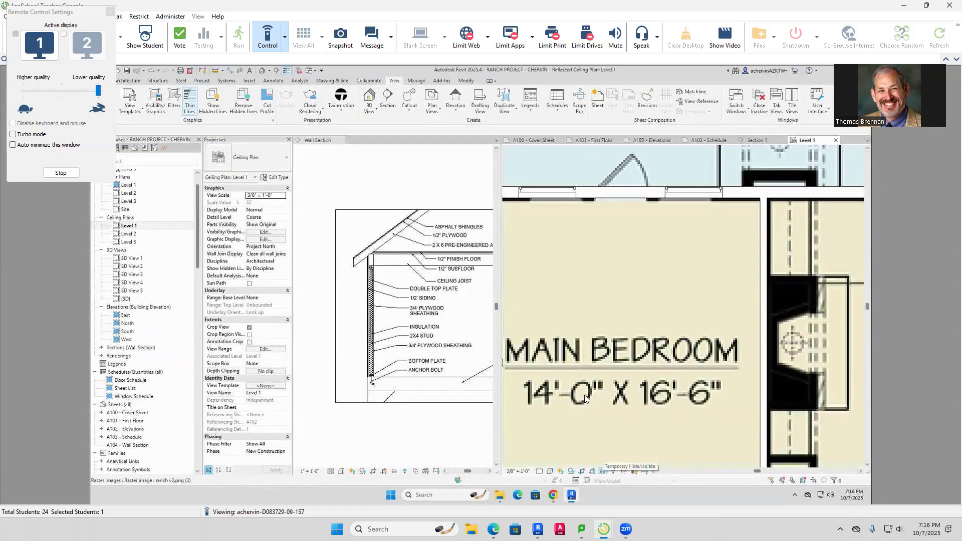
Hide the traced floor-plan image in the Level 1 ceiling plan view
right_click(618, 315)
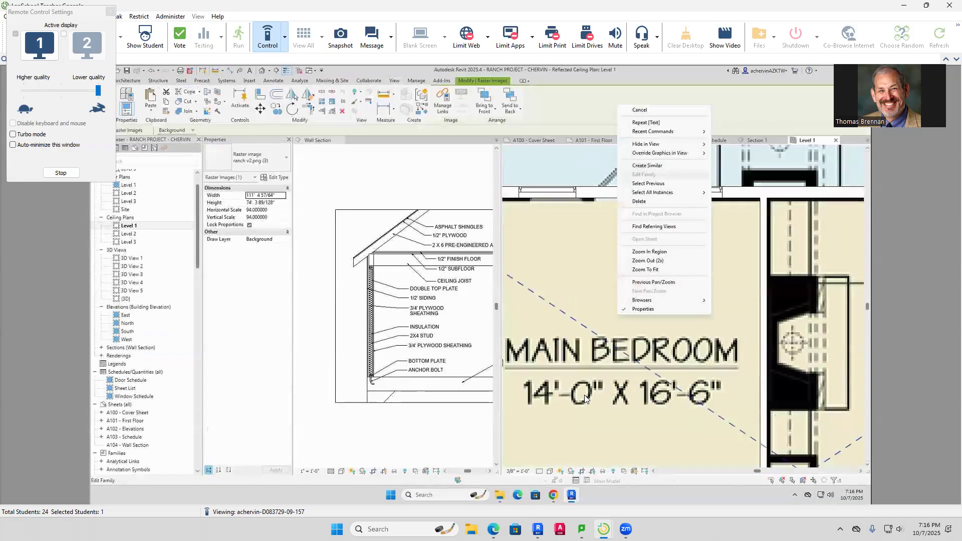
mouse_move(651, 144)
click(734, 143)
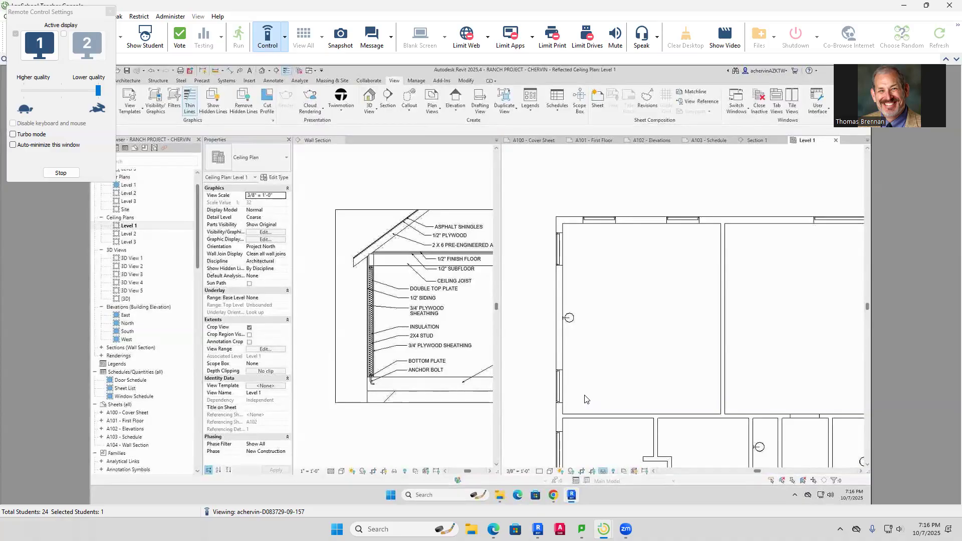
click(603, 471)
click(585, 395)
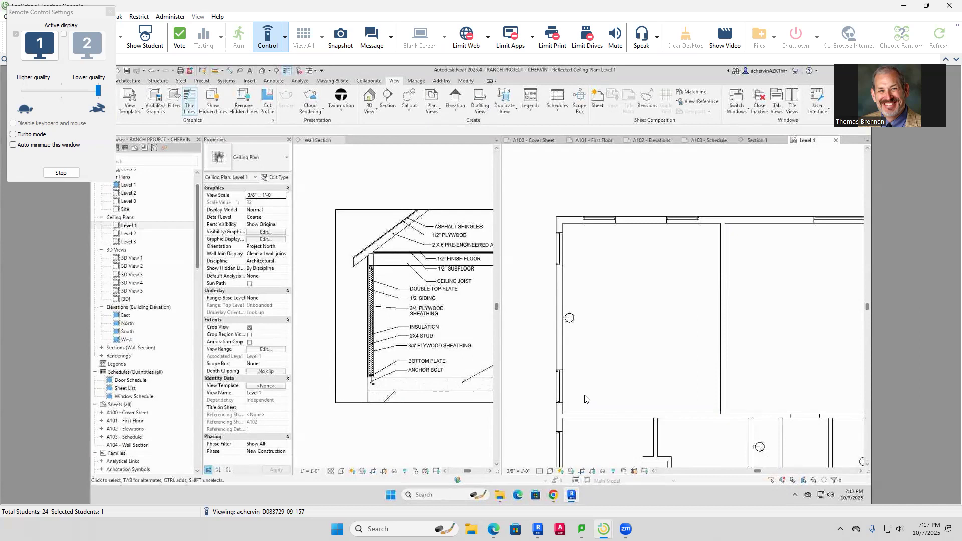
Take remote control of the student's computer and zoom out of the plan
click(288, 50)
click(275, 69)
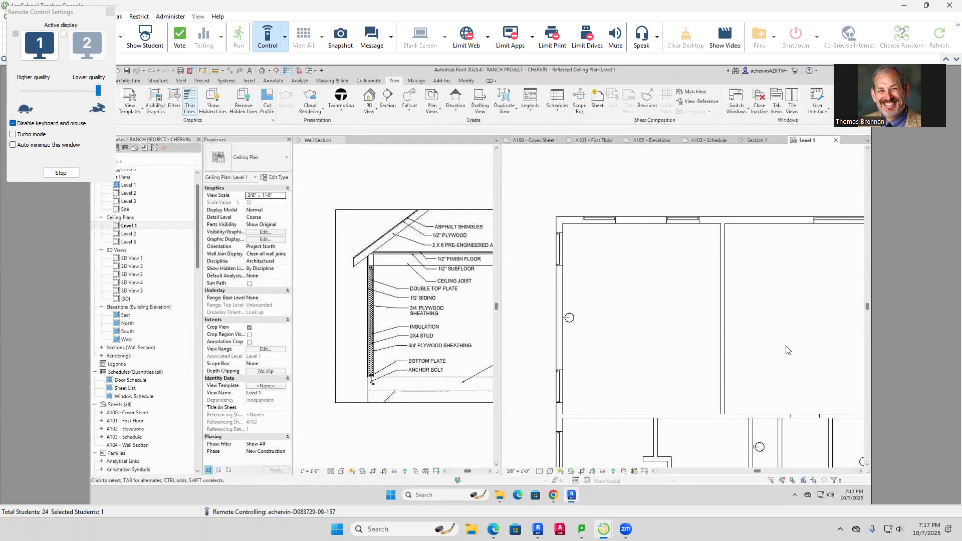
scroll(625, 284, down, 5)
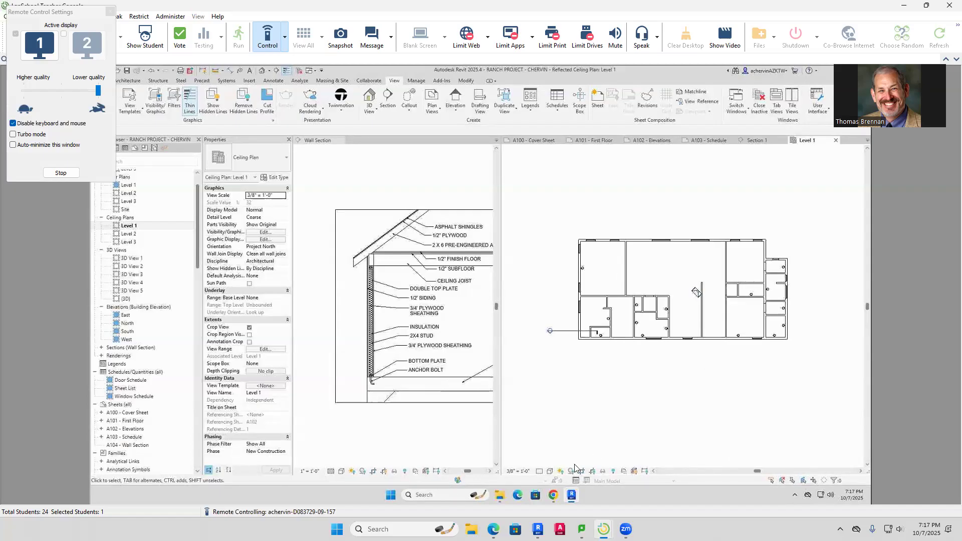
click(613, 471)
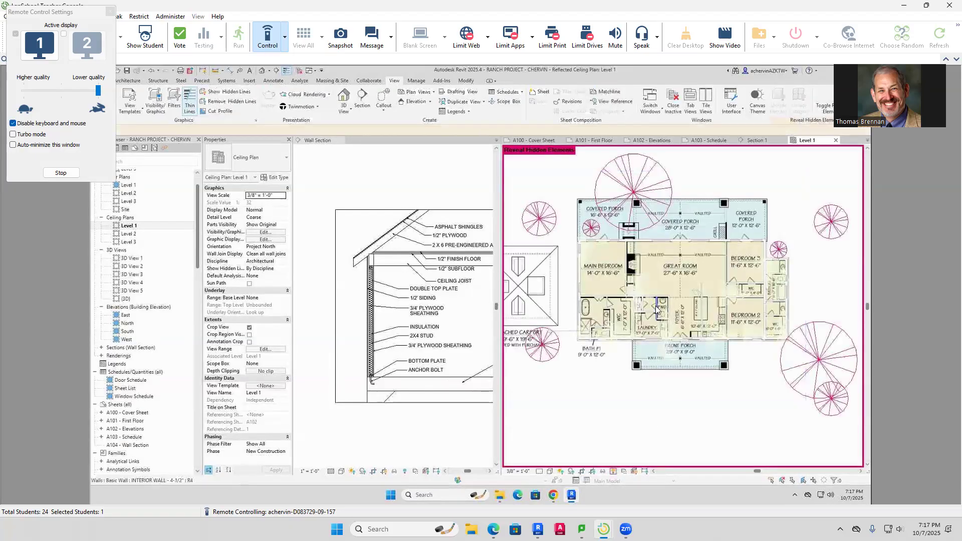
click(707, 265)
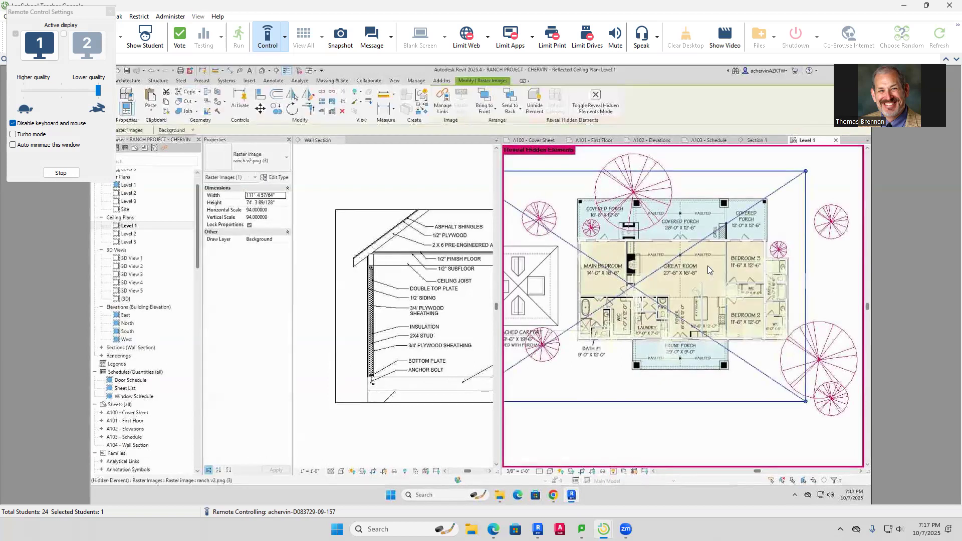
key(Escape)
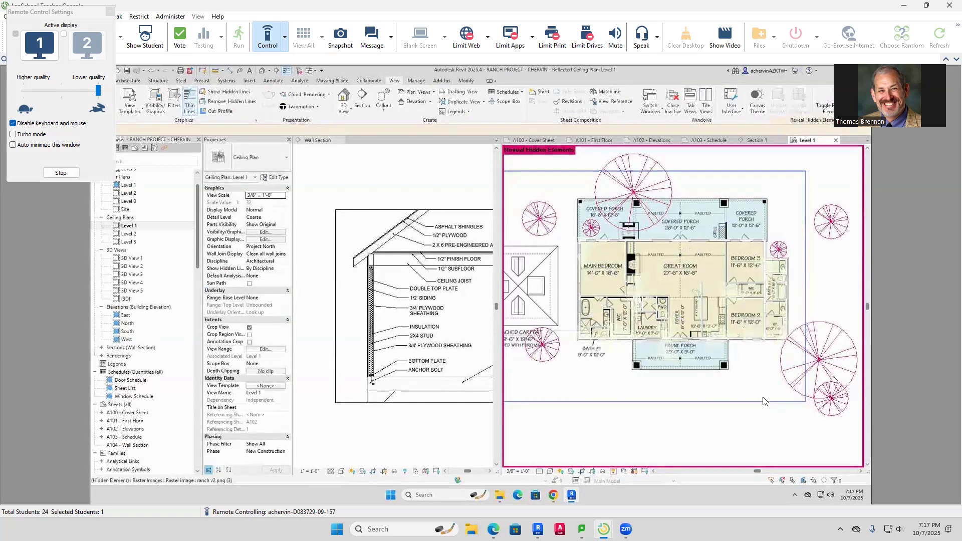
scroll(690, 396, down, 1)
middle_drag(689, 396, 730, 387)
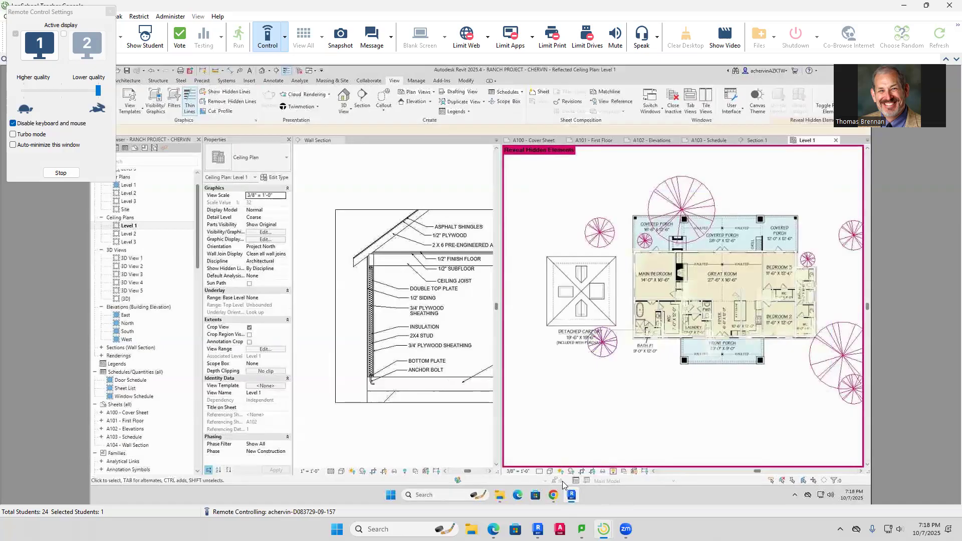
click(613, 472)
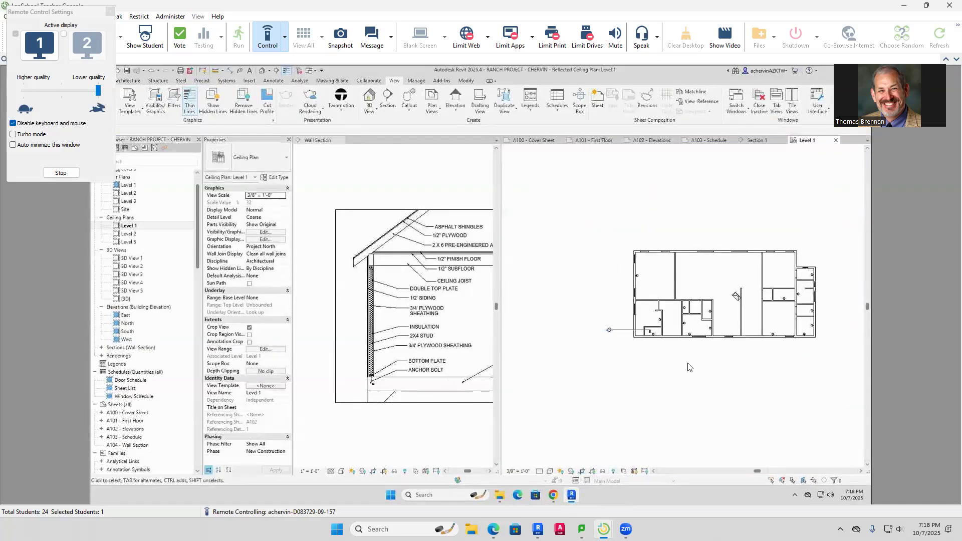
click(757, 141)
middle_drag(680, 212, 581, 213)
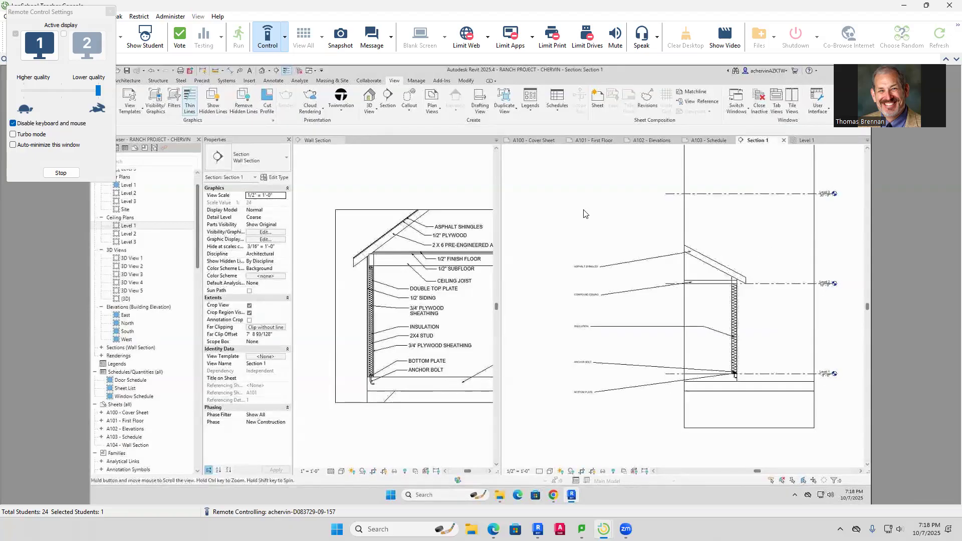
click(711, 284)
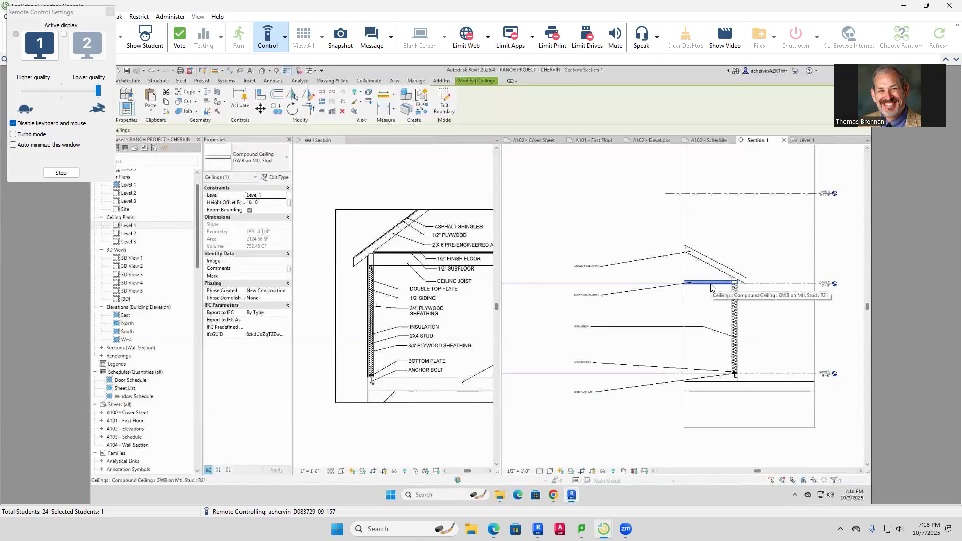
click(803, 141)
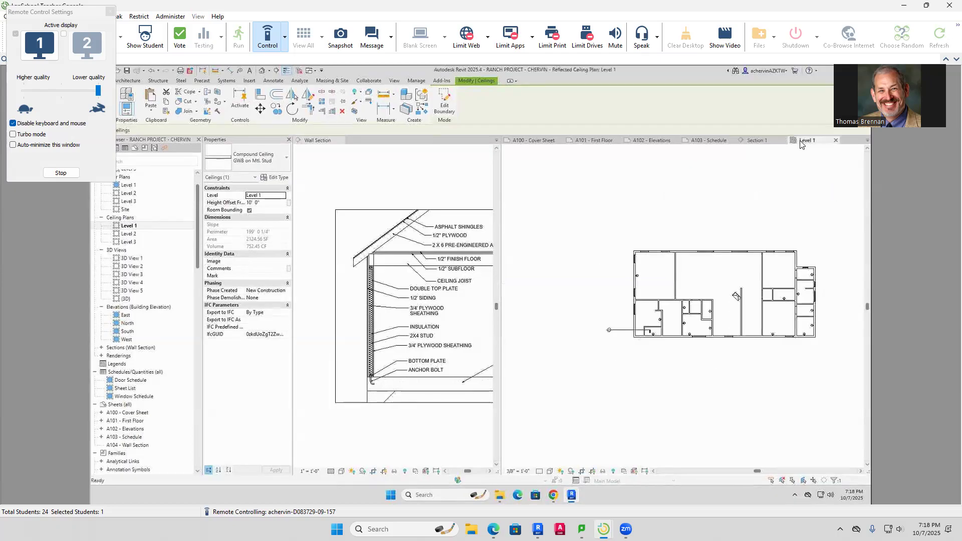
scroll(718, 283, up, 3)
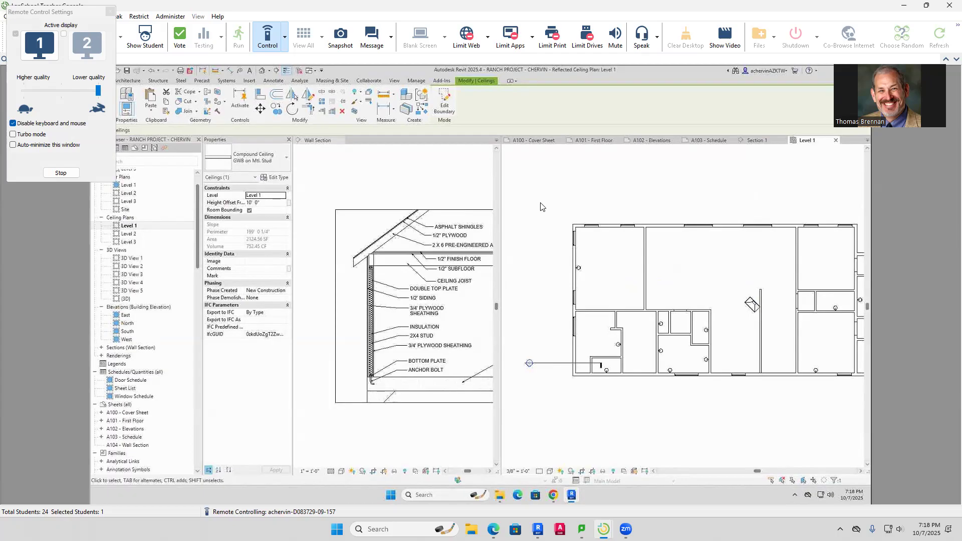
click(703, 218)
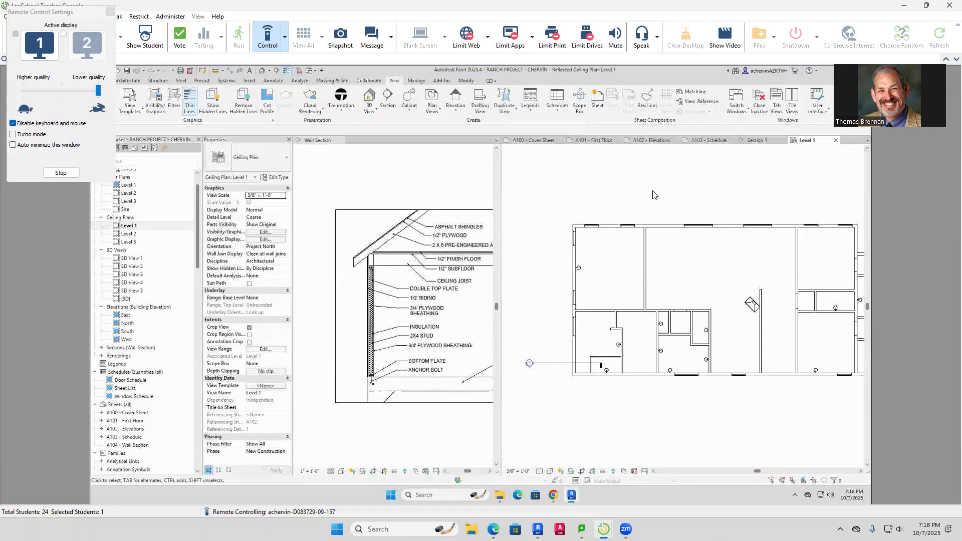
Set the view range: cut plane offset 10', top at Level 3, view depth Unlimited
click(266, 349)
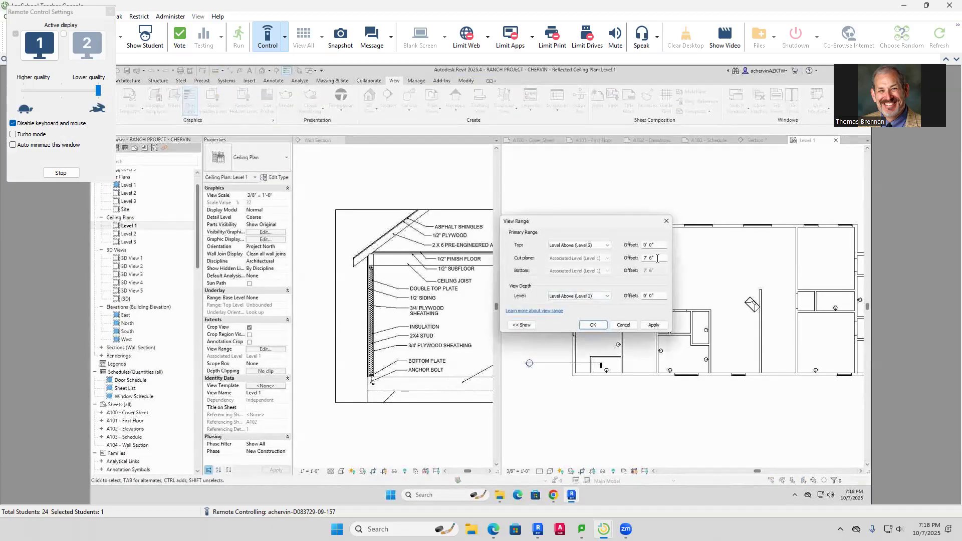
drag(660, 257, 626, 263)
text(10)
key(Return)
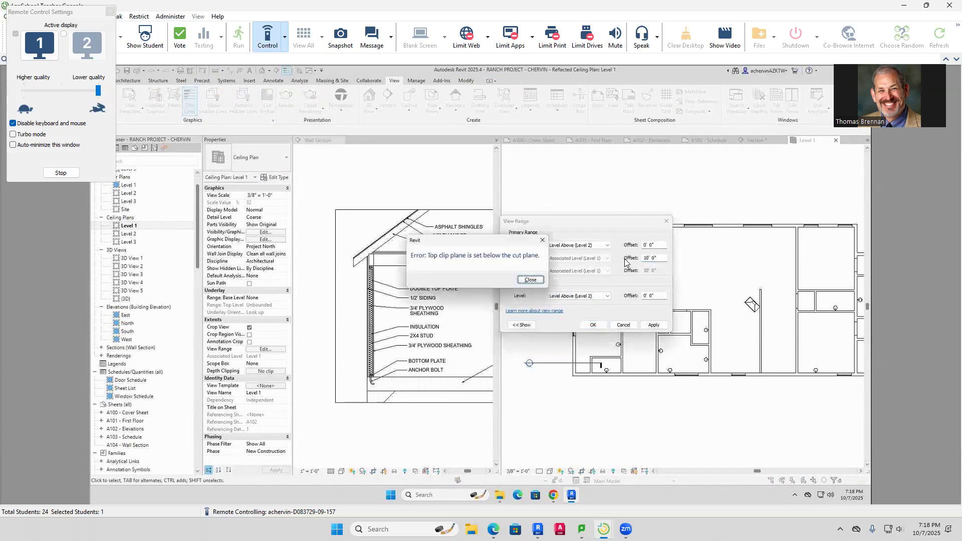
click(531, 279)
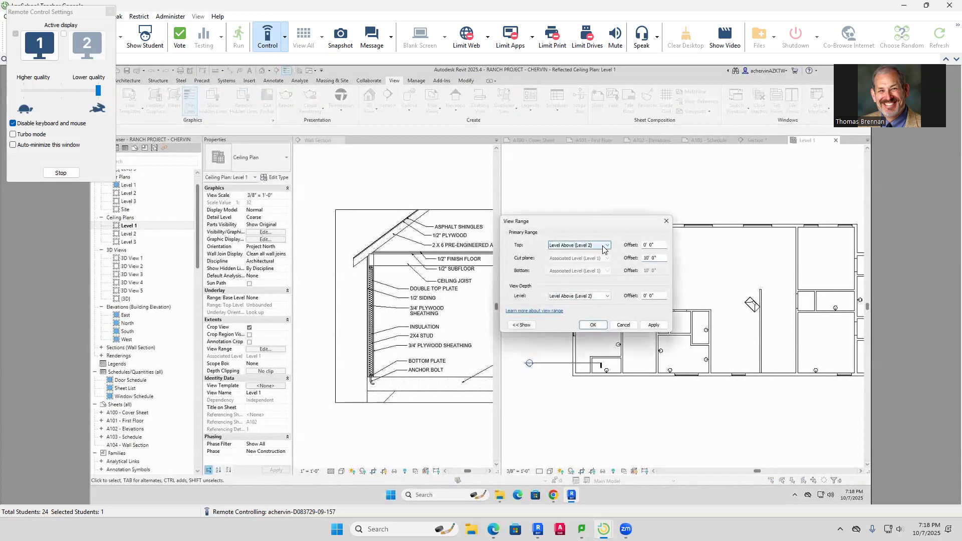
click(606, 247)
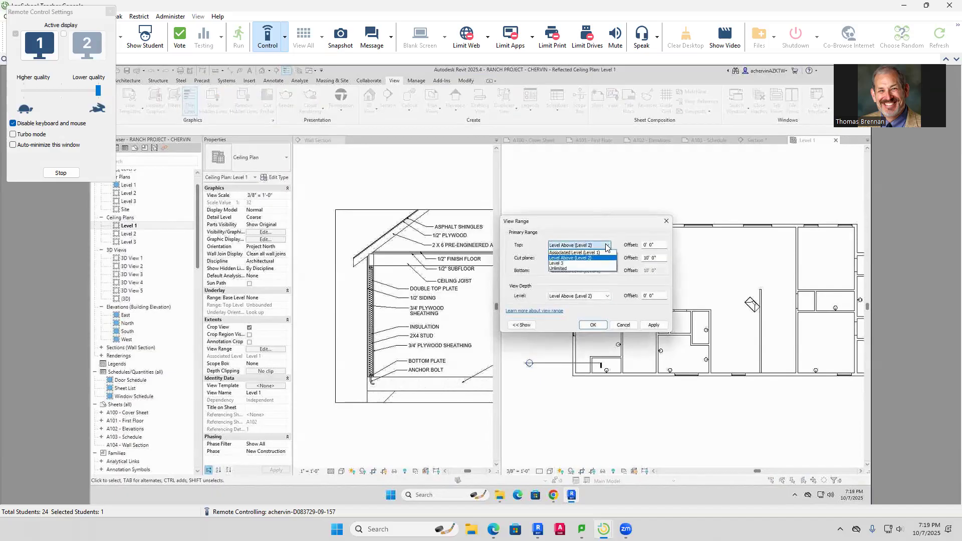
click(571, 263)
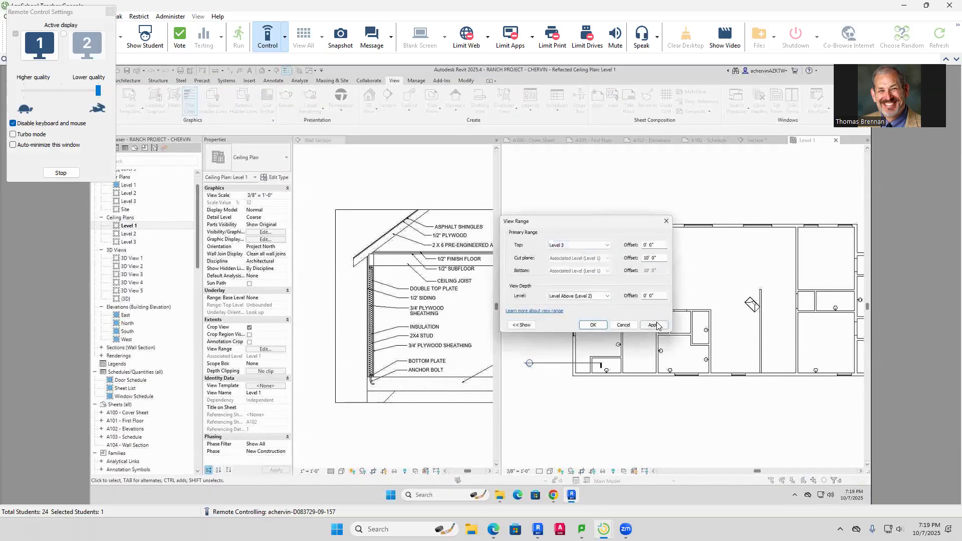
click(592, 326)
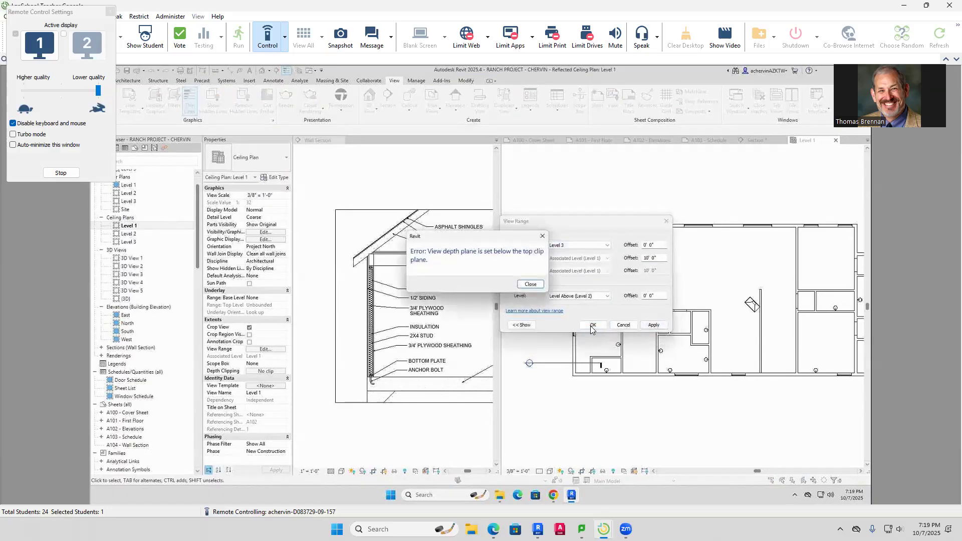
click(526, 284)
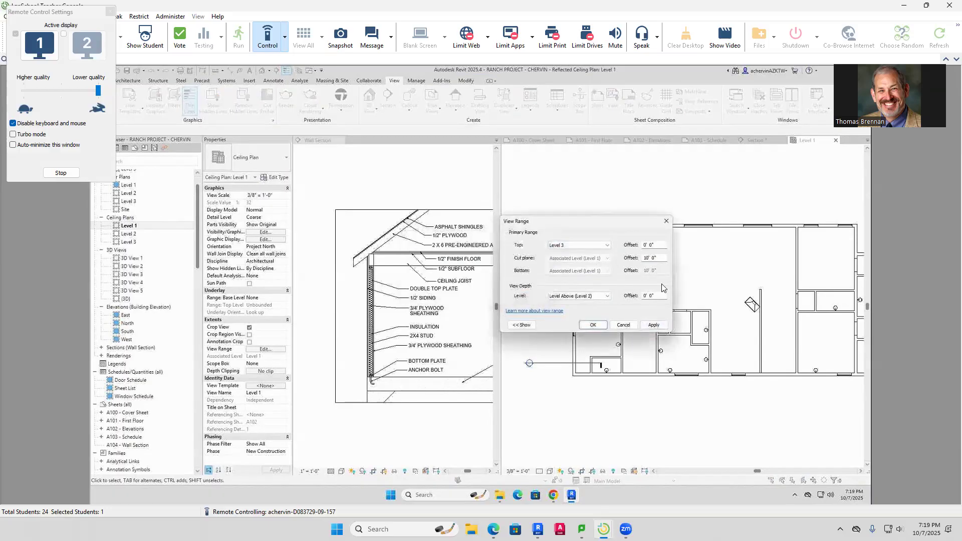
click(606, 297)
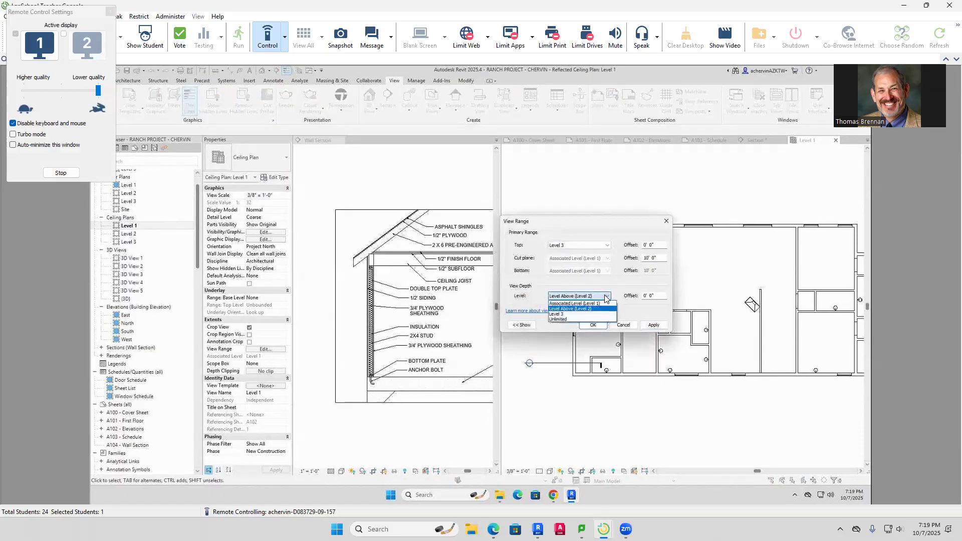
click(568, 319)
click(654, 326)
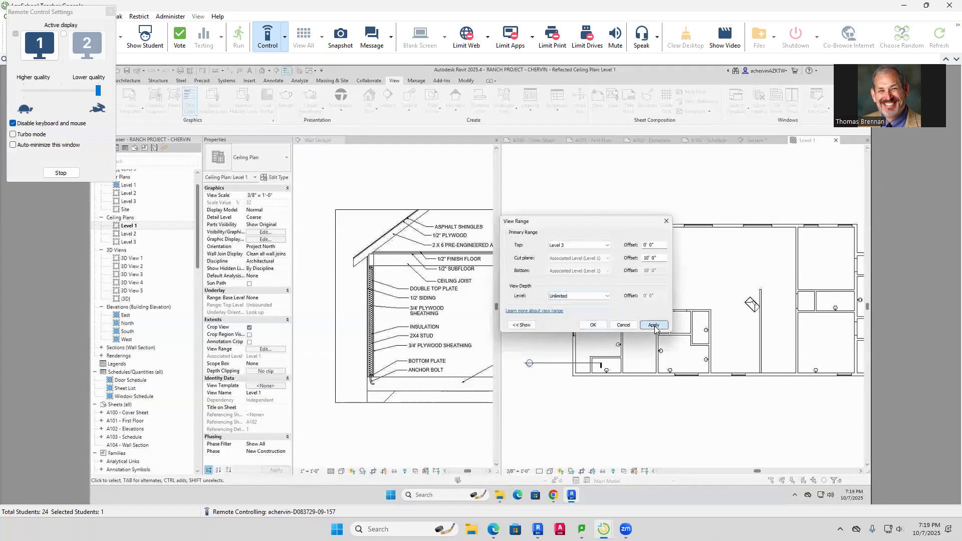
click(592, 325)
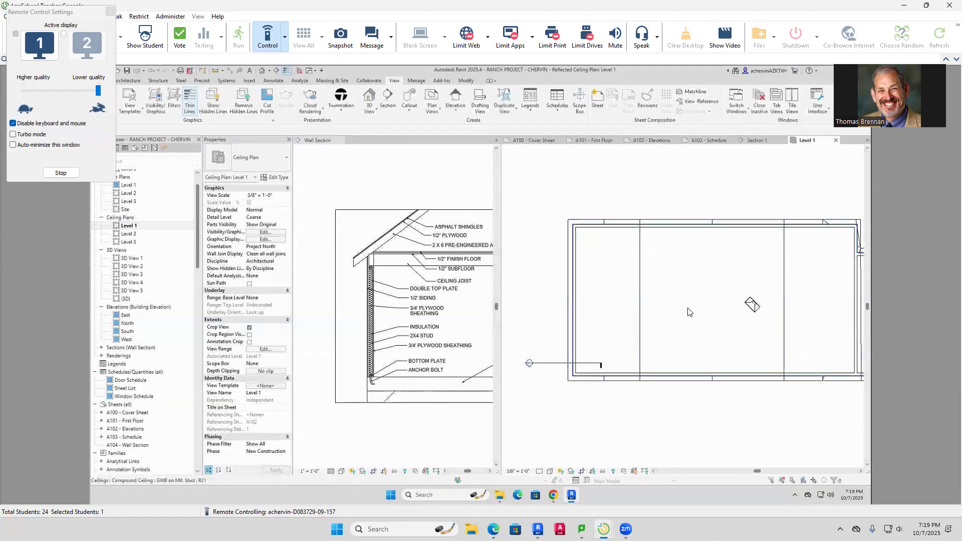
Select the roof and then the Level 1 ceiling to check them, then deselect
click(644, 317)
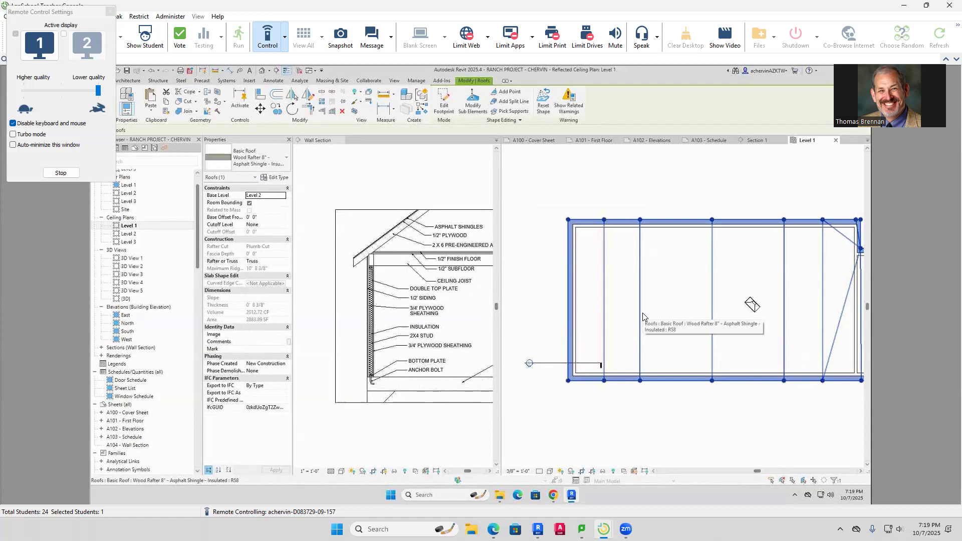
key(Escape)
click(691, 325)
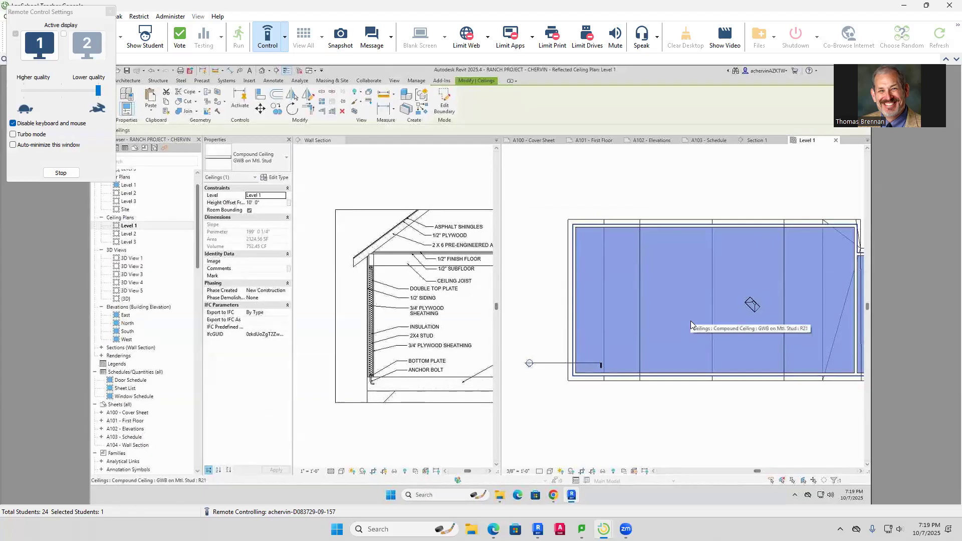
click(636, 186)
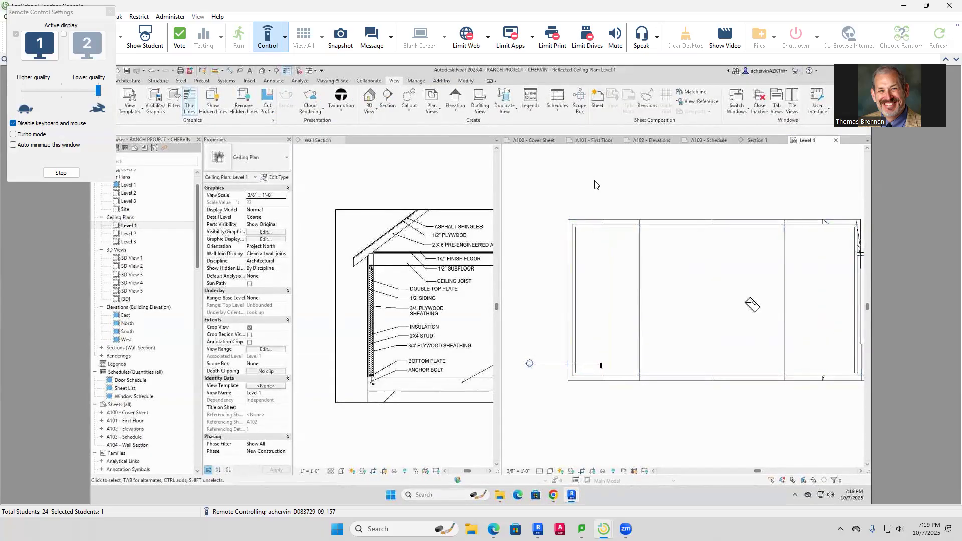
key(v)
key(r)
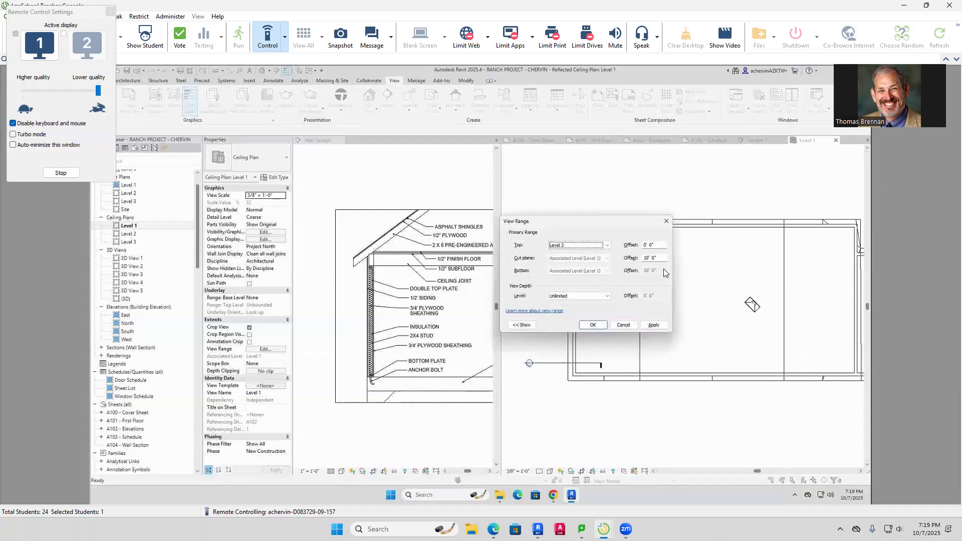
click(605, 246)
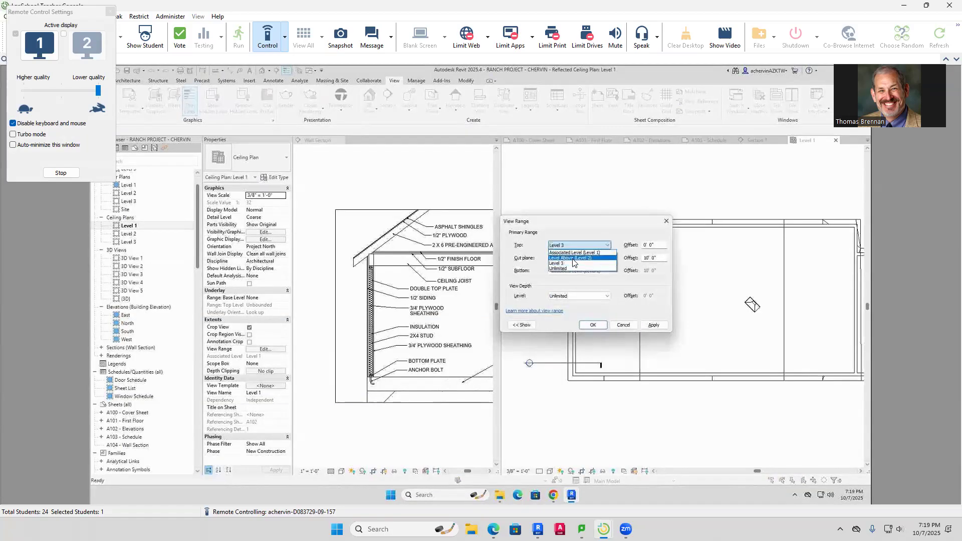
click(573, 258)
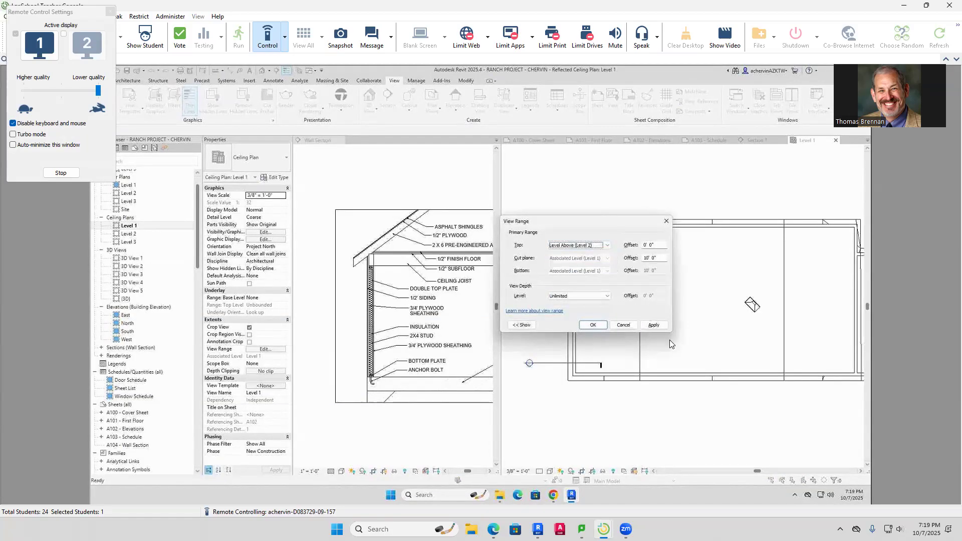
click(653, 326)
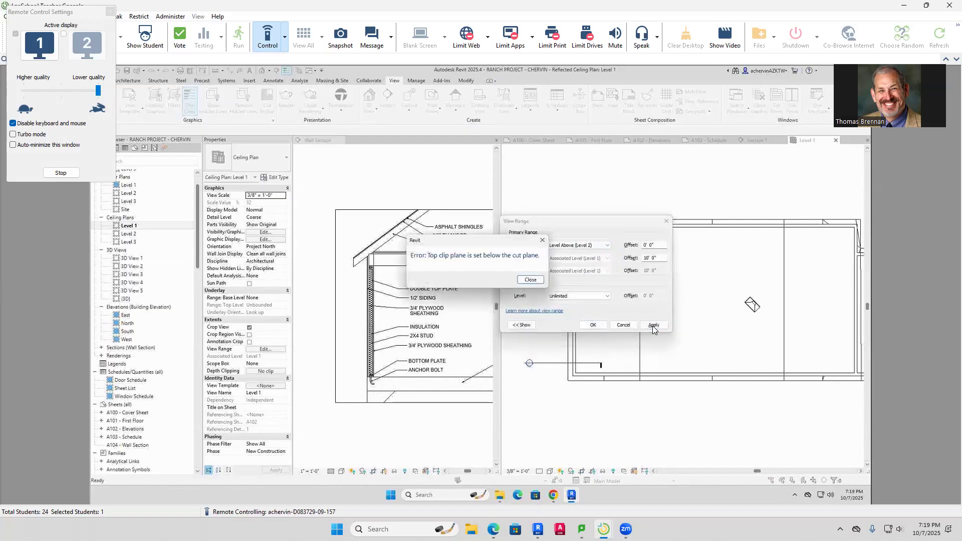
click(532, 281)
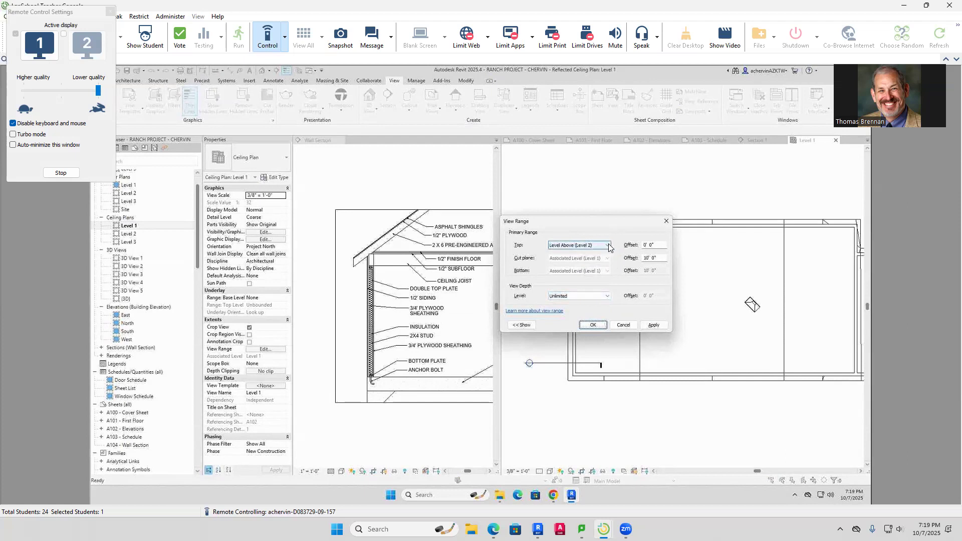
key(Tab)
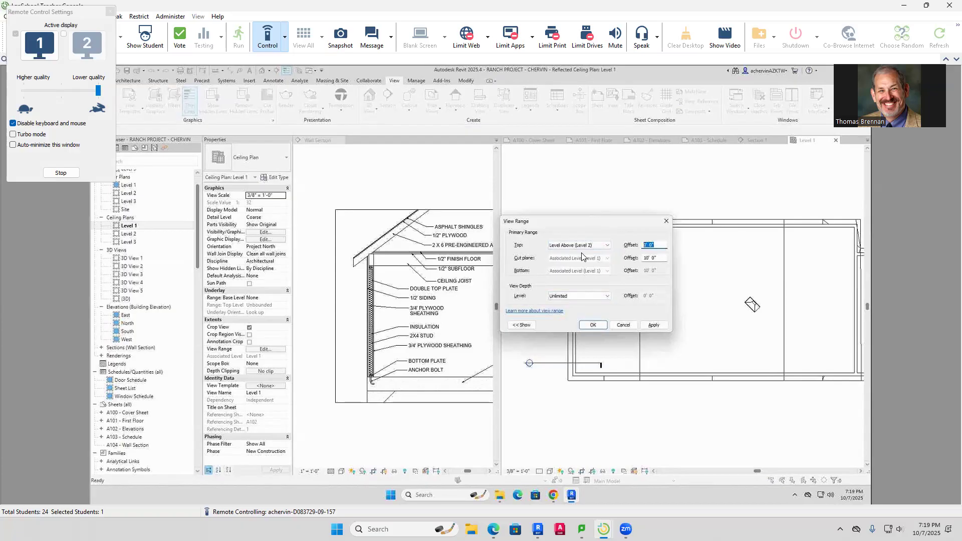
key(Return)
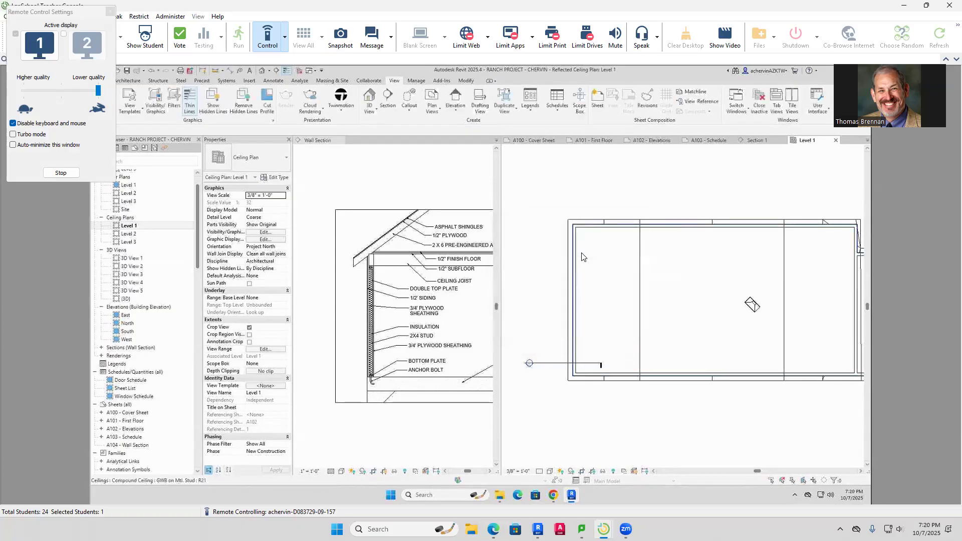
Edit the ceiling boundary, moving the left and top lines onto the inner wall faces
click(684, 291)
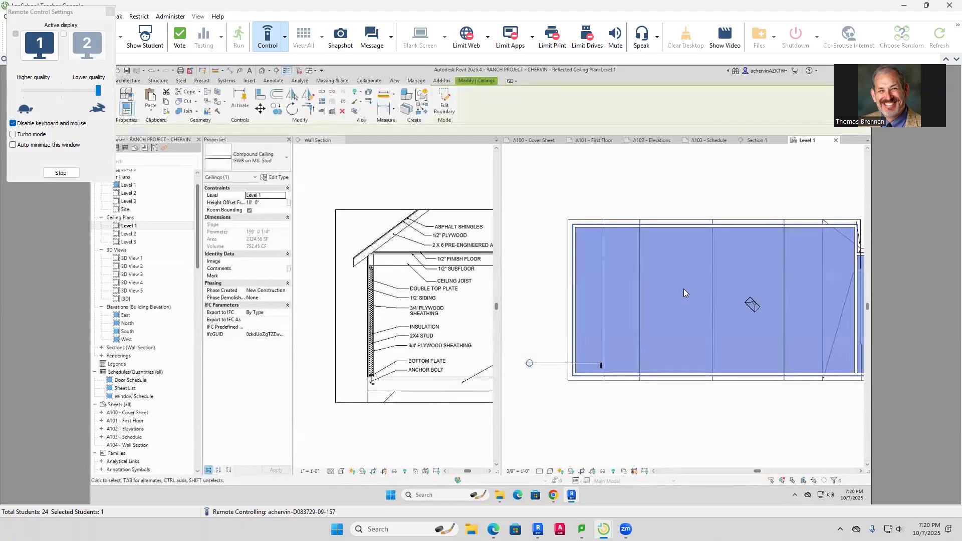
double_click(685, 293)
scroll(590, 245, up, 2)
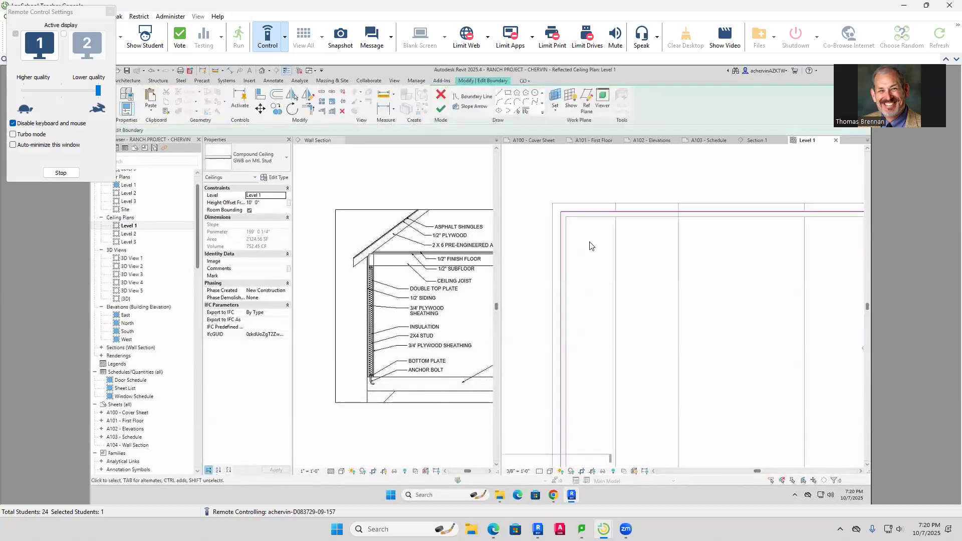
click(561, 248)
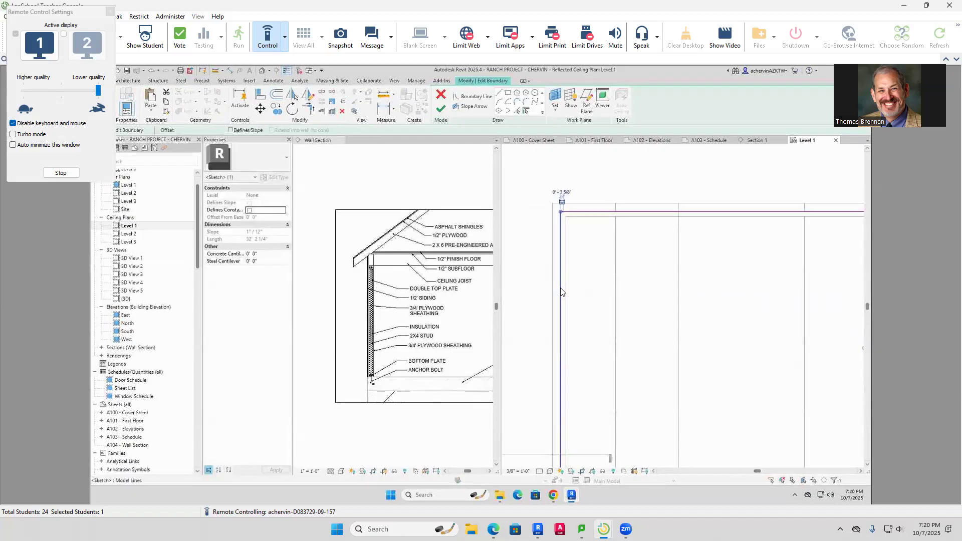
drag(571, 289, 575, 289)
click(629, 212)
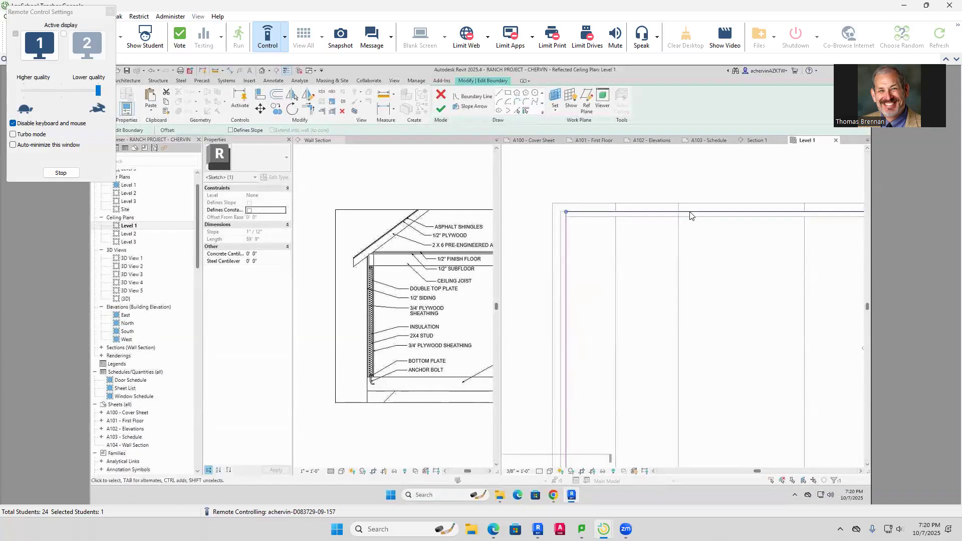
drag(690, 217, 690, 216)
Move the projection's right and short top boundary lines onto the wall faces
scroll(742, 280, down, 3)
middle_drag(742, 281, 552, 260)
scroll(801, 247, up, 5)
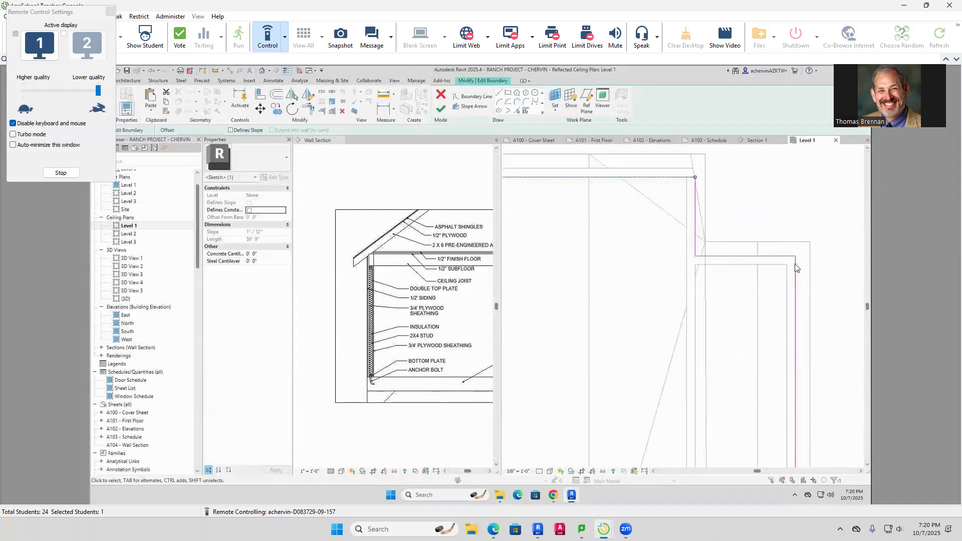
middle_drag(797, 282, 779, 193)
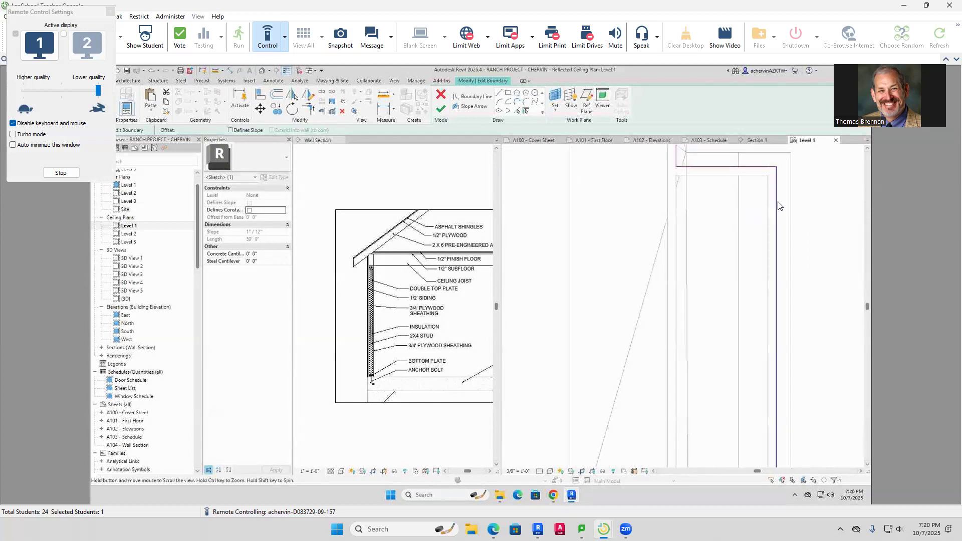
click(777, 236)
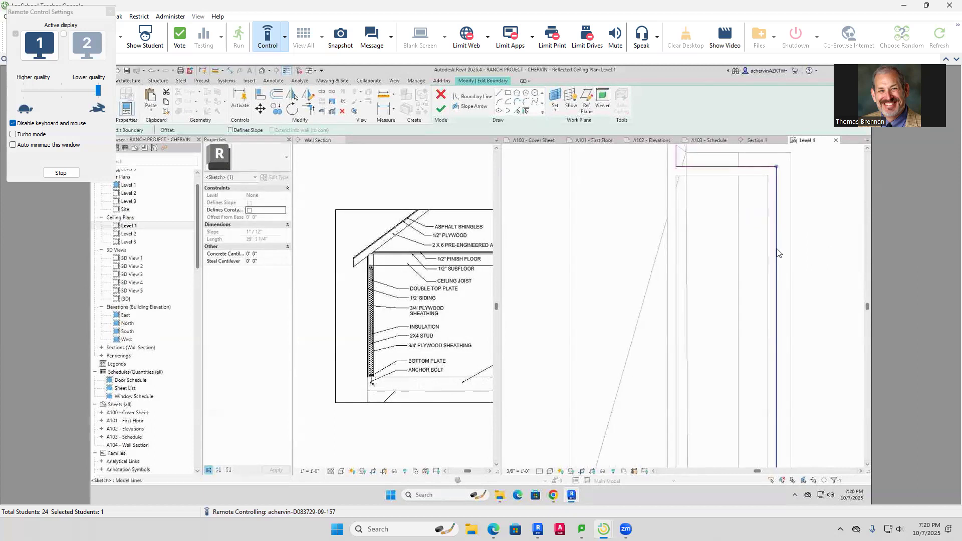
drag(777, 273, 767, 282)
click(725, 168)
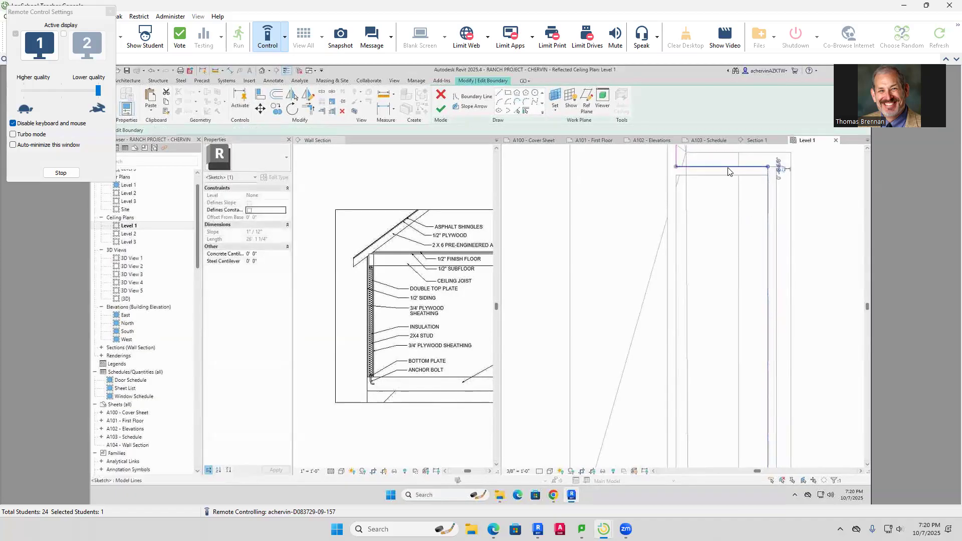
drag(726, 178, 725, 178)
Align the projection's corner vertical line and bottom line to the walls, then finish the edit
scroll(721, 209, down, 2)
middle_drag(721, 210, 730, 319)
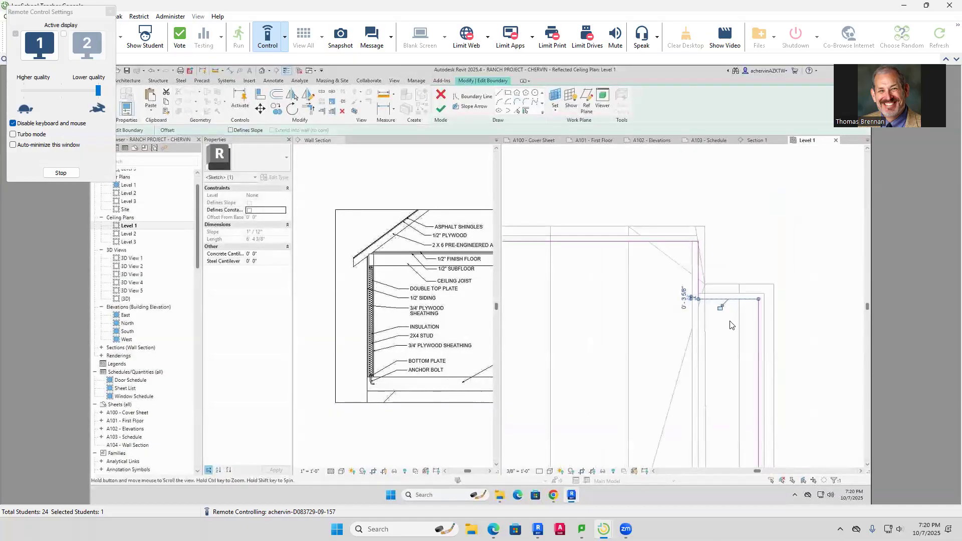
click(698, 276)
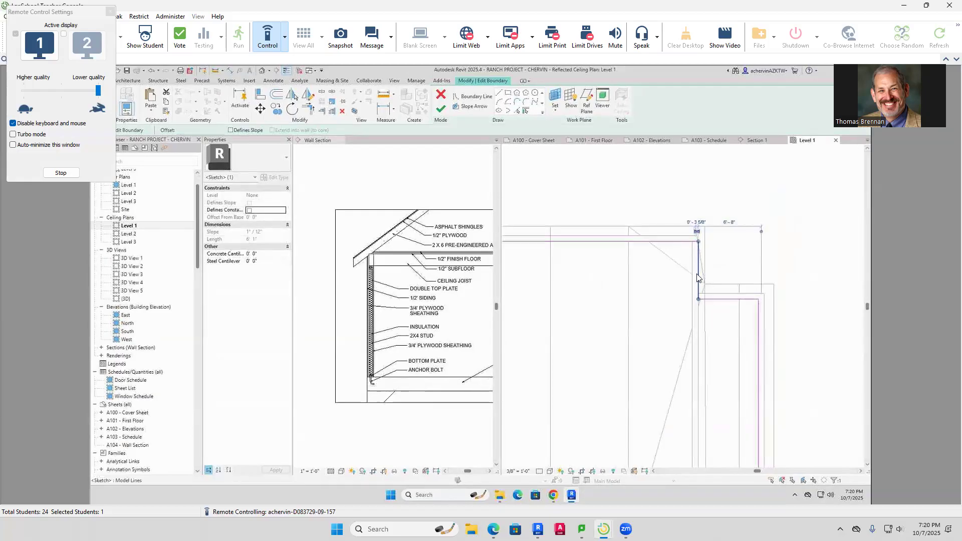
drag(698, 277, 689, 286)
scroll(671, 383, down, 1)
middle_drag(683, 442, 726, 186)
middle_drag(795, 234, 769, 301)
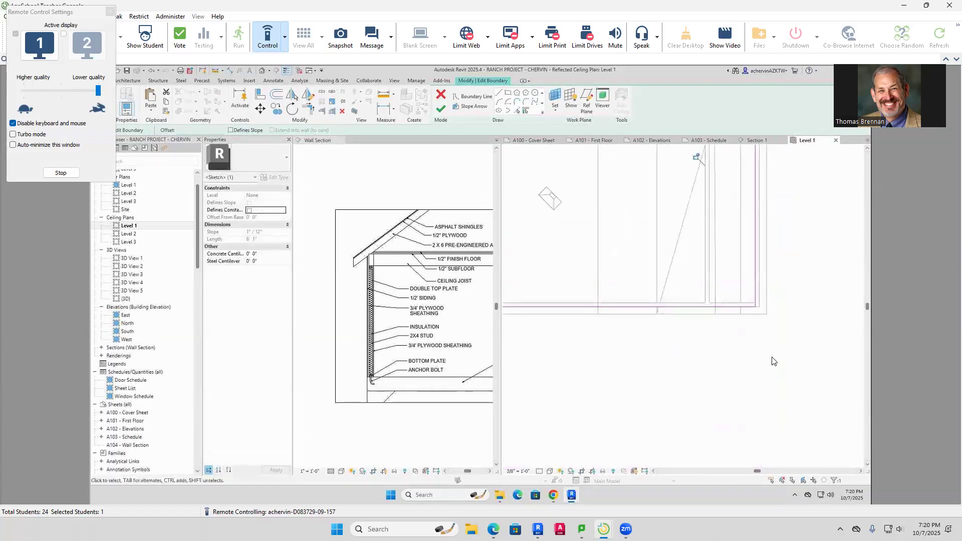
scroll(750, 318, up, 2)
click(730, 306)
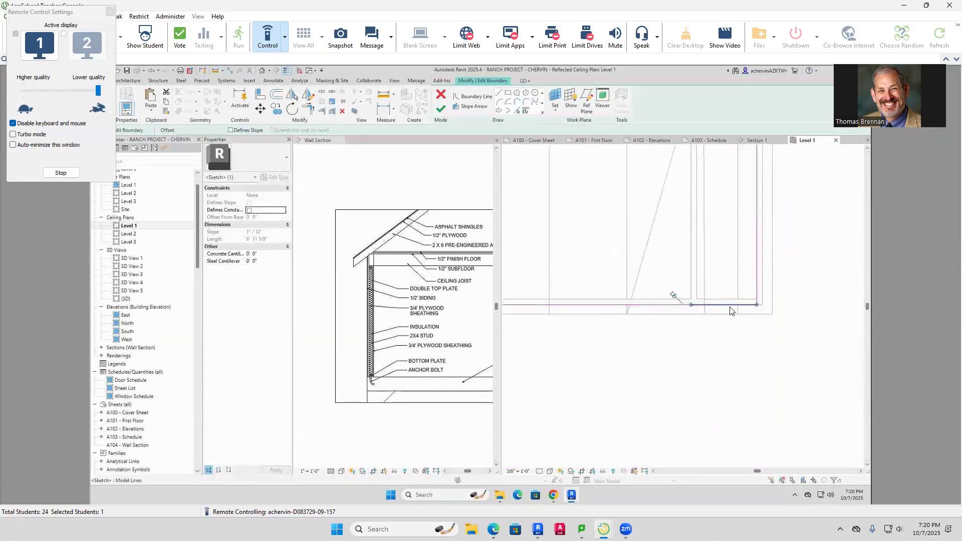
drag(730, 307, 724, 301)
scroll(675, 378, down, 5)
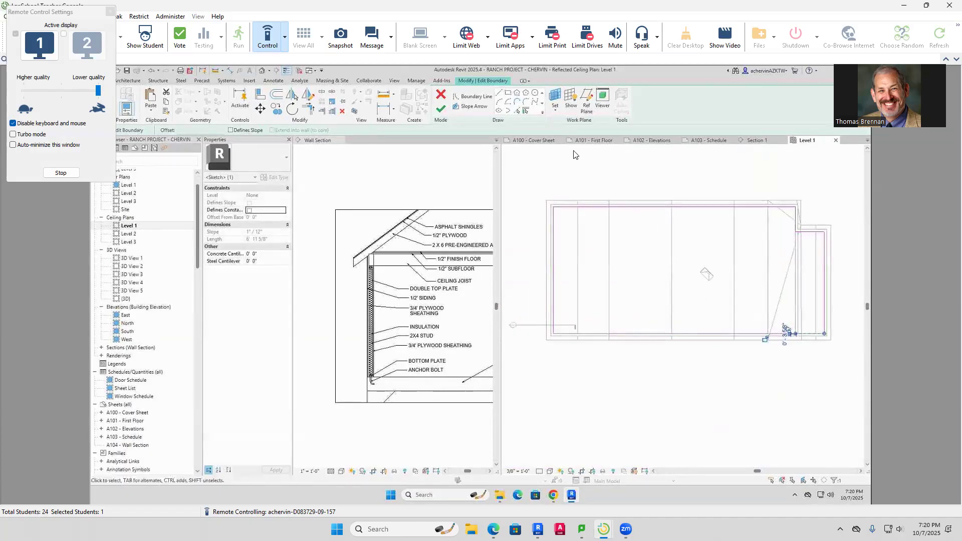
click(441, 109)
Look through Section 1 and the A103, A102, A101 and A100 sheets
click(585, 174)
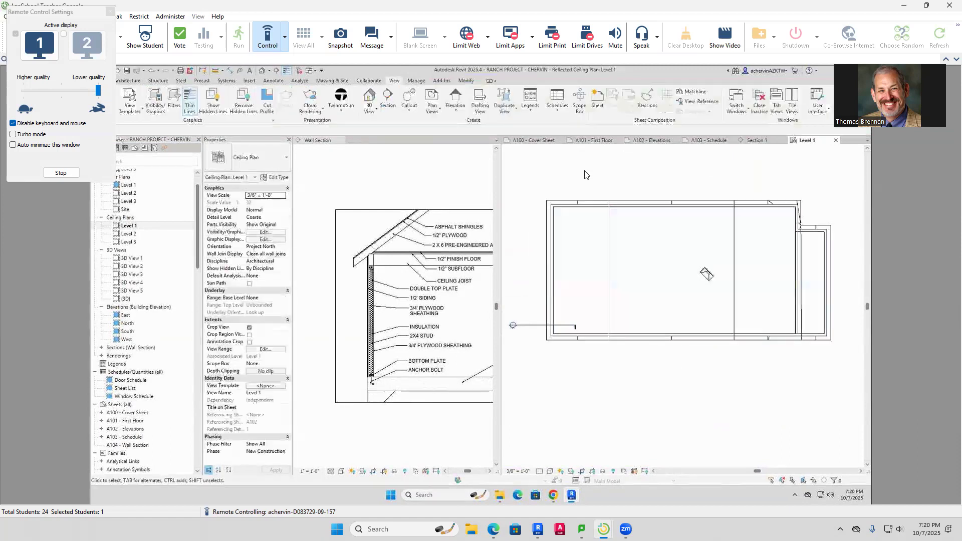
click(757, 141)
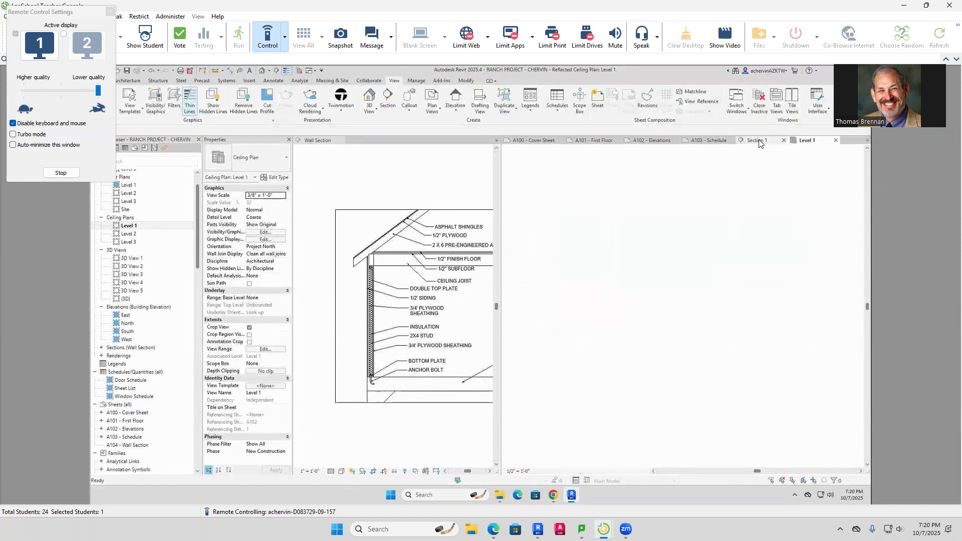
click(709, 141)
click(649, 141)
click(601, 141)
click(540, 143)
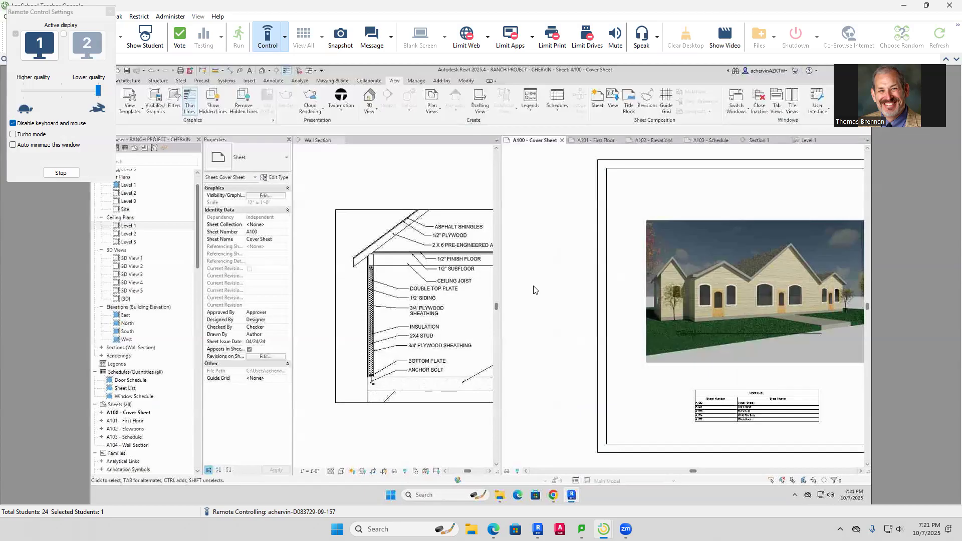
Zoom into the cover-sheet rendering, then open the default 3D view
scroll(801, 286, up, 5)
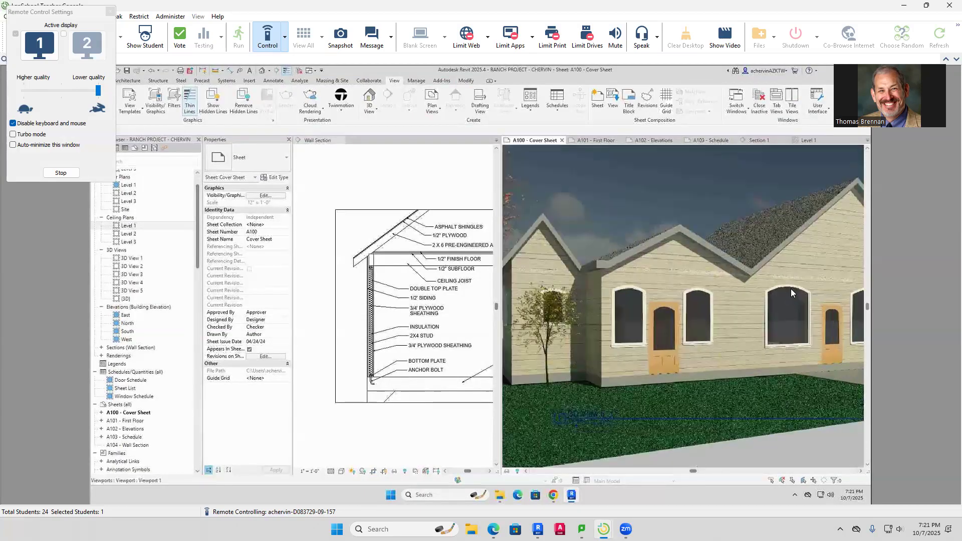
scroll(790, 289, up, 3)
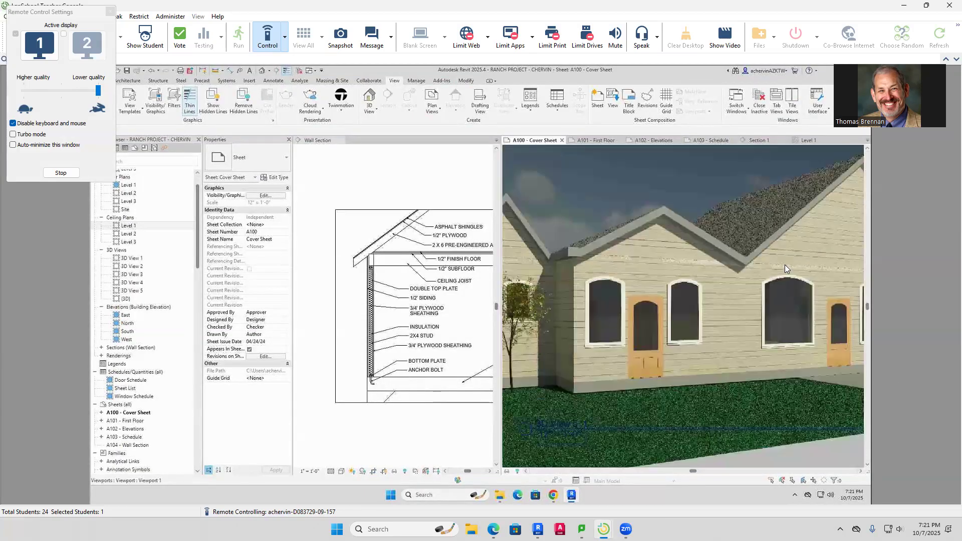
scroll(784, 264, down, 5)
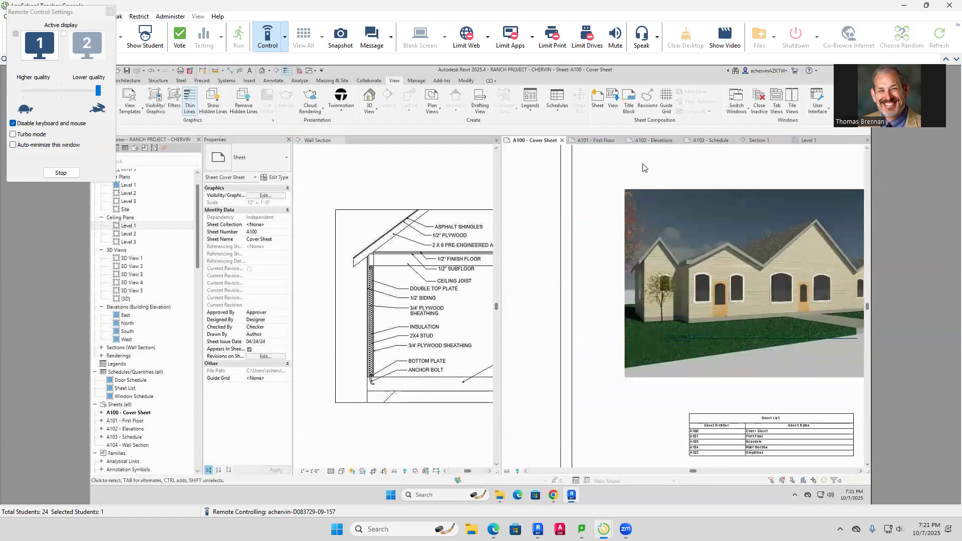
click(262, 71)
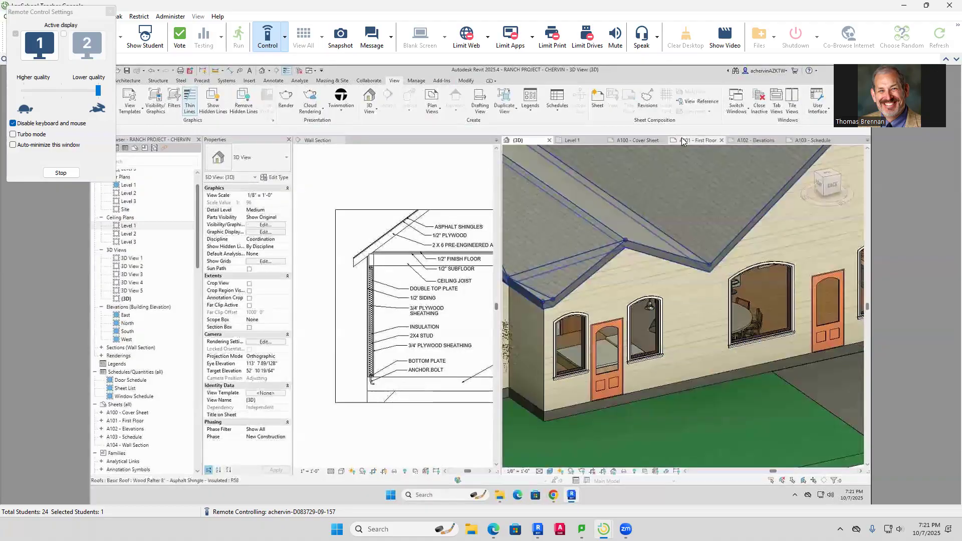
End remote control of the student's computer and bring Revit back to the front
click(284, 38)
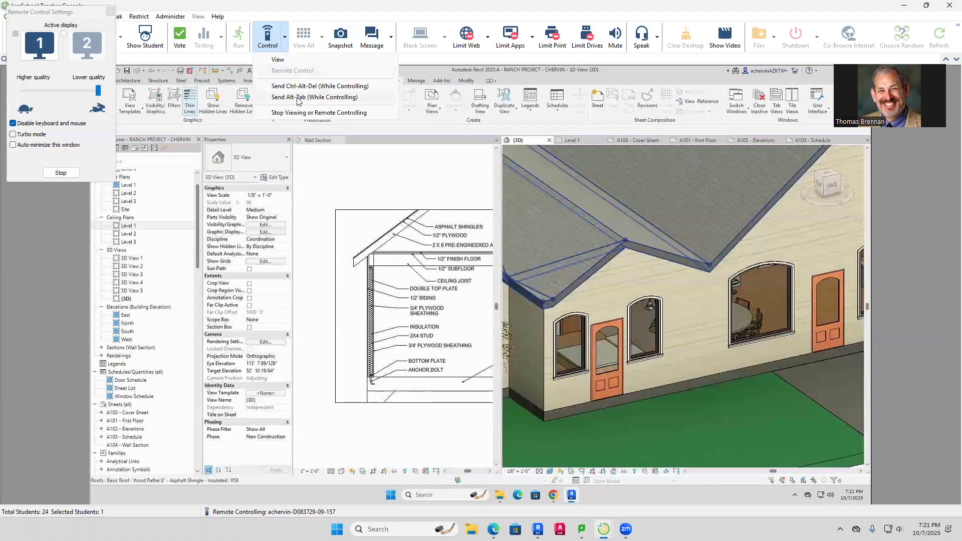
click(303, 114)
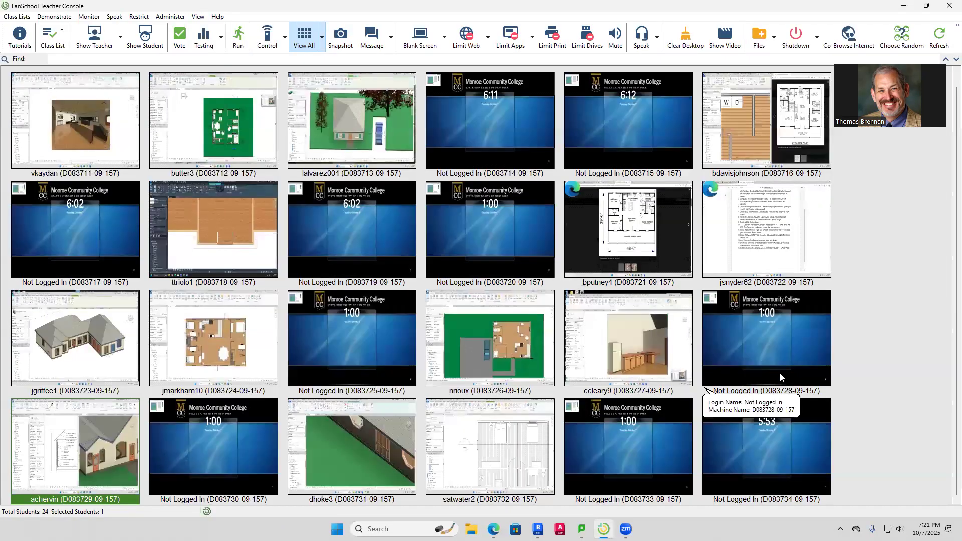
mouse_move(780, 374)
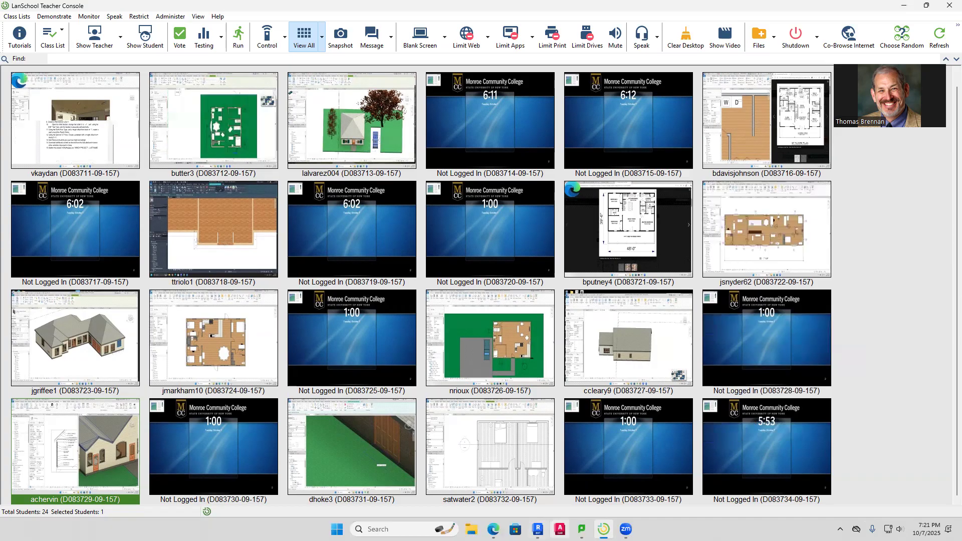
click(537, 529)
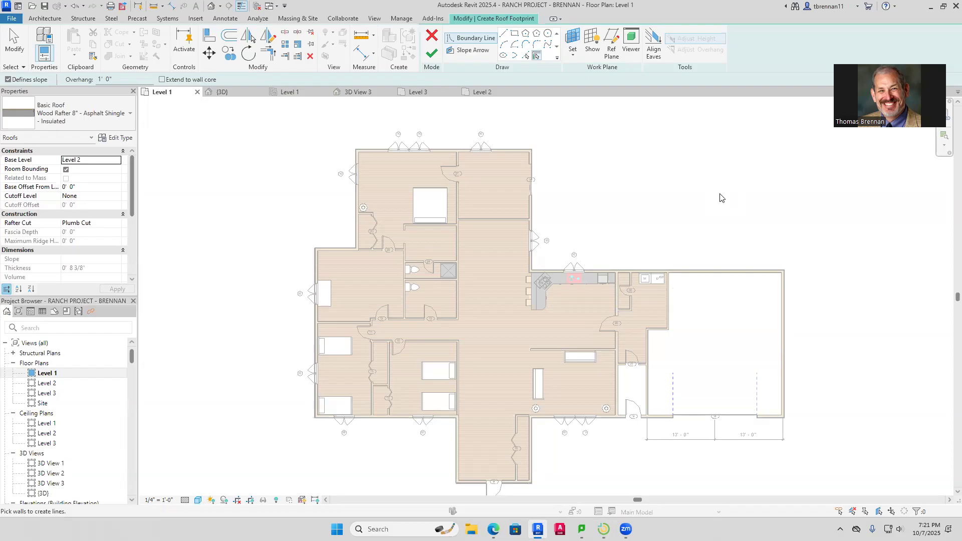
Pick the upper and lower walls as 9"/12" sloped edges and the garage end wall as non-sloped
click(659, 272)
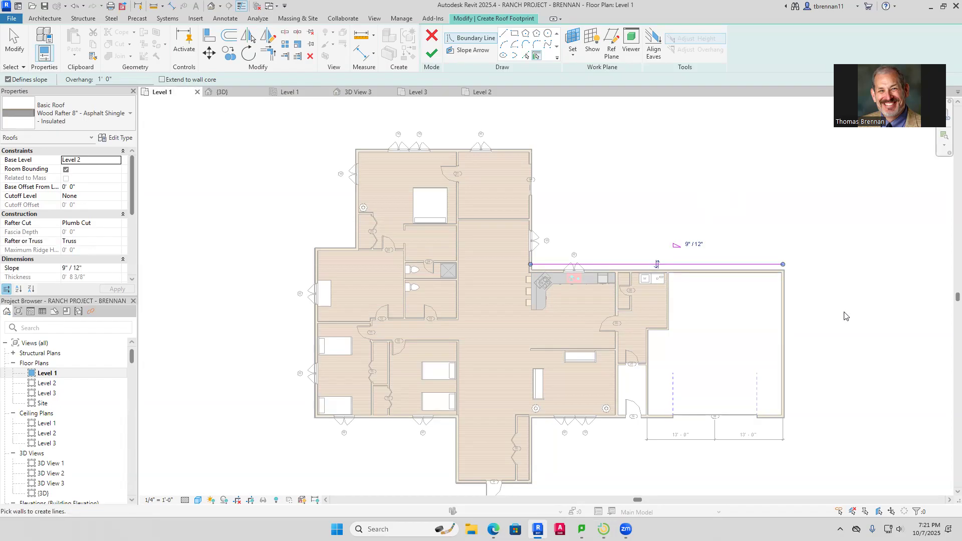
click(611, 424)
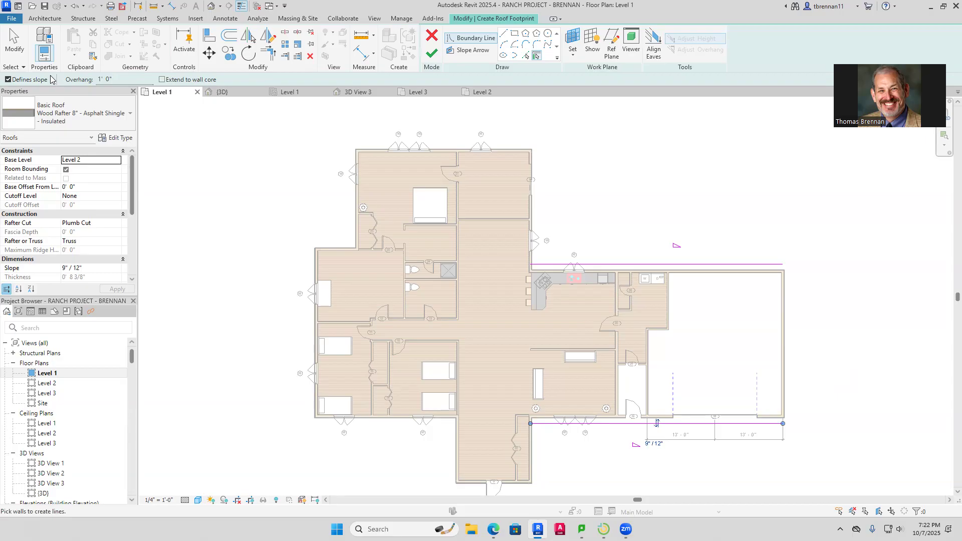
click(7, 80)
click(782, 307)
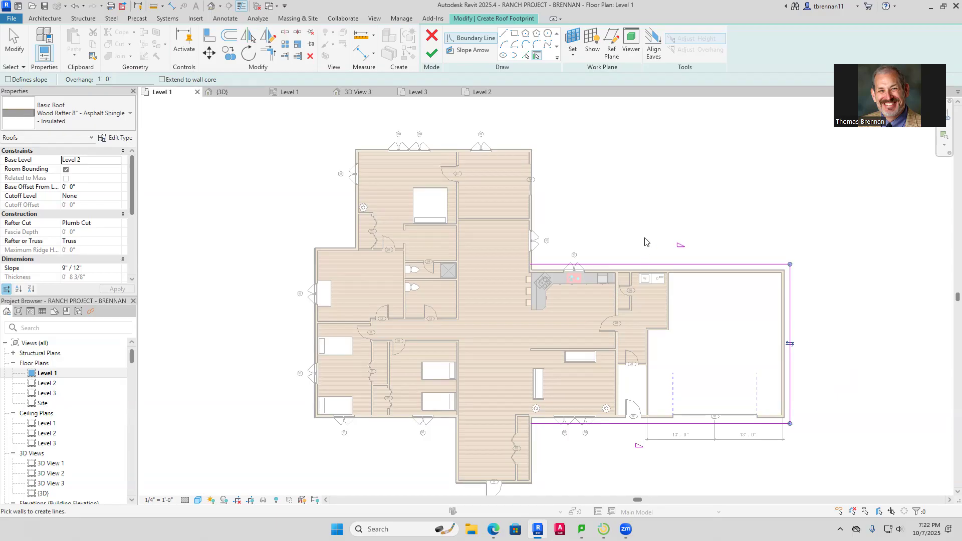
key(Escape)
Stretch the upper and lower roof edges left and add a non-sloped edge on the left wall
click(544, 424)
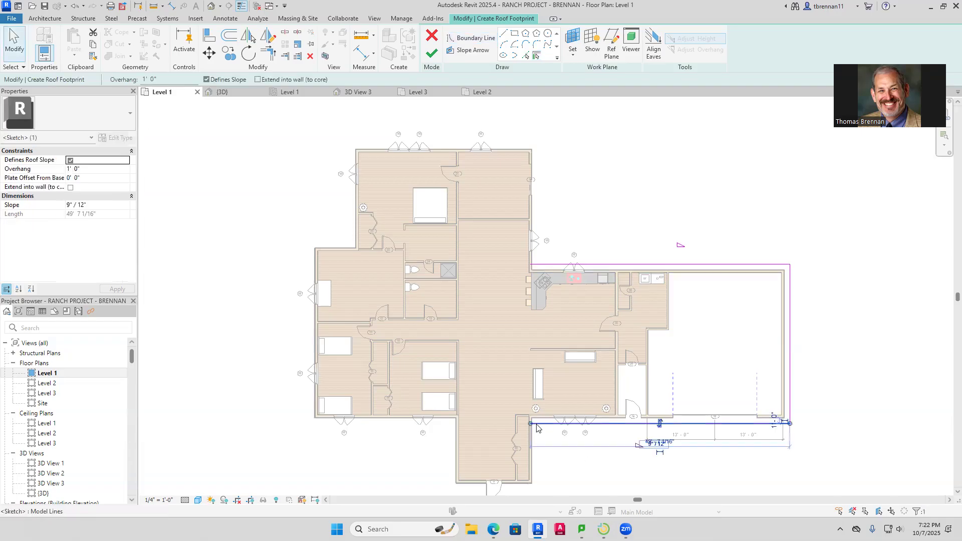
drag(530, 424, 315, 423)
click(623, 264)
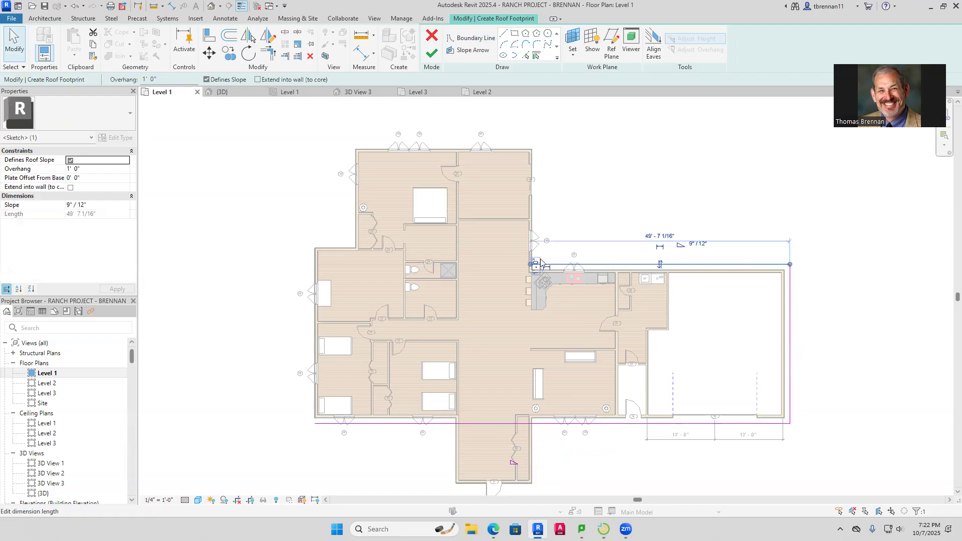
drag(529, 264, 293, 246)
key(Escape)
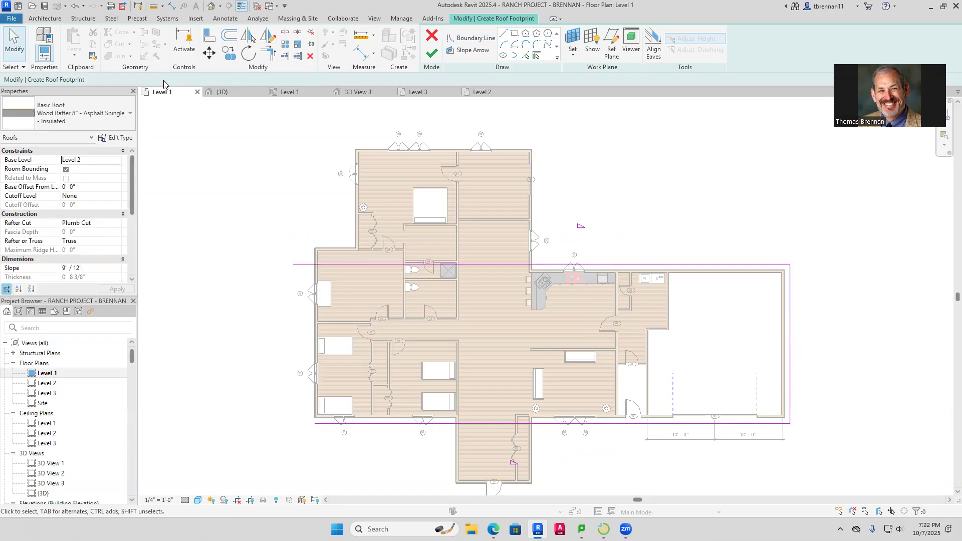
click(536, 55)
click(314, 311)
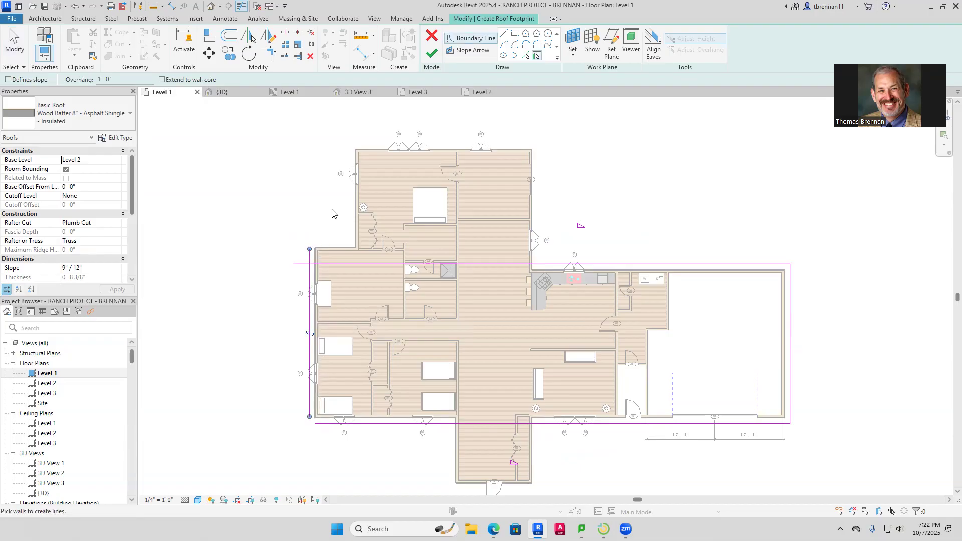
Trim/Extend the two left corners of the footprint and finish the roof
click(269, 52)
click(313, 264)
click(309, 274)
click(331, 424)
click(308, 411)
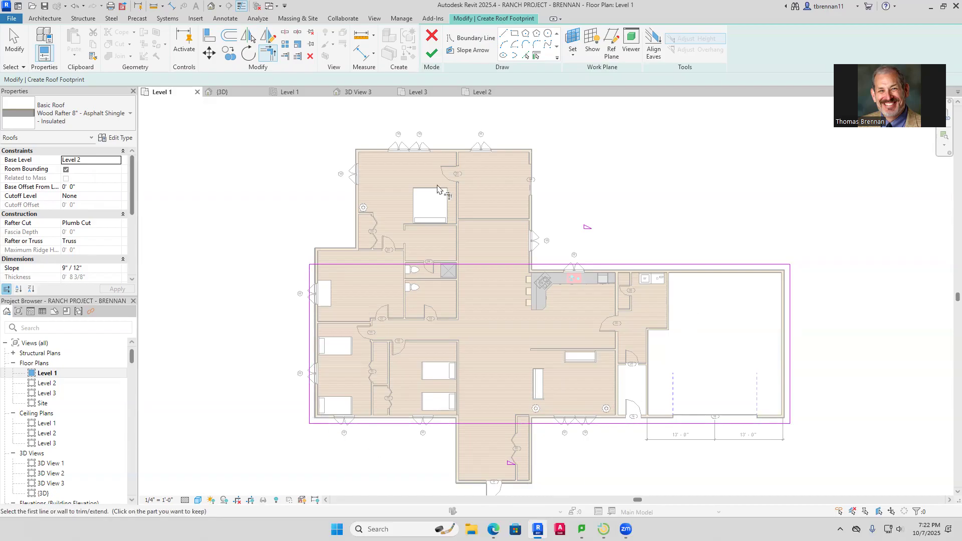
click(431, 54)
In the {3D} view, change the main roof slope to 5"/12", then return to Level 1
click(623, 194)
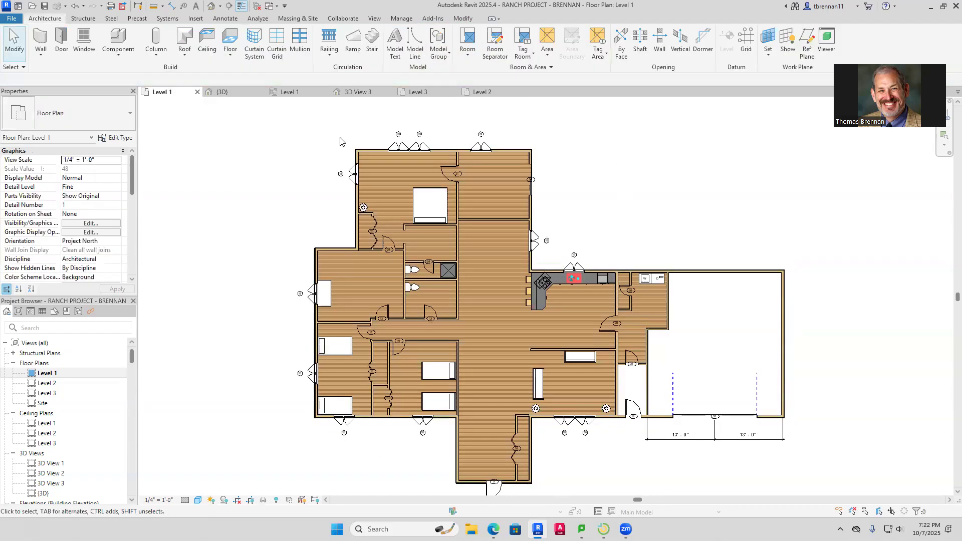
click(211, 6)
middle_drag(711, 245, 723, 235)
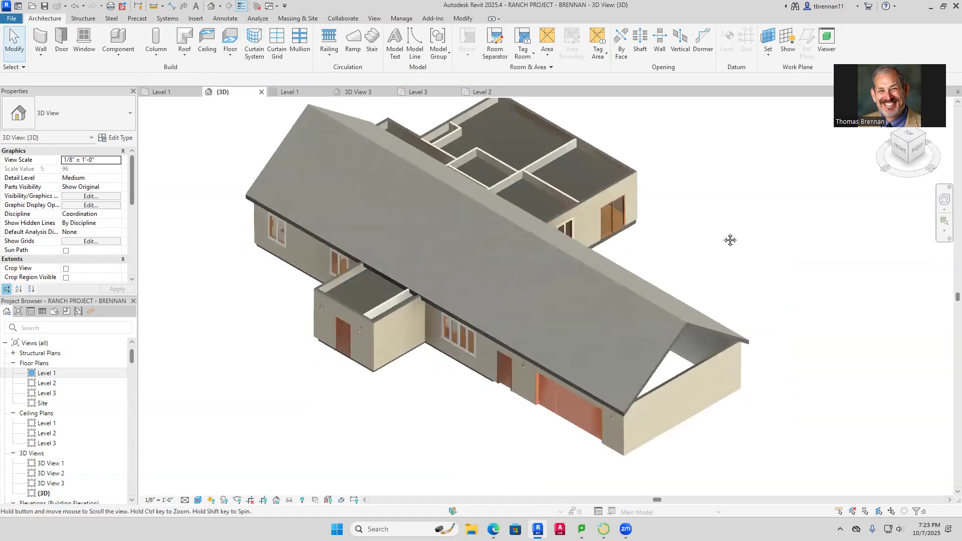
click(667, 317)
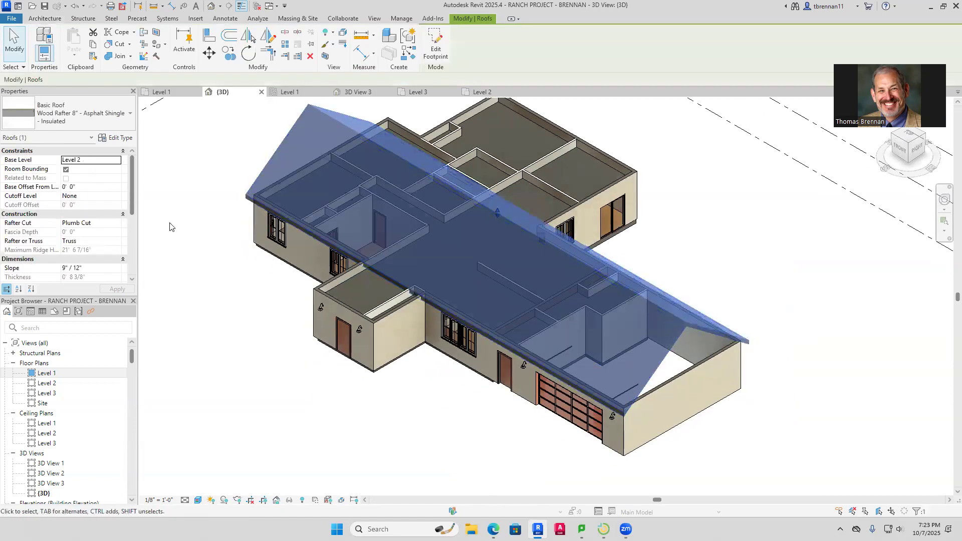
click(66, 268)
key(BackSpace)
text(5)
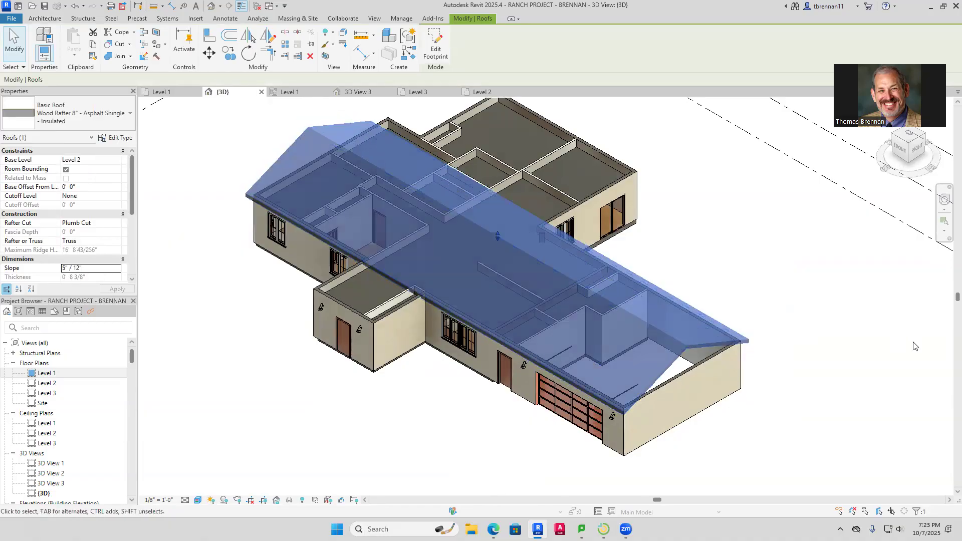
click(892, 346)
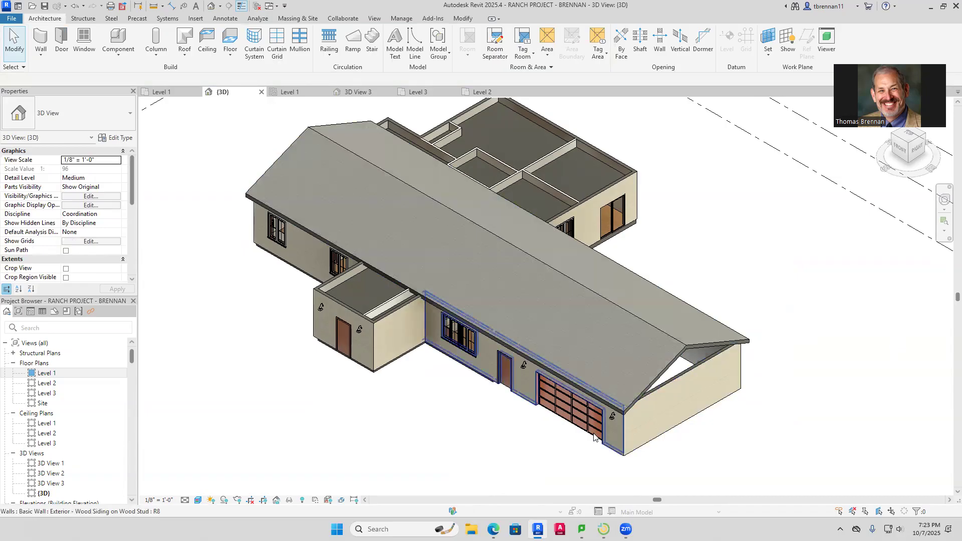
scroll(556, 455, down, 2)
shift+middle_drag(566, 454, 506, 129)
click(162, 93)
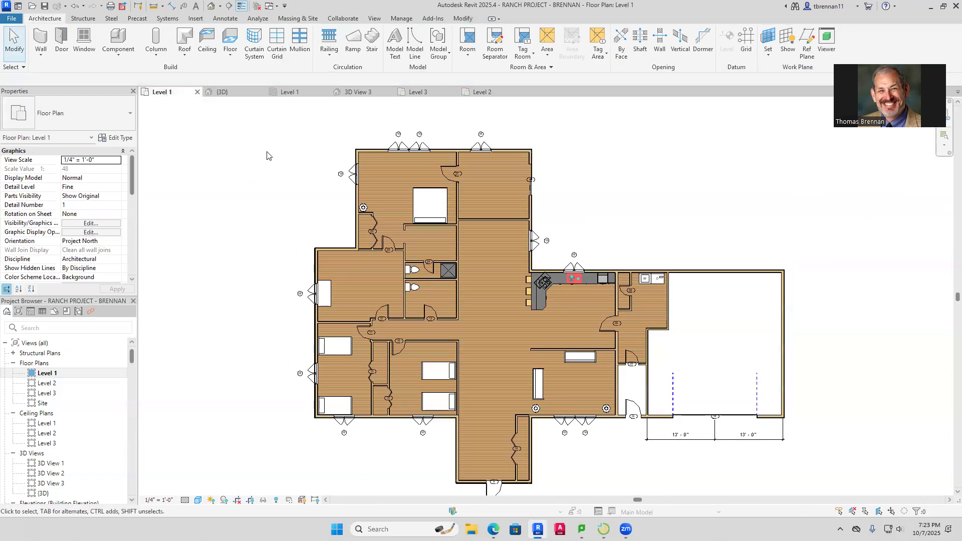
Nudge the kitchen wing's top exterior wall upward two steps to align it
scroll(393, 284, up, 2)
scroll(393, 285, up, 1)
scroll(390, 284, down, 4)
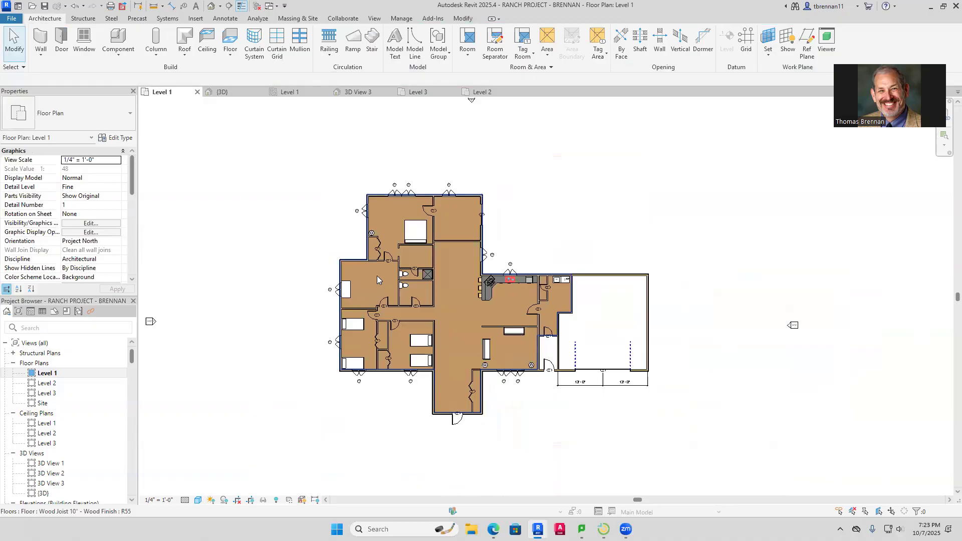
scroll(377, 276, up, 3)
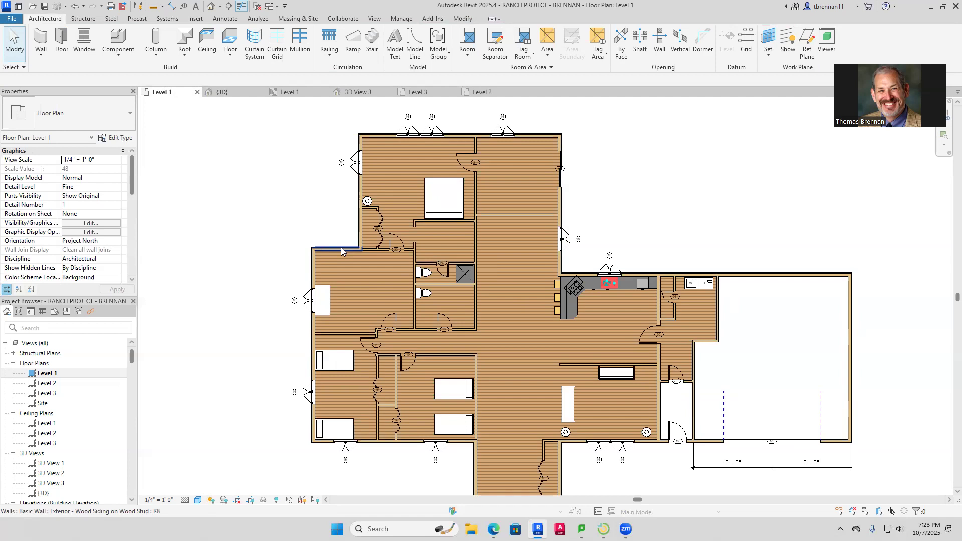
click(655, 273)
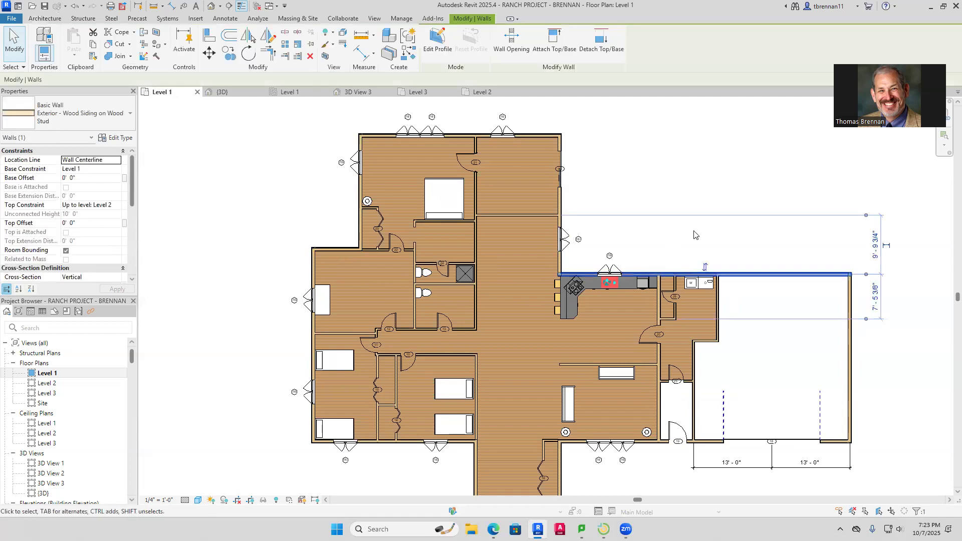
key(Up)
key(Up)
key(Up)
key(Up)
key(Up)
key(Up)
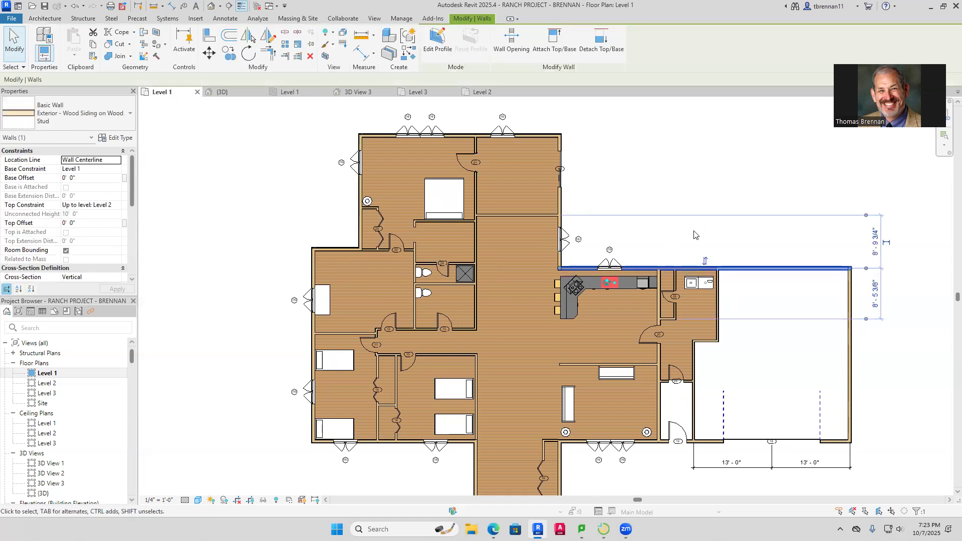
key(Up)
key(Up)
key(Up)
key(Up)
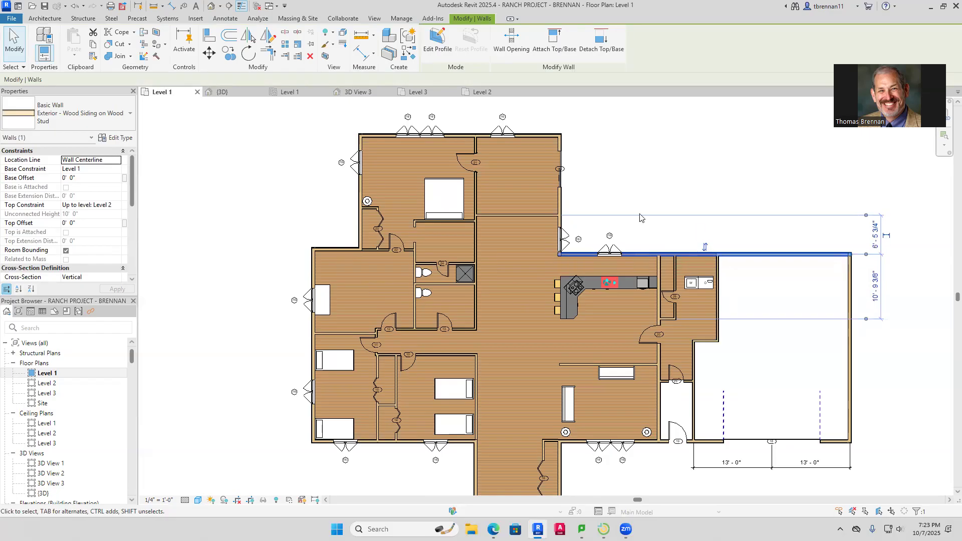
click(599, 221)
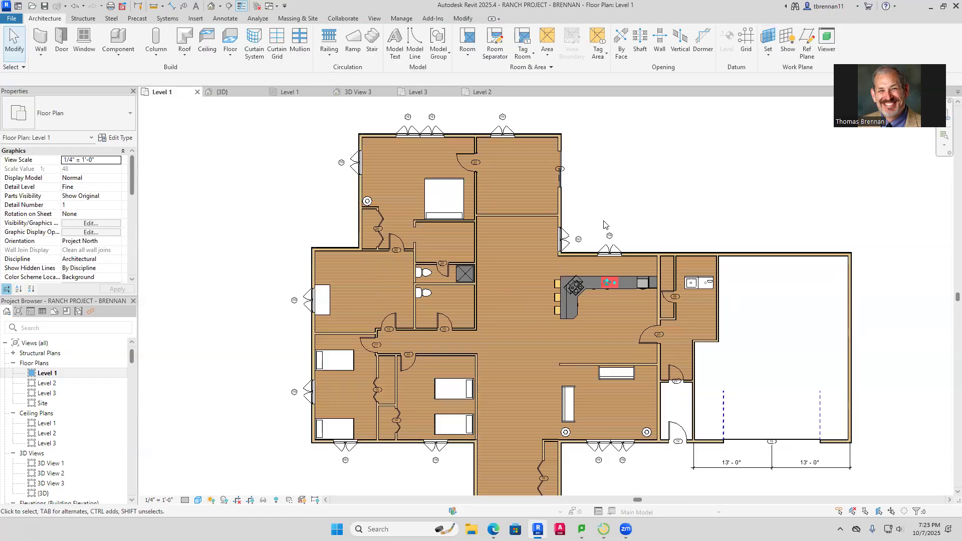
Nudge the short upper-left exterior wall down into line, then deselect it
click(340, 248)
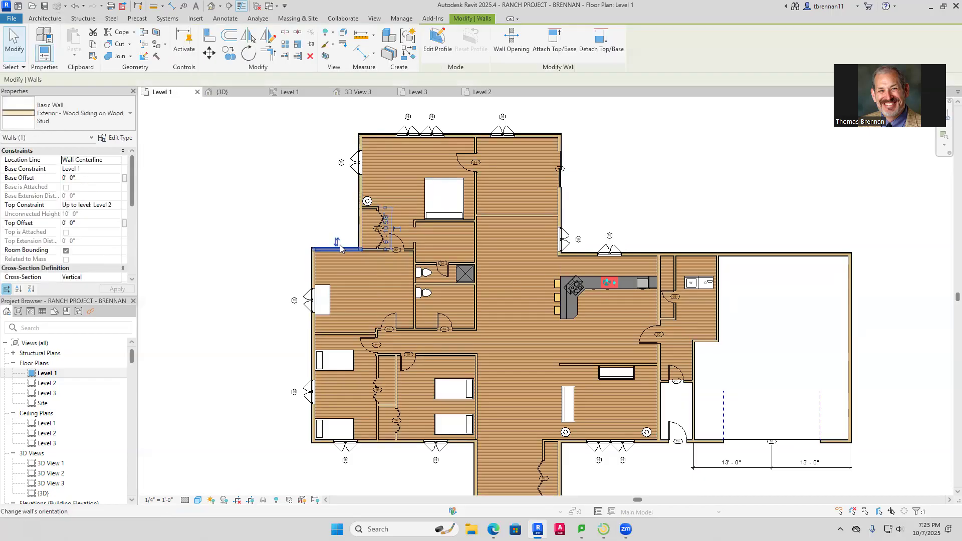
key(Down)
key(Down)
key(Down)
key(Up)
key(Up)
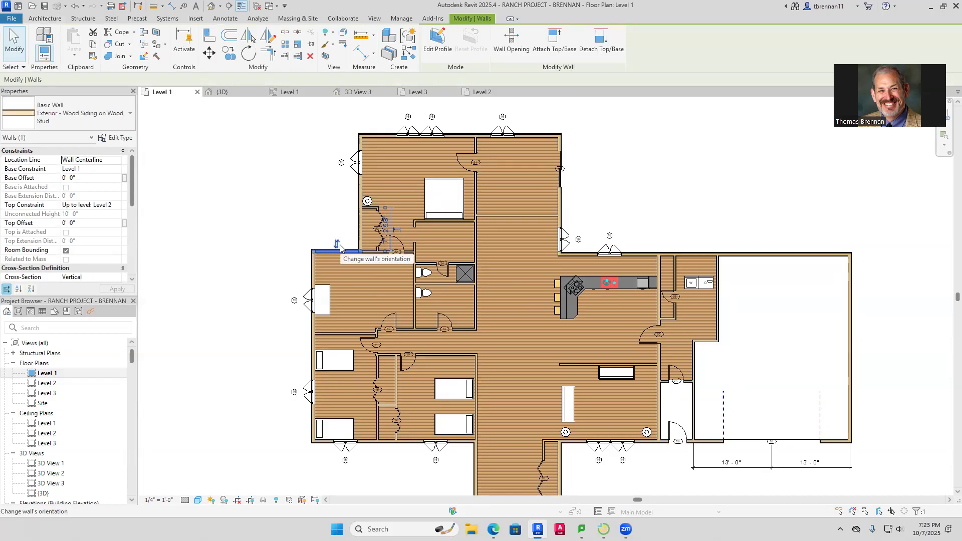
key(Escape)
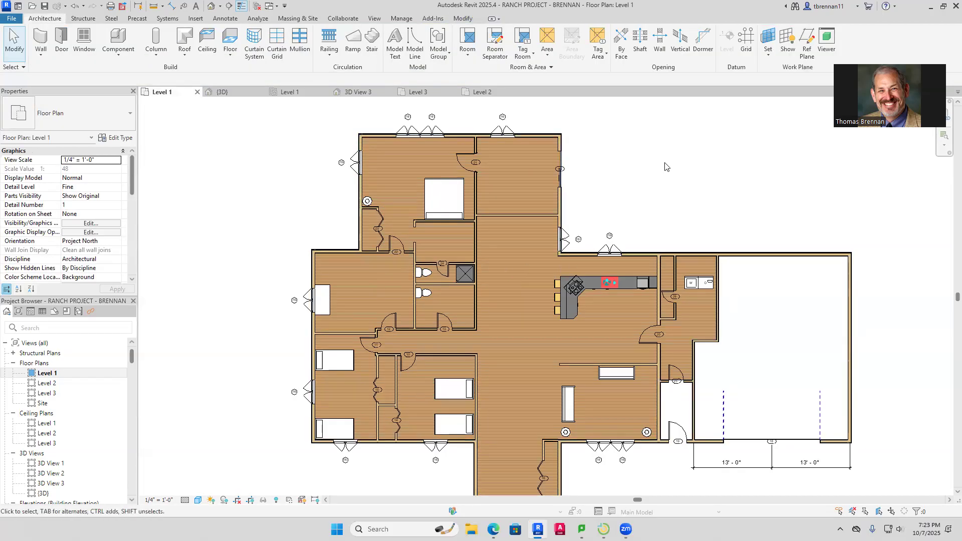
Draw a horizontal reference plane from the wall corner to the left of the house
click(807, 41)
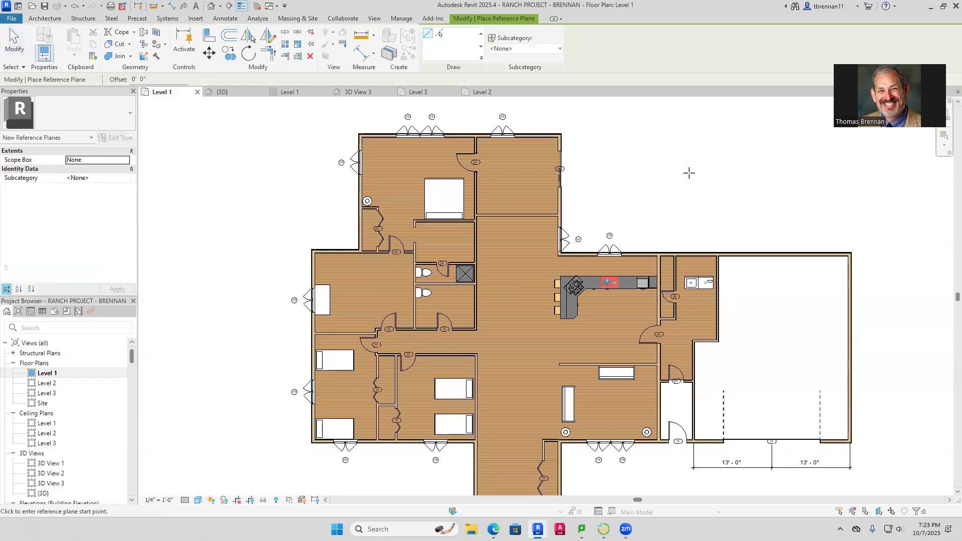
scroll(580, 255, up, 5)
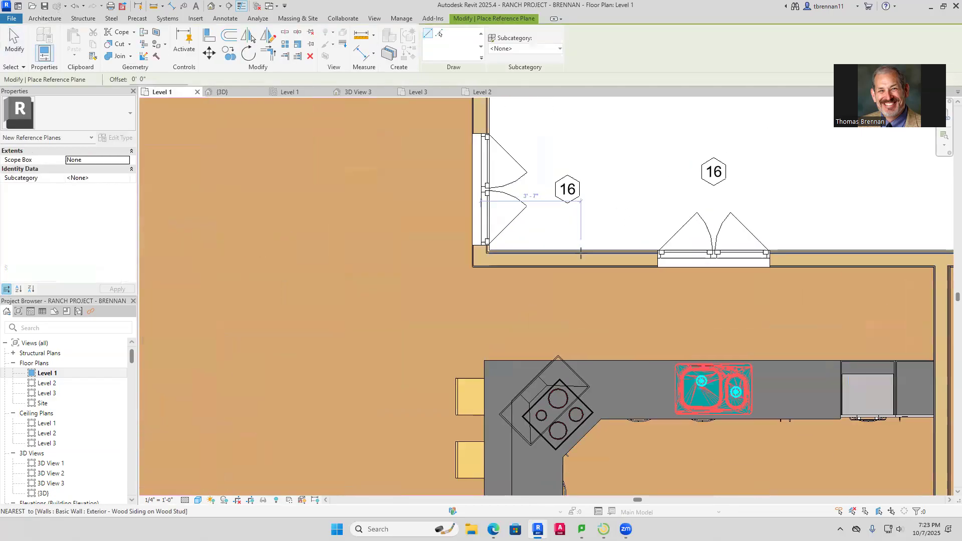
scroll(489, 267, up, 2)
click(476, 236)
scroll(392, 235, down, 3)
scroll(391, 231, down, 4)
scroll(392, 241, up, 3)
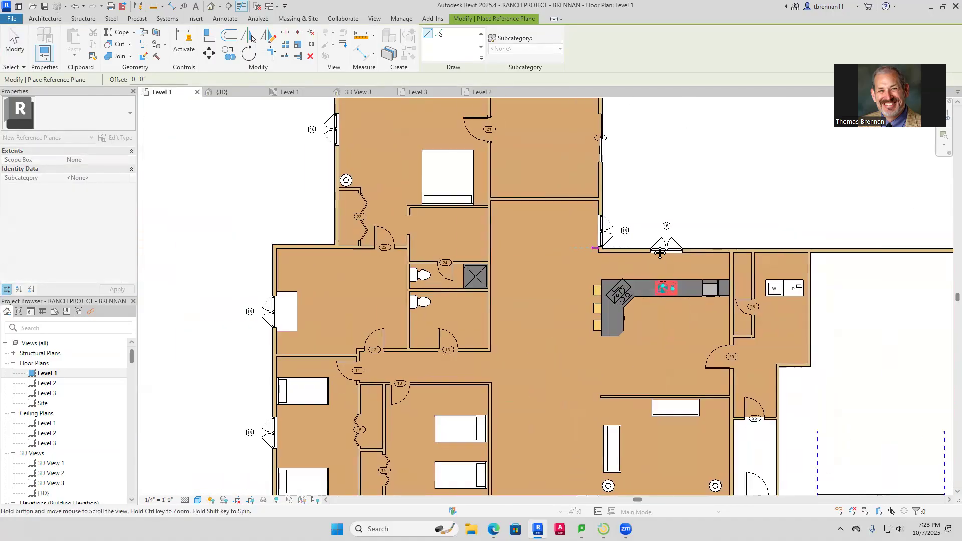
click(322, 244)
key(Escape)
key(Escape)
scroll(469, 251, up, 3)
scroll(469, 251, up, 3)
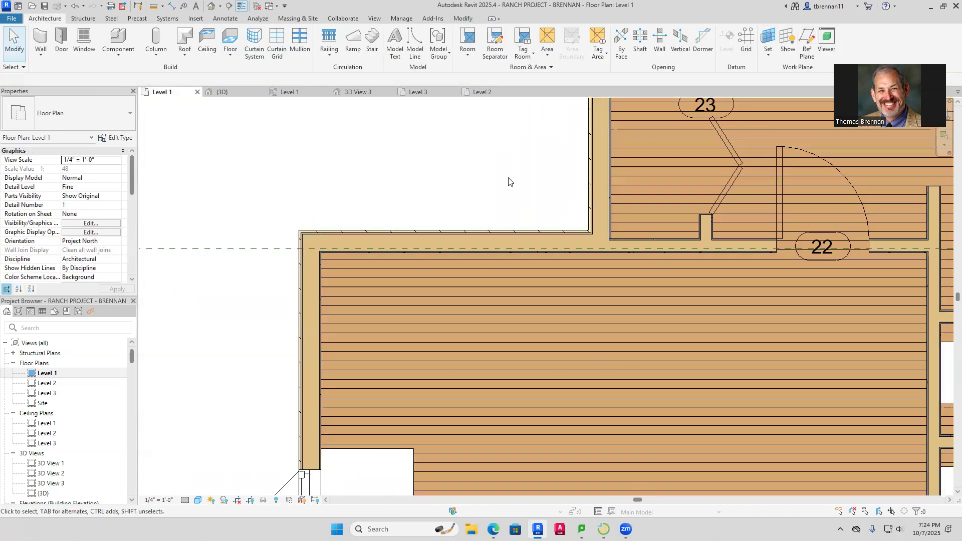
Align the short upper-left wall face to the reference plane and centre the house in view
click(463, 18)
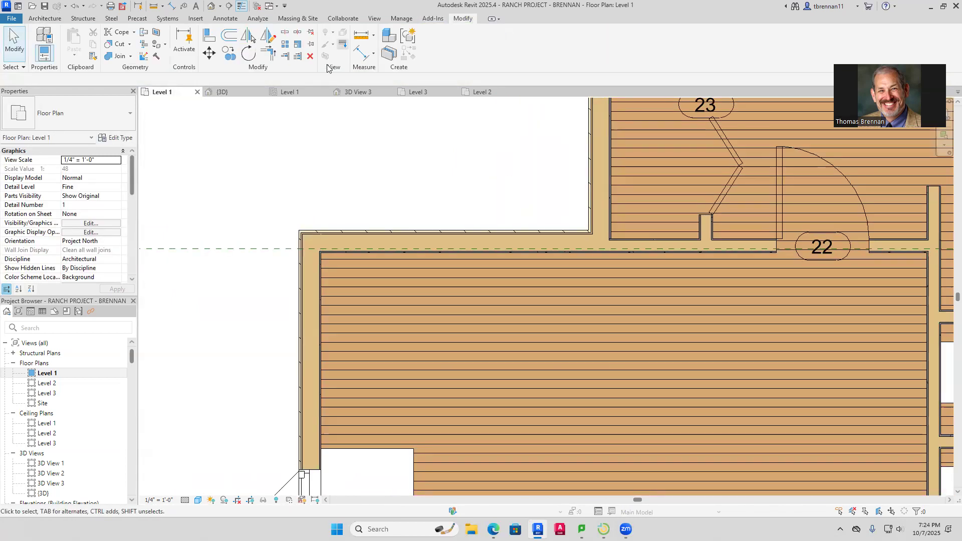
click(210, 36)
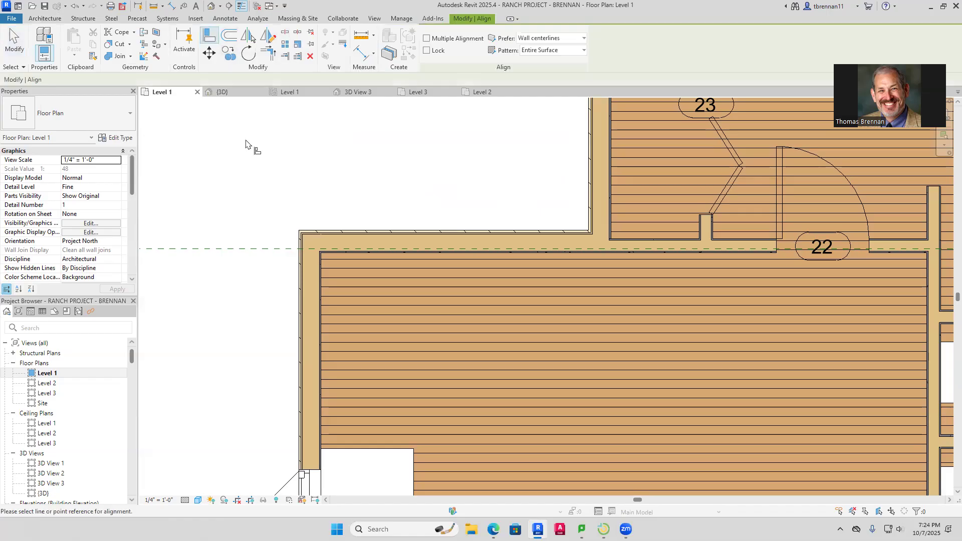
click(262, 249)
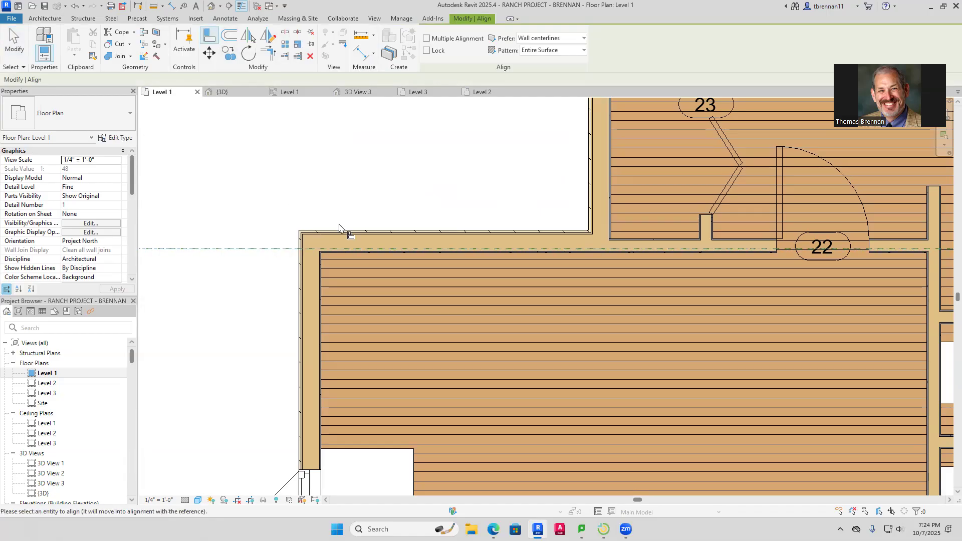
click(340, 231)
scroll(349, 200, down, 5)
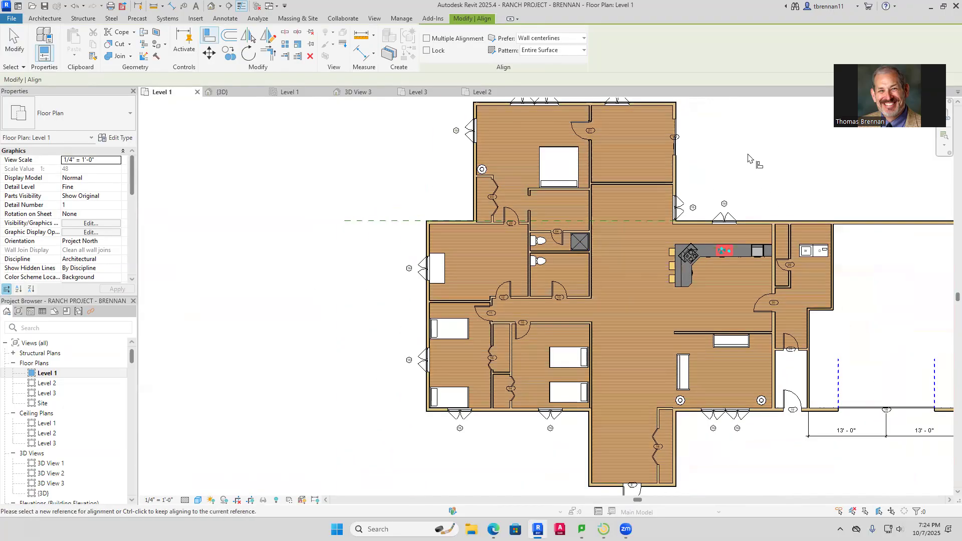
key(Escape)
key(Escape)
middle_drag(748, 158, 680, 149)
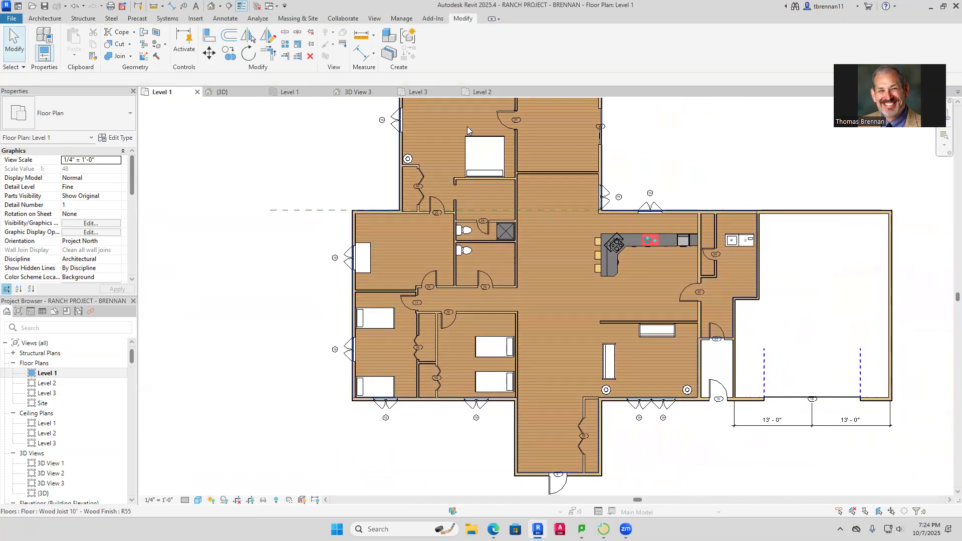
click(418, 92)
key(ctrl+Tab)
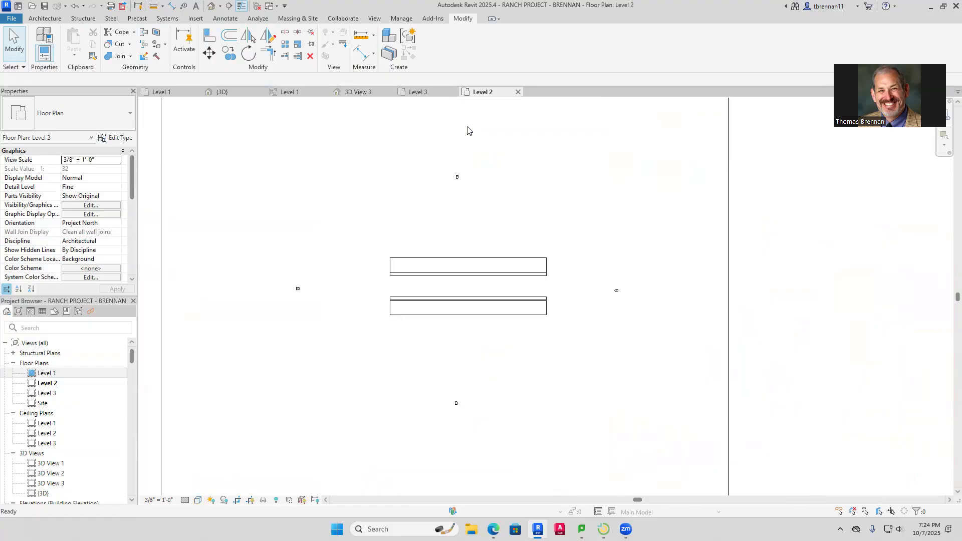
click(223, 92)
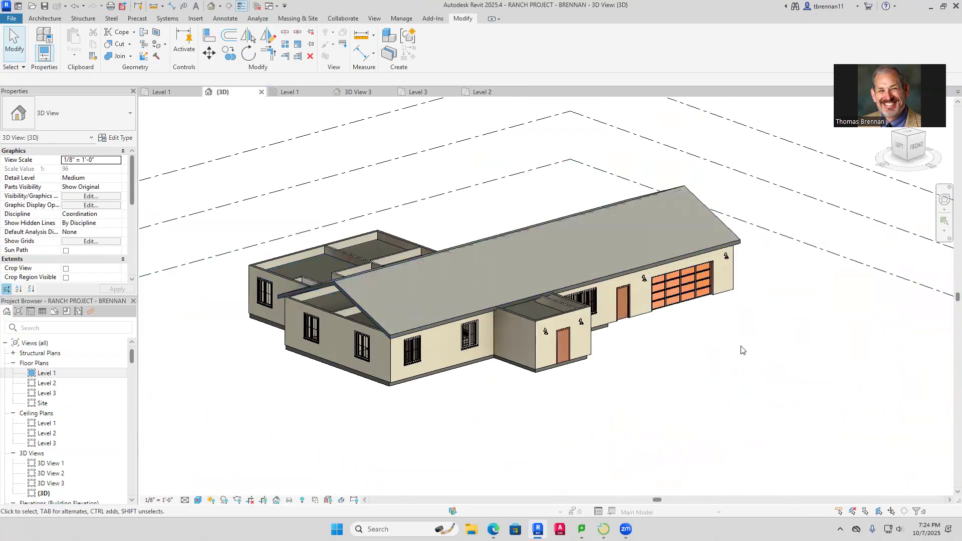
middle_drag(719, 346, 686, 376)
scroll(680, 374, up, 3)
scroll(684, 374, down, 4)
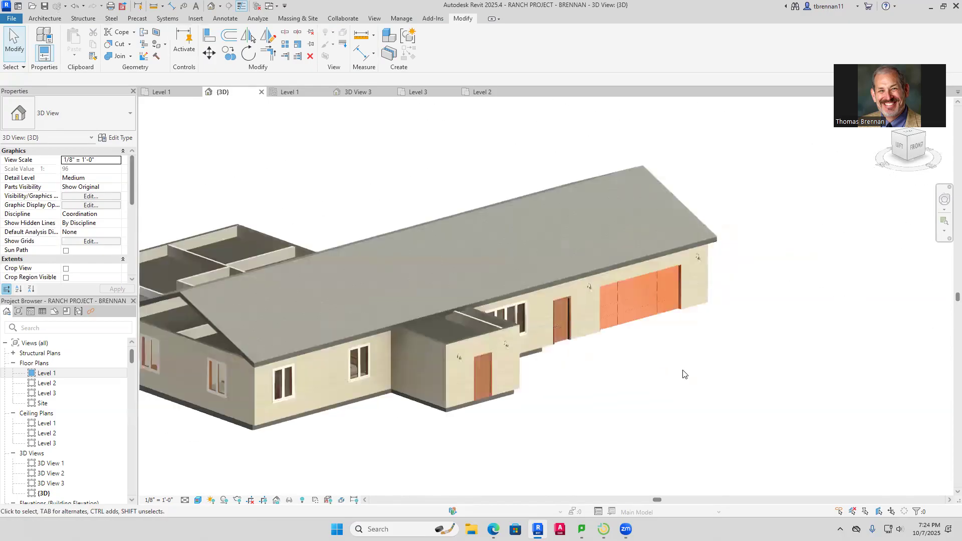
shift+middle_drag(521, 435, 450, 494)
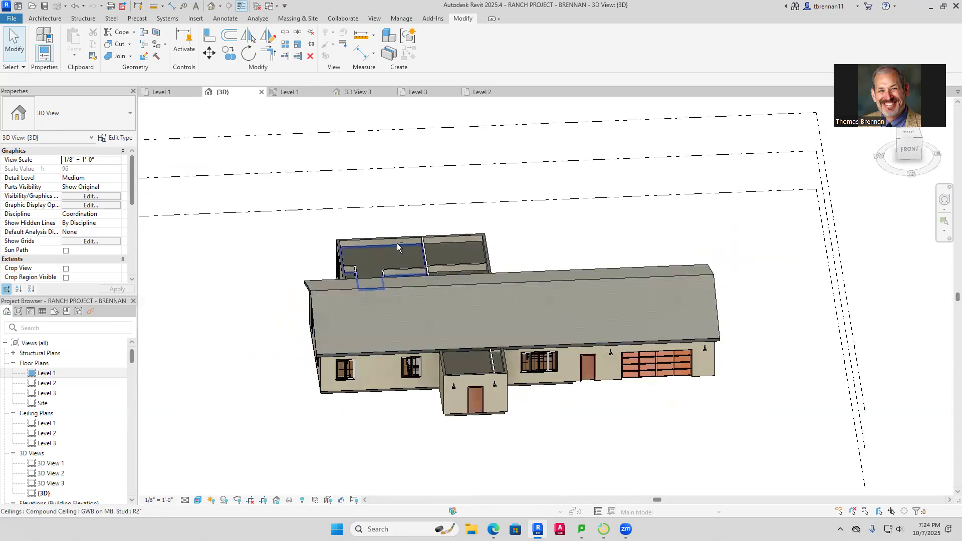
scroll(400, 242, up, 3)
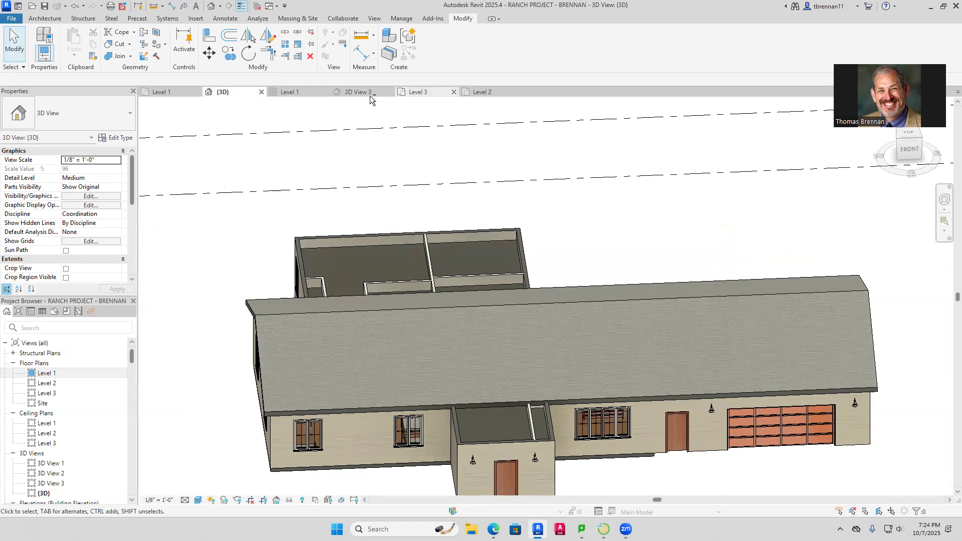
click(481, 92)
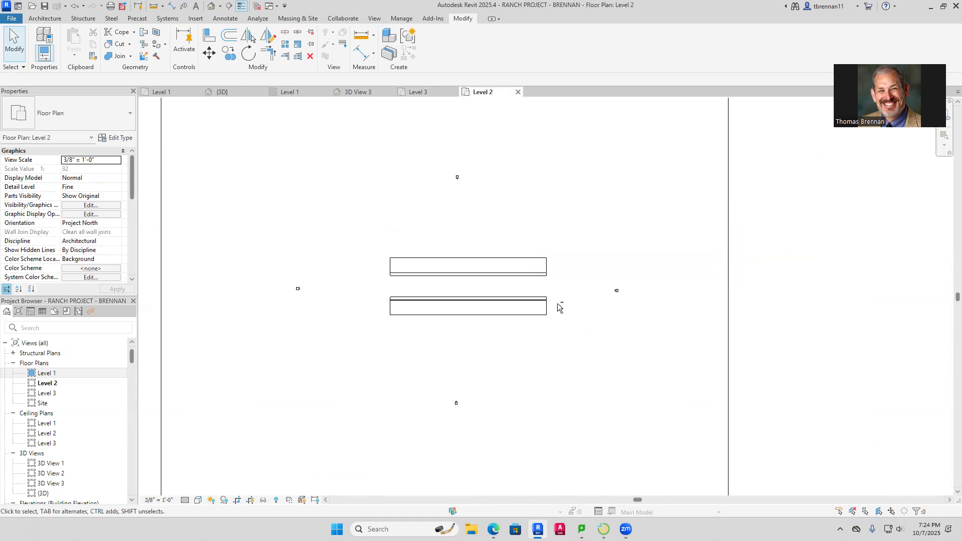
click(165, 92)
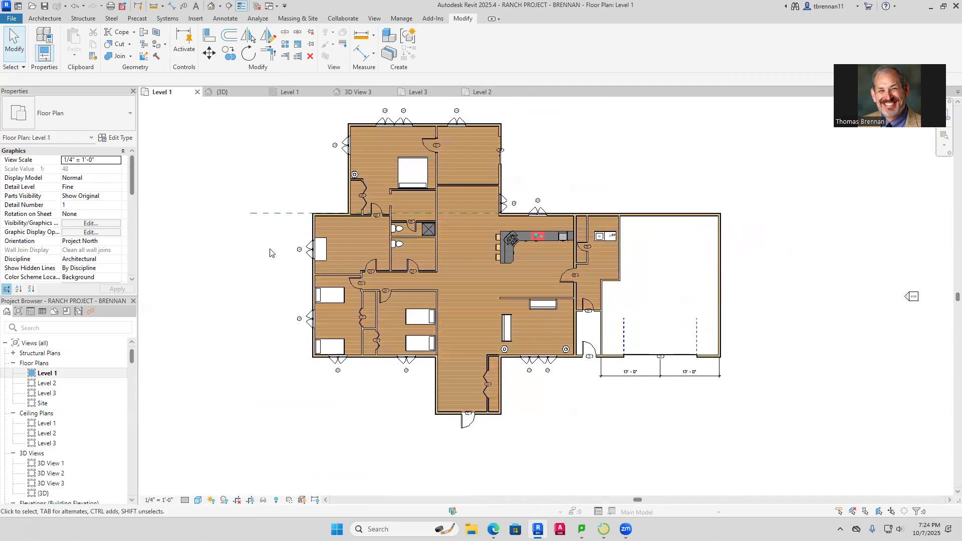
middle_drag(270, 252, 261, 269)
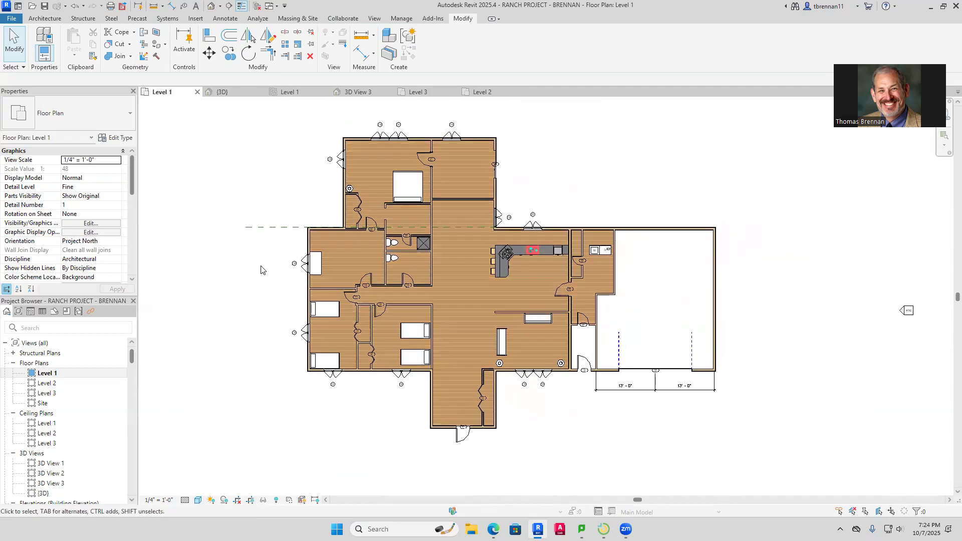
Start a Level 2 roof by footprint: both entry side walls sloped, front wall as gable end
click(44, 19)
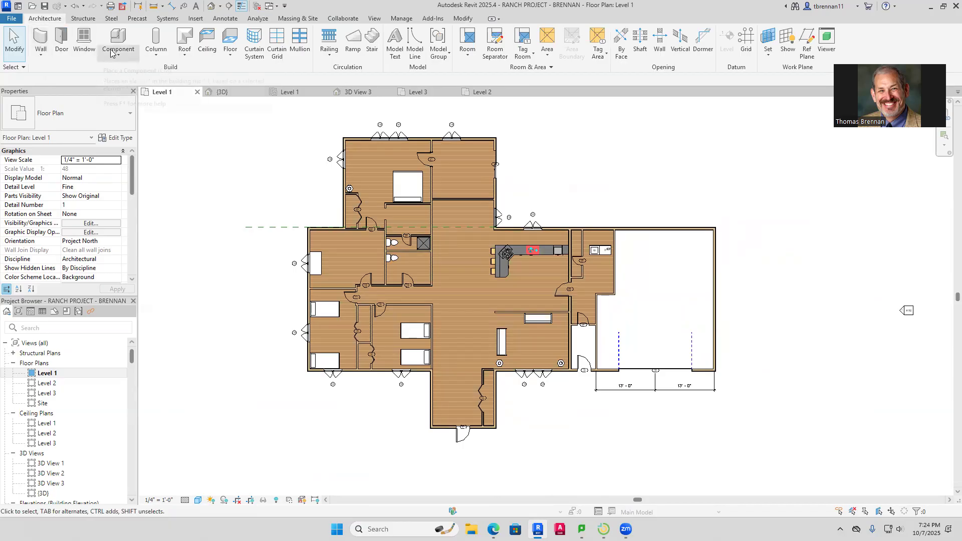
click(185, 55)
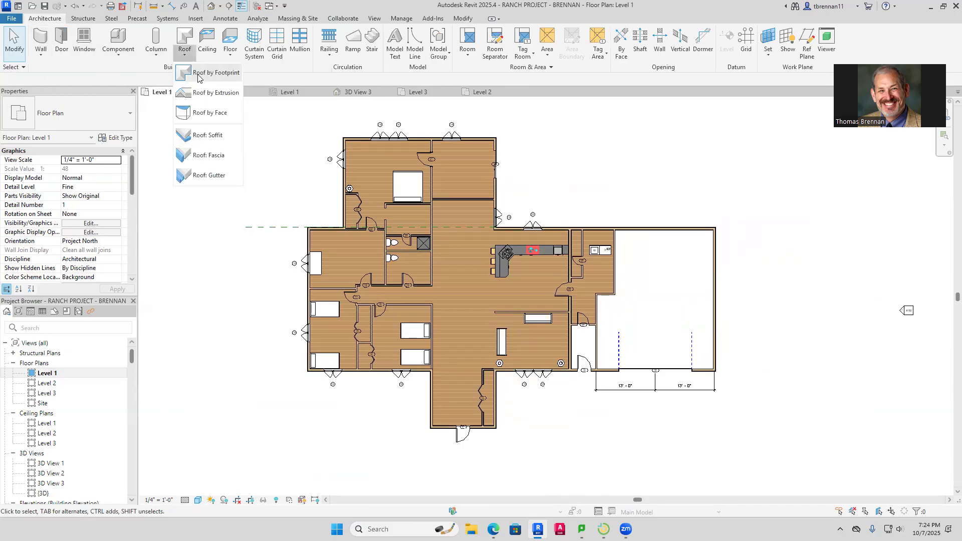
click(198, 75)
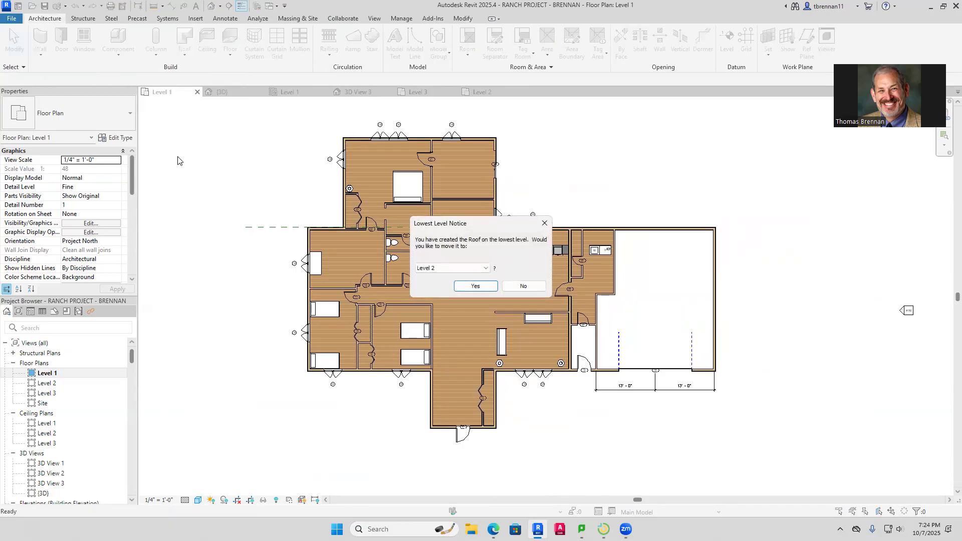
click(475, 286)
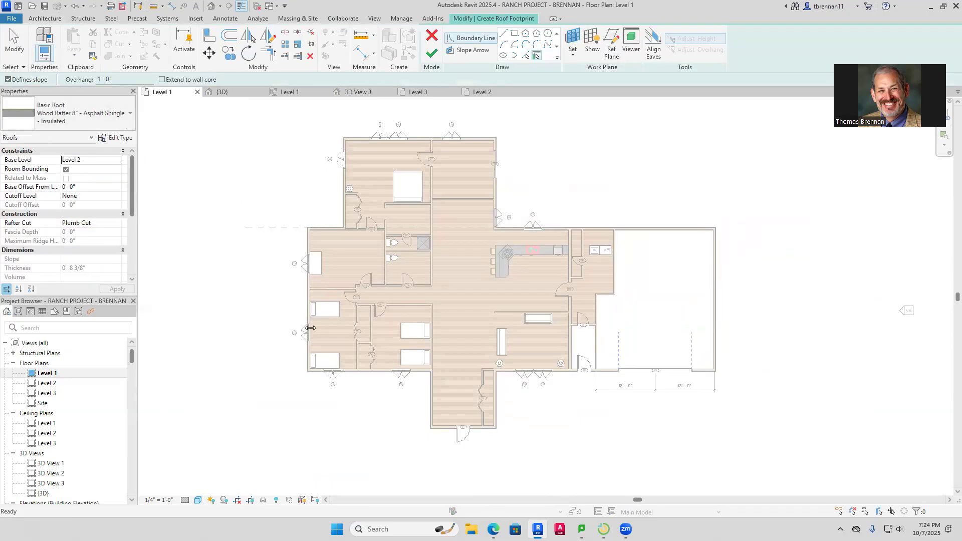
click(428, 400)
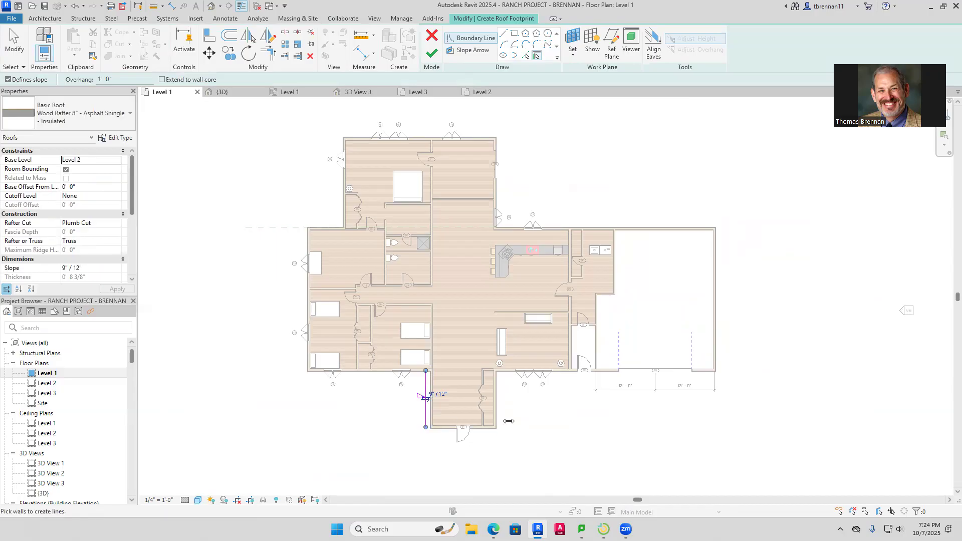
click(497, 404)
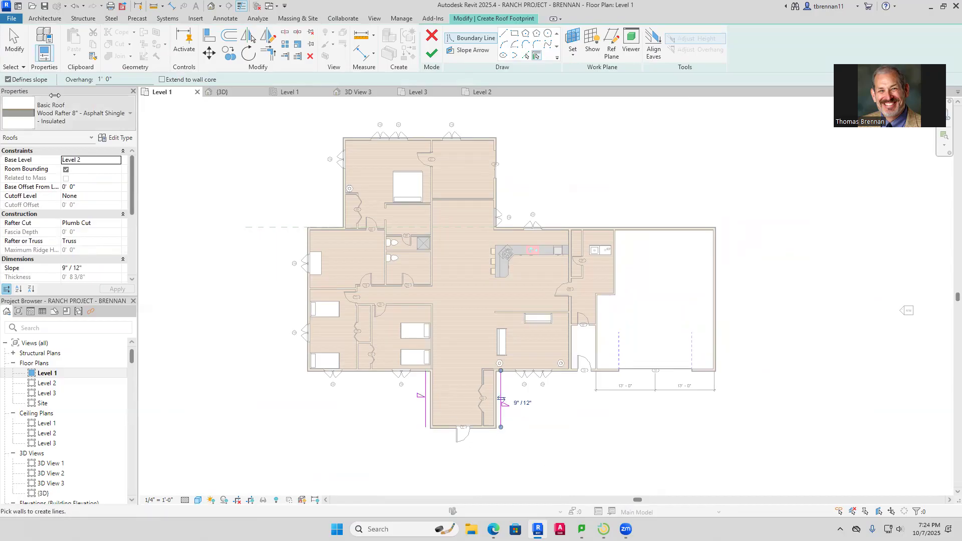
click(7, 79)
click(487, 430)
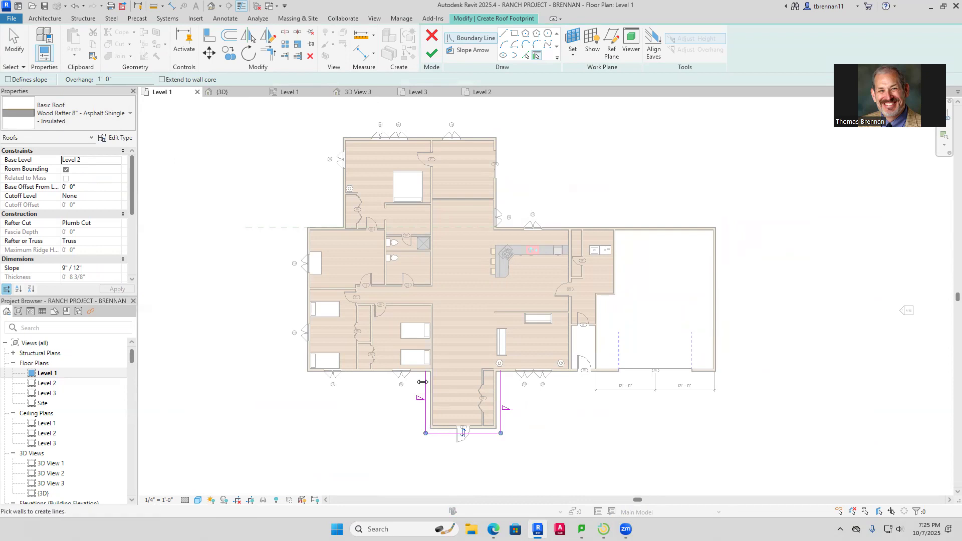
key(Escape)
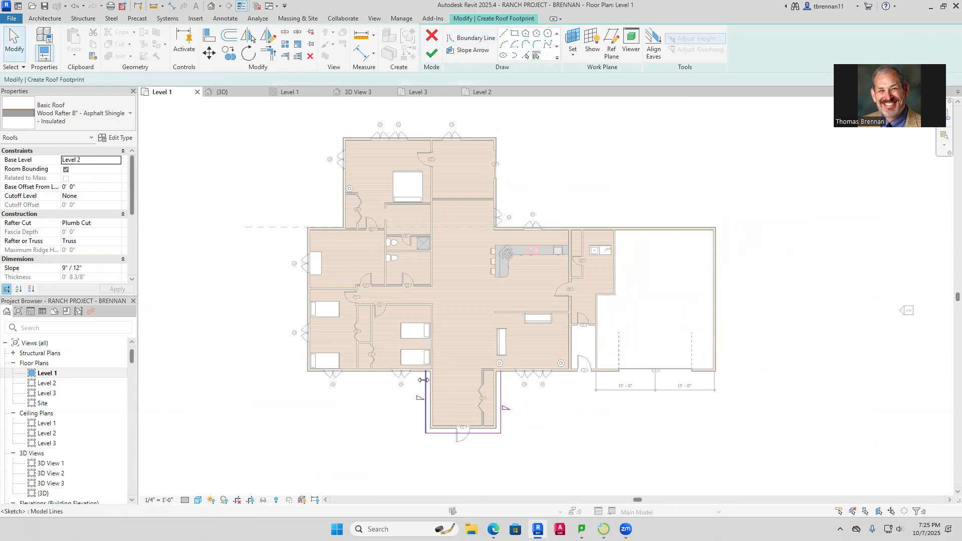
Extend the right boundary line, draw a closing line across the outline, and finish the 9"/12" roof
click(425, 380)
click(524, 393)
click(501, 389)
drag(501, 370, 505, 325)
click(585, 382)
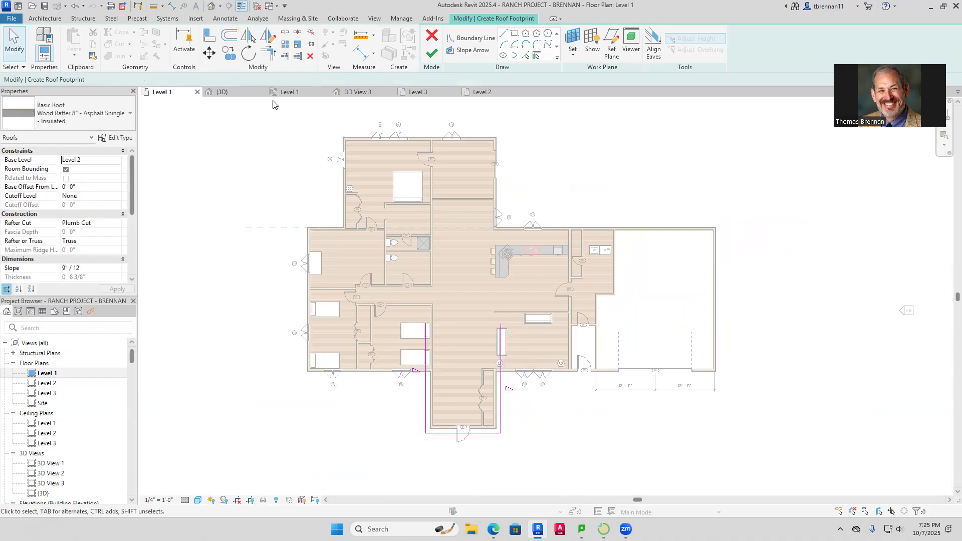
key(l)
key(i)
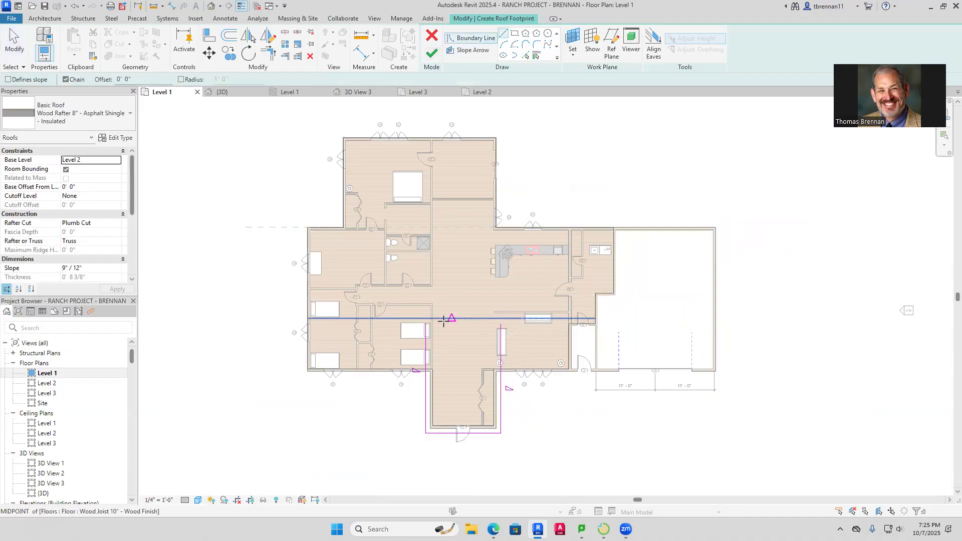
click(425, 323)
click(501, 323)
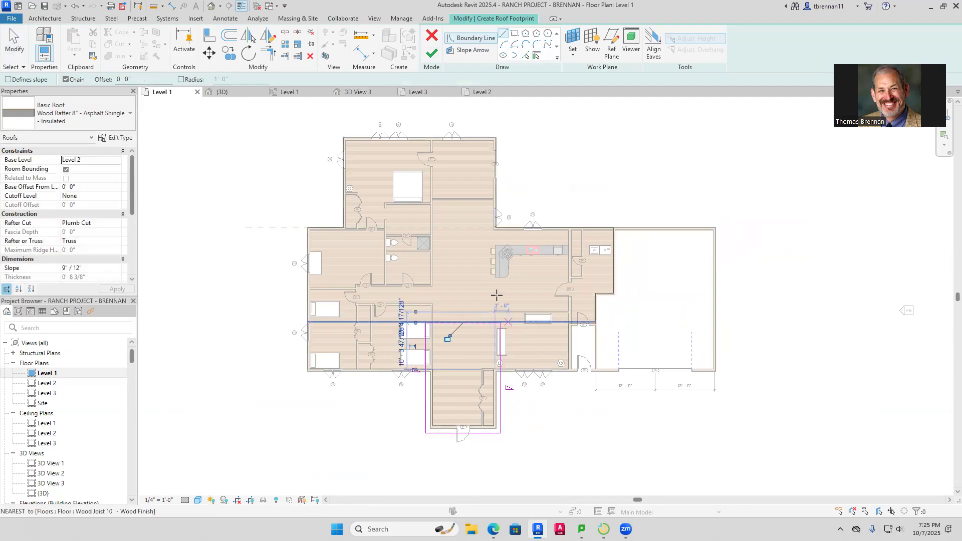
click(431, 52)
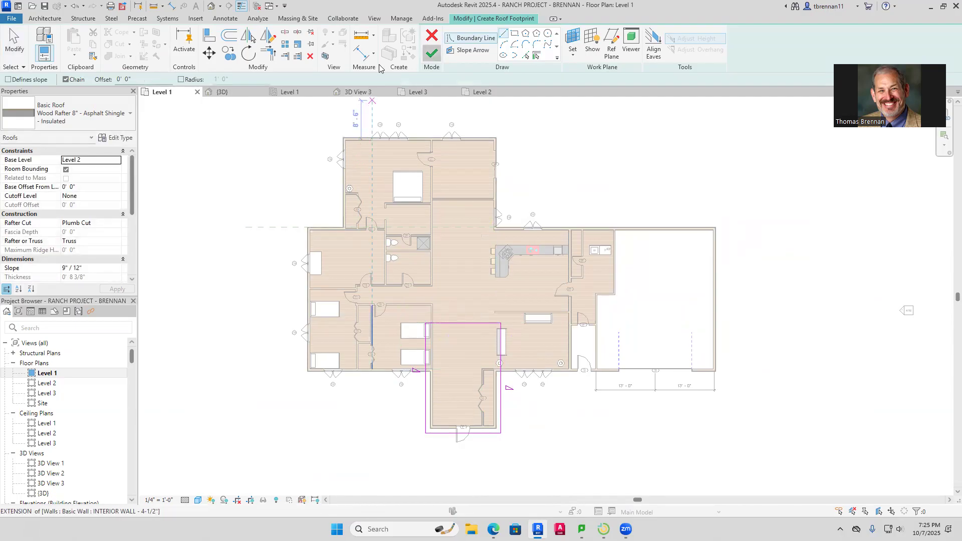
In the 3D view, edit the entry roof footprint and nudge its back line into the main roof
click(210, 94)
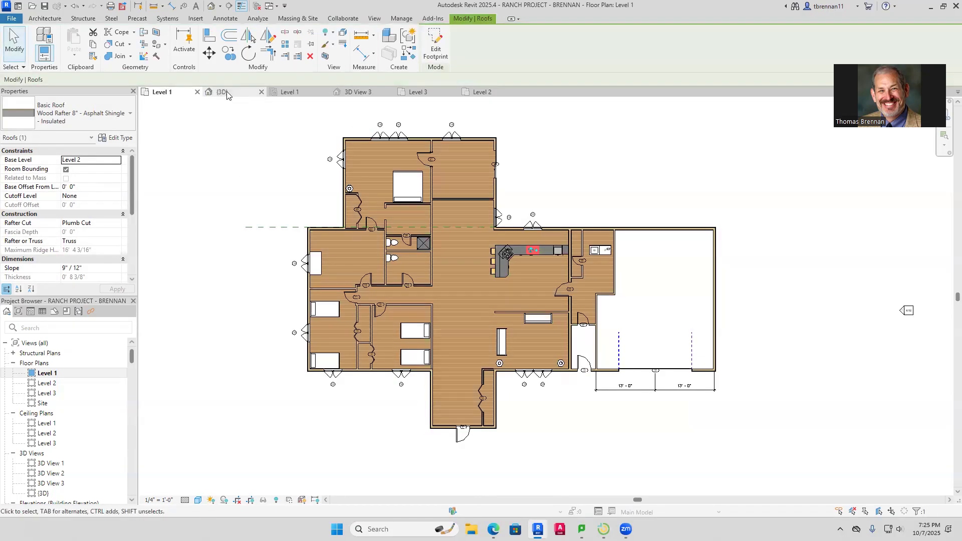
middle_drag(637, 437, 626, 367)
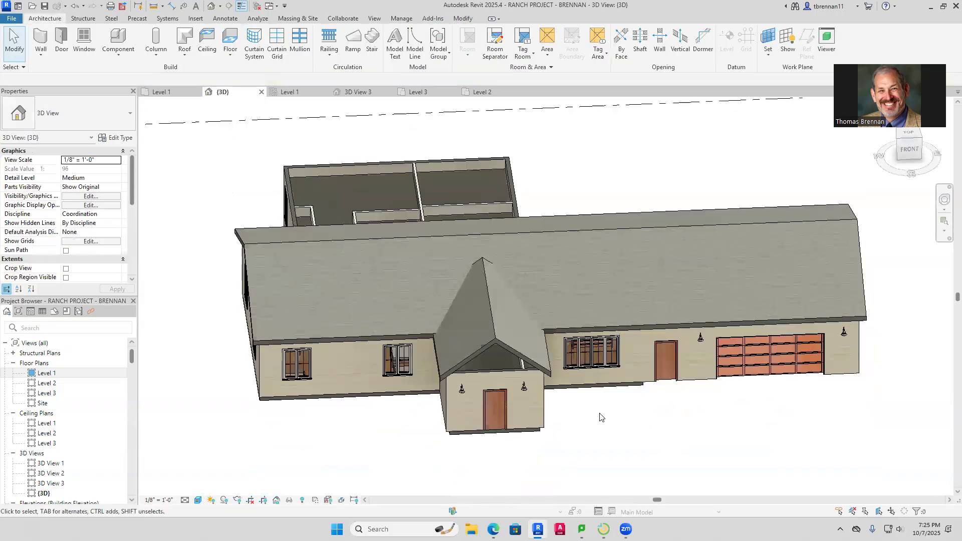
shift+middle_drag(608, 423, 655, 283)
shift+middle_drag(780, 326, 593, 337)
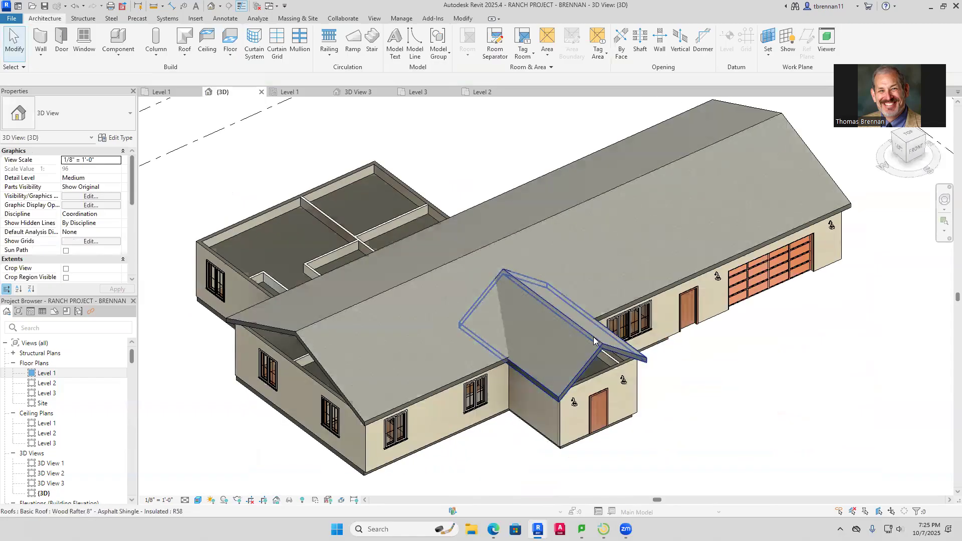
click(593, 338)
double_click(593, 338)
scroll(506, 298, up, 4)
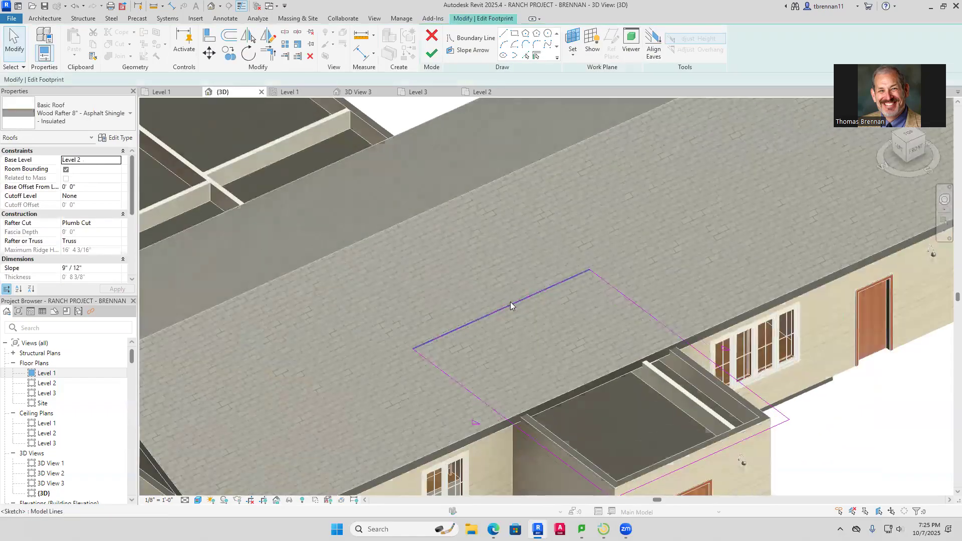
click(510, 301)
key(Up)
key(Up)
key(Up)
key(Up)
key(Up)
key(Up)
key(Up)
key(Up)
key(Up)
key(Up)
key(Up)
key(Up)
key(Up)
key(Up)
key(Up)
key(Up)
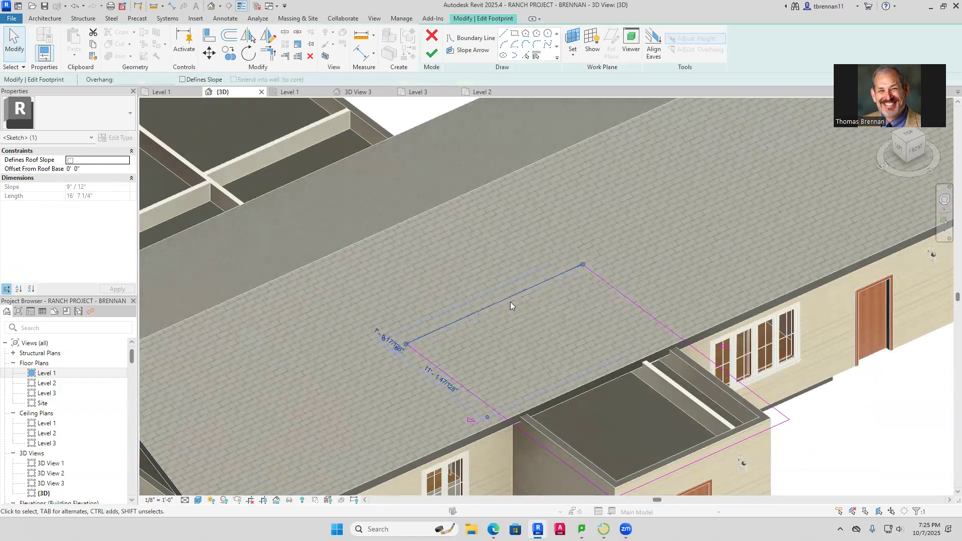
key(Up)
key(Up)
key(f)
key(i)
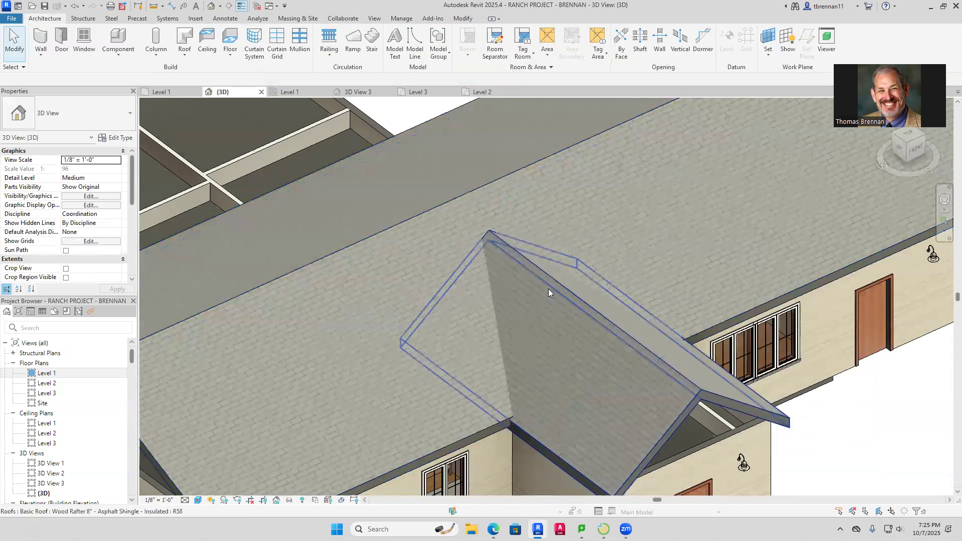
Reopen the entry roof footprint, push the back line further toward the main ridge, and finish
double_click(548, 289)
click(507, 292)
key(Up)
key(Up)
key(Up)
key(Up)
key(Up)
key(Up)
key(Up)
key(Escape)
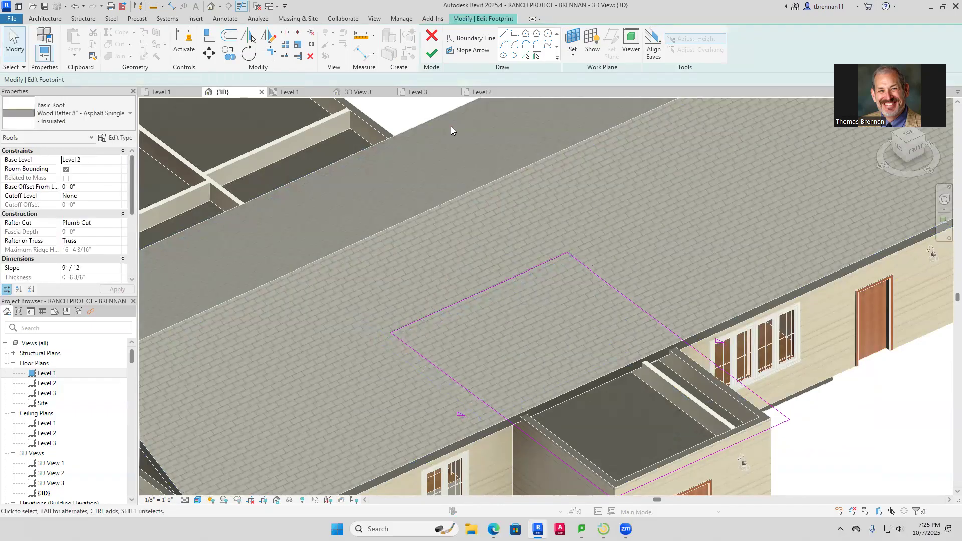
click(432, 53)
click(836, 419)
scroll(832, 426, down, 4)
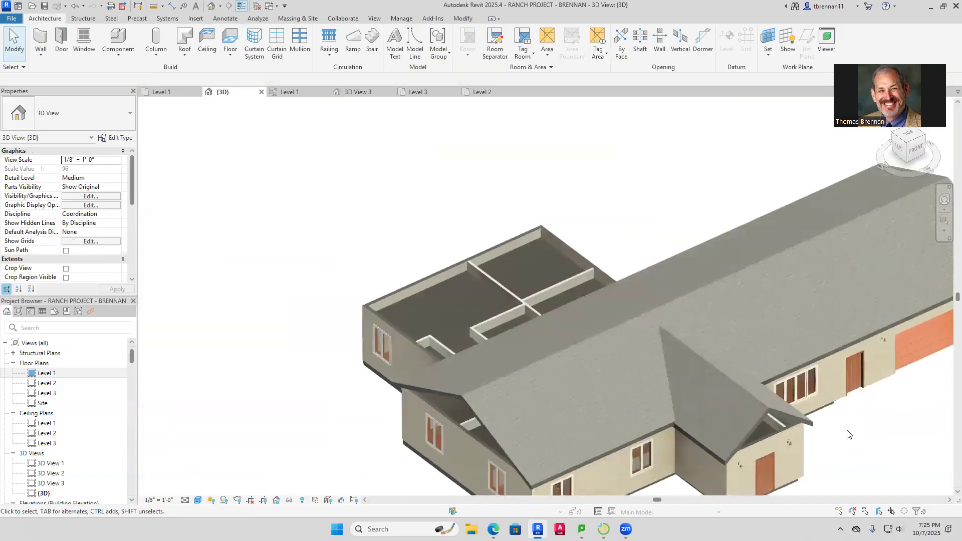
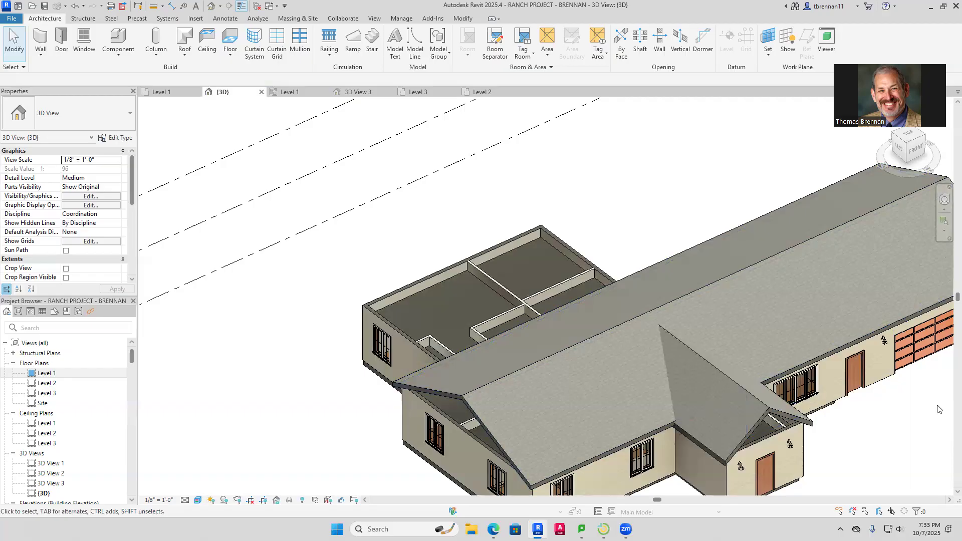
Recentre the 3D view and Tab-select the whole chain of 12 exterior walls
scroll(937, 410, down, 4)
middle_drag(936, 410, 792, 392)
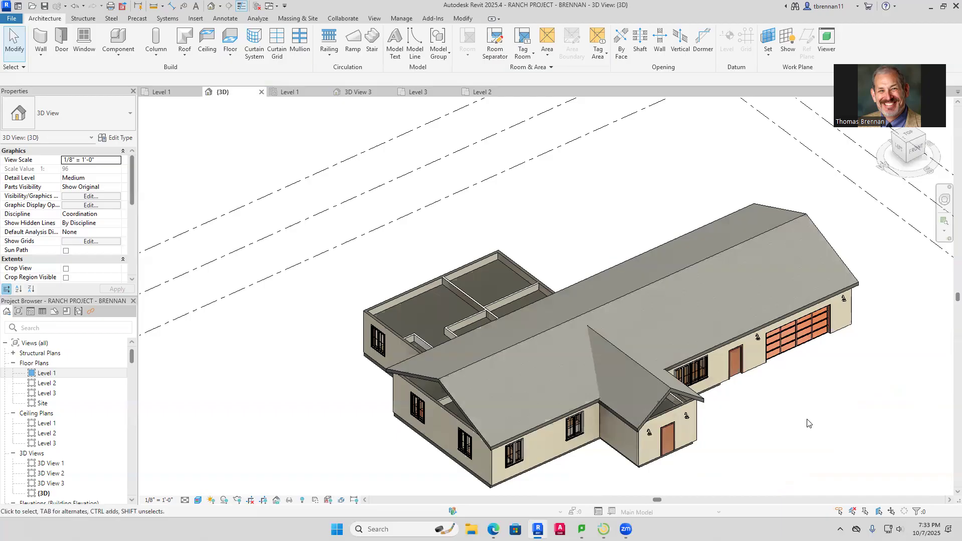
scroll(804, 448, up, 2)
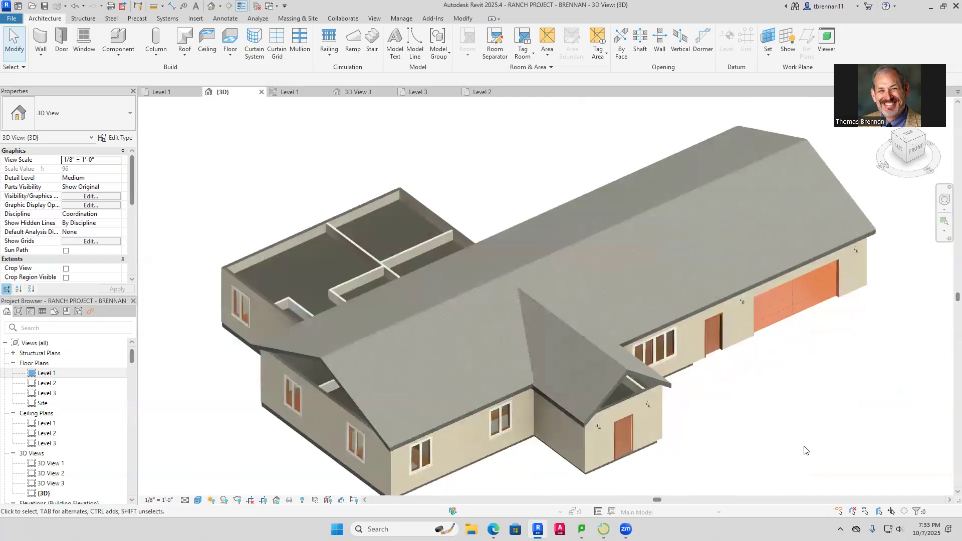
key(Tab)
click(344, 414)
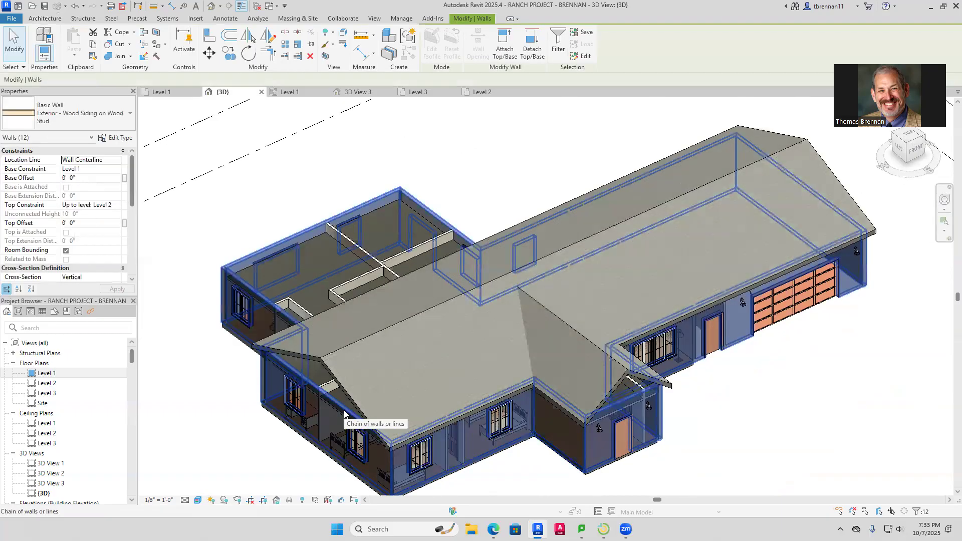
click(505, 45)
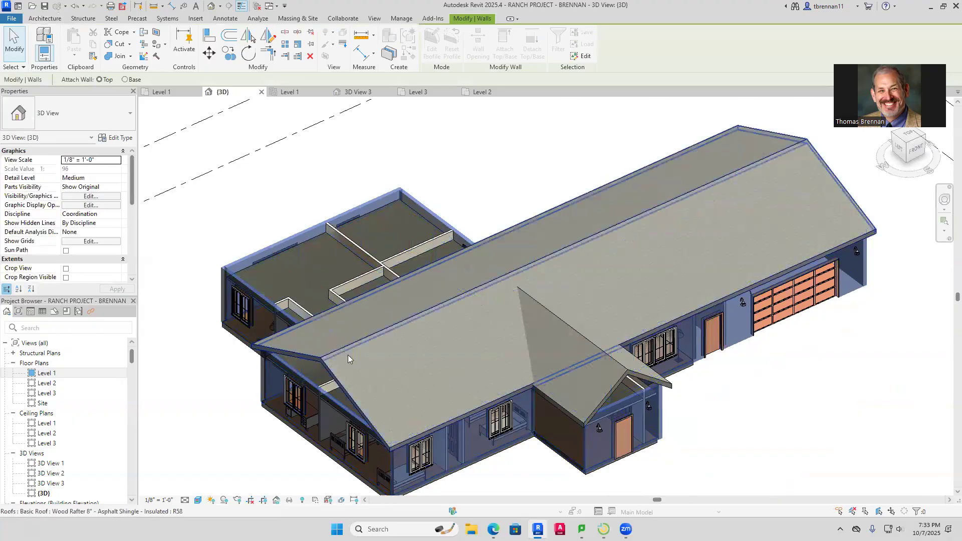
click(330, 375)
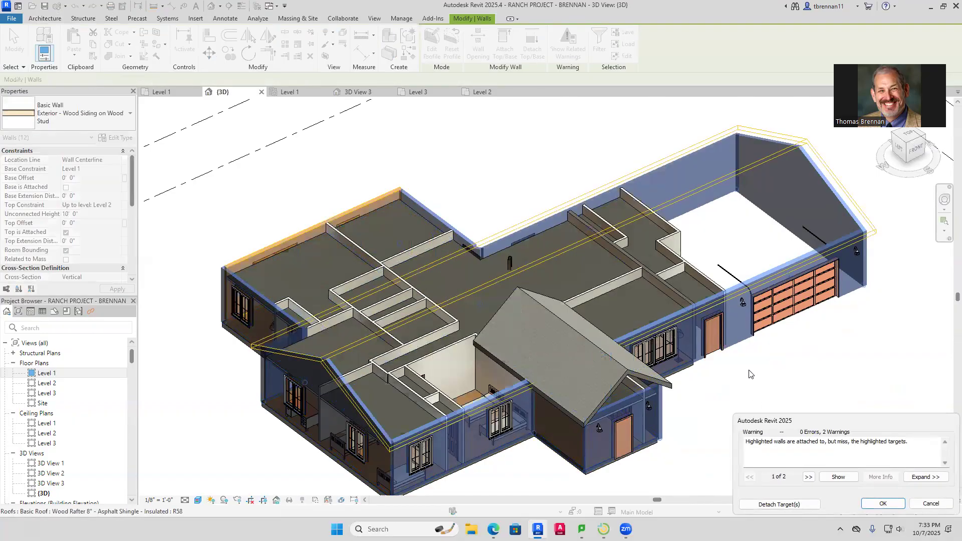
click(805, 506)
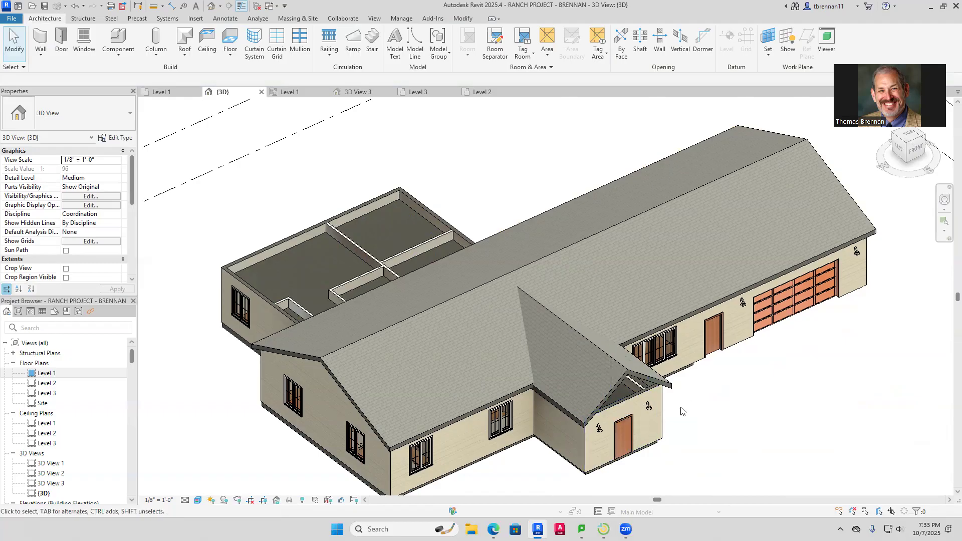
click(647, 418)
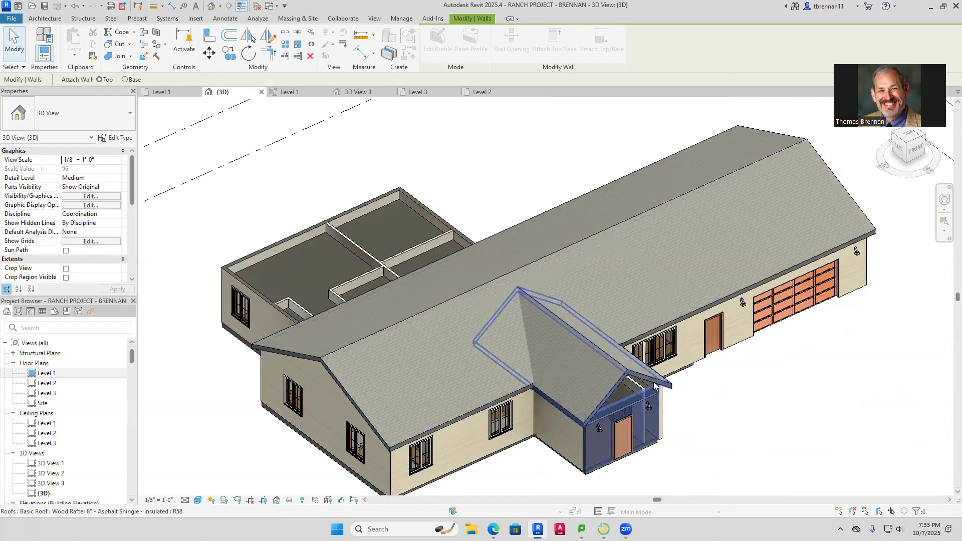
Orbit below the house and attach the top of the short wall beside the gable to the roof
click(706, 407)
scroll(701, 457, up, 2)
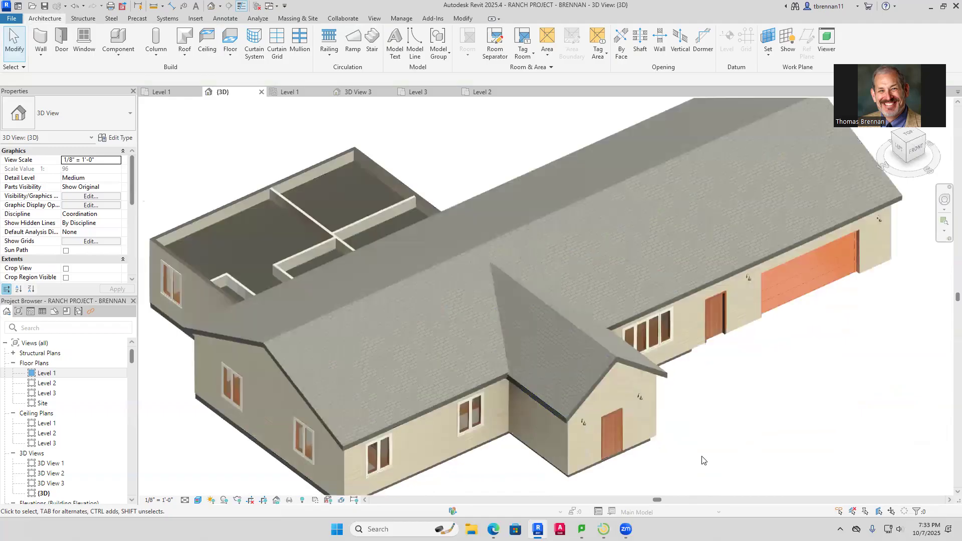
shift+middle_drag(710, 445, 498, 214)
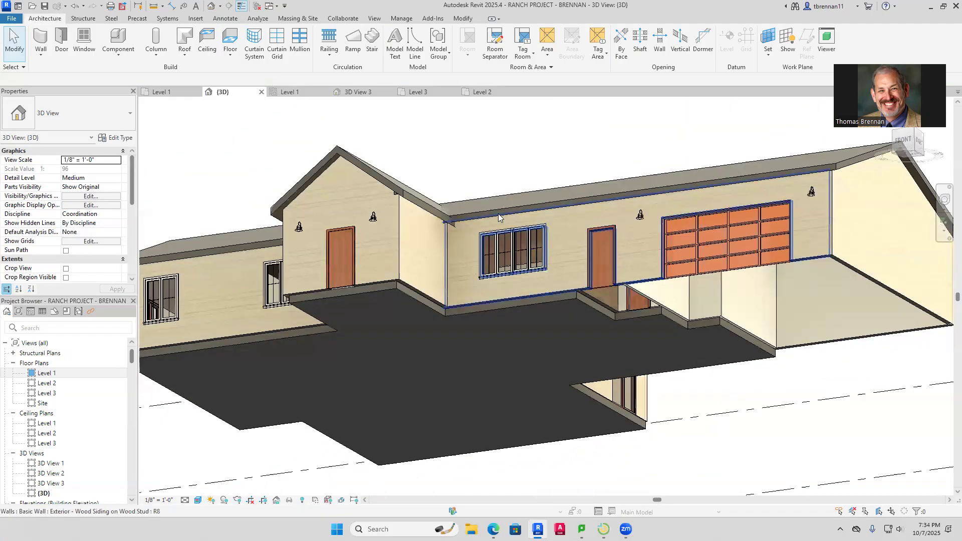
click(404, 208)
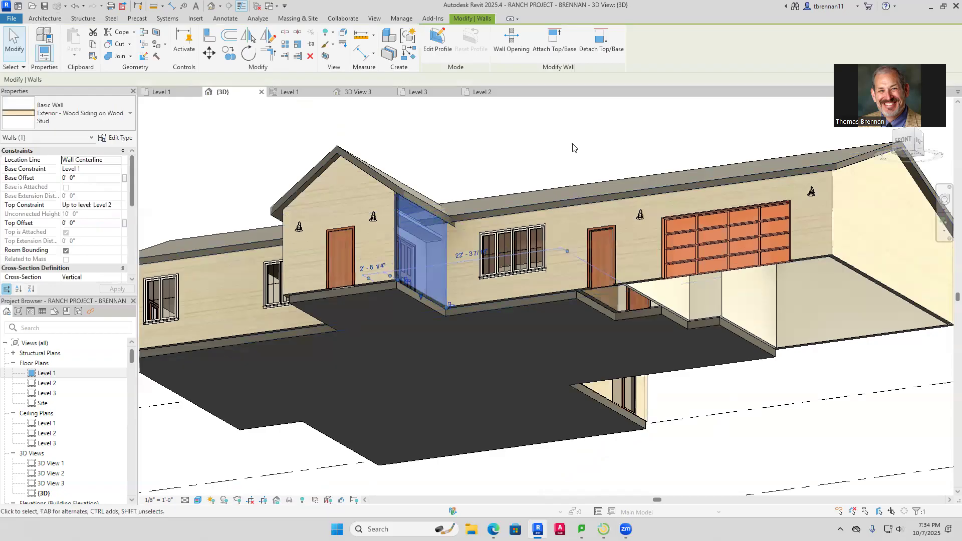
click(554, 40)
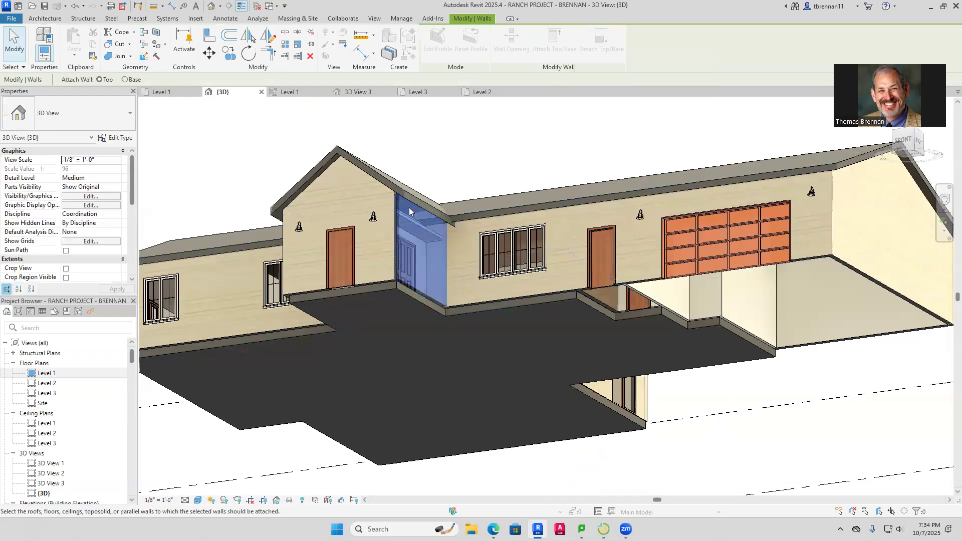
click(404, 198)
click(437, 172)
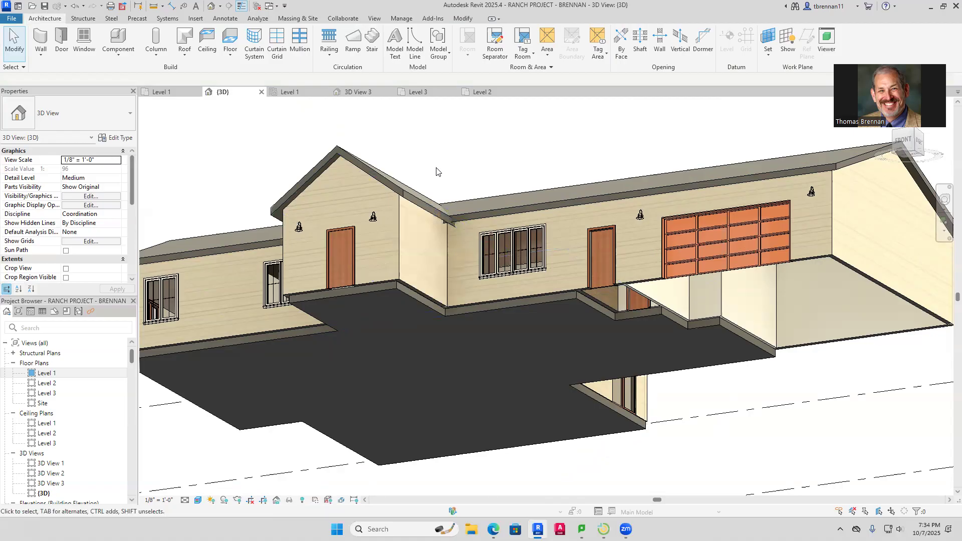
Inspect the front wall, then attach the short gable-side wall's top to the roof with Attach Top/Base
scroll(445, 240, up, 2)
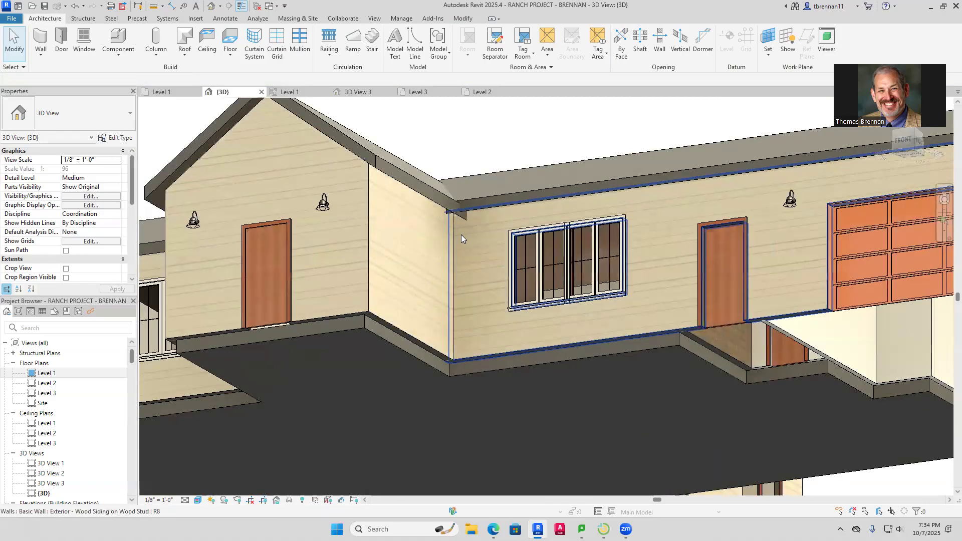
click(460, 234)
click(494, 163)
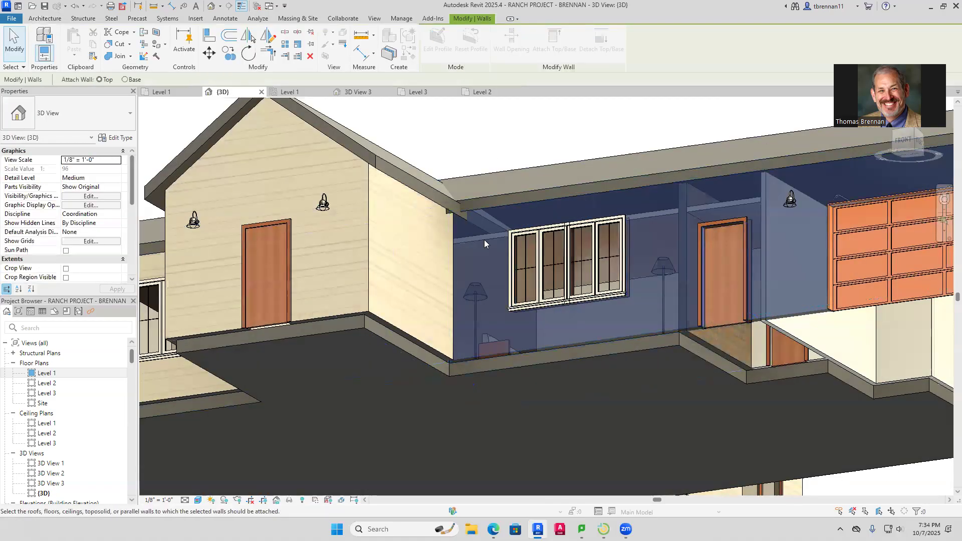
click(484, 239)
click(475, 149)
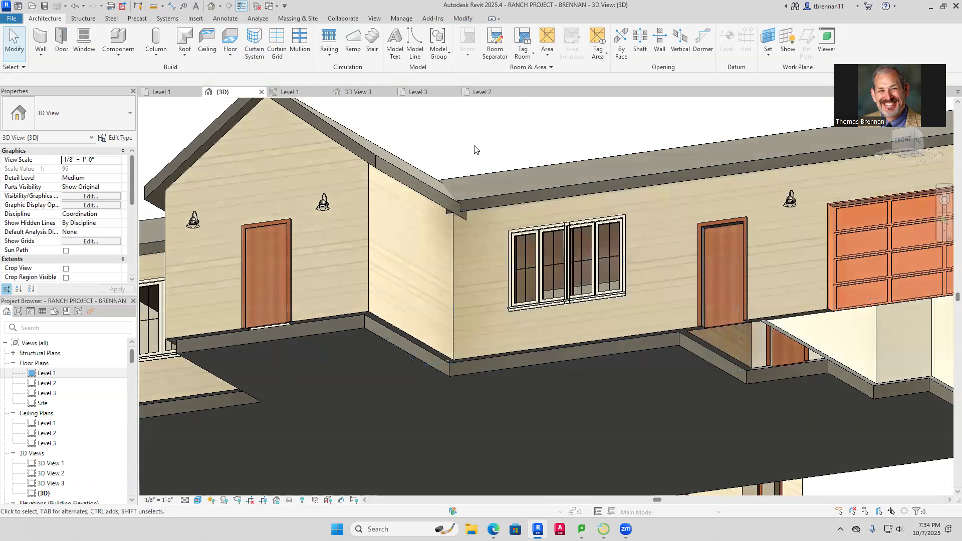
click(441, 254)
click(554, 40)
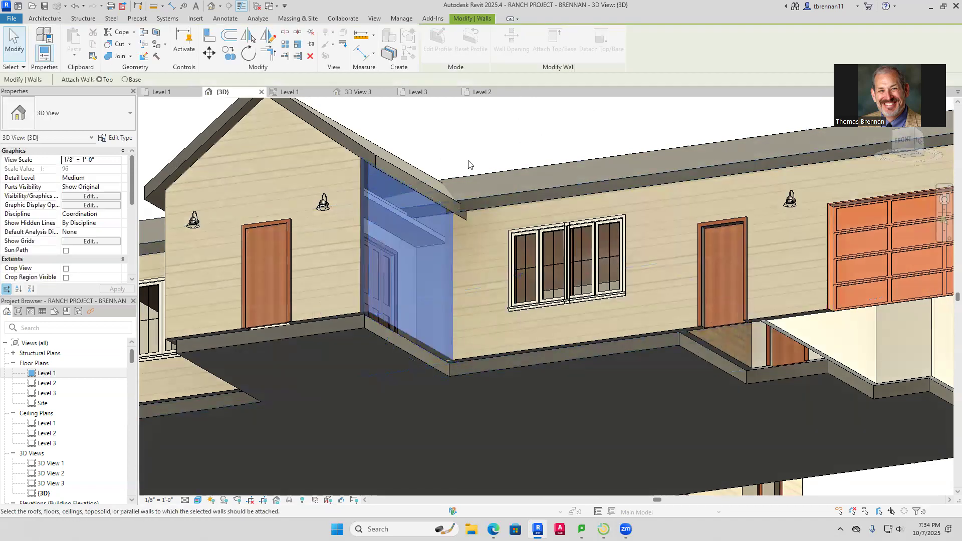
click(415, 187)
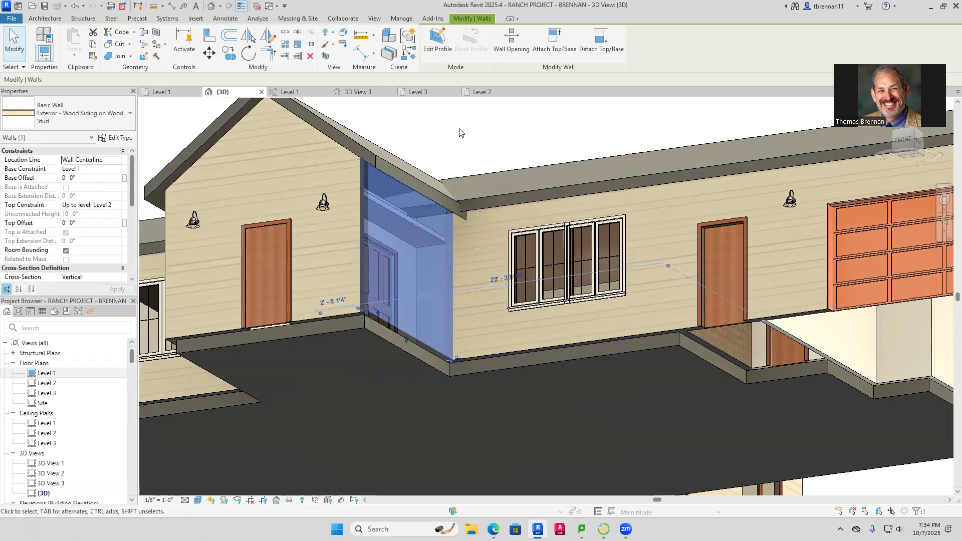
key(Escape)
scroll(440, 199, up, 2)
scroll(463, 282, down, 4)
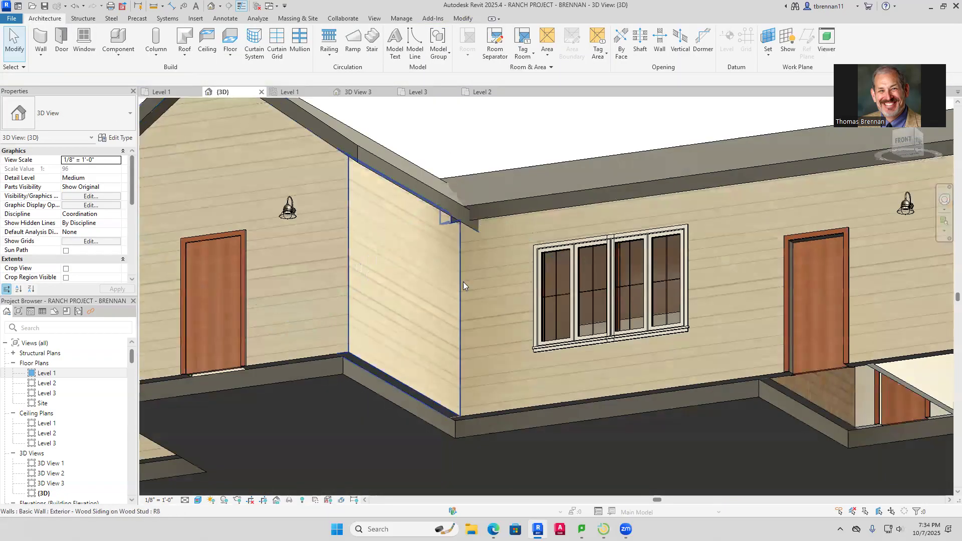
Attach the remaining short front wall's top up to the roof
middle_drag(507, 354, 617, 396)
click(645, 379)
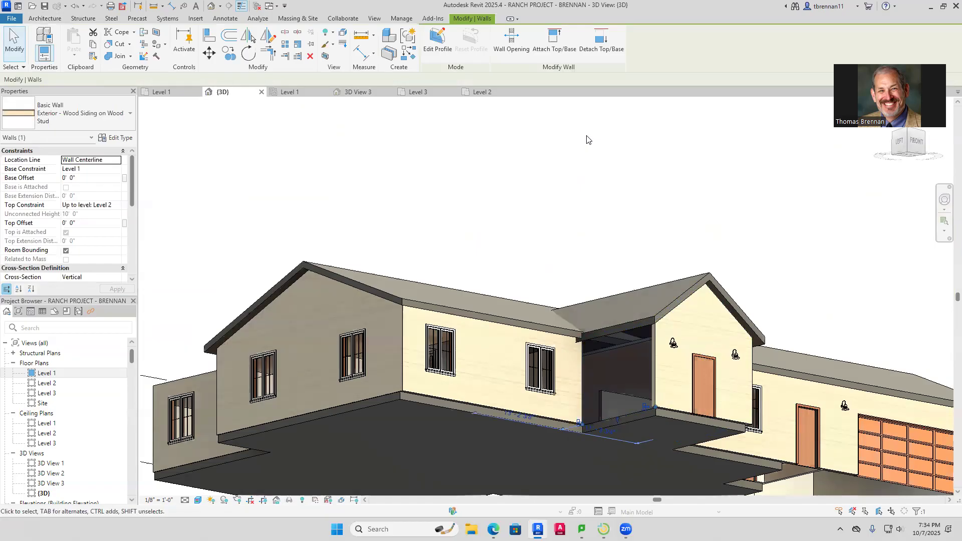
click(555, 41)
click(636, 323)
click(825, 238)
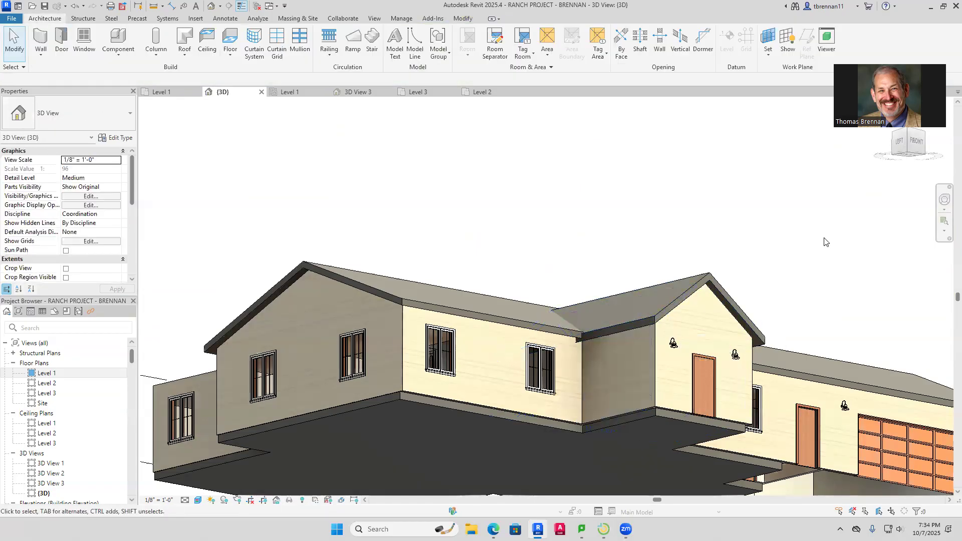
Orbit to check the back and right side, then switch to the Level 1 floor plan
shift+middle_drag(465, 252, 674, 246)
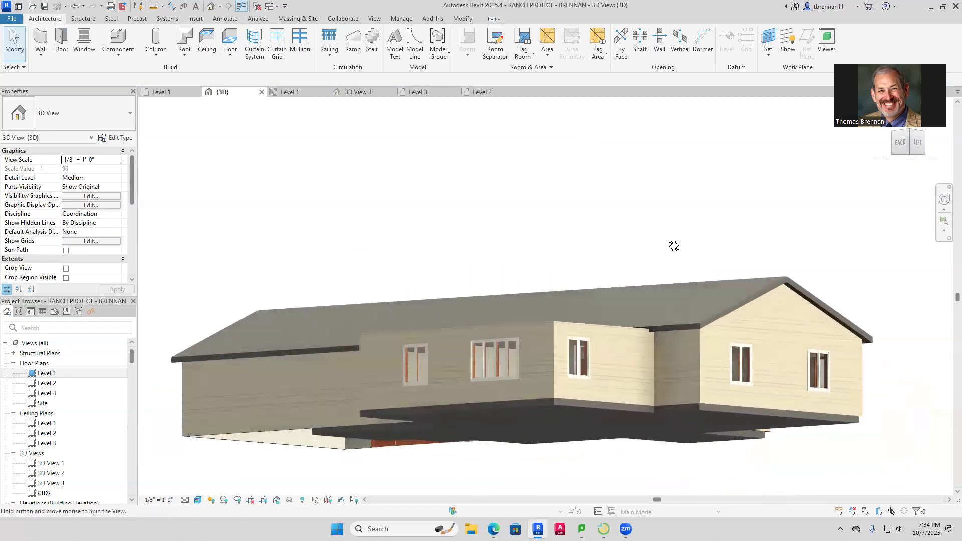
shift+middle_drag(393, 296, 885, 310)
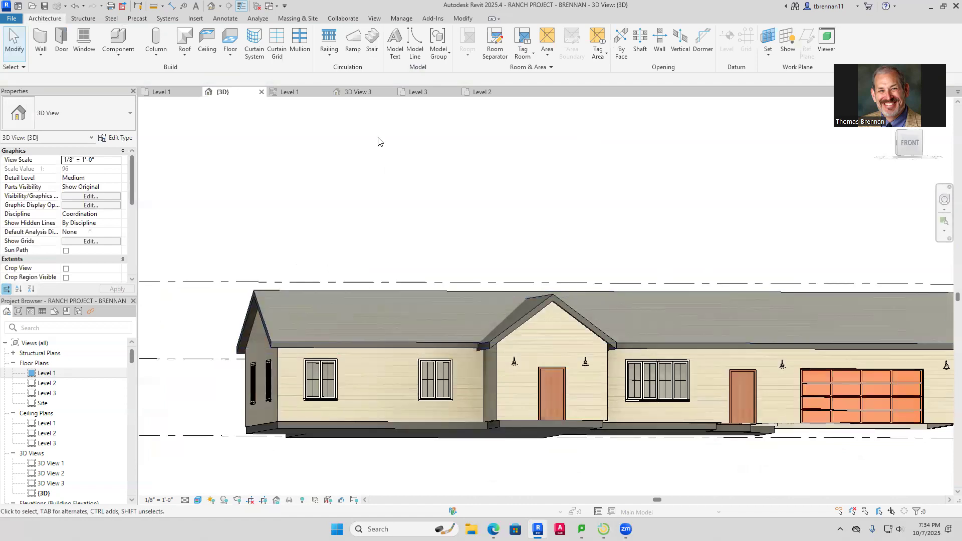
click(158, 92)
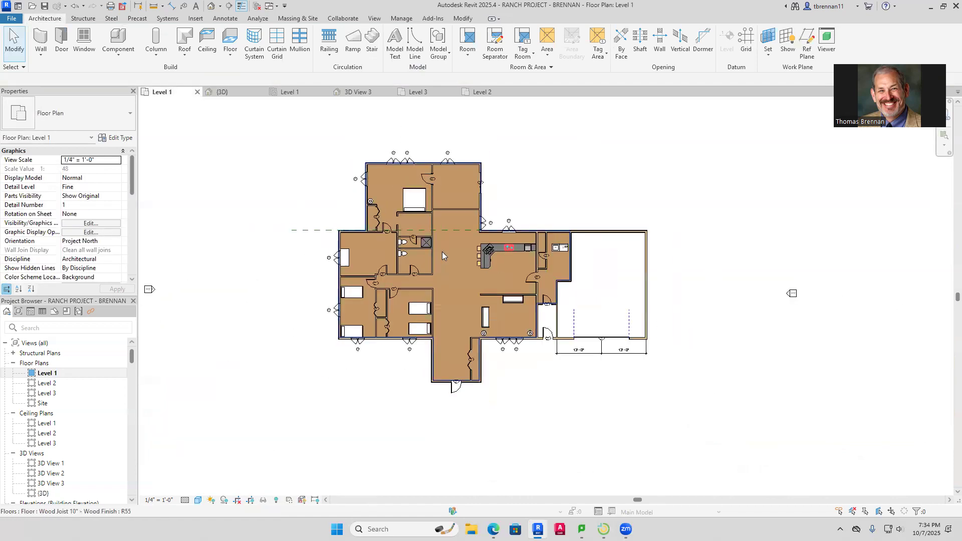
Untick Extend into wall (to core) for all 16 Level 1 floor boundary lines and finish the floor
double_click(455, 260)
scroll(456, 259, up, 5)
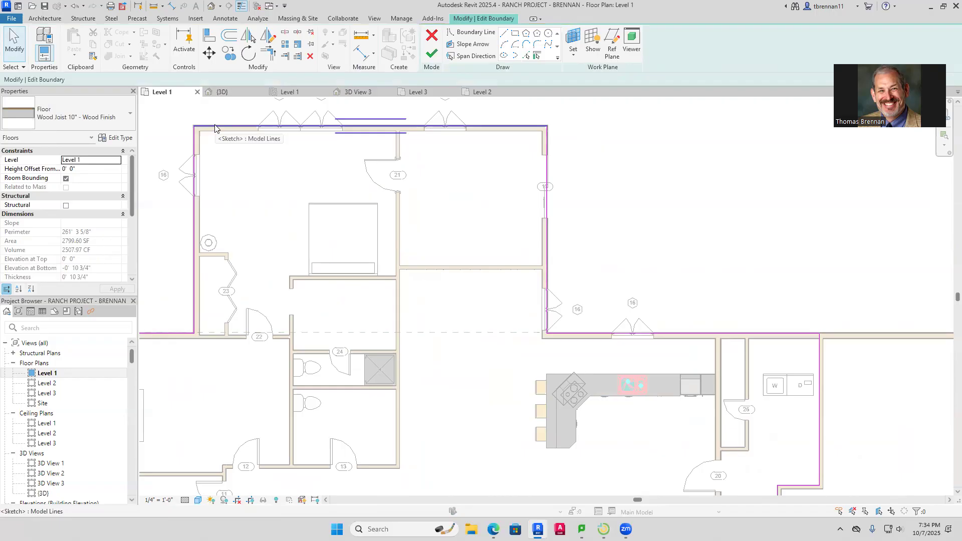
key(Tab)
click(215, 126)
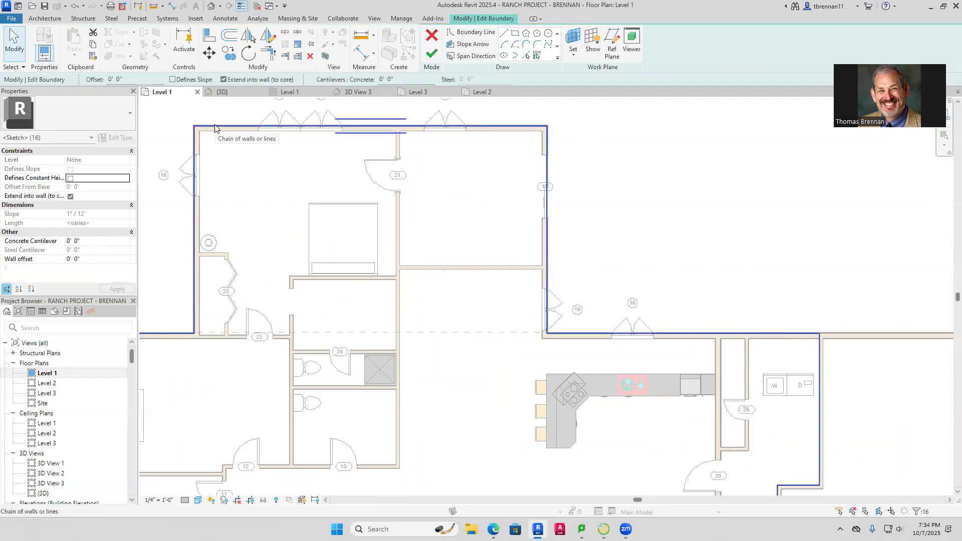
click(223, 79)
click(431, 53)
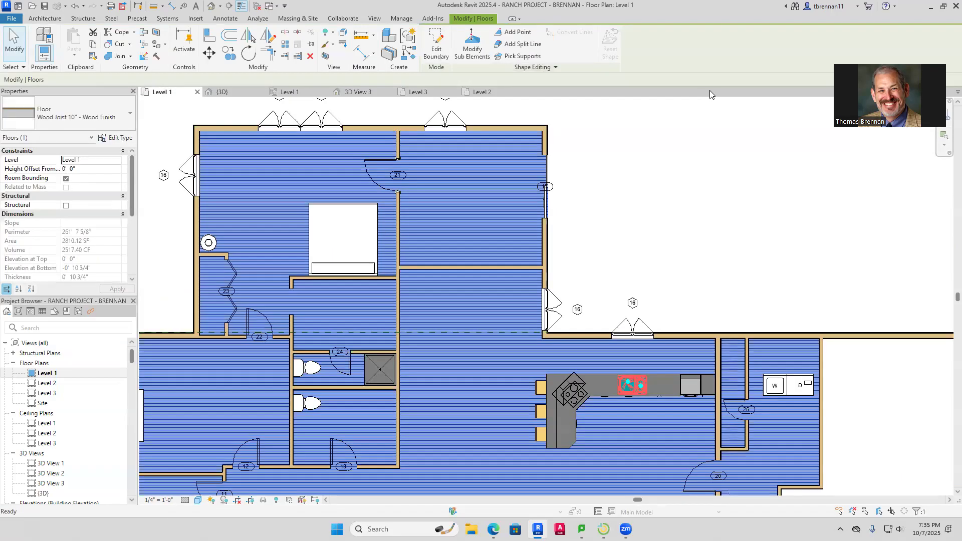
key(Escape)
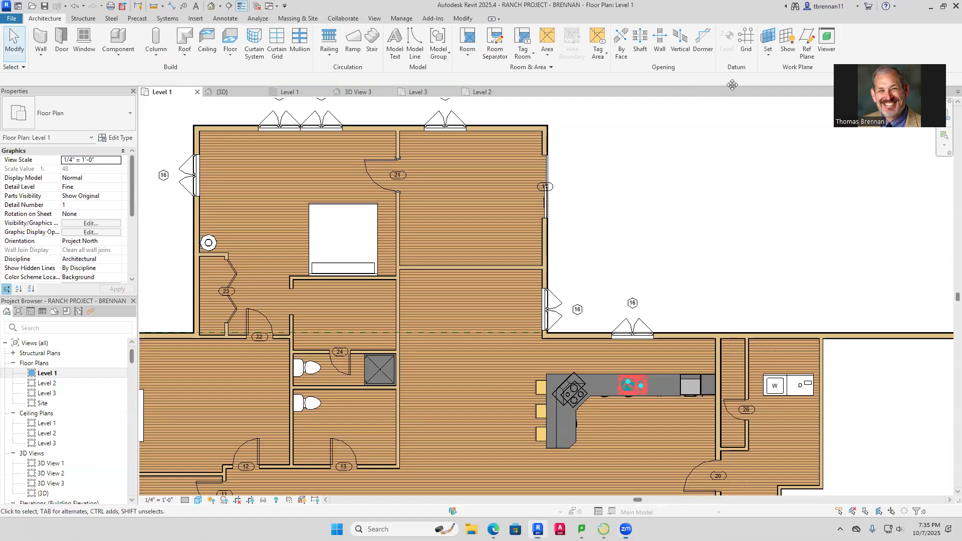
Move the kitchen counter assembly against the north wall and nudge it left
scroll(682, 268, down, 3)
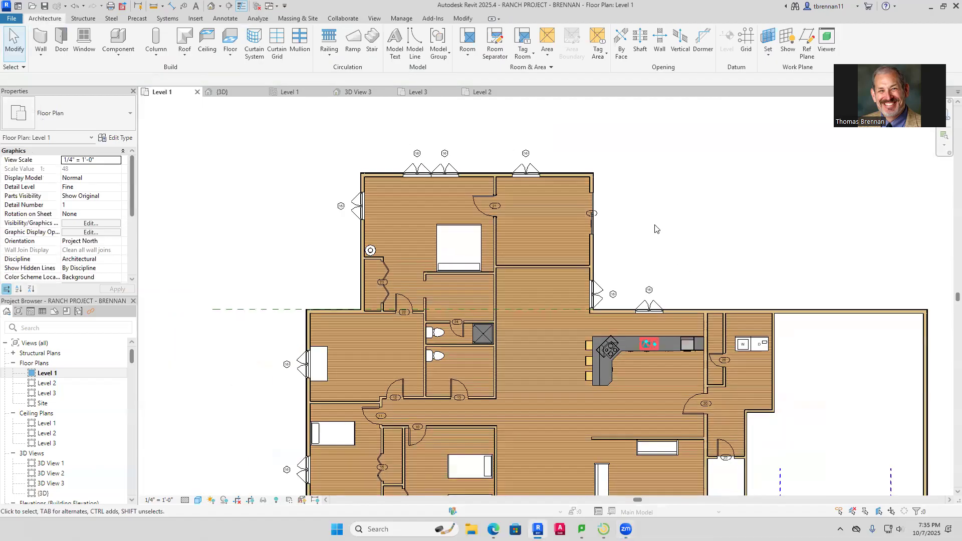
click(630, 344)
drag(630, 345, 633, 313)
key(Escape)
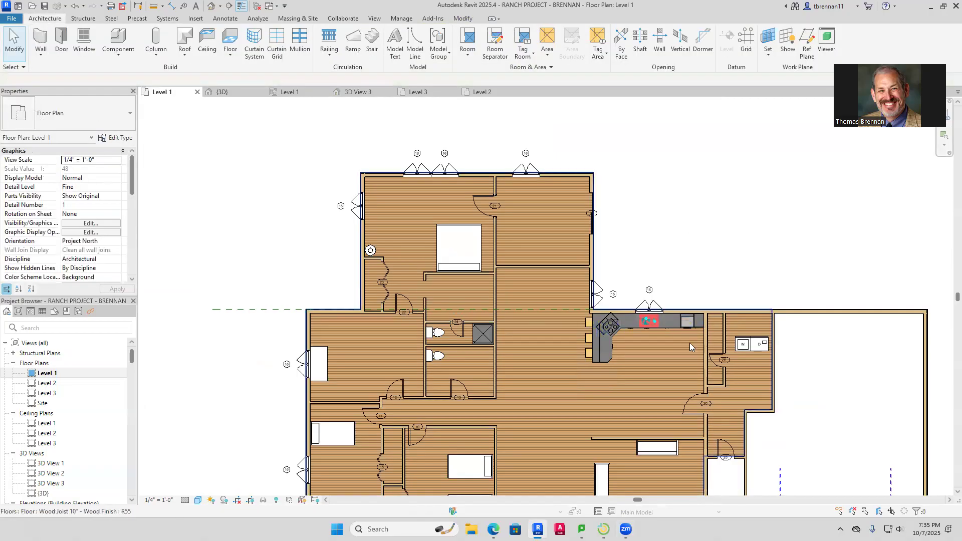
scroll(694, 322, up, 5)
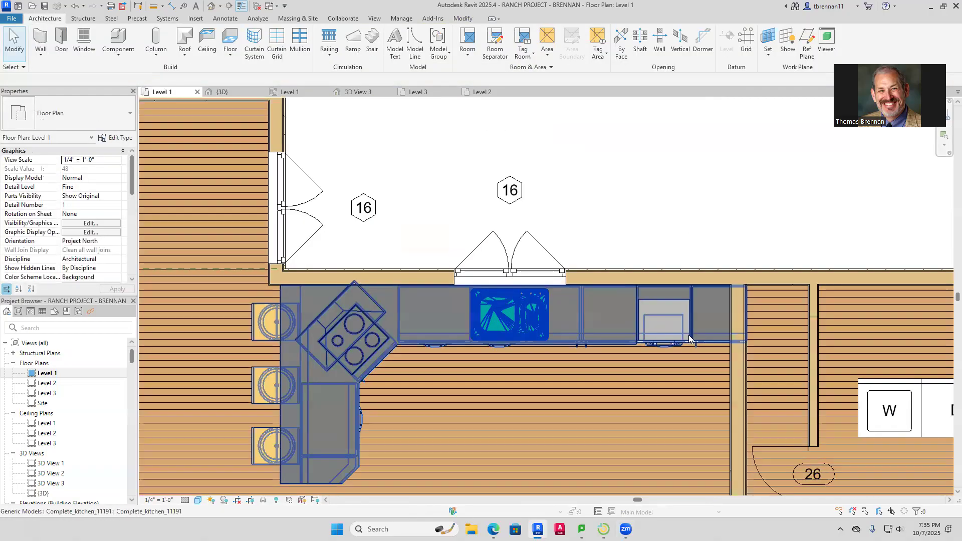
click(689, 339)
key(Left)
key(Left)
key(Left)
key(Left)
key(Left)
key(Left)
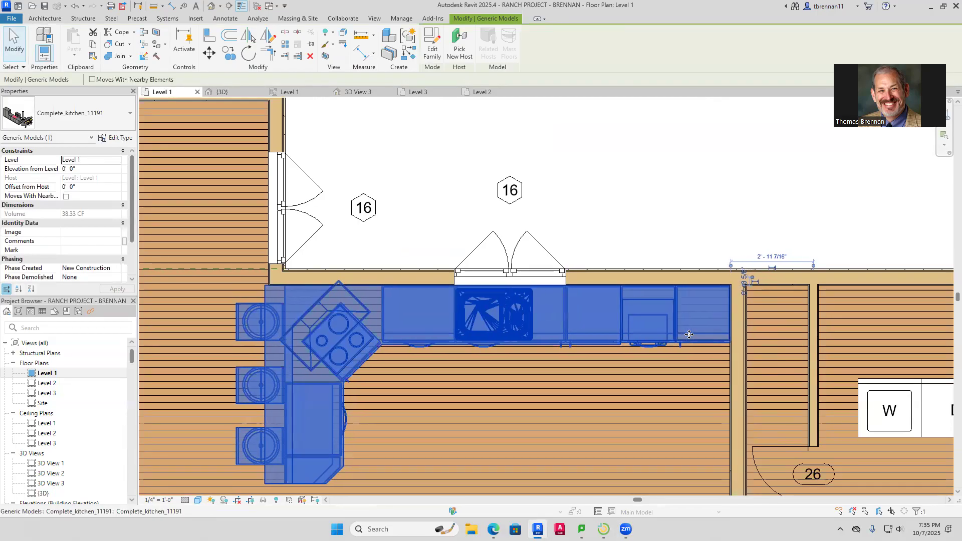
key(Escape)
Reframe the whole plan, glance at Level 2, and return to Level 1
scroll(610, 315, down, 5)
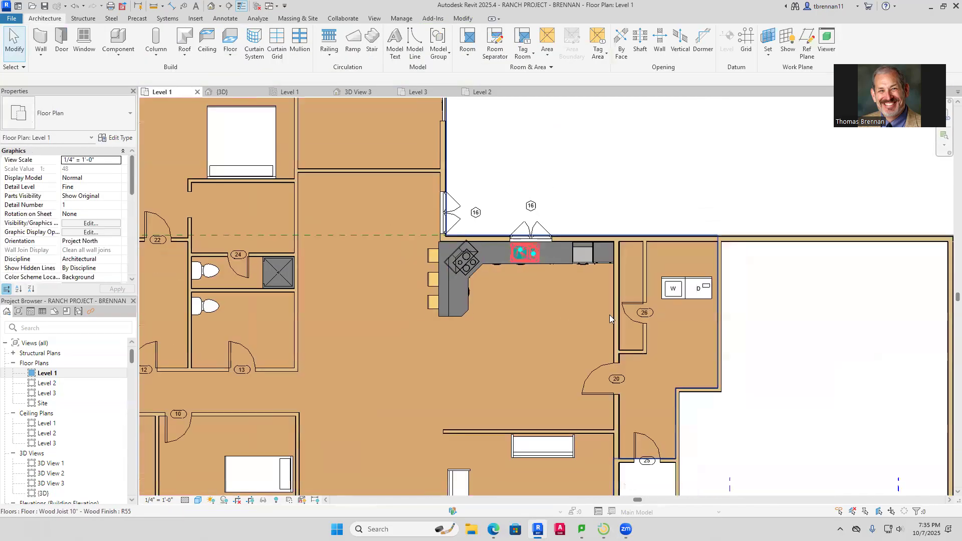
middle_drag(725, 303, 719, 290)
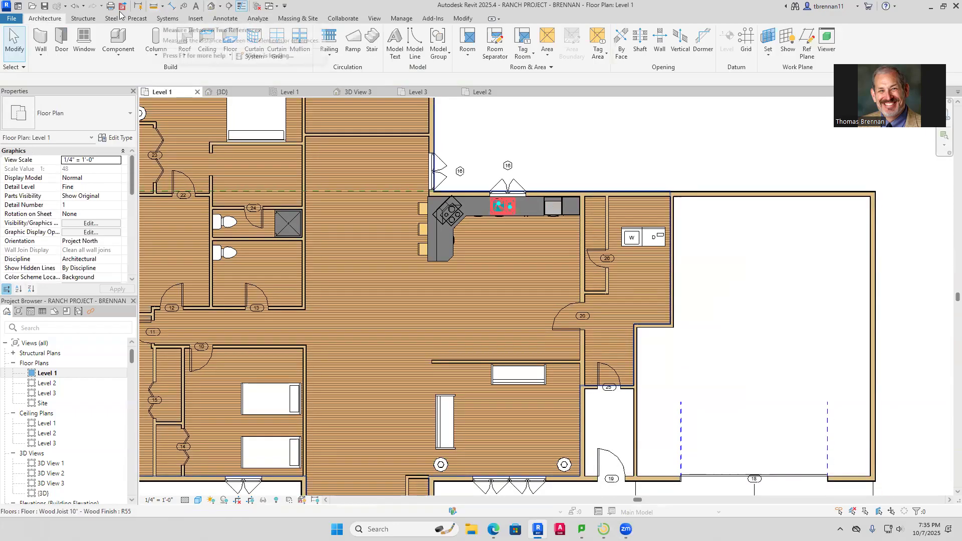
scroll(532, 209, down, 5)
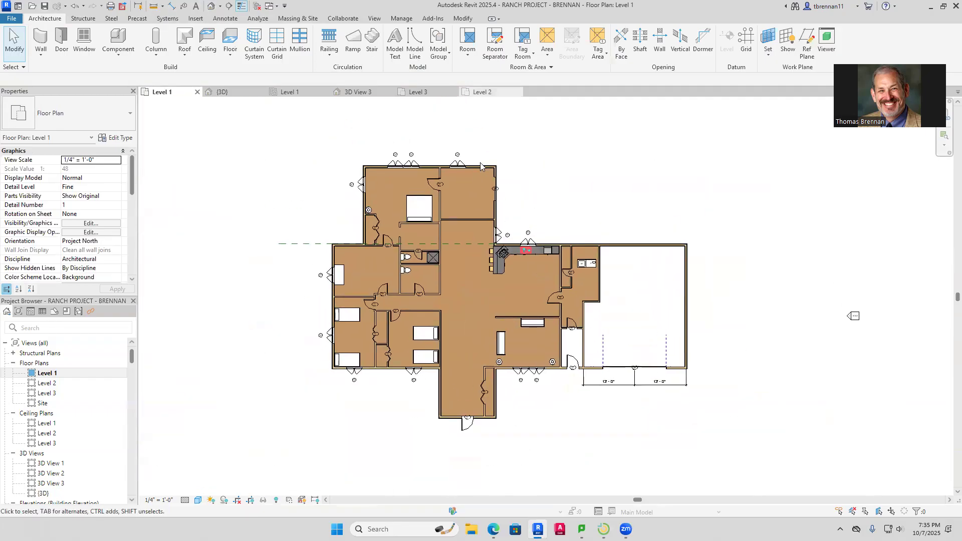
click(481, 92)
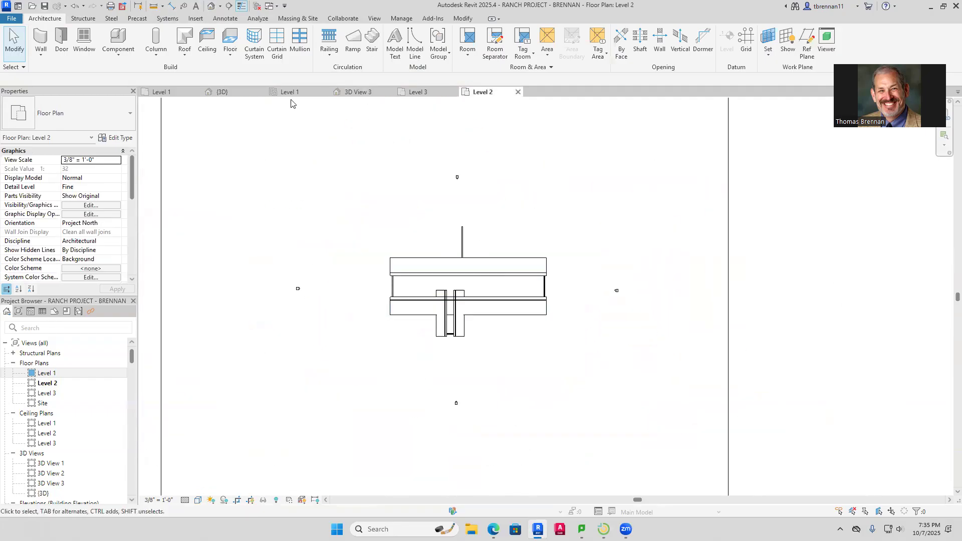
click(161, 91)
scroll(510, 193, up, 2)
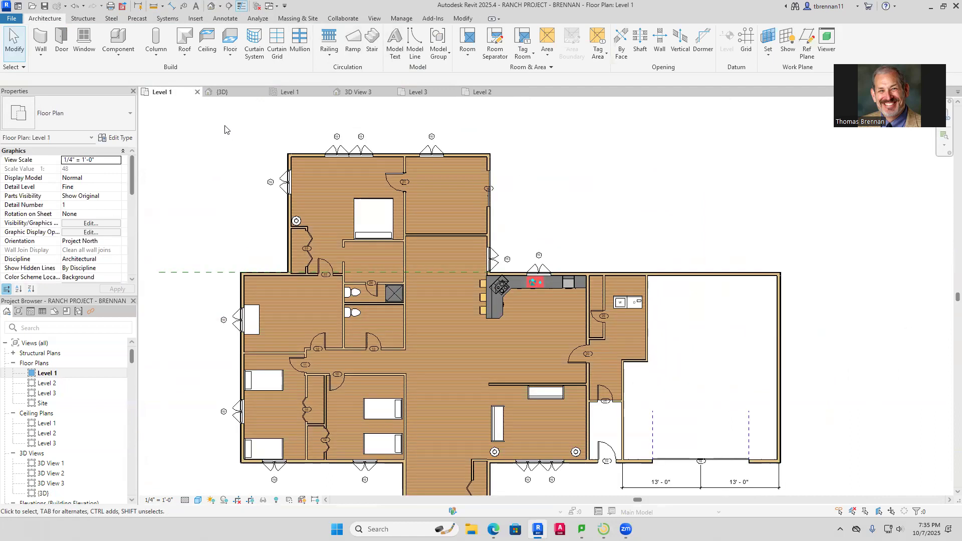
Start a Level 2 roof by footprint, with the wing's side walls defining slope and the top wall not
click(184, 49)
click(198, 73)
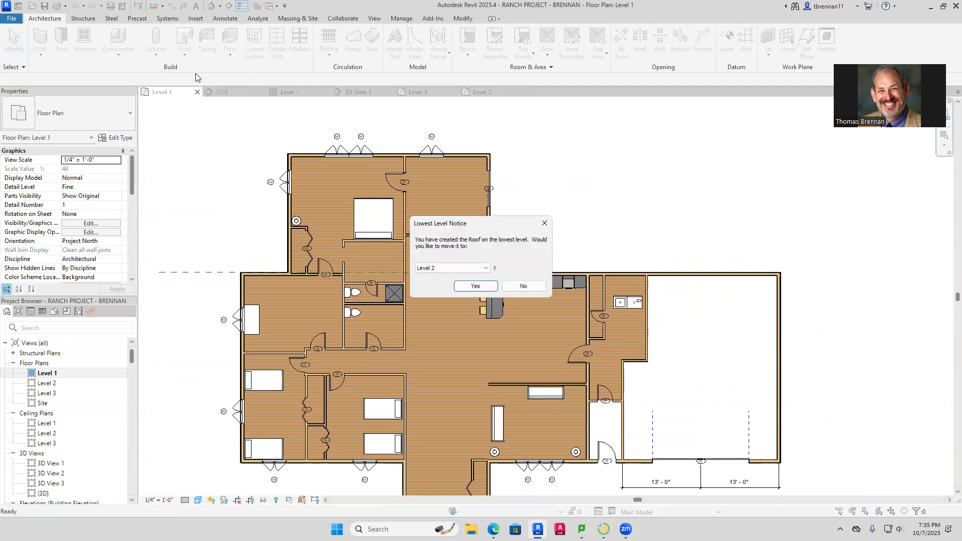
click(476, 287)
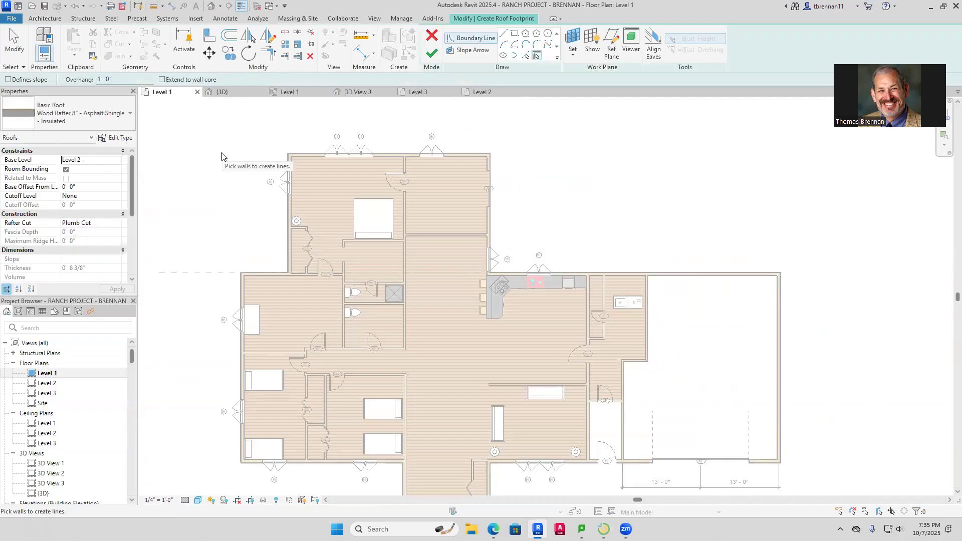
click(7, 80)
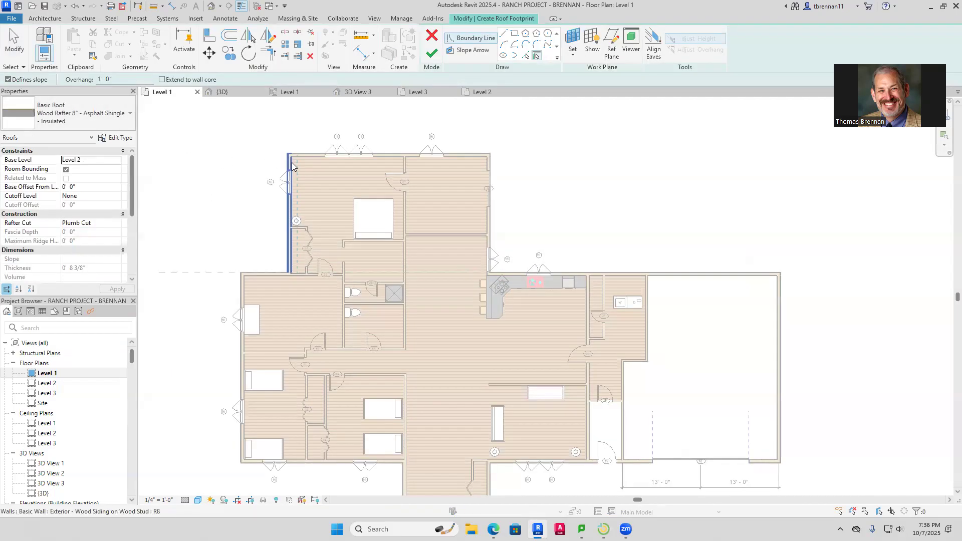
click(292, 165)
click(493, 167)
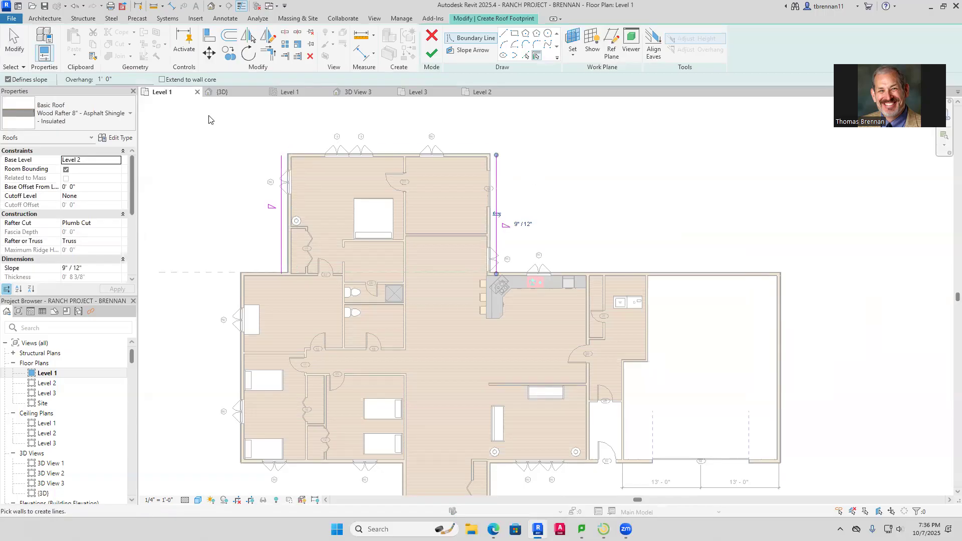
click(8, 79)
click(397, 153)
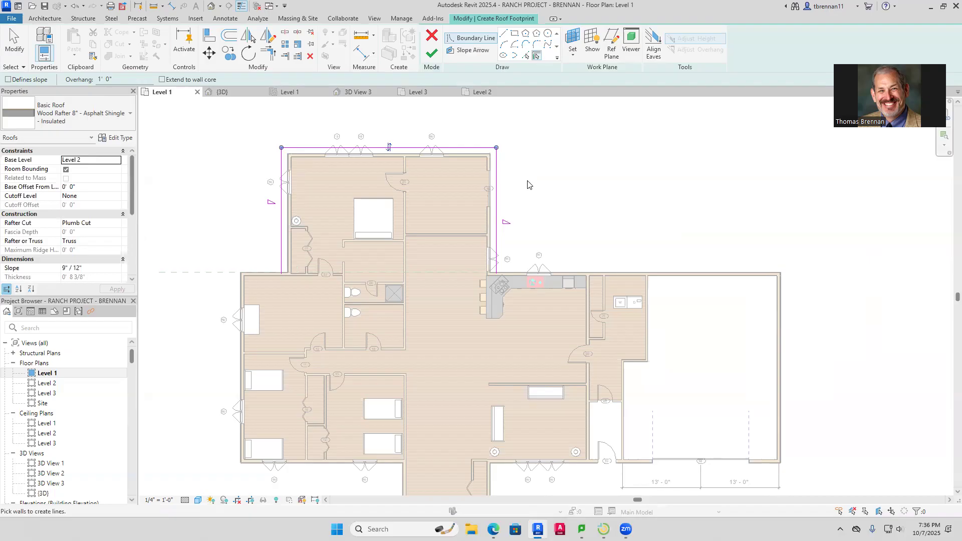
Close the footprint with a line across the wing's bottom, finish the roof, and view it in 3D
click(503, 33)
click(281, 274)
click(496, 274)
key(Escape)
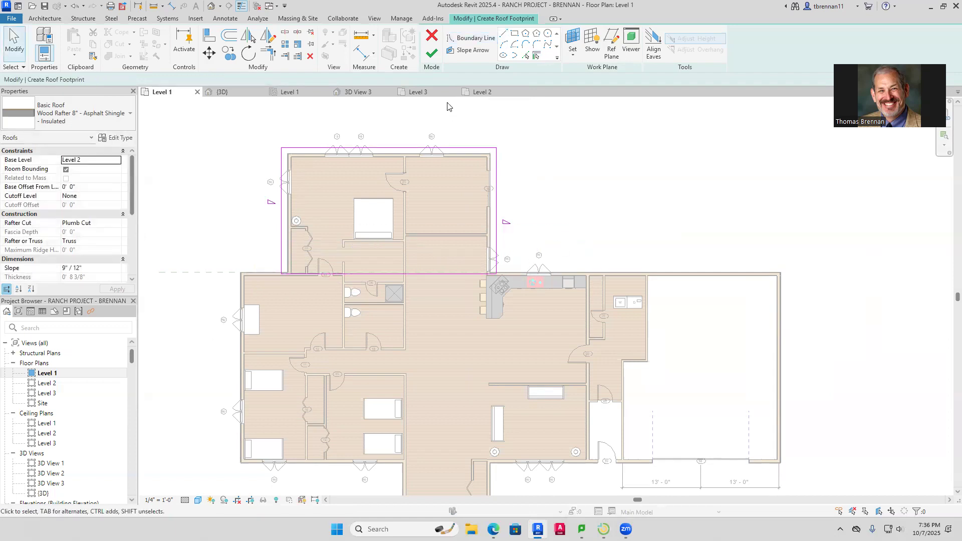
click(432, 52)
click(569, 198)
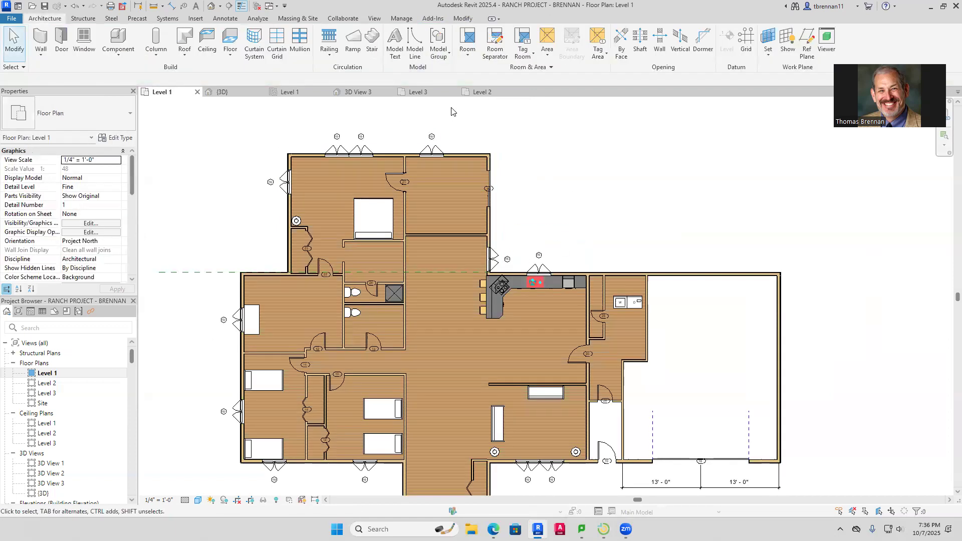
click(222, 93)
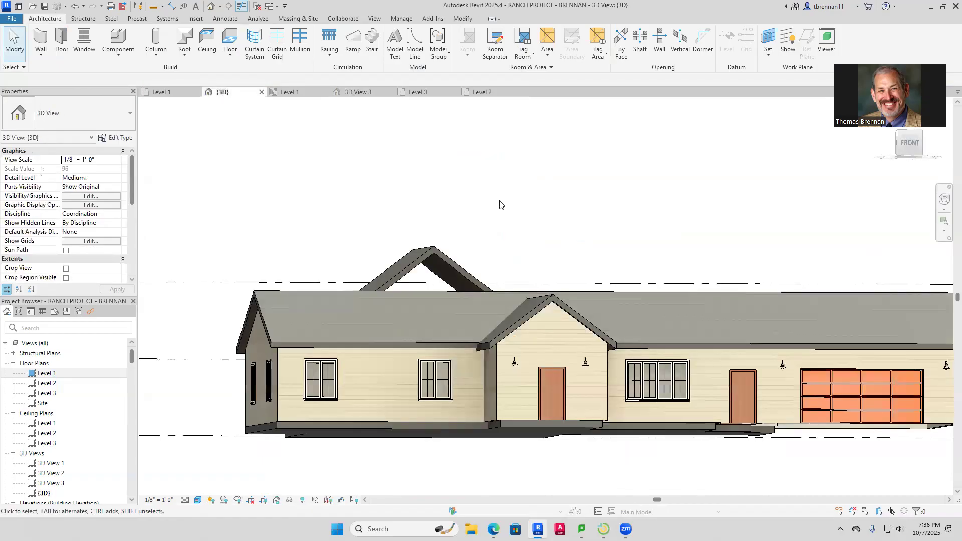
Change the rear-wing roof's Slope from 9"/12" to 4"/12" in Properties and apply
click(429, 248)
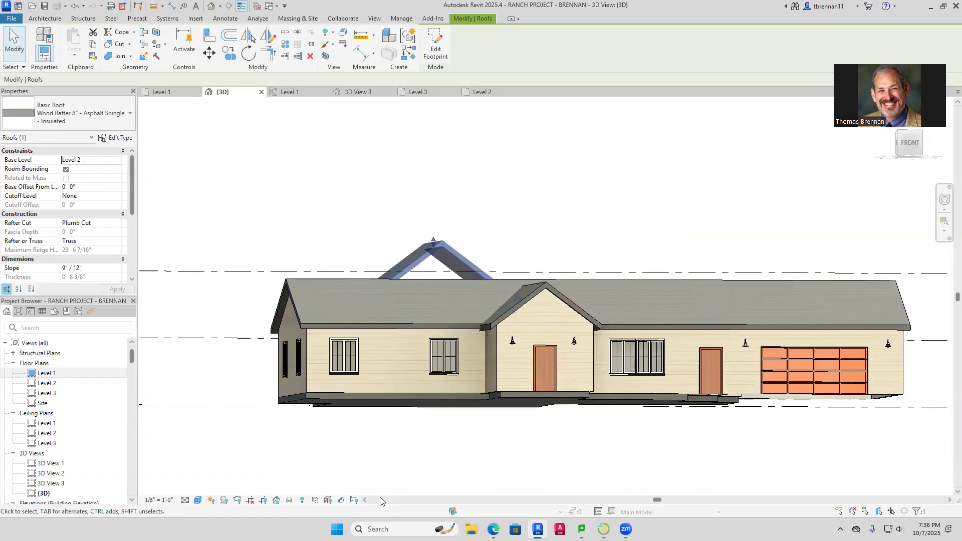
click(66, 269)
key(BackSpace)
text(4)
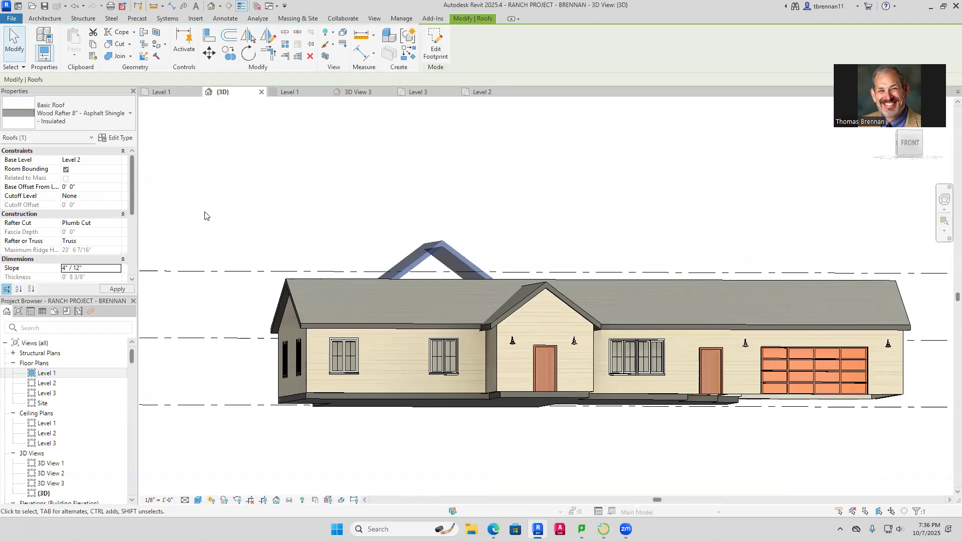
click(376, 198)
Orbit the 3D view to a rear-left corner to inspect where the wing roof meets the main roof
shift+middle_drag(490, 491, 952, 538)
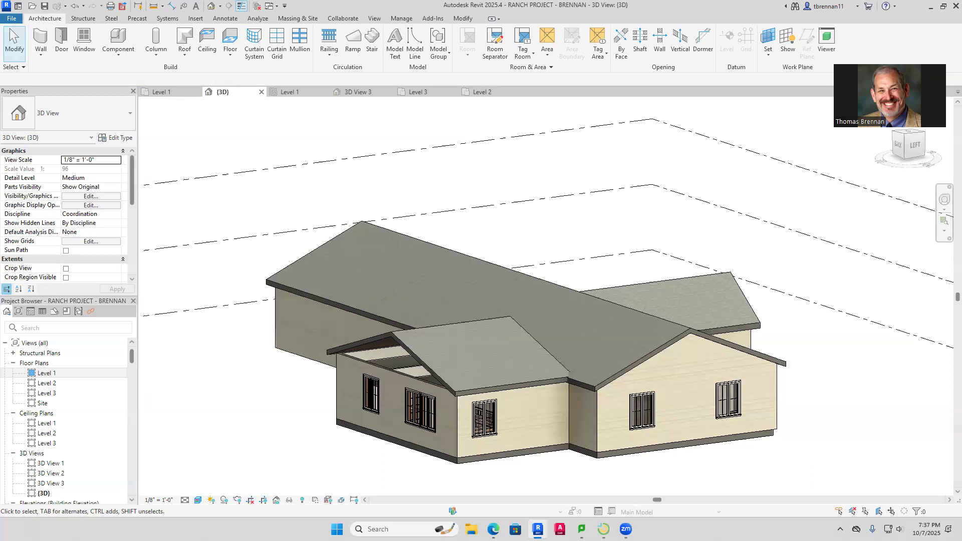
key(XF86AudioLowerVolume)
key(XF86AudioLowerVolume)
key(XF86AudioLowerVolume)
key(XF86AudioLowerVolume)
key(XF86AudioLowerVolume)
key(XF86AudioLowerVolume)
key(XF86AudioLowerVolume)
key(XF86AudioLowerVolume)
Search Revit Help for 'dock properties palette' and open the Dockable Windows article
key(F1)
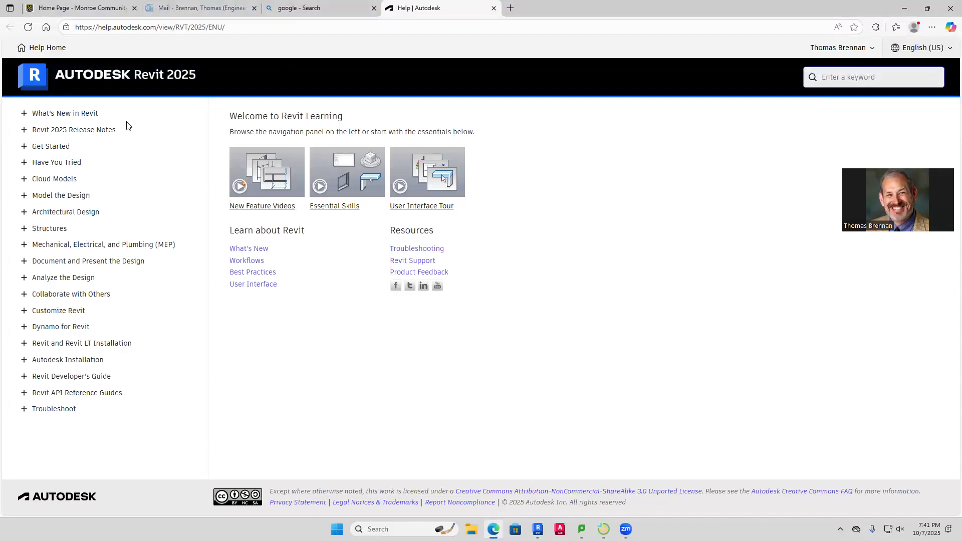
text(dock)
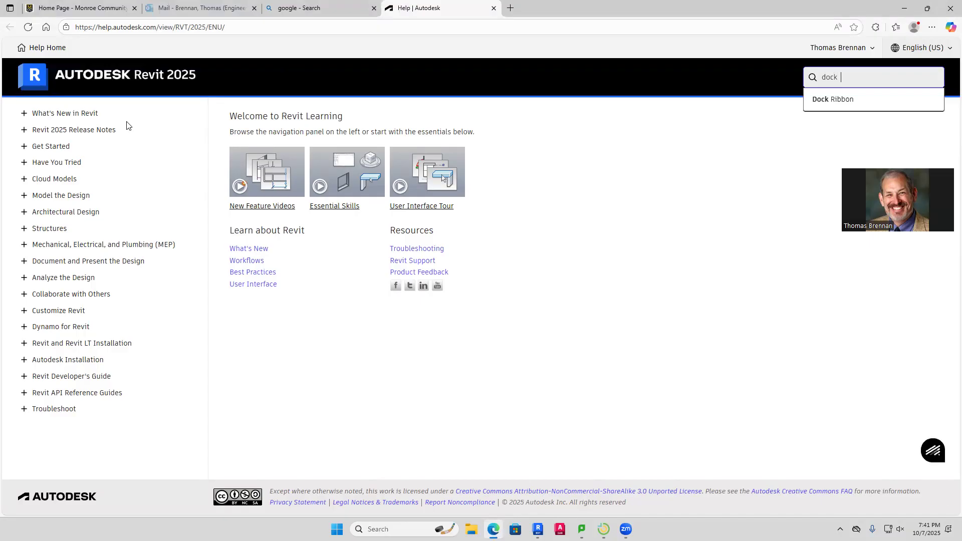
text(  properties palette)
key(Return)
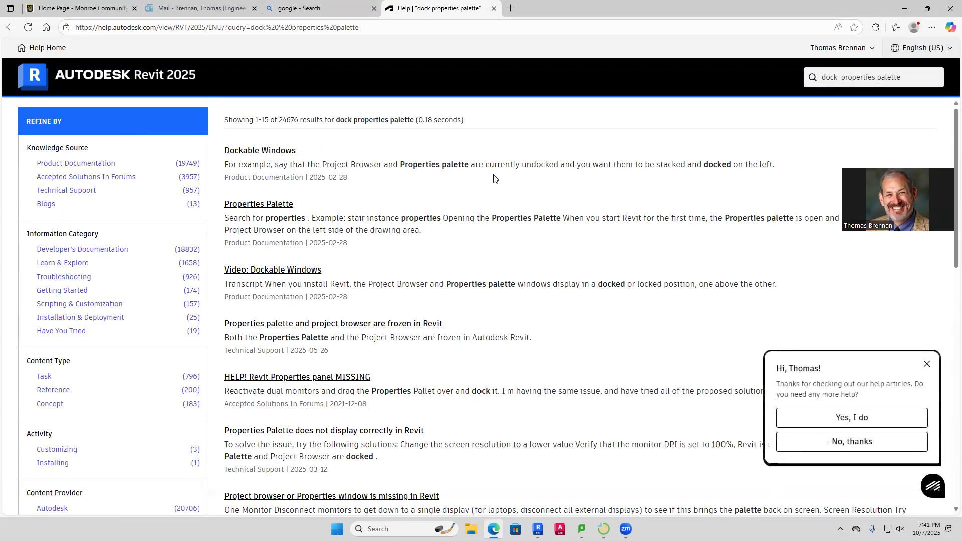
click(261, 151)
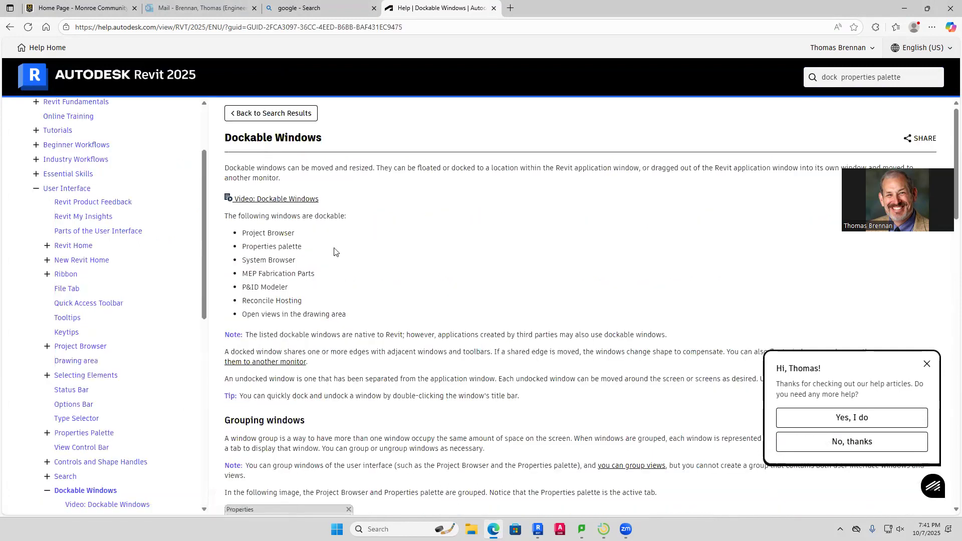
Open and play the Video: Dockable Windows page, scrolling through it
click(277, 200)
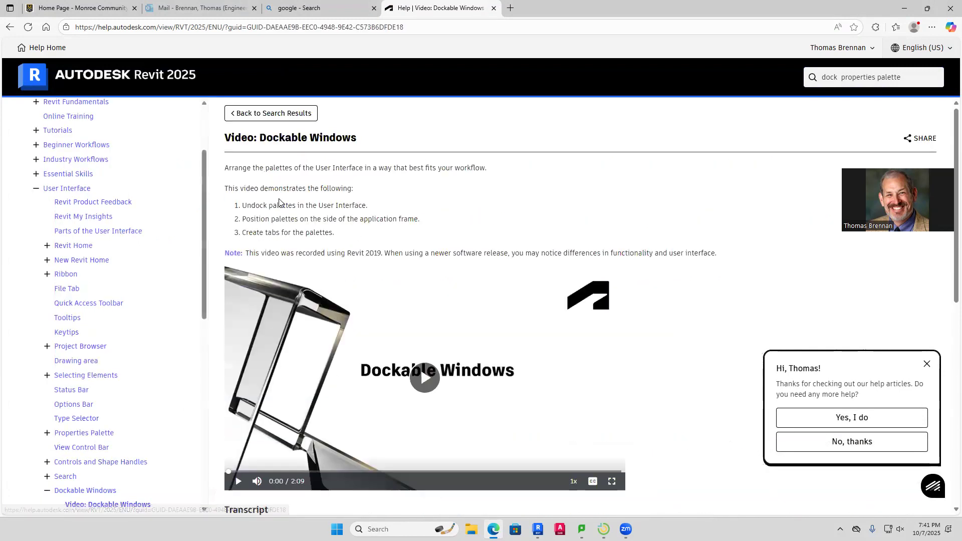
click(426, 377)
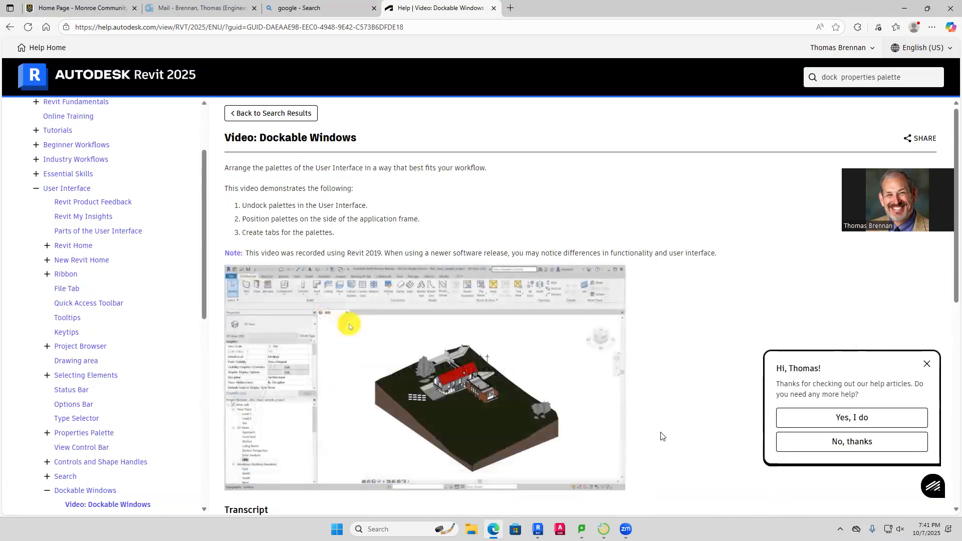
scroll(661, 436, down, 2)
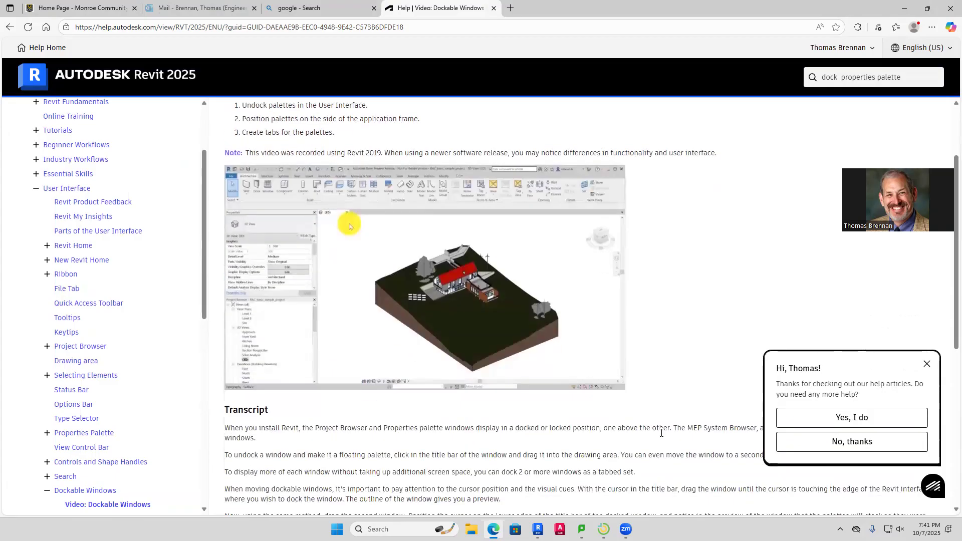
scroll(356, 430, down, 2)
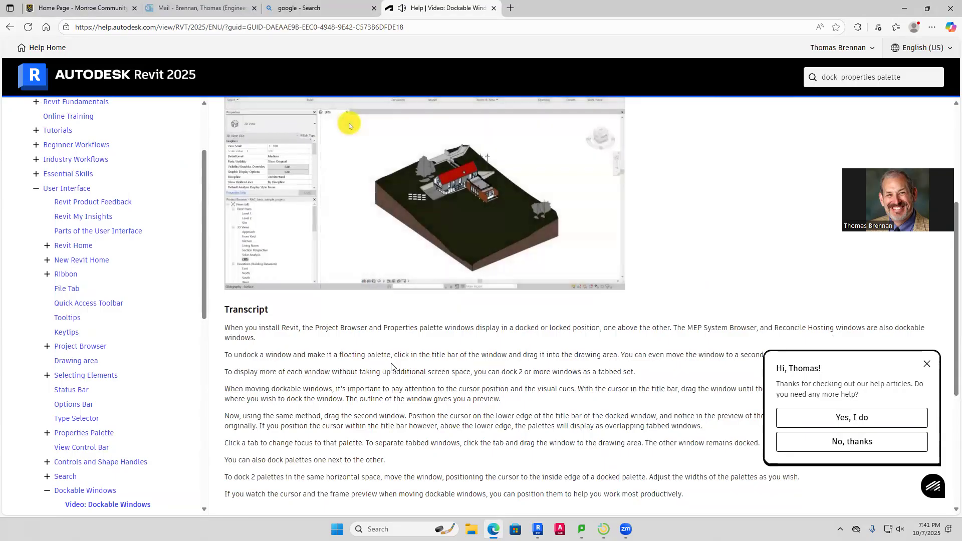
scroll(391, 366, down, 2)
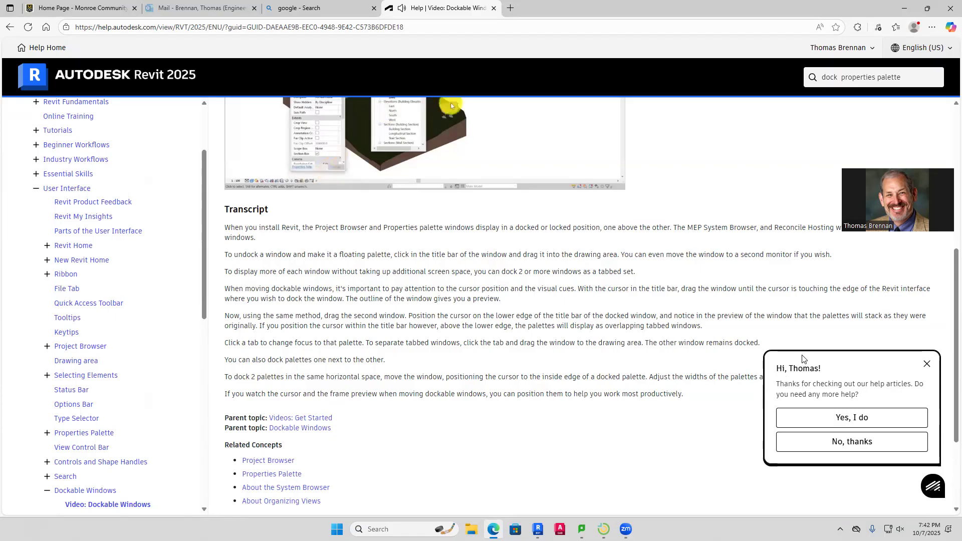
click(927, 364)
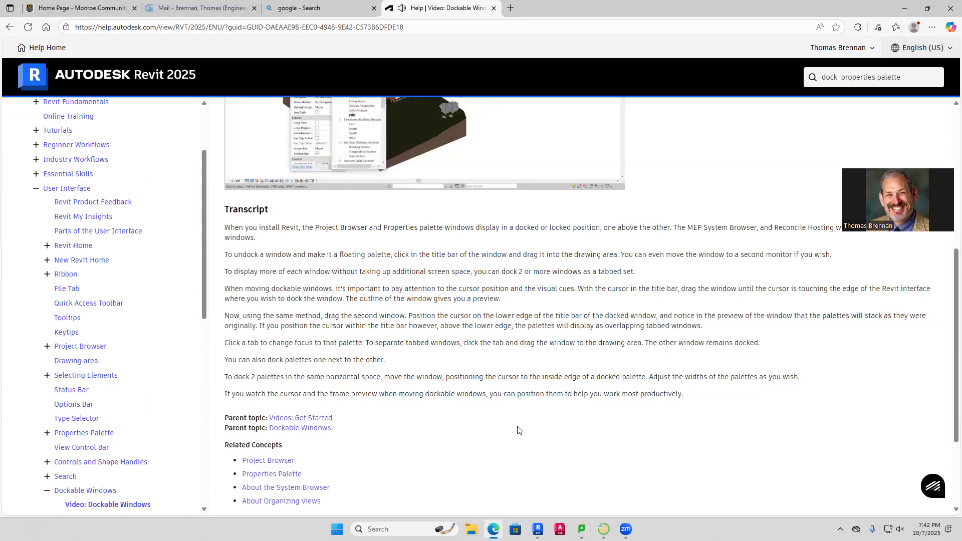
scroll(511, 430, down, 1)
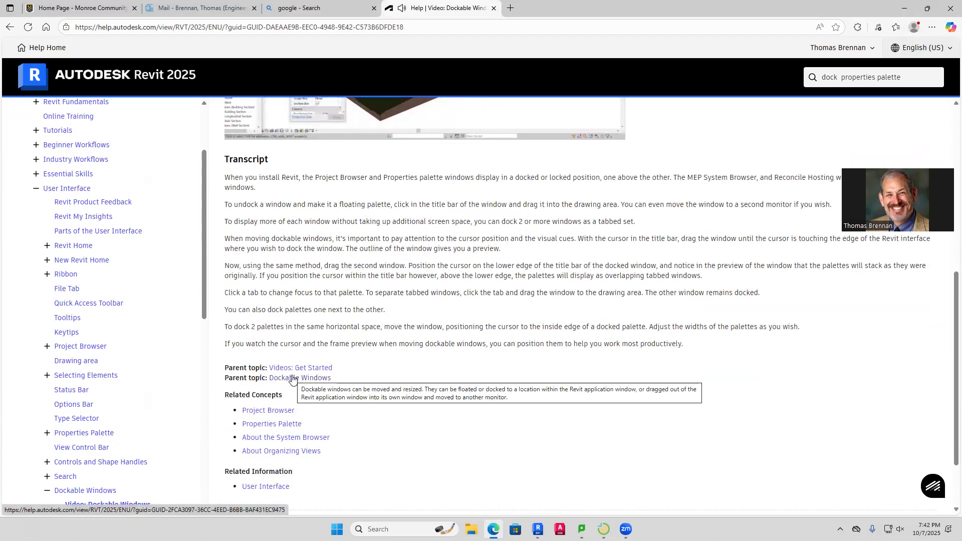
Open the parent Dockable Windows topic, then go back to Revit's 3D view
click(293, 380)
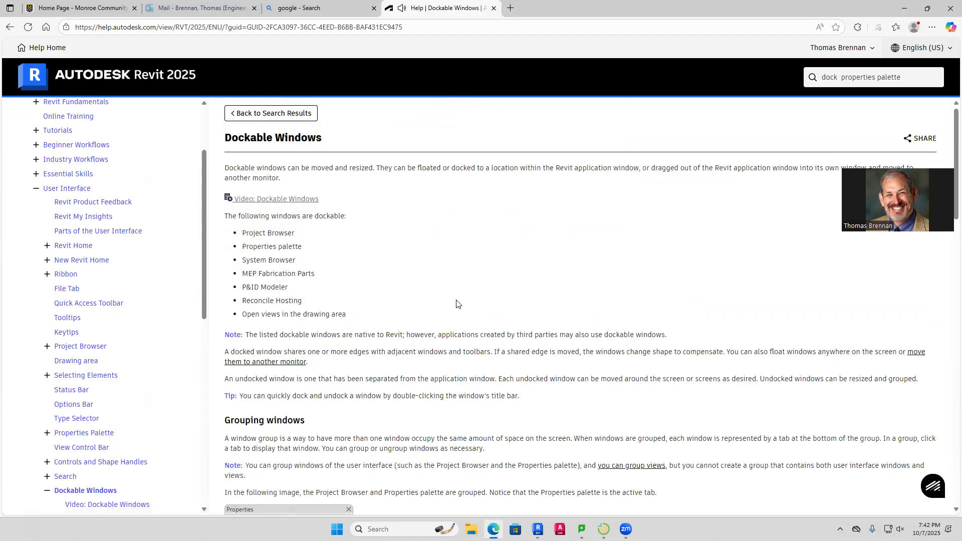
scroll(455, 303, down, 4)
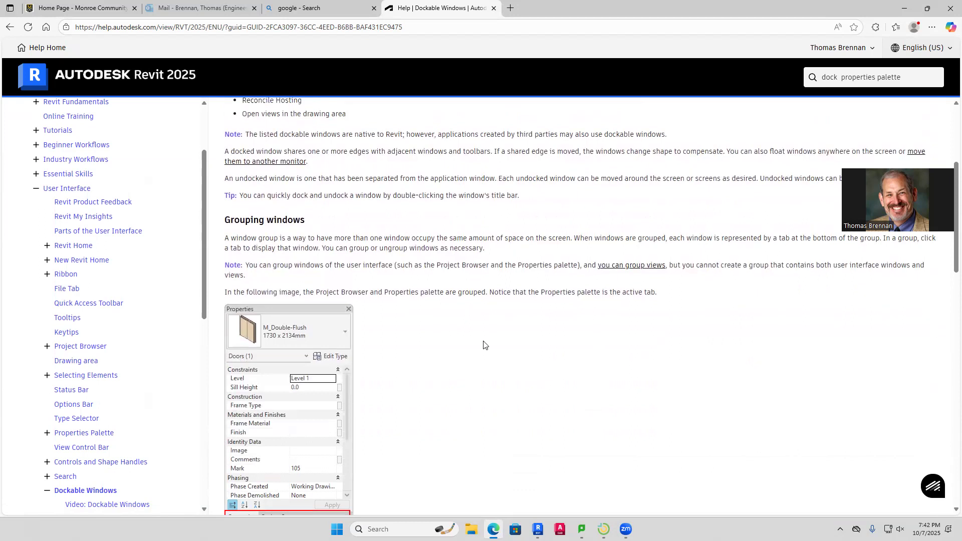
click(537, 529)
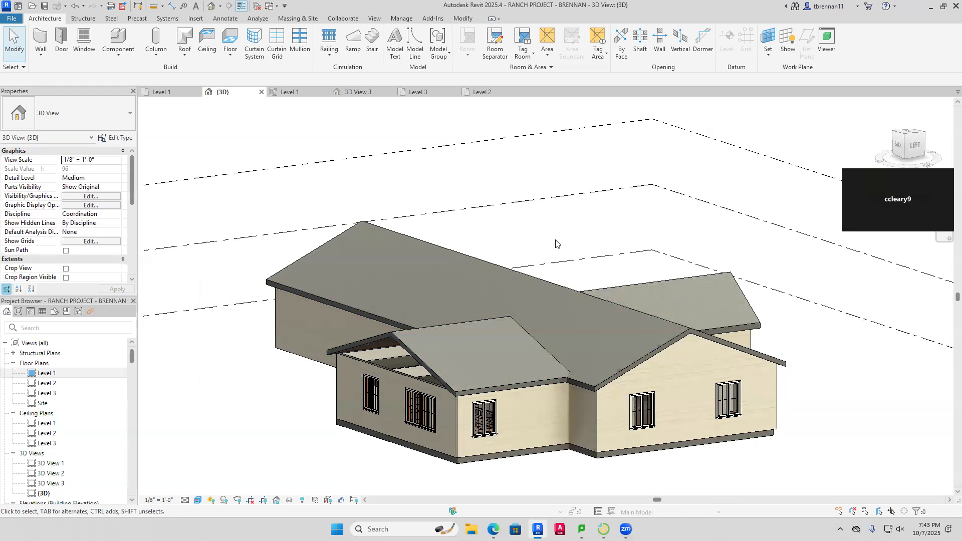
On Level 2, drag the smaller gable roof's bottom footprint edge down toward the main roof, then check it in 3D
click(471, 92)
scroll(479, 316, up, 2)
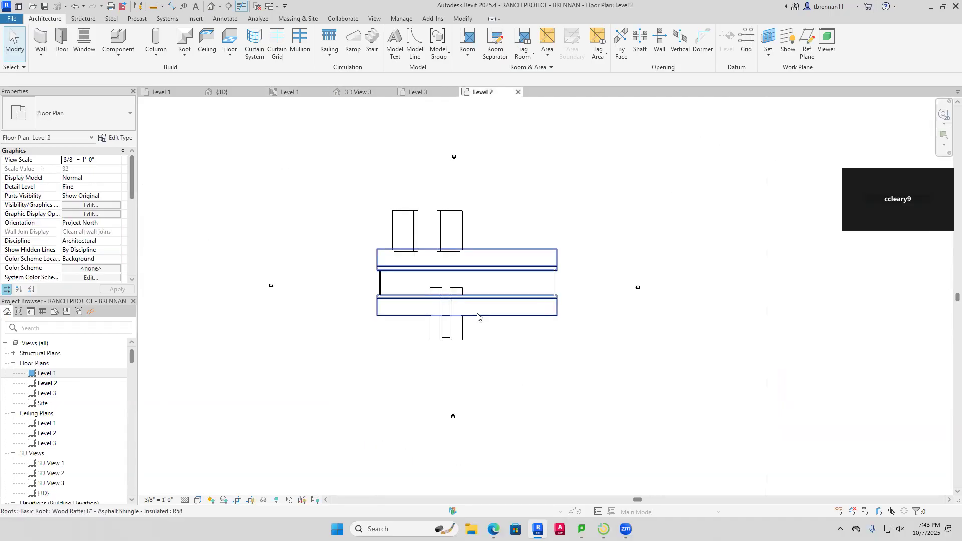
double_click(453, 210)
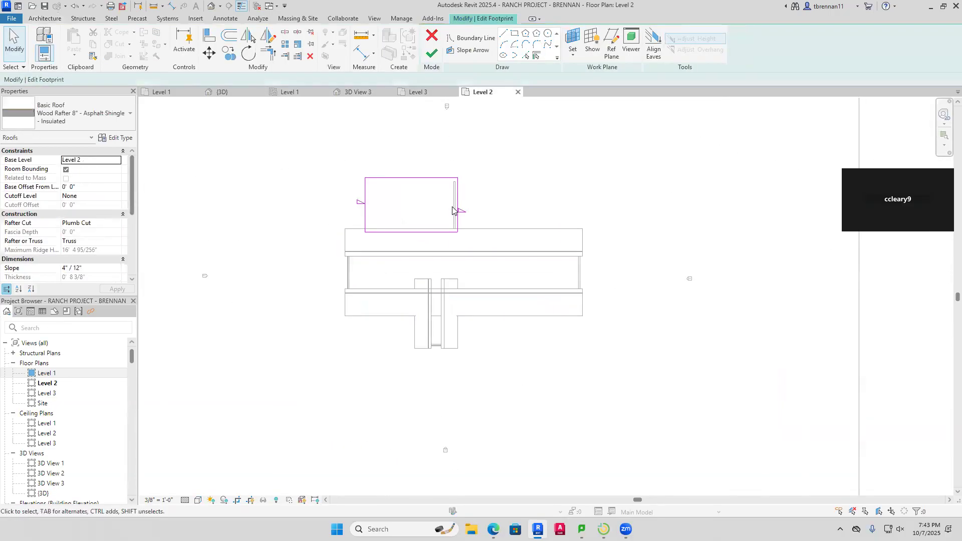
click(411, 233)
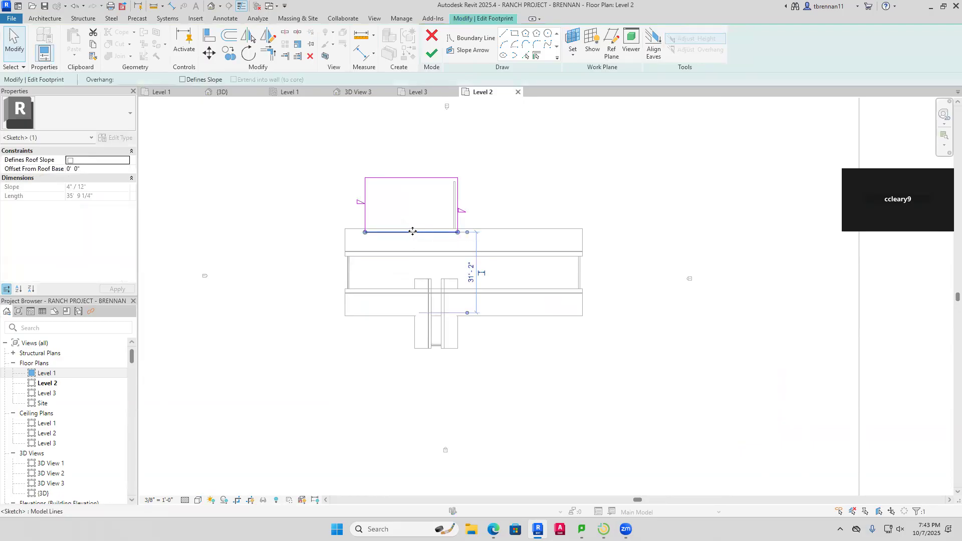
drag(412, 232, 414, 251)
click(531, 186)
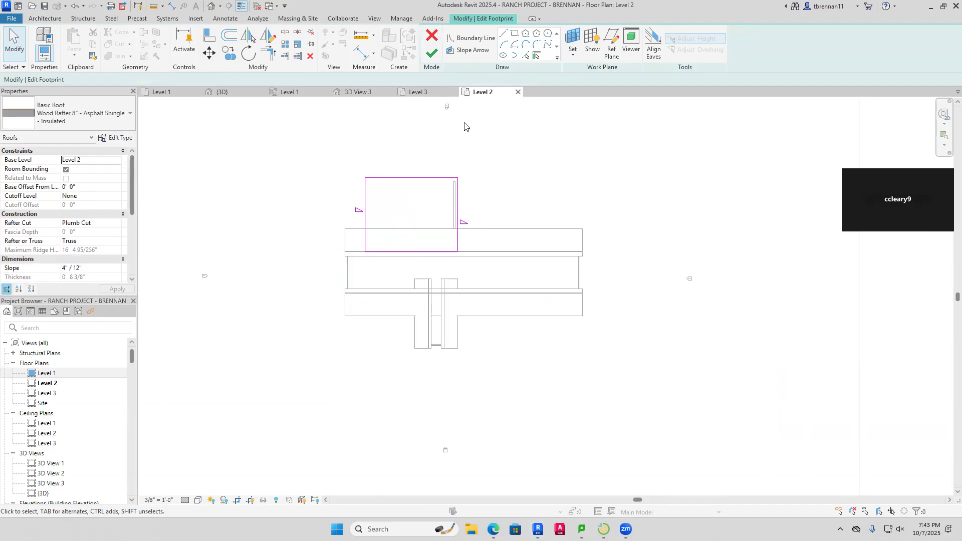
click(432, 53)
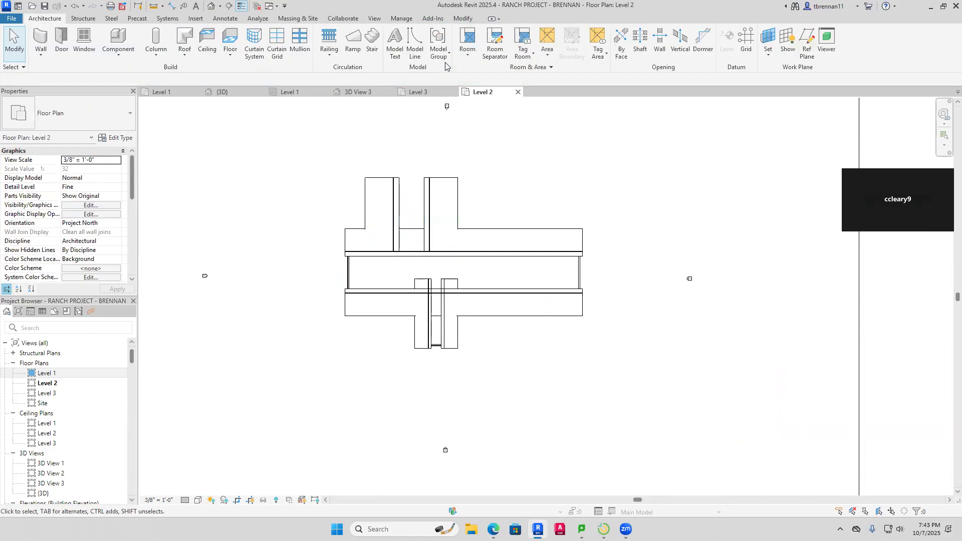
click(211, 90)
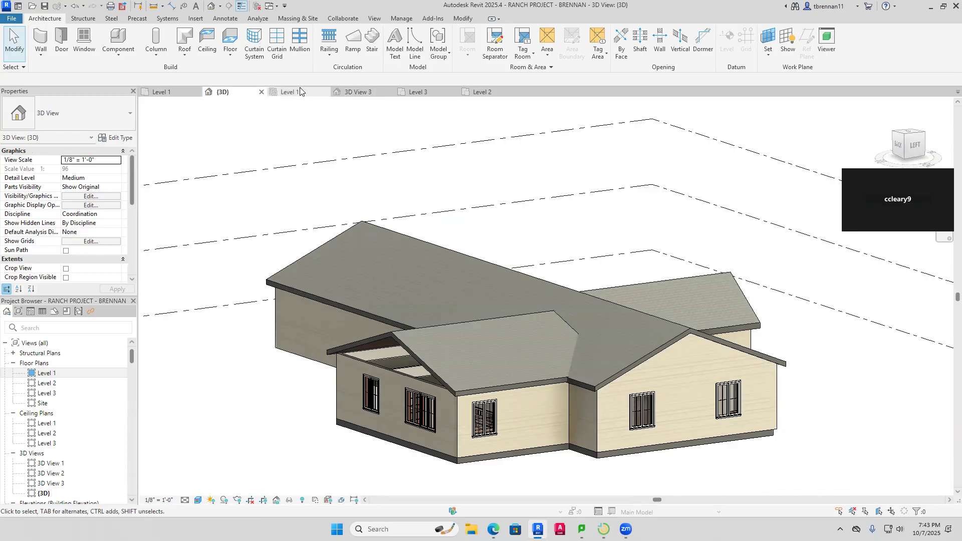
Re-edit the gable roof footprint on Level 2, extending its bottom edge further across the main roof, then return to 3D
click(420, 93)
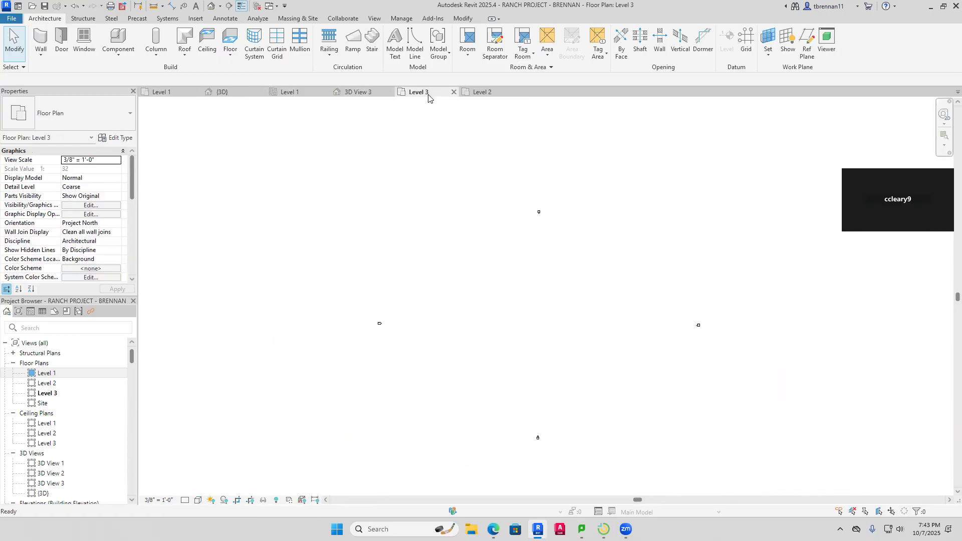
click(481, 92)
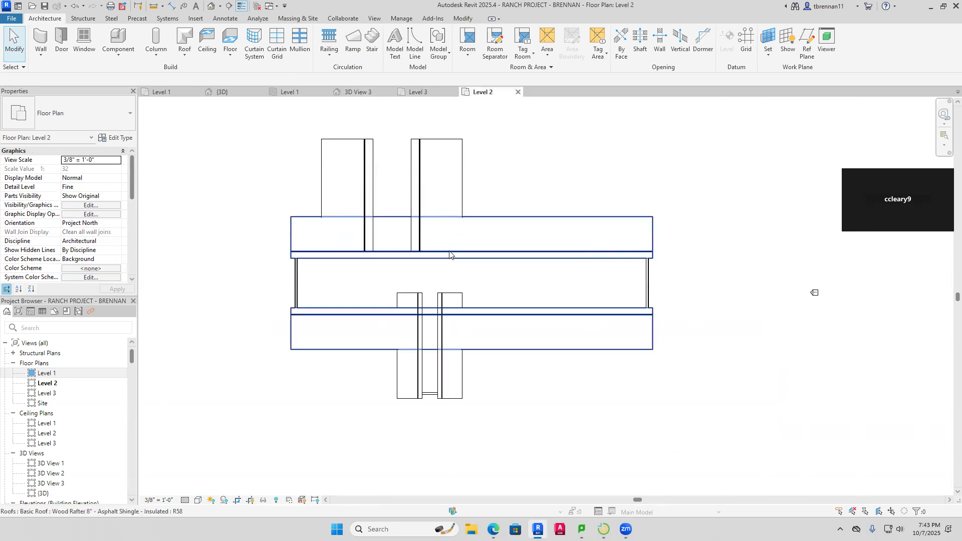
double_click(464, 158)
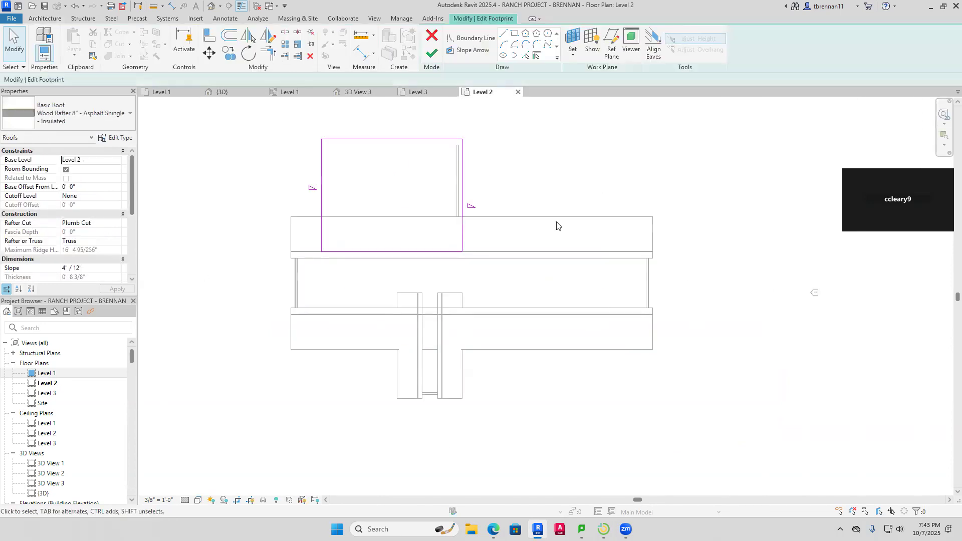
click(411, 251)
drag(405, 257, 415, 292)
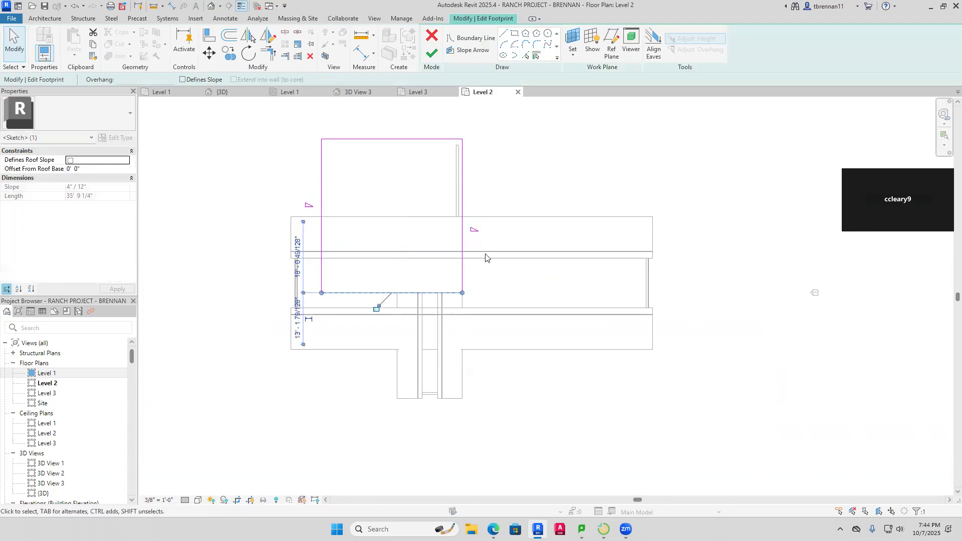
click(431, 53)
click(516, 175)
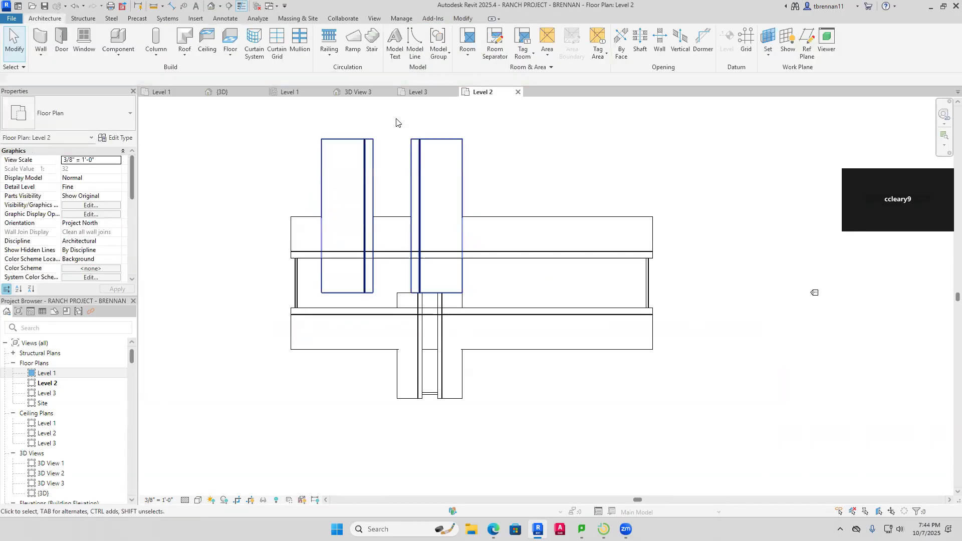
click(222, 92)
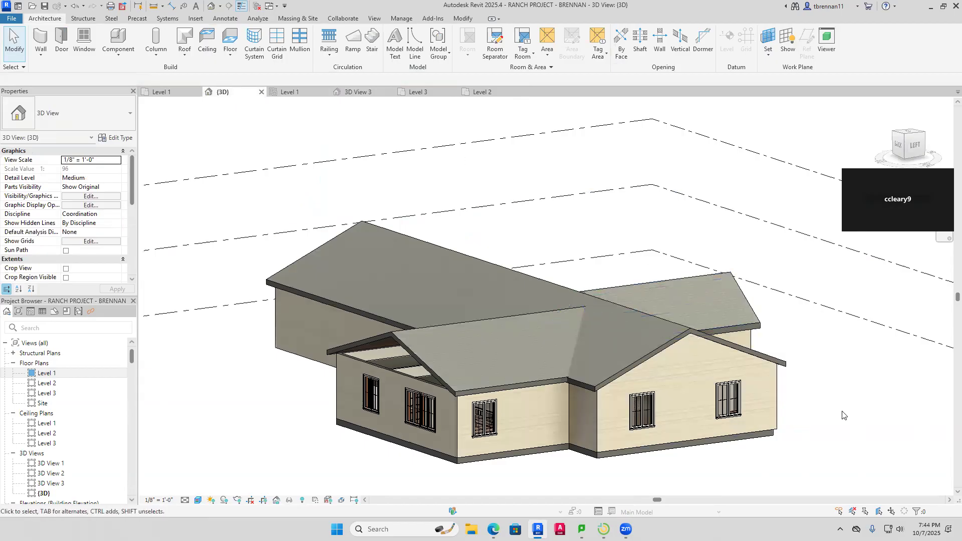
Attach the top of the right-end exterior wall to the gable roof above it
shift+middle_drag(859, 434, 947, 417)
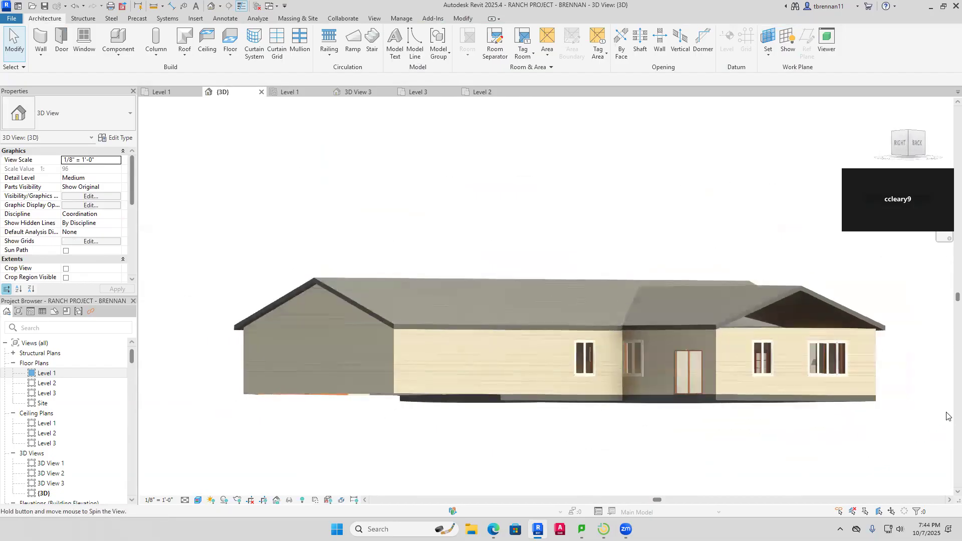
click(767, 329)
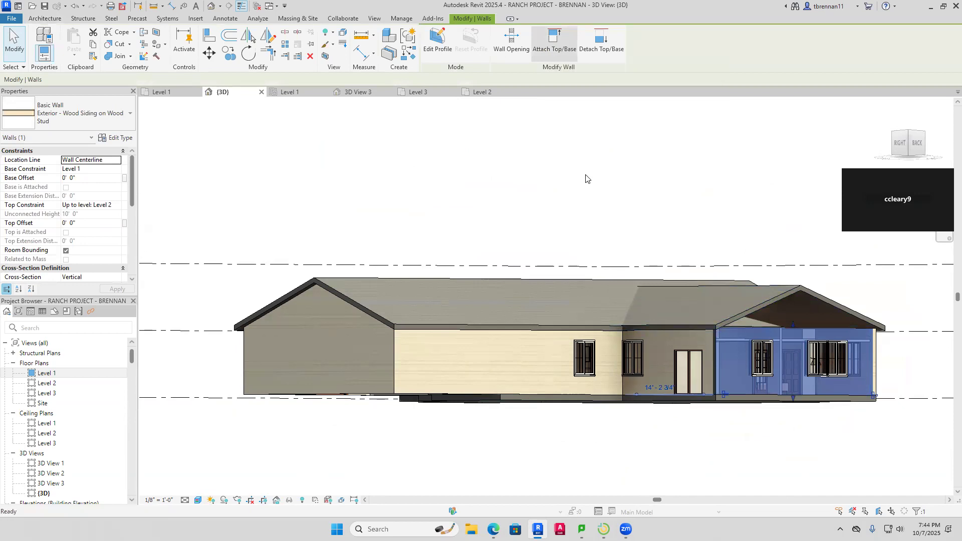
click(840, 305)
click(883, 289)
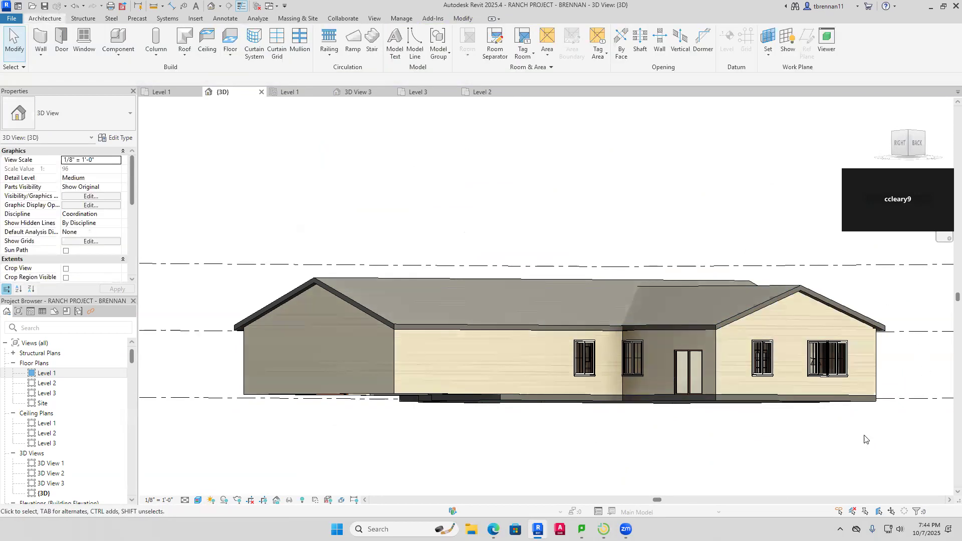
Orbit to inspect the house from below, then switch to the Level 1 floor plan
shift+middle_drag(867, 441, 611, 464)
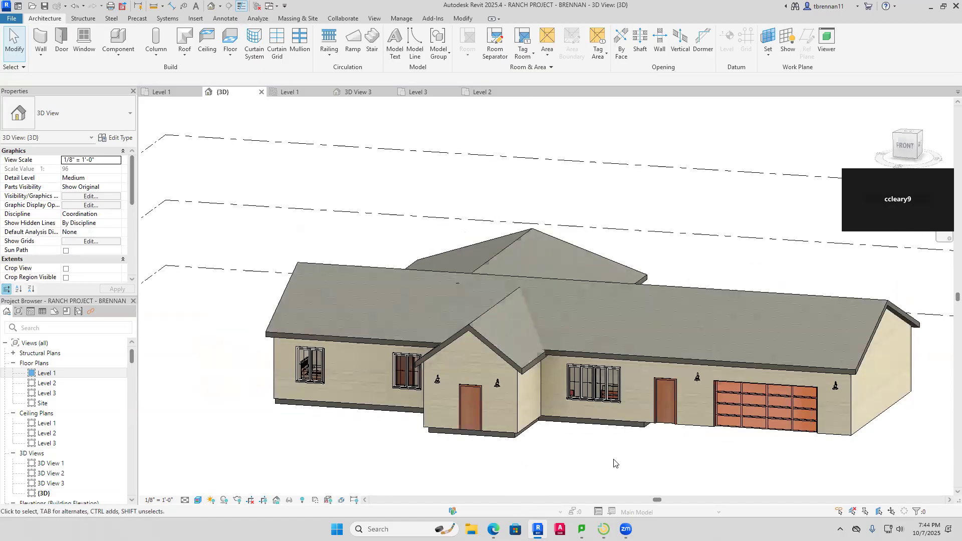
shift+middle_drag(620, 418, 702, 190)
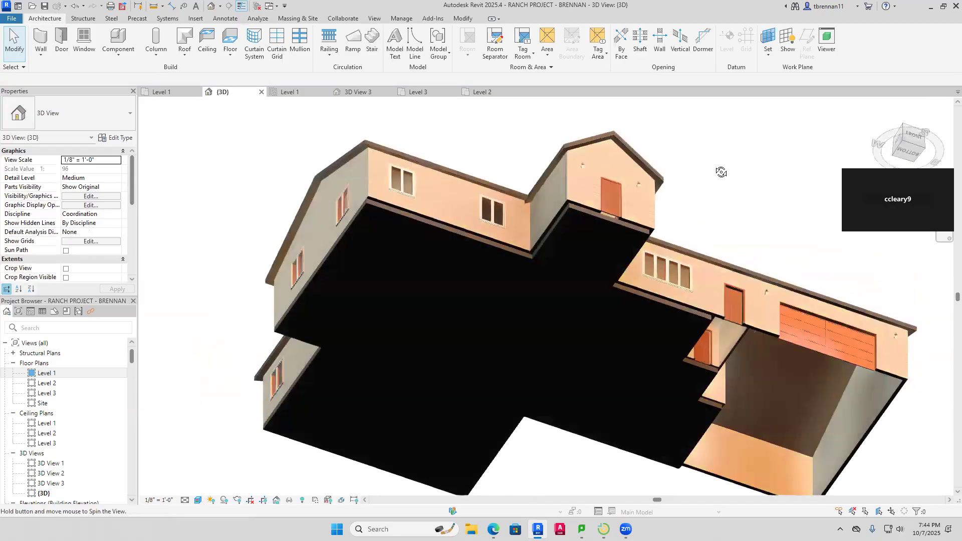
shift+middle_drag(504, 171, 638, 440)
scroll(591, 424, up, 4)
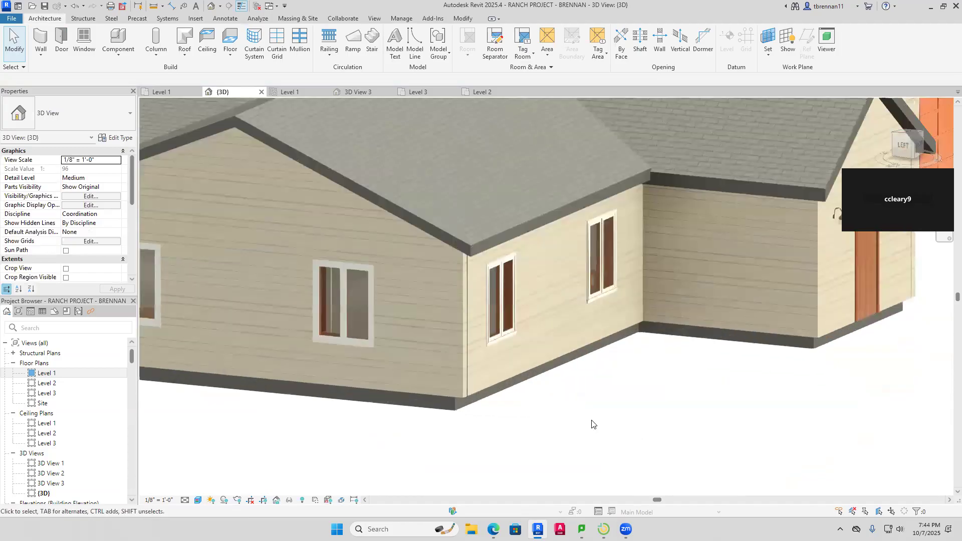
click(165, 93)
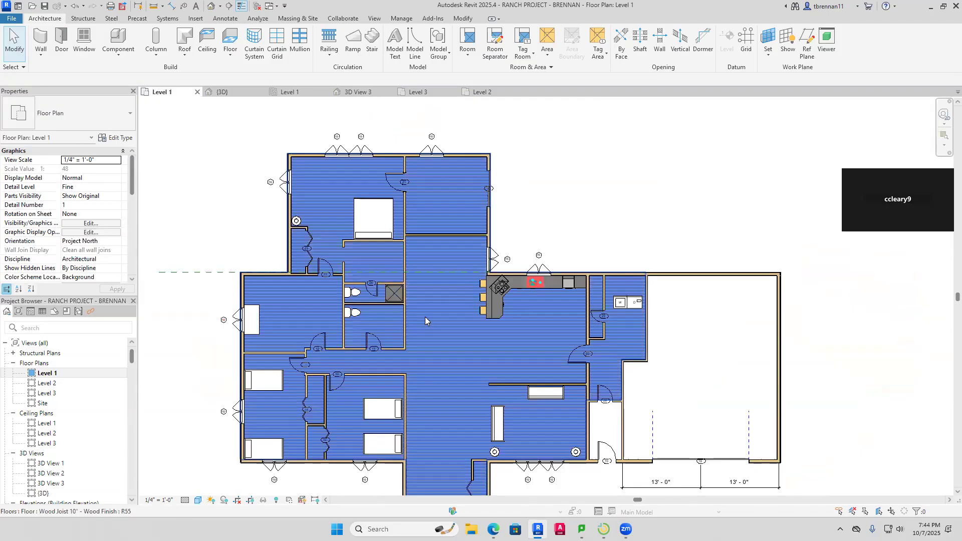
Edit the Level 1 floor boundary and move the bottom boundary lines onto the wall faces
double_click(431, 342)
scroll(439, 359, up, 5)
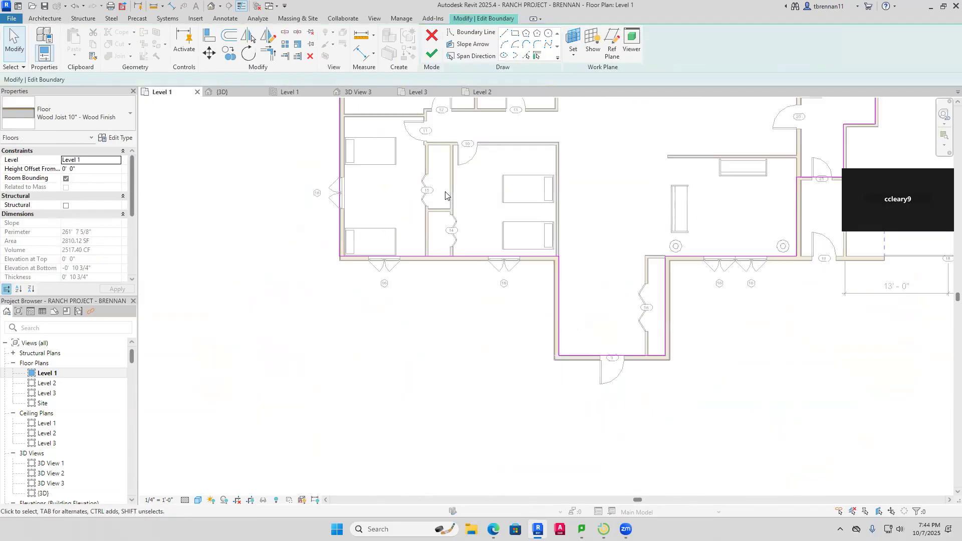
click(409, 290)
drag(404, 291, 407, 298)
click(638, 341)
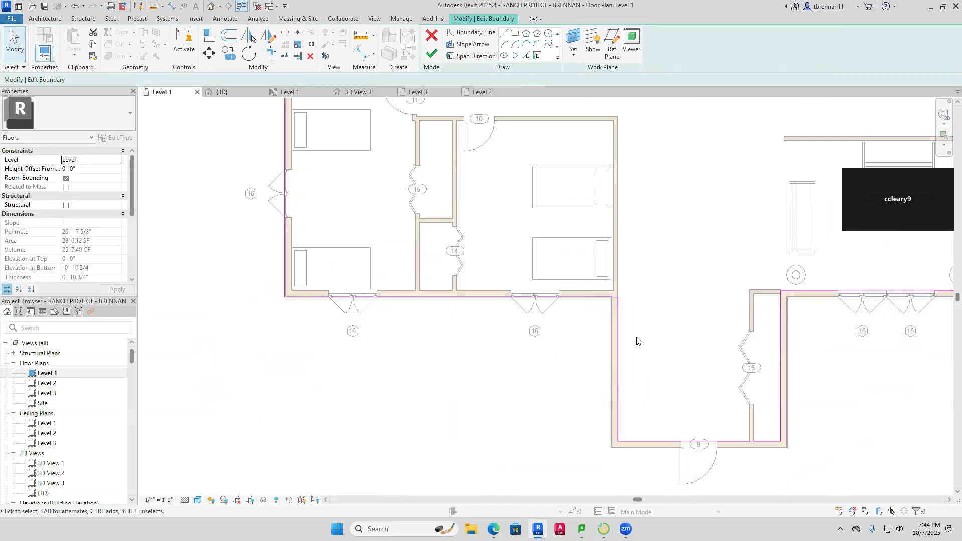
click(613, 356)
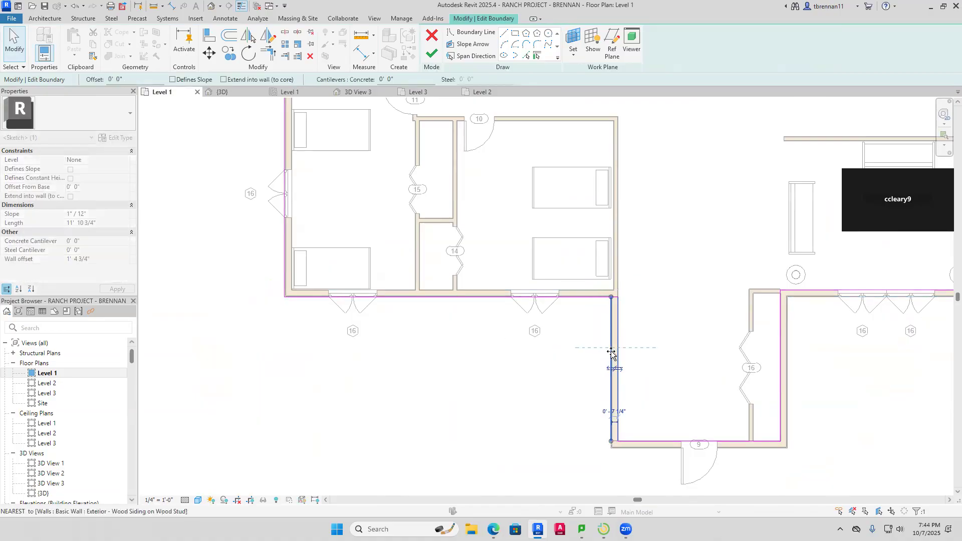
click(653, 350)
click(656, 442)
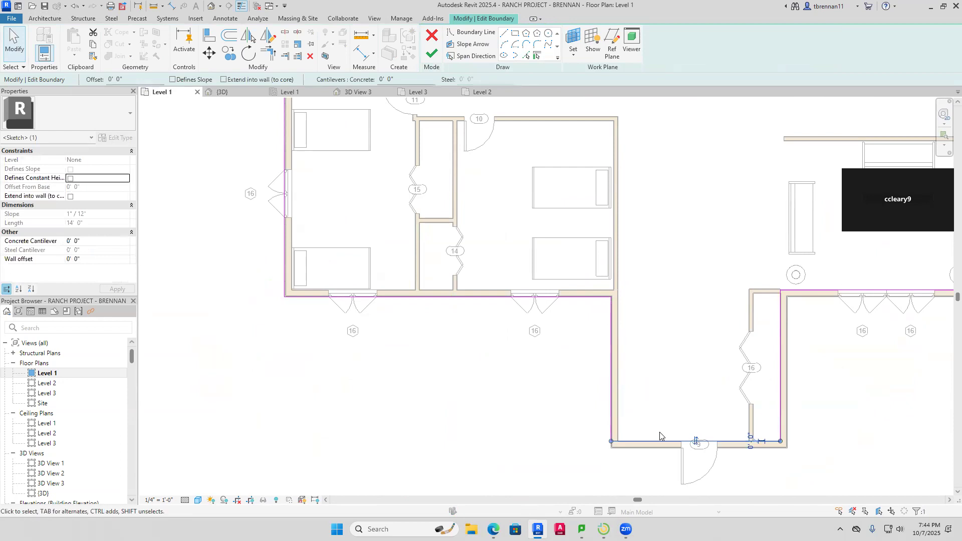
drag(659, 442, 666, 448)
click(726, 431)
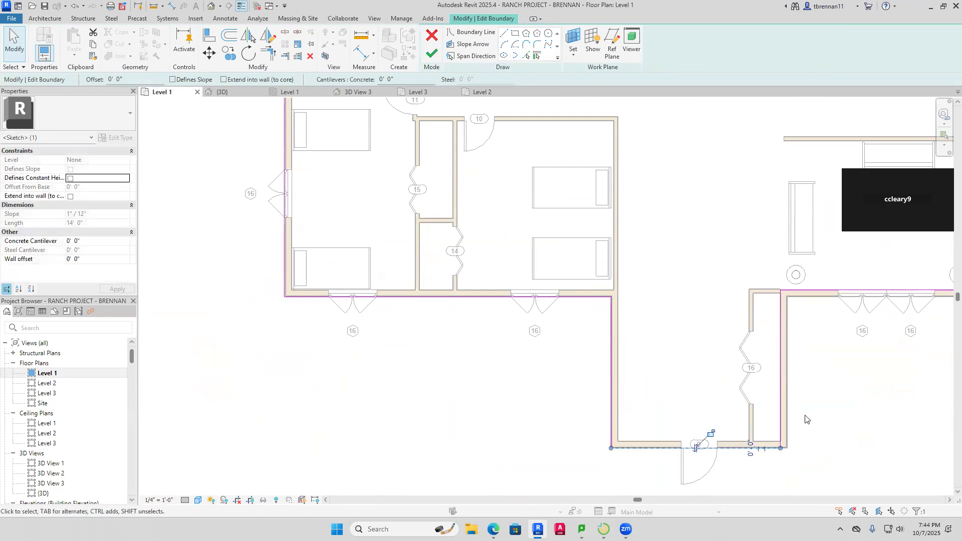
Move the hallway vertical line and upper horizontal line onto the walls' outer faces
middle_drag(805, 414, 748, 423)
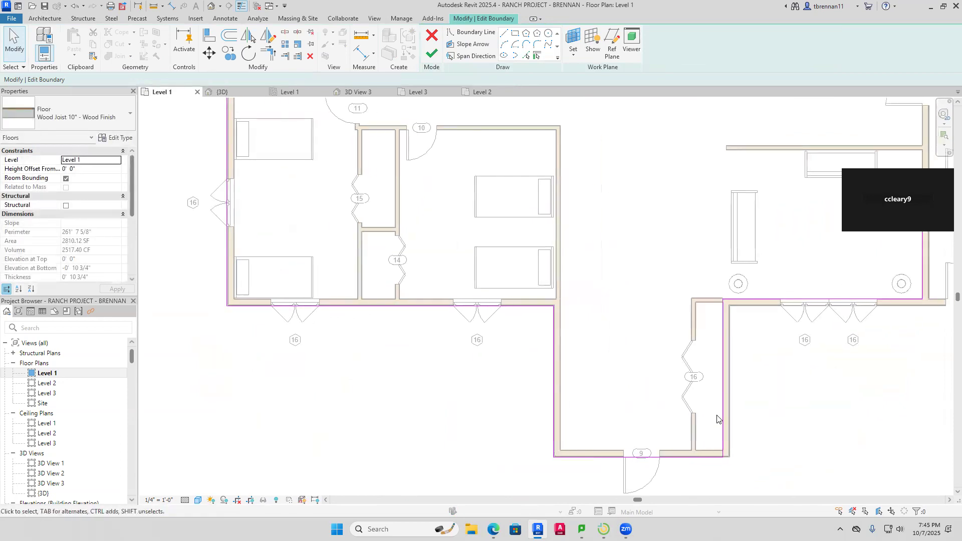
click(723, 415)
drag(723, 415, 741, 410)
click(747, 403)
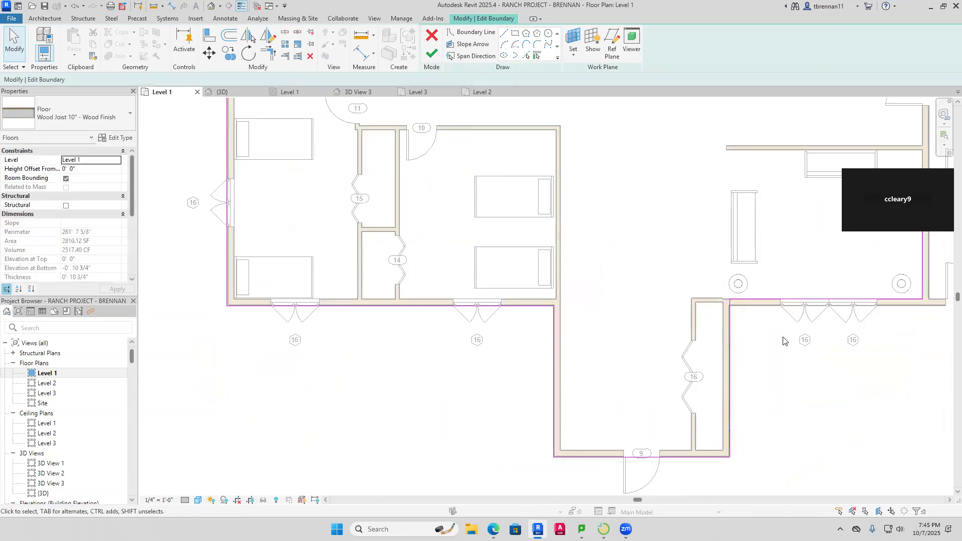
middle_drag(784, 338, 745, 365)
click(726, 327)
drag(727, 325, 730, 334)
click(855, 386)
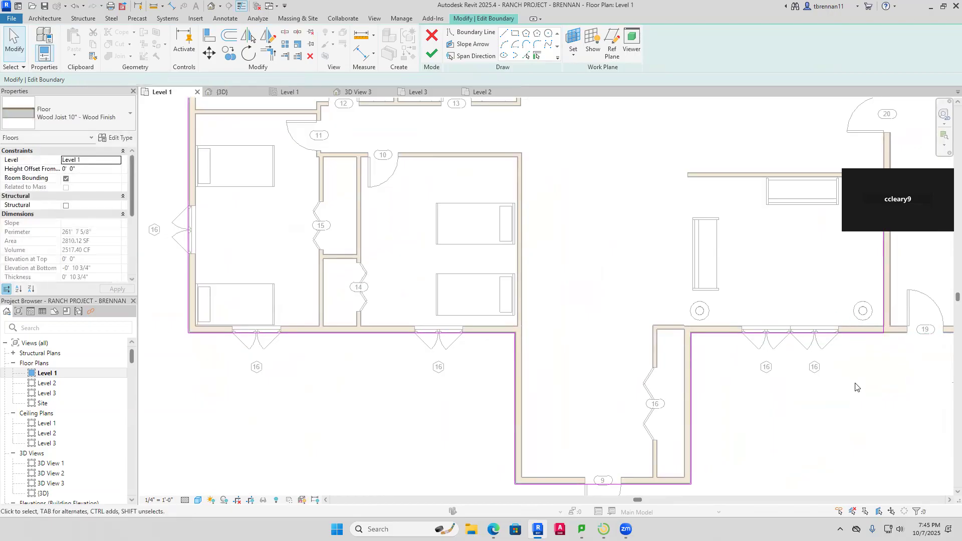
Align the boundary lines at door 25 and the vertical line beside it with the wall faces
scroll(866, 385, down, 1)
middle_drag(866, 388, 762, 465)
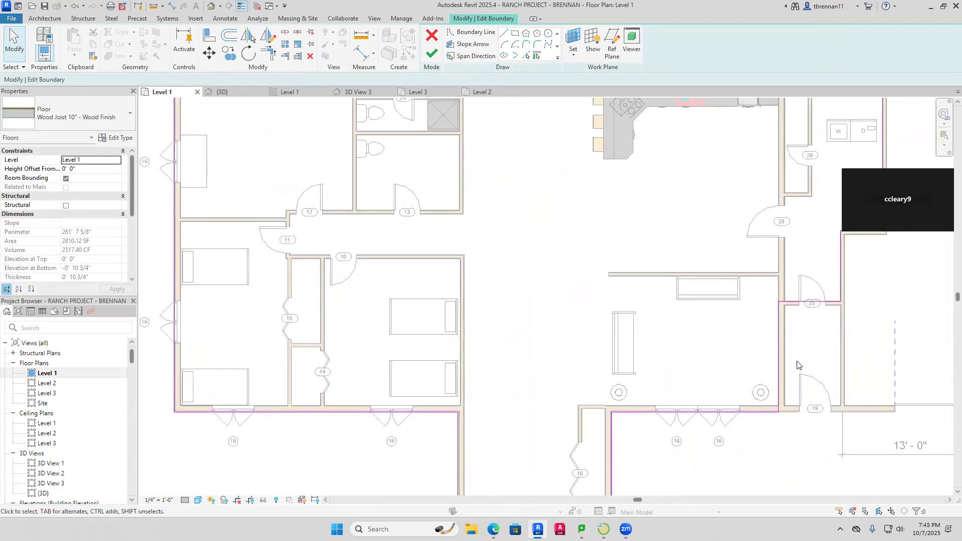
scroll(788, 370, up, 2)
click(783, 371)
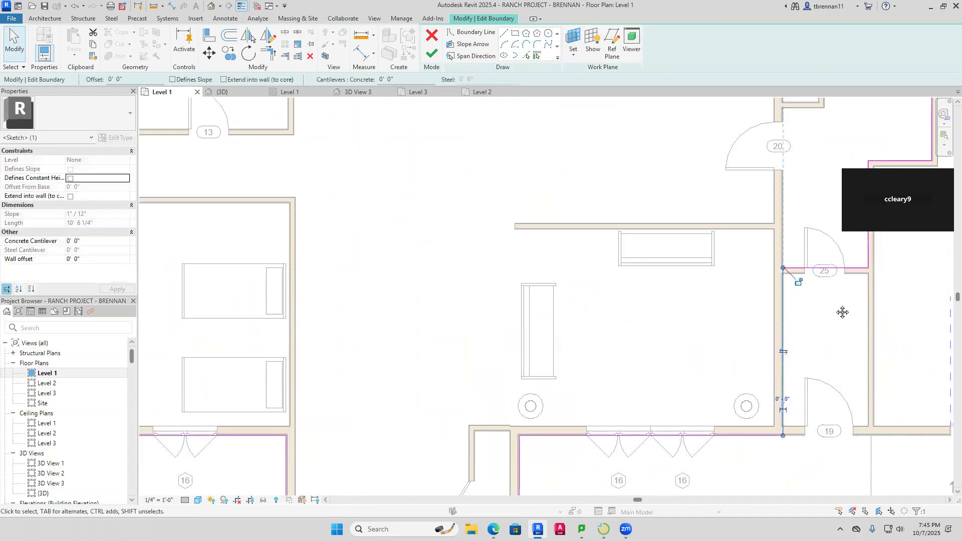
middle_drag(842, 311, 784, 408)
click(785, 408)
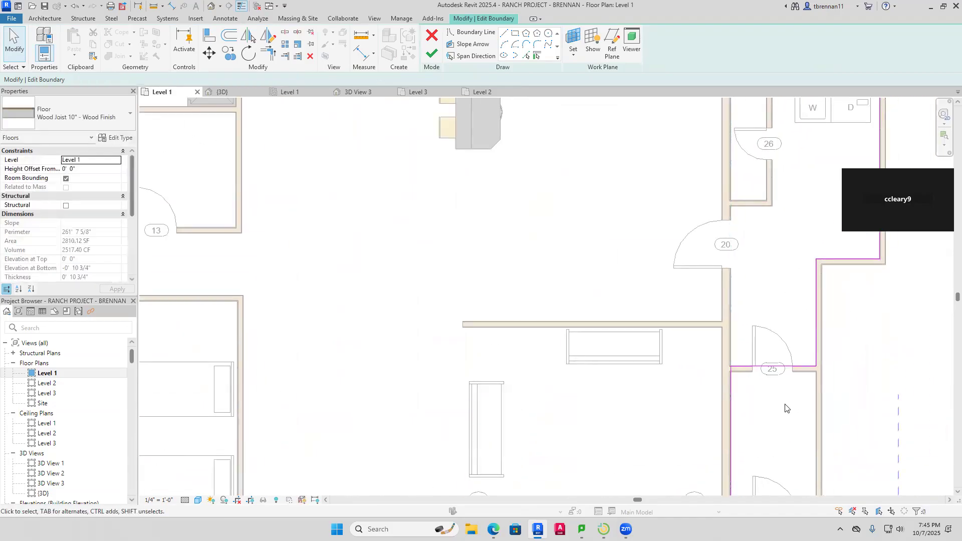
click(800, 369)
drag(800, 369, 801, 376)
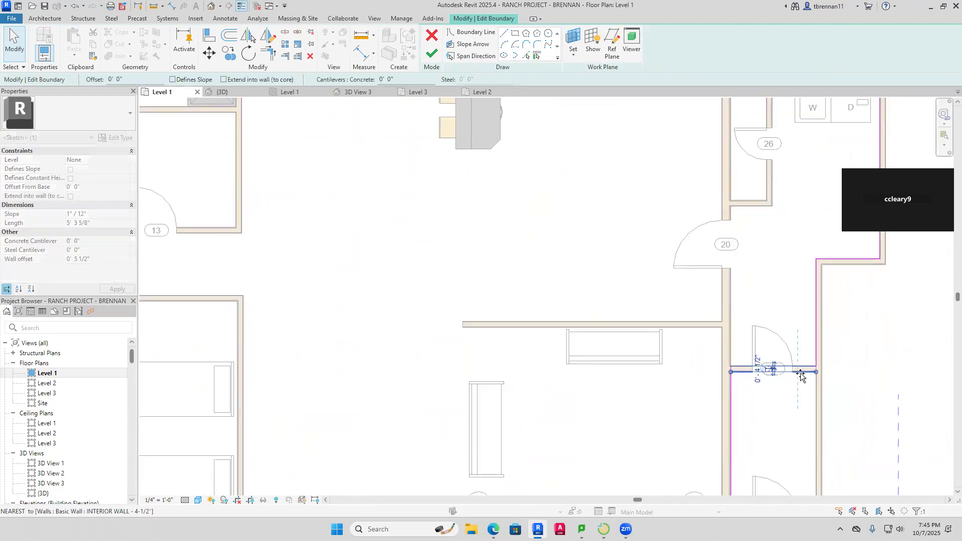
click(858, 316)
middle_drag(833, 338, 768, 402)
click(751, 392)
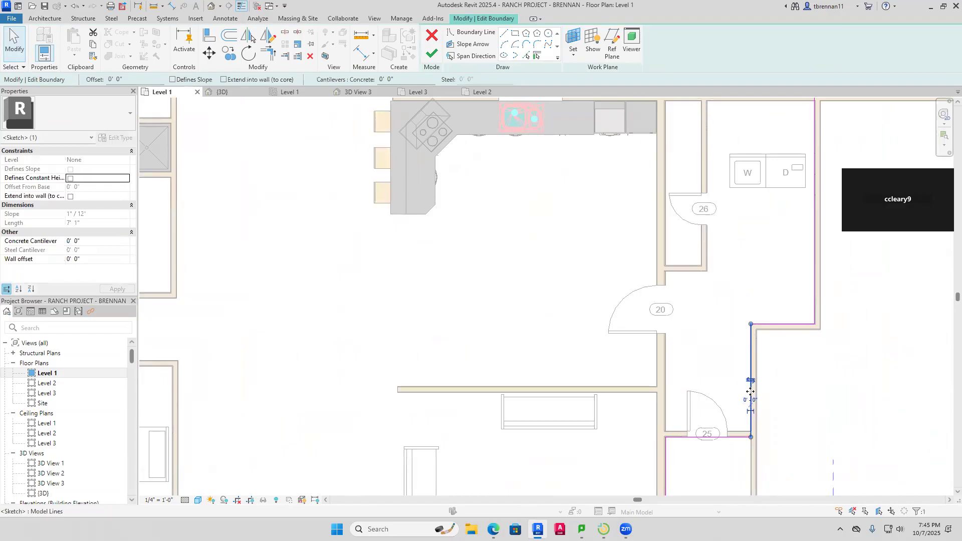
drag(760, 390, 767, 391)
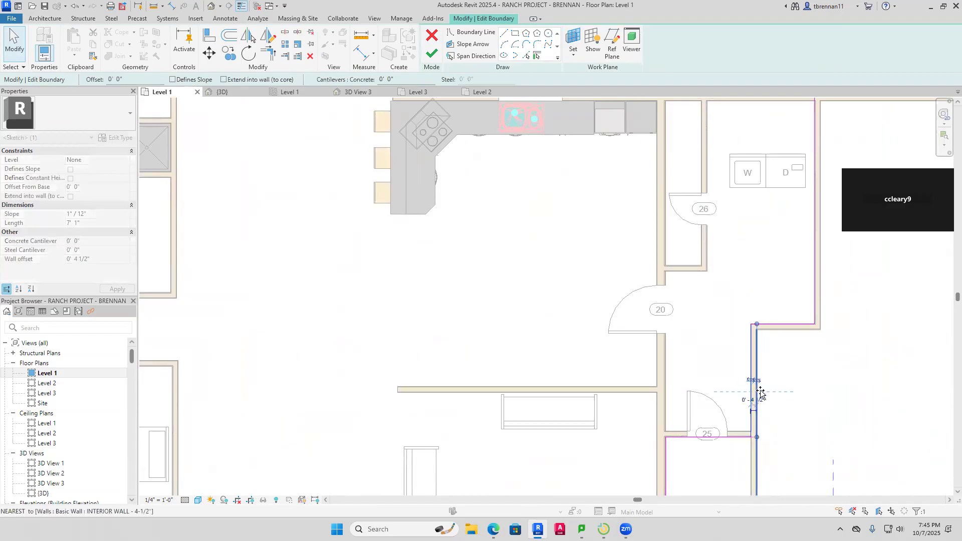
click(802, 364)
Snap the short horizontal segment near room 26 and the long vertical line onto the wall edges
middle_drag(810, 359, 793, 396)
click(774, 361)
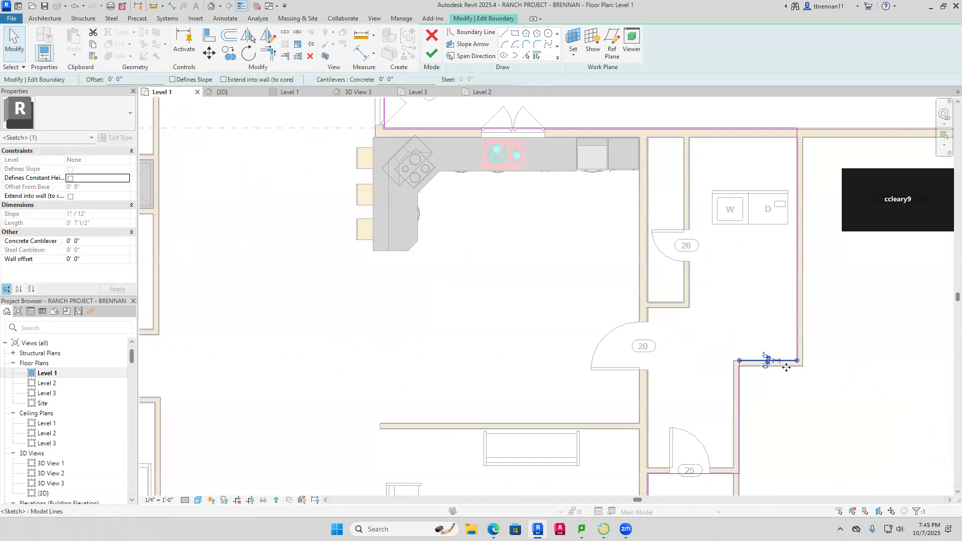
drag(786, 371, 785, 376)
click(848, 333)
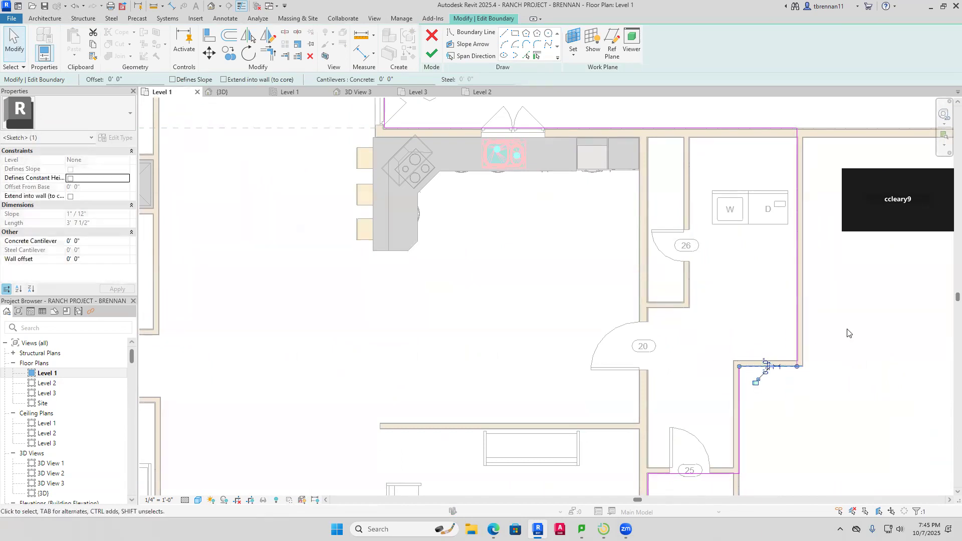
middle_drag(828, 348, 794, 402)
click(762, 390)
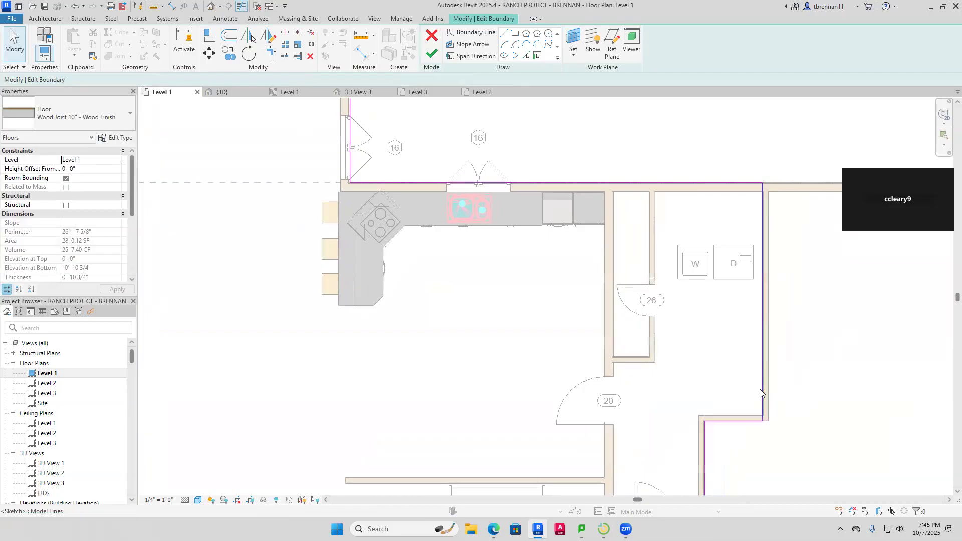
drag(761, 366, 767, 369)
click(790, 365)
Frame the whole floor outline and finish the floor boundary edit
middle_drag(757, 308, 800, 369)
middle_drag(594, 374, 745, 432)
scroll(633, 202, down, 1)
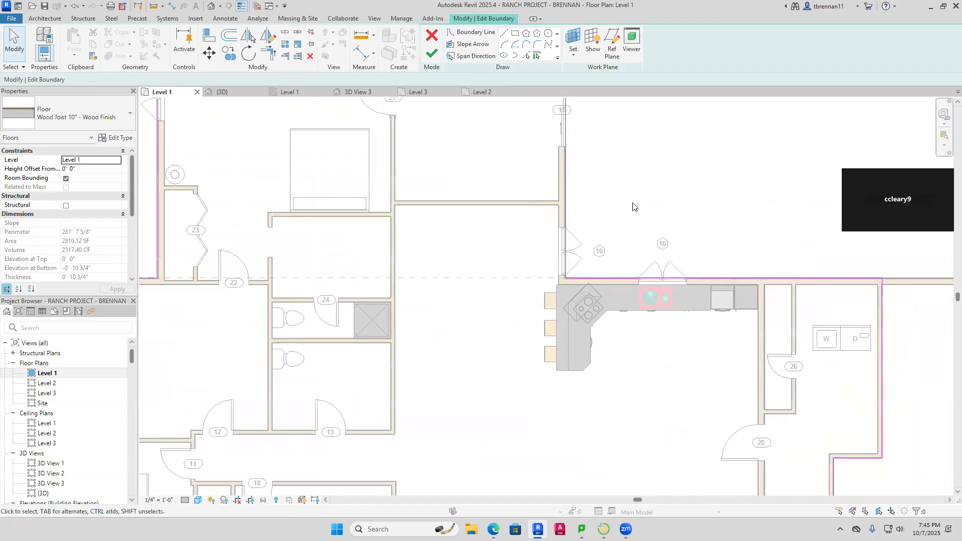
scroll(535, 242, down, 1)
middle_drag(524, 258, 564, 268)
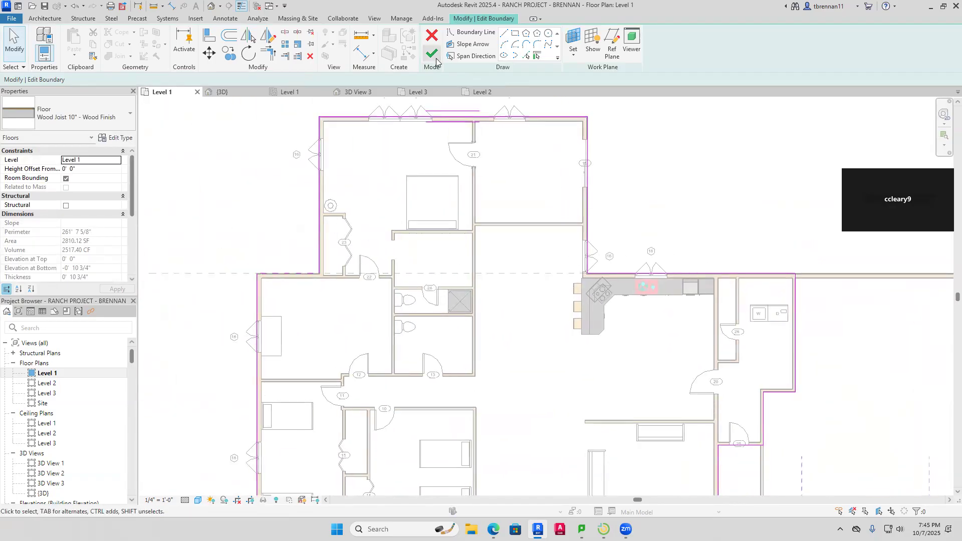
click(432, 54)
In 3D, select the front gable roof after comparing it with the main roof's slope
click(662, 198)
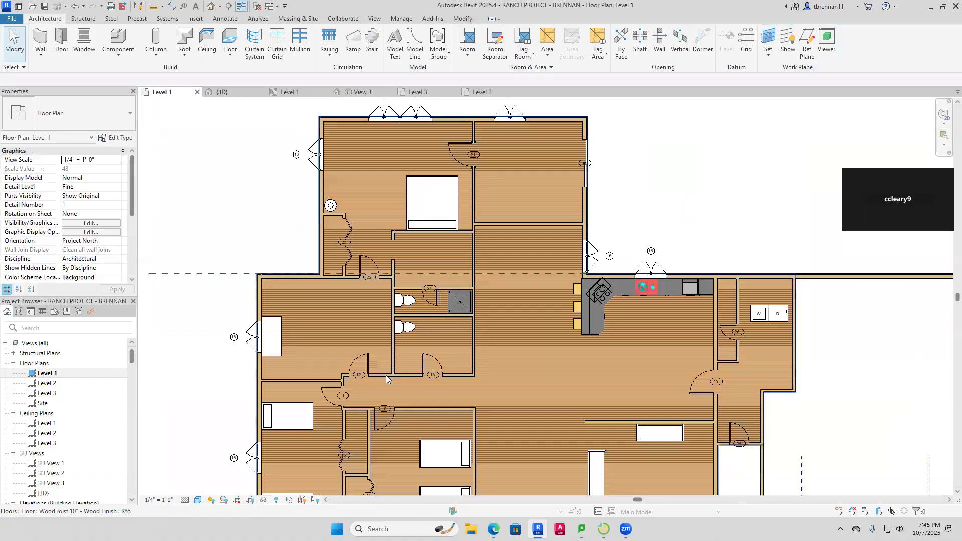
click(225, 93)
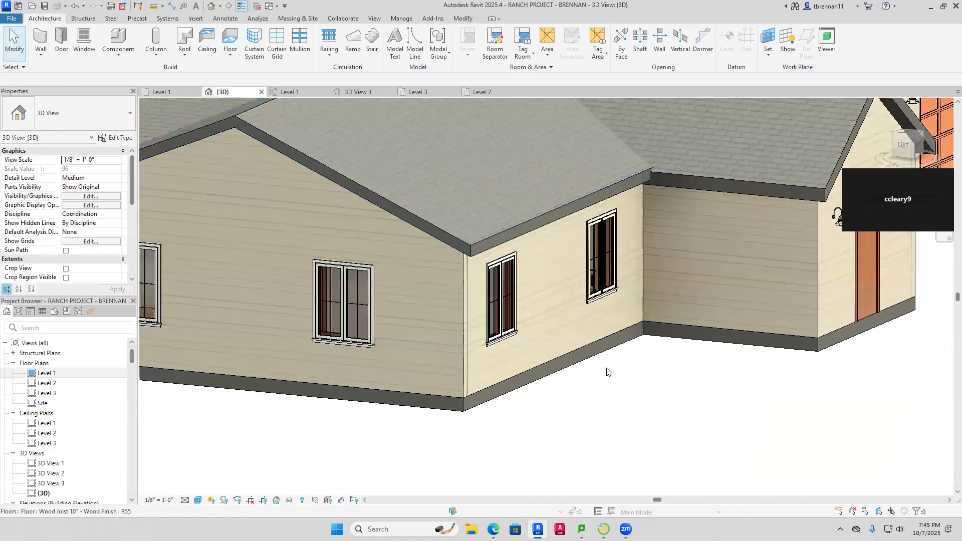
scroll(606, 371, down, 5)
shift+middle_drag(694, 414, 659, 432)
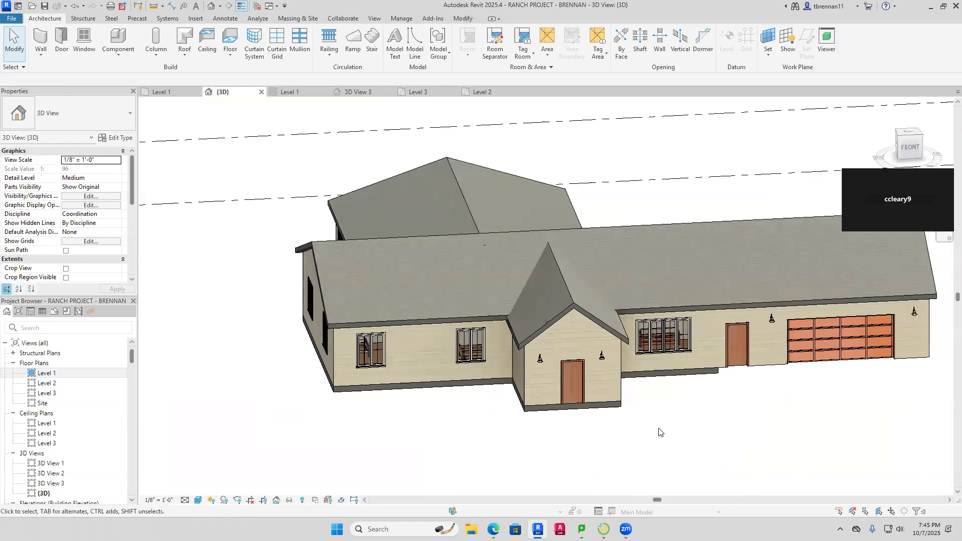
click(577, 302)
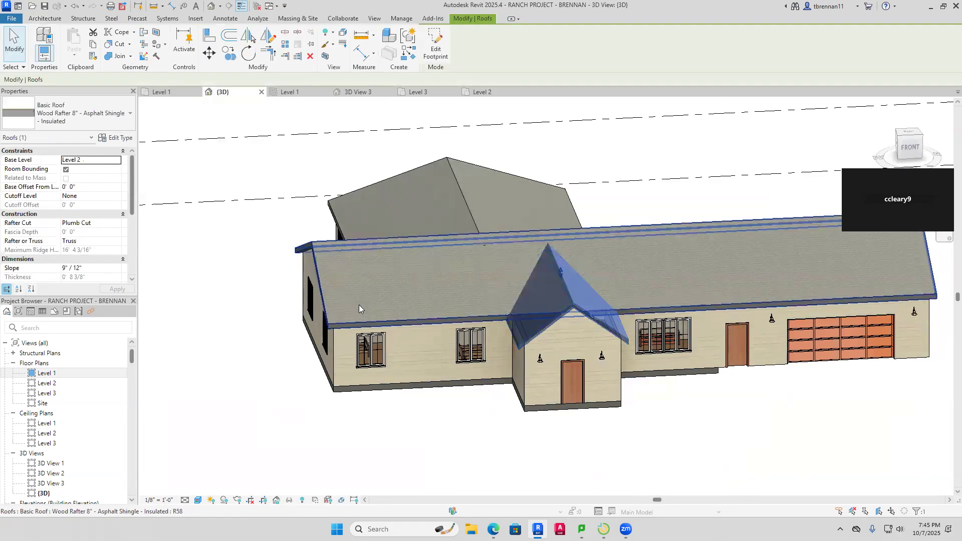
click(422, 318)
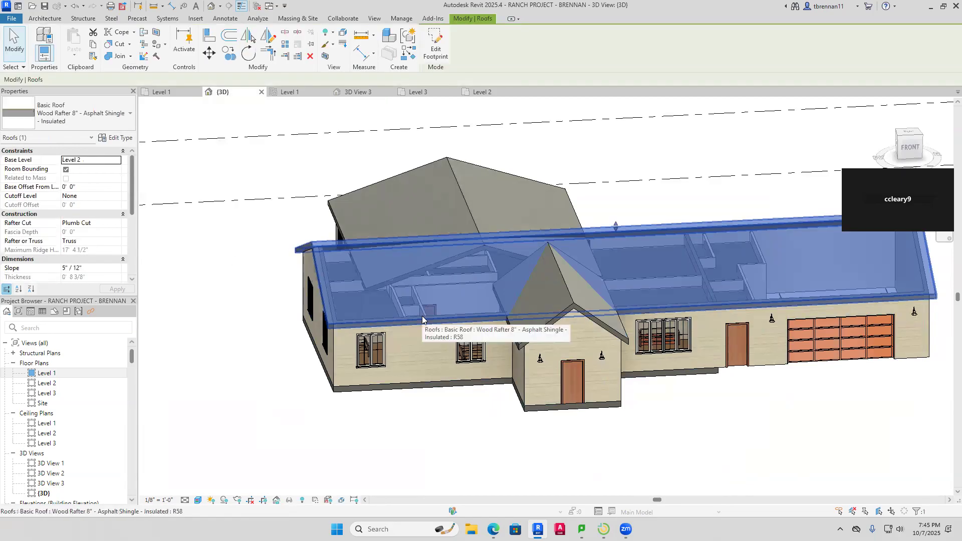
key(Escape)
click(575, 312)
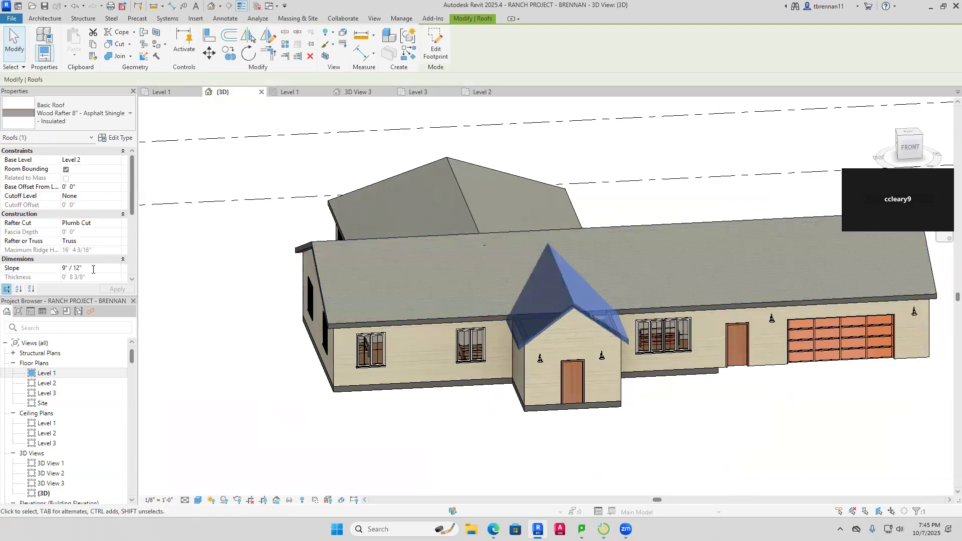
Set the front gable roof's slope to 5"/12" and orbit to check the result
text(5)
key(Return)
scroll(375, 324, down, 1)
click(710, 477)
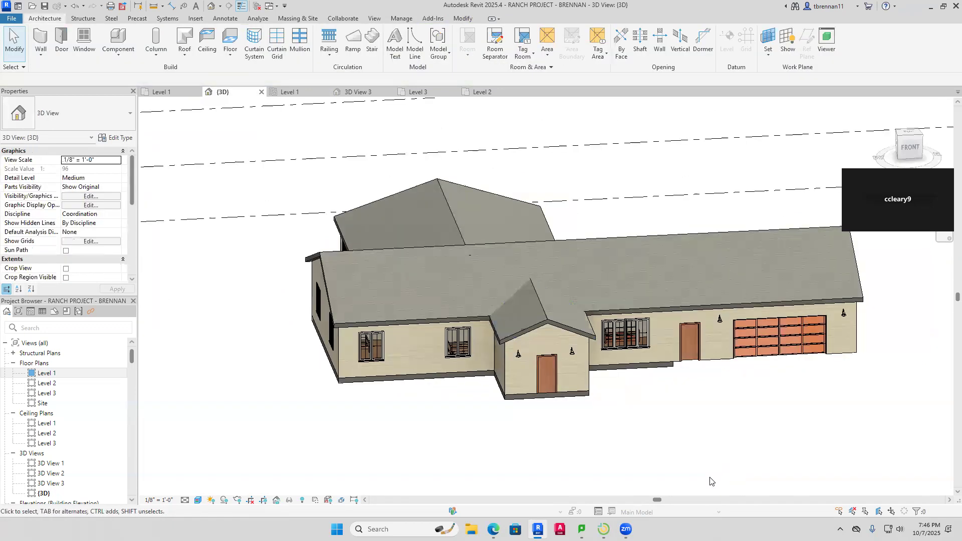
scroll(666, 443, up, 3)
scroll(667, 443, down, 3)
shift+middle_drag(708, 443, 768, 452)
scroll(667, 295, down, 3)
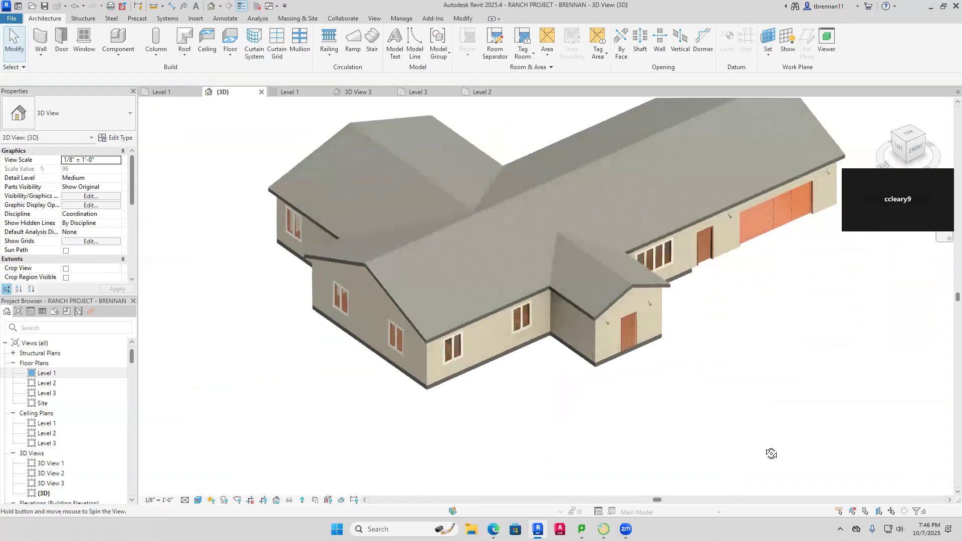
scroll(326, 157, up, 2)
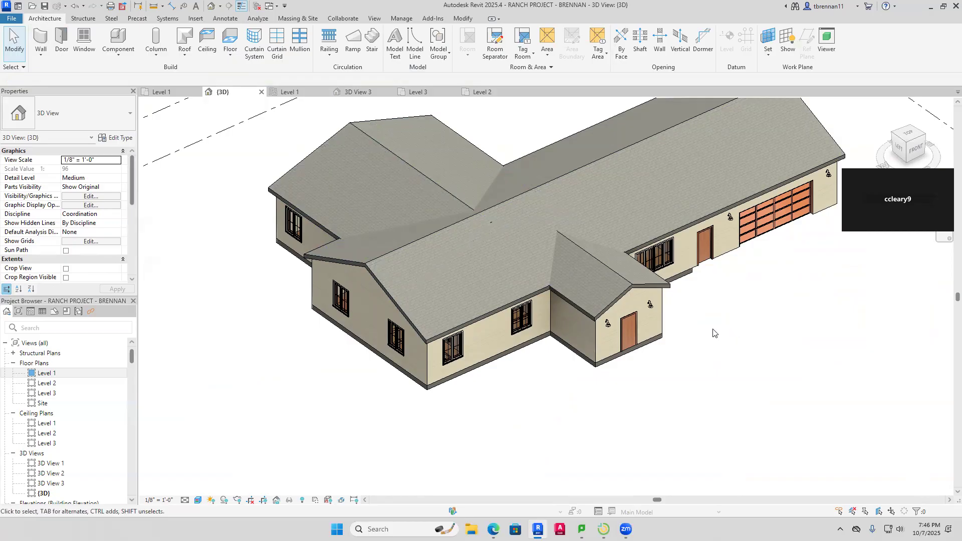
Back on the Level 1 plan, save the project and toggle Reveal Hidden Elements on, then off
click(162, 92)
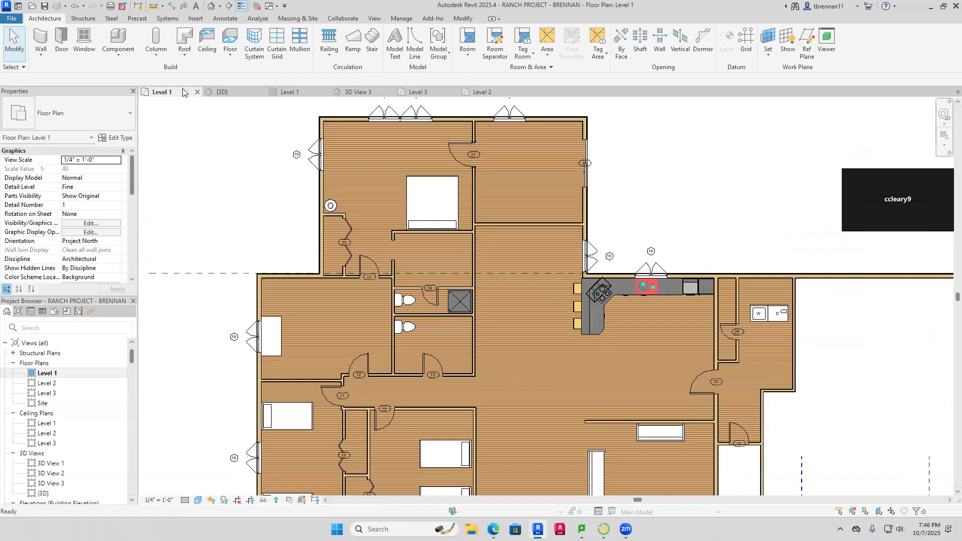
scroll(597, 208, down, 4)
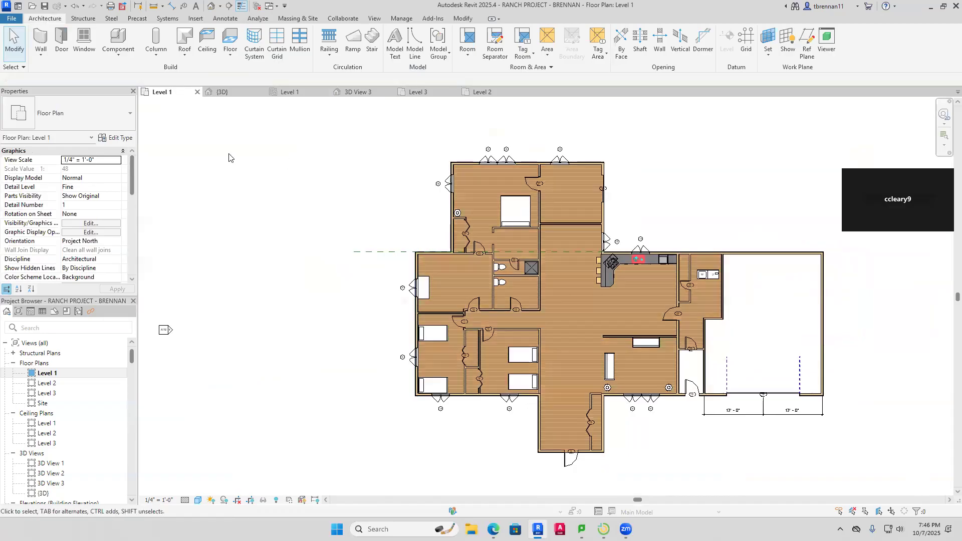
click(44, 6)
click(275, 501)
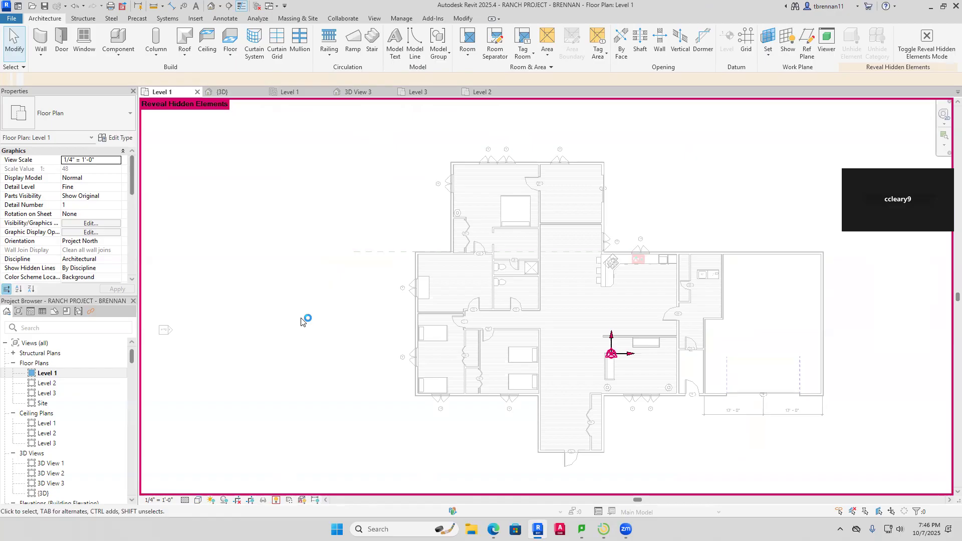
click(276, 500)
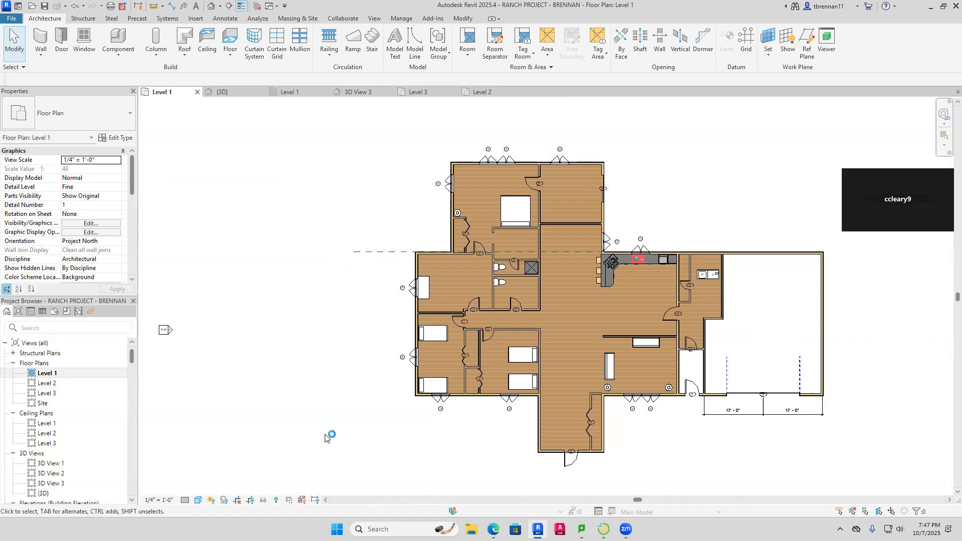
Nudge the kitchen's double casement window left, changing its 8'-4" dimension to 7'-8"
scroll(657, 250, up, 4)
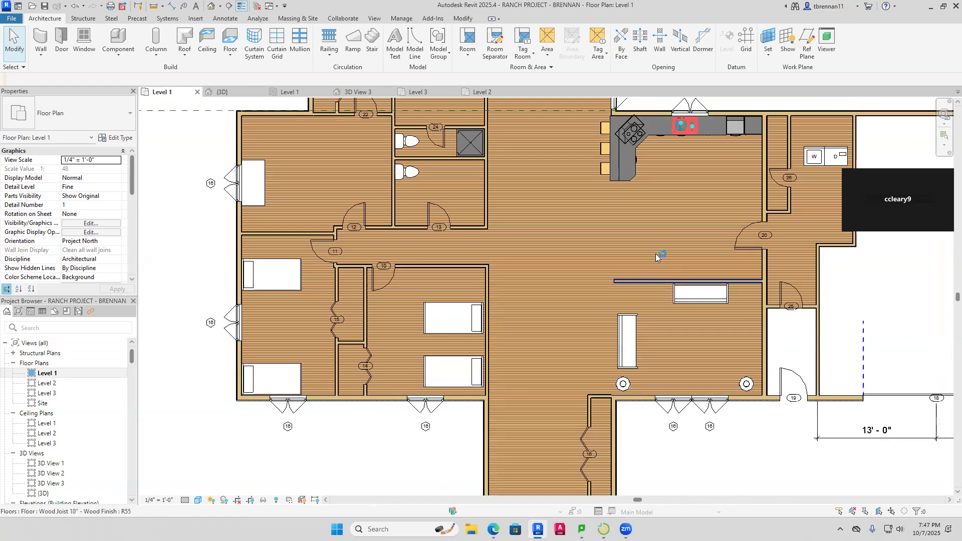
middle_drag(657, 254, 597, 406)
click(636, 259)
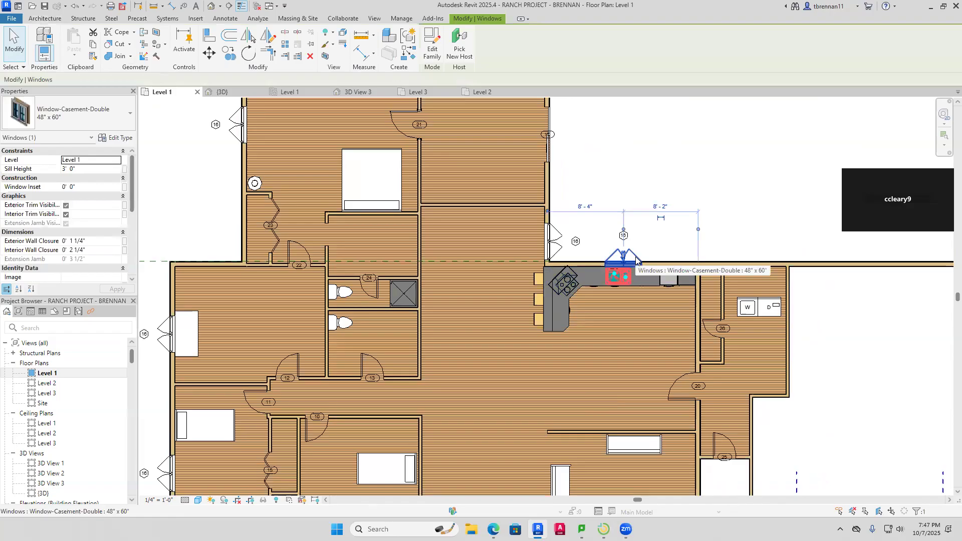
key(Left)
key(Left)
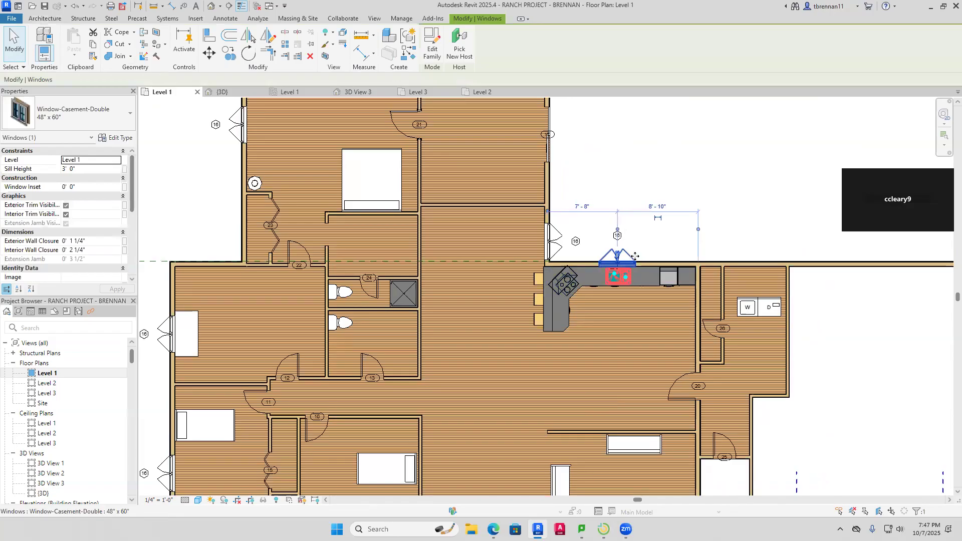
key(Escape)
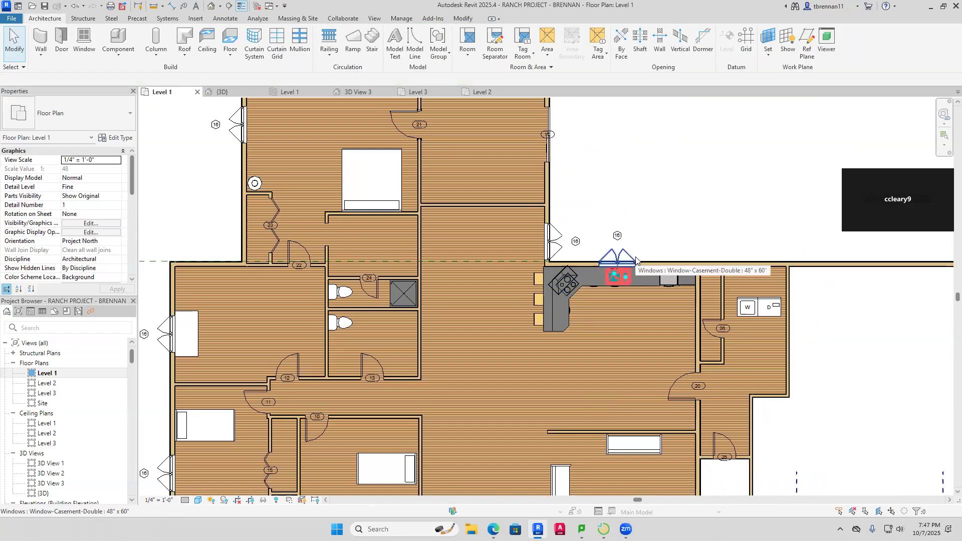
scroll(697, 213, down, 2)
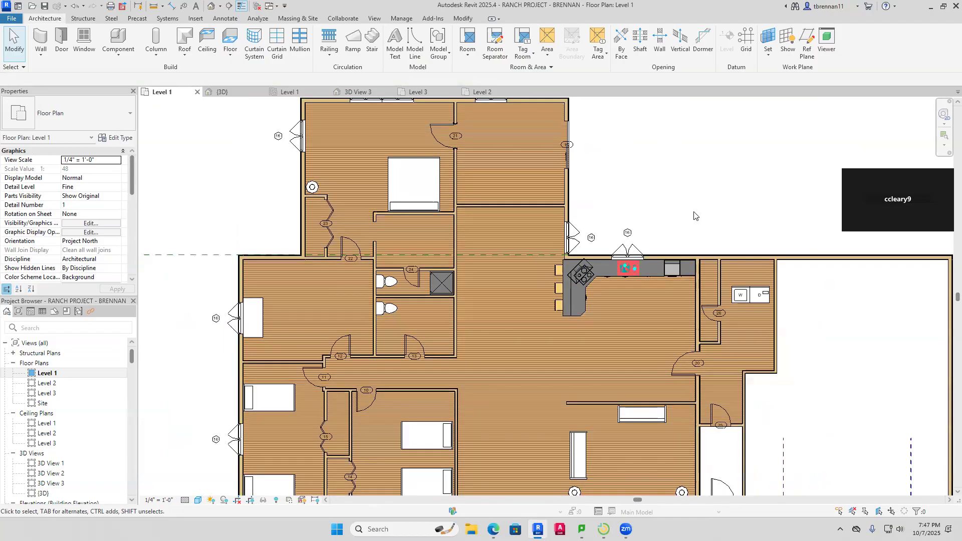
scroll(627, 205, down, 2)
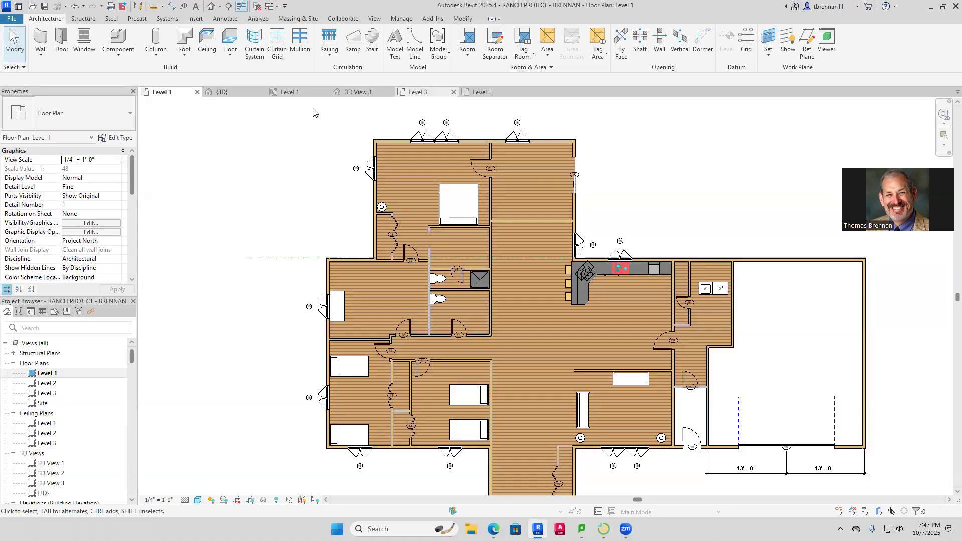
Search the Revit 2025 help for 'dock palettes'
key(F1)
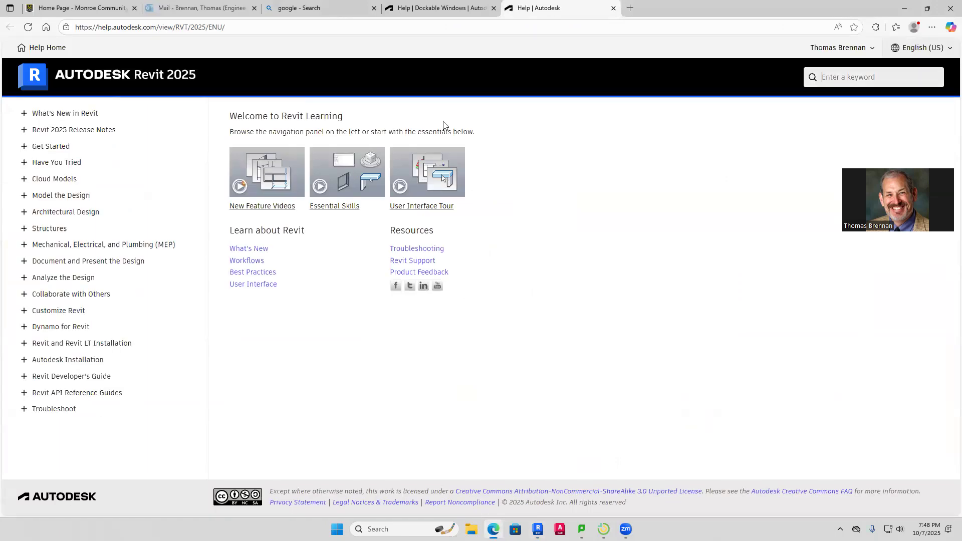
text(docke)
key(BackSpace)
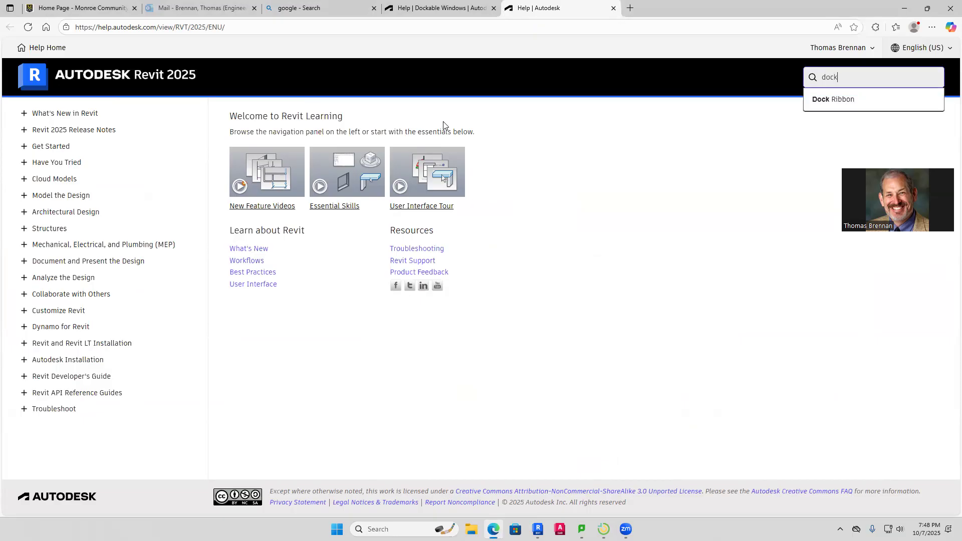
text(palete)
text(e)
key(BackSpace)
key(BackSpace)
text(tes)
key(Return)
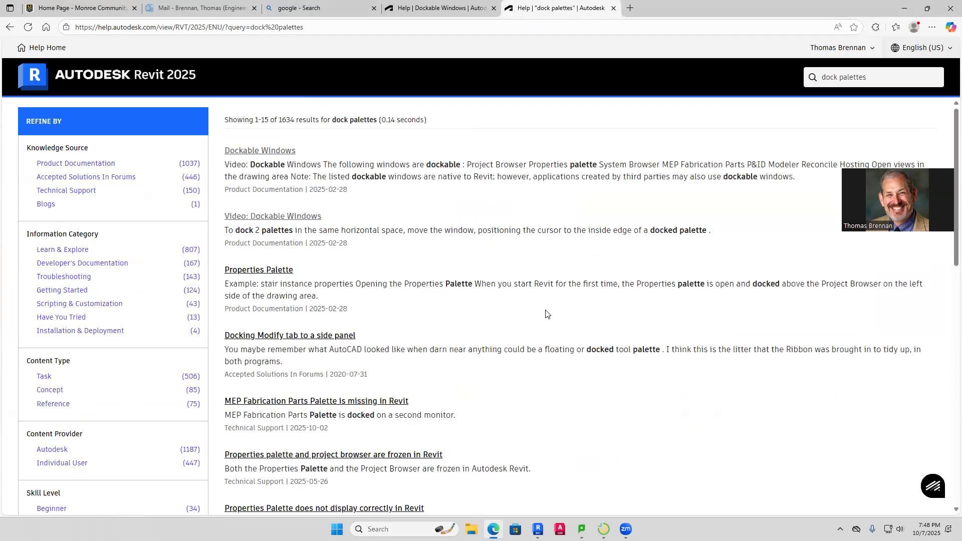
scroll(546, 315, down, 2)
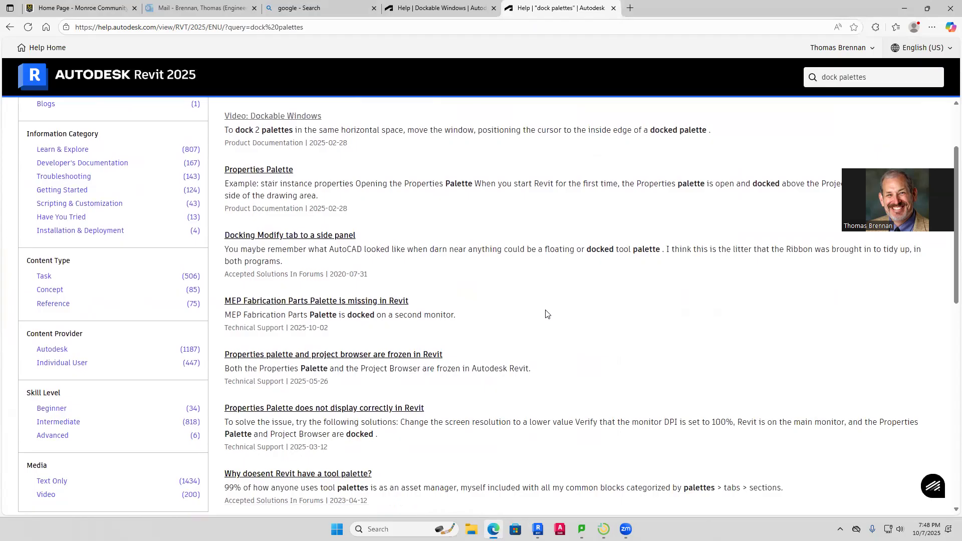
scroll(546, 314, down, 1)
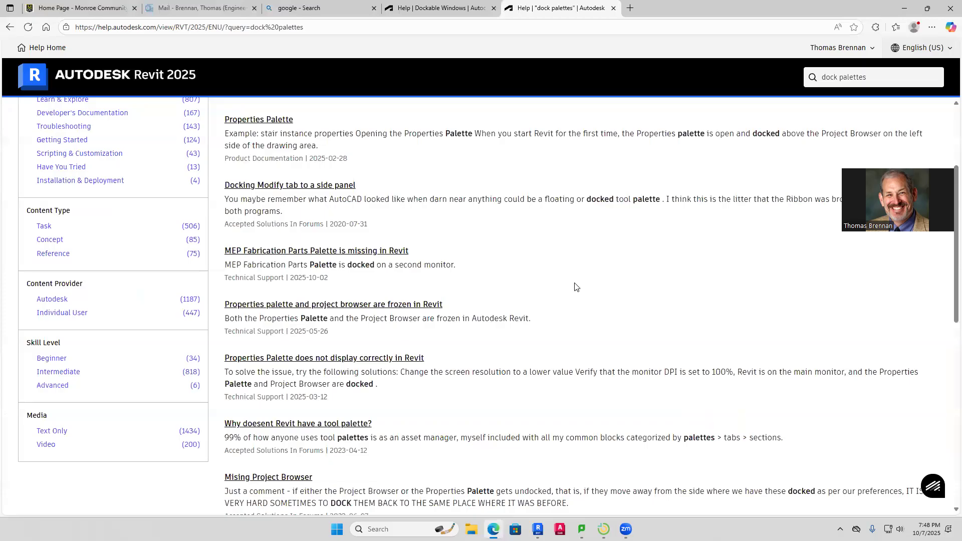
scroll(574, 286, down, 2)
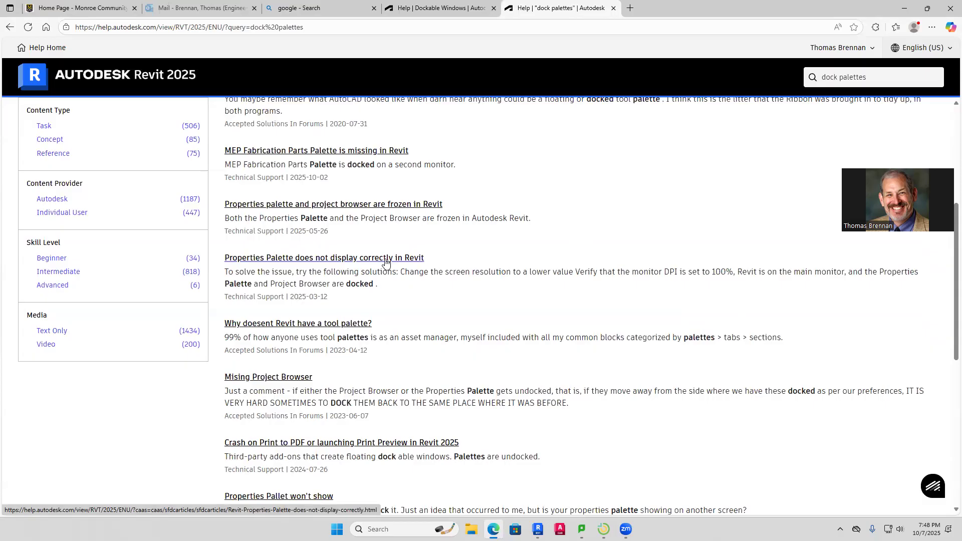
scroll(385, 261, down, 4)
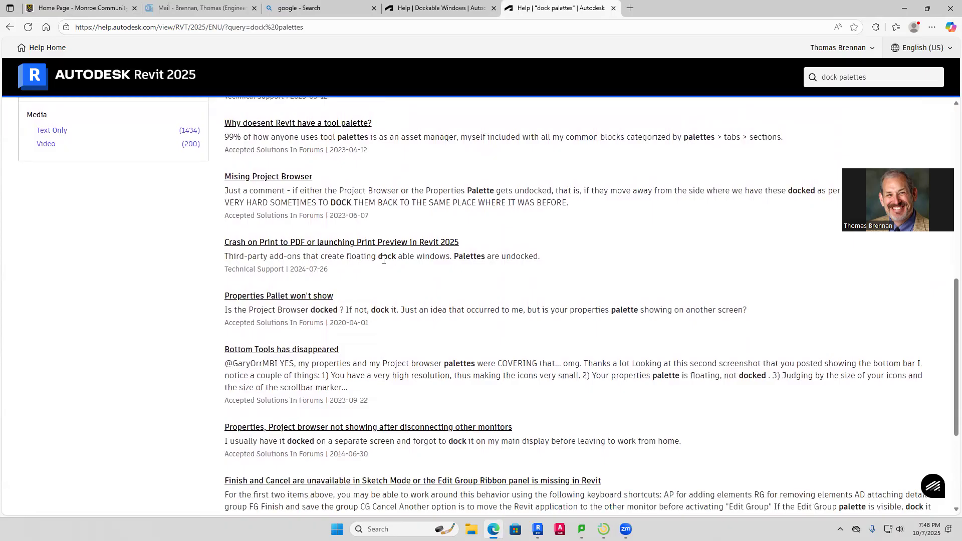
scroll(384, 260, down, 3)
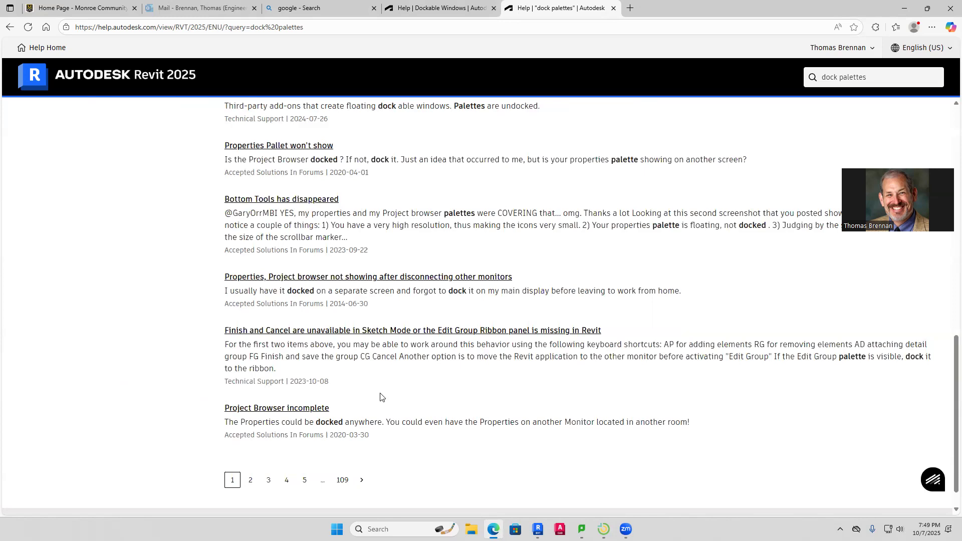
scroll(380, 398, up, 5)
scroll(379, 397, up, 5)
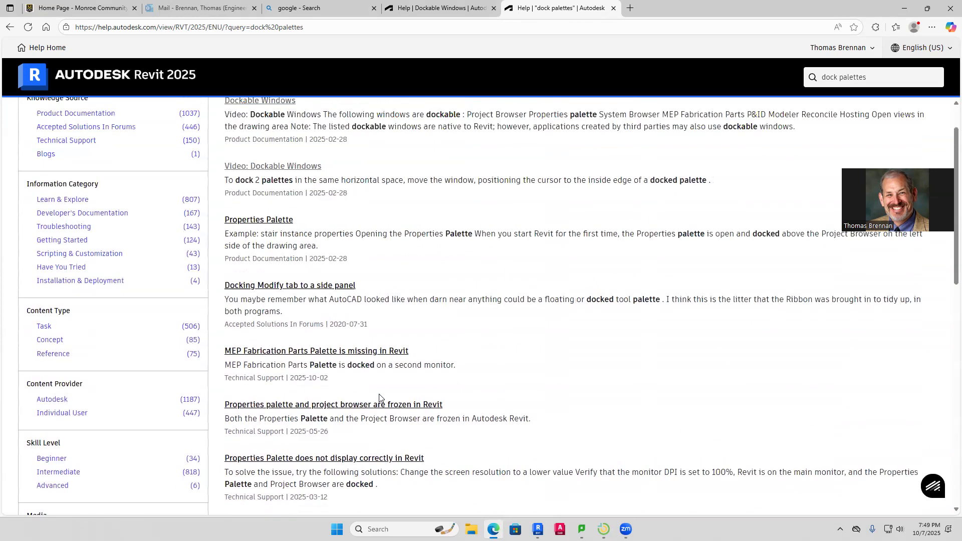
scroll(379, 397, up, 1)
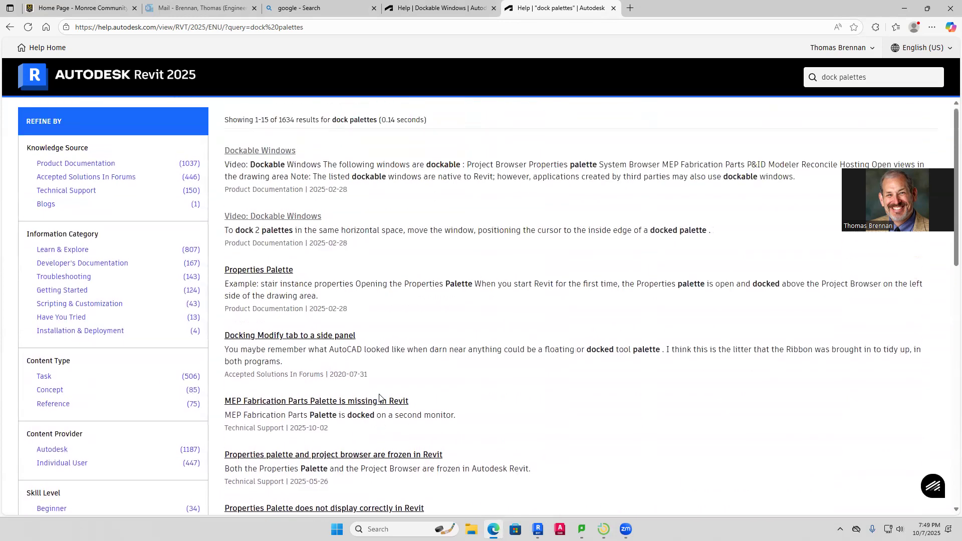
click(45, 204)
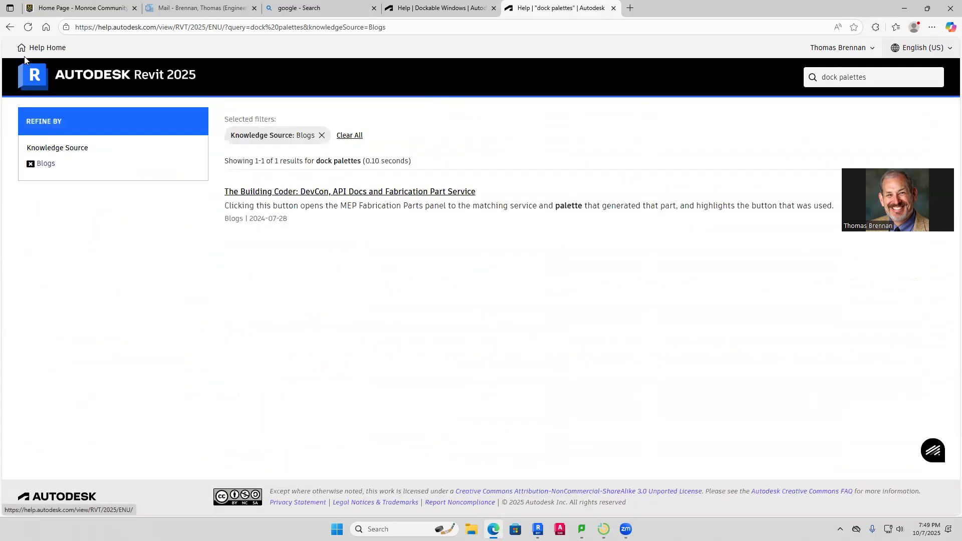
click(9, 27)
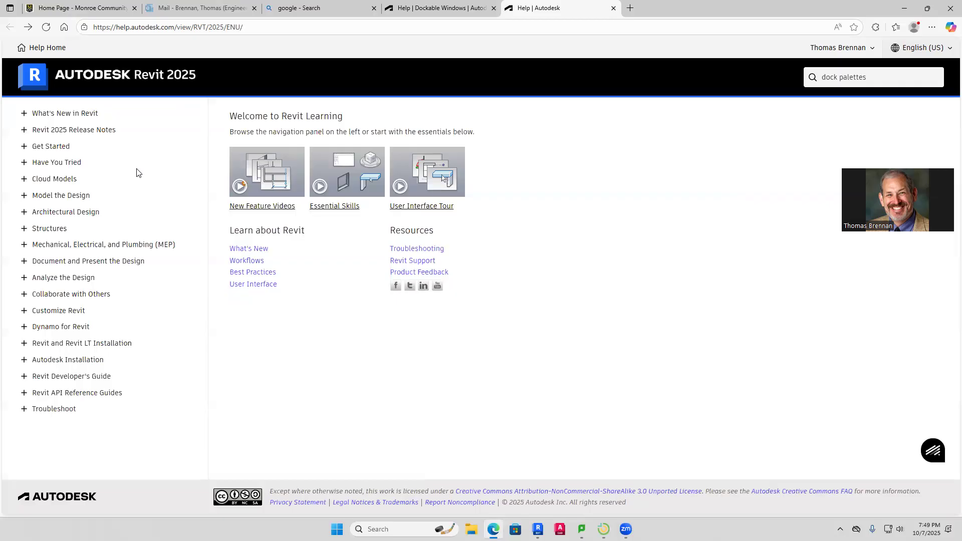
key(Return)
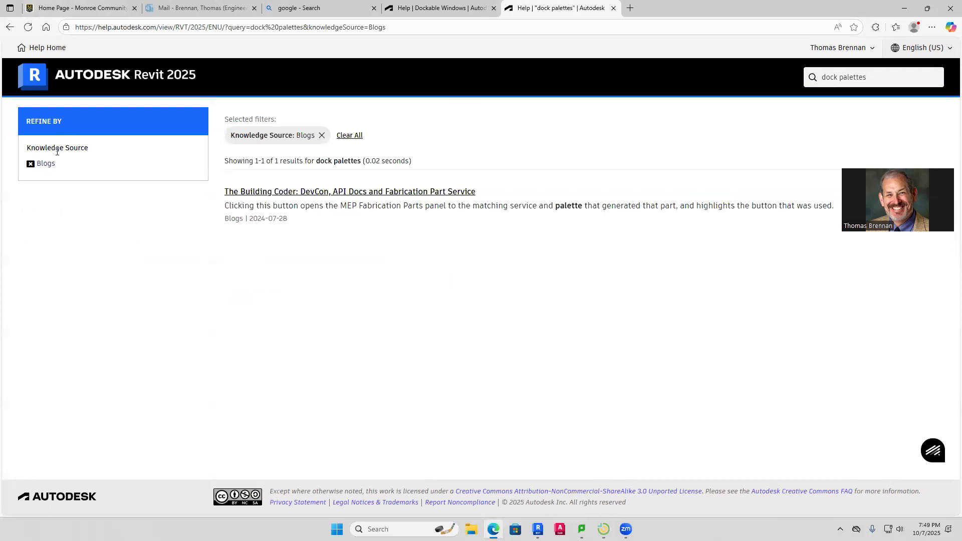
Clear the Blogs filter and open the Dockable Windows topic's Video: Dockable Windows page
click(350, 135)
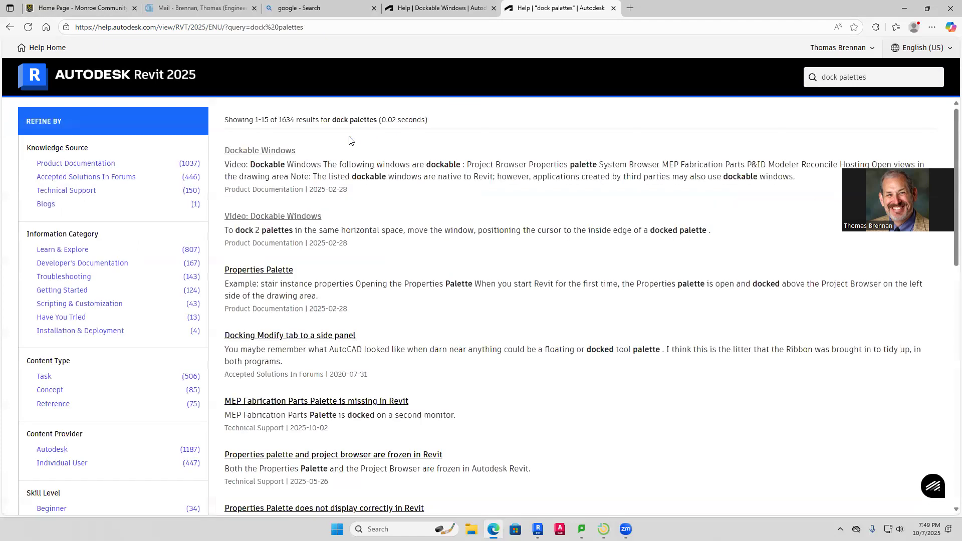
click(259, 151)
double_click(261, 144)
click(301, 200)
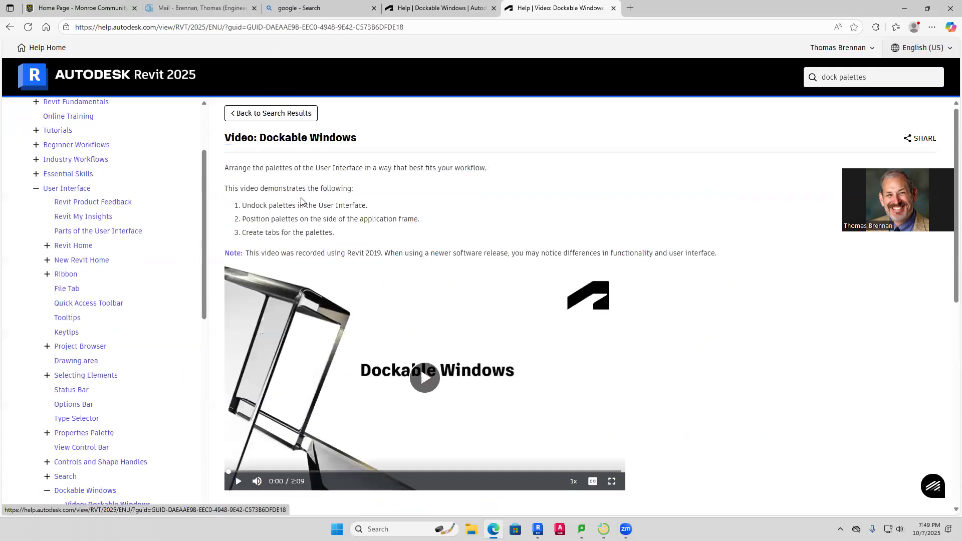
Play the Dockable Windows video with English captions turned on
scroll(514, 320, down, 2)
click(501, 311)
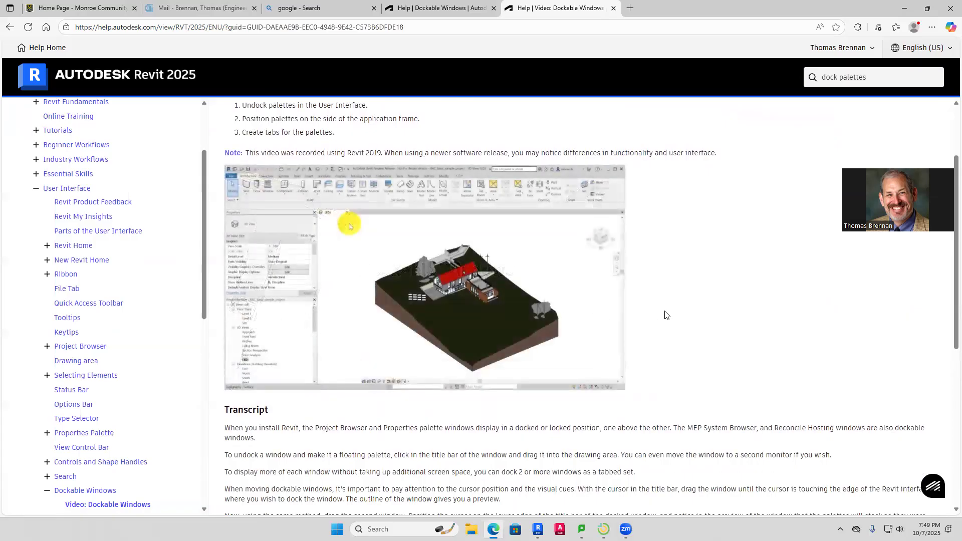
mouse_move(510, 338)
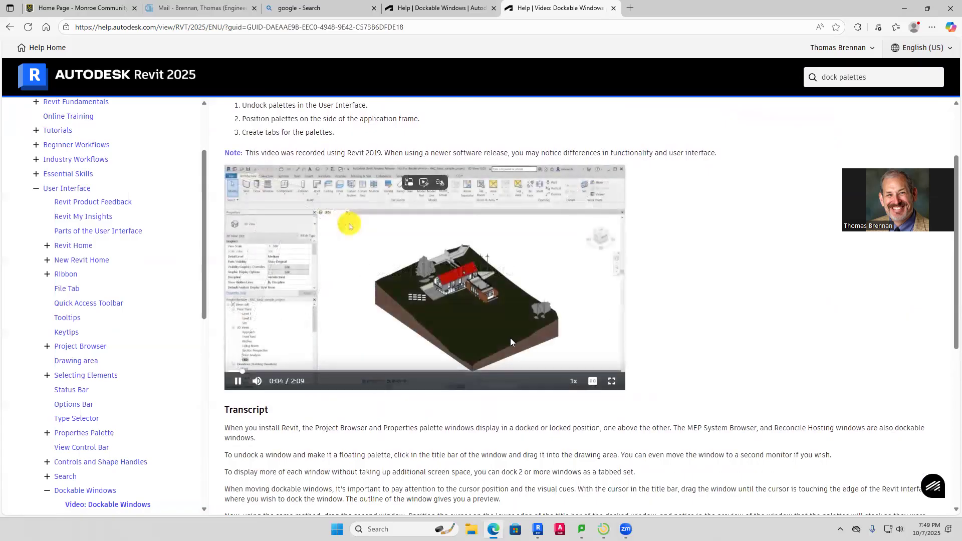
click(593, 383)
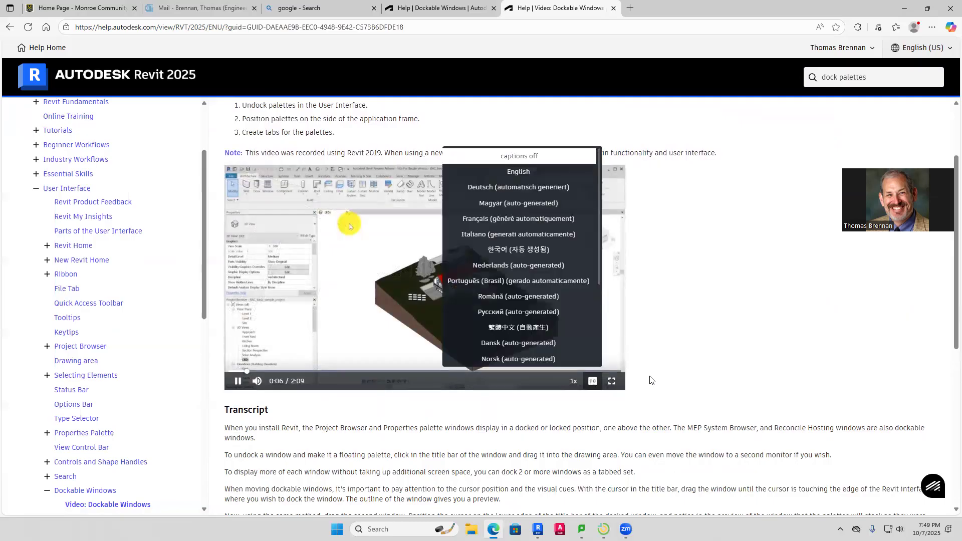
click(519, 178)
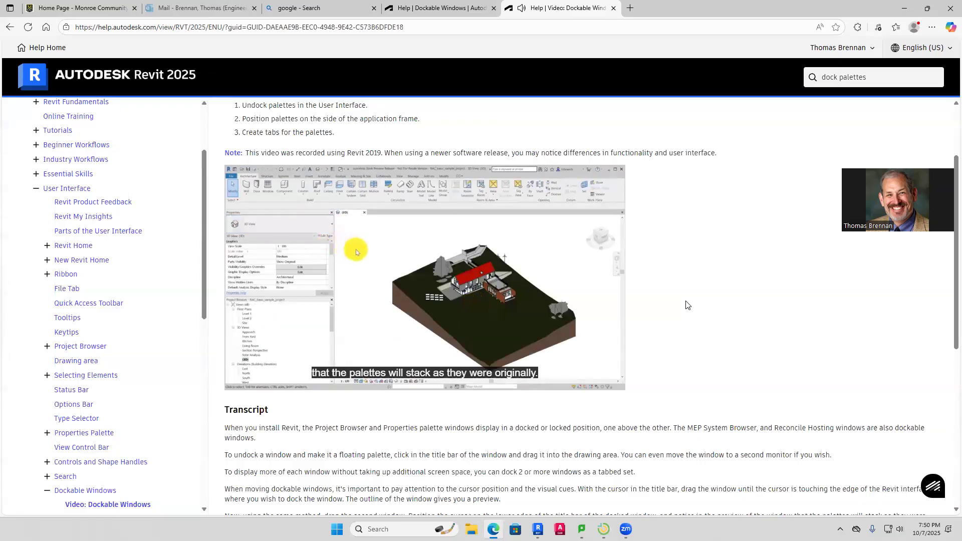
Copy the video page's web address, close the tab and return to Outlook
click(439, 25)
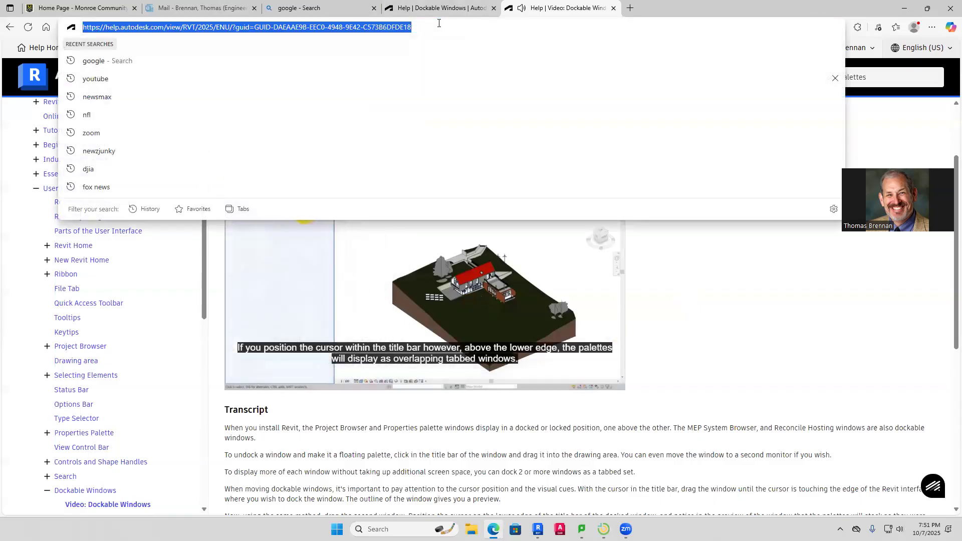
click(613, 8)
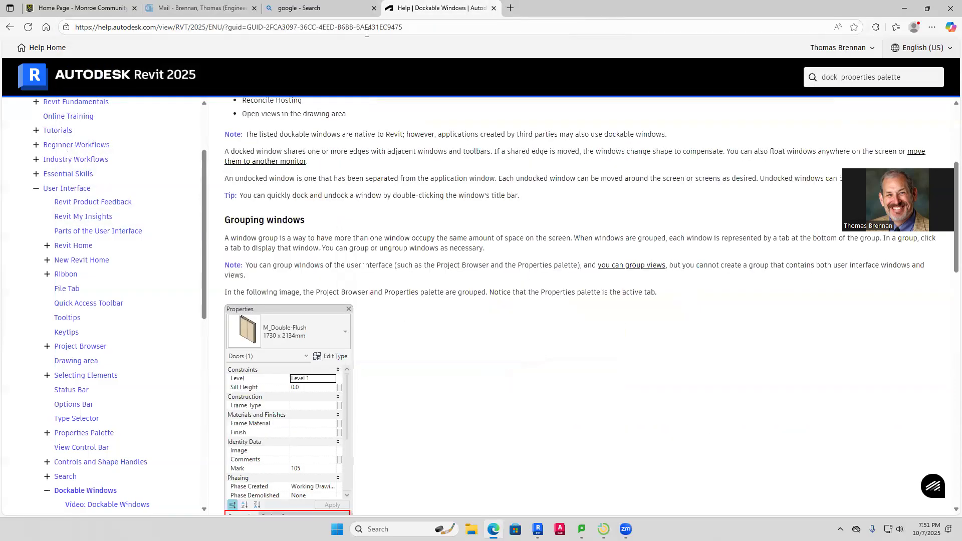
click(190, 9)
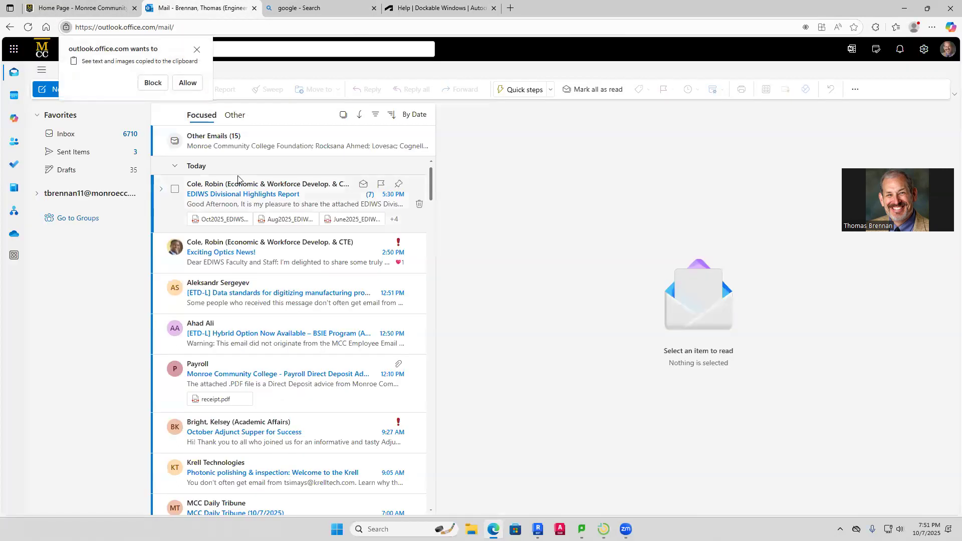
Start a new email addressed to the student chosen from the name suggestions
click(48, 89)
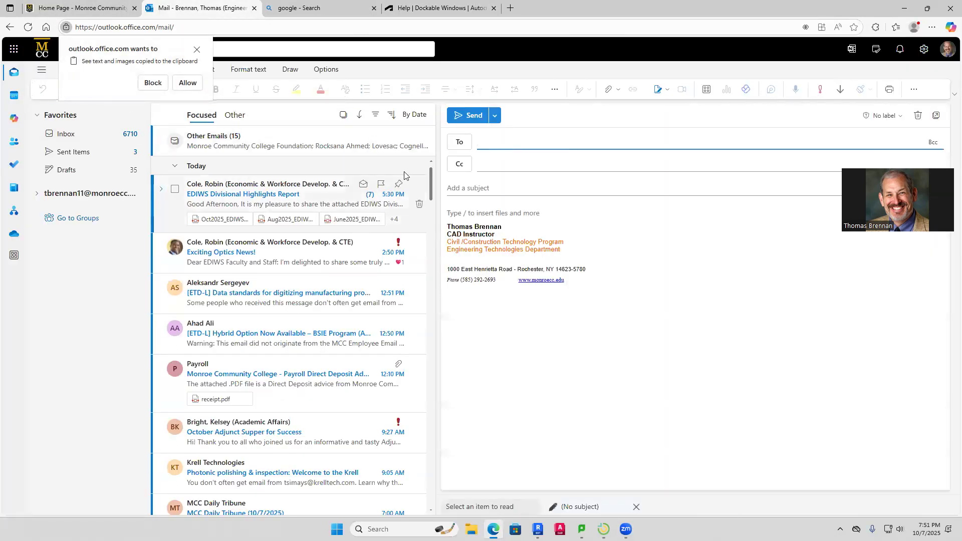
text(mik)
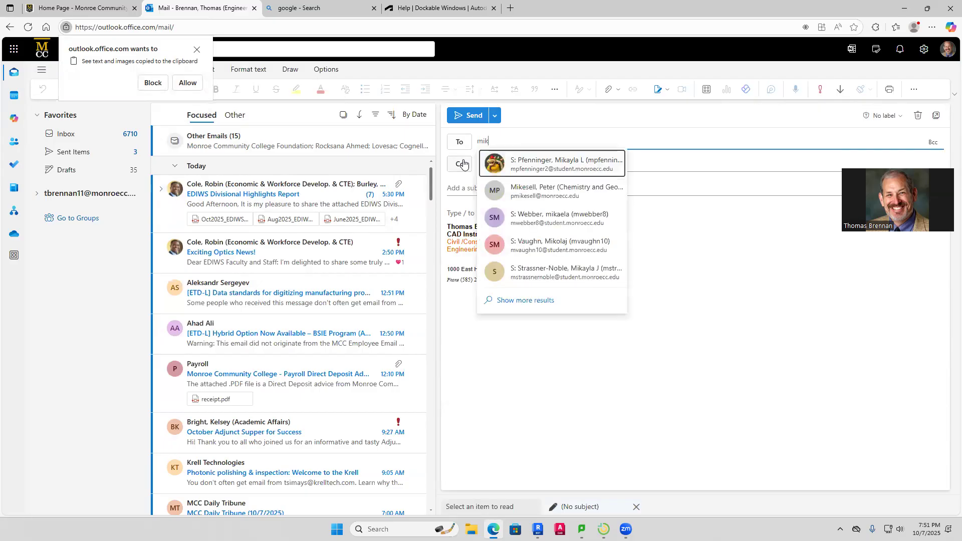
key(BackSpace)
key(BackSpace)
key(BackSpace)
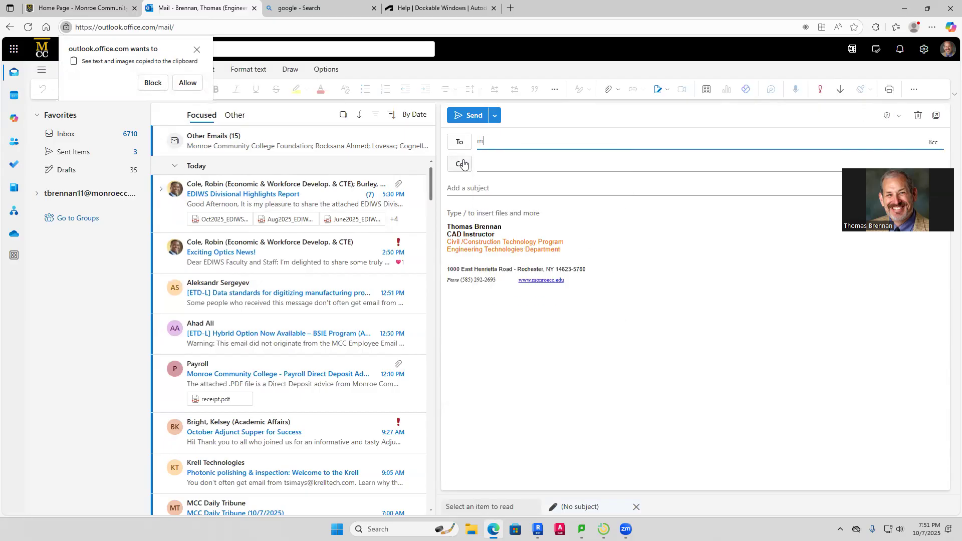
text(mm)
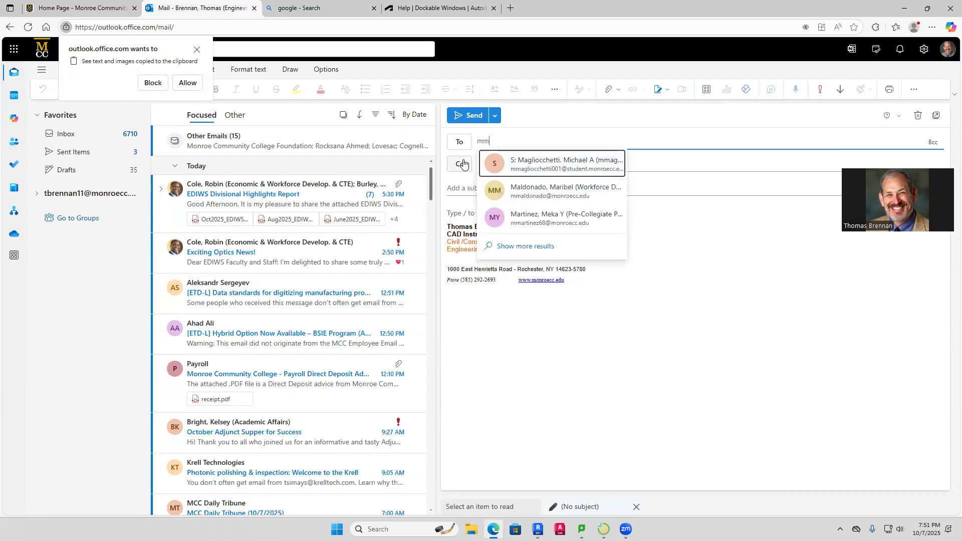
click(554, 161)
click(516, 188)
Enter the subject 'Docking Properties and Project Browser Palettes'
text(Do)
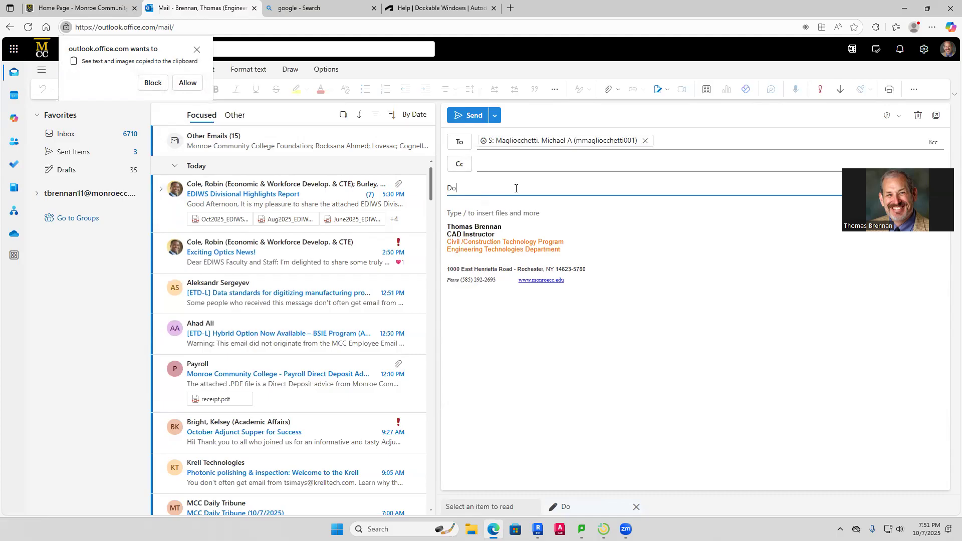
text(cking Widnow)
key(BackSpace)
key(BackSpace)
key(BackSpace)
key(BackSpace)
key(BackSpace)
text(Properties)
text( and )
text(Syt)
key(BackSpace)
key(BackSpace)
text(Project )
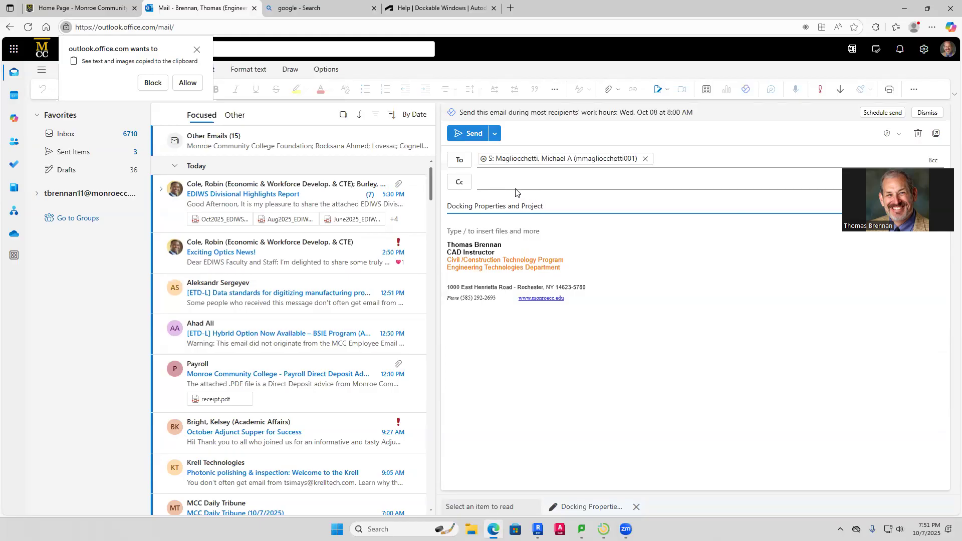
text(Browser Palettes)
Greet the student by name and write the sentence about docking windows back to their original state
click(540, 232)
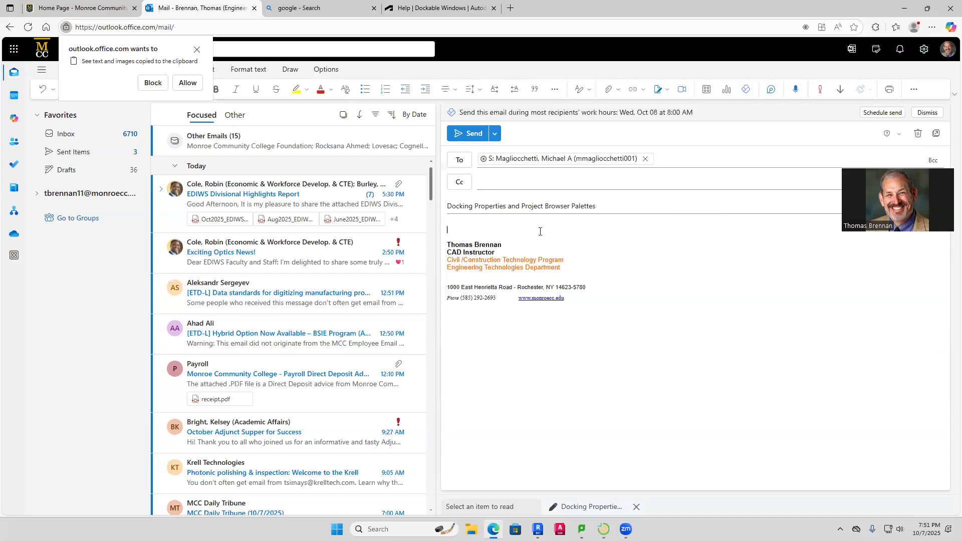
text(Hi Mike,)
key(Return)
key(Return)
text(I found this video that exp)
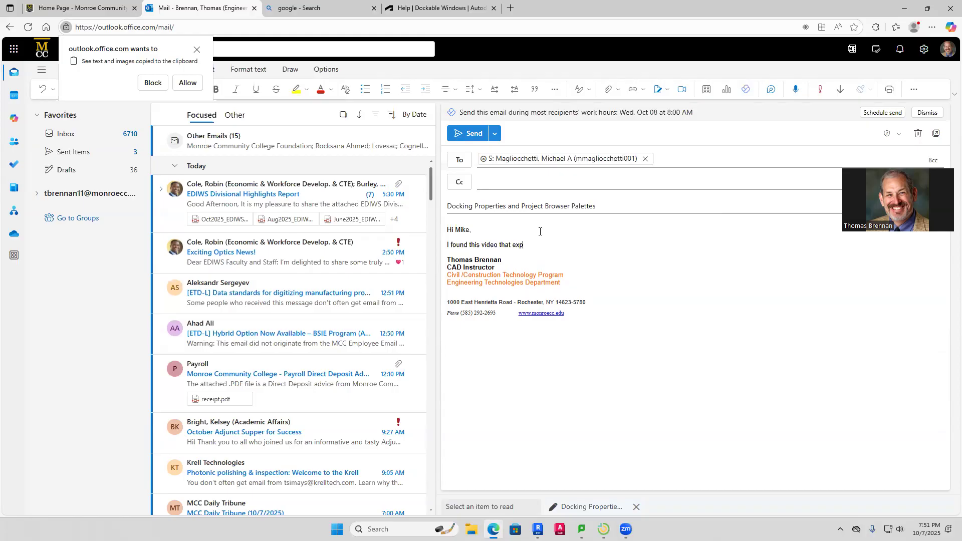
text(lains)
text( exactly how to doec)
key(BackSpace)
key(BackSpace)
text(ck your windows back to original )
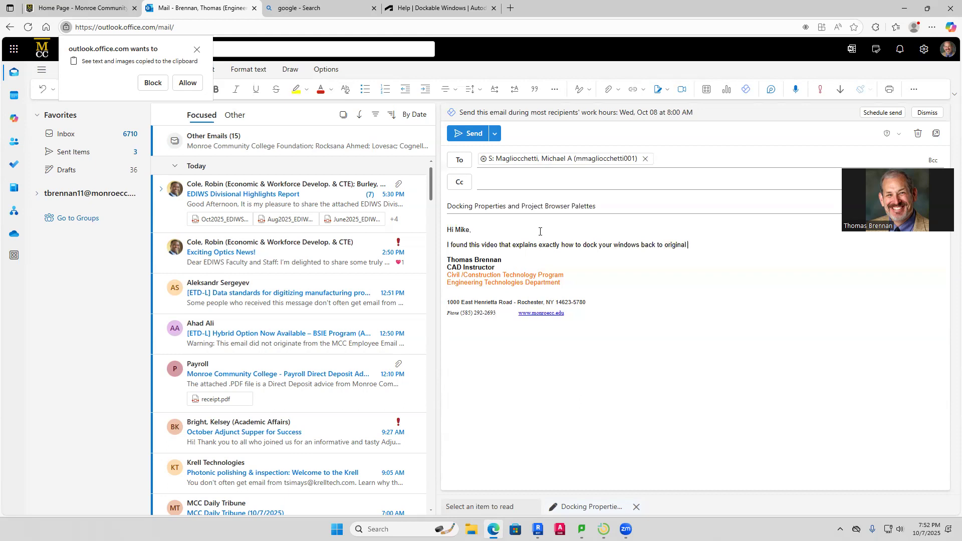
text(state:)
key(Return)
Paste the Dockable Windows video link, add 'I will send my invoice to your new address.' with a :joy: emoji, and send
text(Help | Video: Dockable Windows | Autodesk)
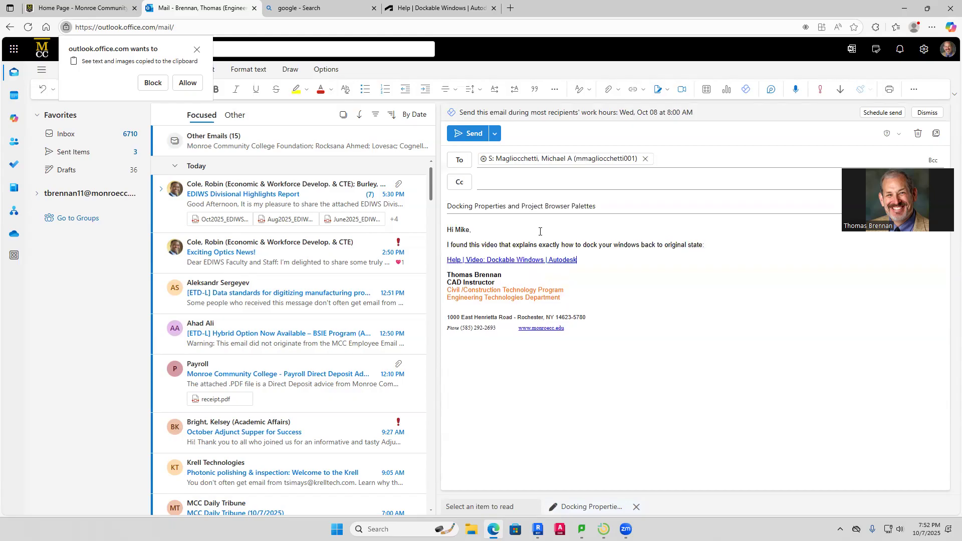
key(Return)
text(I will send :m)
key(BackSpace)
key(BackSpace)
text(my invoice to your)
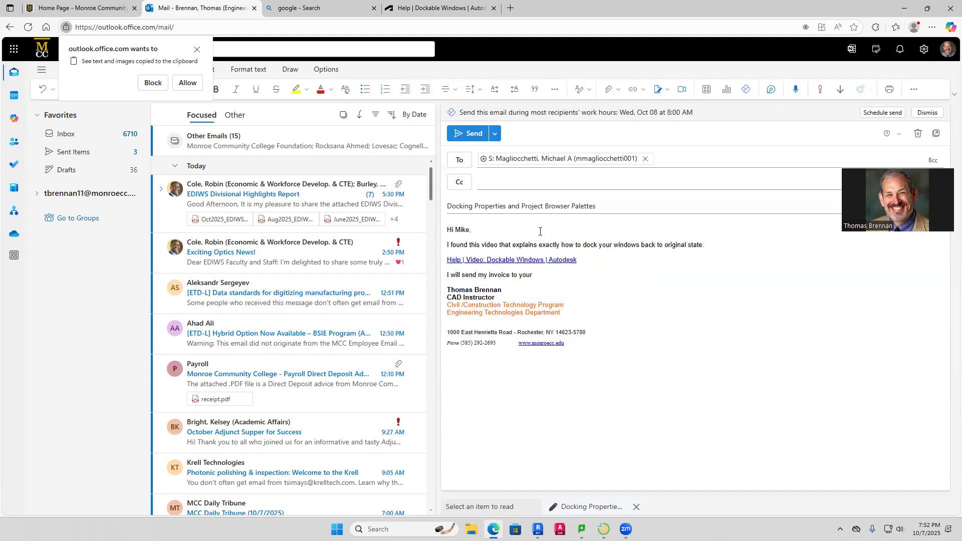
text( new address.)
key(Return)
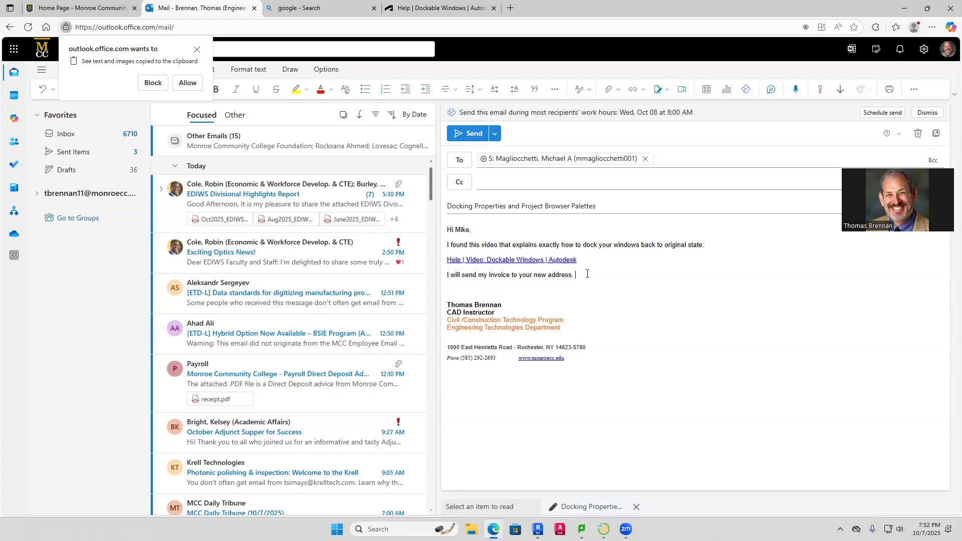
key(BackSpace)
text(0)
key(BackSpace)
key(BackSpace)
key(BackSpace)
text(:)
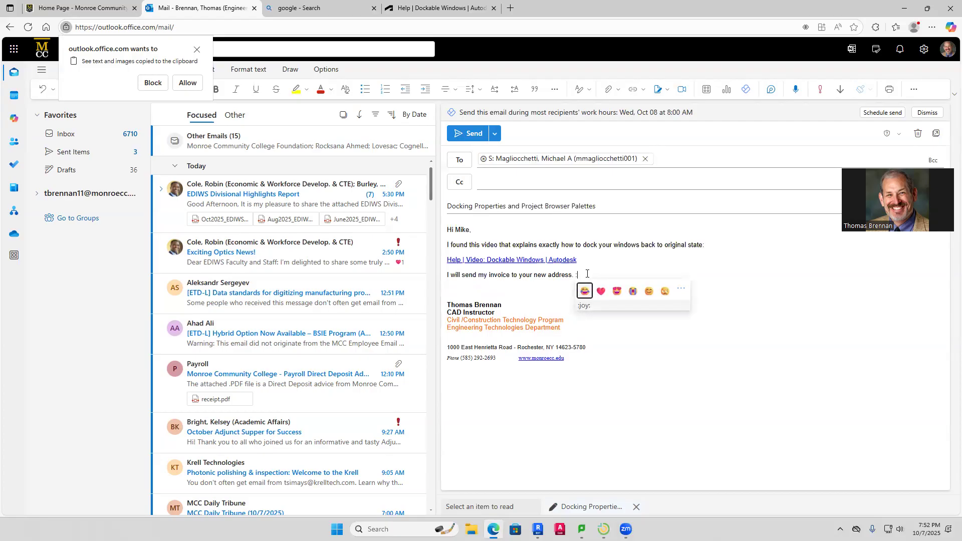
click(585, 291)
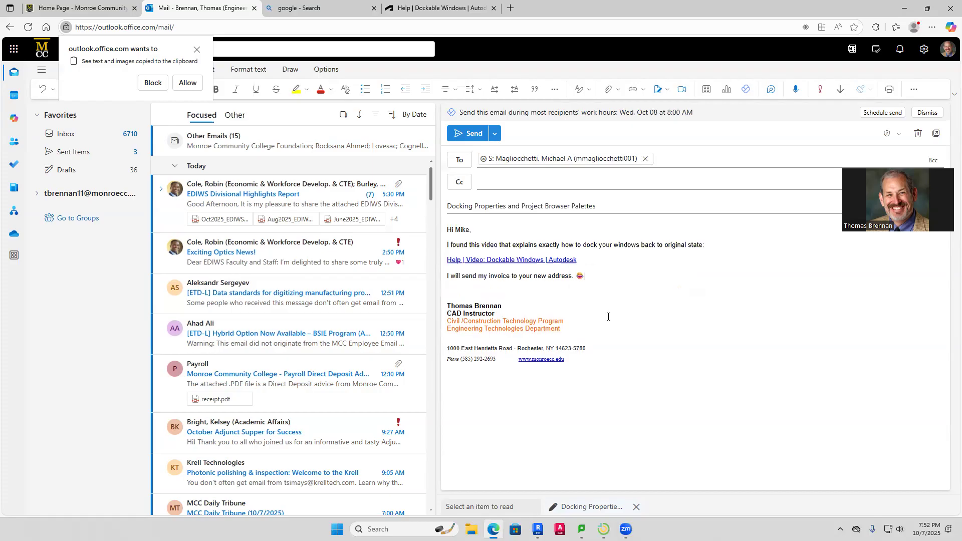
click(467, 133)
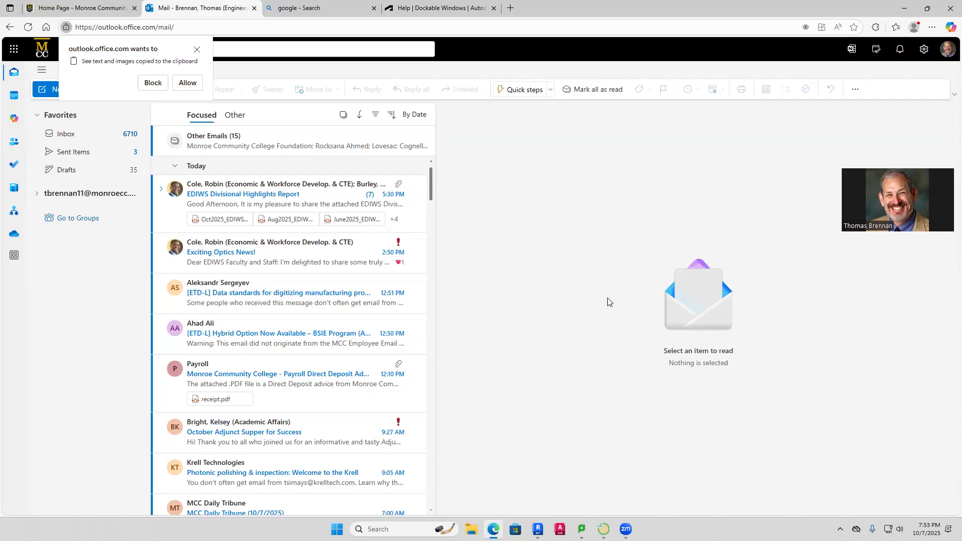
Minimize Edge to return to the ranch project in Revit and switch to the {3D} view
click(902, 11)
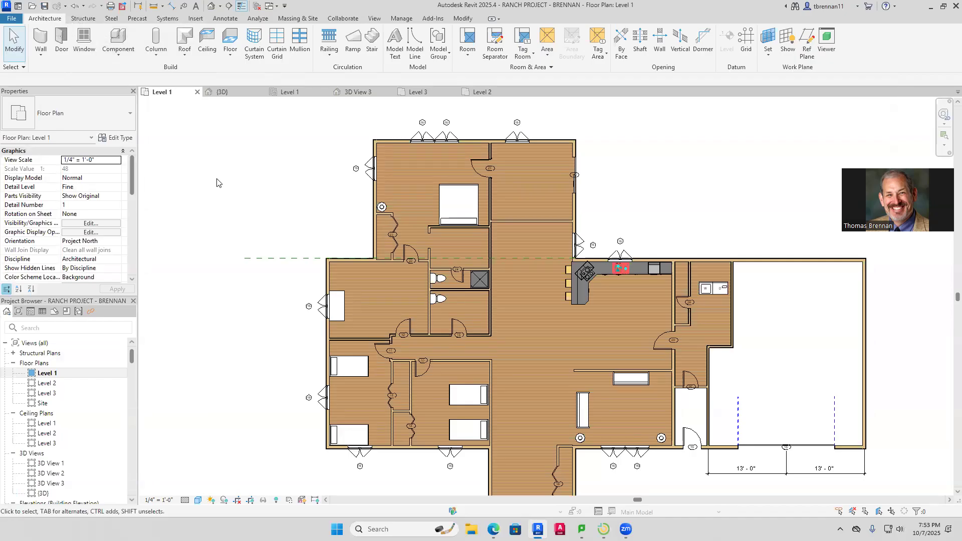
click(222, 92)
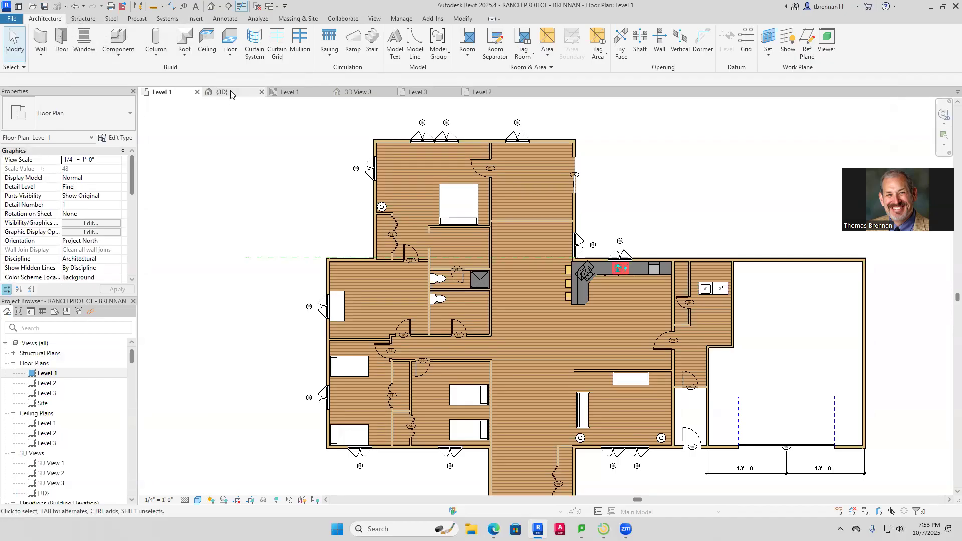
Move one footprint boundary line of the upper-wing roof about eight inches inward and finish the sketch
scroll(736, 377, down, 3)
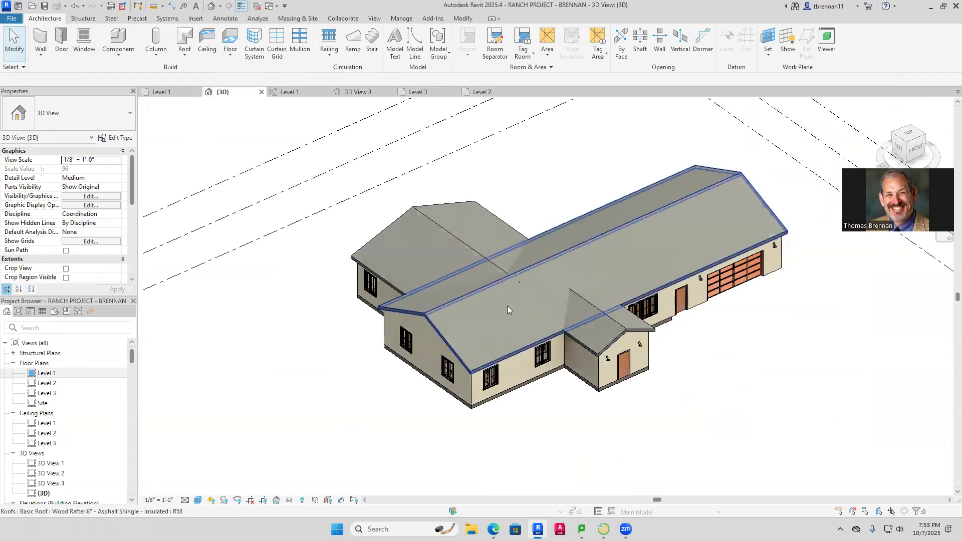
scroll(534, 289, up, 5)
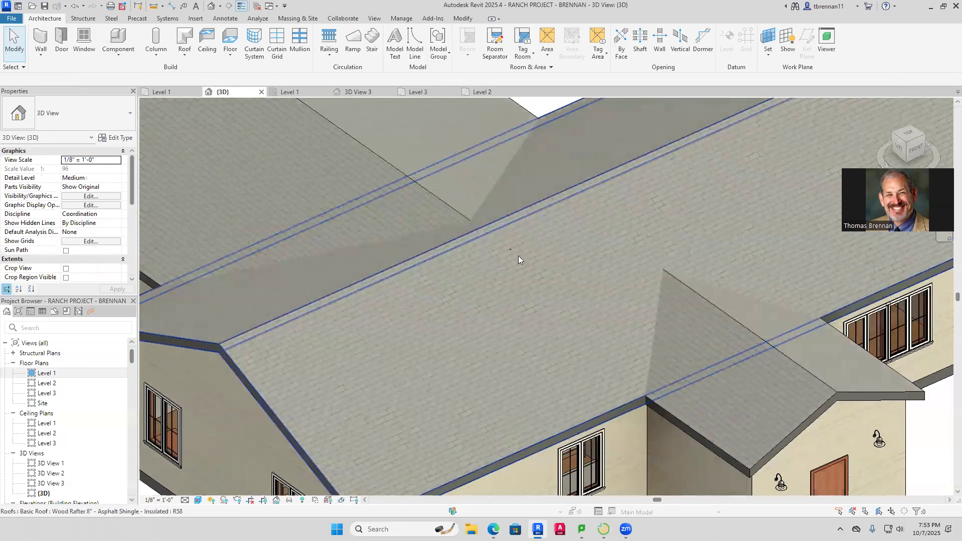
click(512, 248)
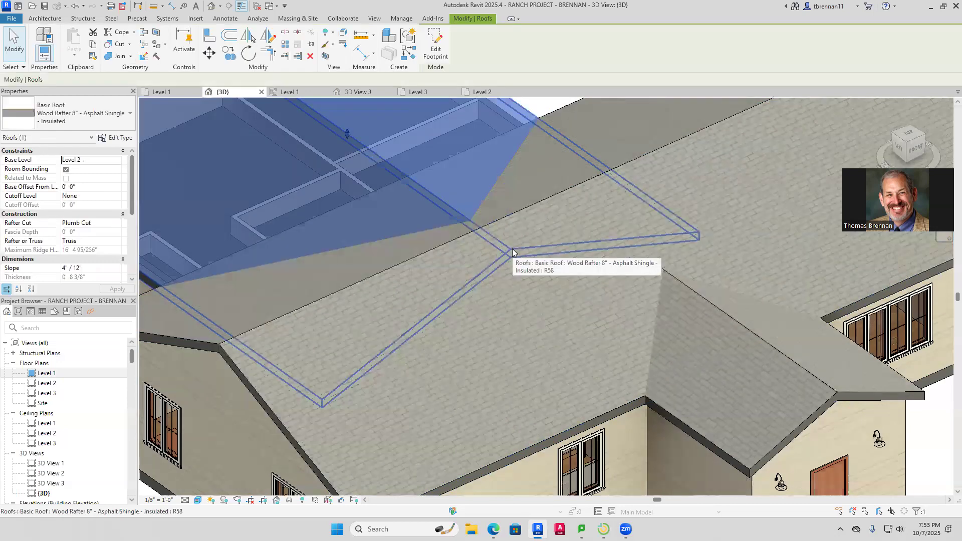
double_click(512, 248)
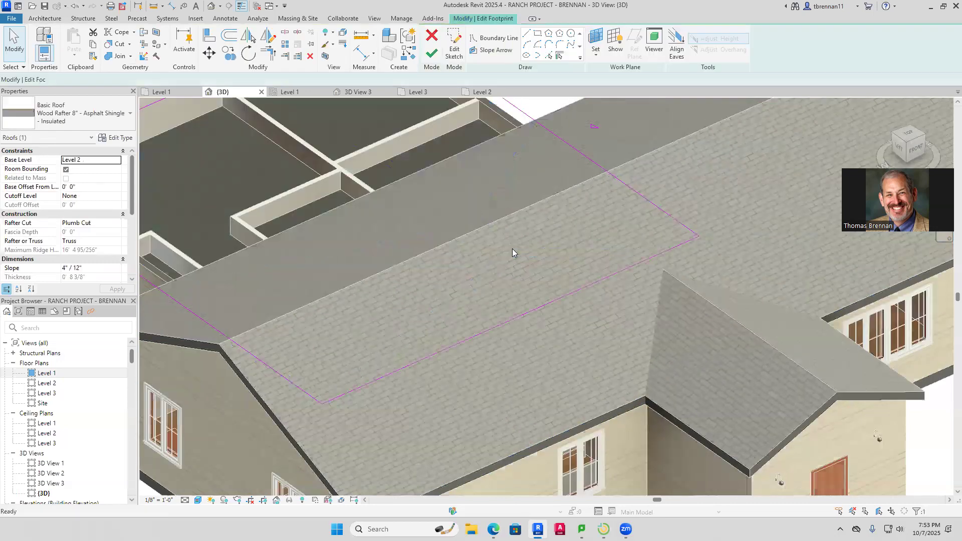
click(531, 314)
key(Up)
key(Up)
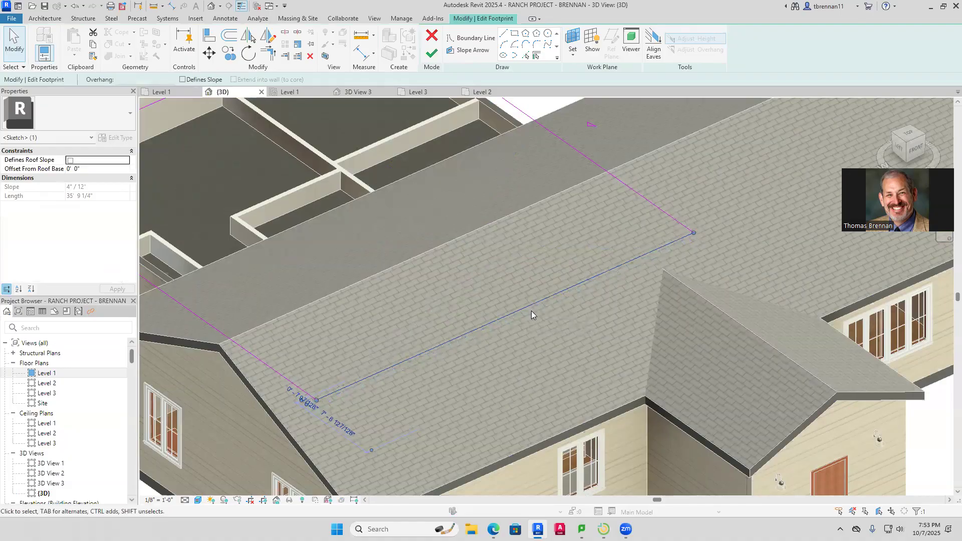
key(Escape)
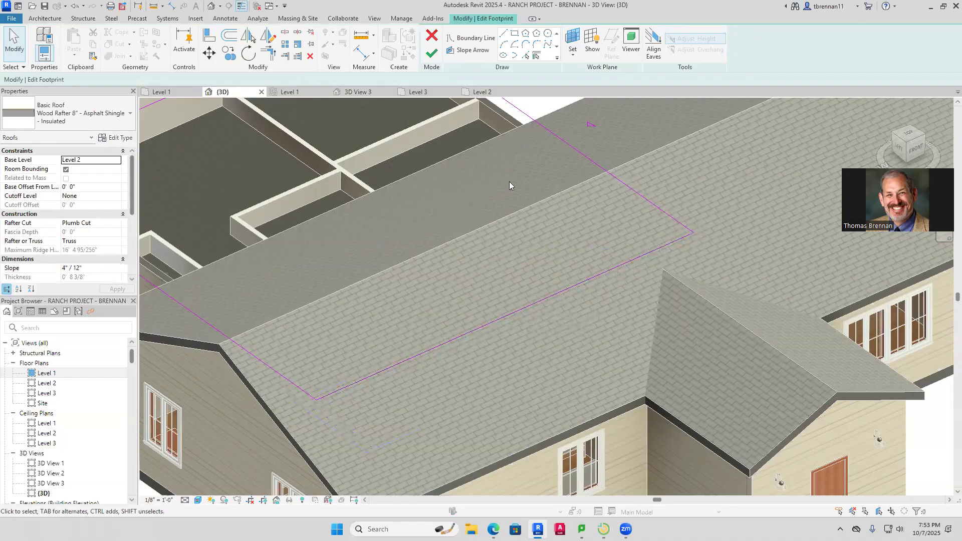
click(433, 52)
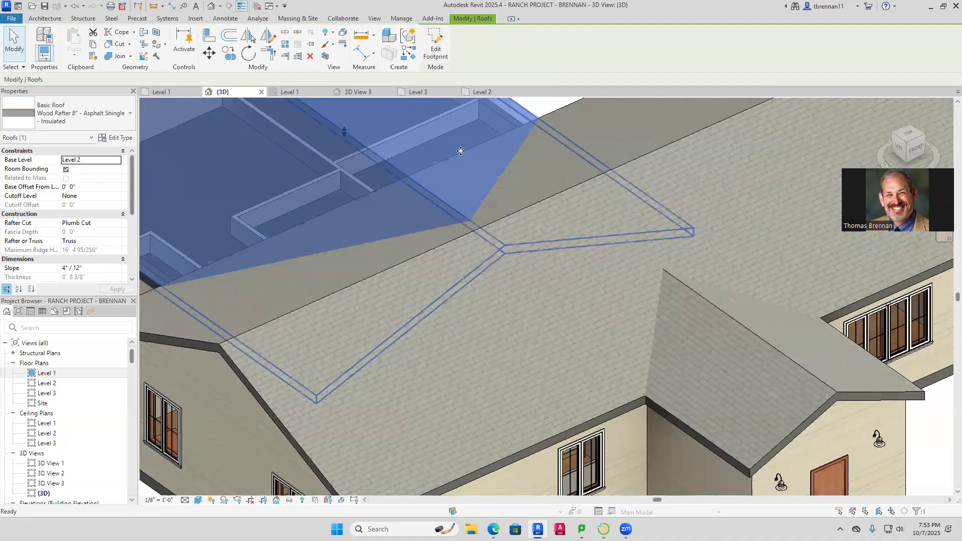
scroll(937, 450, down, 2)
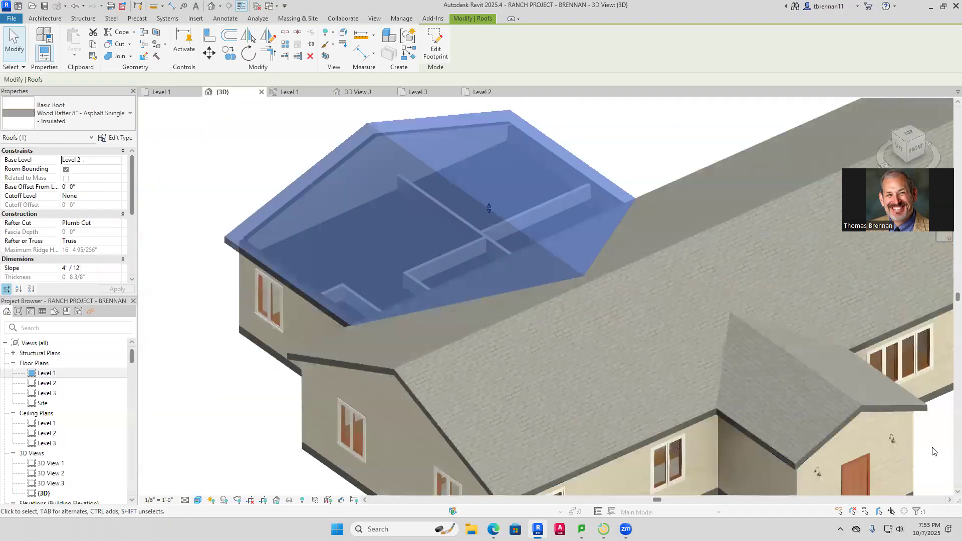
click(933, 447)
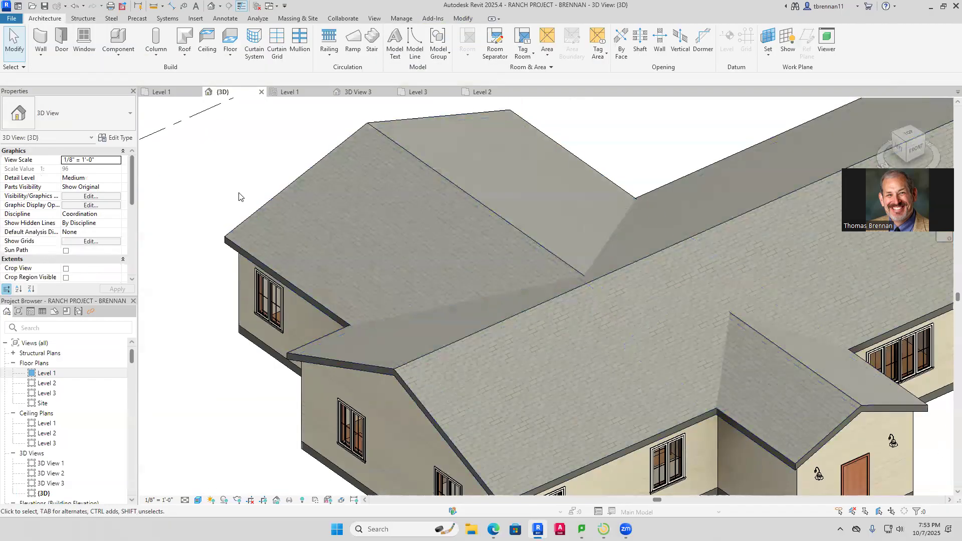
scroll(231, 193, down, 2)
scroll(489, 221, down, 3)
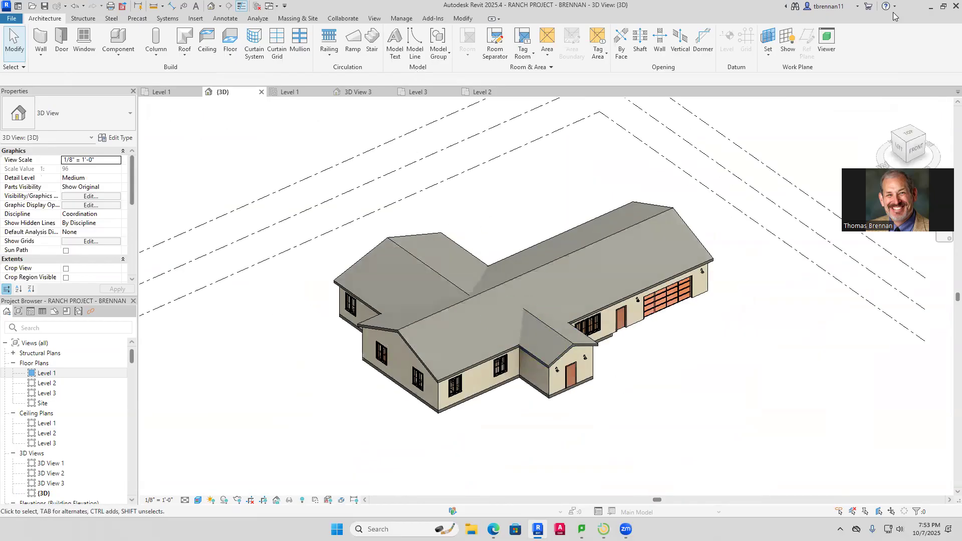
Close Revit saving RANCH PROJECT - BRENNAN, then close the LanSchool Teacher Console
click(946, 10)
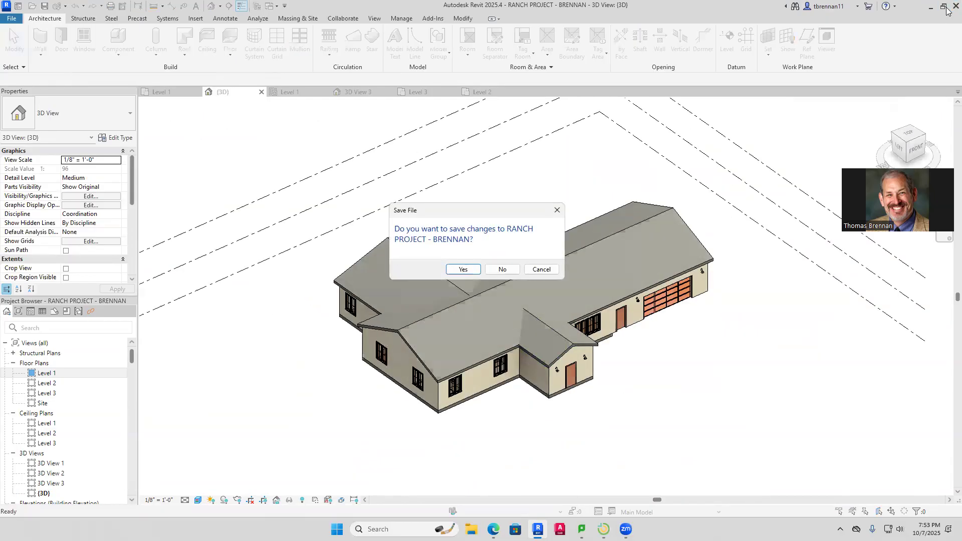
click(462, 270)
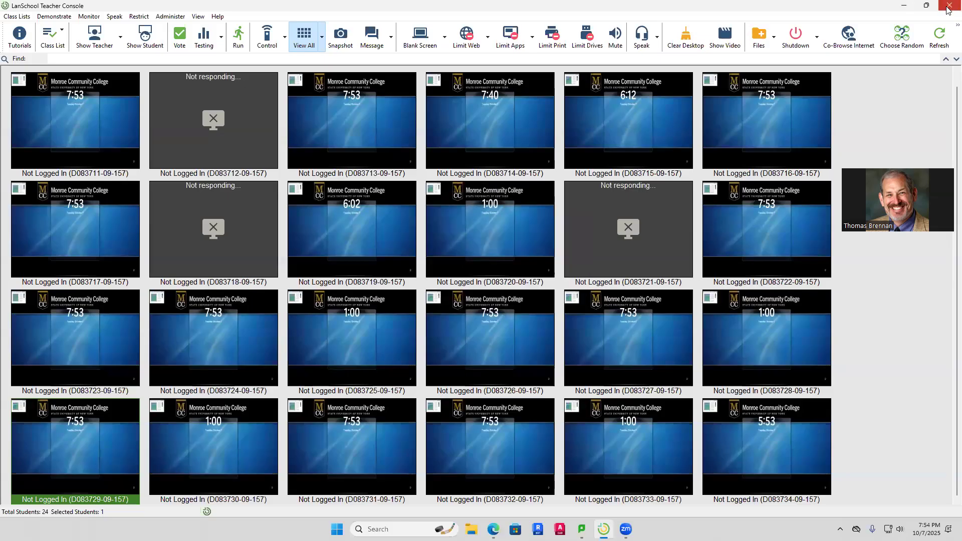
click(948, 6)
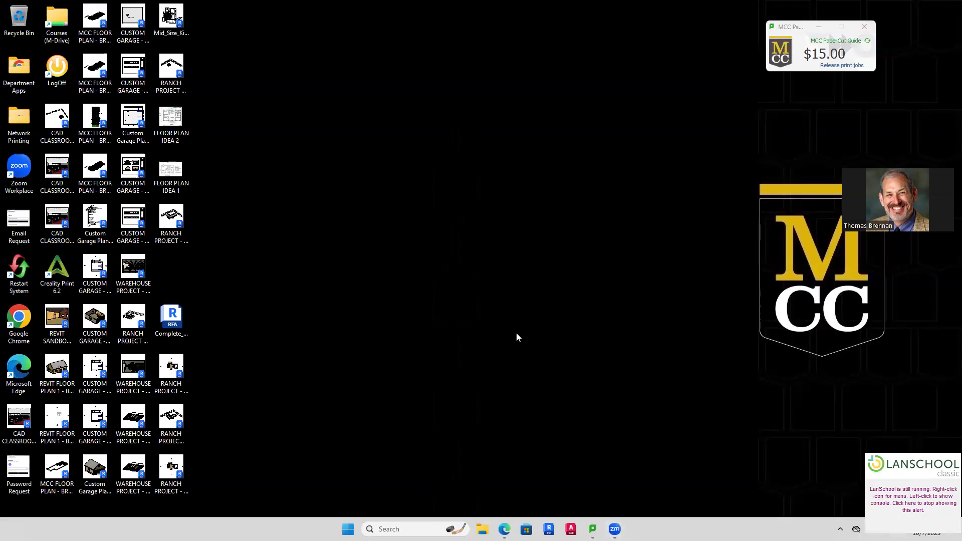
Check the .0005–.0007 backup icons and drag the main RANCH PROJECT - BRENNAN file into open desktop space
click(171, 469)
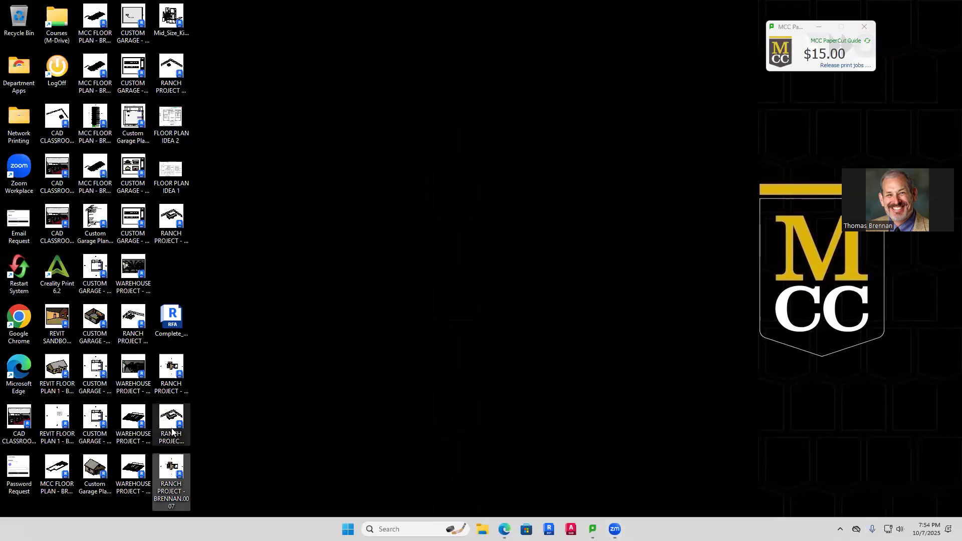
click(173, 368)
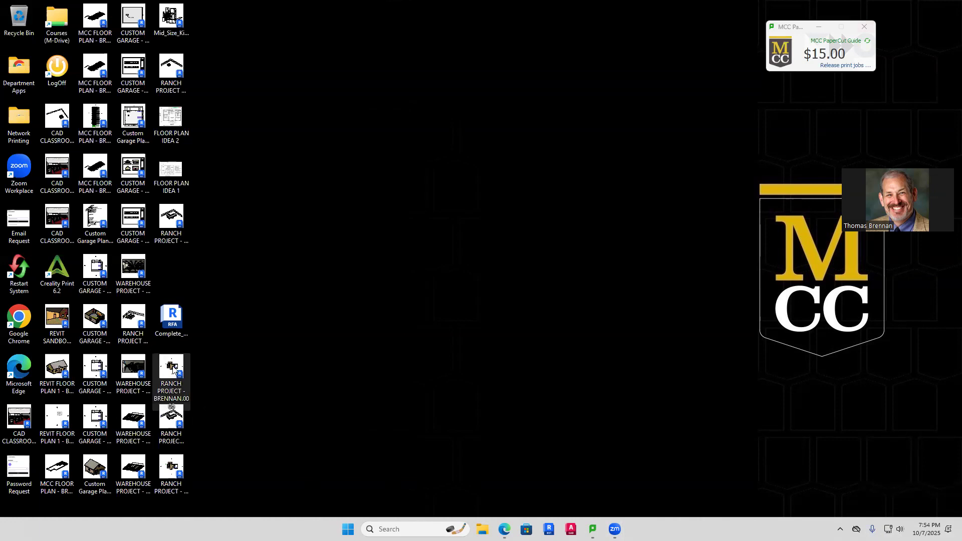
click(171, 215)
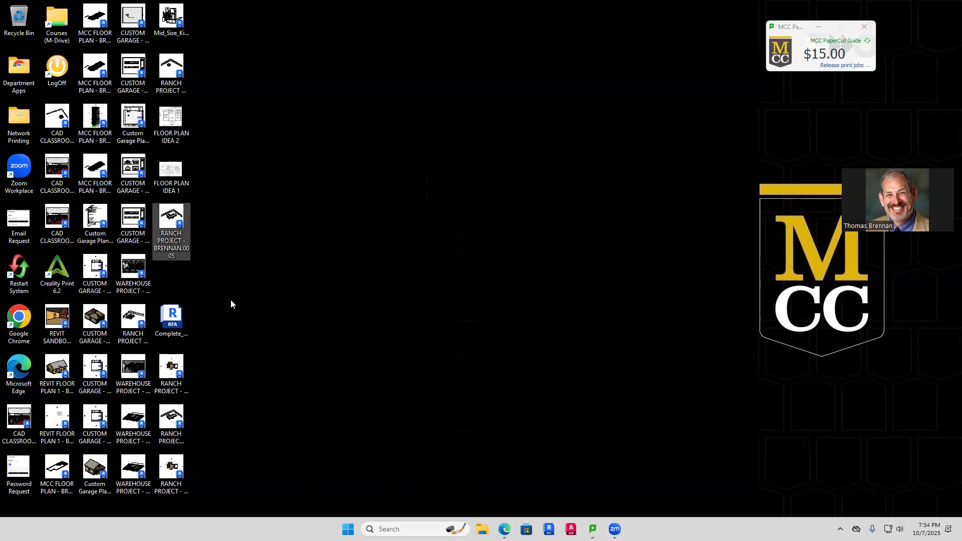
click(173, 466)
click(172, 418)
drag(205, 400, 303, 361)
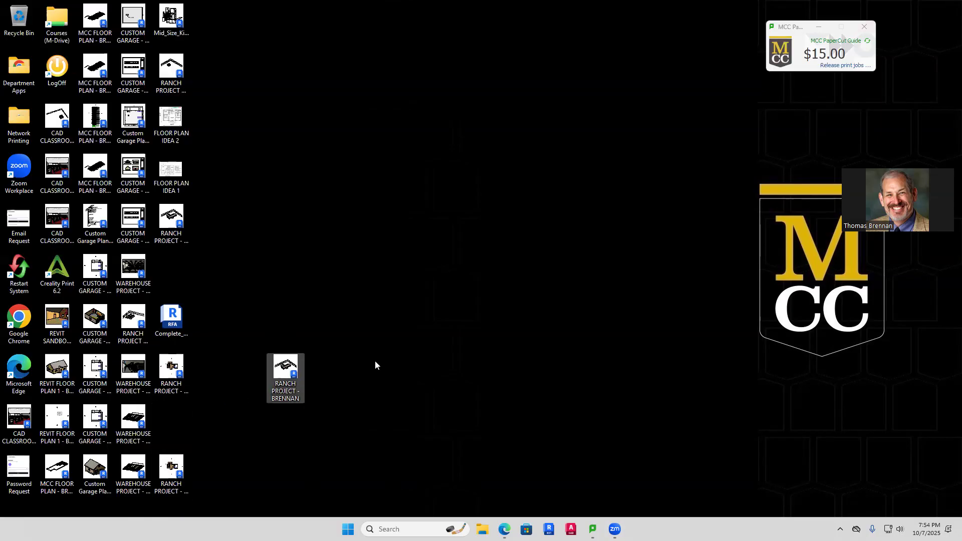
click(615, 529)
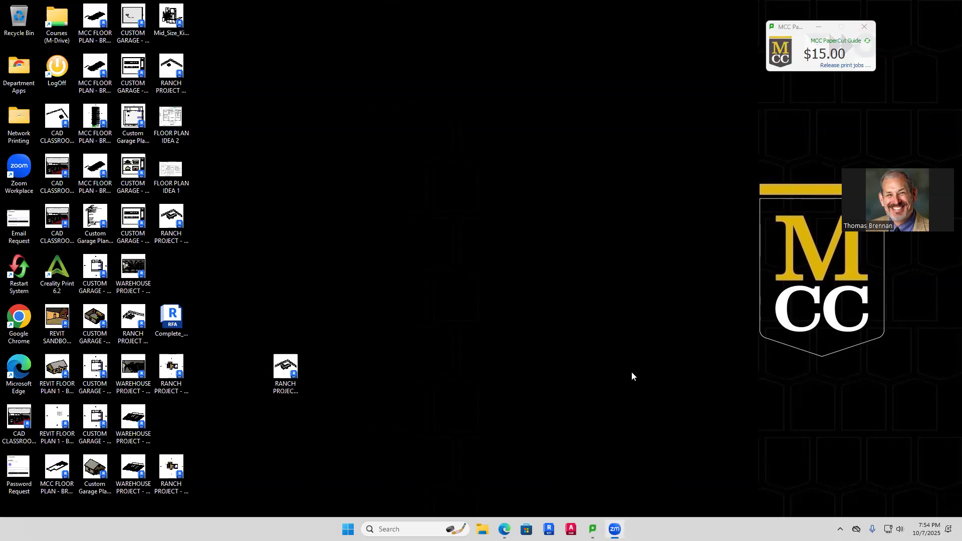